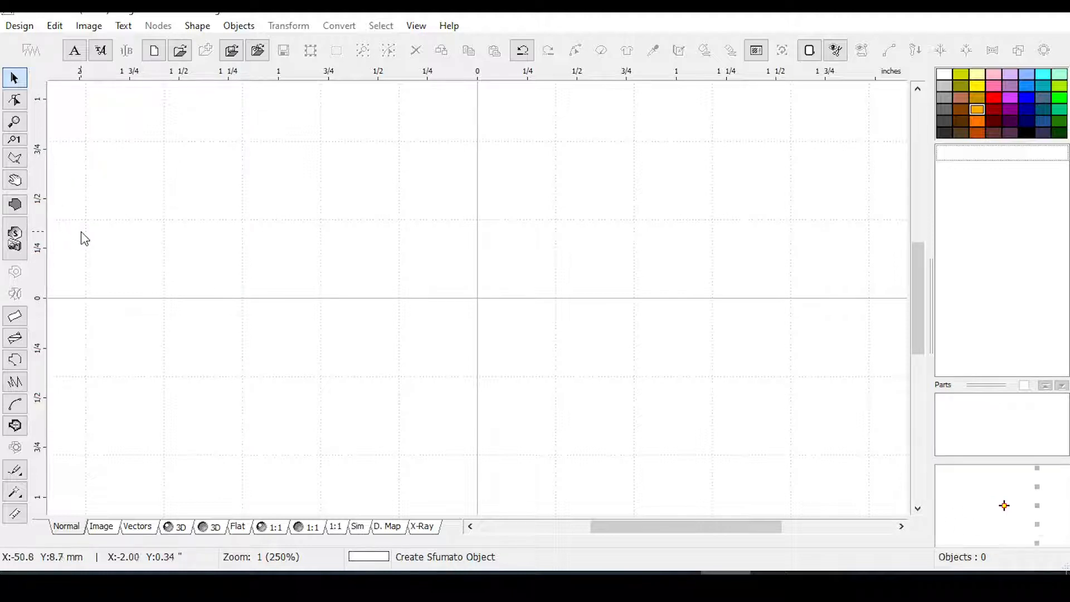
Create a fill object from a 16-element ellipse, drawn as a circle about 77.4 mm (3.05 in) across.
click(16, 206)
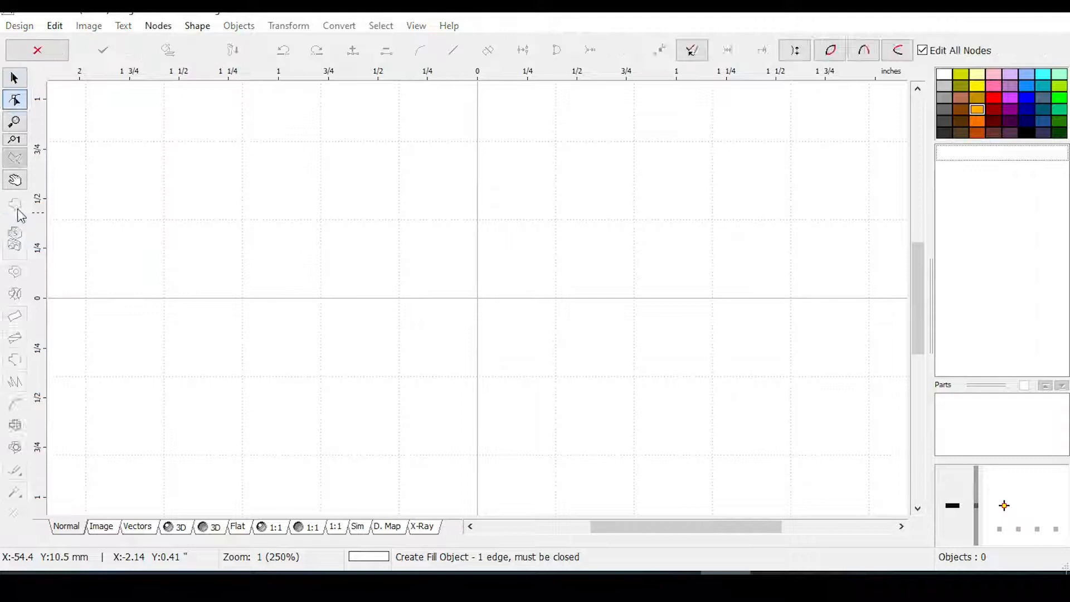
click(434, 245)
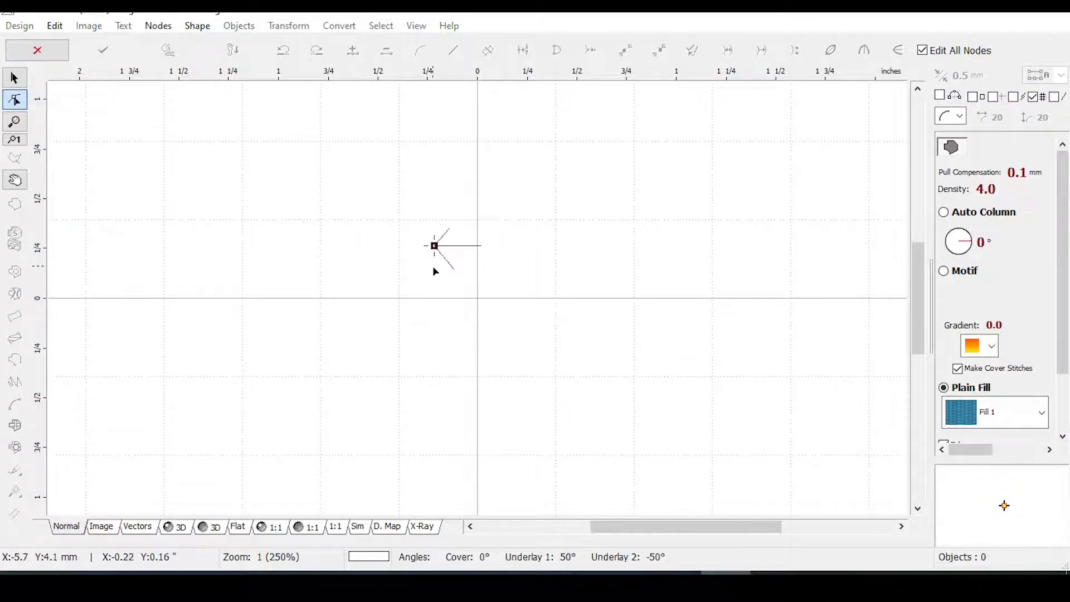
click(201, 28)
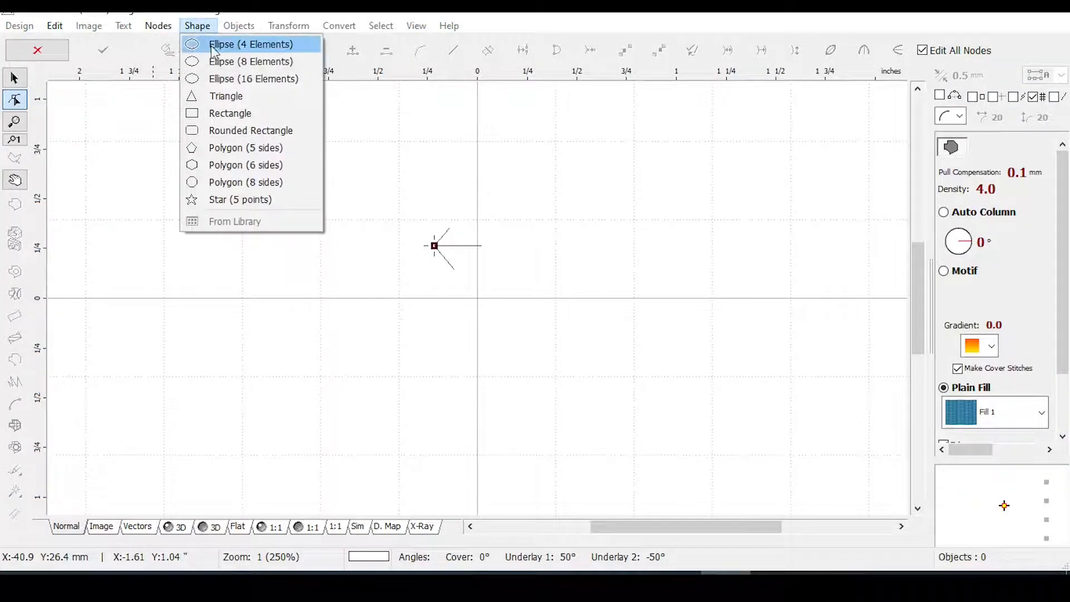
click(223, 87)
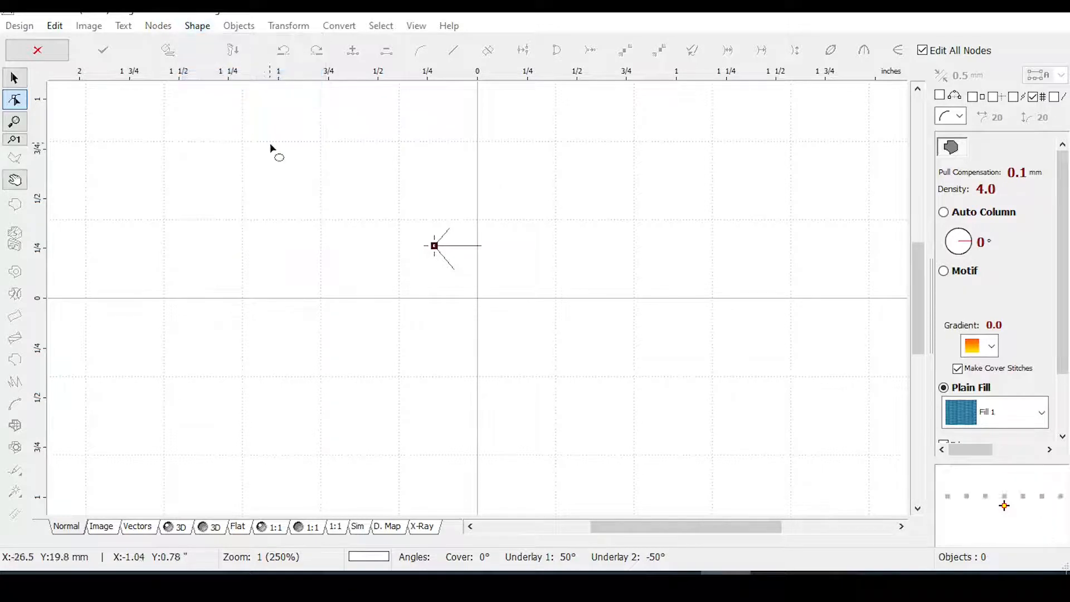
drag(351, 160, 697, 468)
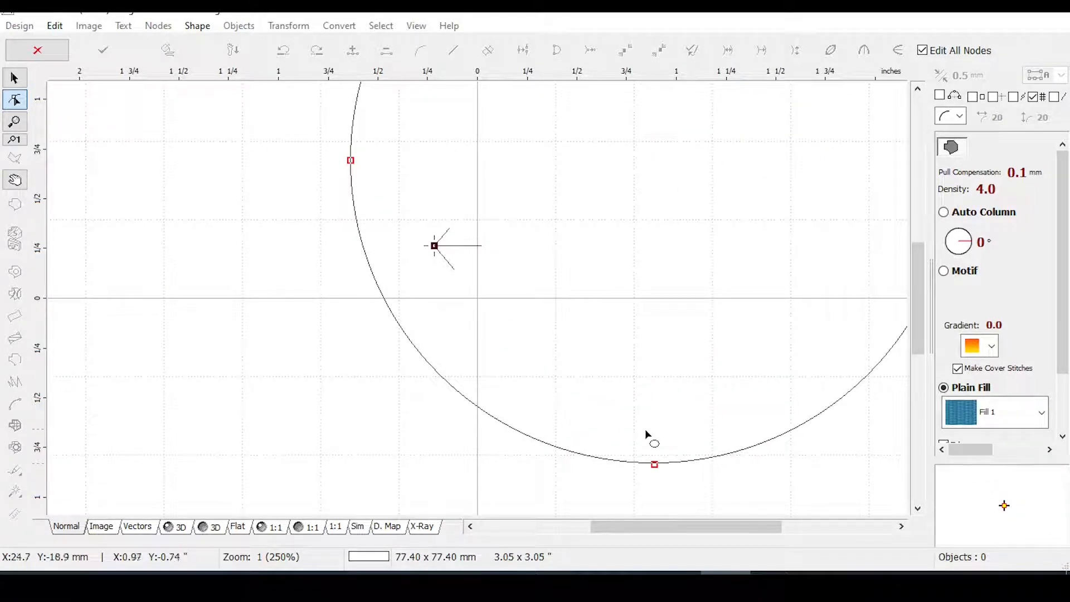
right_click(620, 417)
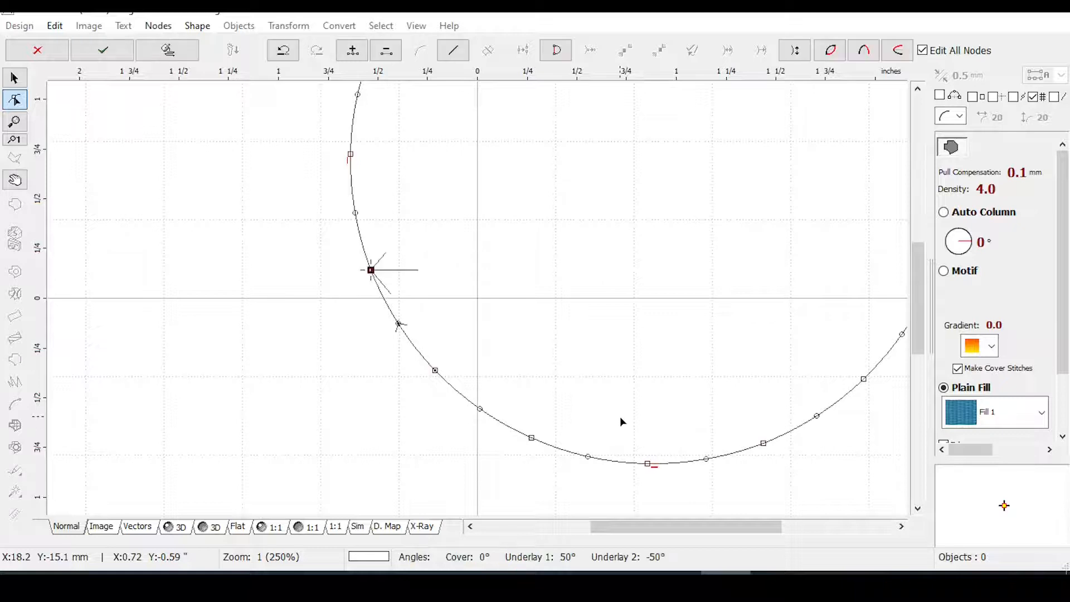
right_click(620, 416)
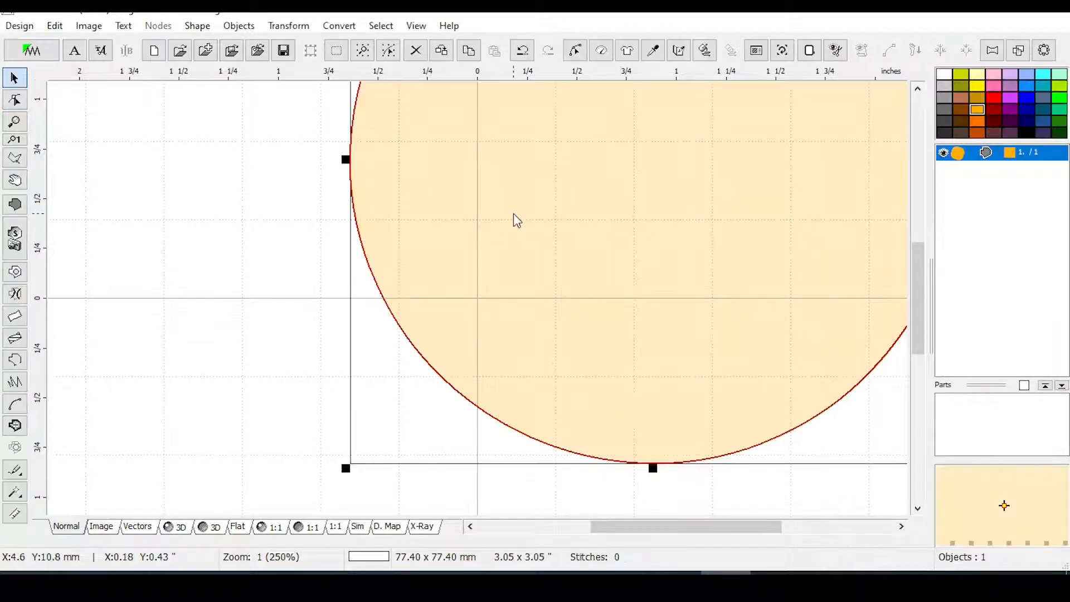
Bring the filled circle to the center of the design area.
scroll(442, 87, down, 2)
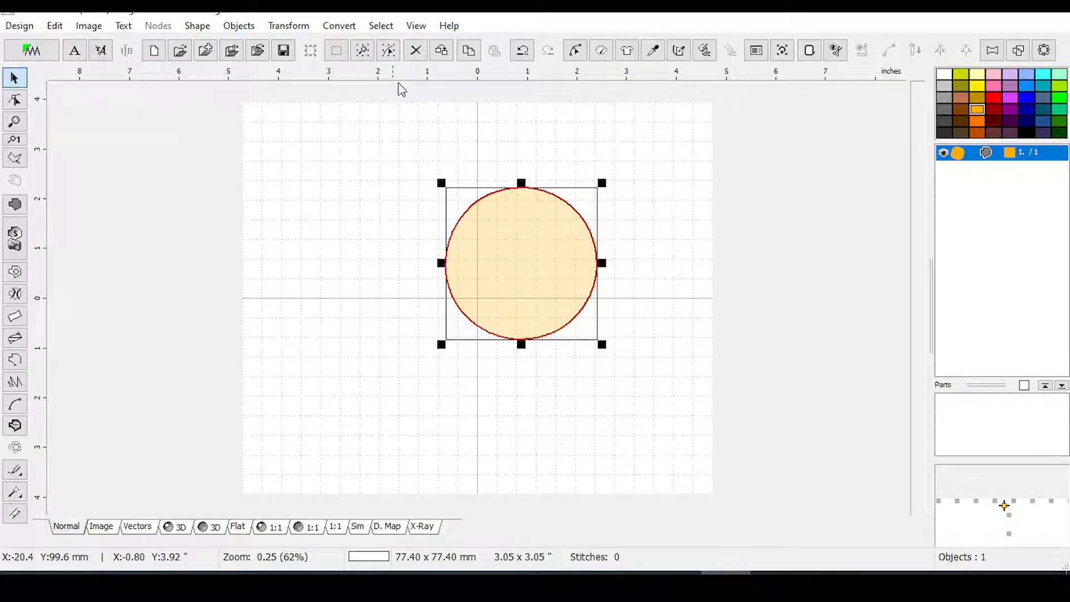
click(285, 26)
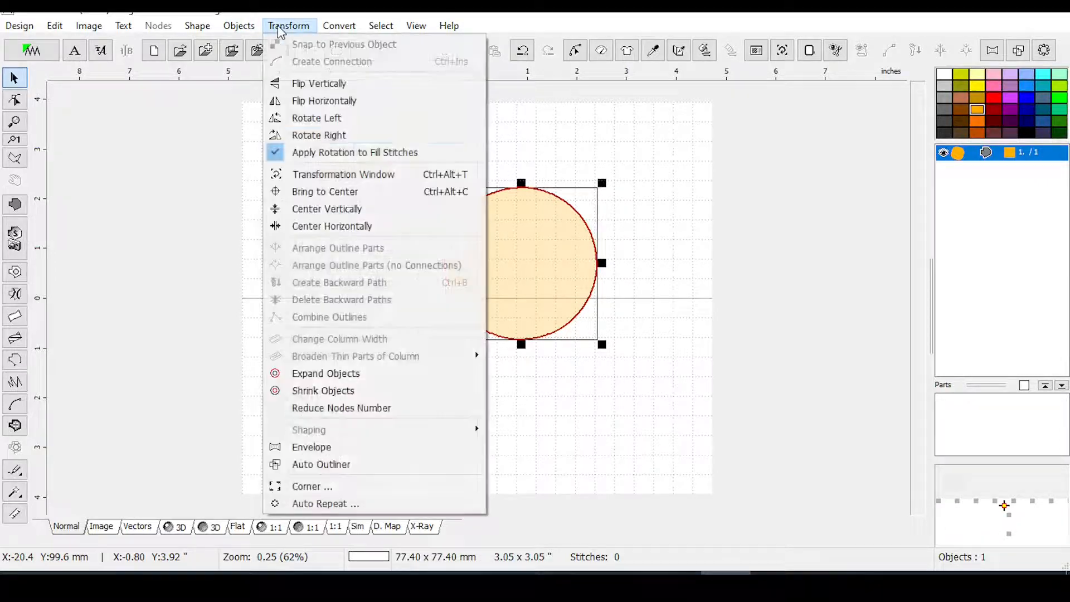
click(309, 192)
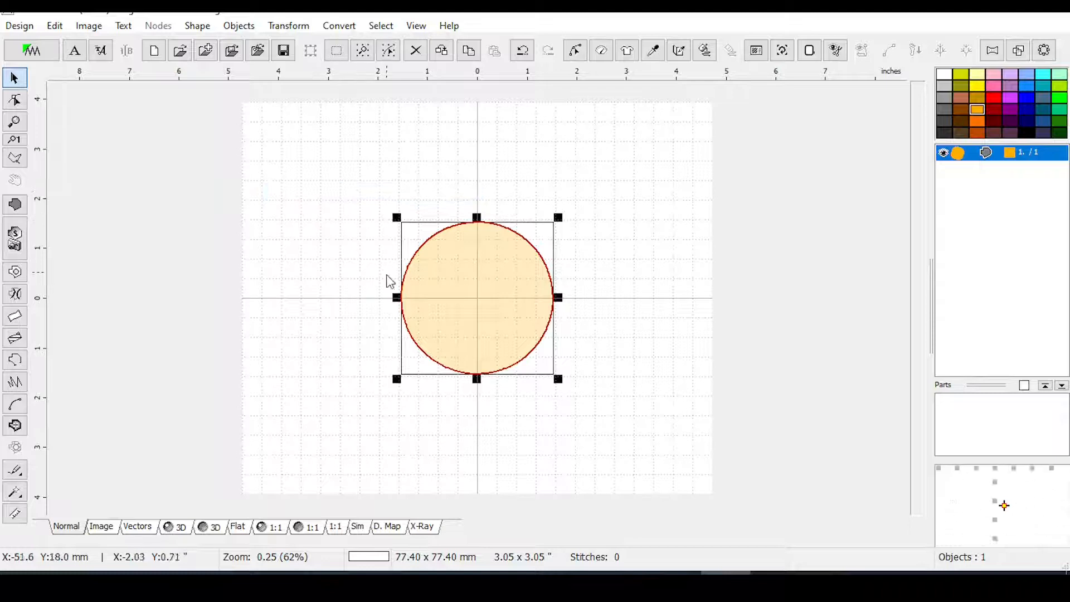
Resize the circle to 3.75 inches wide with the aspect ratio kept, using the transformation window.
scroll(378, 269, up, 1)
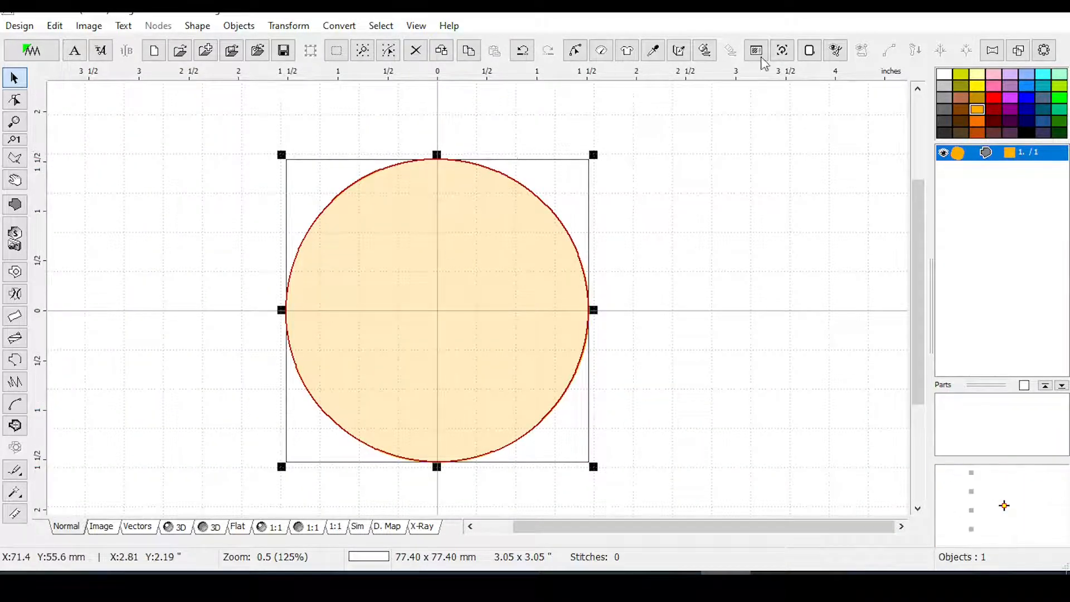
click(781, 50)
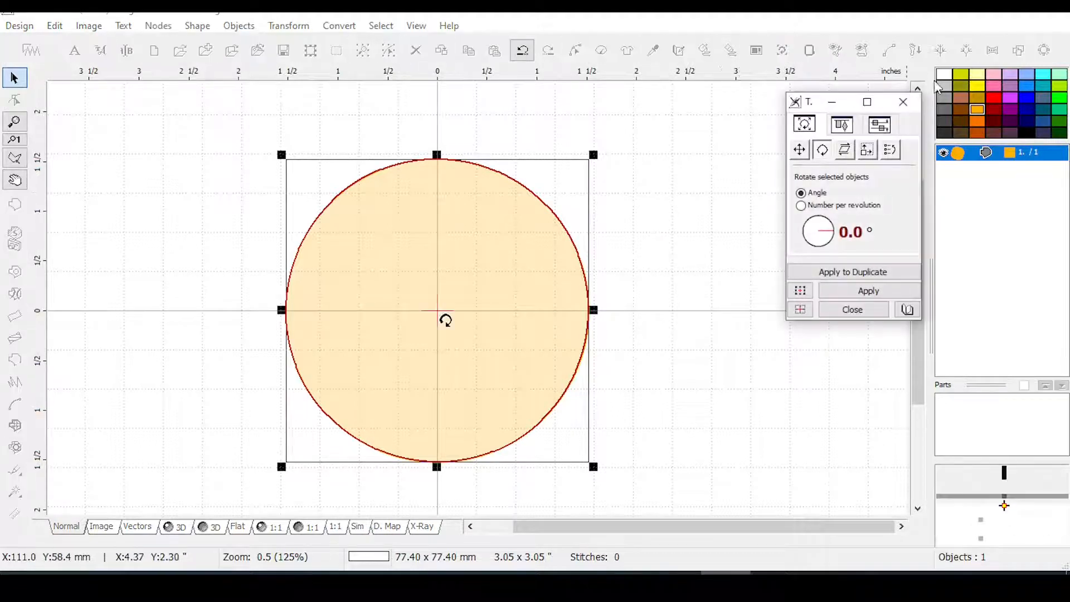
click(866, 150)
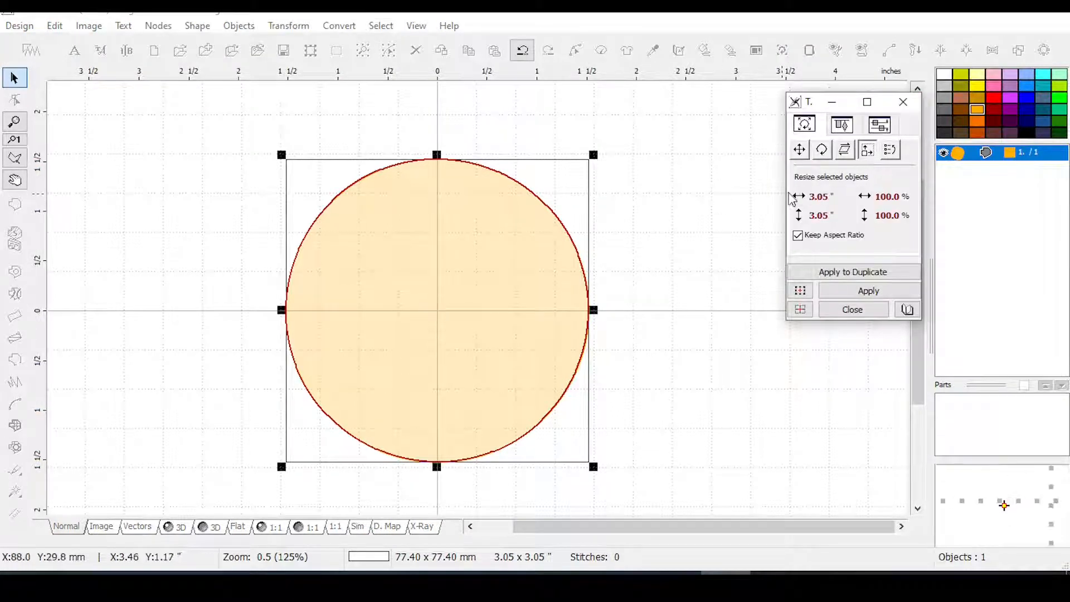
click(797, 198)
double_click(59, 65)
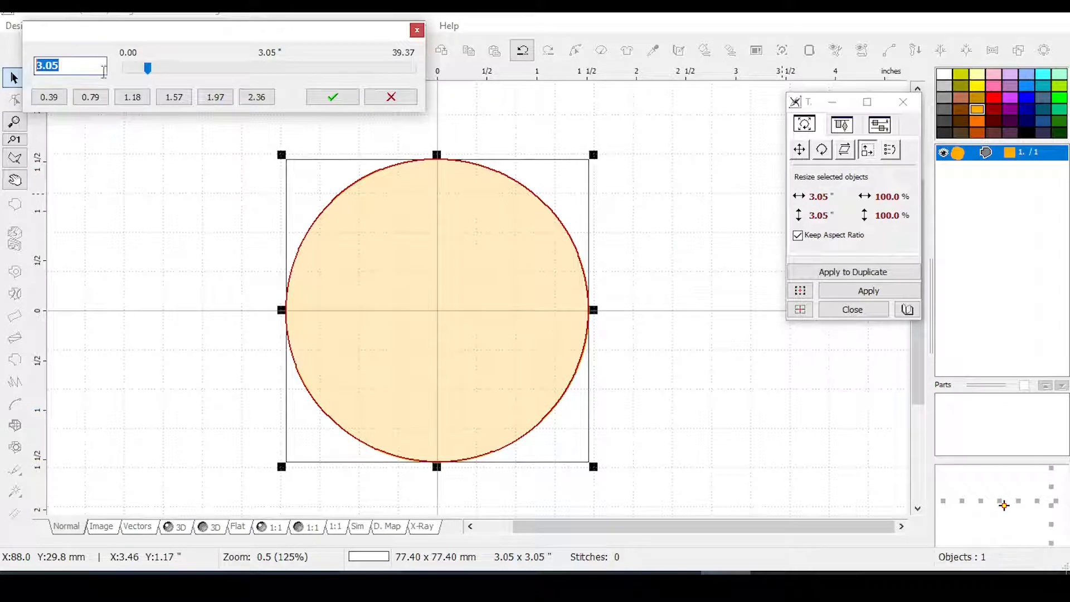
text(3.75)
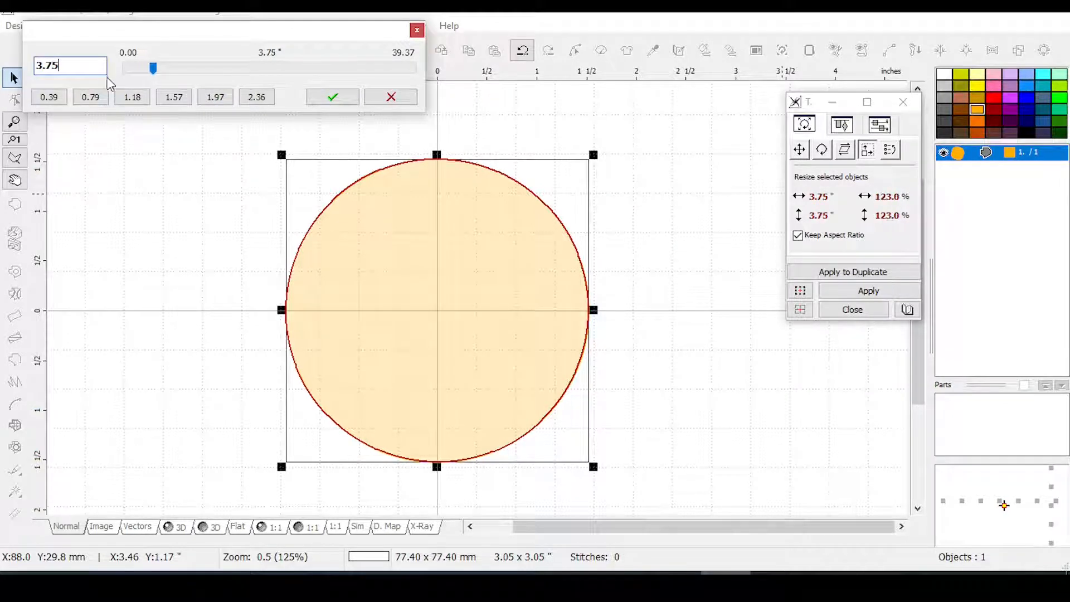
click(333, 96)
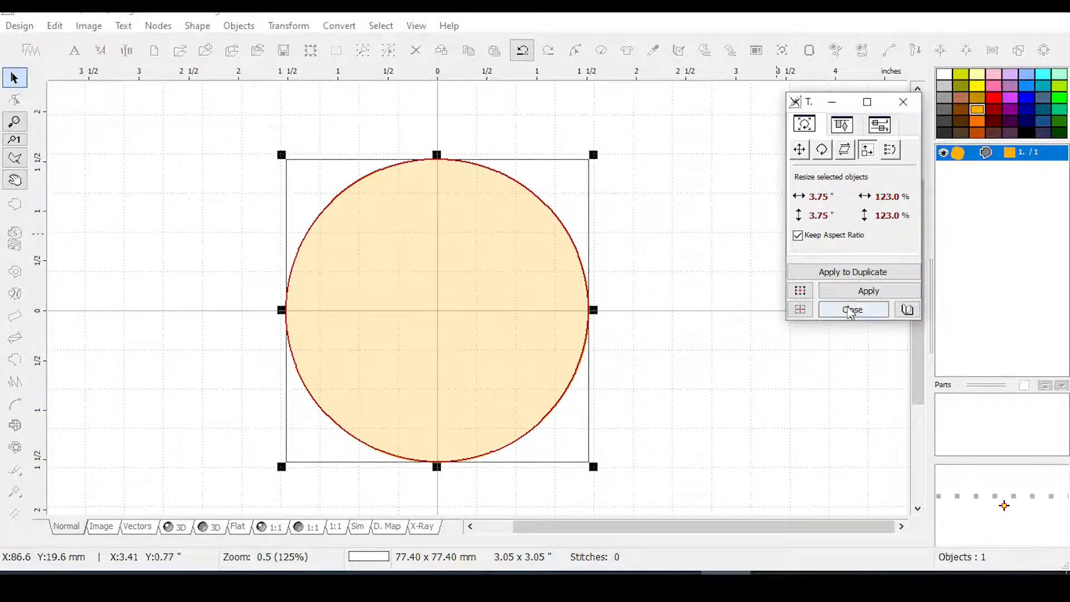
click(867, 292)
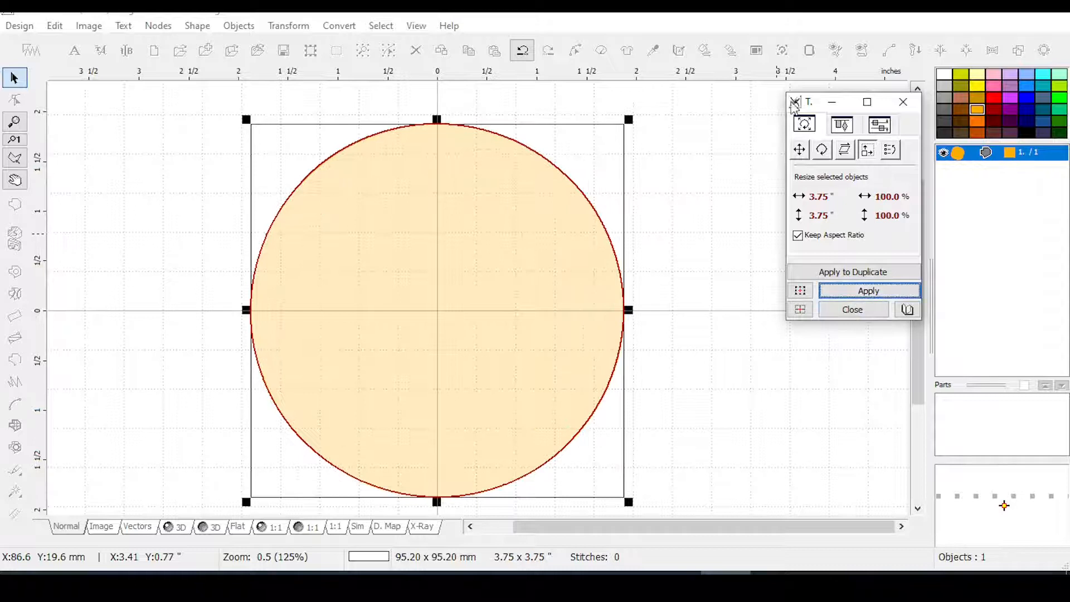
click(845, 311)
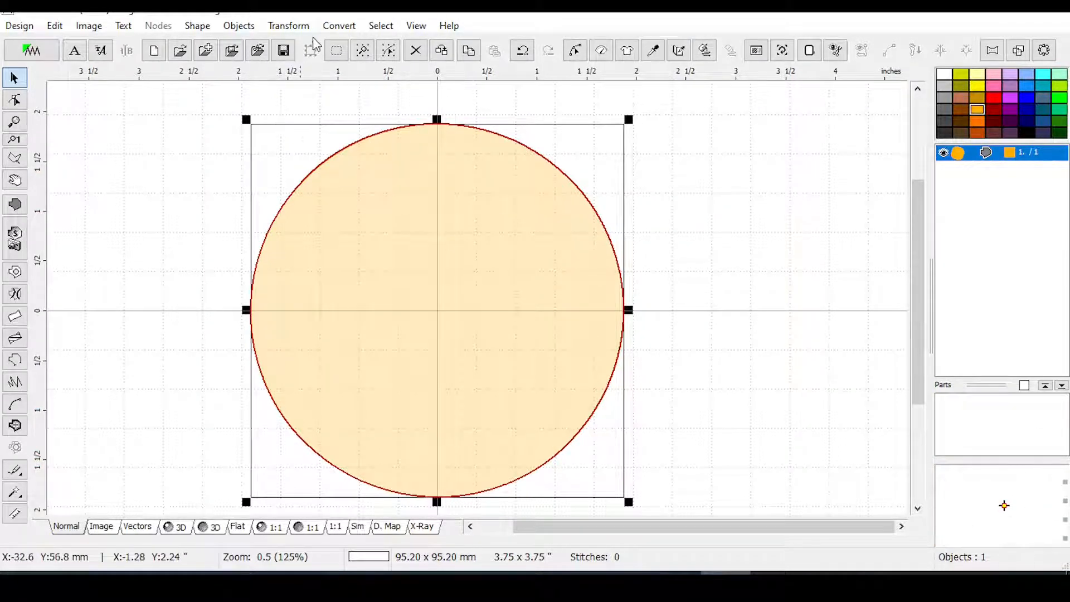
click(289, 28)
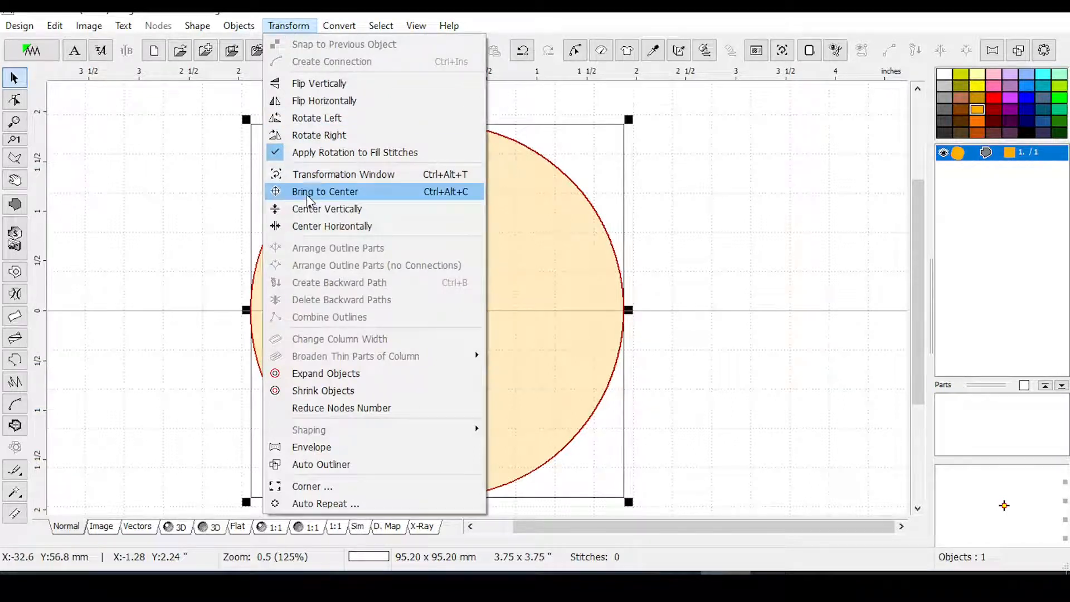
click(541, 24)
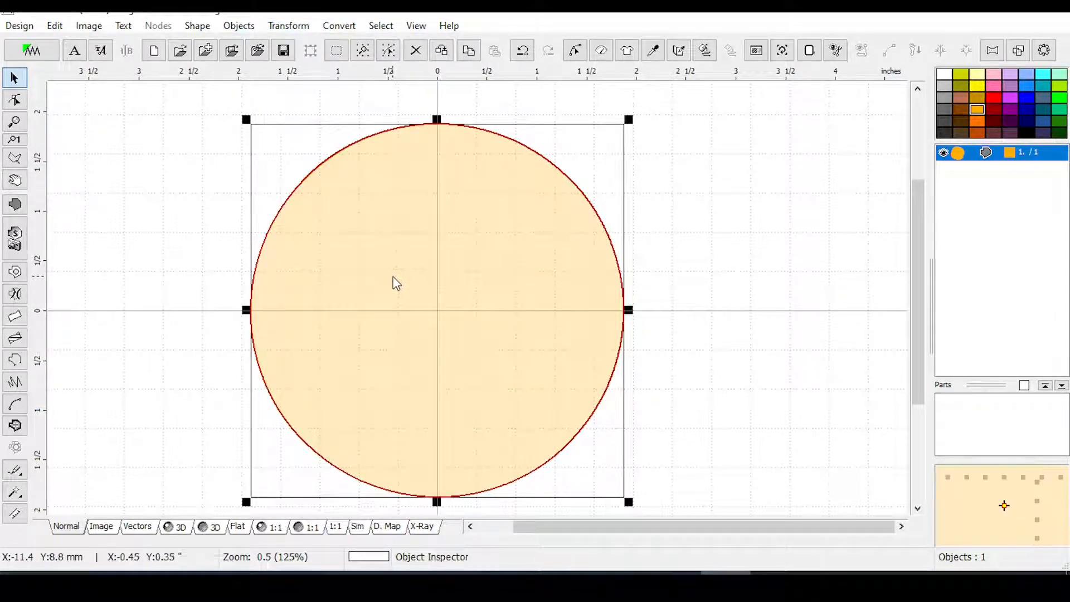
Copy and paste the circle in place and color the copy yellow-green.
key(ctrl+c)
key(ctrl+v)
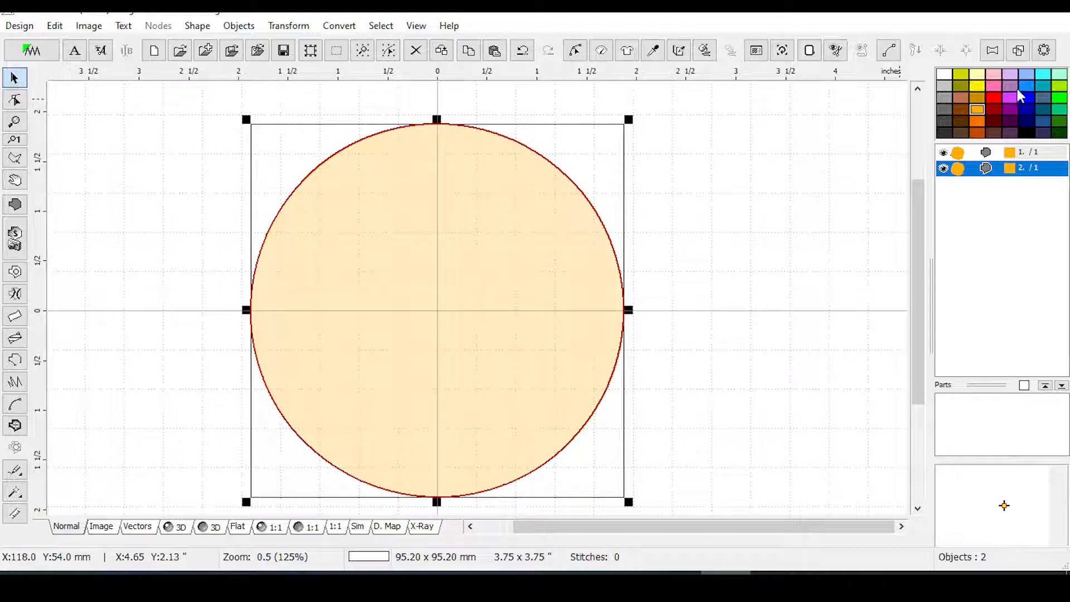
click(960, 78)
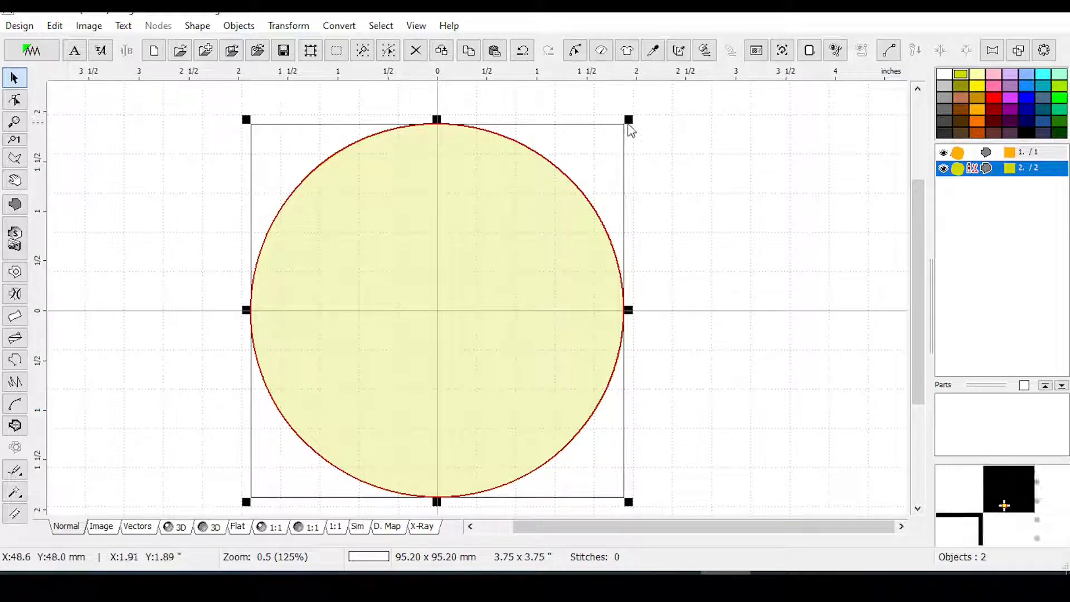
Shrink the yellow-green circle to about 26.6 mm (1.05 in) across and bring it to the design center.
drag(628, 121, 390, 357)
drag(529, 217, 382, 371)
scroll(383, 373, up, 3)
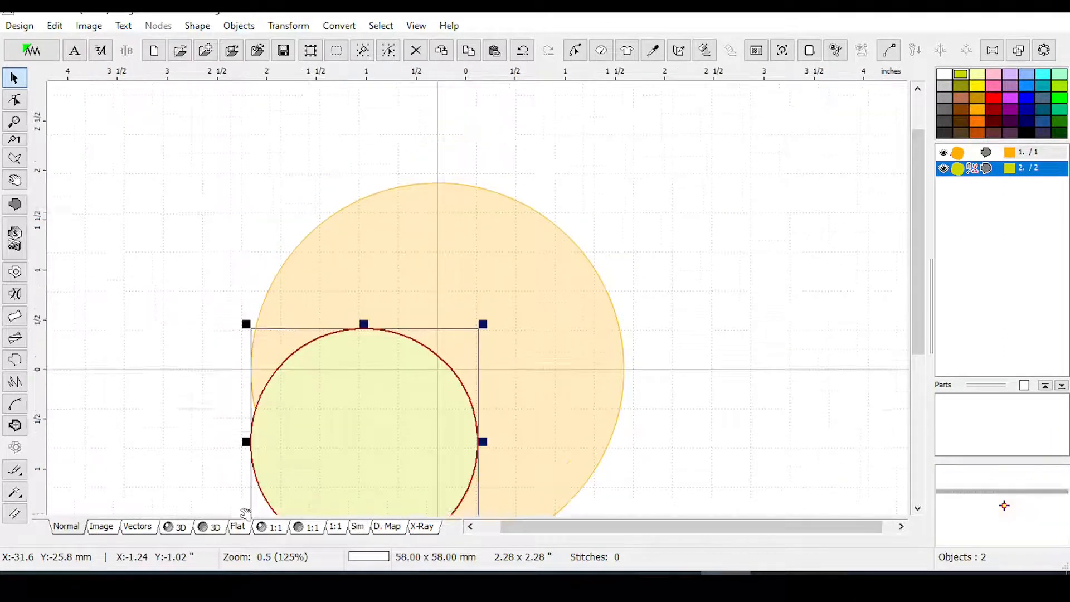
scroll(312, 473, left, 2)
drag(917, 297, 915, 337)
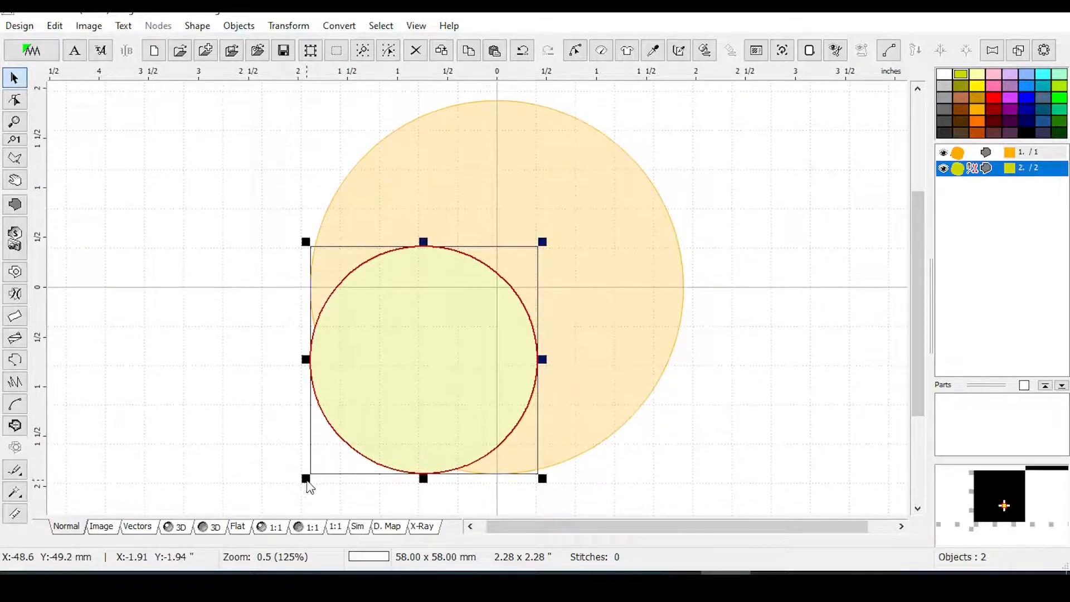
drag(306, 478, 399, 375)
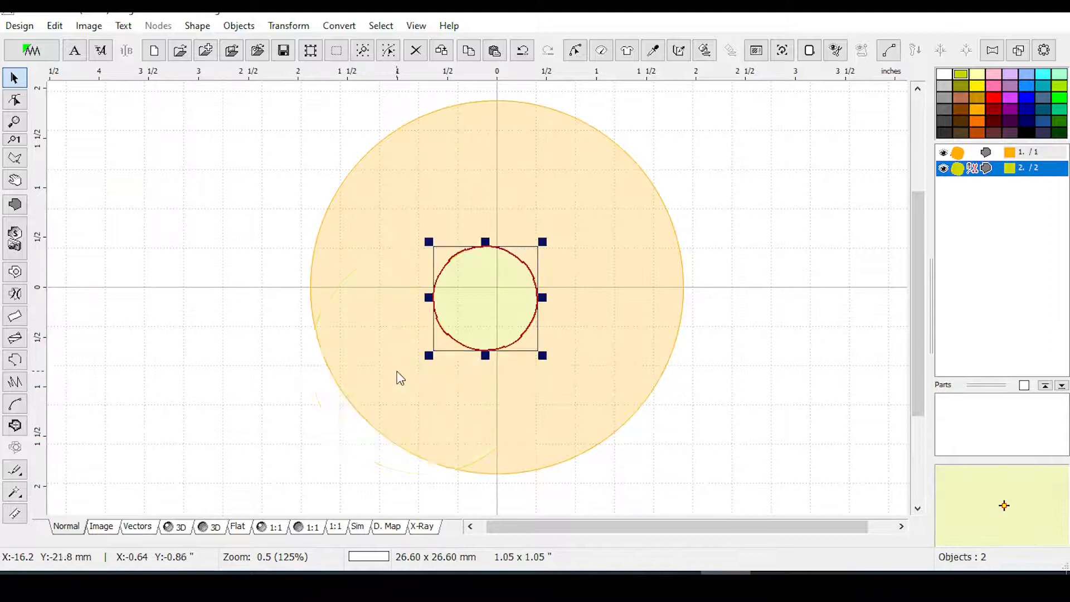
click(287, 25)
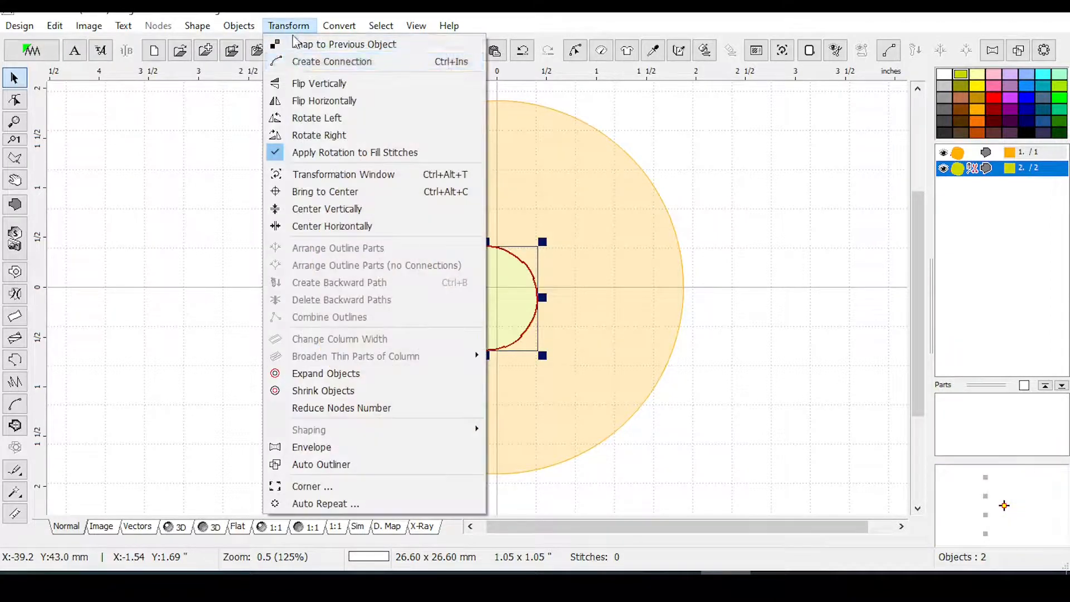
click(314, 192)
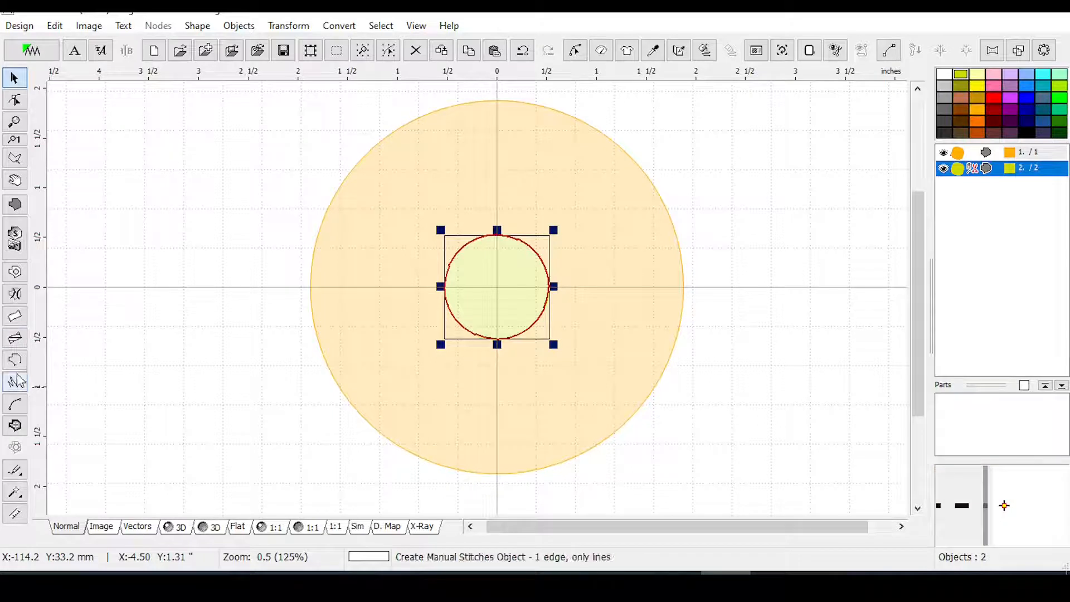
click(15, 361)
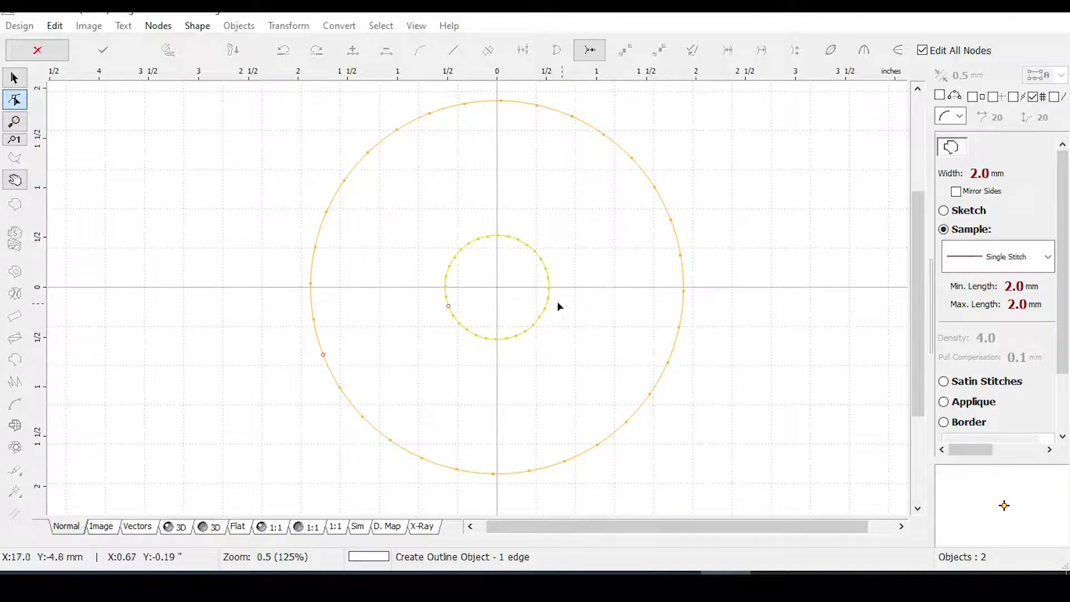
scroll(562, 303, up, 2)
scroll(559, 304, down, 3)
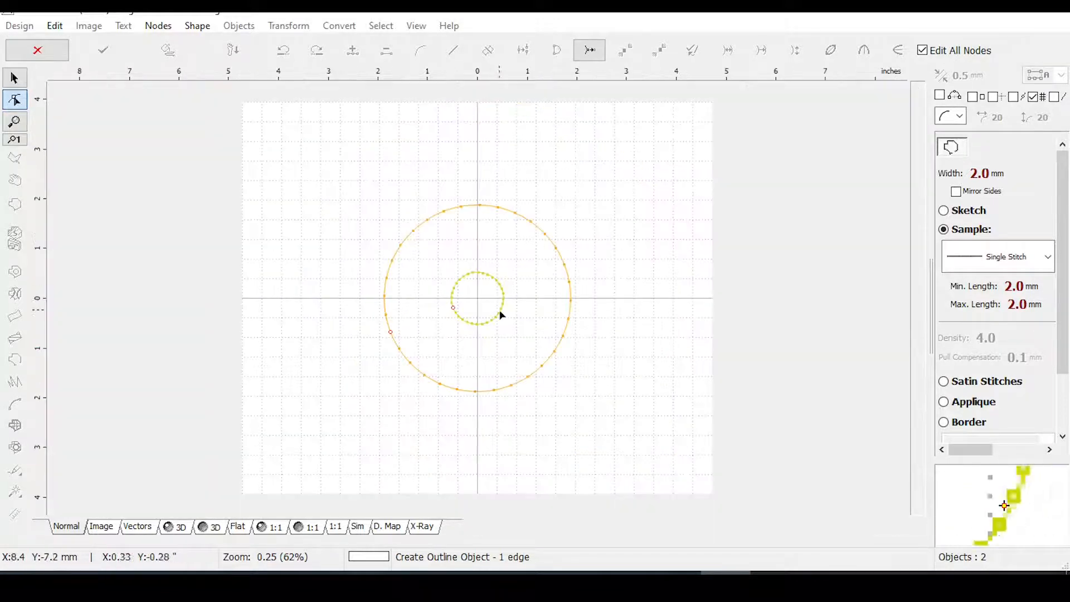
scroll(384, 320, up, 1)
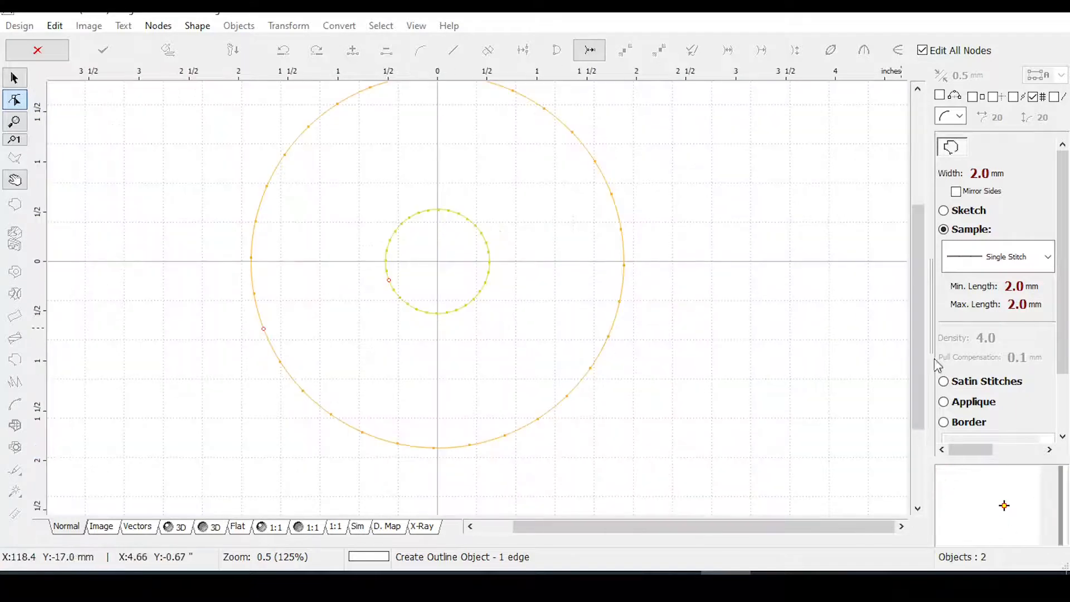
drag(919, 370, 917, 349)
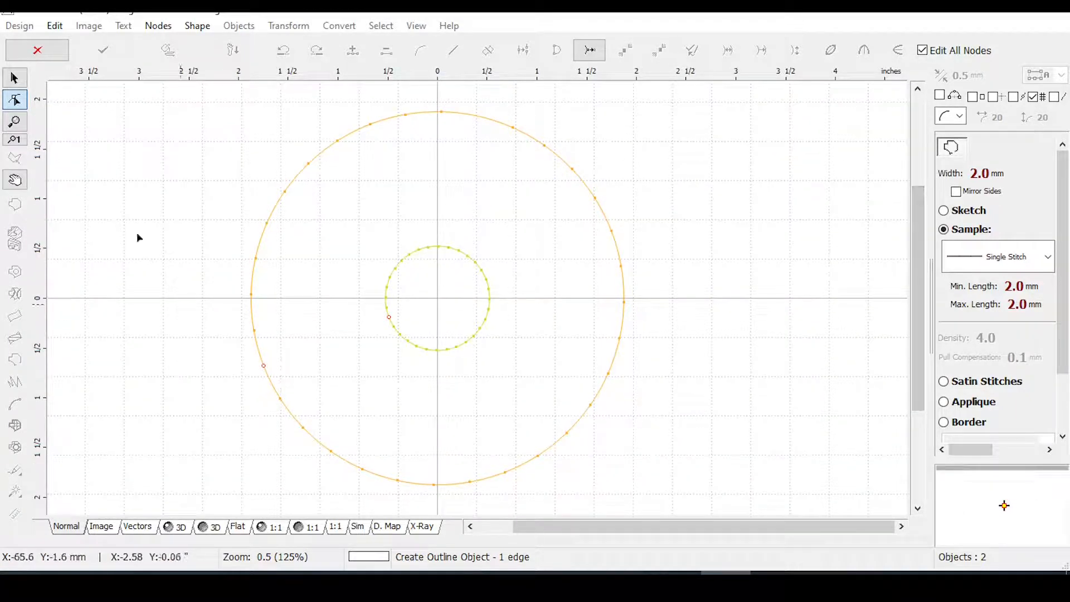
click(37, 49)
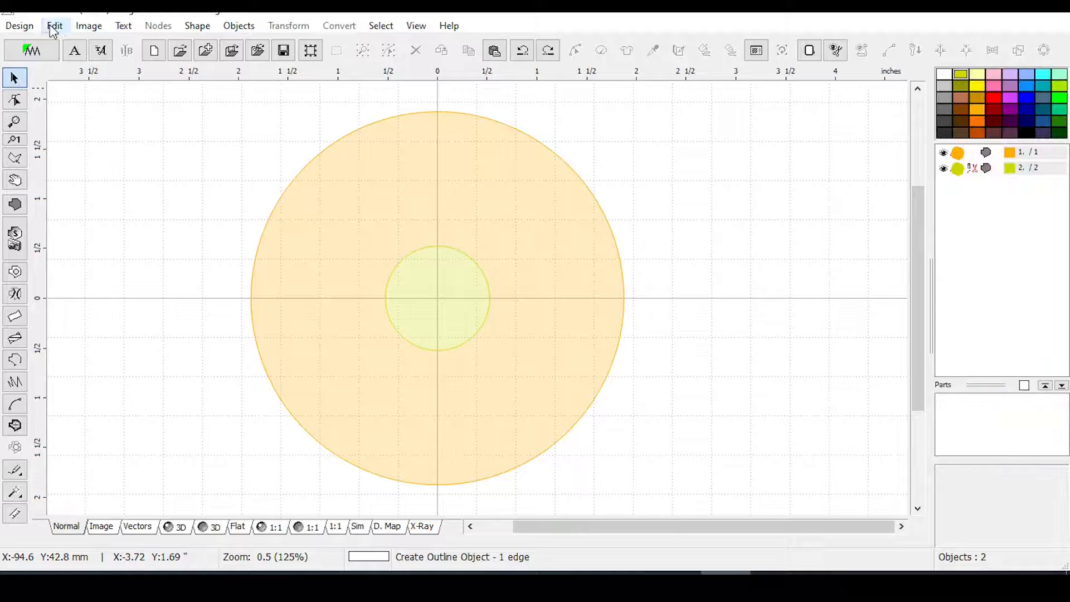
Set the grid spacing to 2 mm in the preferences and check the grid over the design.
click(53, 27)
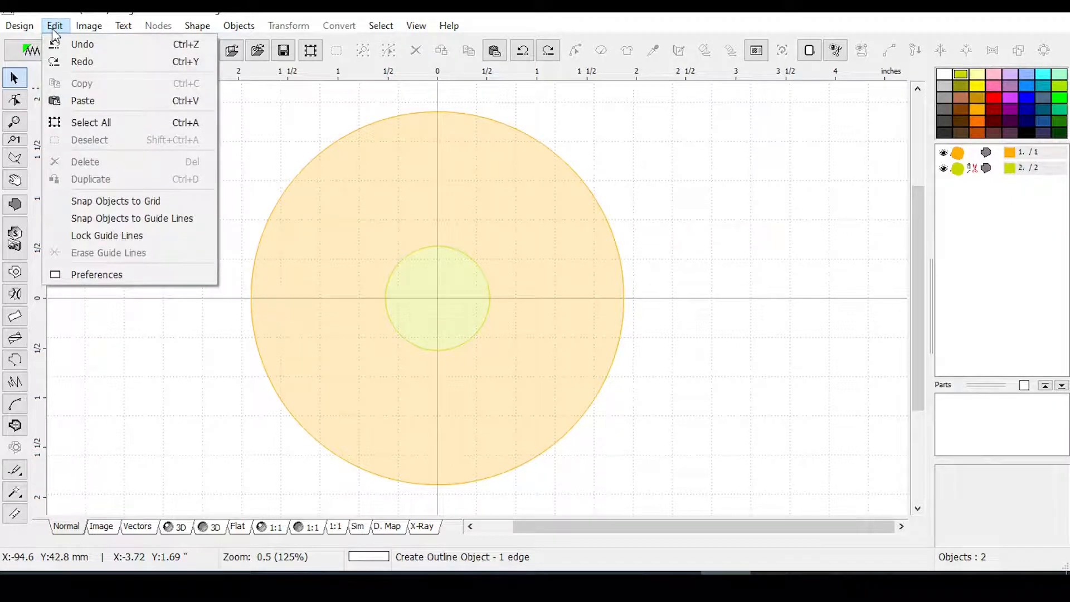
click(98, 276)
click(502, 165)
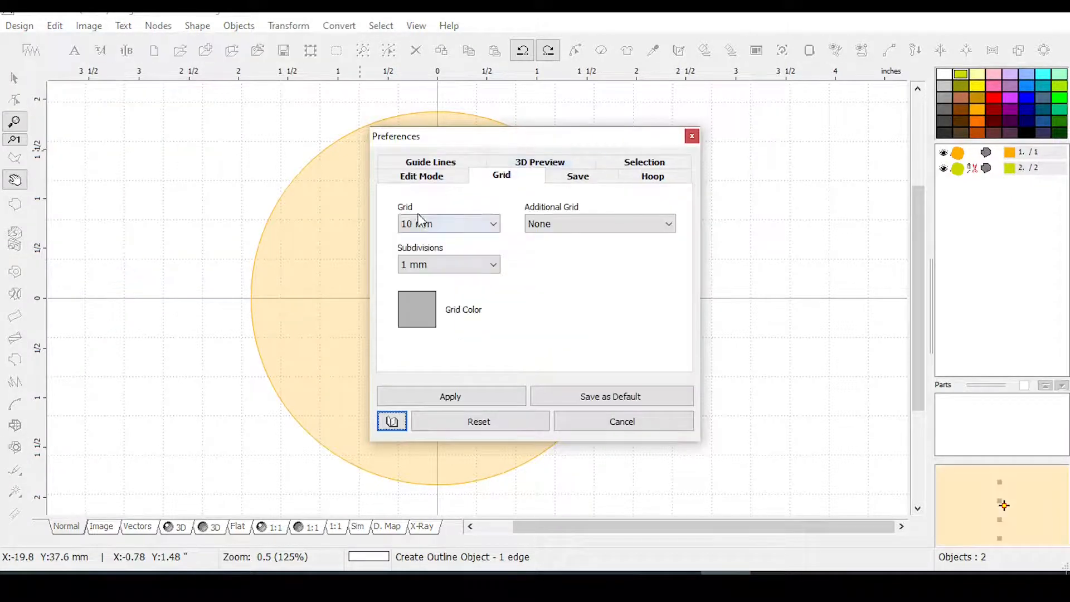
click(493, 223)
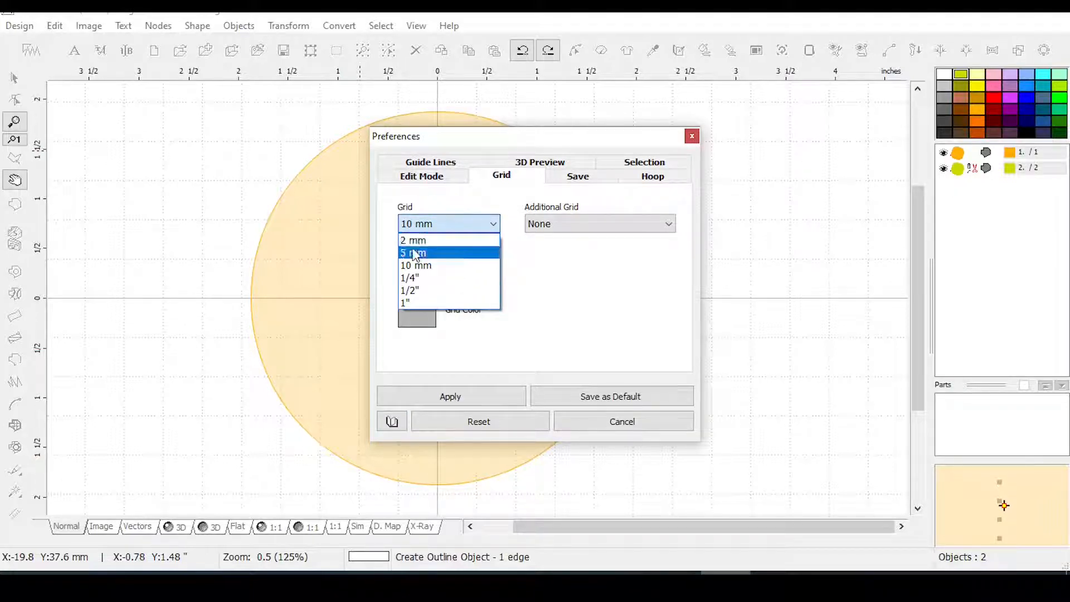
click(415, 245)
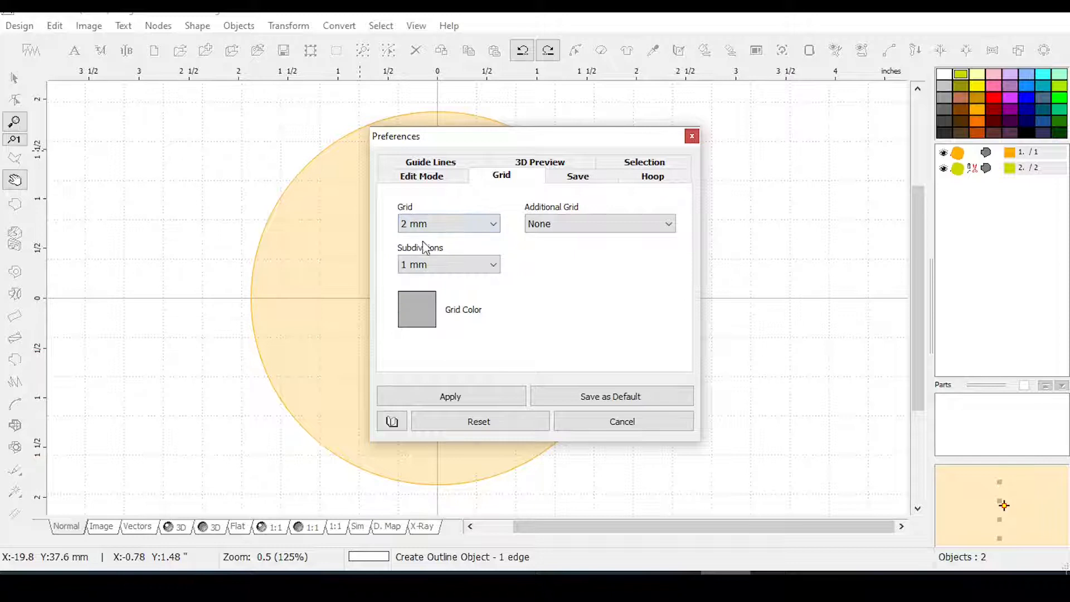
click(451, 396)
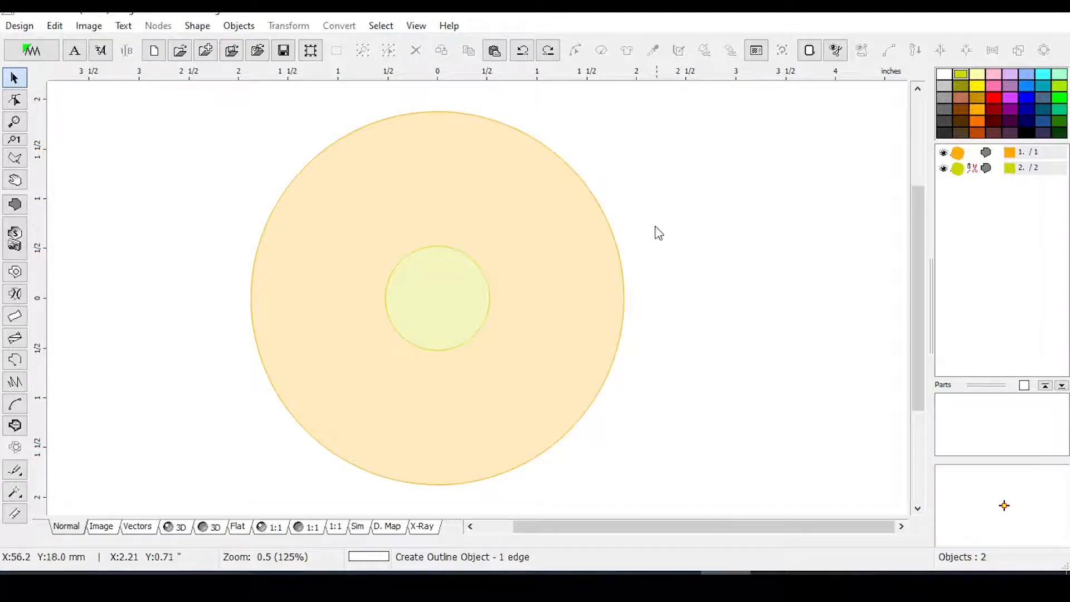
scroll(635, 190, up, 2)
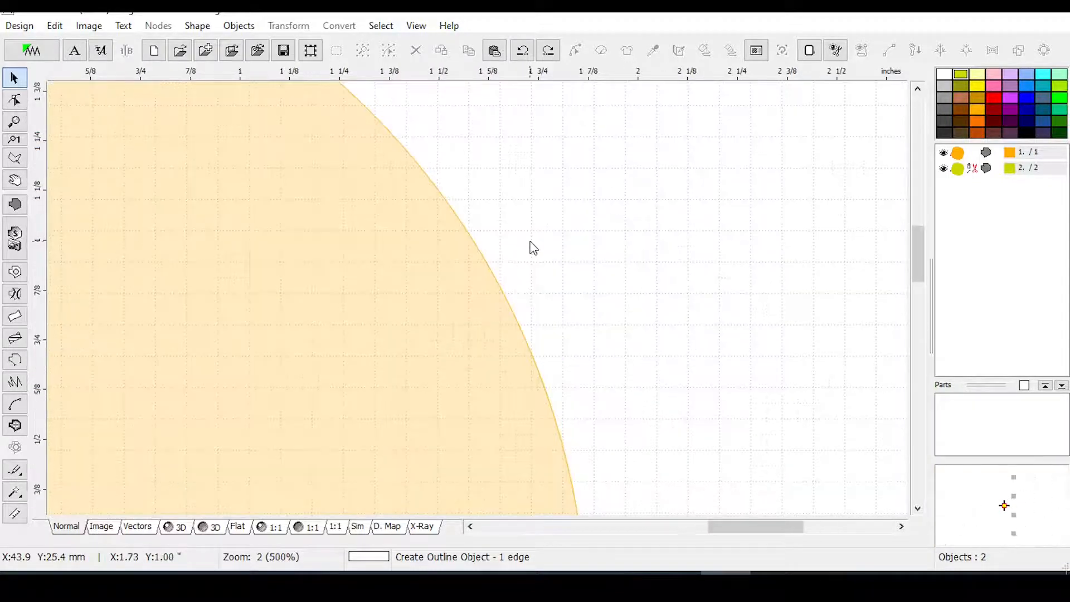
scroll(530, 245, down, 2)
scroll(529, 237, down, 1)
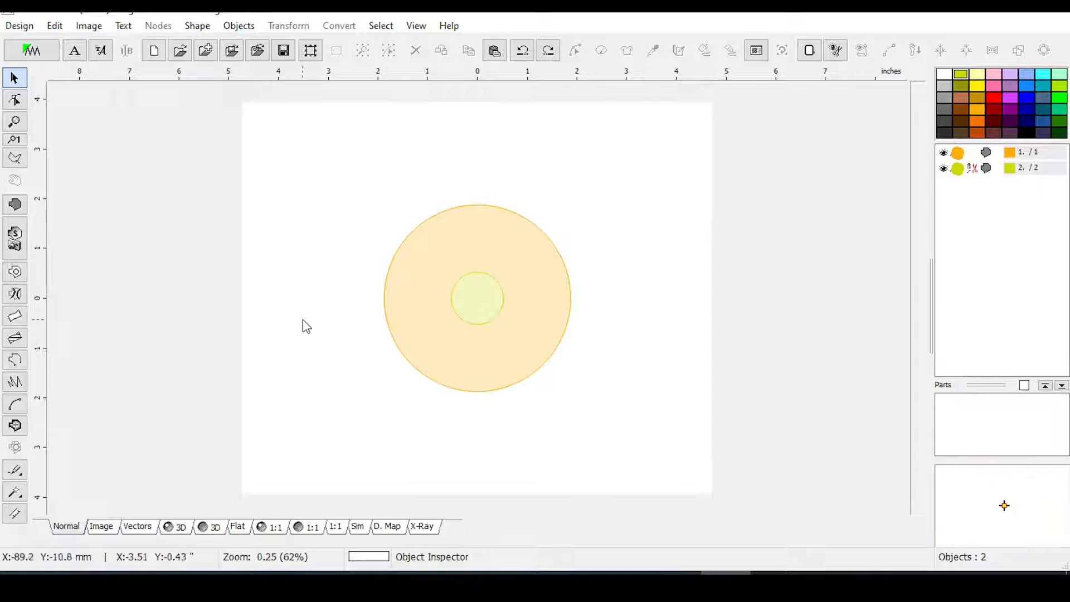
Set the grid spacing to 1 inch in the preferences and apply it.
scroll(292, 301, up, 1)
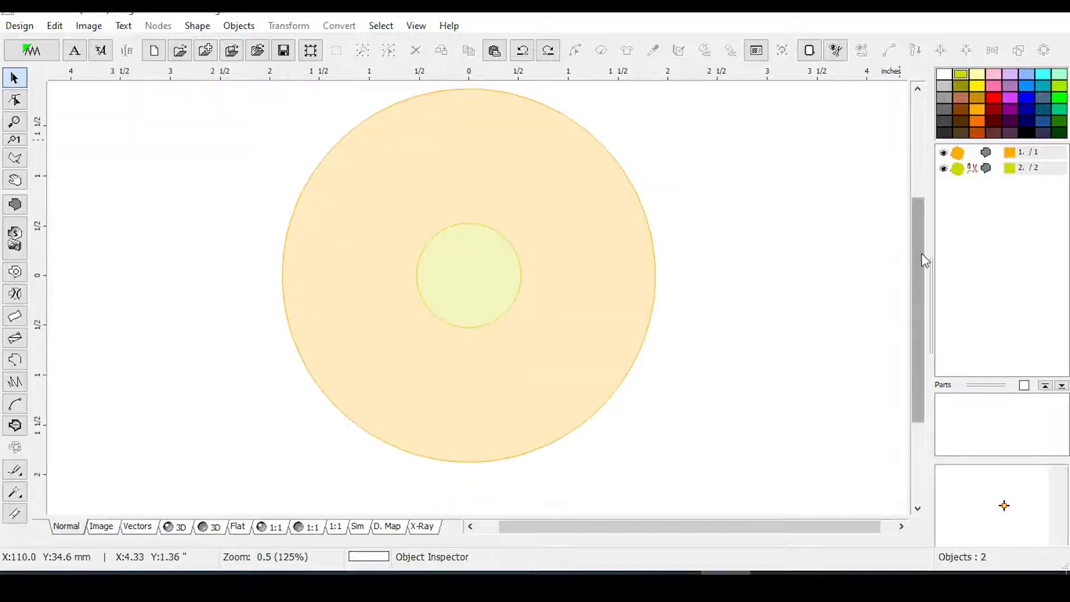
drag(925, 260, 915, 235)
click(53, 25)
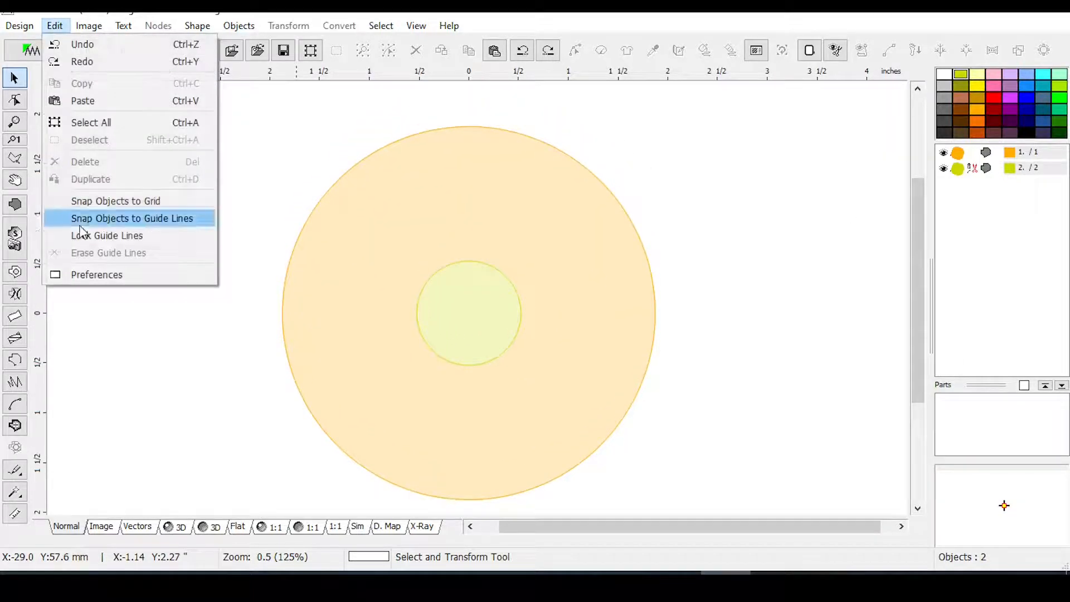
click(89, 275)
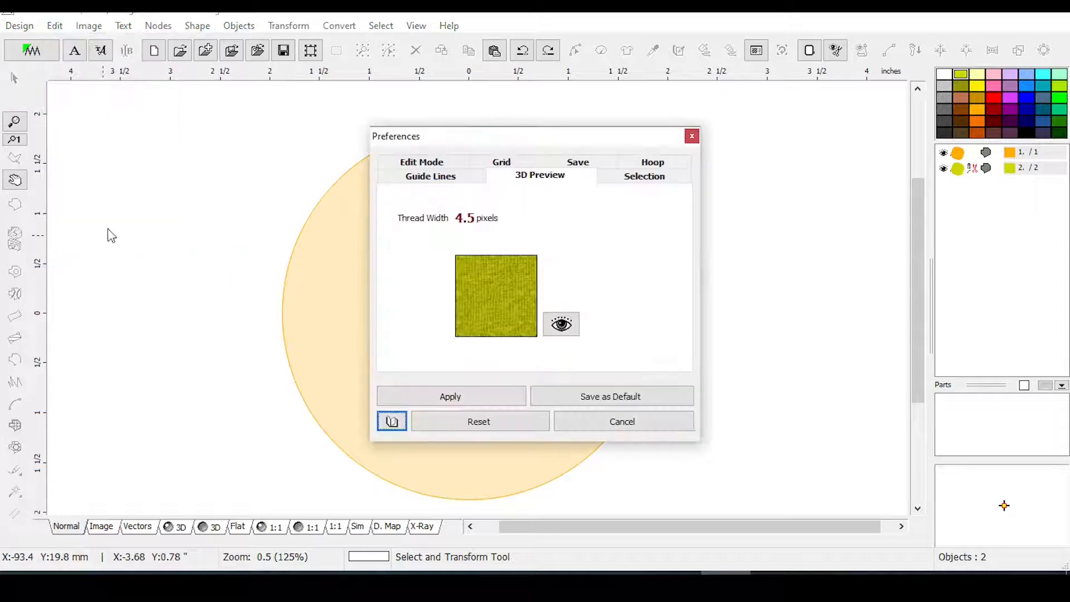
click(501, 165)
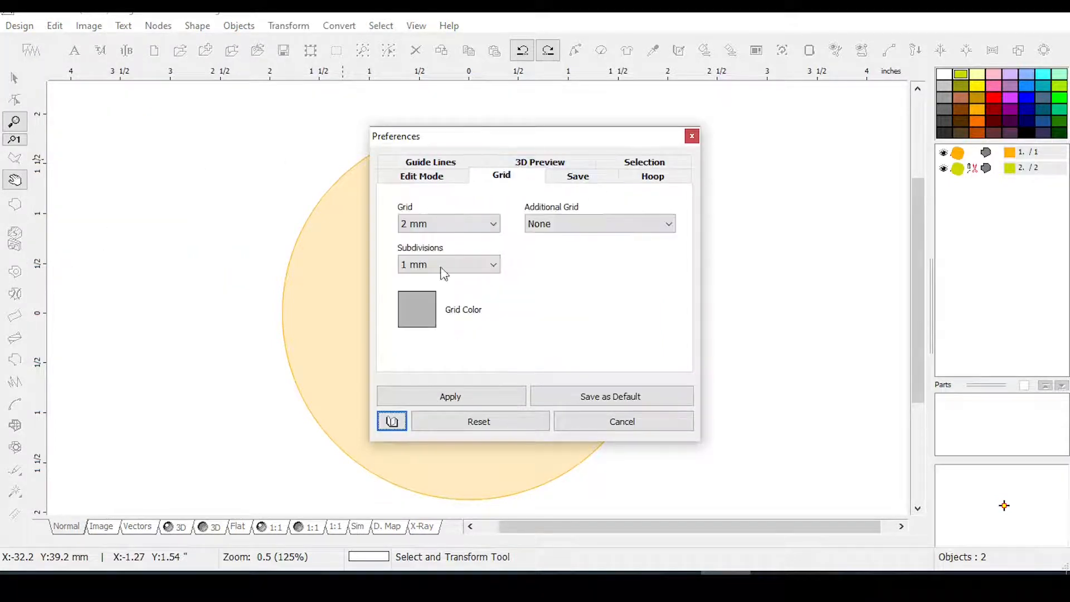
click(493, 224)
click(411, 267)
click(450, 393)
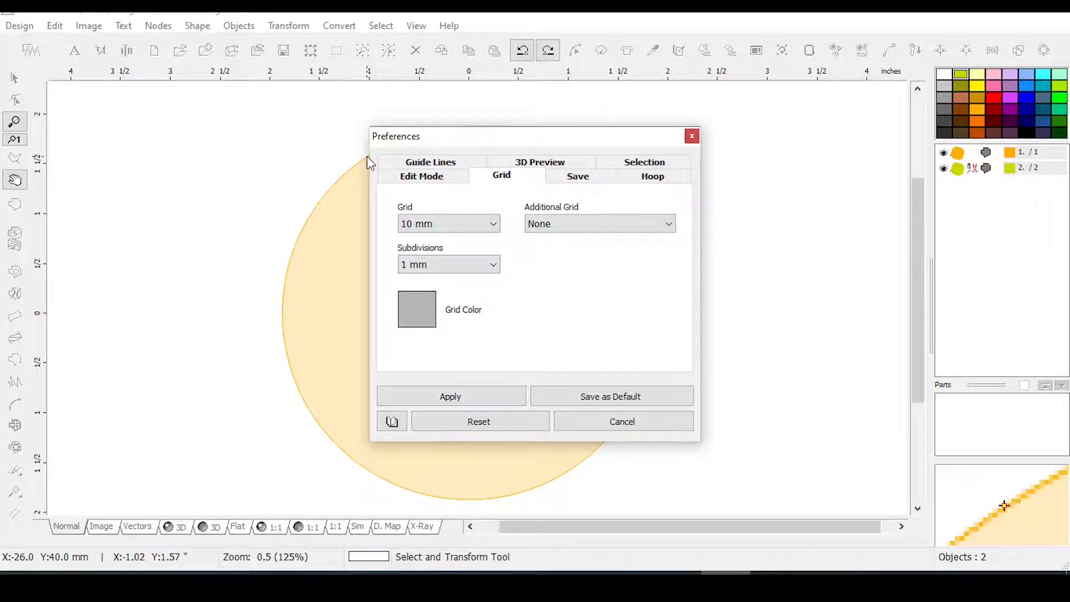
click(494, 225)
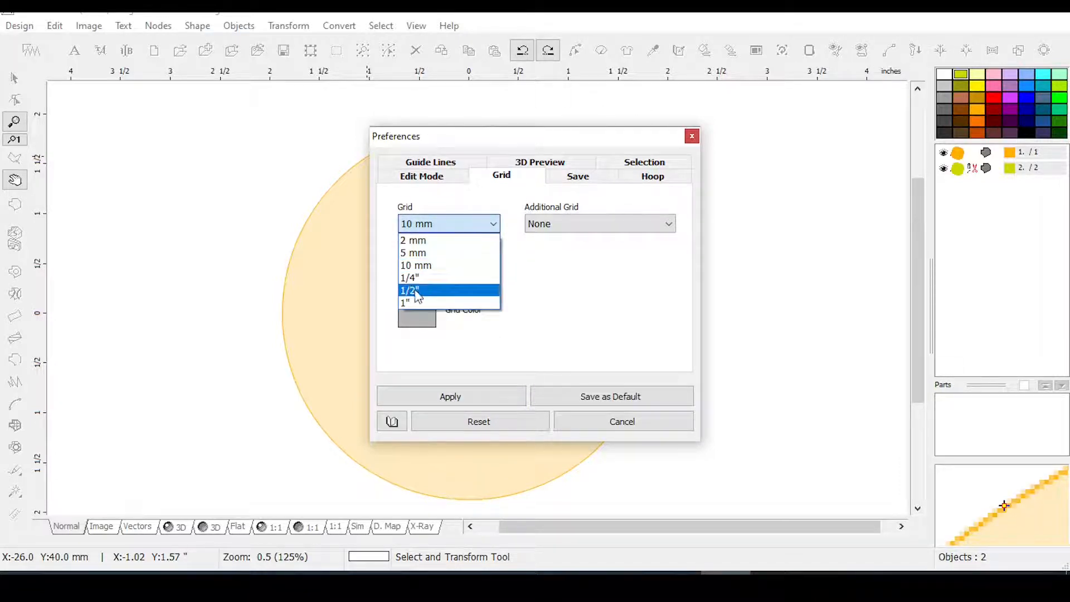
click(417, 299)
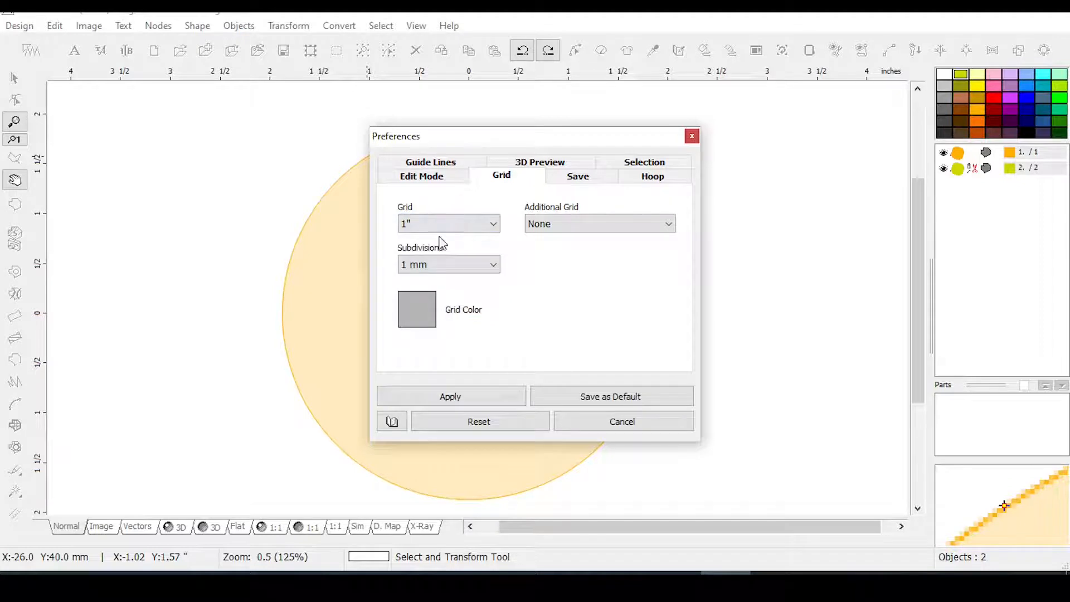
click(442, 397)
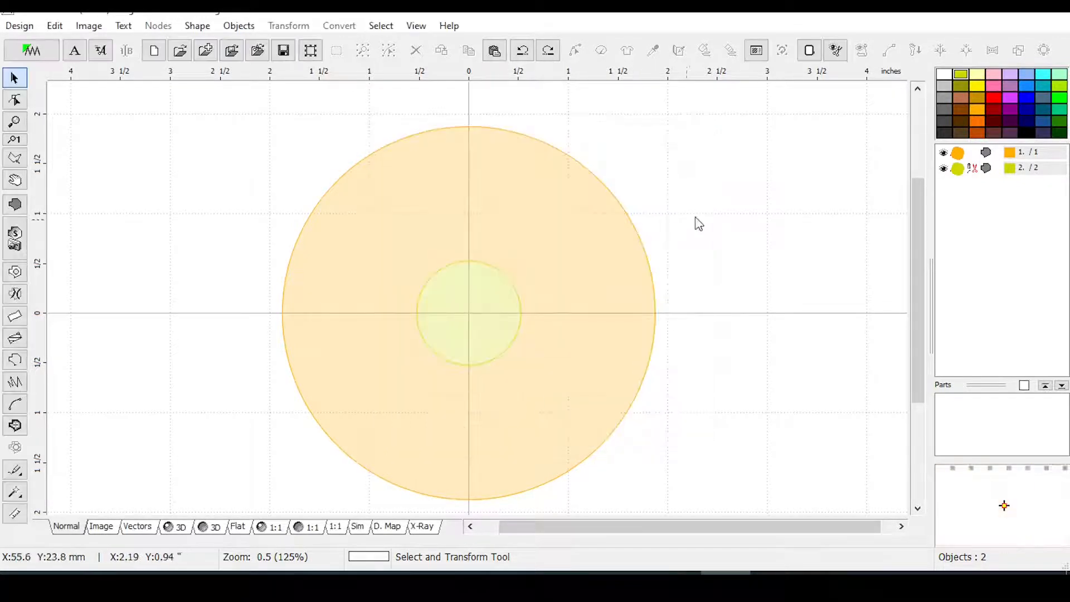
Examine the large orange circle and the small yellow-green circle one after the other by selecting each object.
mouse_move(948, 179)
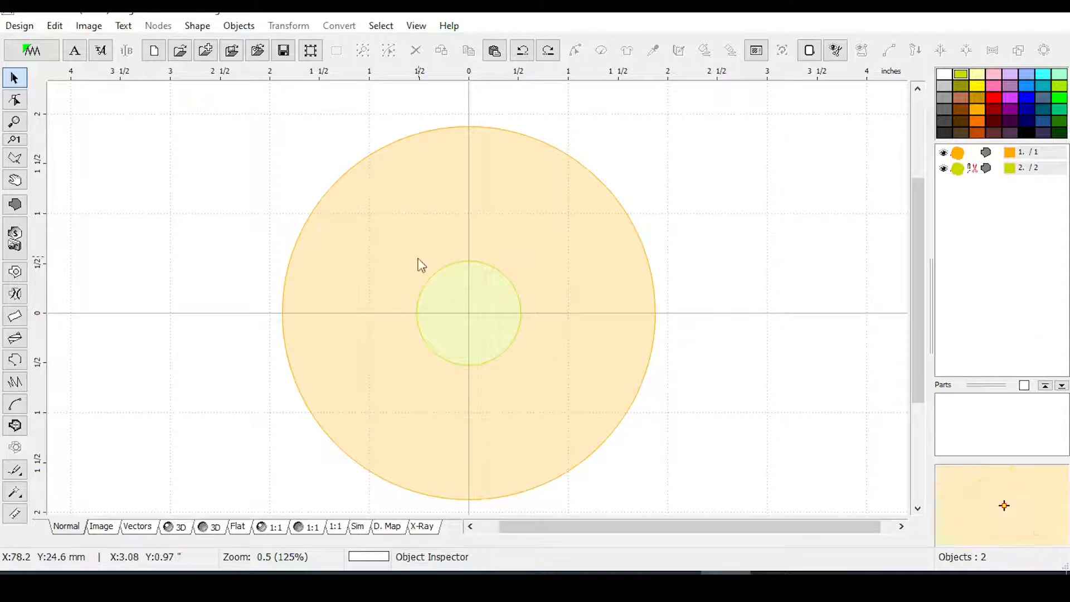
click(966, 157)
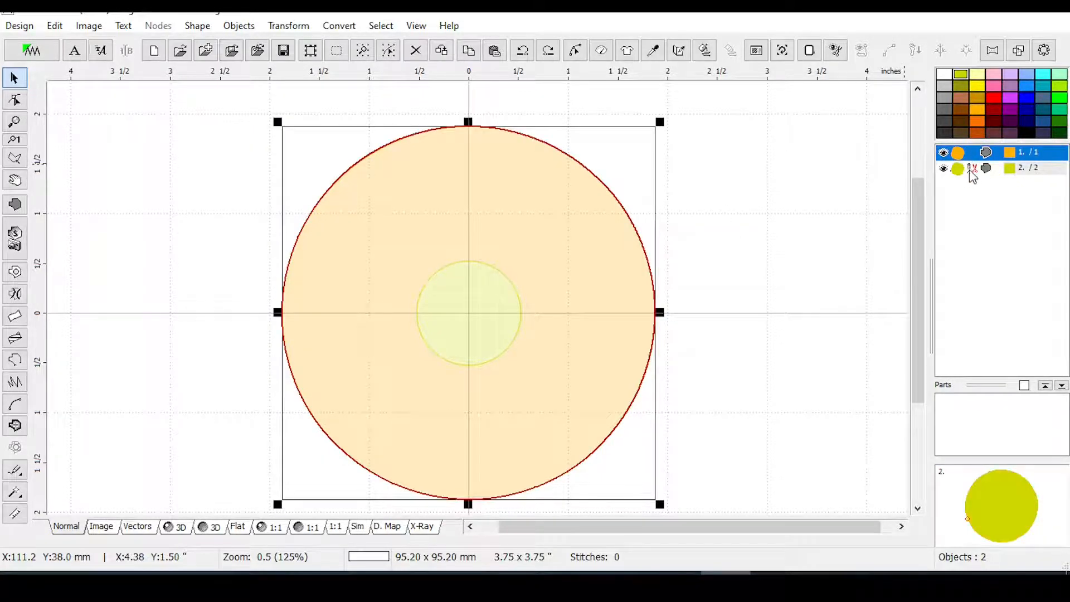
click(969, 172)
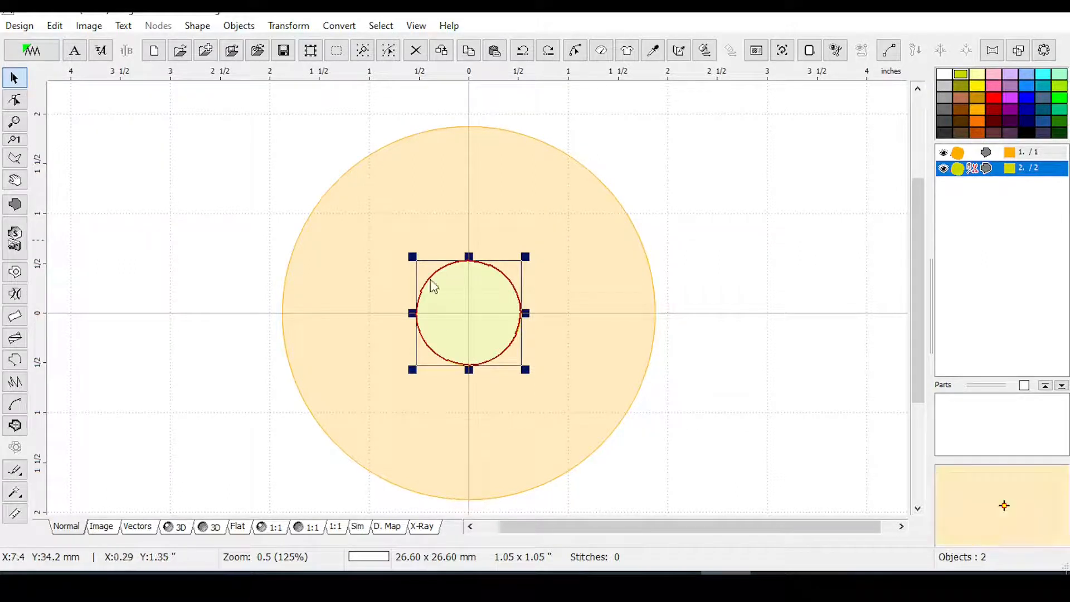
Draw a single-stitch outline curve from the design center up and right to the large circle's edge, bowed toward the upper left.
click(15, 360)
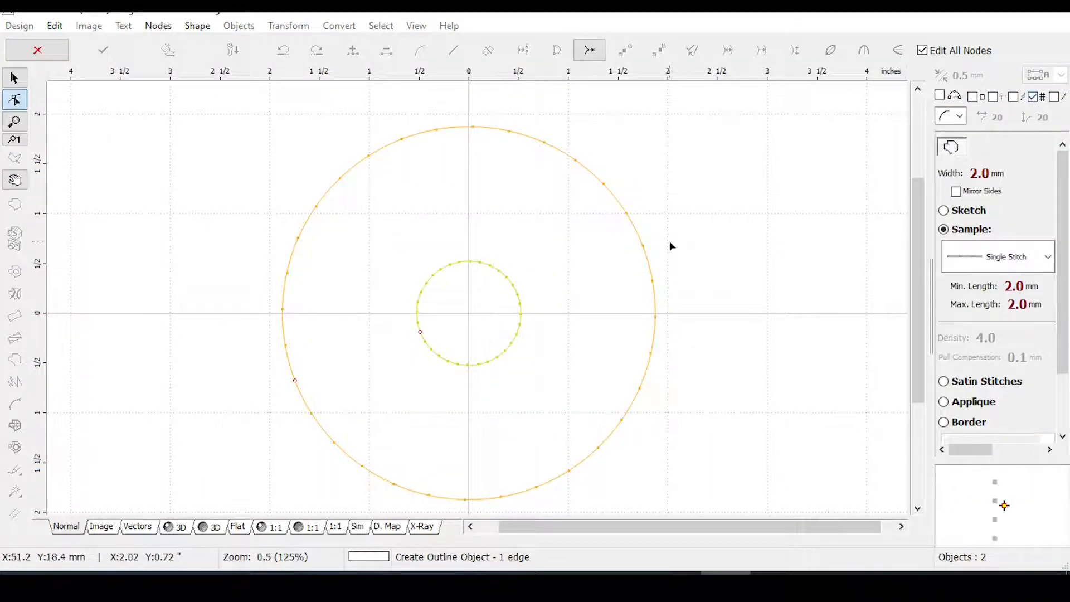
click(484, 332)
drag(484, 332, 470, 316)
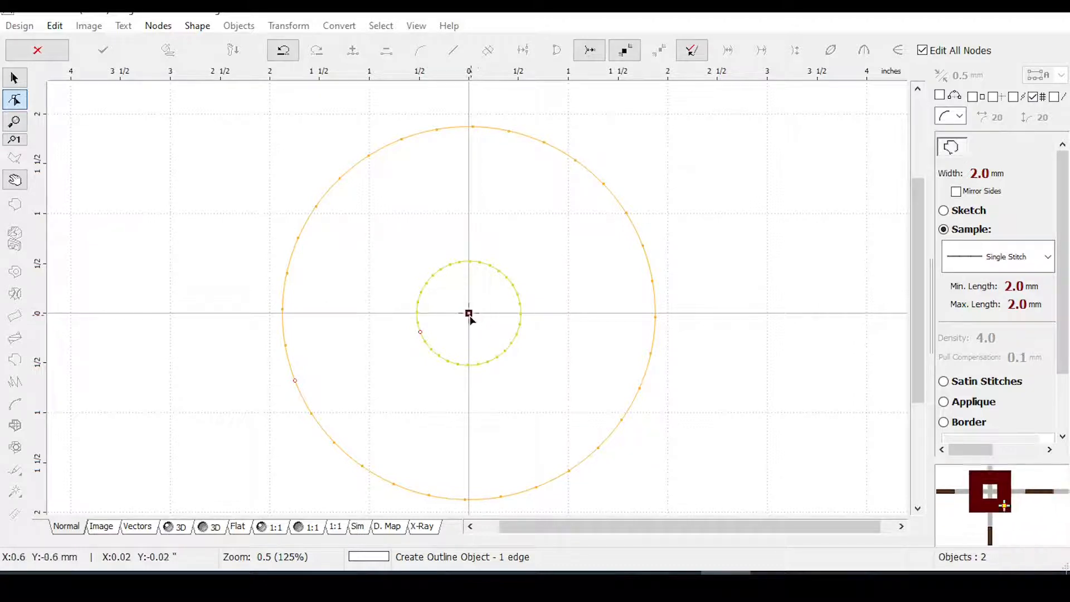
click(619, 168)
drag(543, 241, 510, 207)
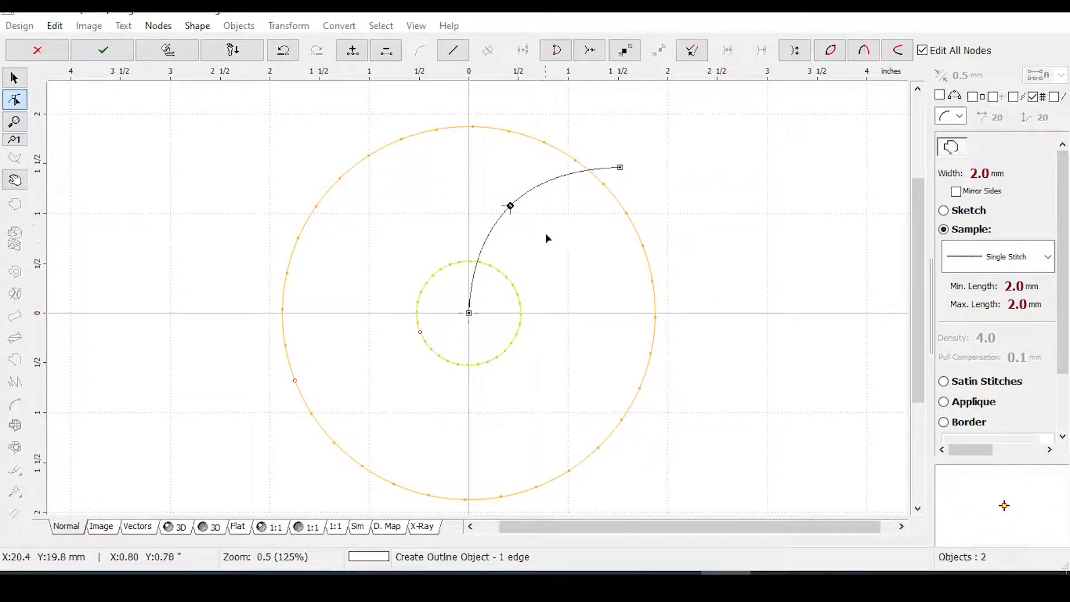
Add a middle node to the outline, reshape it into an S-curve about 27.6 x 45.7 mm ending outside the large circle, and finish it.
click(355, 52)
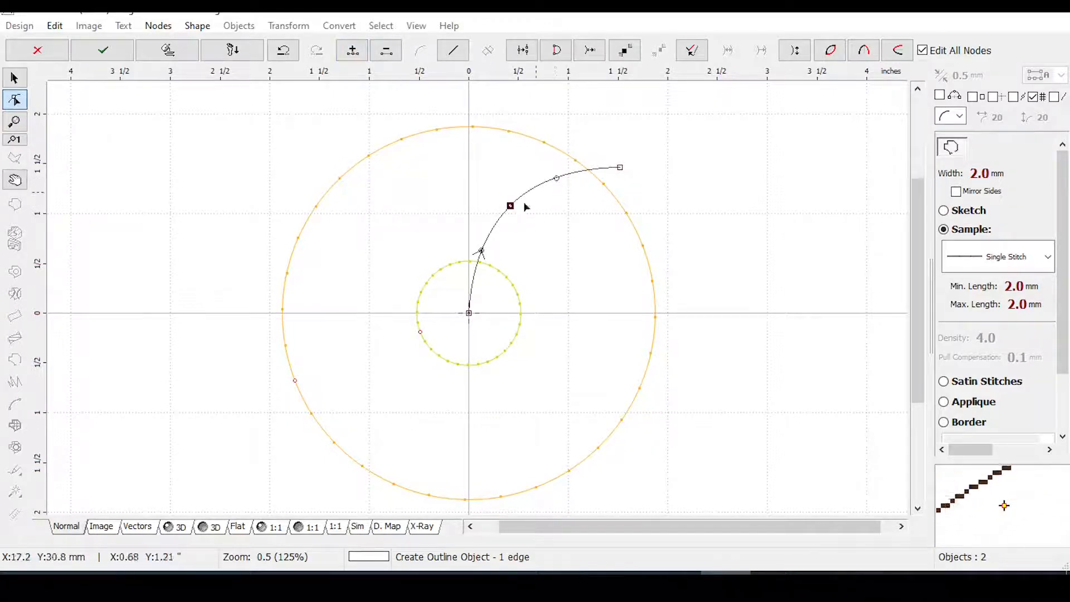
drag(481, 251, 490, 258)
drag(556, 178, 535, 149)
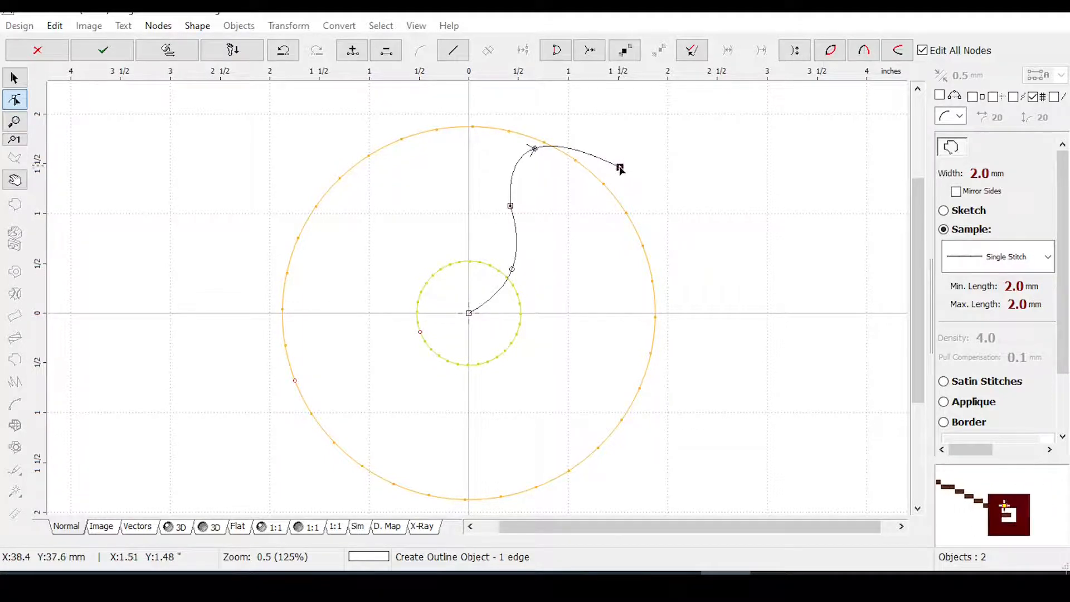
drag(620, 168, 581, 158)
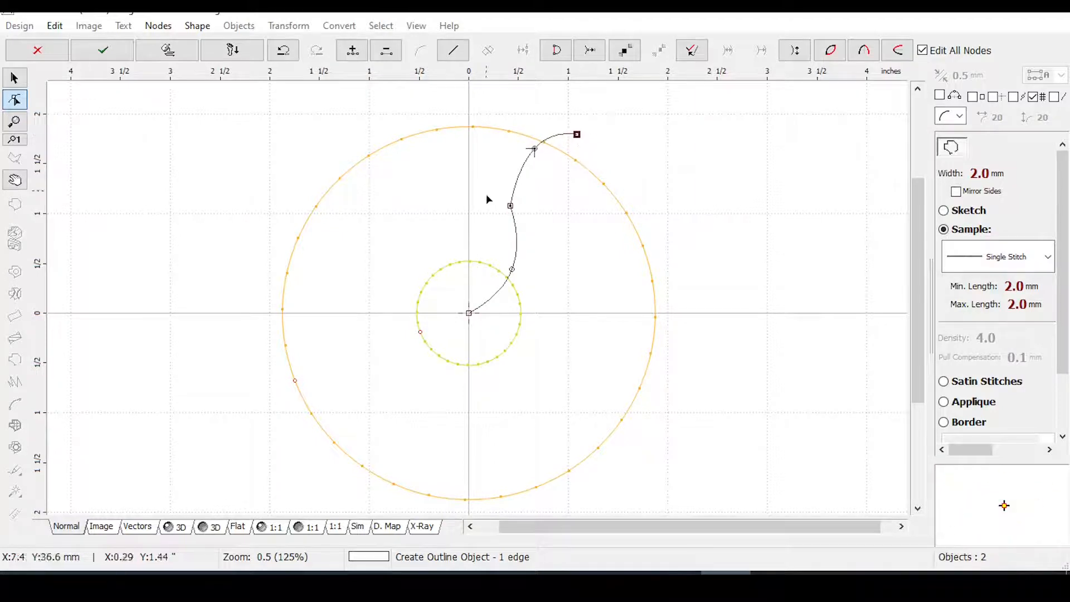
drag(533, 151, 519, 153)
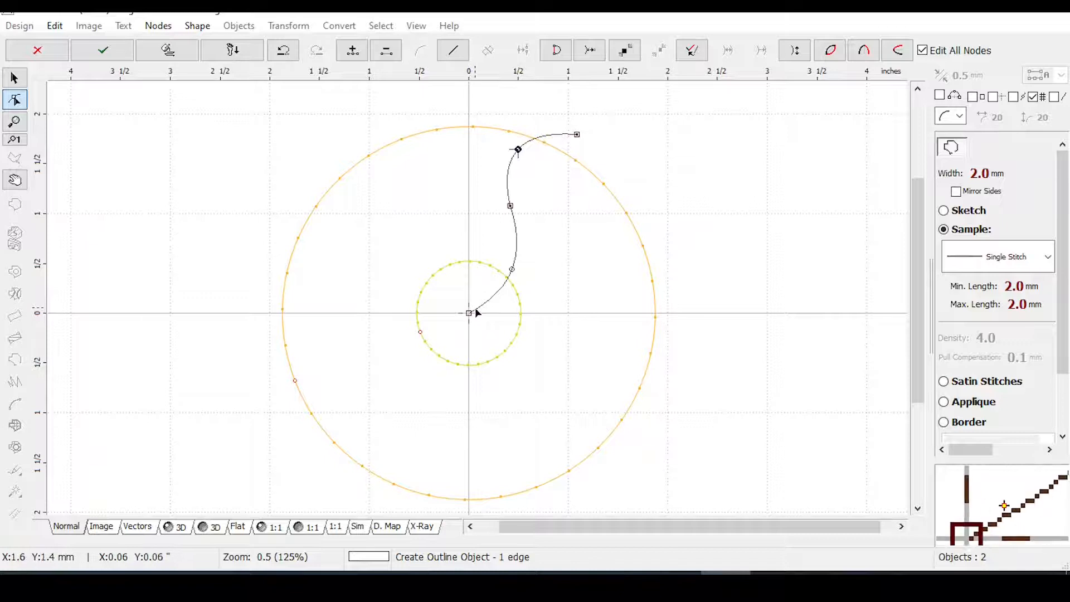
key(Return)
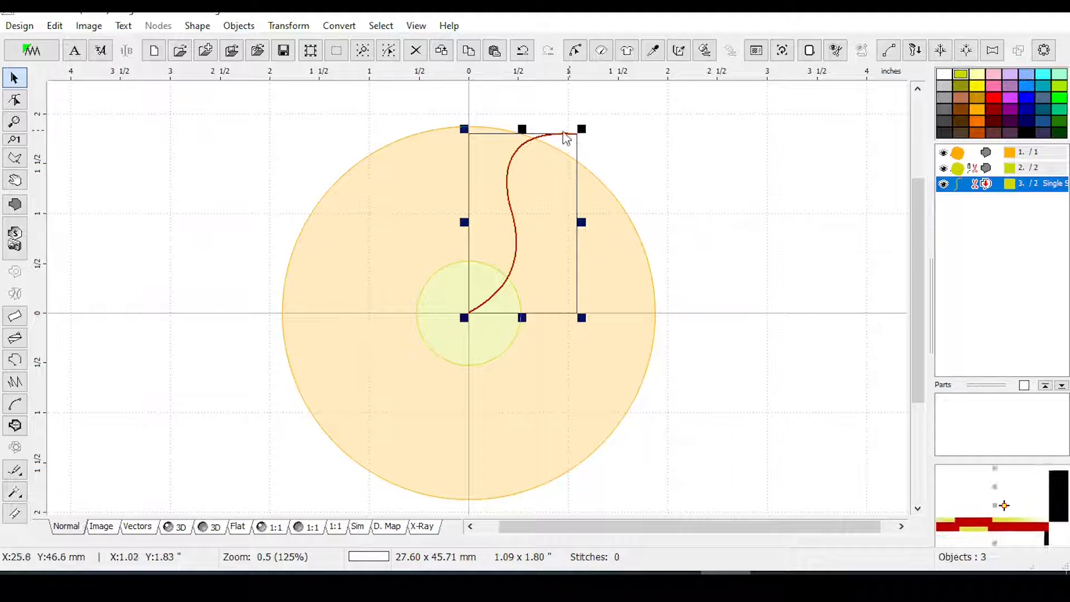
Open the S-curve for node editing, try and undo a vertical mirror from its outer end, and reverse its direction to end at the center.
click(574, 50)
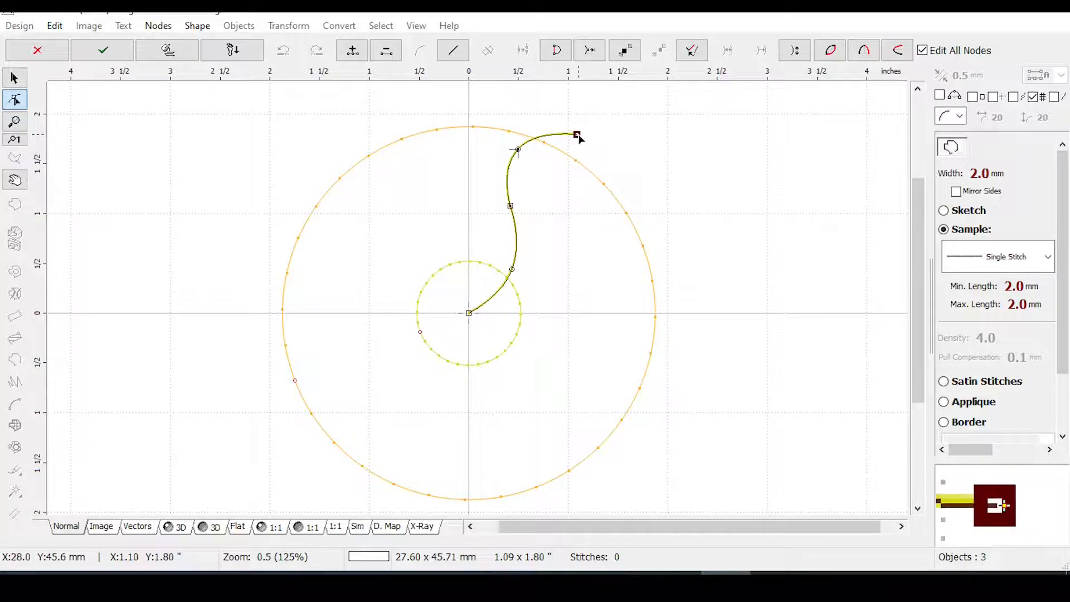
click(898, 54)
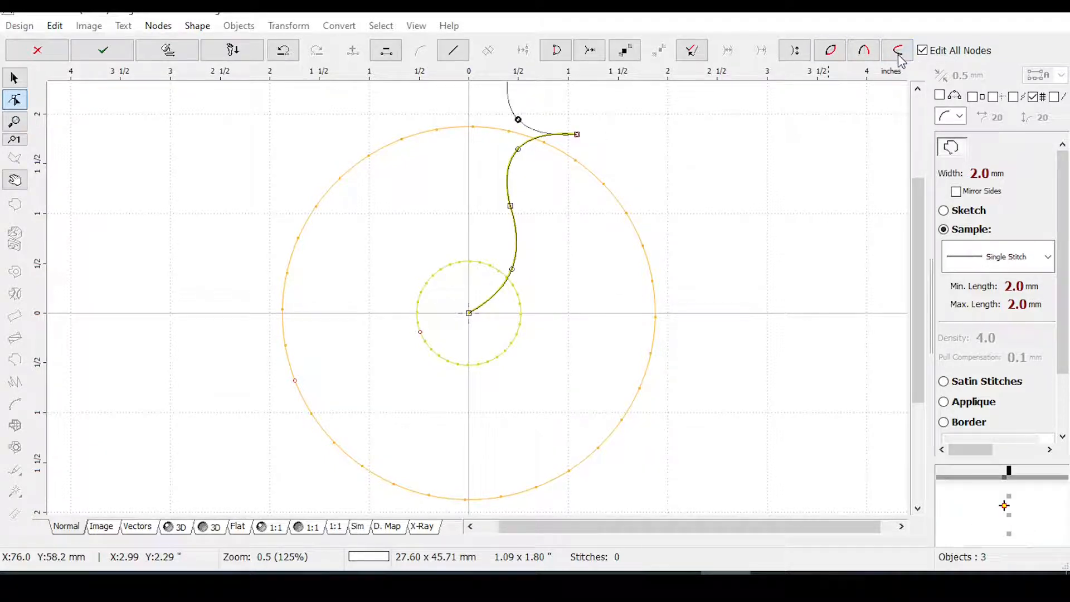
drag(917, 288, 911, 251)
key(ctrl+z)
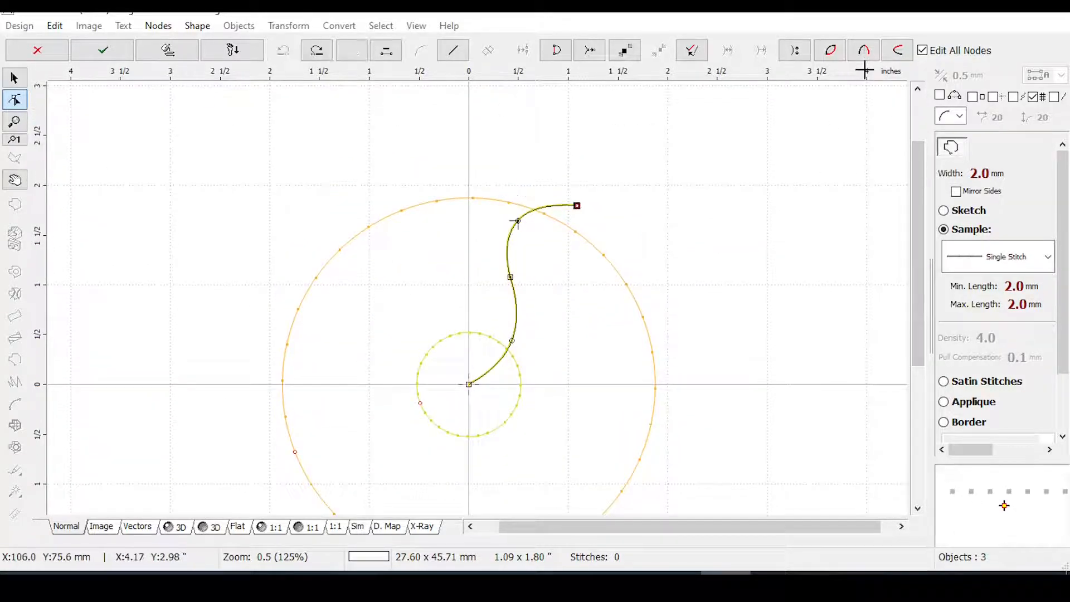
click(795, 51)
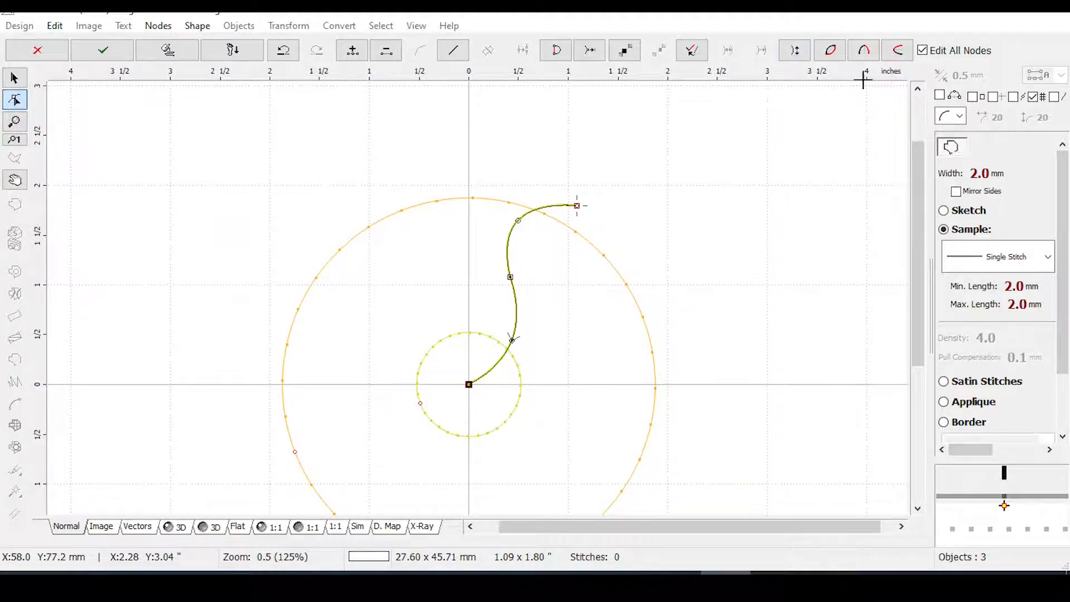
Try mirroring the S-curve vertically about the center node and across the line joining its ends, undoing each copy.
drag(915, 173, 915, 245)
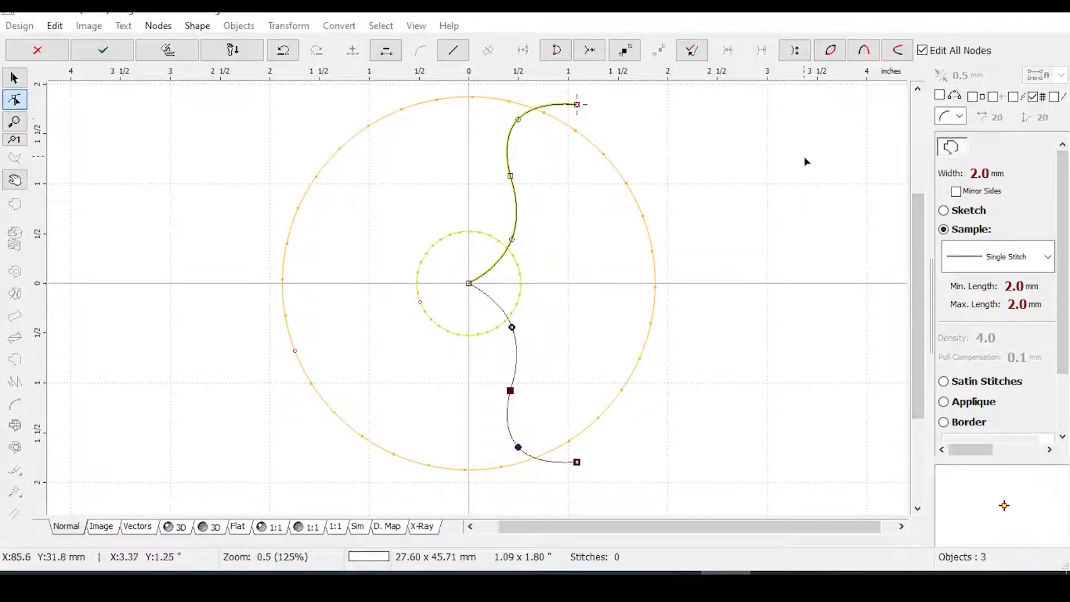
key(ctrl+z)
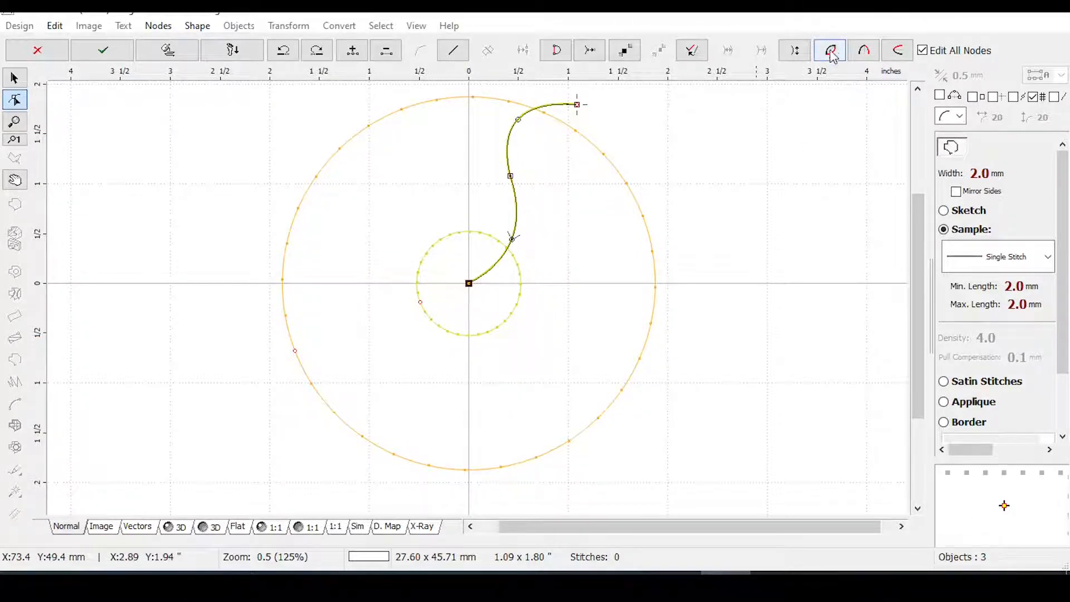
click(832, 56)
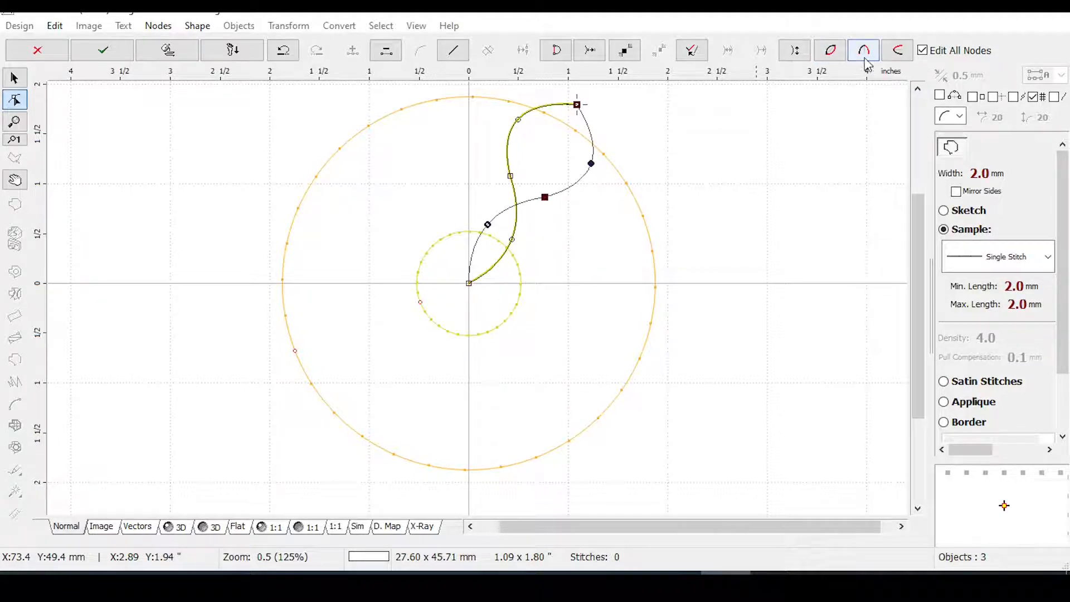
key(ctrl+z)
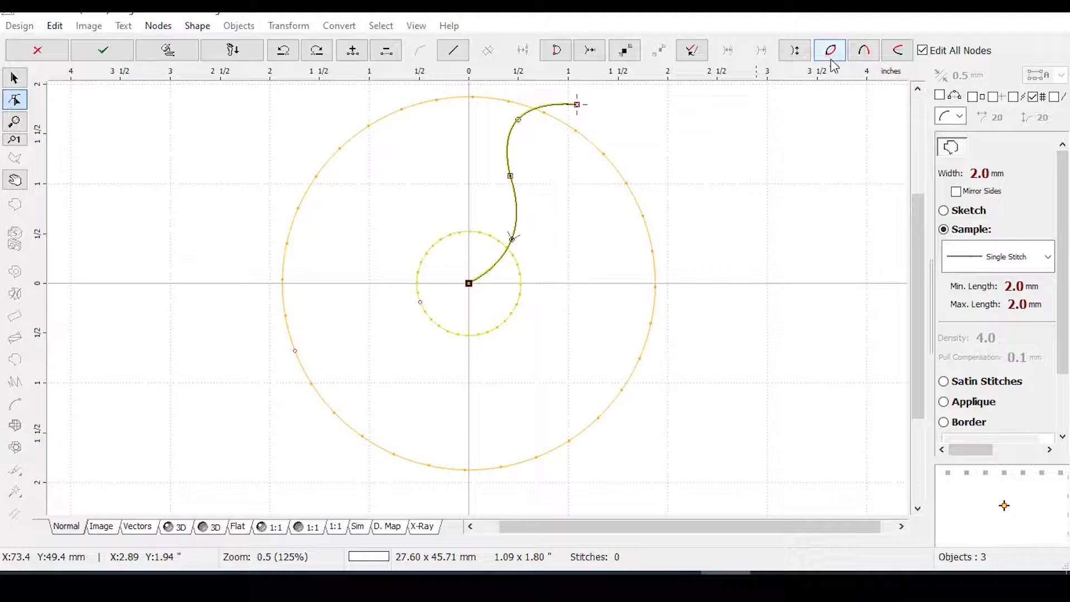
Mirror the S-curve horizontally about its center node to add a matching curve on the other side.
click(863, 53)
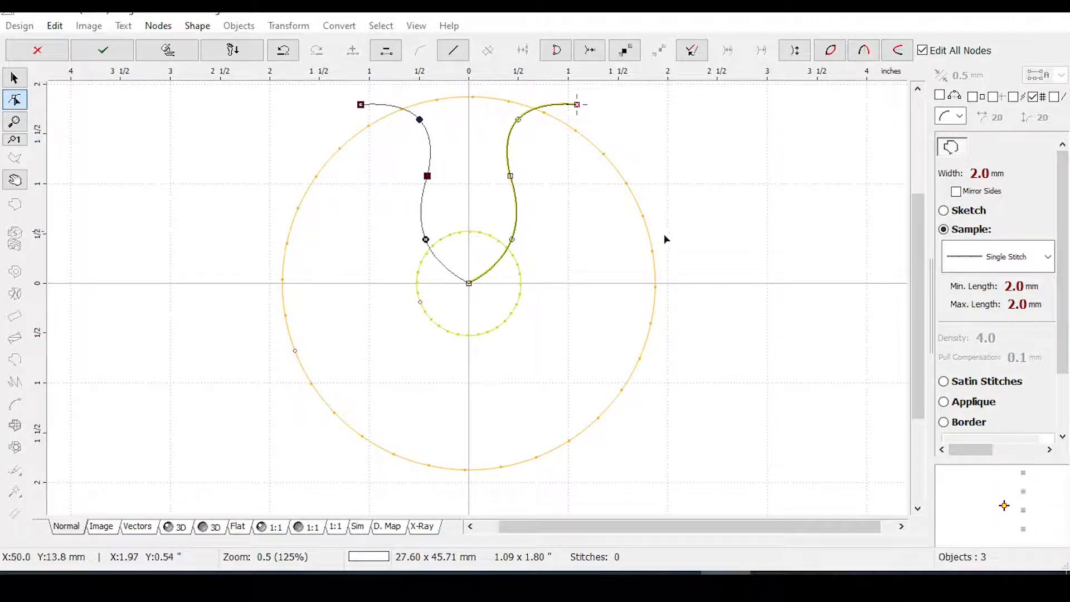
Undo the horizontal mirror copy and reshape the S-curve by pulling its curve nodes outward and its outer end slightly inward.
scroll(915, 239, up, 3)
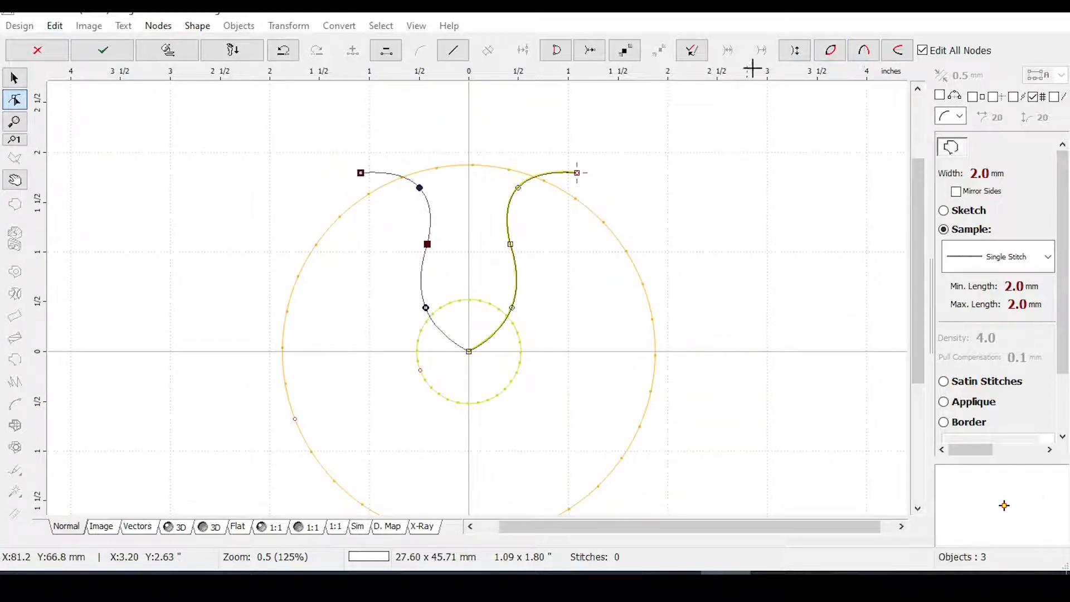
key(ctrl+z)
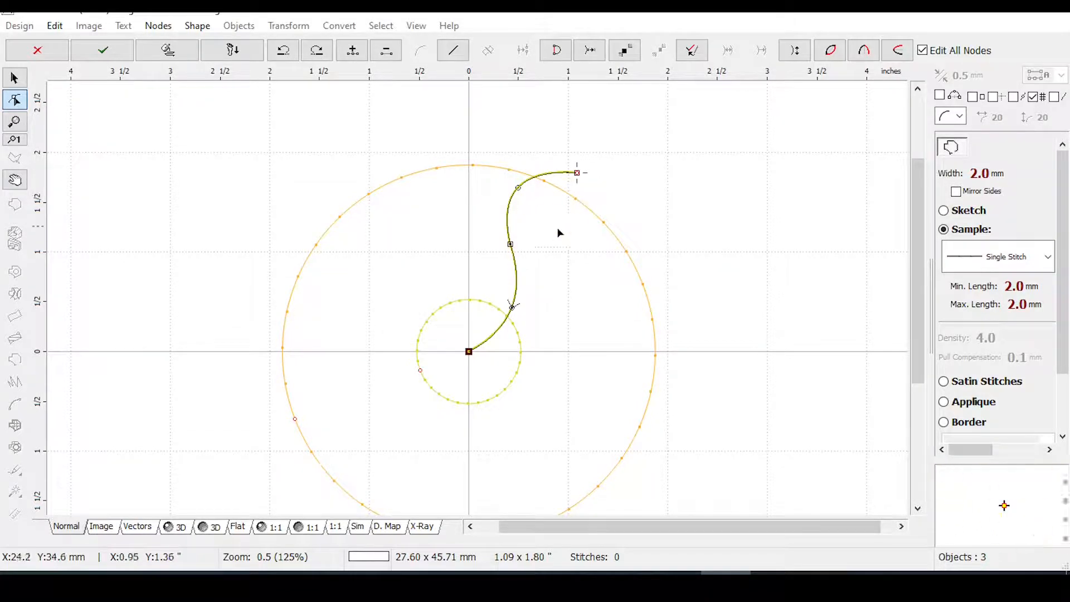
drag(510, 243, 526, 339)
drag(520, 188, 532, 208)
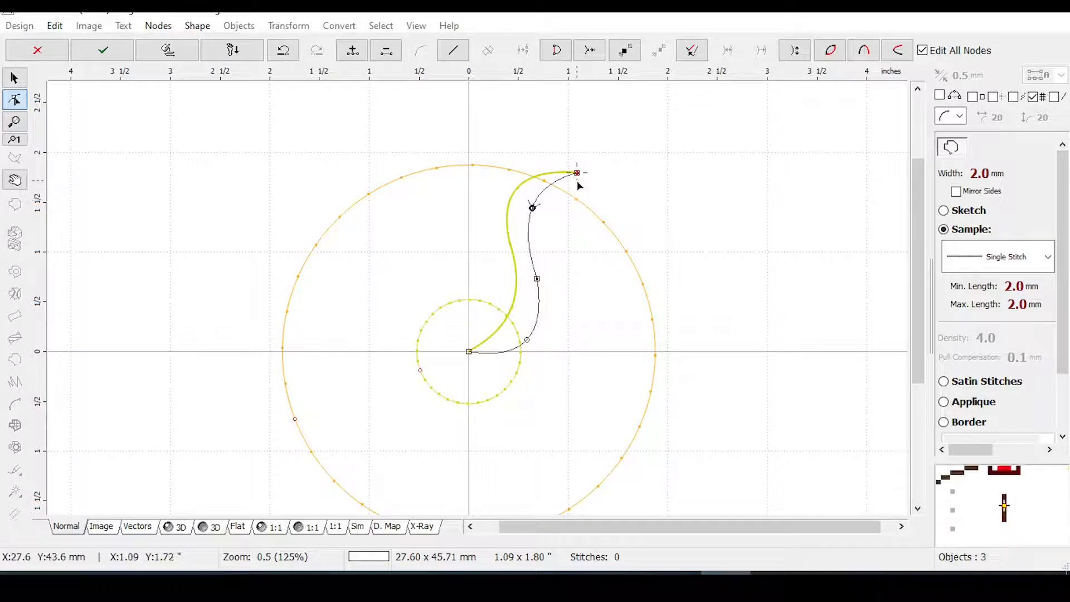
drag(577, 174, 580, 181)
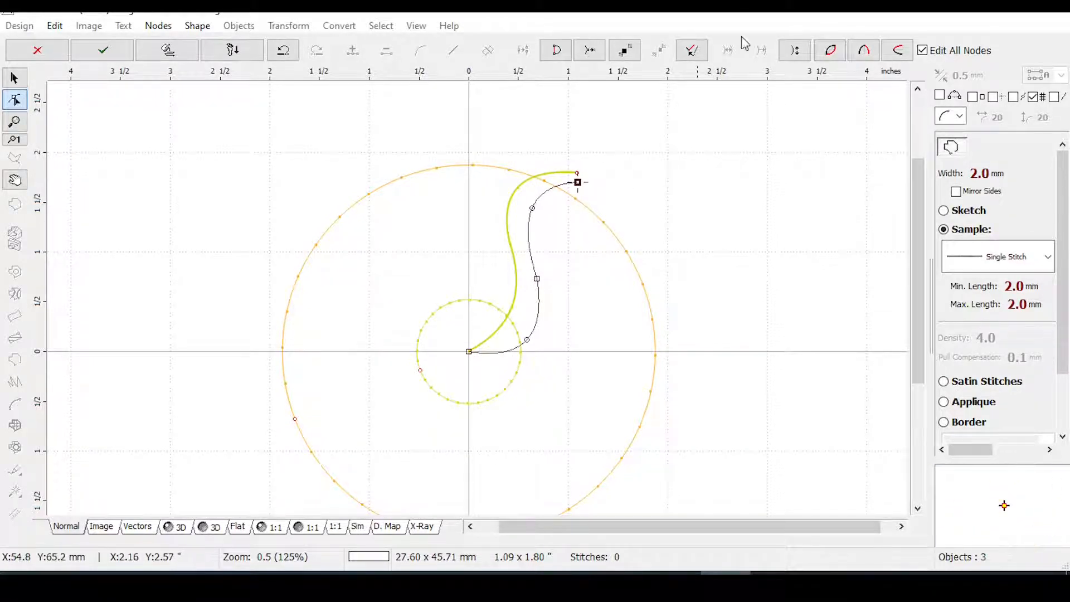
Try mirroring the reshaped S-curve vertically about its center node, inspect both halves, and undo the copy.
click(900, 59)
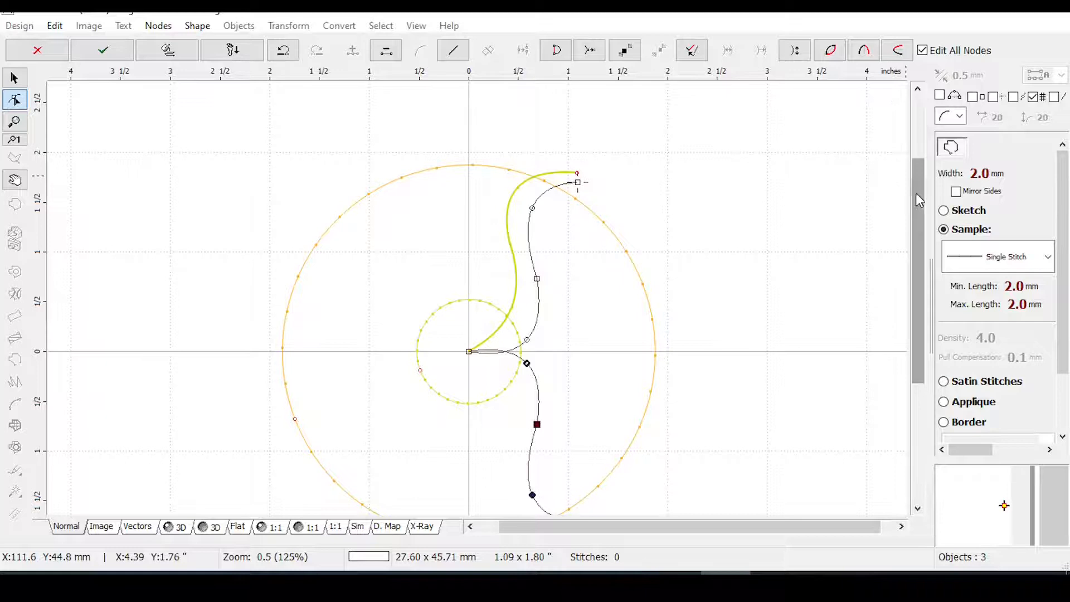
drag(917, 196, 917, 238)
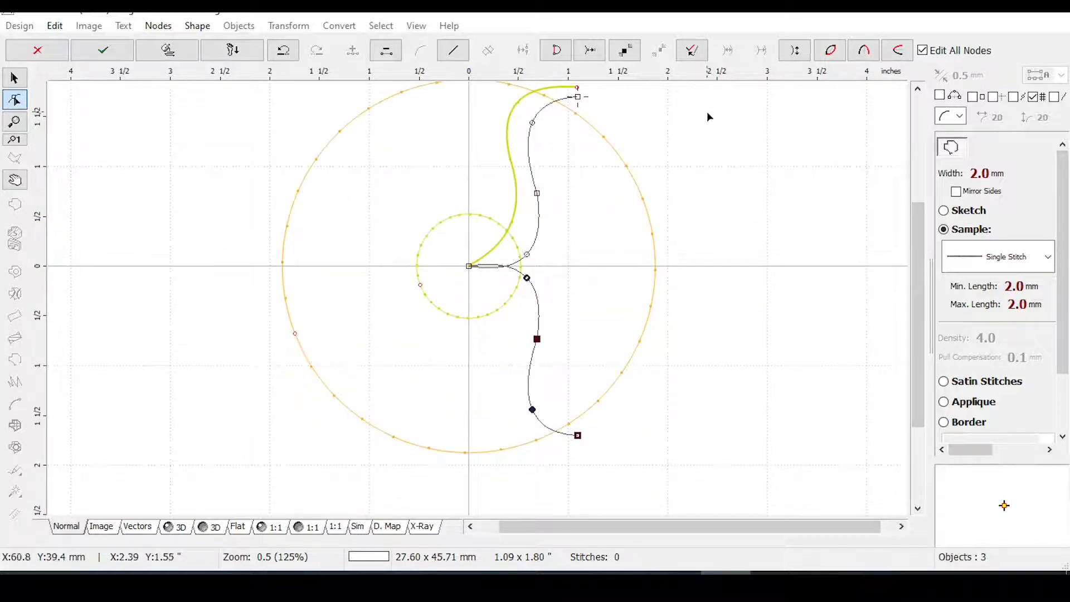
drag(925, 286, 923, 216)
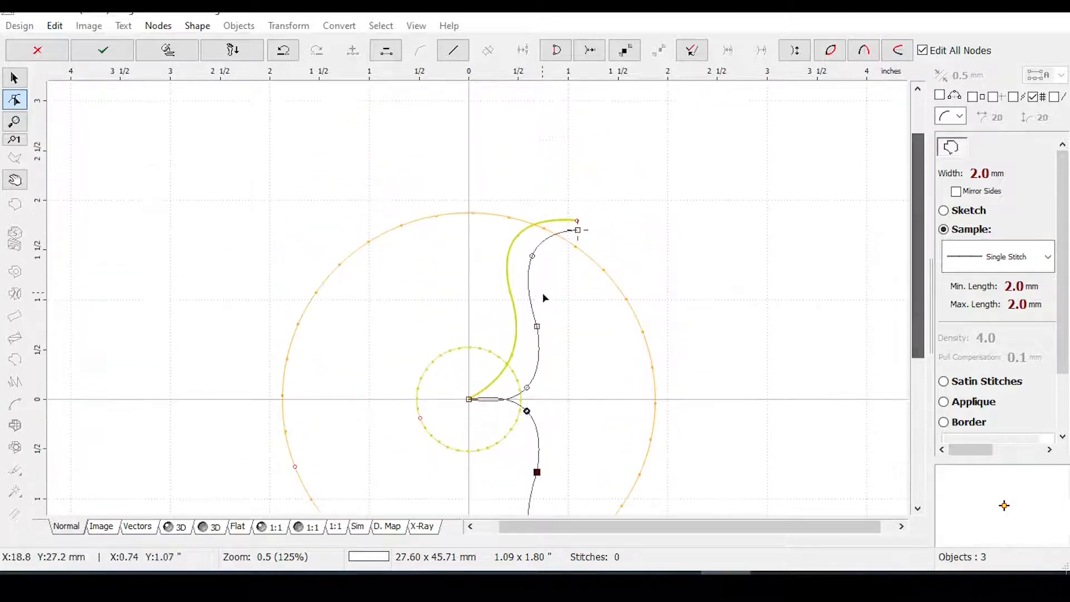
key(ctrl+z)
Simplify the S-curve by deleting its extra nodes and bow the remaining middle node outward into a single arc.
click(536, 326)
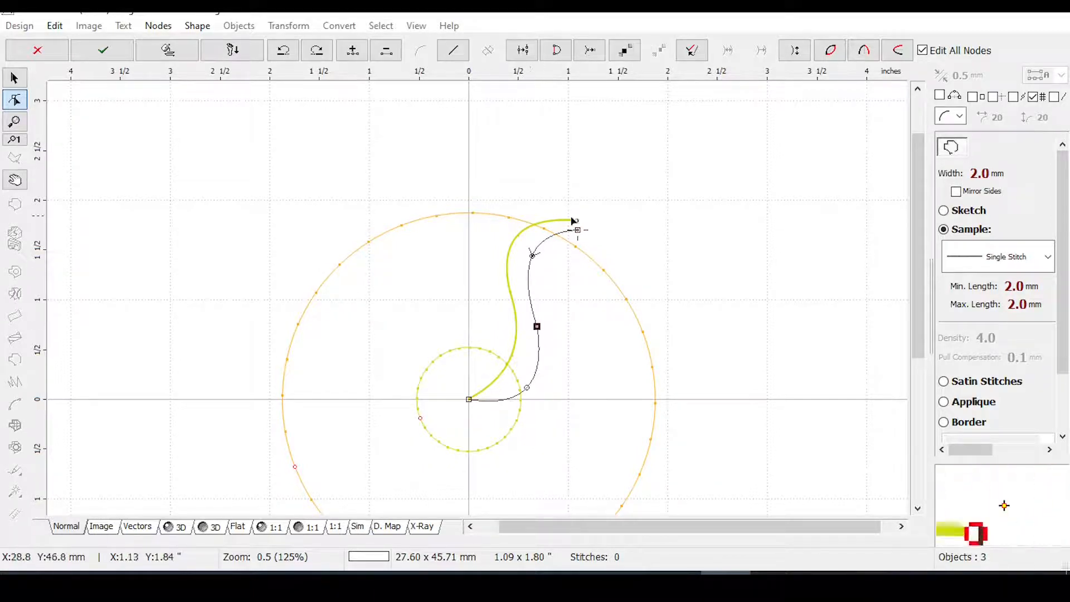
key(Delete)
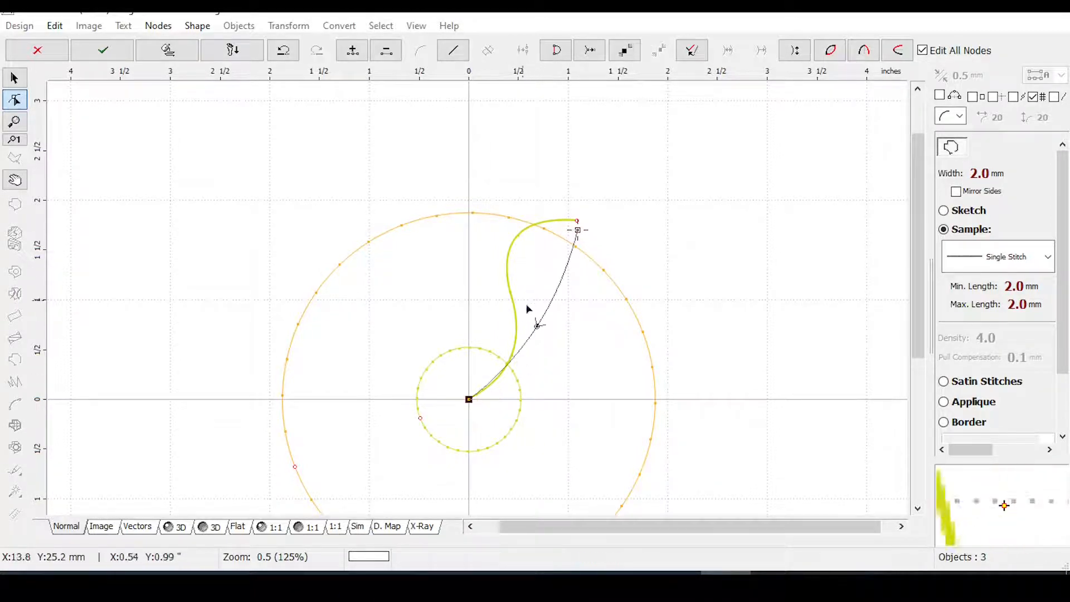
drag(537, 327, 557, 354)
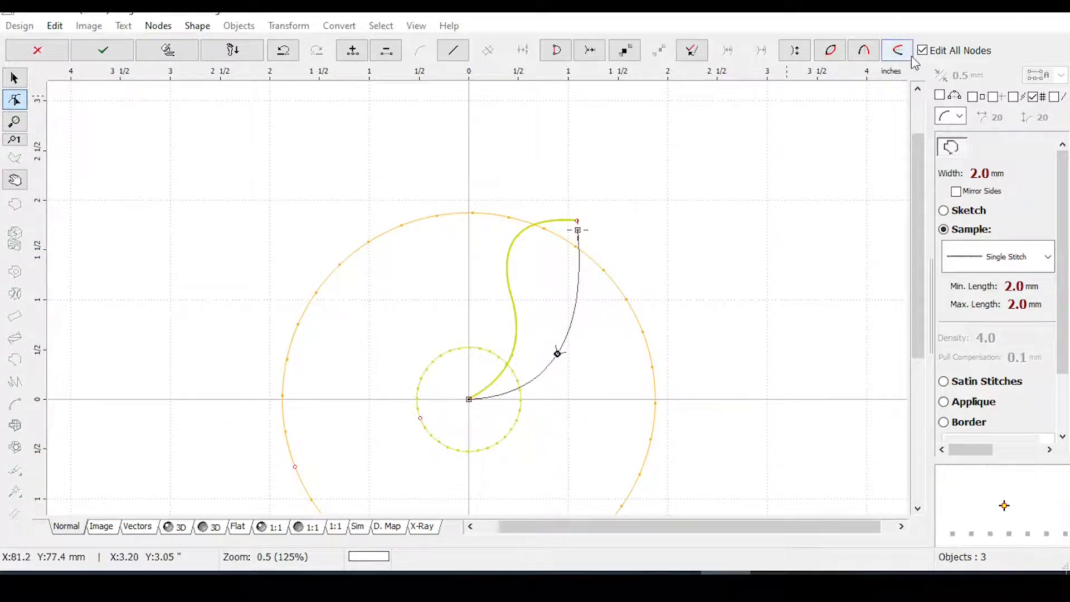
Try mirroring the simplified arc vertically about its center node and undo the copy.
drag(922, 215, 925, 242)
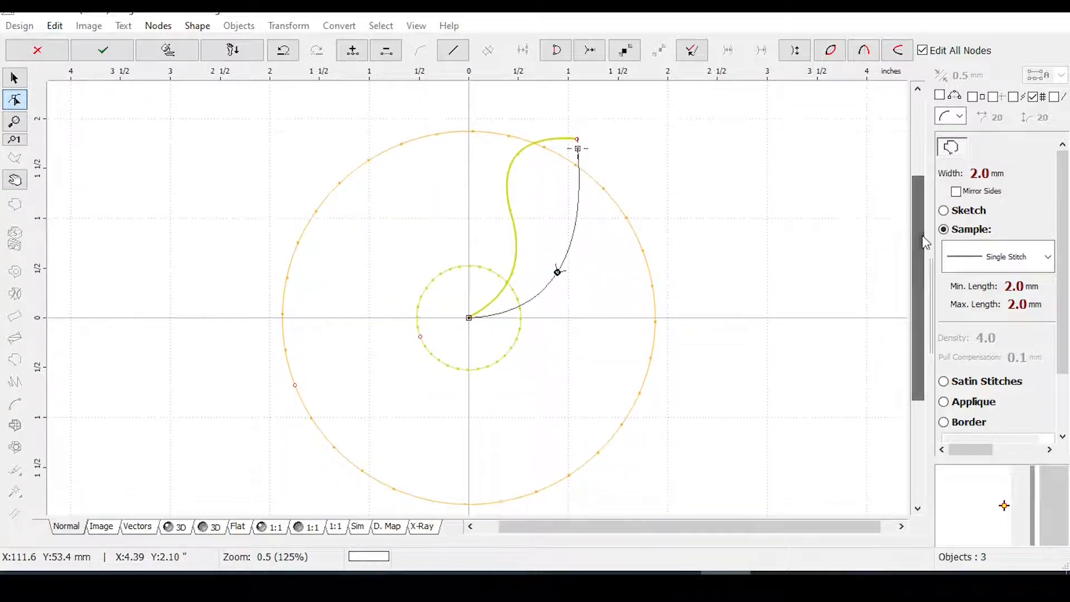
click(898, 51)
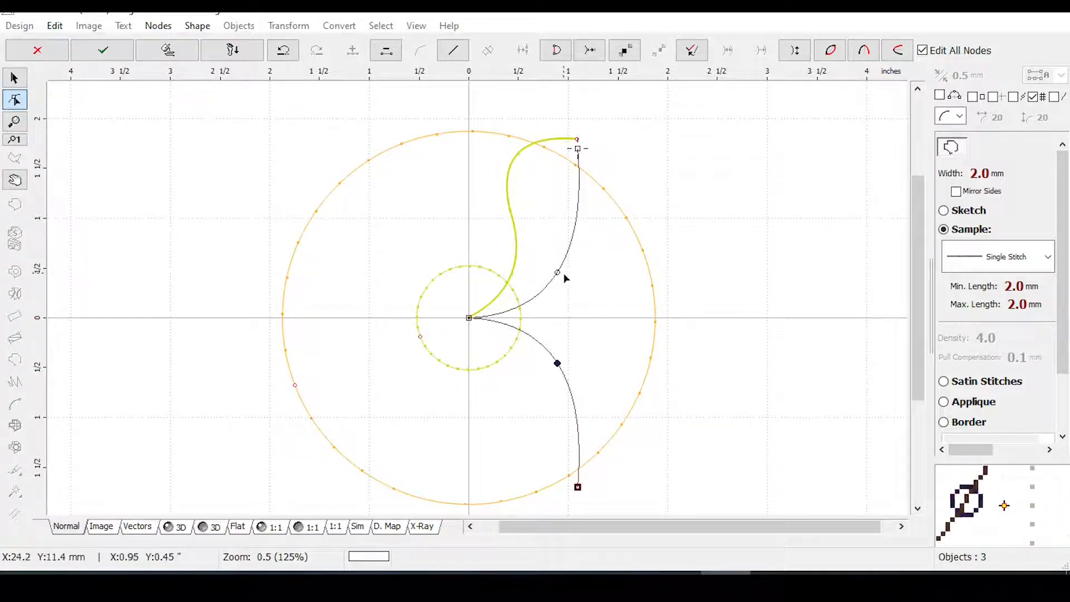
key(ctrl+z)
Bow the arc further outward, mirror it vertically about its center node, and finish the outline at about 31.4 x 86.4 mm.
drag(558, 274, 579, 279)
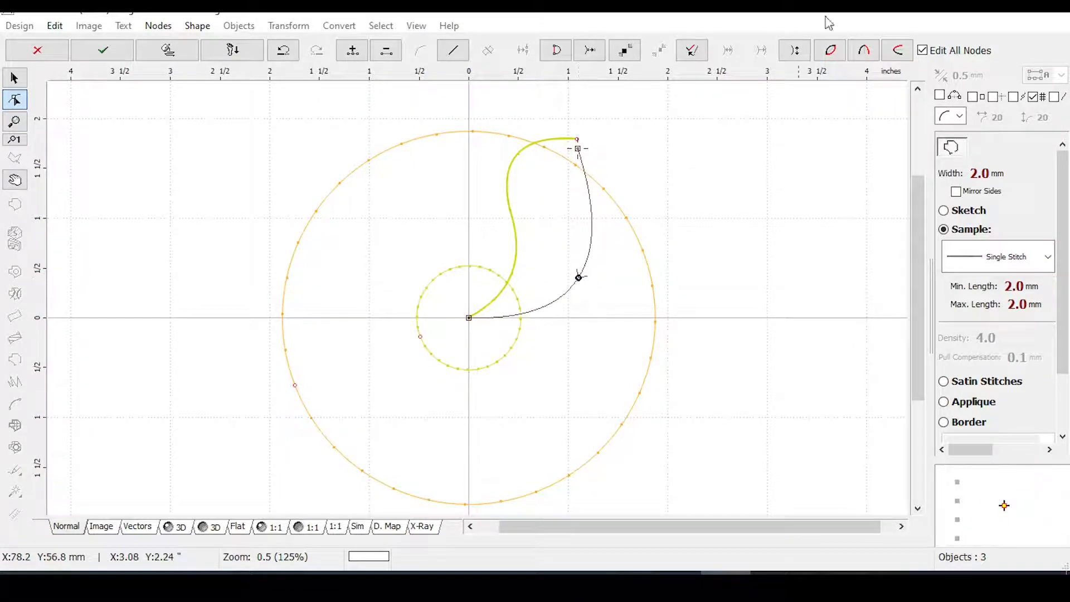
click(904, 54)
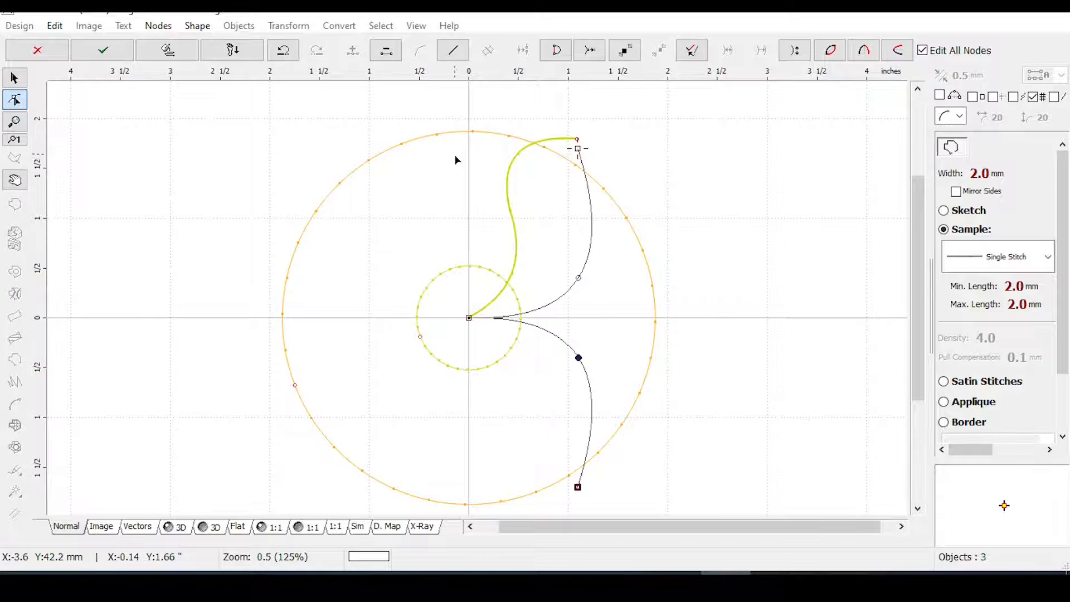
click(101, 51)
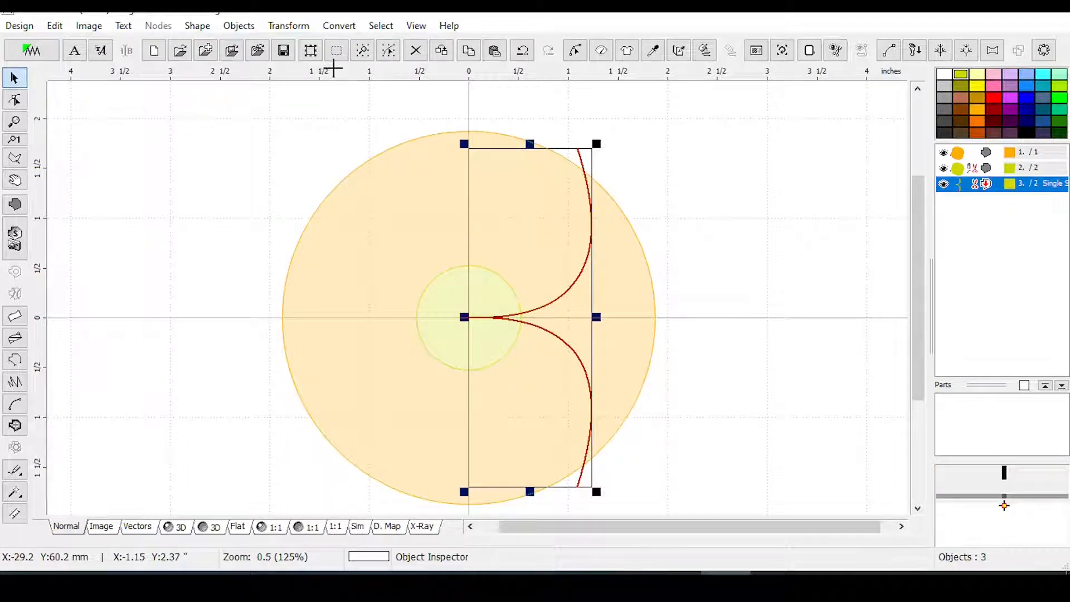
Try placing a horizontal guide line near the large circle's upper edge and remove it.
drag(343, 69, 388, 130)
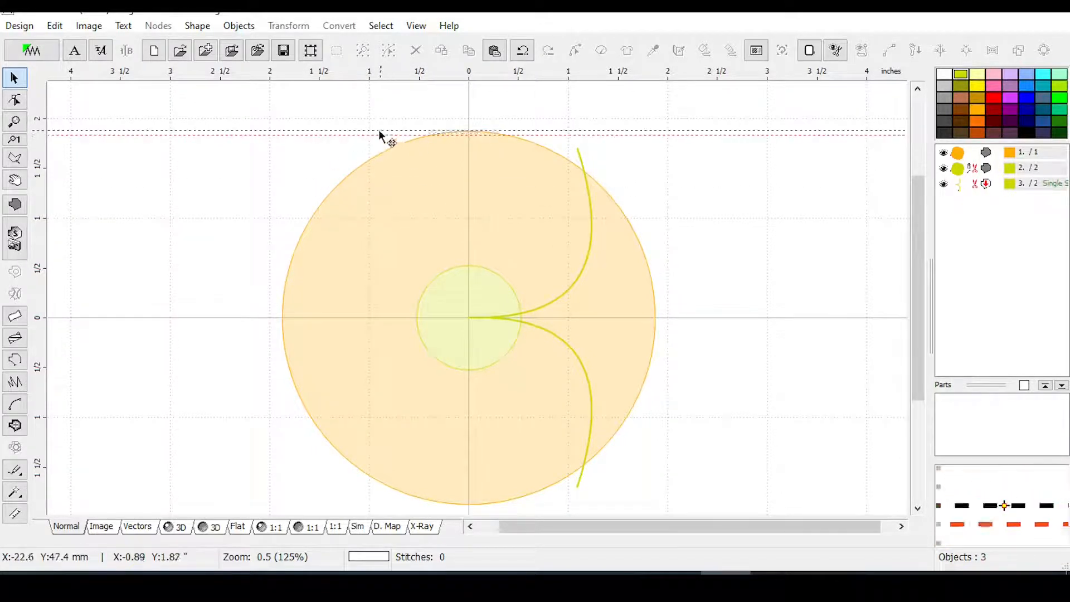
drag(372, 69, 372, 68)
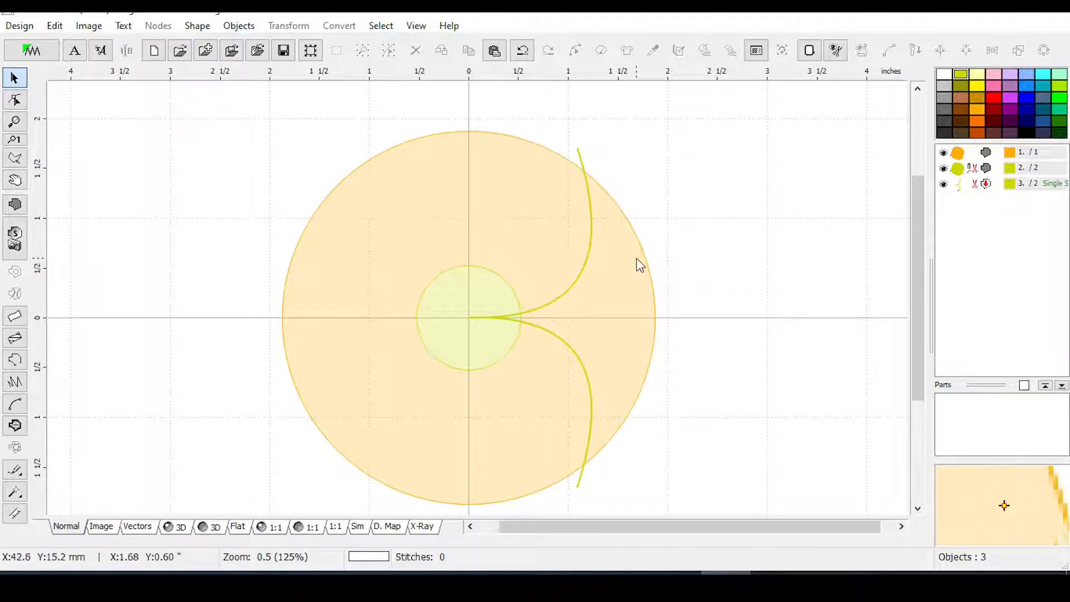
Create a column from the mirrored outline with a width of 0.1 mm.
click(981, 190)
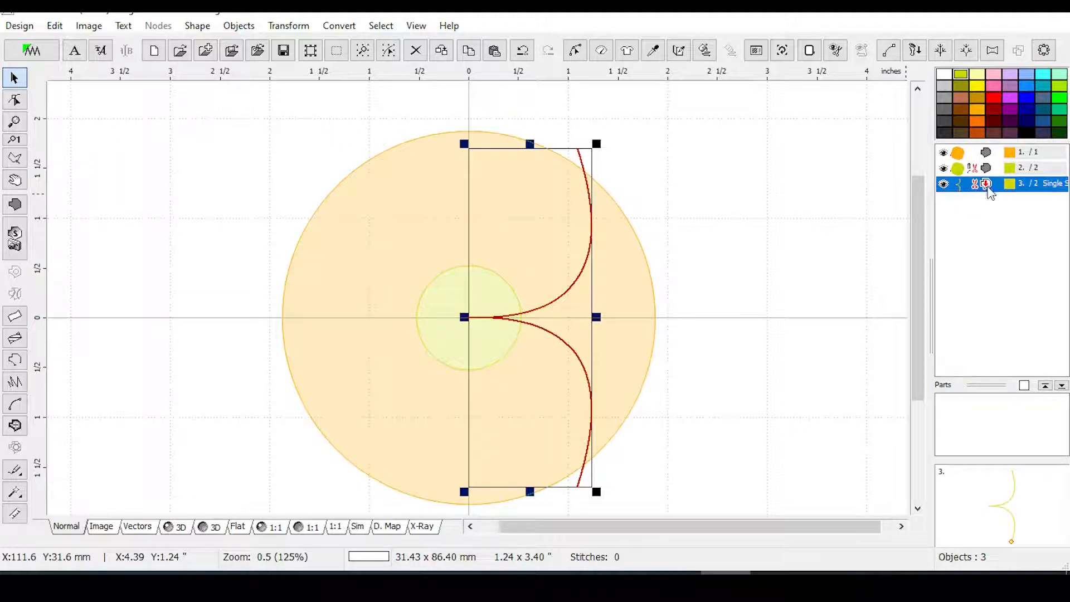
click(337, 28)
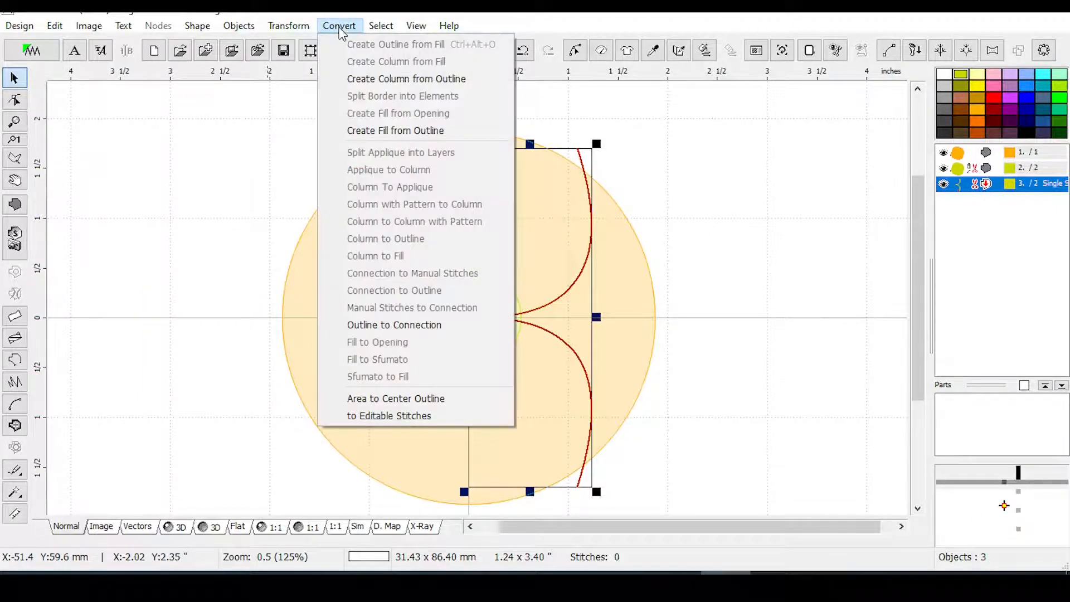
click(386, 79)
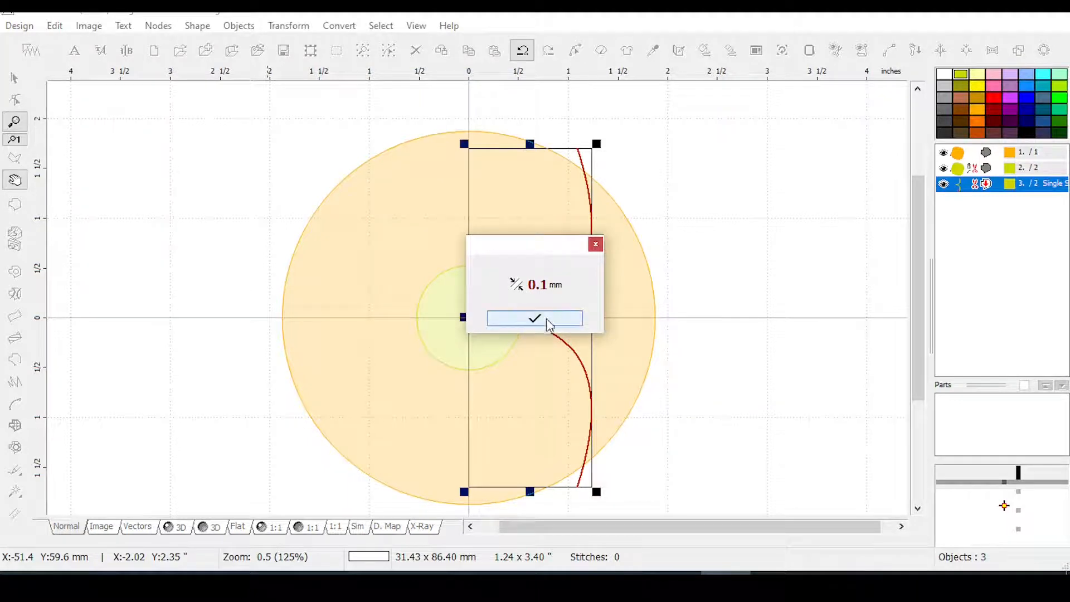
click(518, 288)
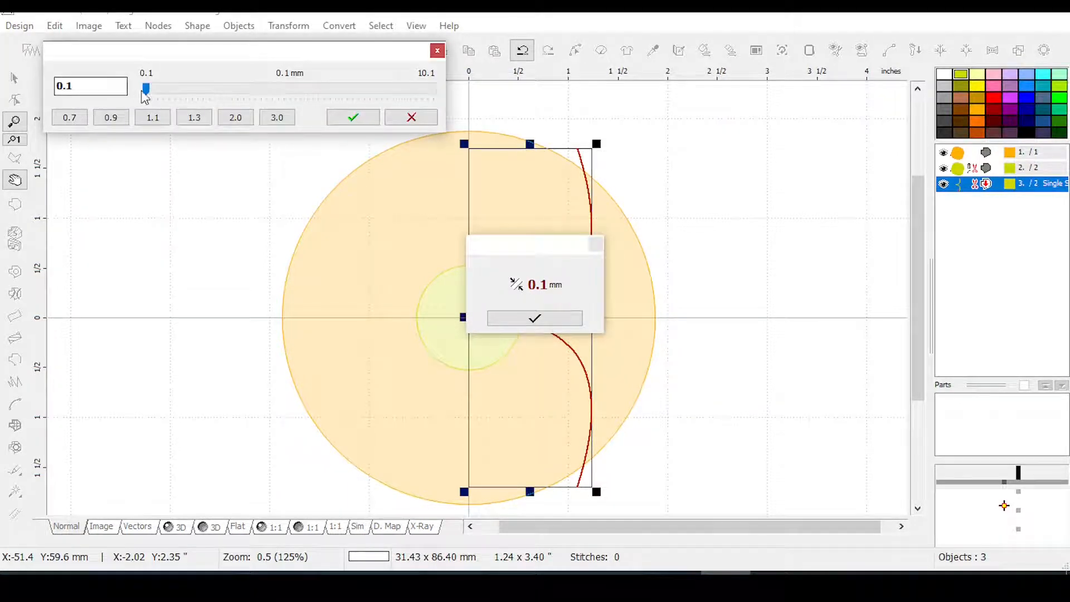
click(353, 117)
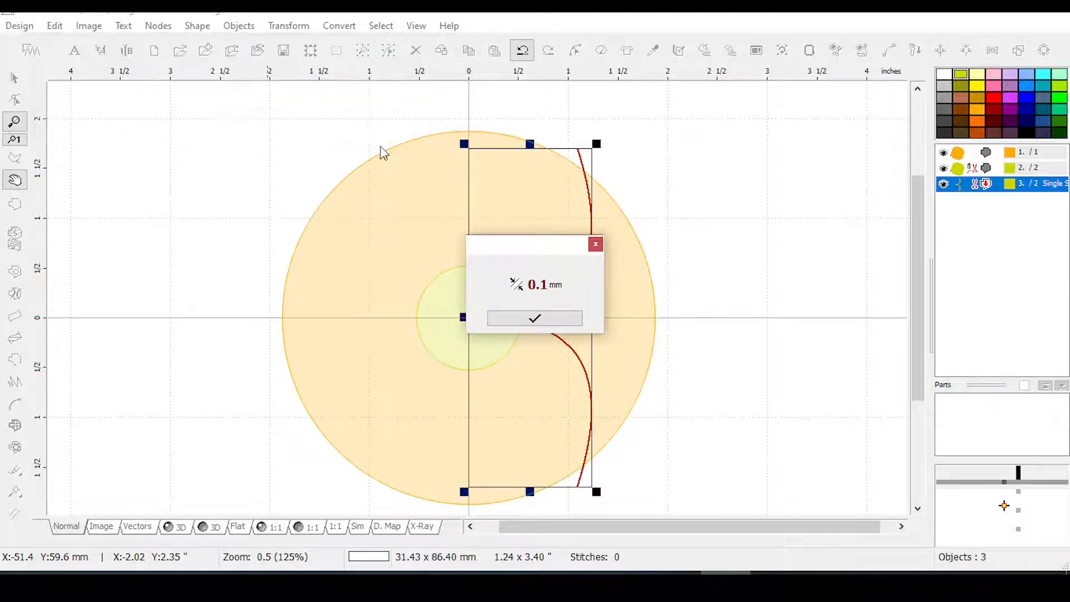
click(535, 318)
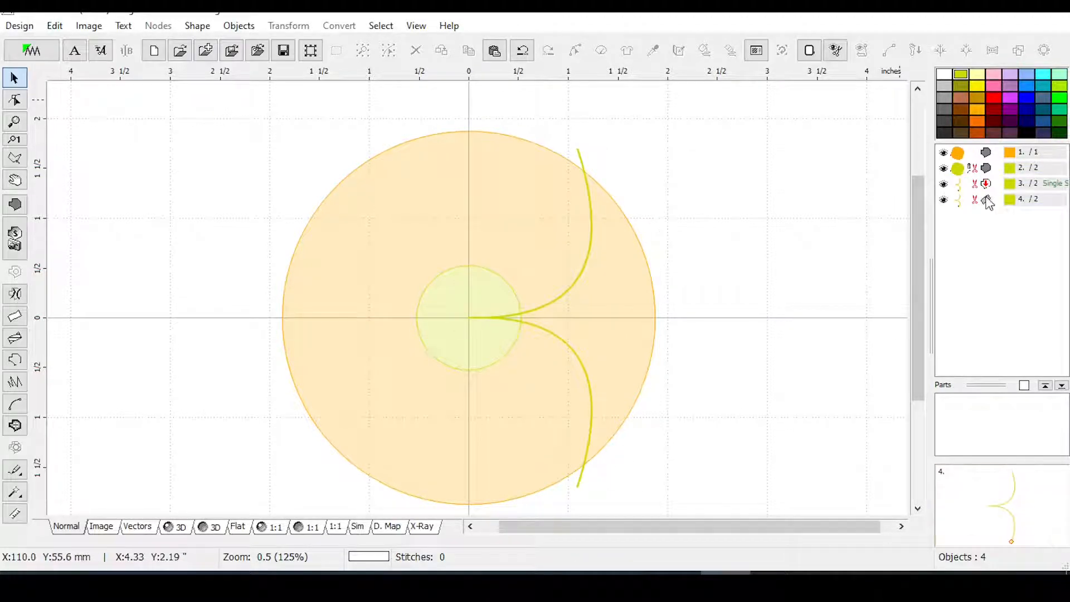
Recolor the original single-stitch outline yellow and hide it.
click(978, 84)
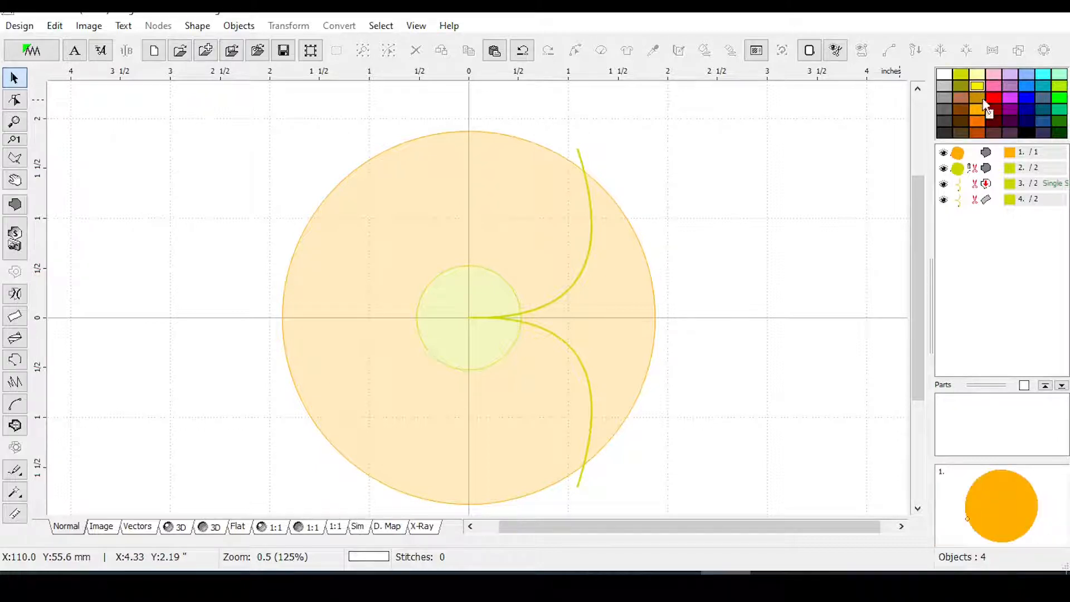
click(942, 185)
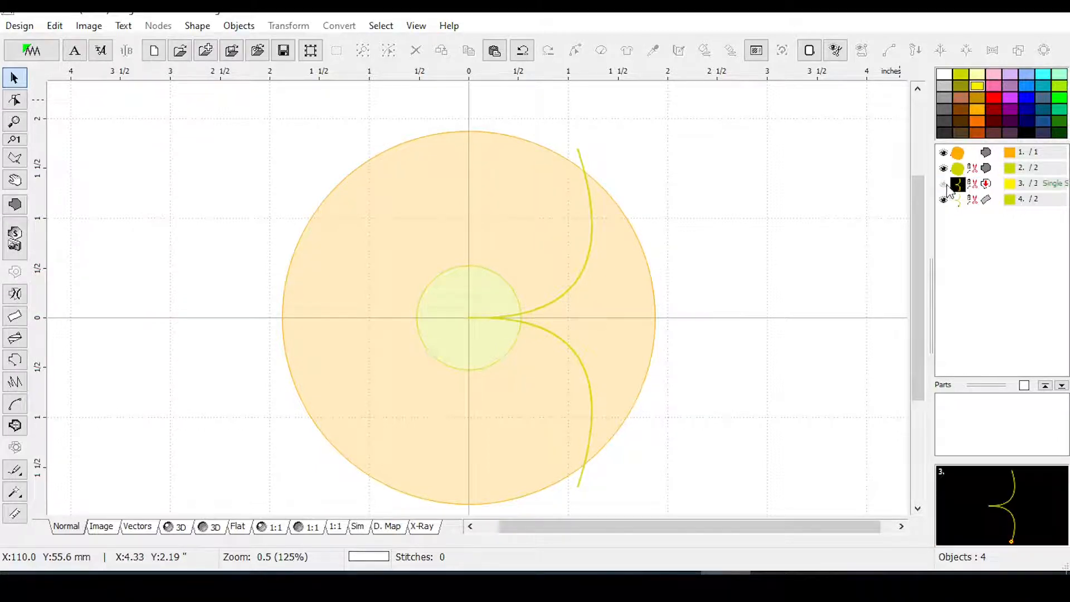
Combine the small center circle and the mirrored column into one shape with the Union shaping operation.
click(981, 201)
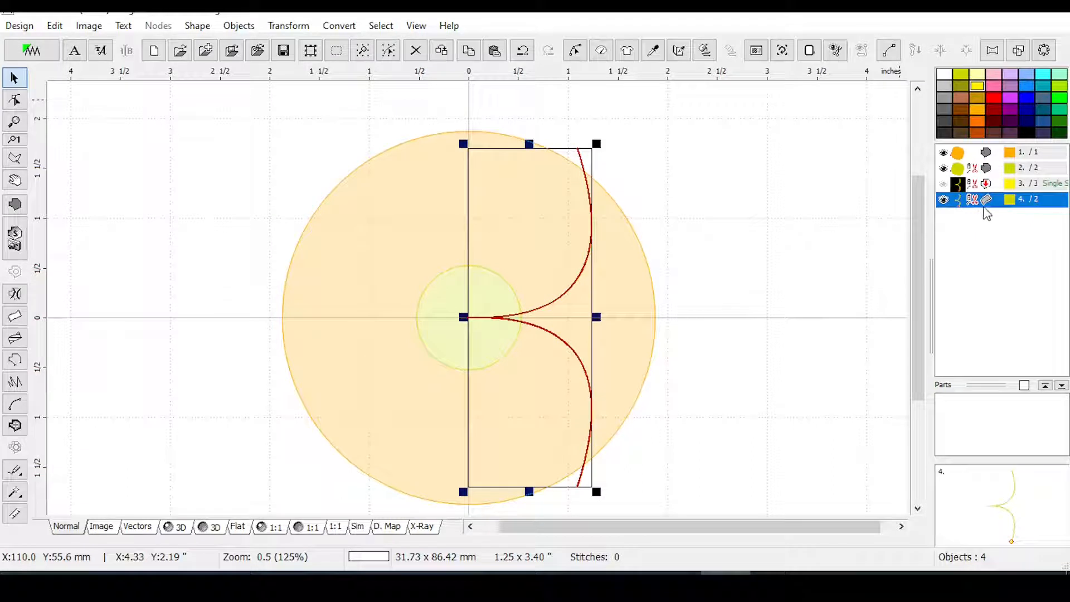
click(962, 176)
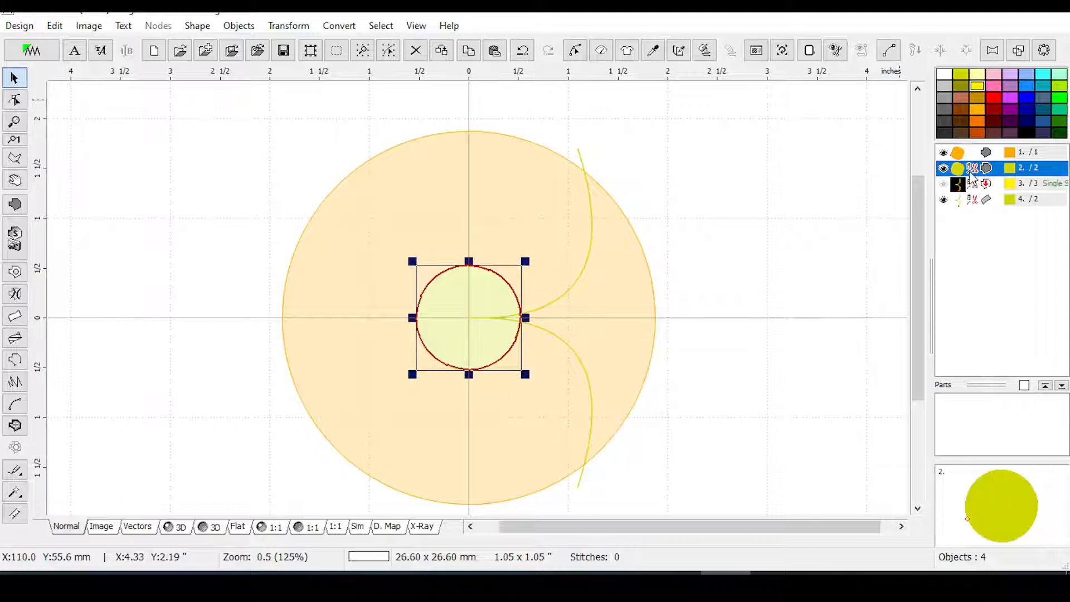
ctrl+click(983, 201)
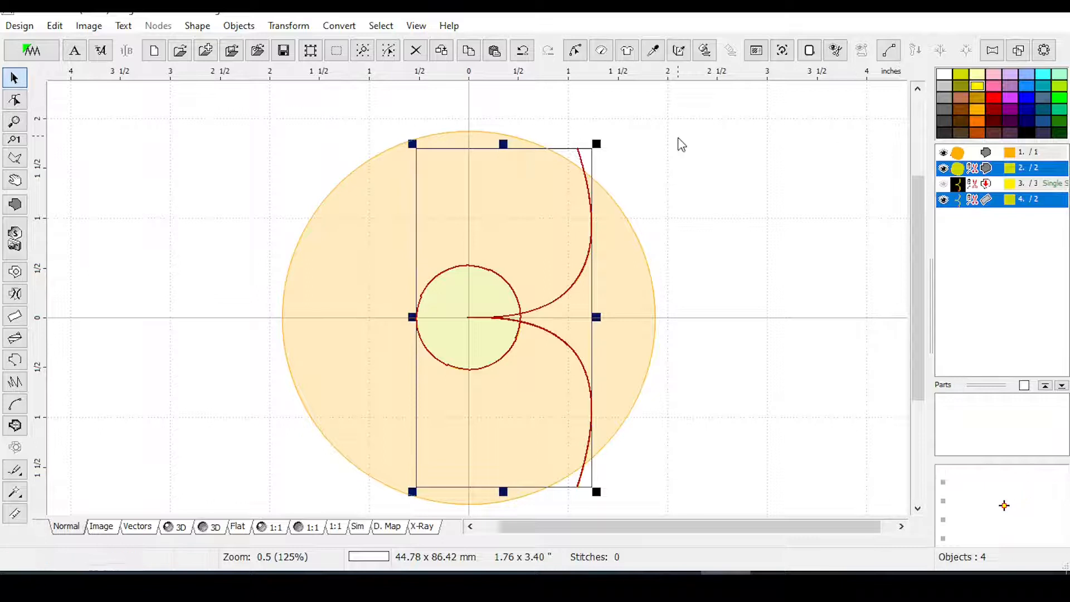
click(288, 31)
mouse_move(318, 433)
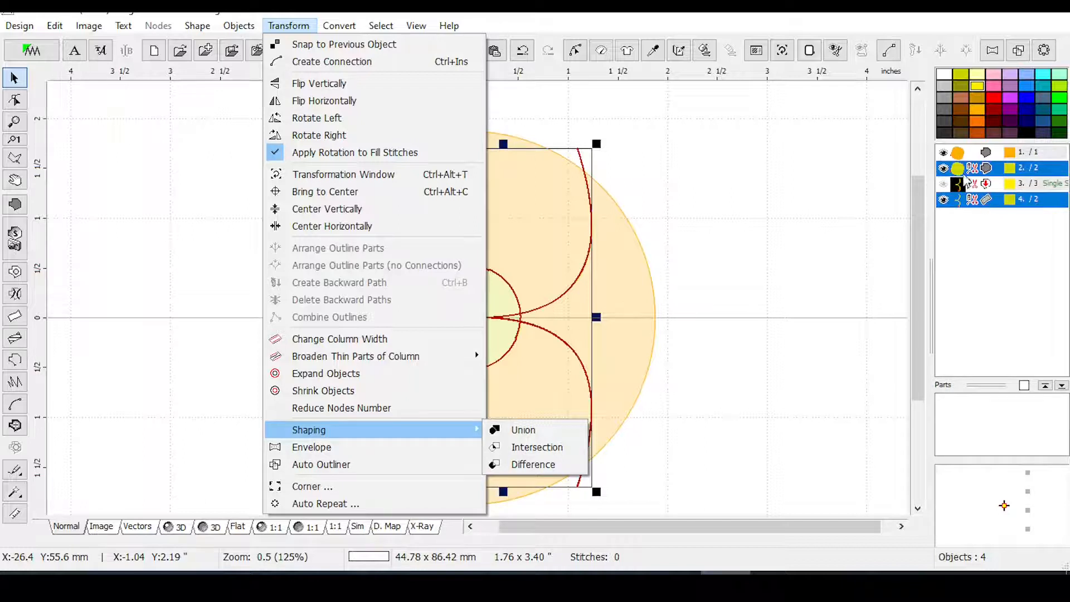
click(518, 429)
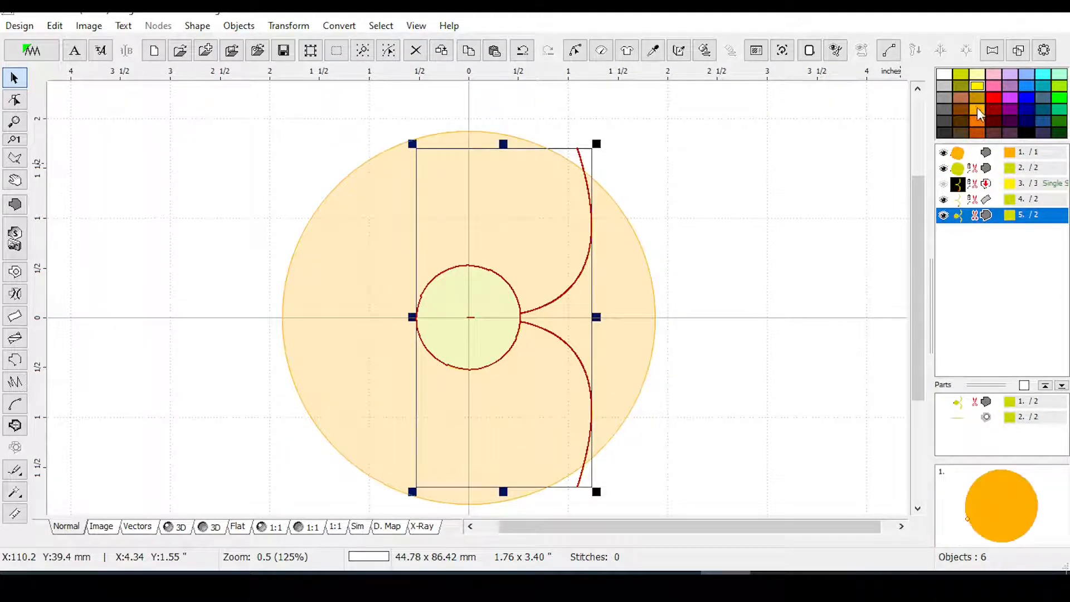
Recolor the combined circle-and-curve shape pink, after trying bright green.
click(1058, 97)
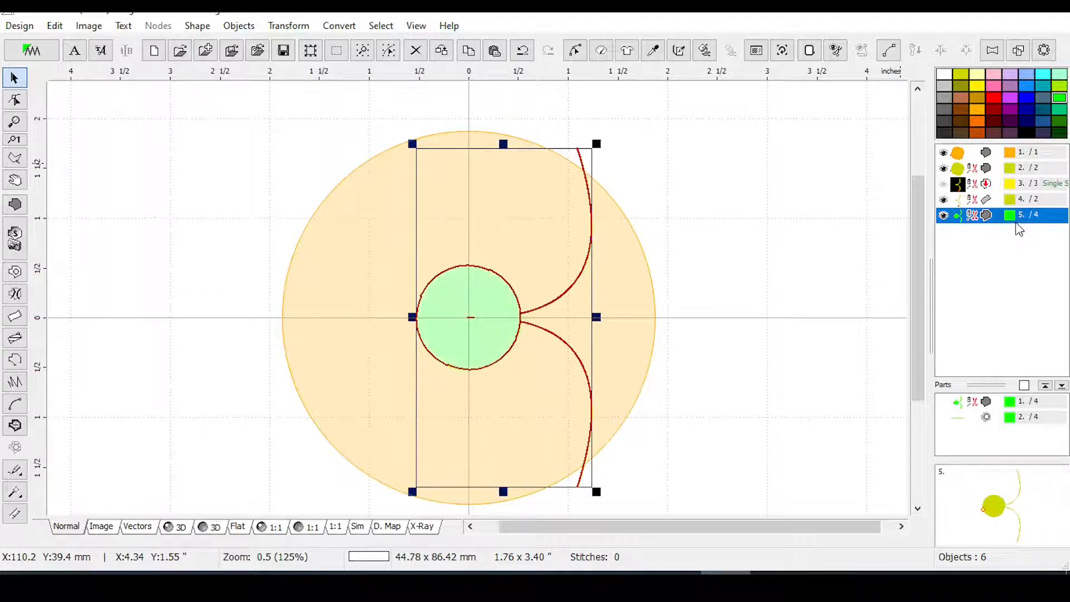
click(994, 85)
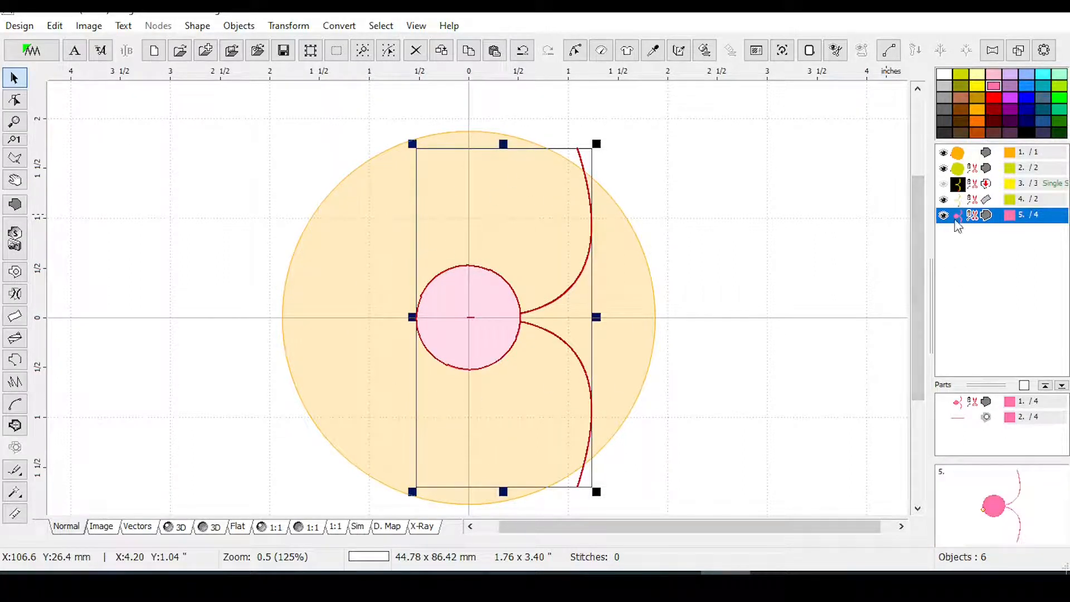
Clear the selection that includes the large circle and move only the pink combined shape outside the large circle.
ctrl+click(967, 157)
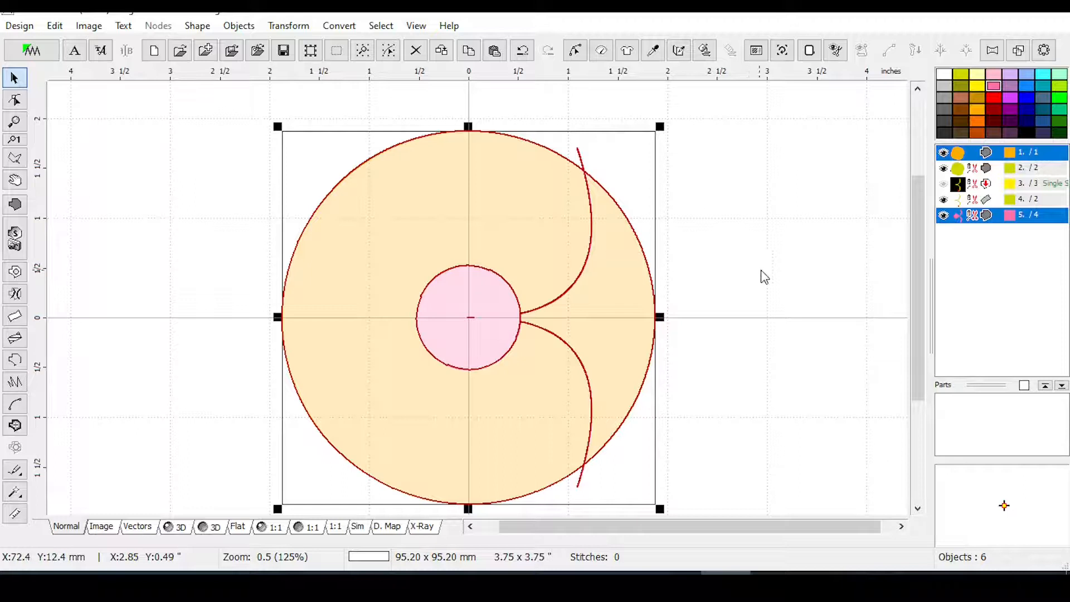
click(795, 179)
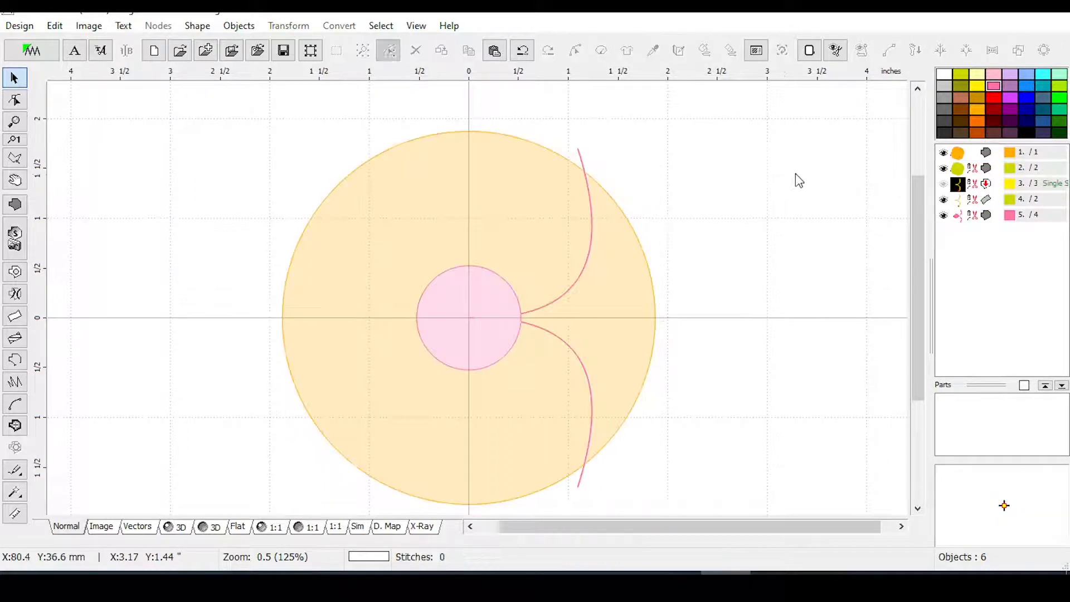
click(987, 217)
drag(497, 327, 748, 295)
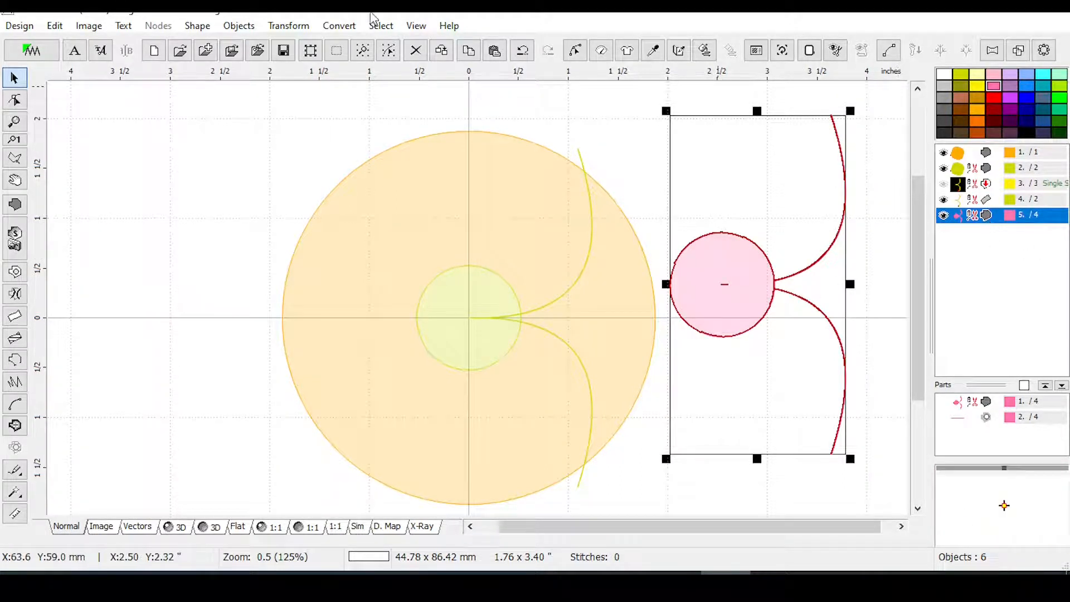
Try reshaping the pink shape's upper curve by moving one of its nodes in node editing.
click(574, 51)
drag(832, 245, 793, 218)
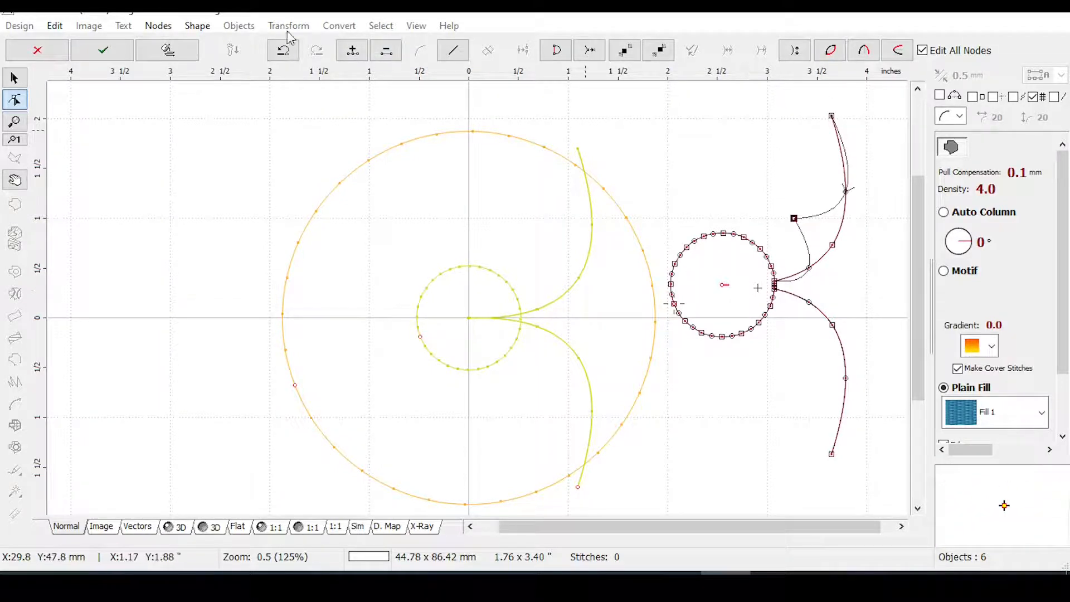
click(103, 49)
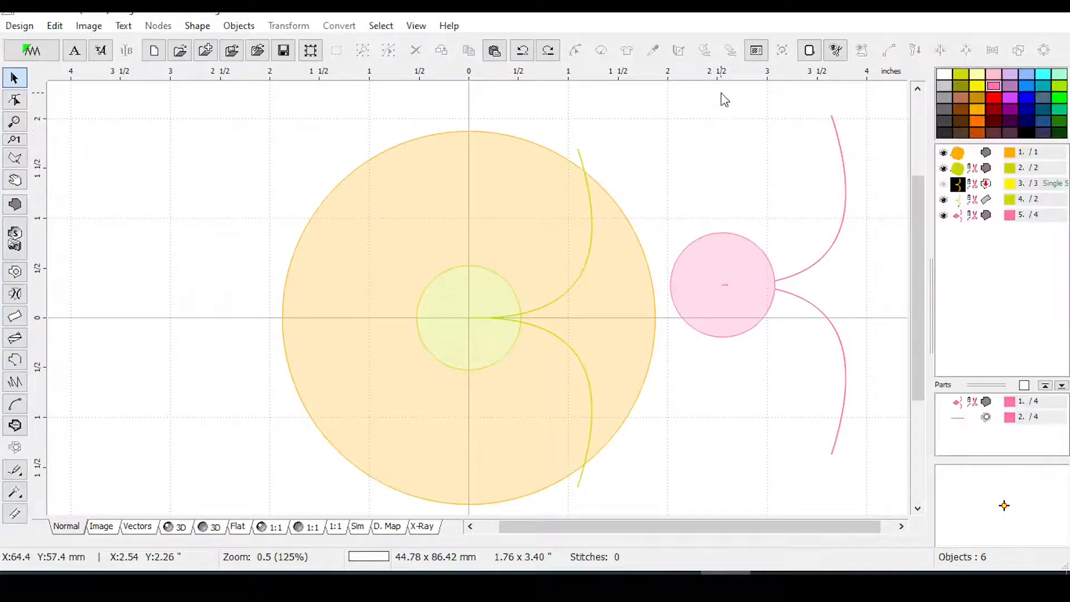
Hide the small yellow-green circle in the center of the large circle.
click(944, 171)
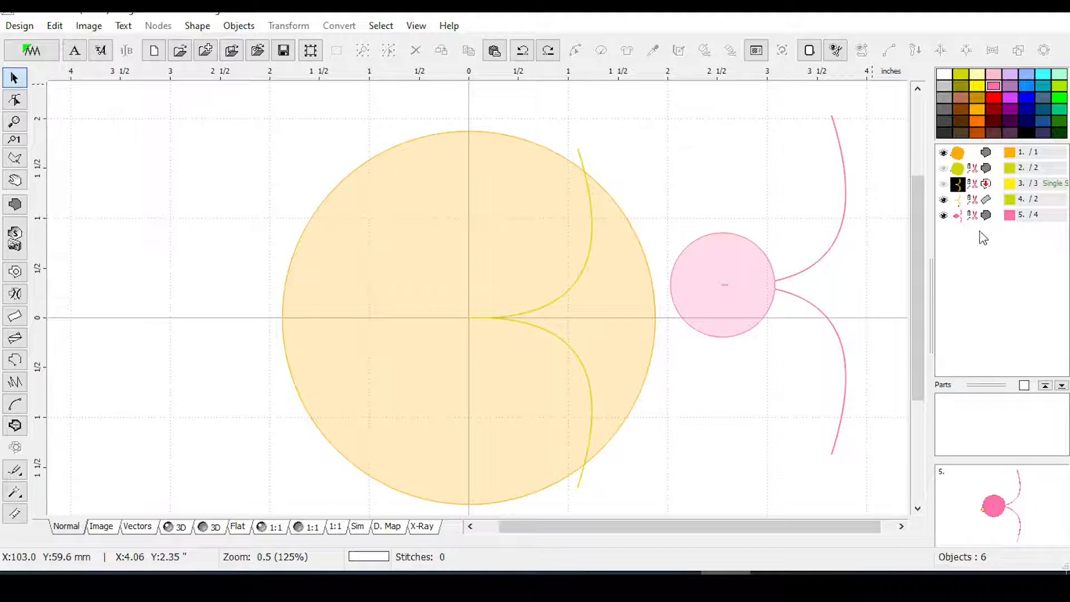
click(948, 169)
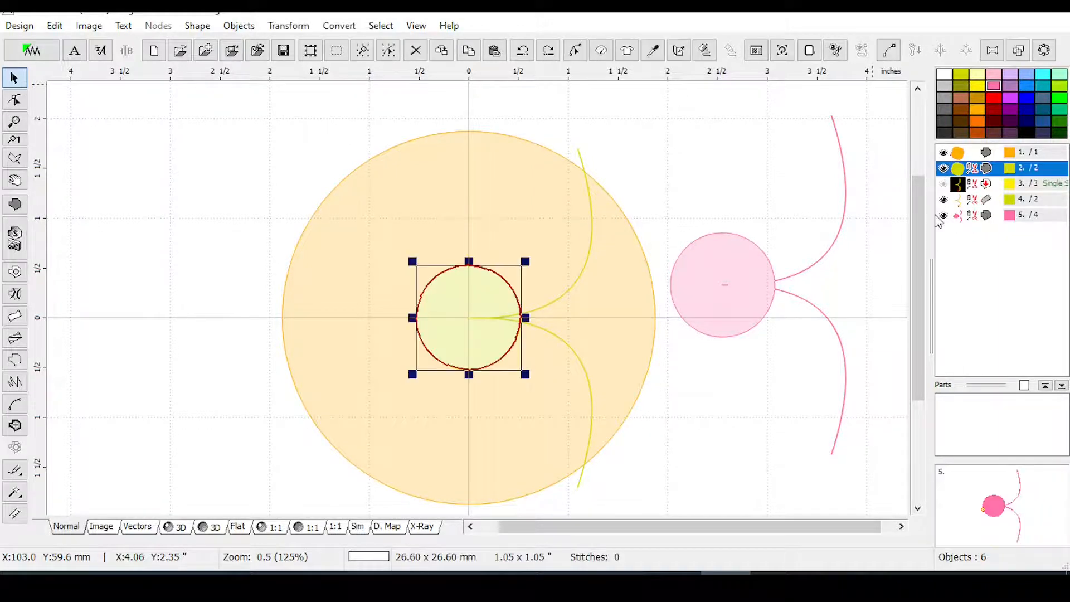
click(943, 168)
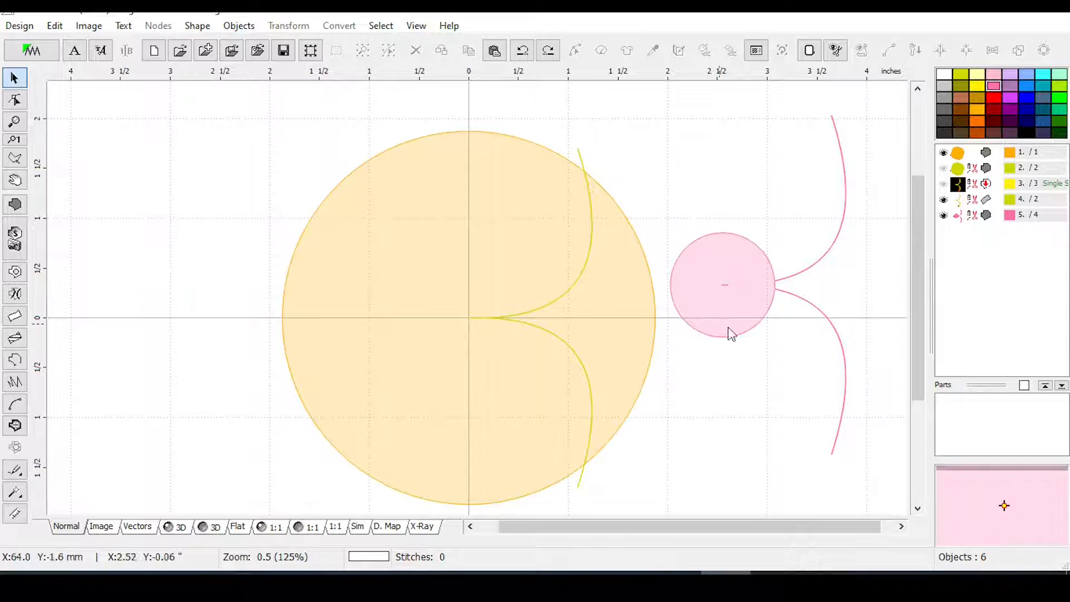
Delete the tiny leftover part inside the pink combined shape's circle, and reselect the pink shape.
click(990, 219)
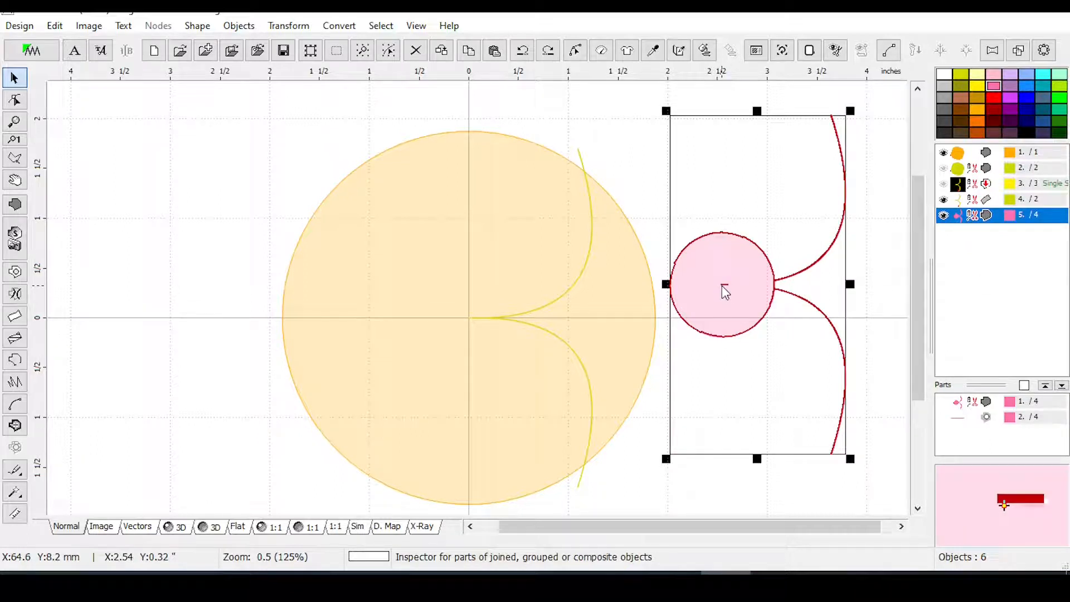
click(998, 424)
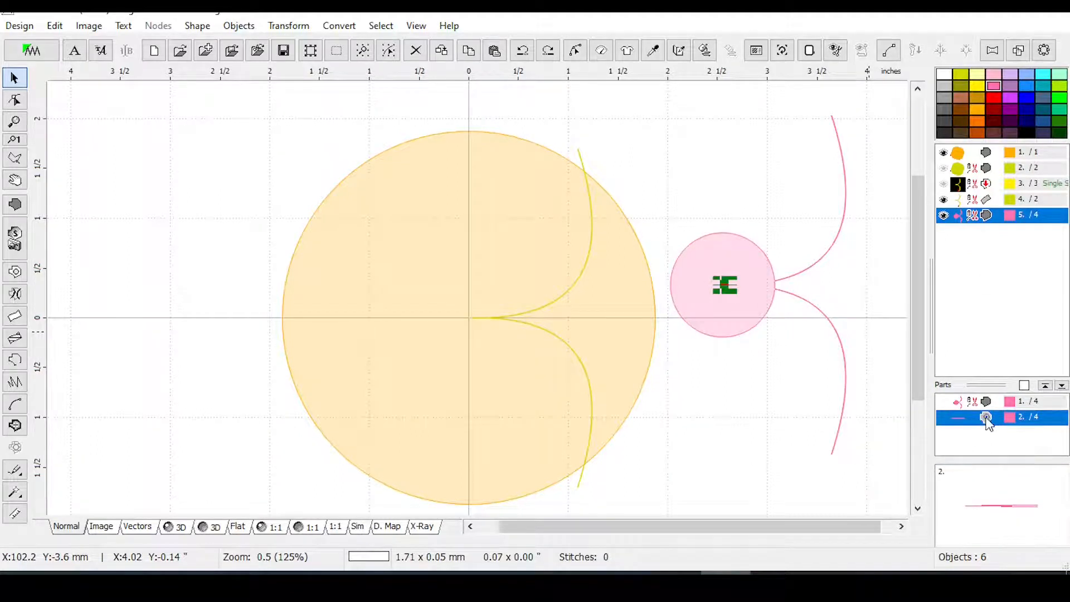
right_click(988, 423)
click(1010, 449)
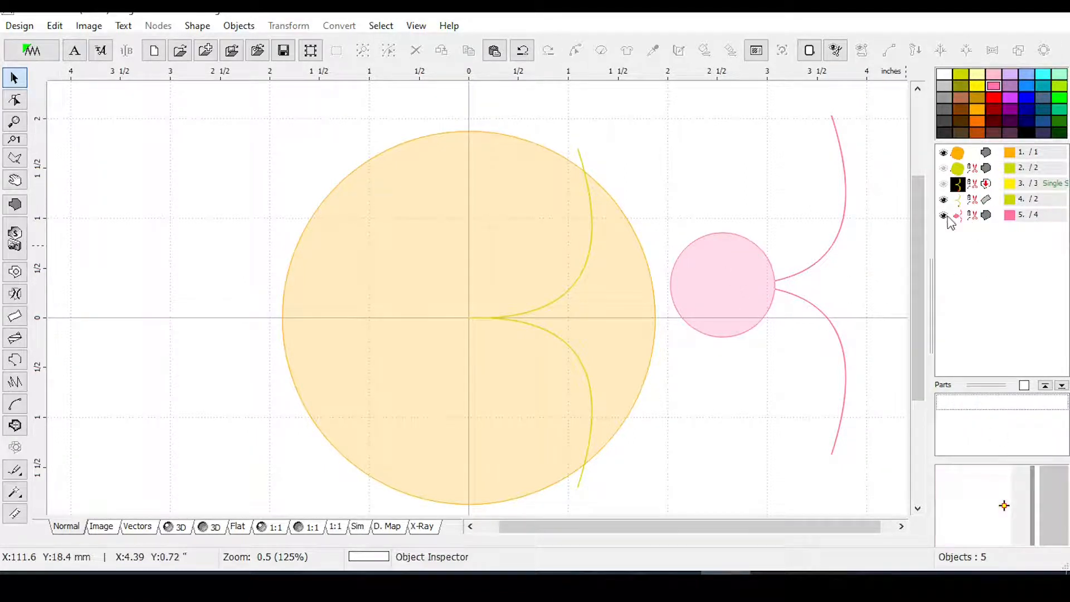
click(985, 217)
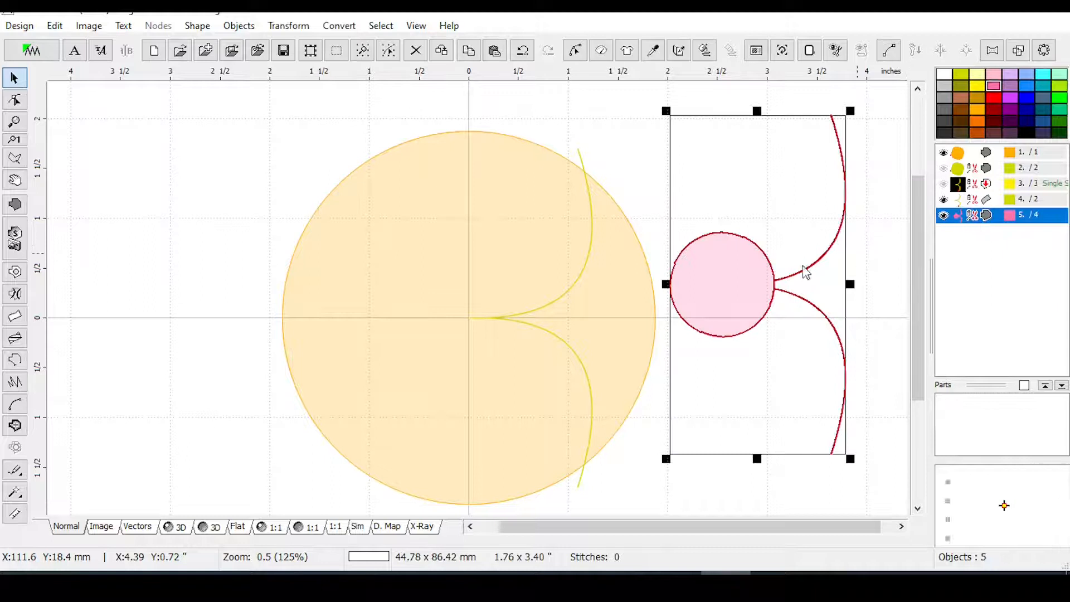
Undo the deletion of the tiny part and the move that took the pink shape outside the large circle.
click(711, 258)
key(ctrl+z)
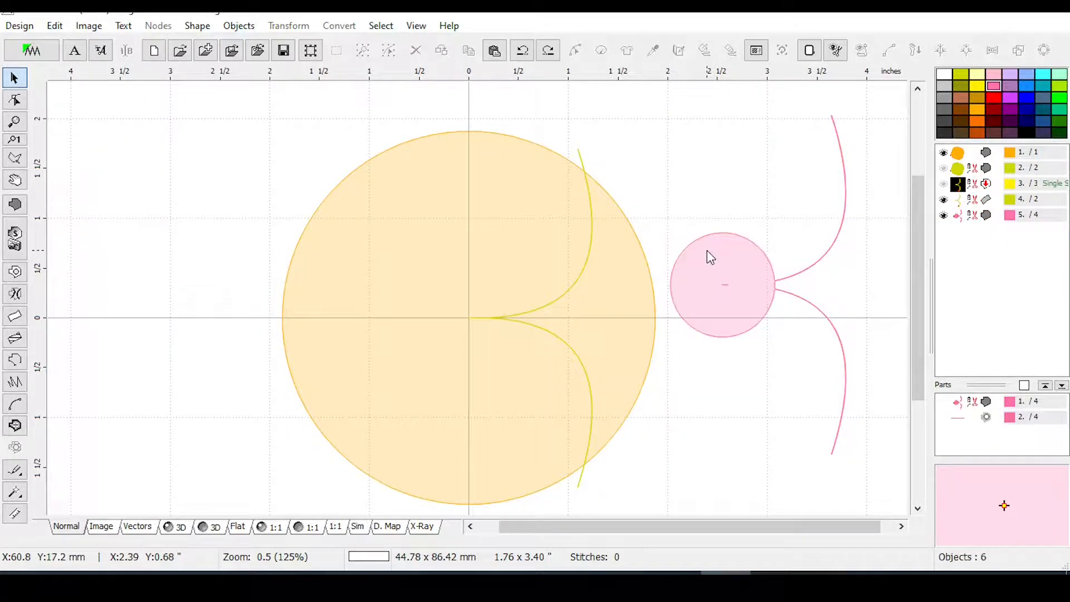
key(ctrl+z)
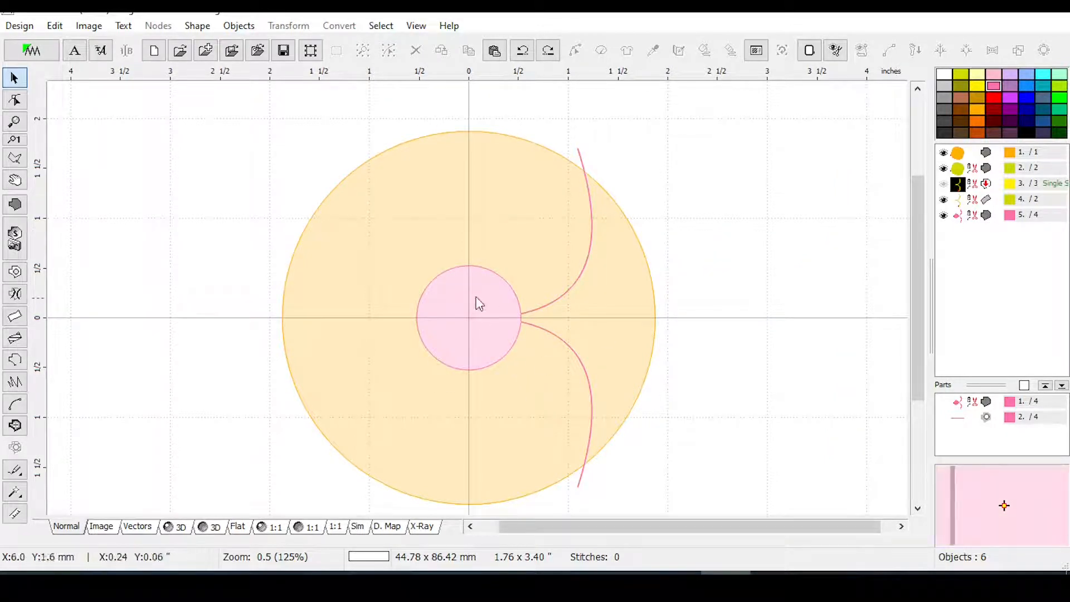
Delete the tiny leftover line part inside the circle of the centered pink shape.
click(979, 219)
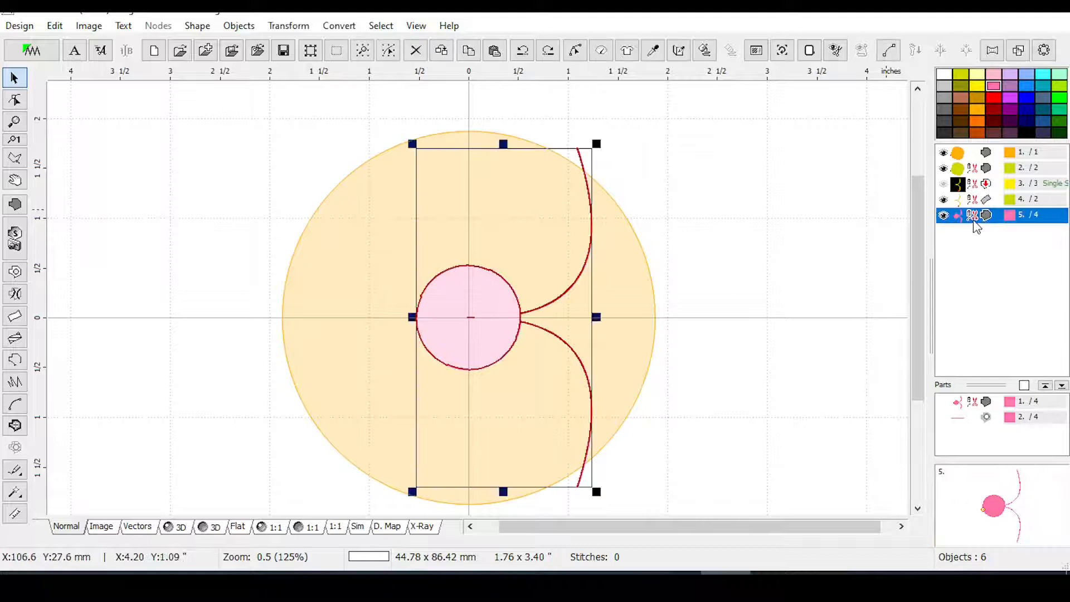
click(987, 419)
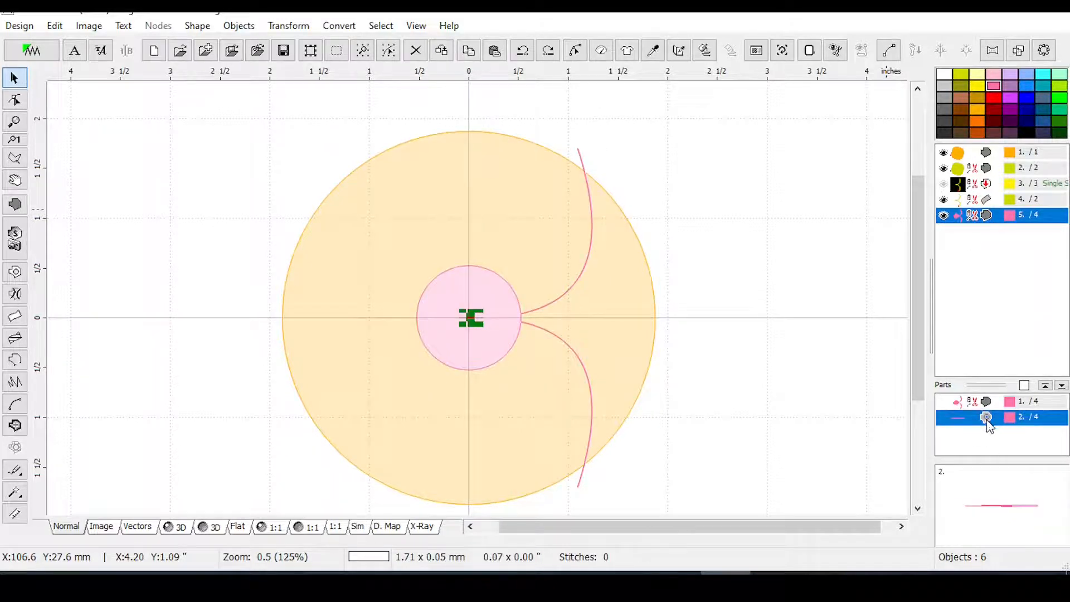
right_click(989, 426)
click(1005, 444)
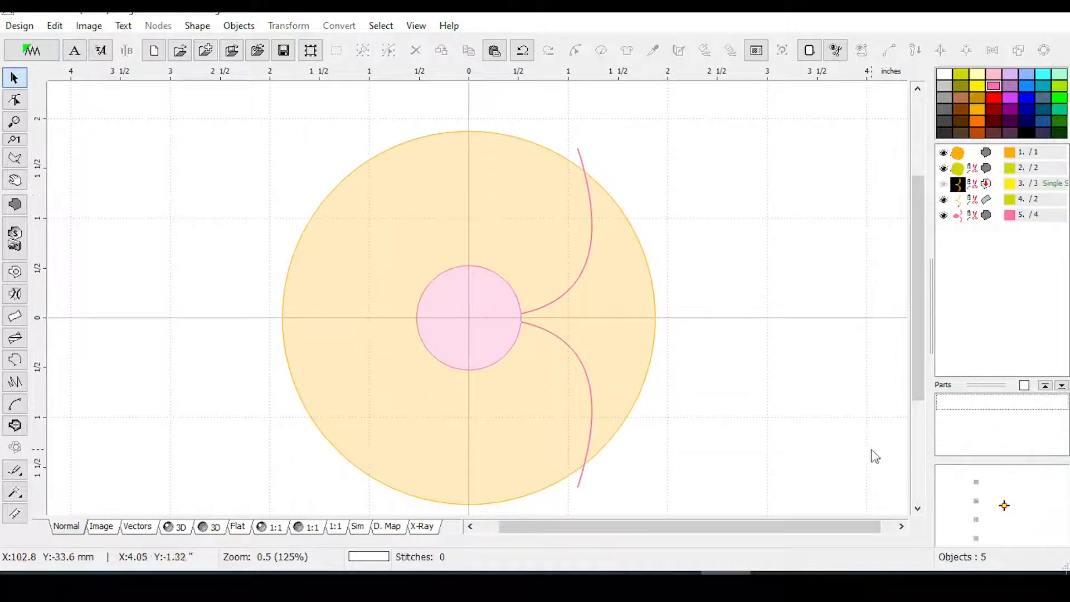
Subtract the pink combined shape from the large orange circle with the Difference shaping operation.
click(982, 217)
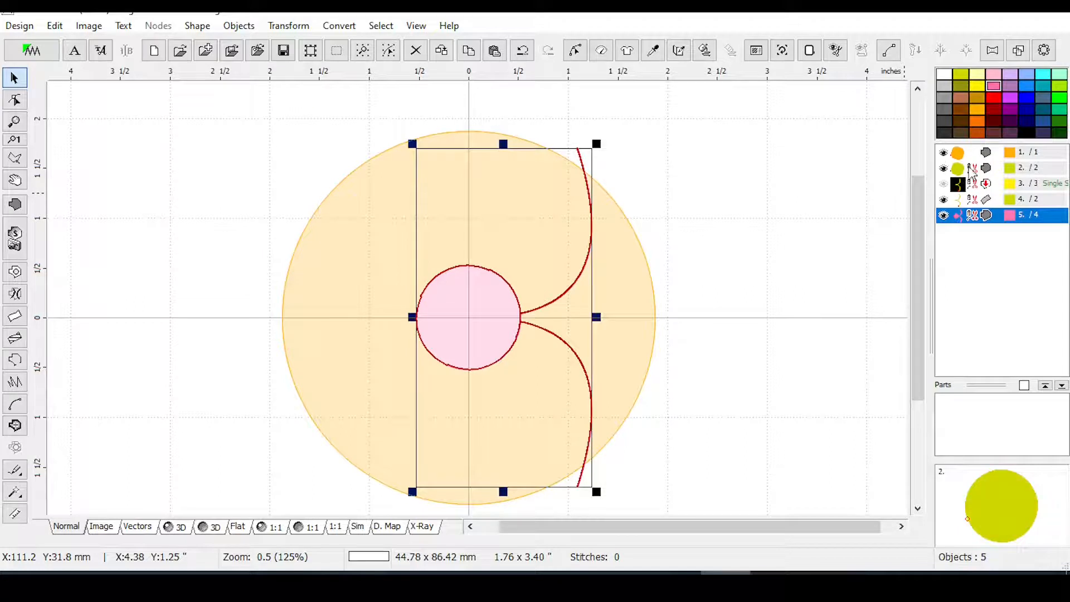
ctrl+click(966, 154)
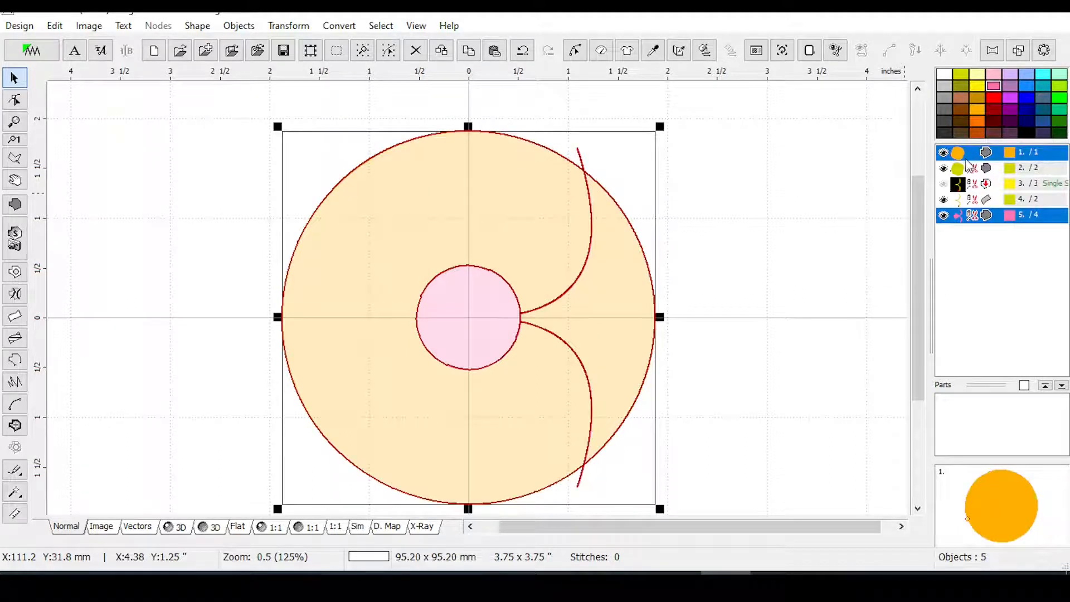
click(288, 25)
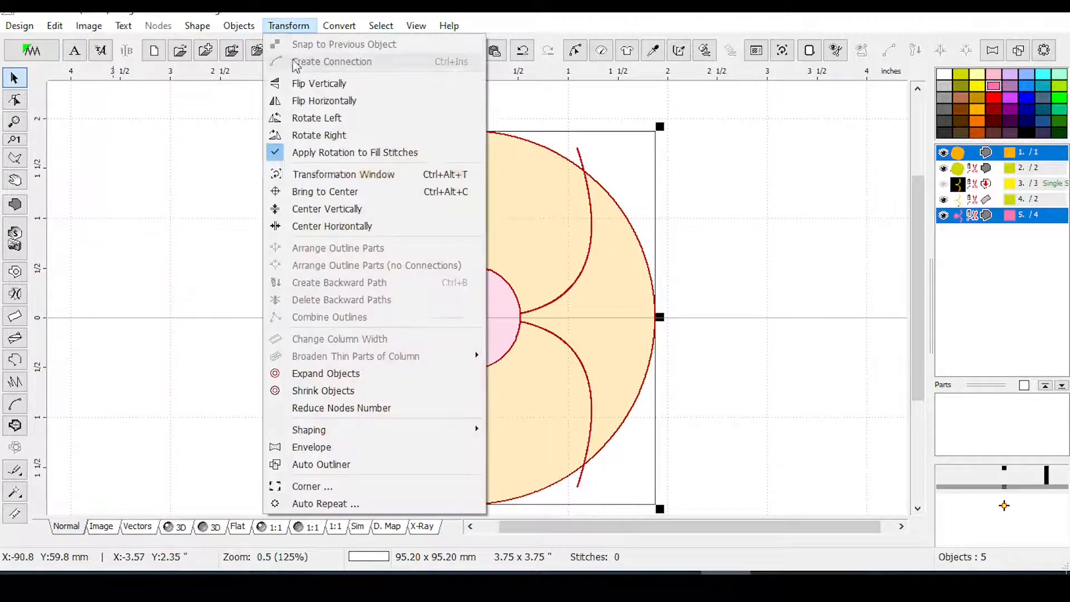
mouse_move(390, 429)
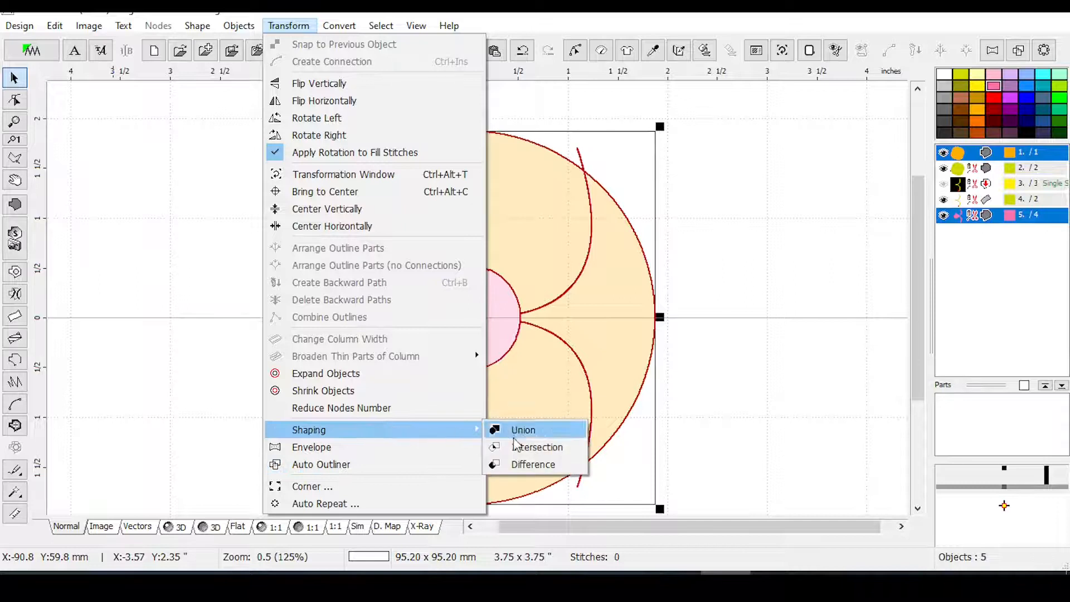
click(514, 468)
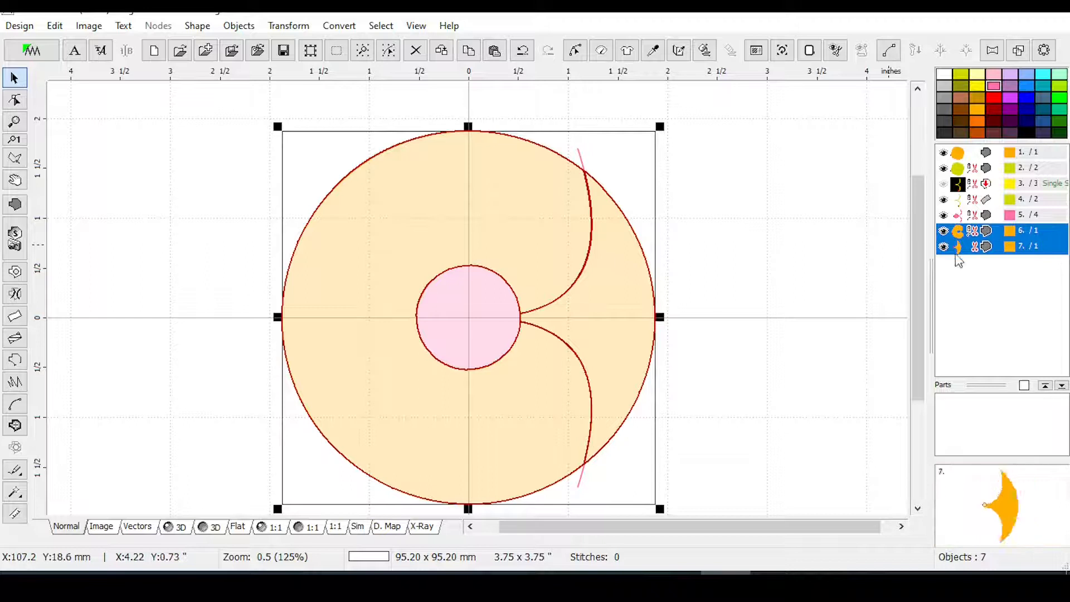
Hide both original circles, the thin column and the pink shape, and select the C-shaped difference piece.
click(943, 215)
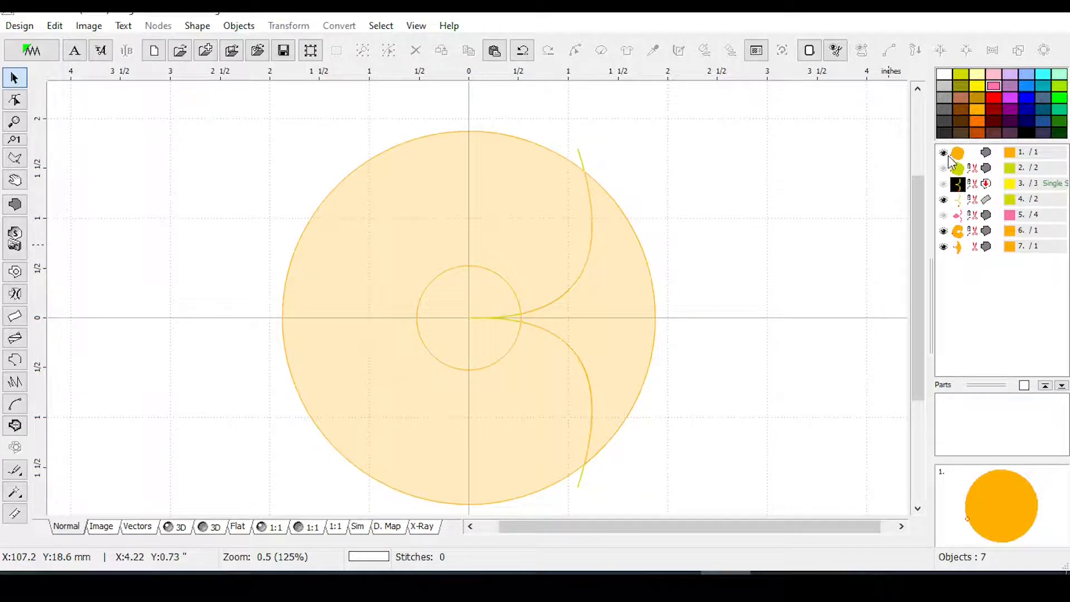
click(943, 152)
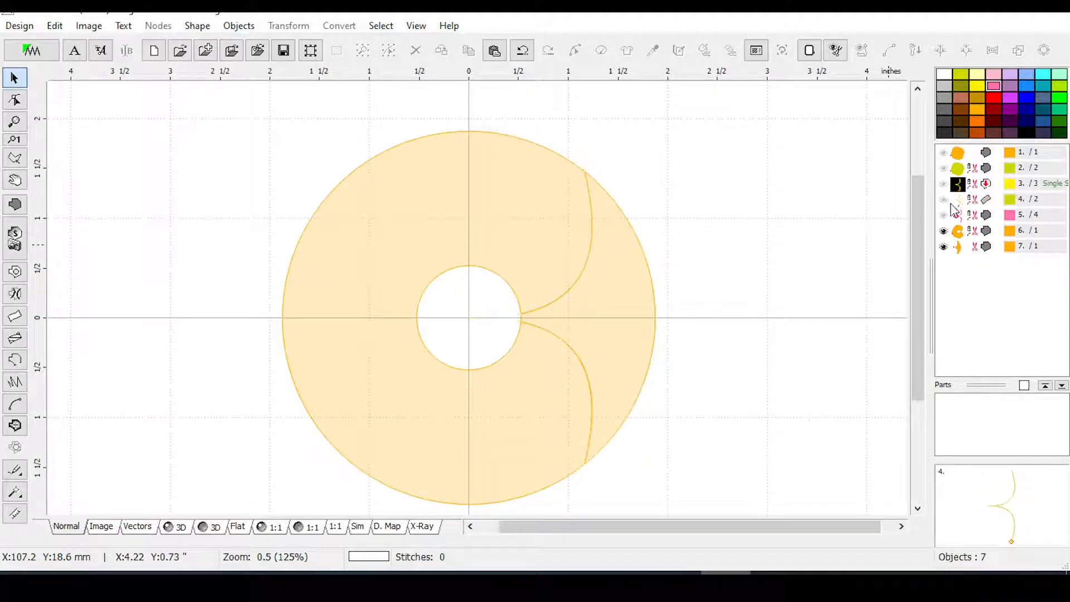
click(963, 239)
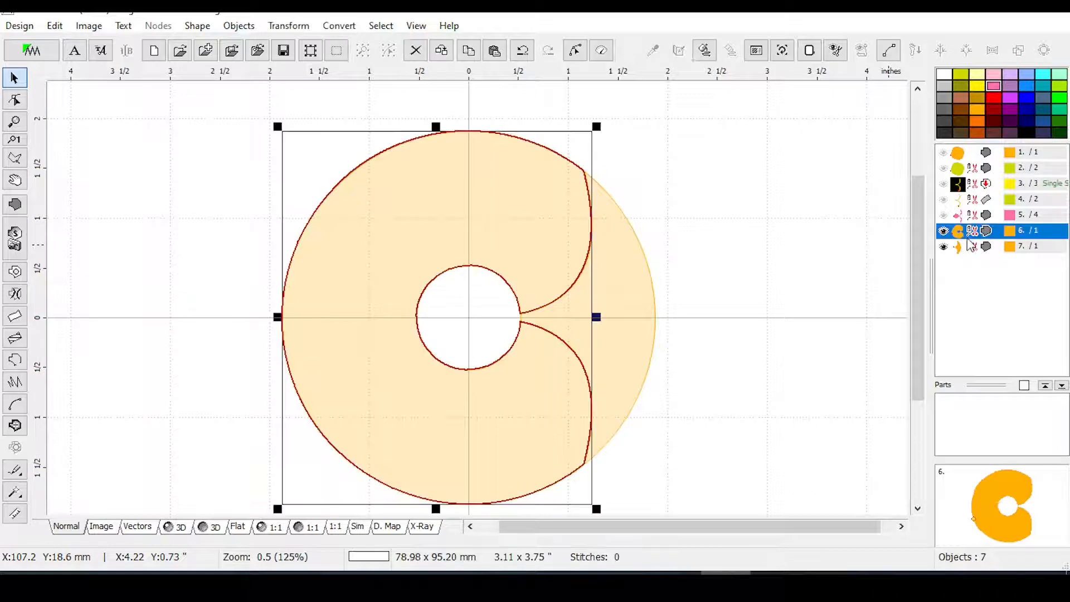
Move the crescent-shaped difference piece horizontally away from the C-shaped piece to leave a gap between them.
click(964, 248)
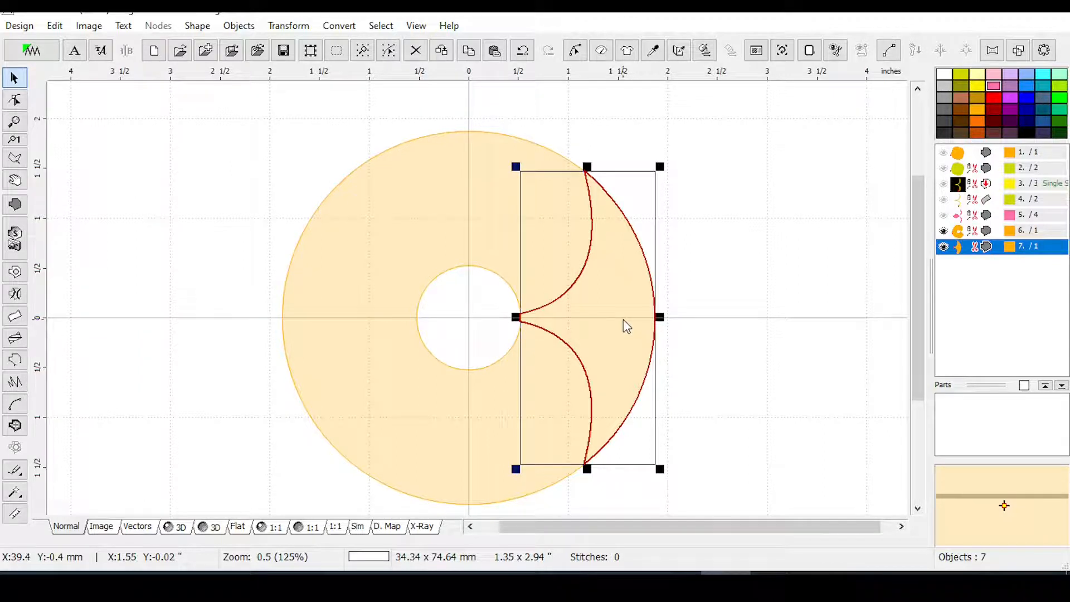
drag(632, 322, 685, 322)
click(801, 293)
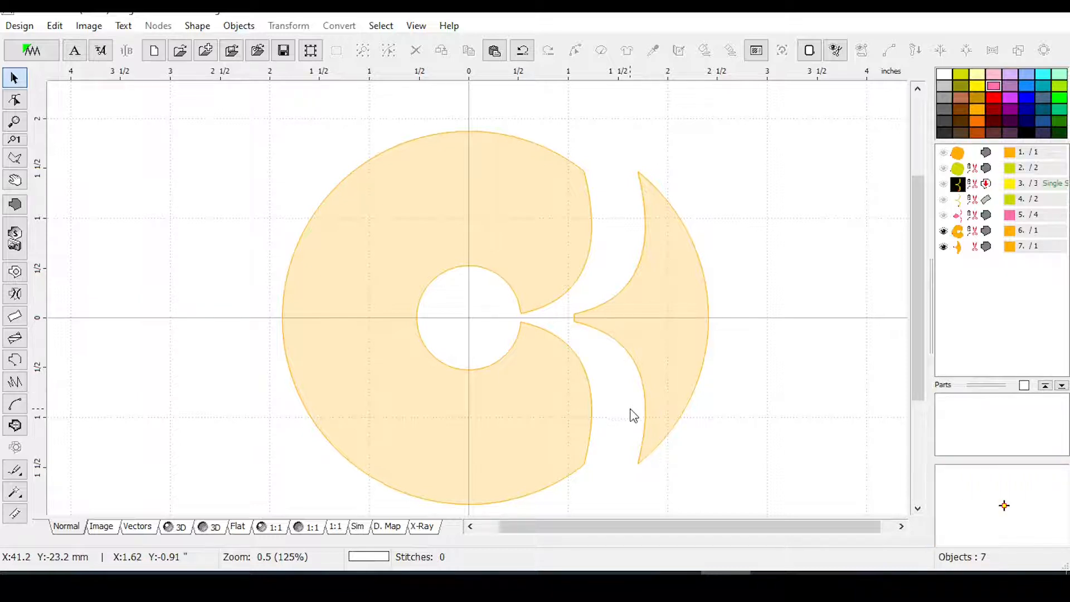
Rotate the crescent-shaped piece left and move it up, clear of the C-shaped piece.
click(673, 318)
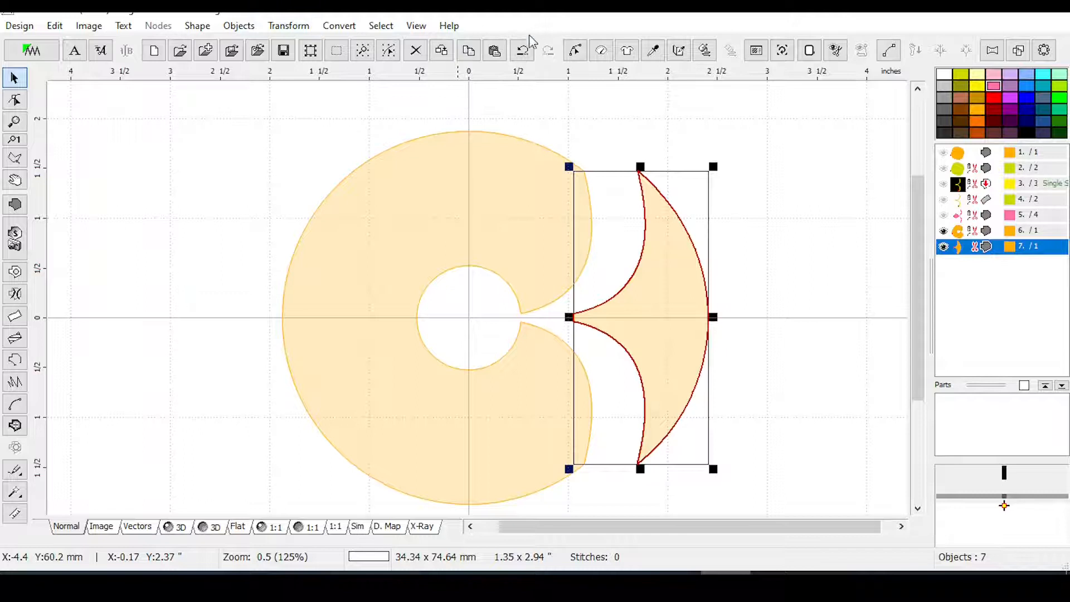
click(288, 26)
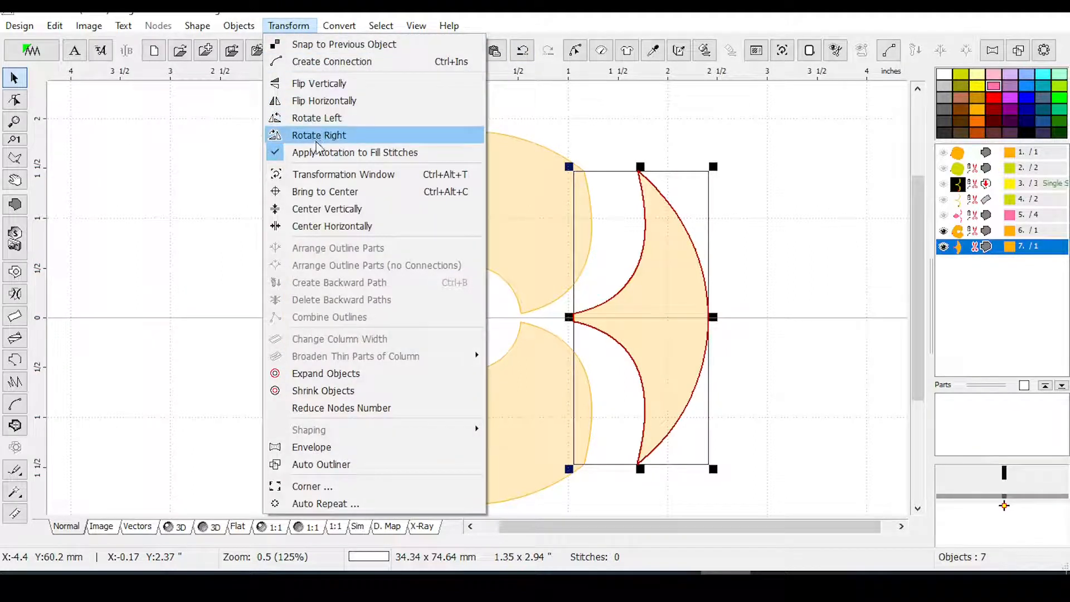
click(313, 120)
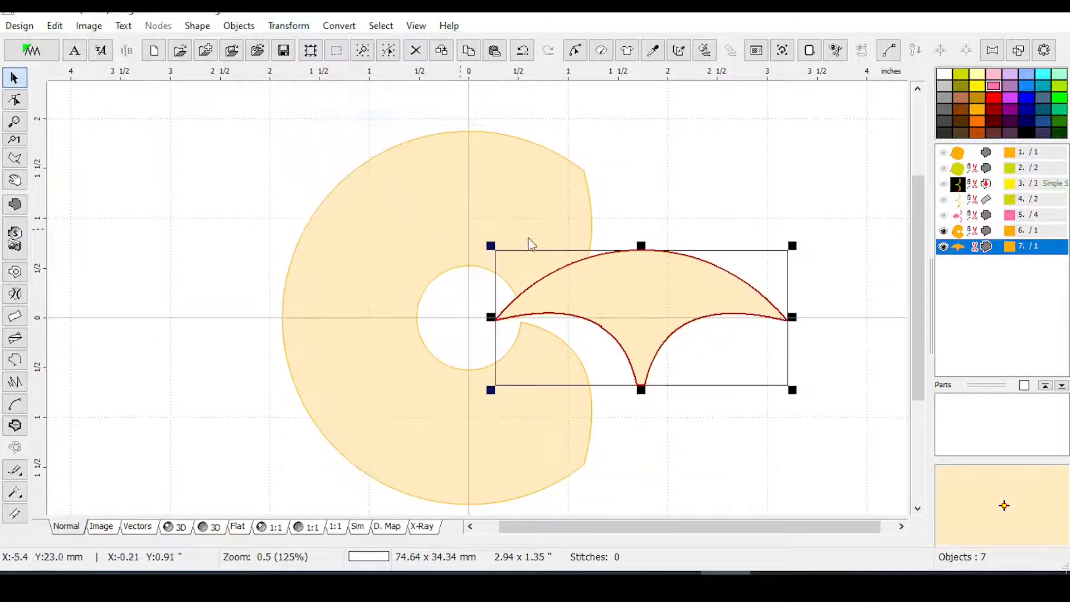
drag(646, 300, 746, 154)
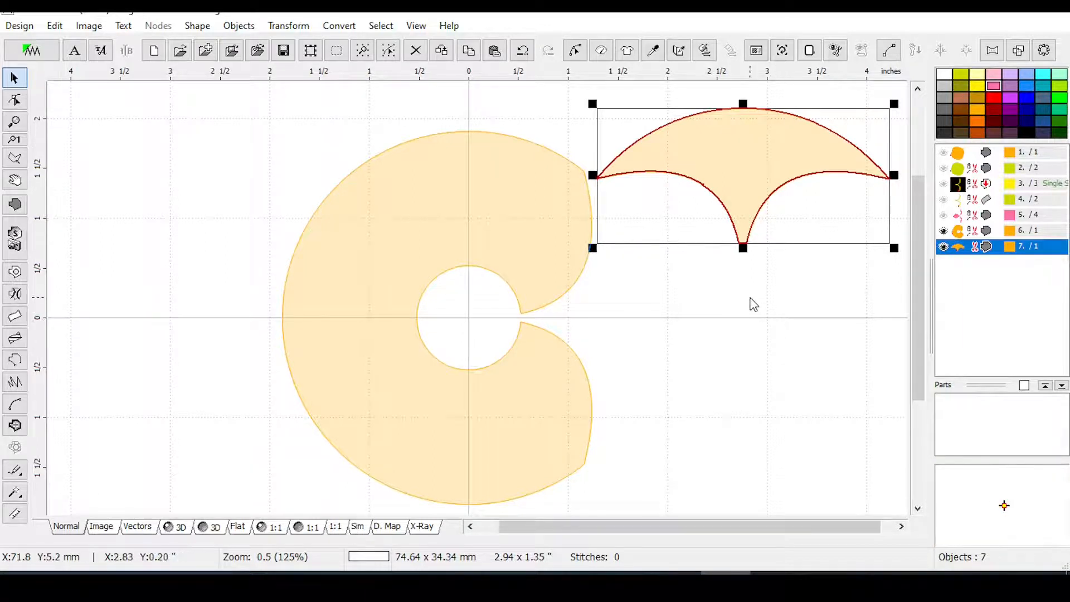
Undo the rotation and both moves of the crescent-shaped piece.
key(ctrl+z)
key(ctrl+z)
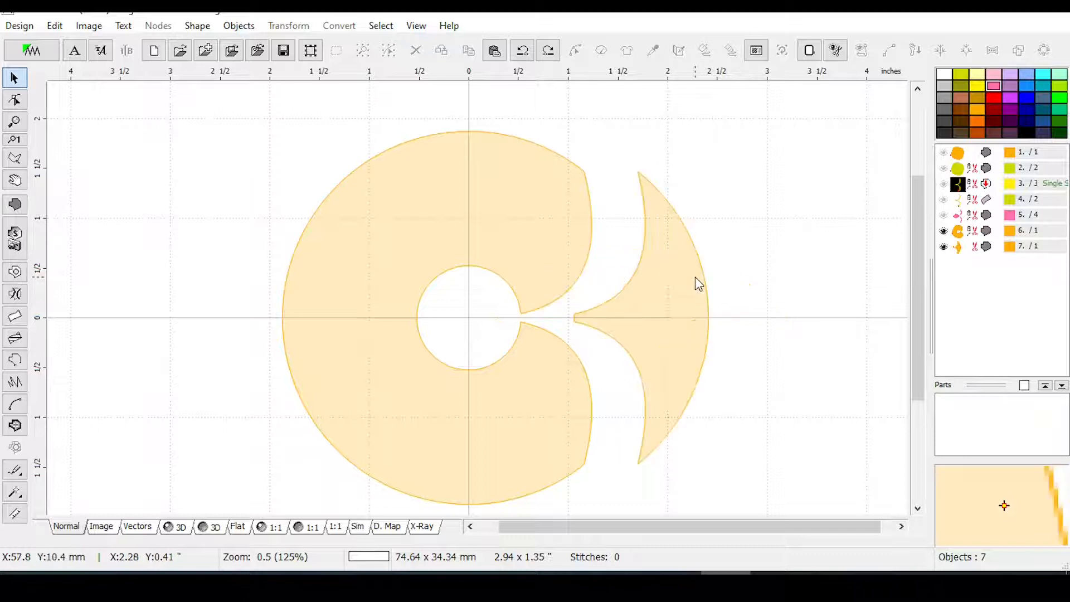
key(ctrl+z)
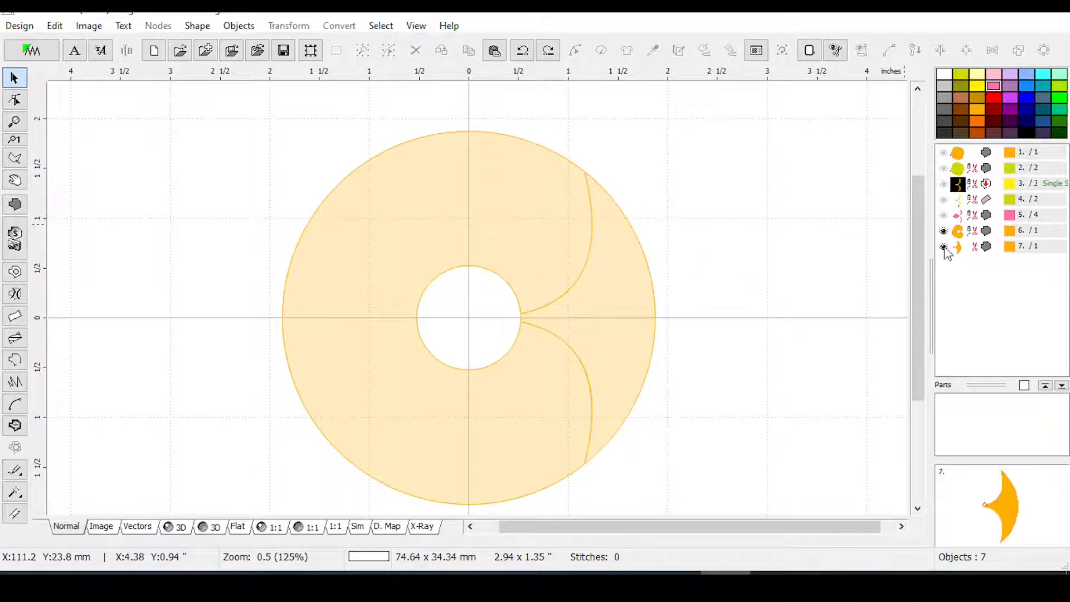
Delete both orange pieces produced by the Difference operation.
drag(985, 230, 992, 262)
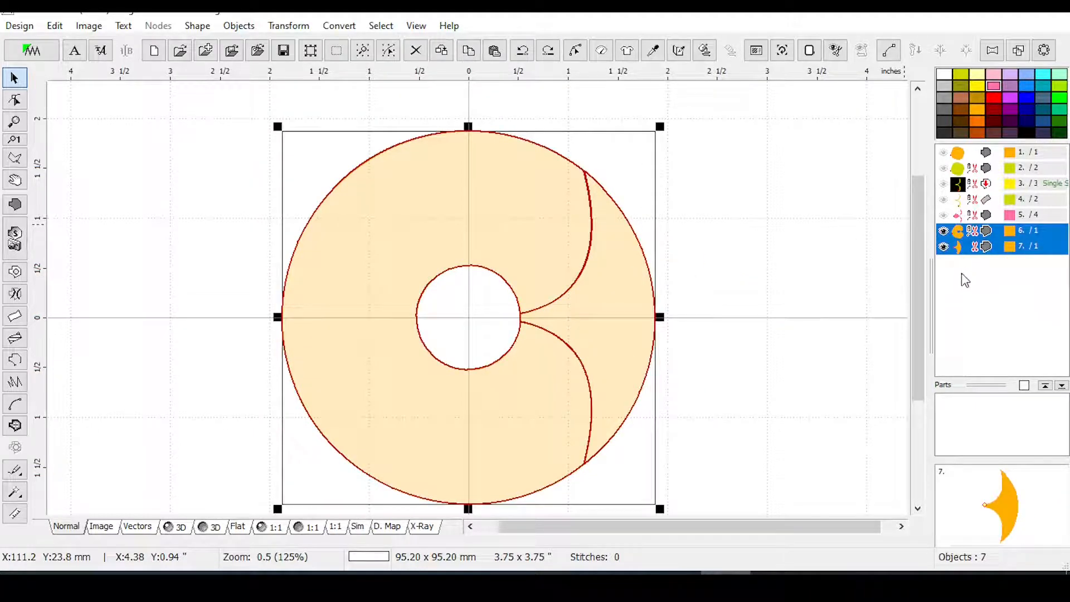
key(Delete)
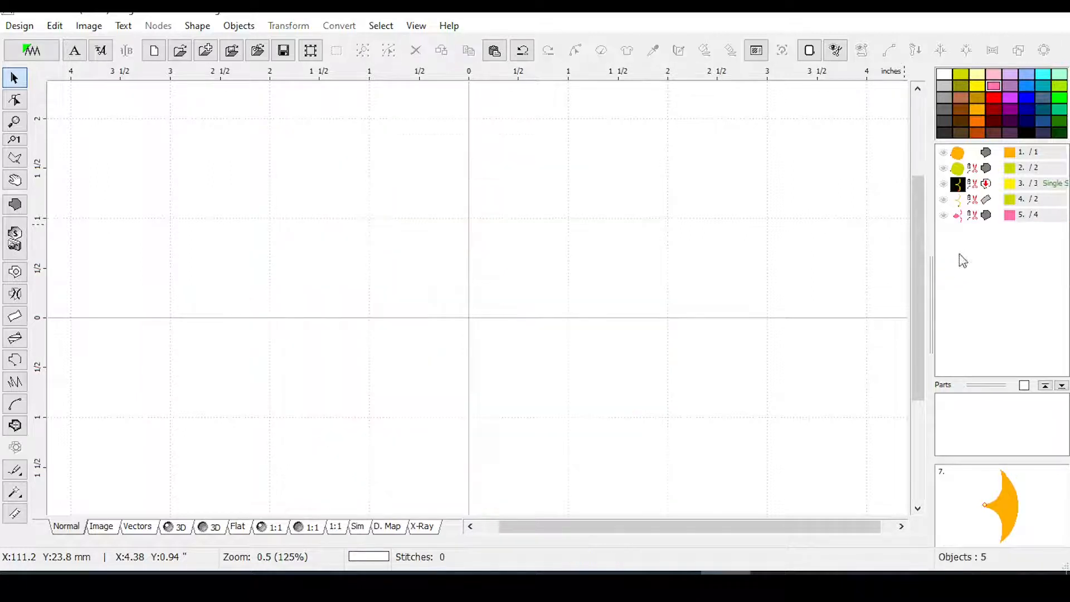
Show the pink combined shape and the large orange circle again, and select the thin column in the object list.
click(952, 218)
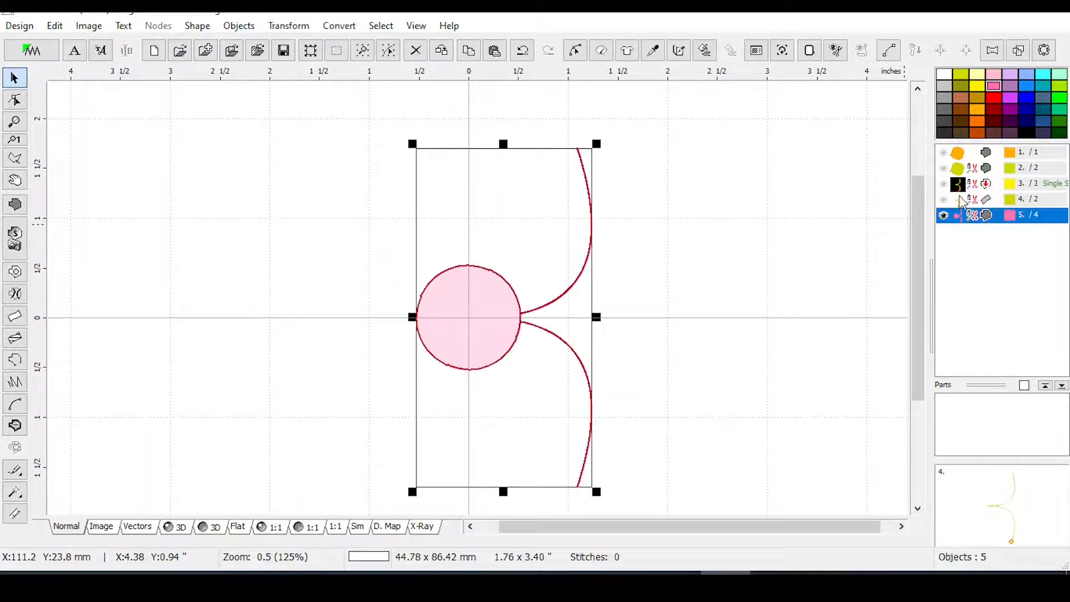
click(951, 158)
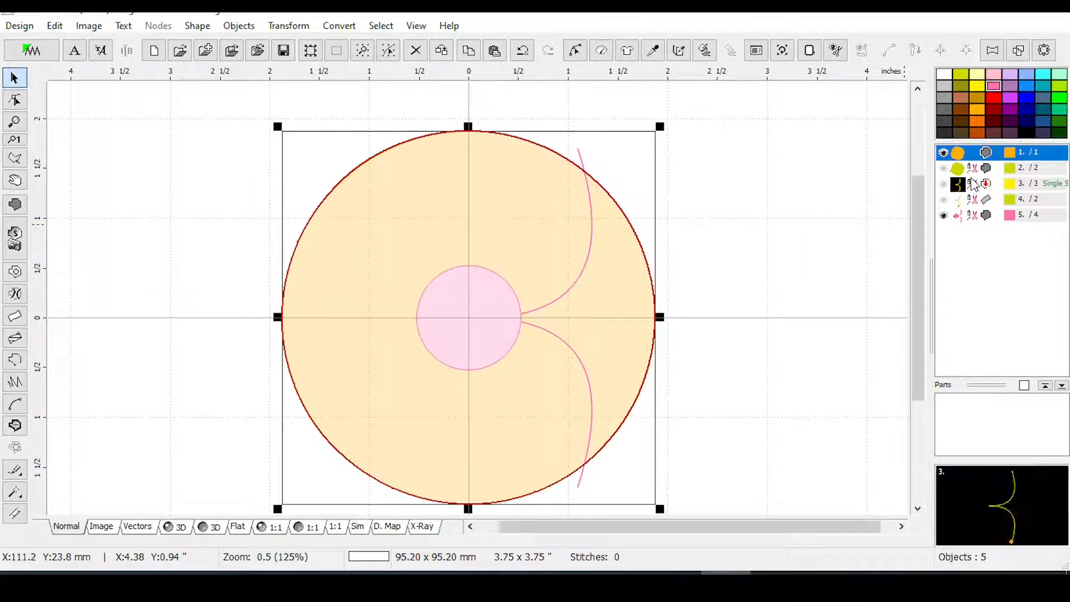
click(972, 204)
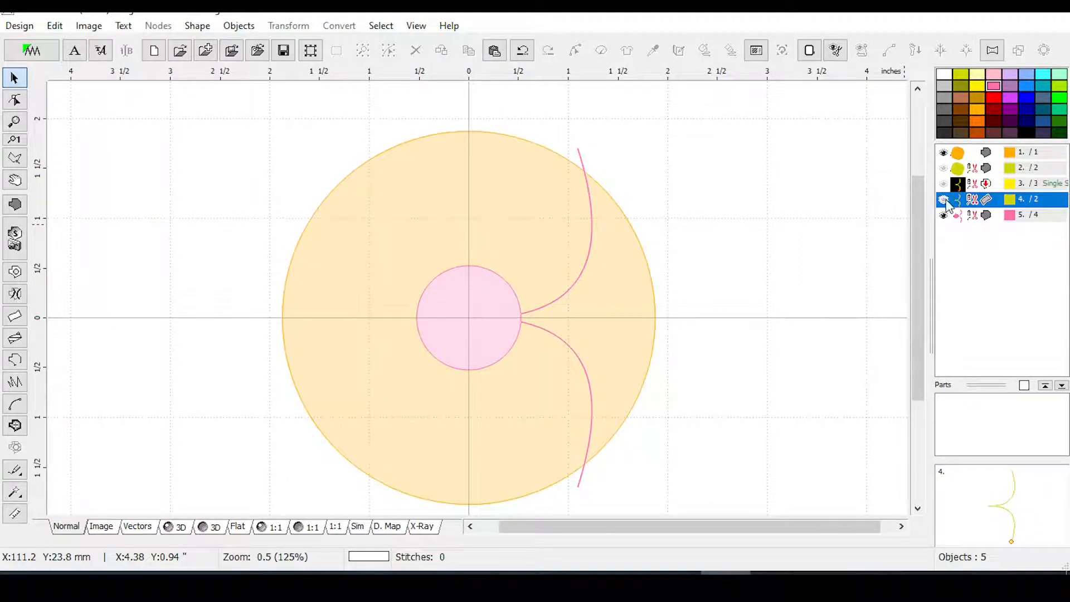
Show the thin column again and delete the pink combined shape.
click(945, 201)
ctrl+click(973, 217)
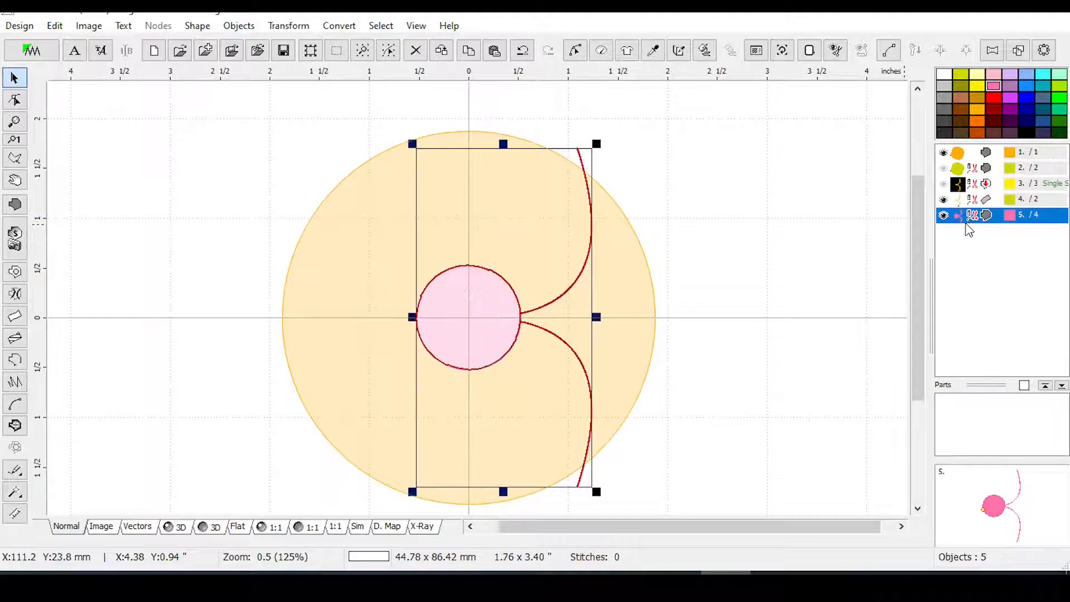
key(Delete)
Widen the thin column to about 128% with Change Column Width.
click(973, 200)
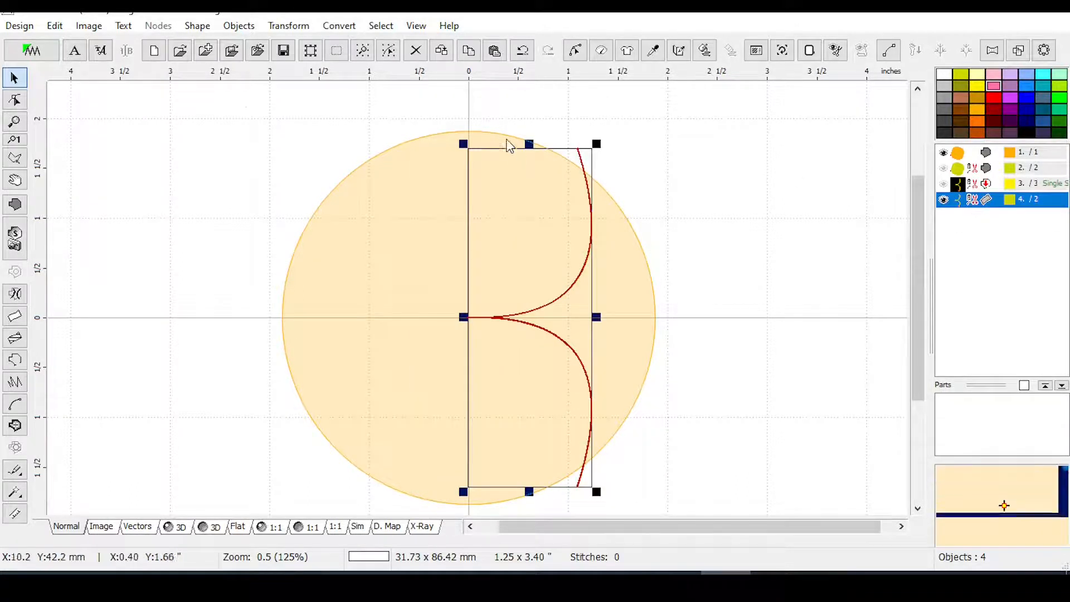
click(288, 25)
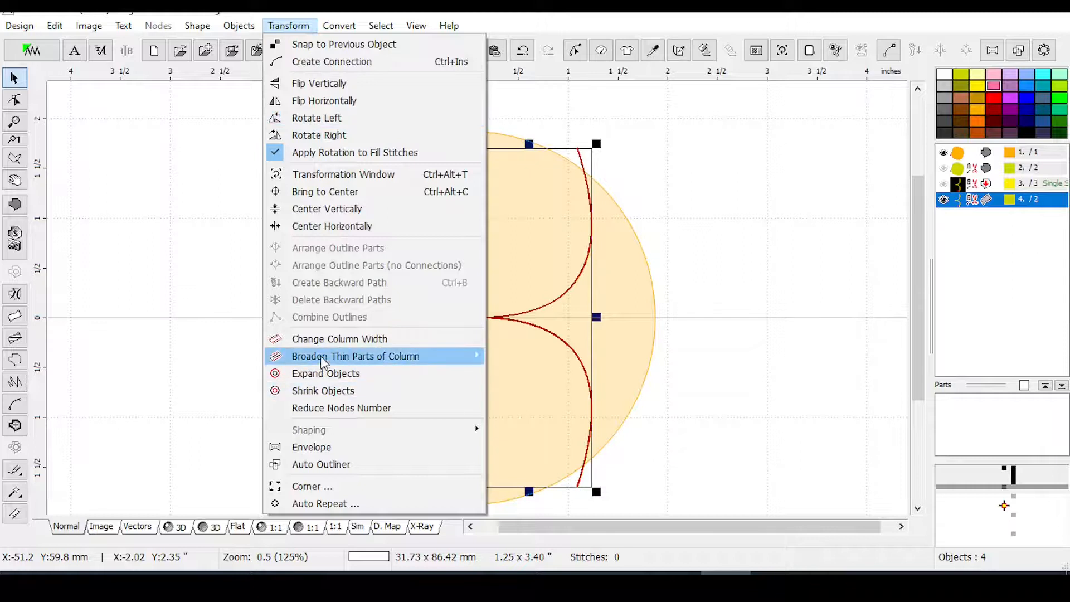
click(327, 343)
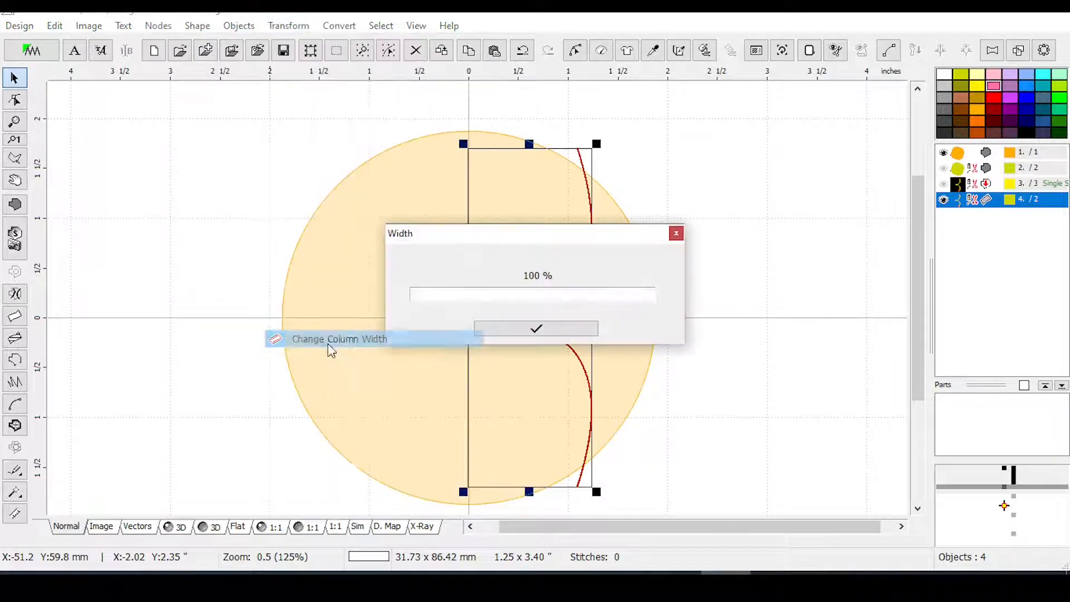
drag(523, 299, 540, 297)
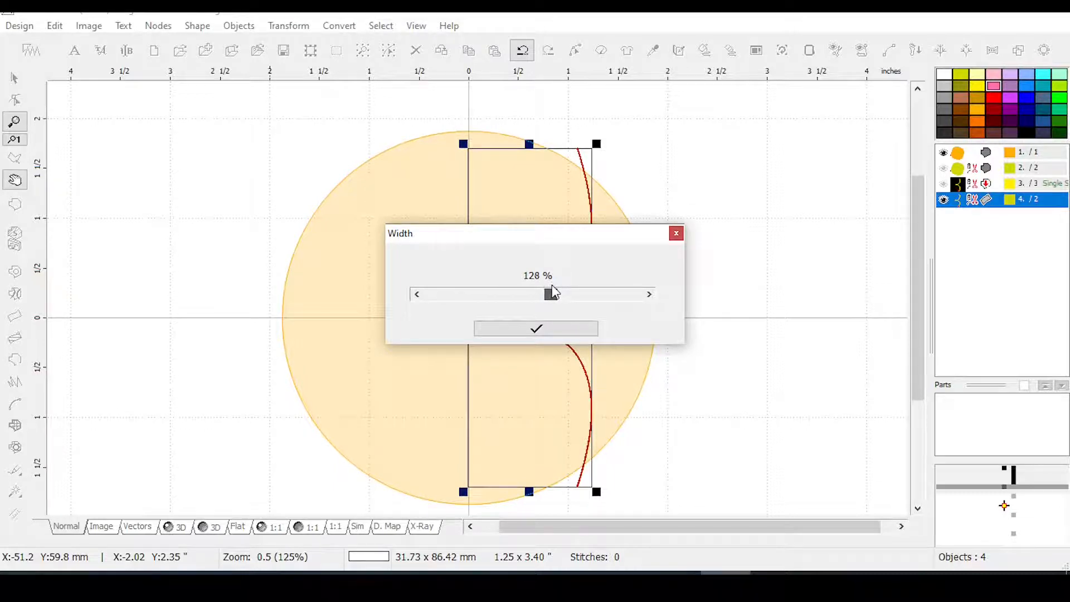
click(537, 329)
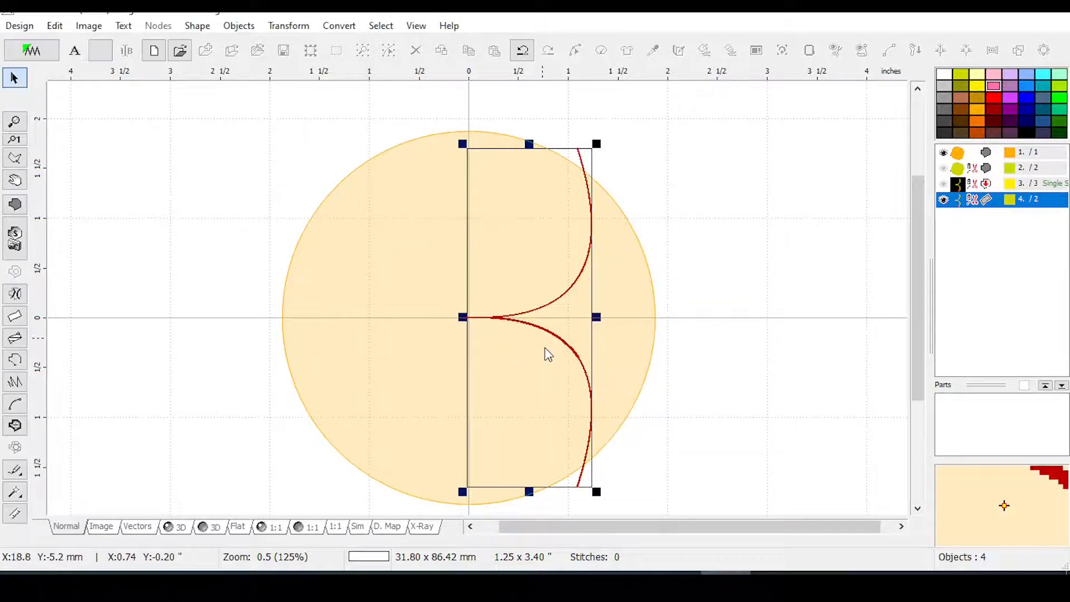
Widen the thin column two more times, setting Change Column Width to 200% each time.
click(291, 26)
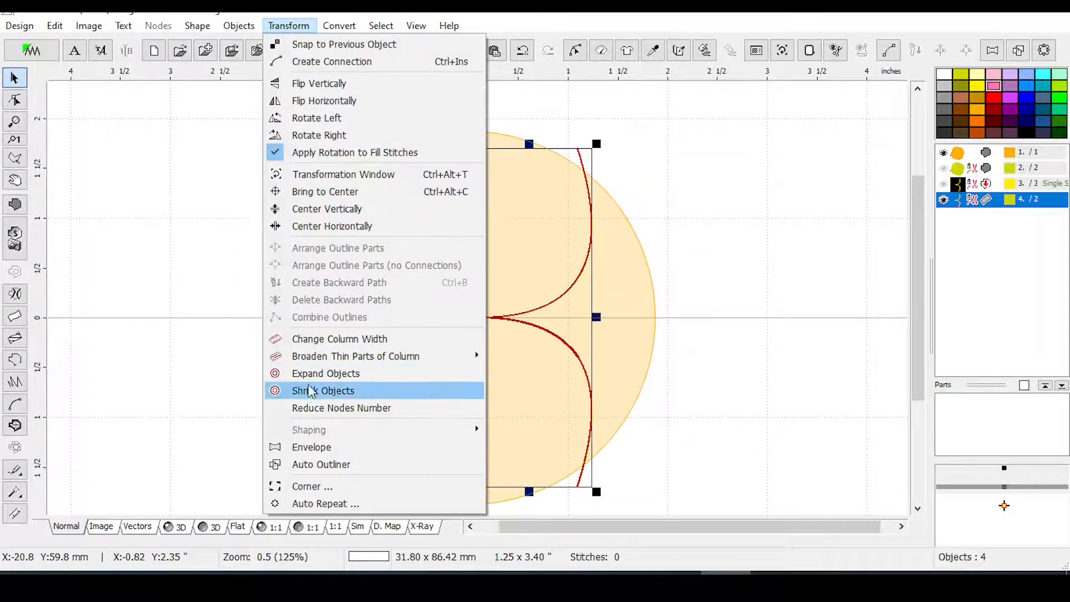
click(322, 340)
drag(519, 291, 660, 290)
click(536, 329)
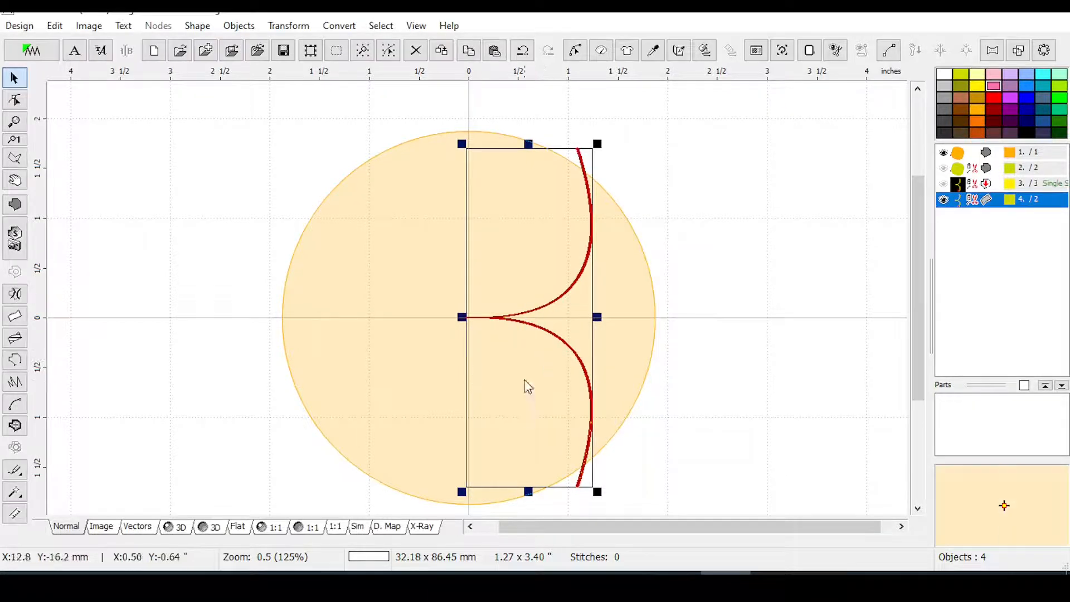
click(288, 25)
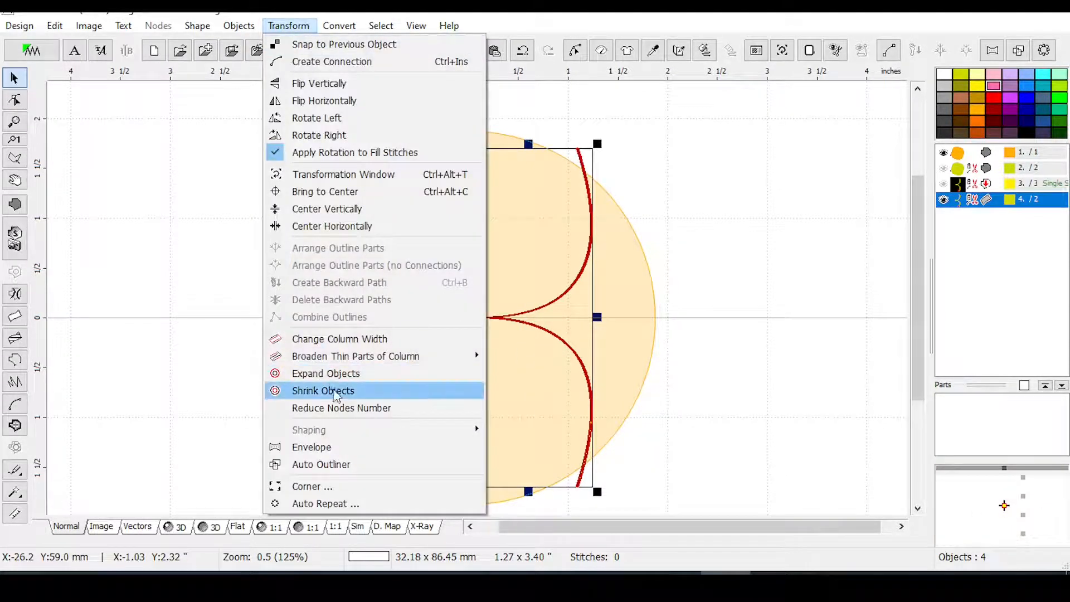
click(323, 341)
drag(518, 295, 659, 289)
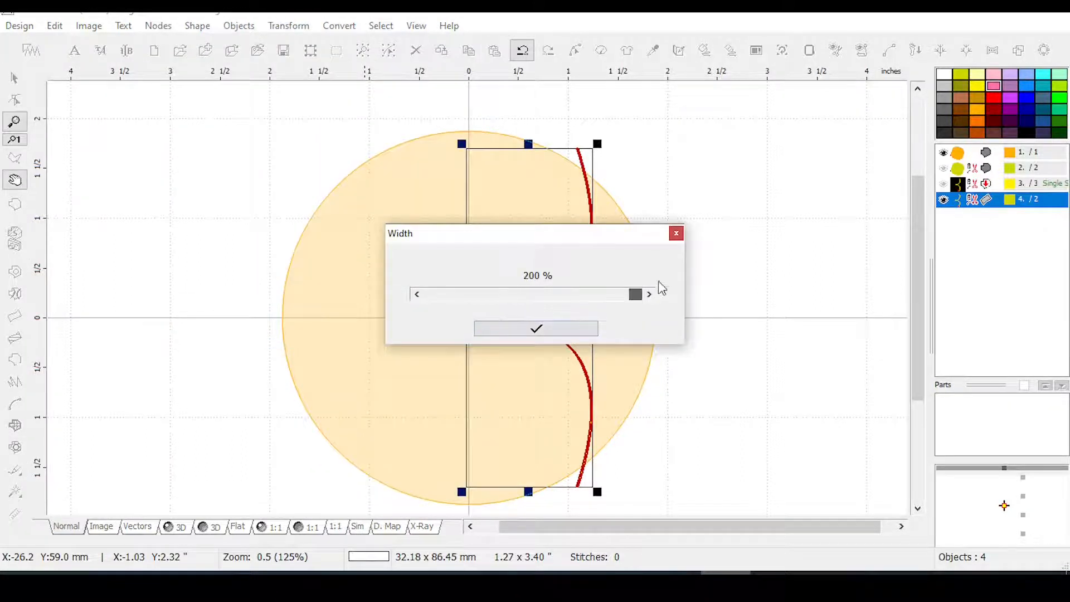
click(533, 333)
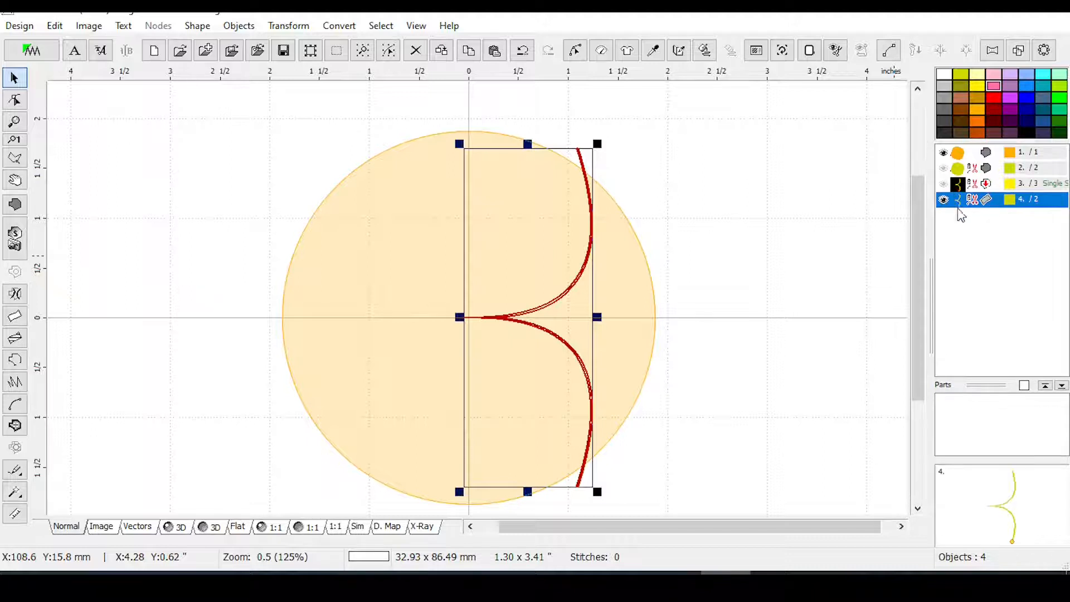
Show the small circle and combine it with the widened column using the Union shaping operation.
click(948, 171)
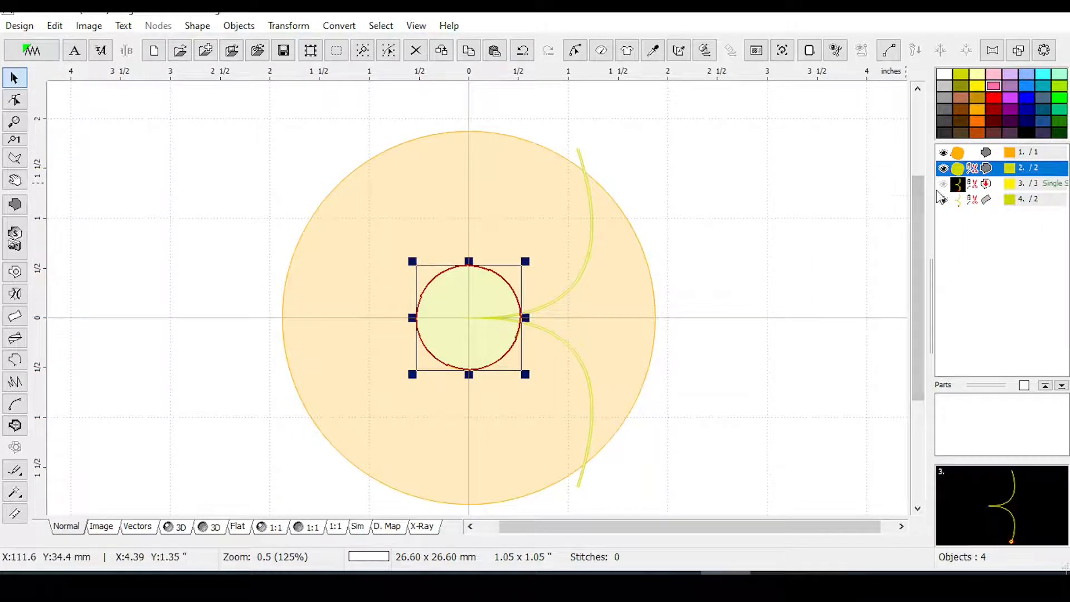
ctrl+click(979, 201)
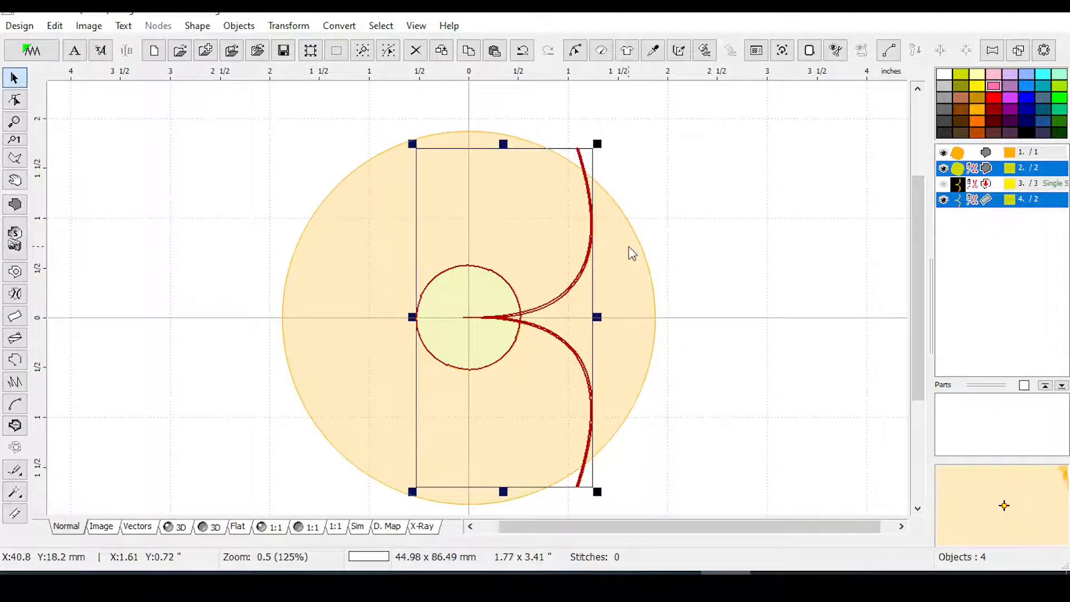
click(288, 26)
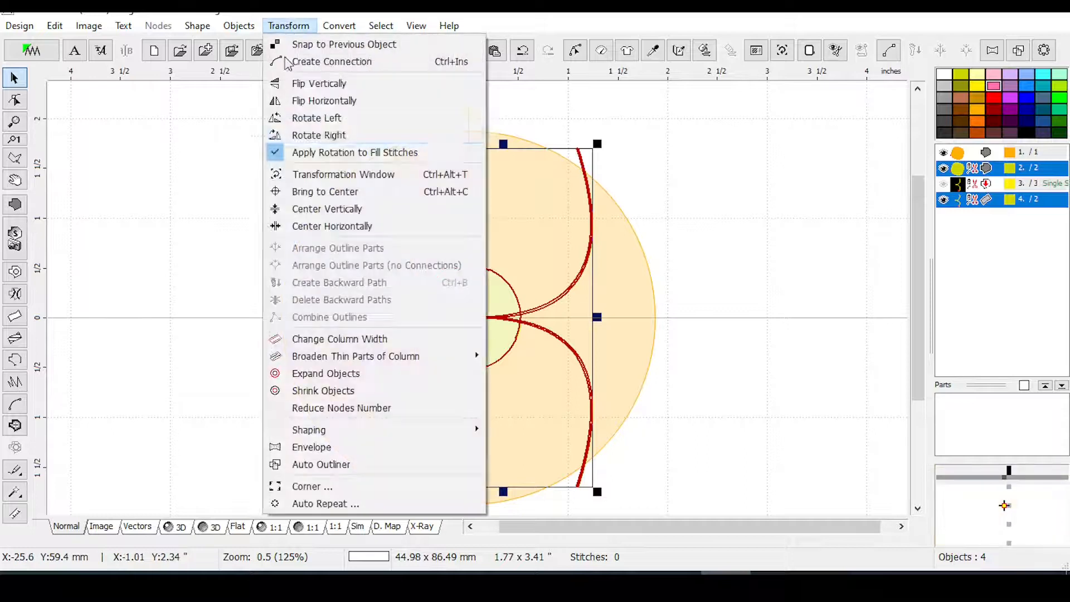
mouse_move(322, 433)
click(509, 433)
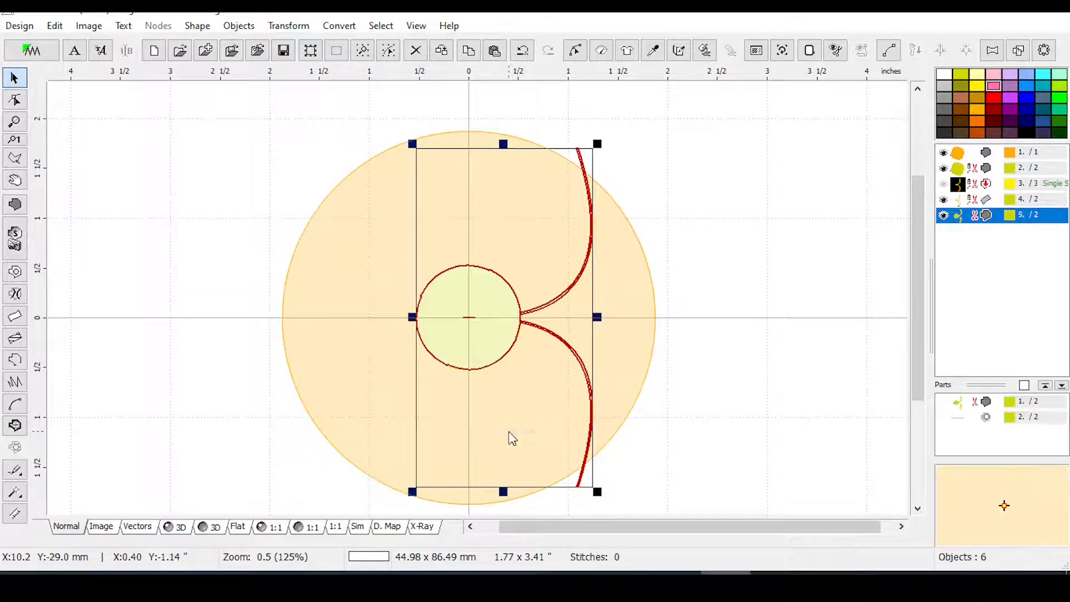
Hide the separate column and small circle, and cut the combined shape out of the large orange circle with Difference.
click(944, 199)
click(944, 169)
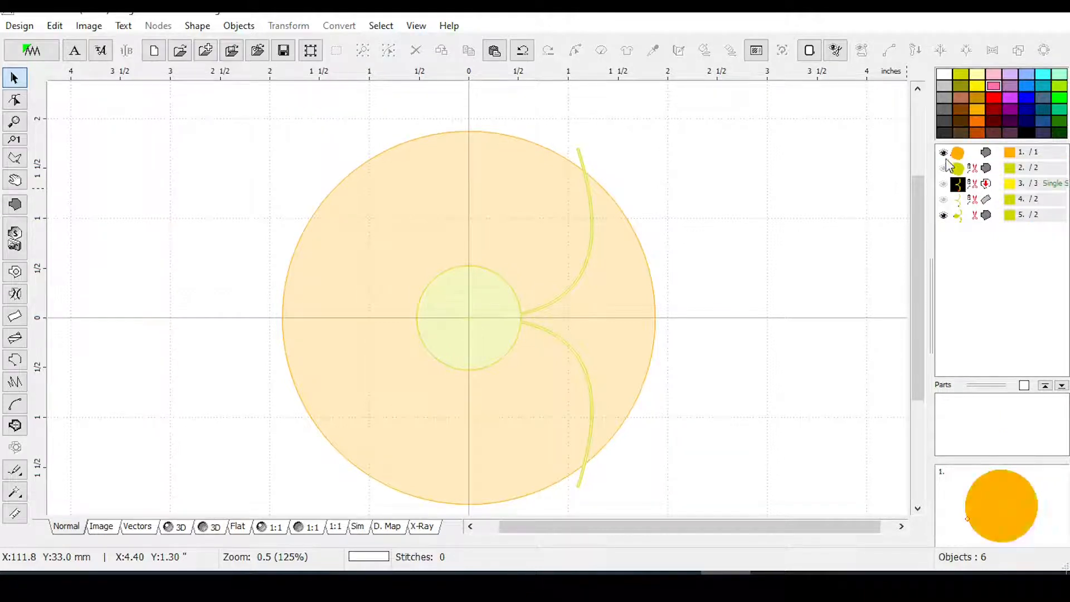
click(973, 217)
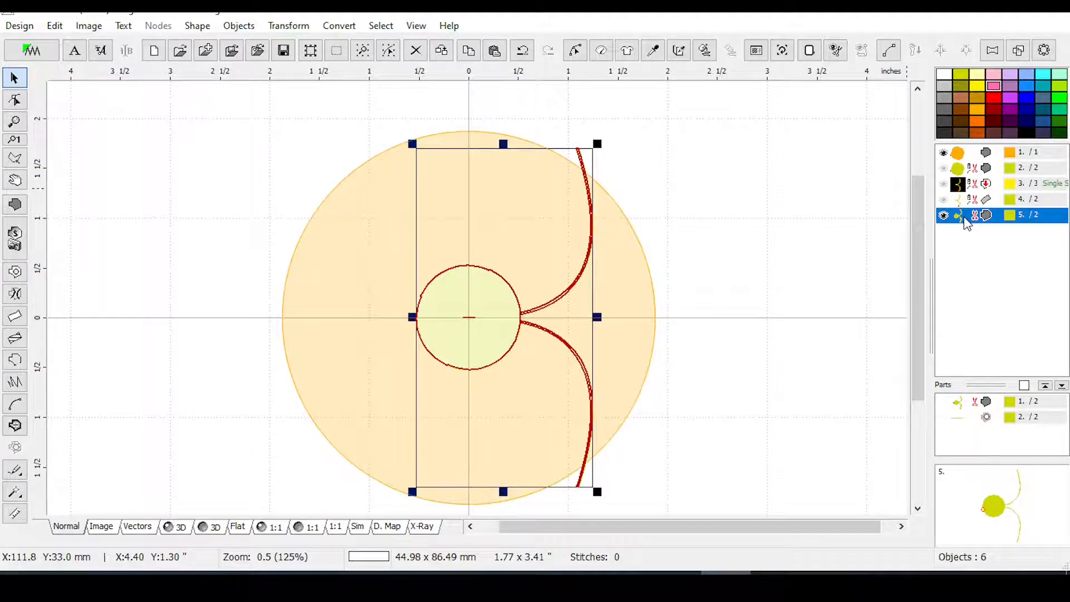
ctrl+click(969, 158)
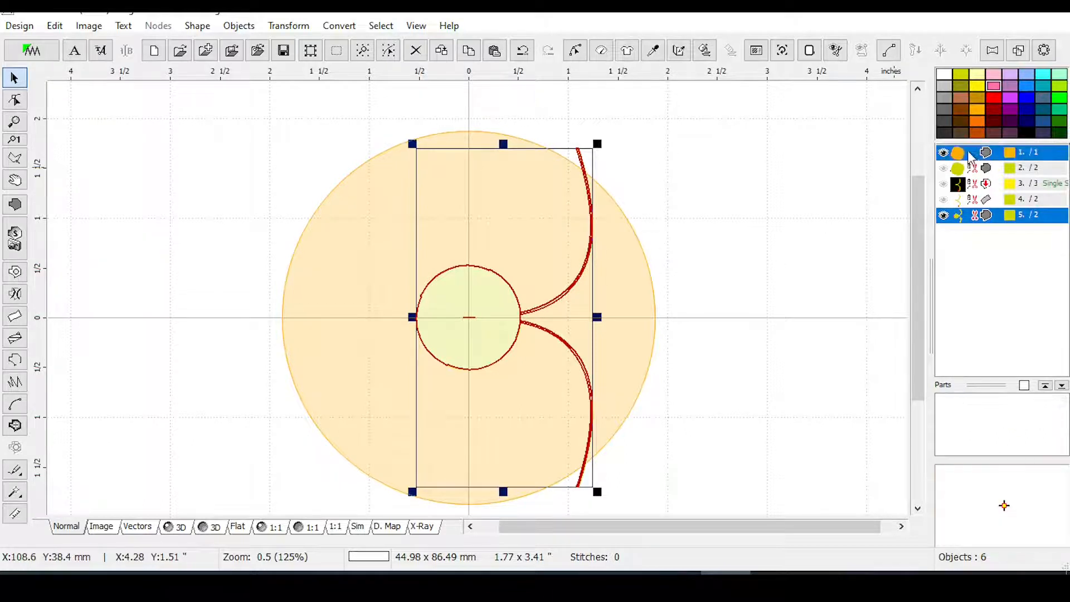
click(288, 26)
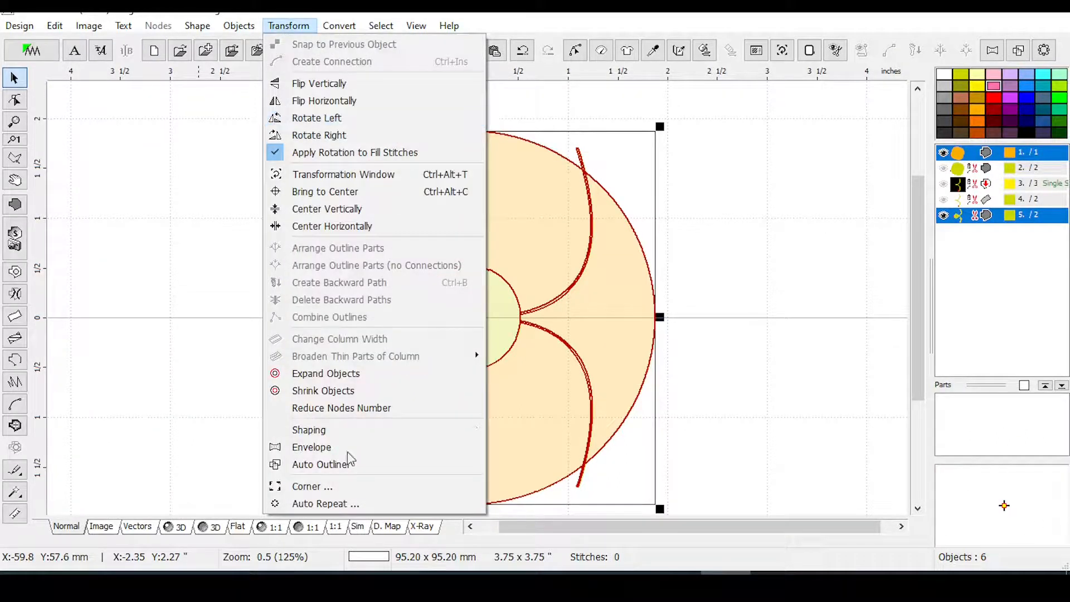
mouse_move(409, 434)
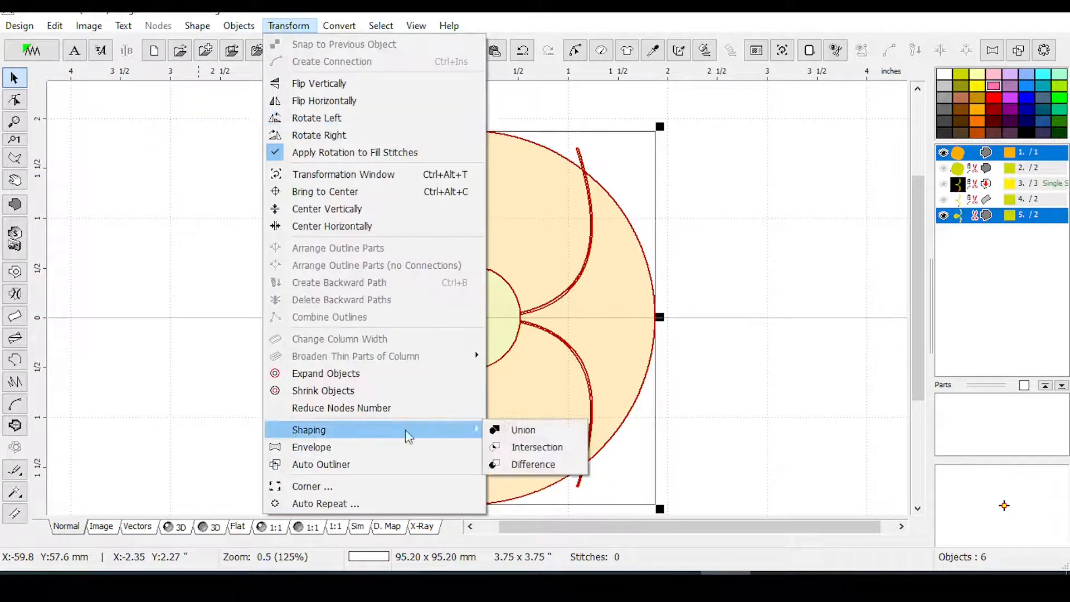
click(503, 449)
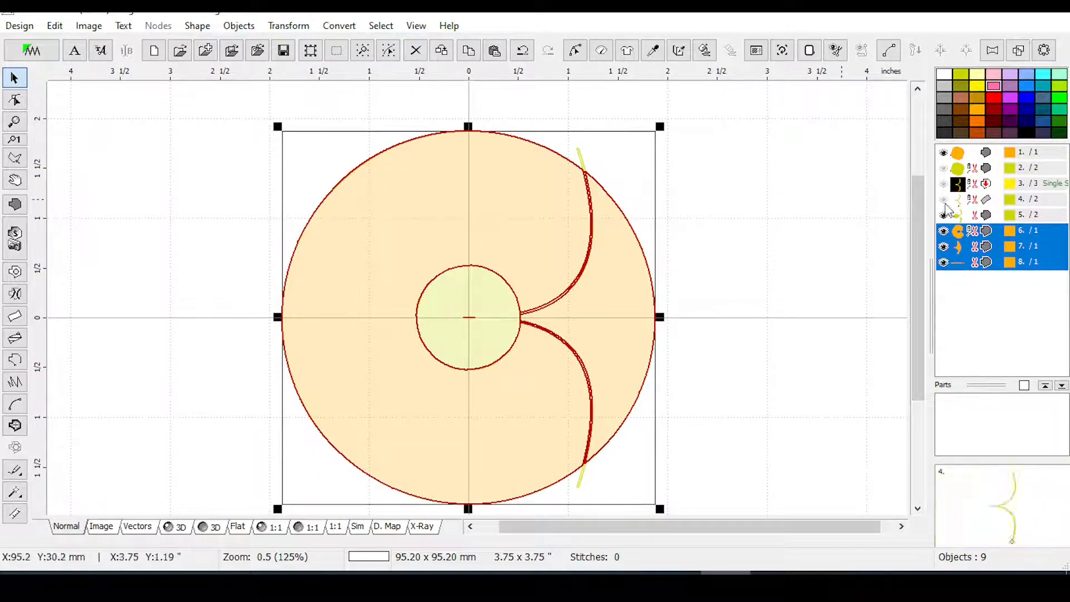
Delete the tiny leftover piece at the center, and hide the large circle and combined shape to inspect the gaps between the cut pieces.
click(972, 272)
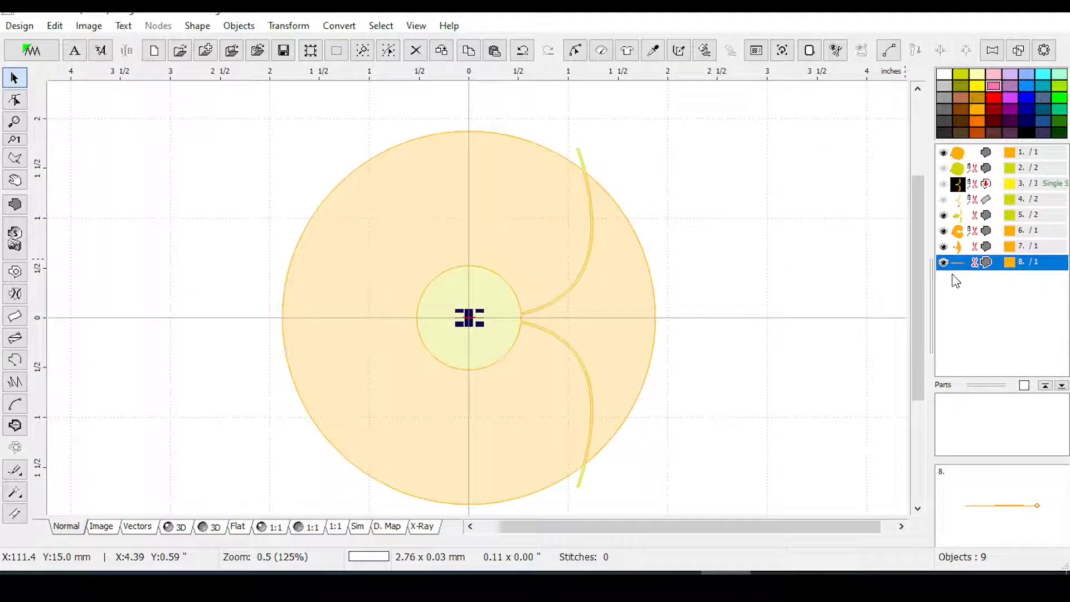
key(Delete)
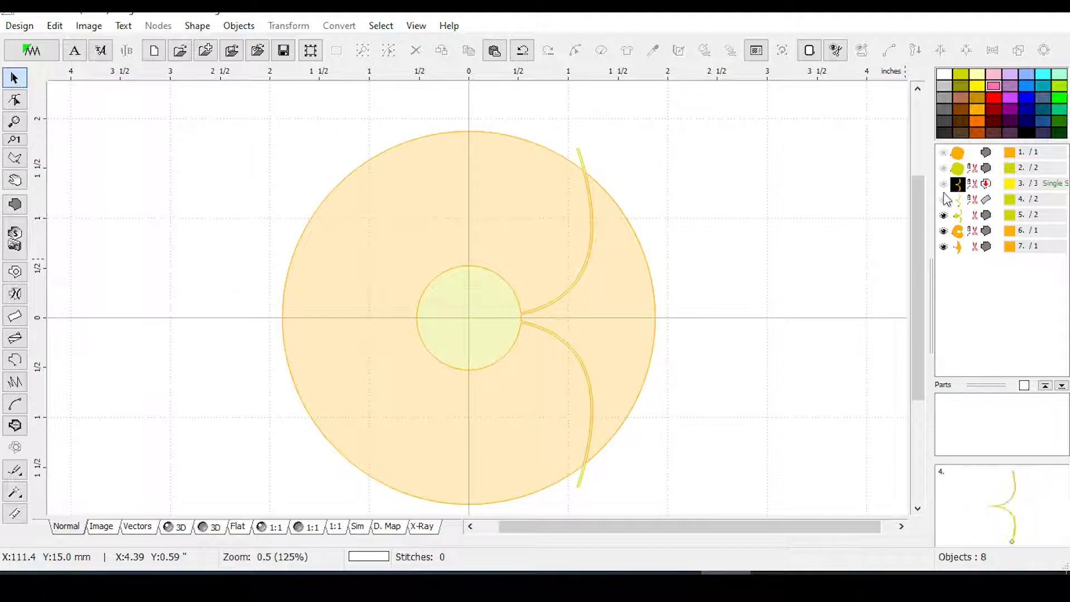
click(943, 215)
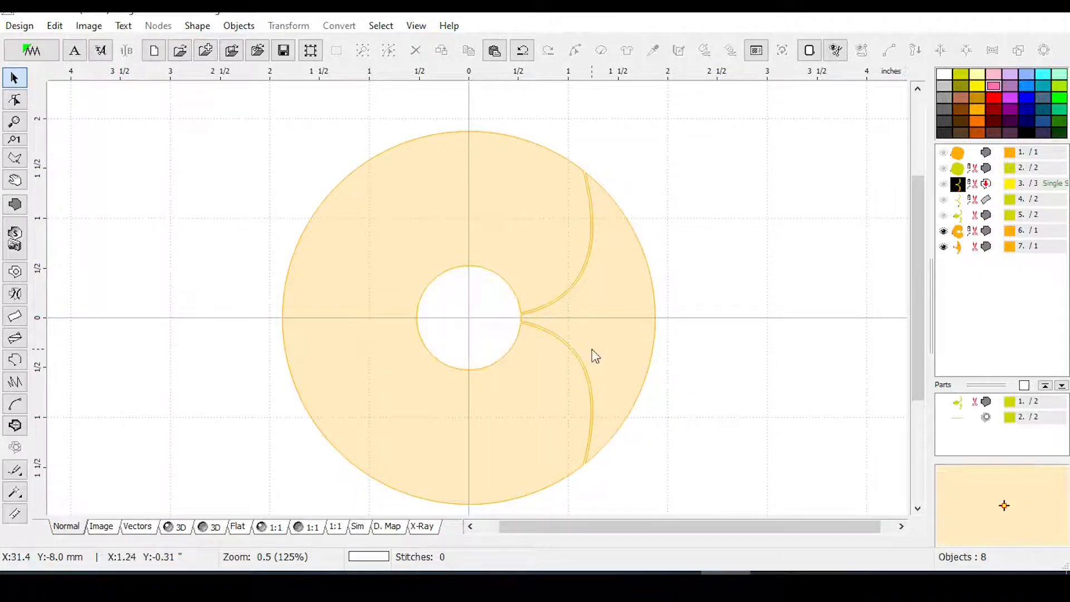
scroll(567, 384, up, 1)
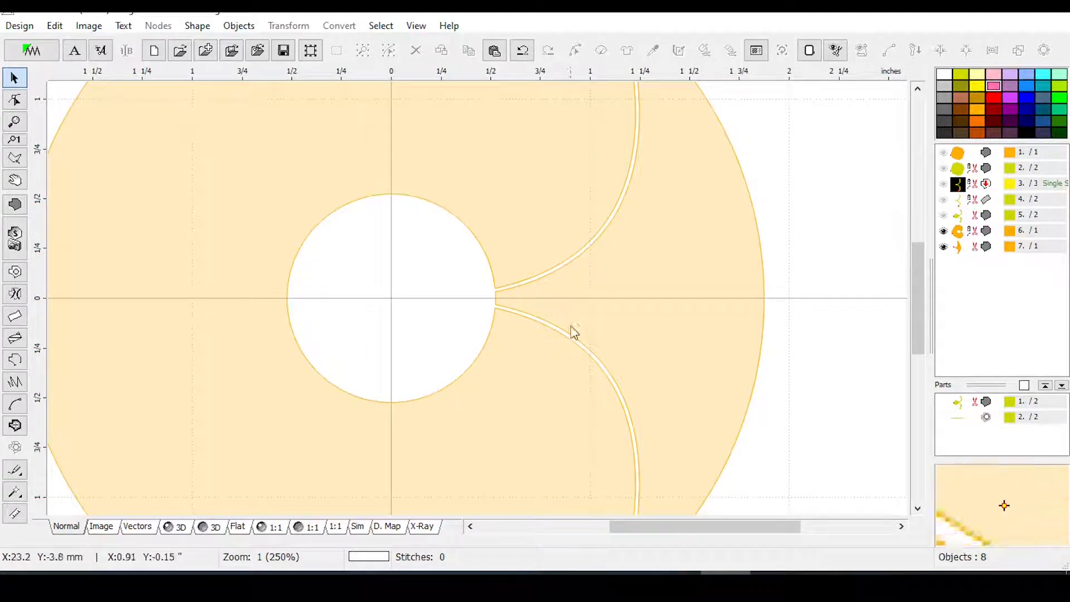
scroll(579, 280, down, 1)
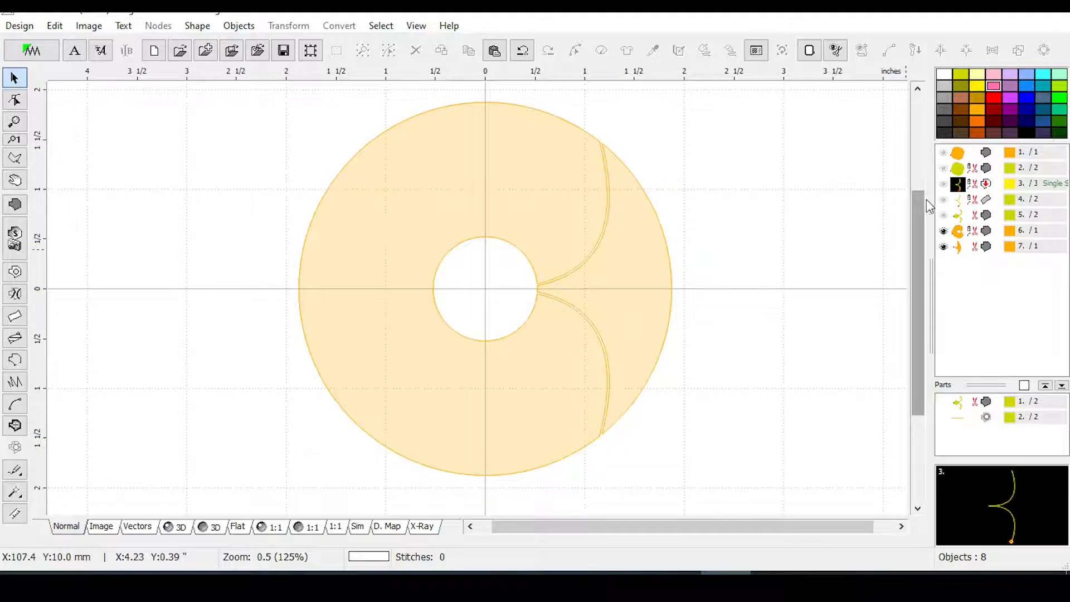
Show the curved outline and delete the widened column, the combined shape and both orange cut pieces.
click(969, 184)
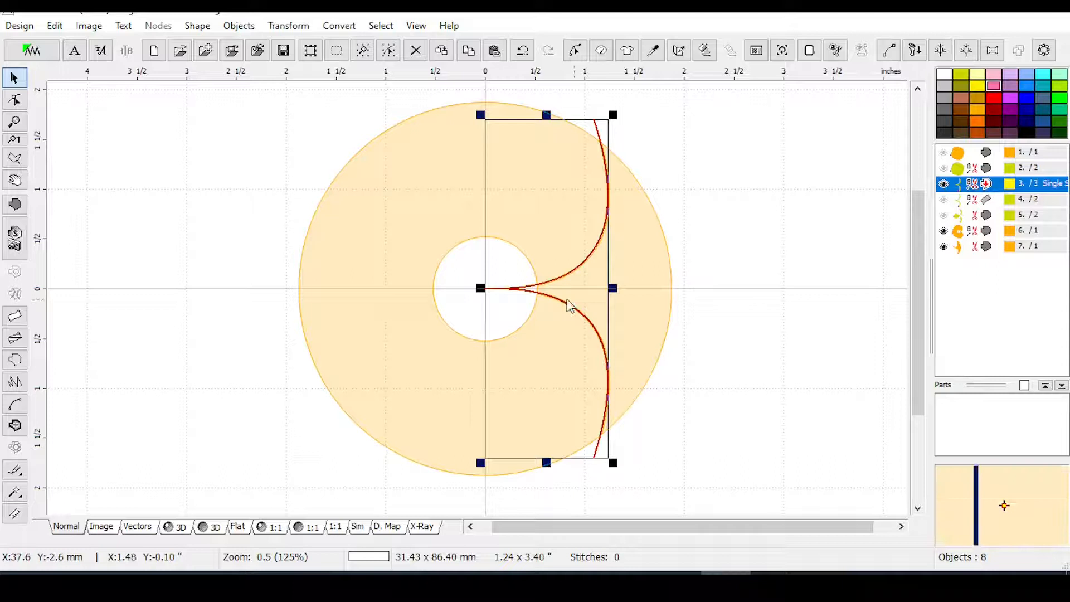
key(Down)
key(Down)
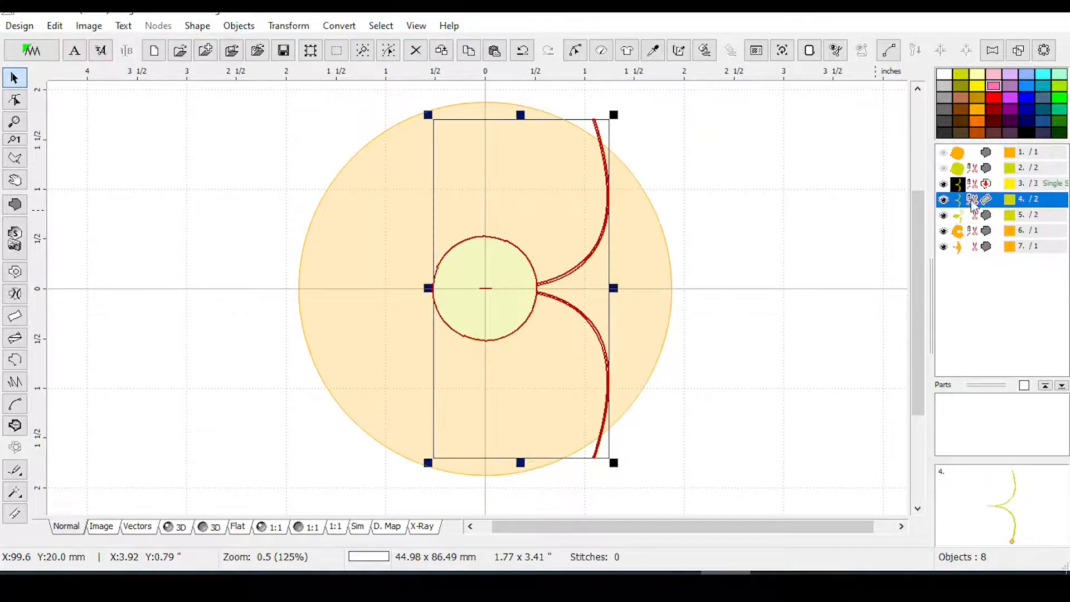
drag(971, 205, 971, 283)
key(Delete)
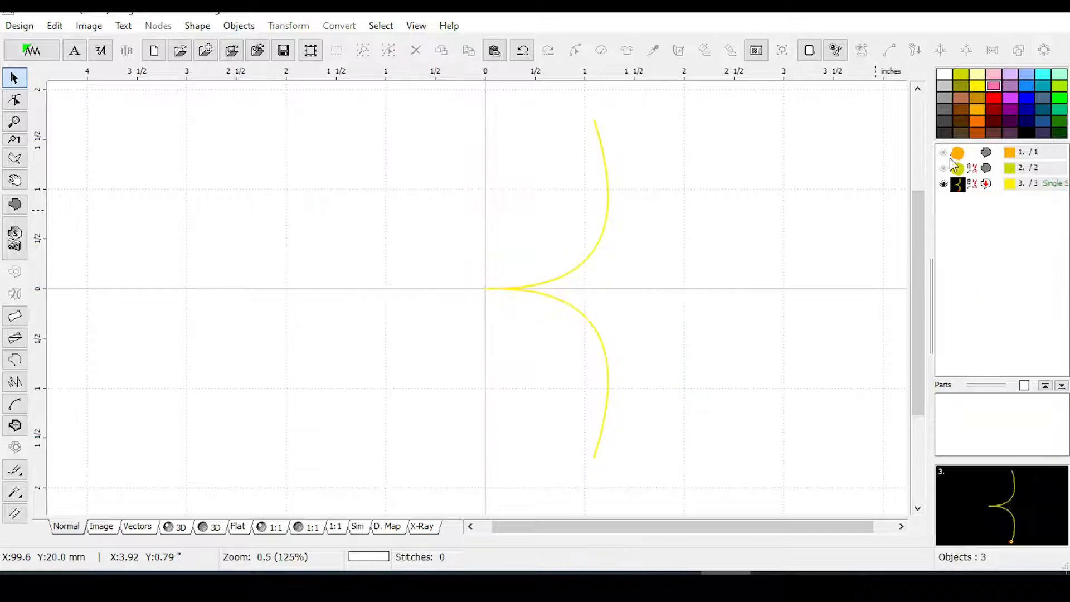
Convert the curved outline into a column 3.0 mm wide.
click(972, 184)
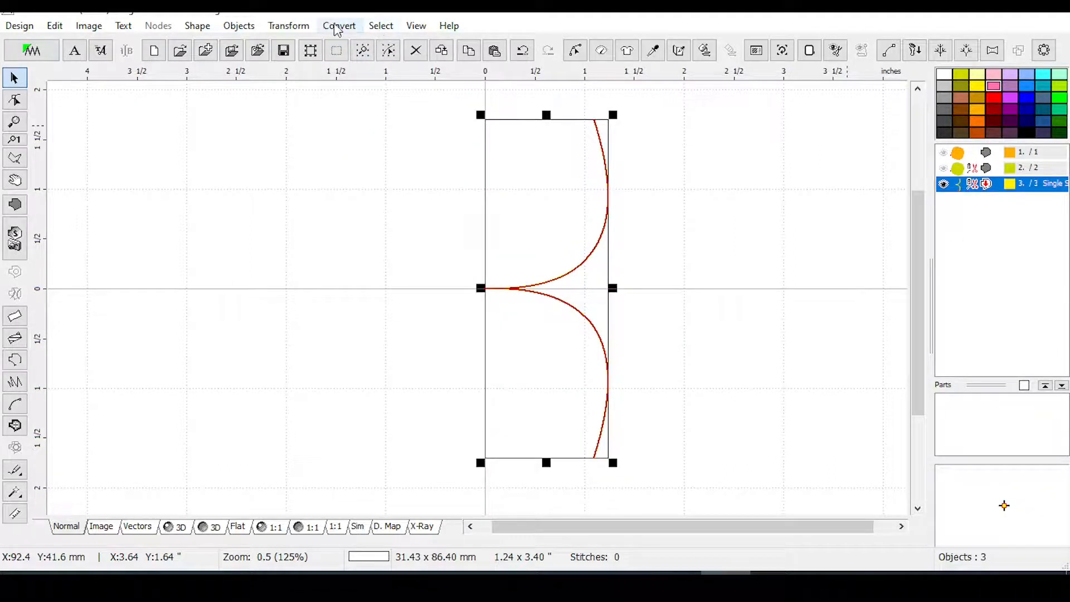
click(336, 26)
click(376, 83)
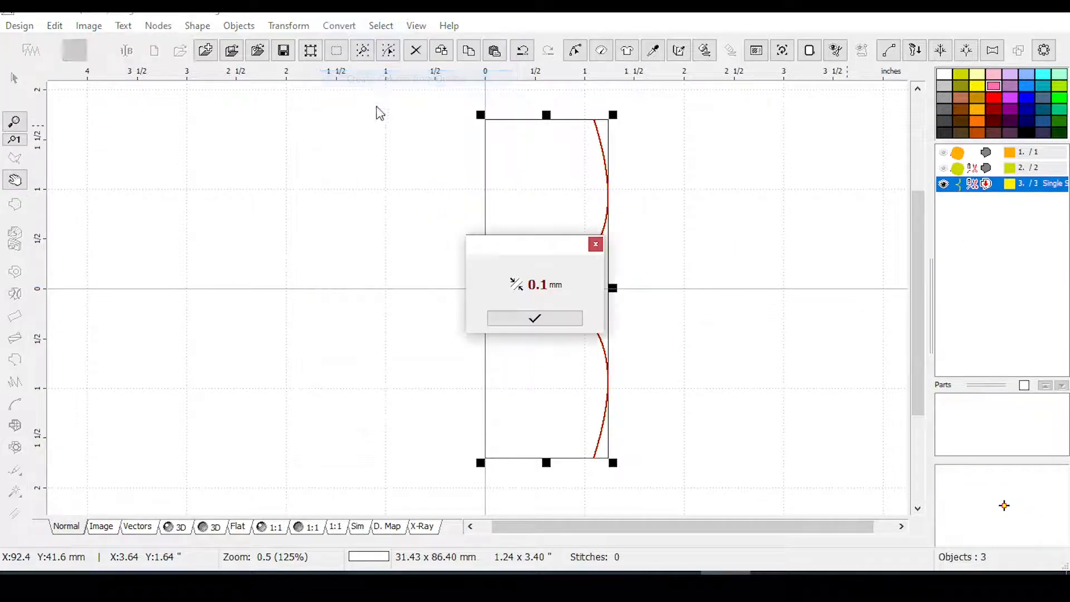
click(318, 159)
click(393, 160)
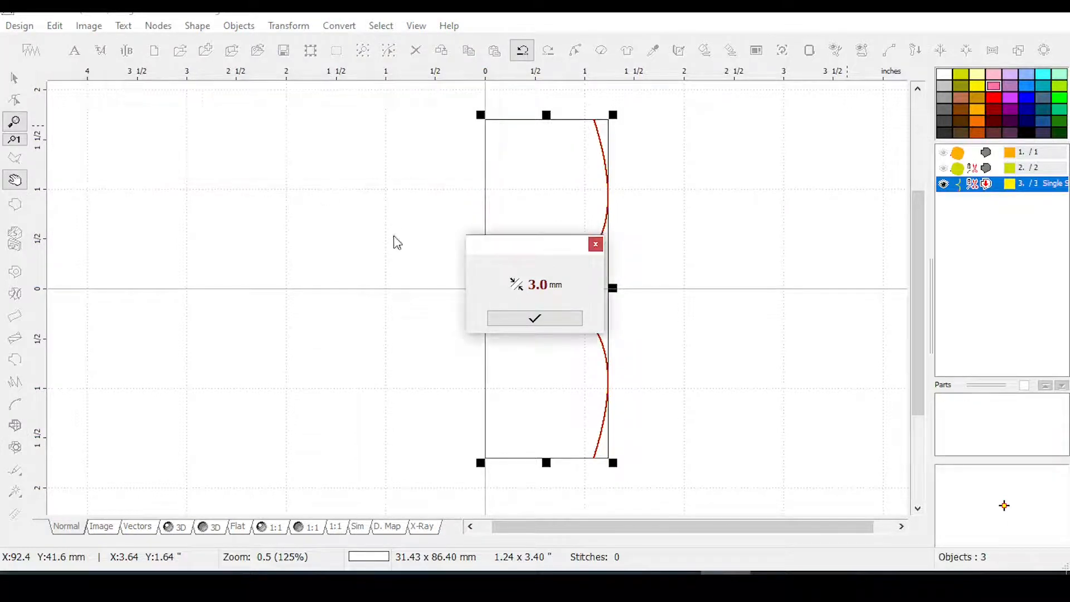
click(535, 318)
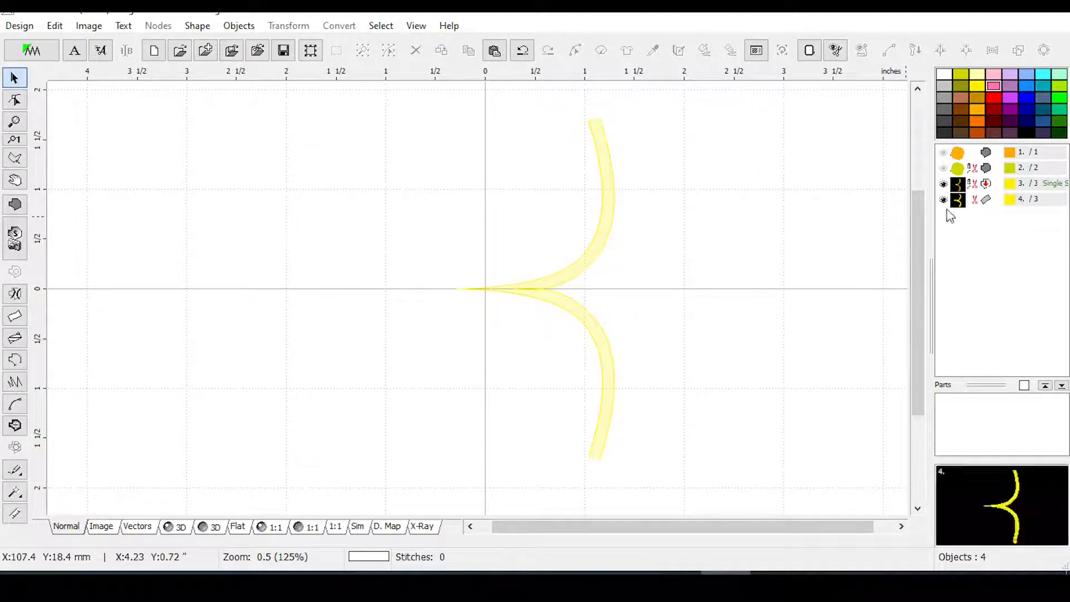
Show both circles and cut the curved column out of the large orange circle with Difference.
click(981, 202)
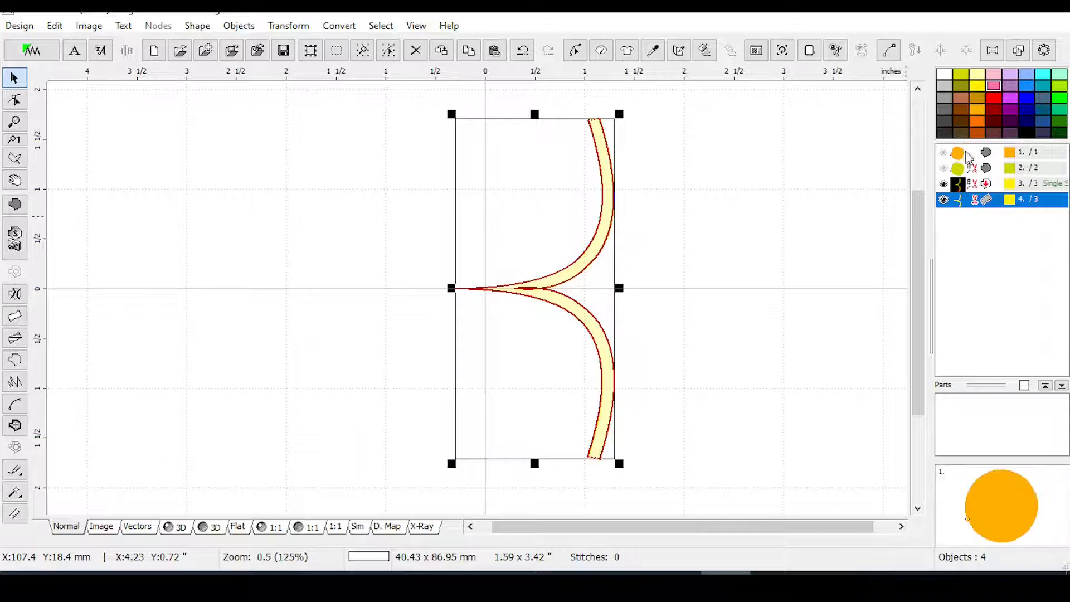
click(957, 155)
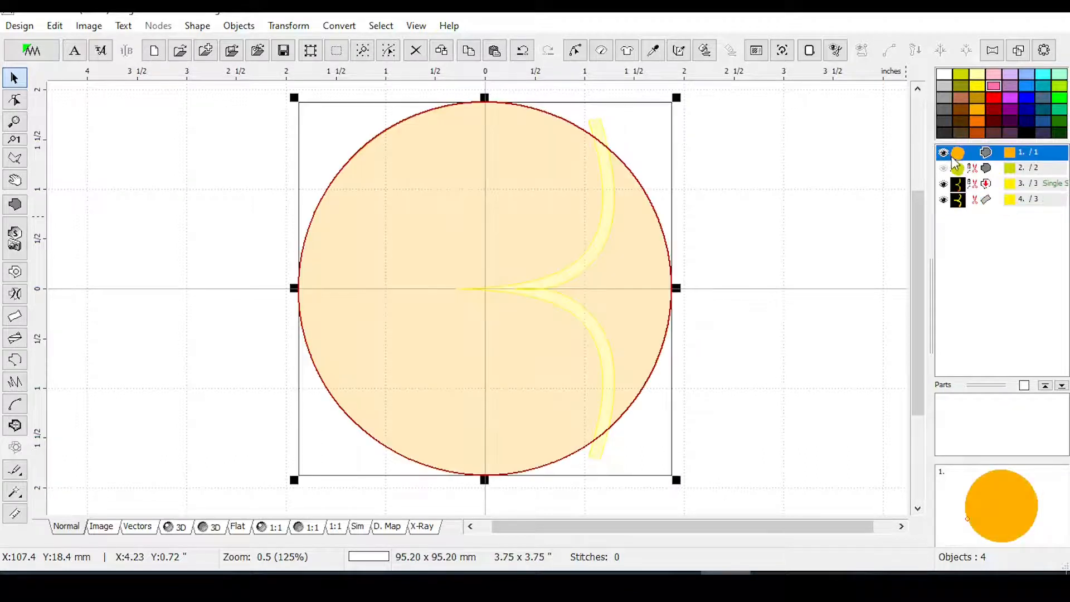
click(954, 170)
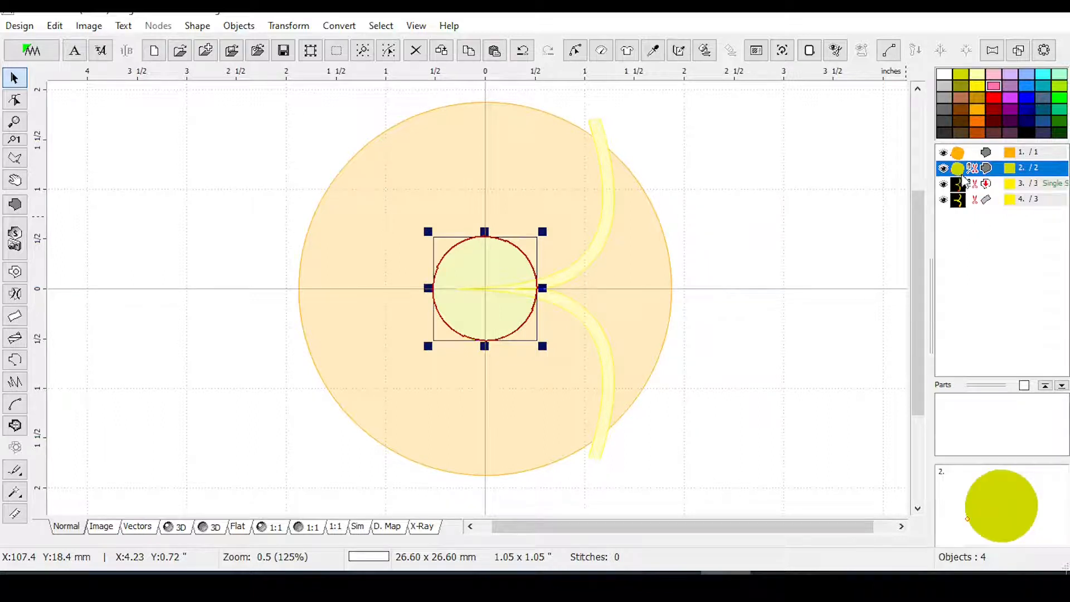
ctrl+click(984, 202)
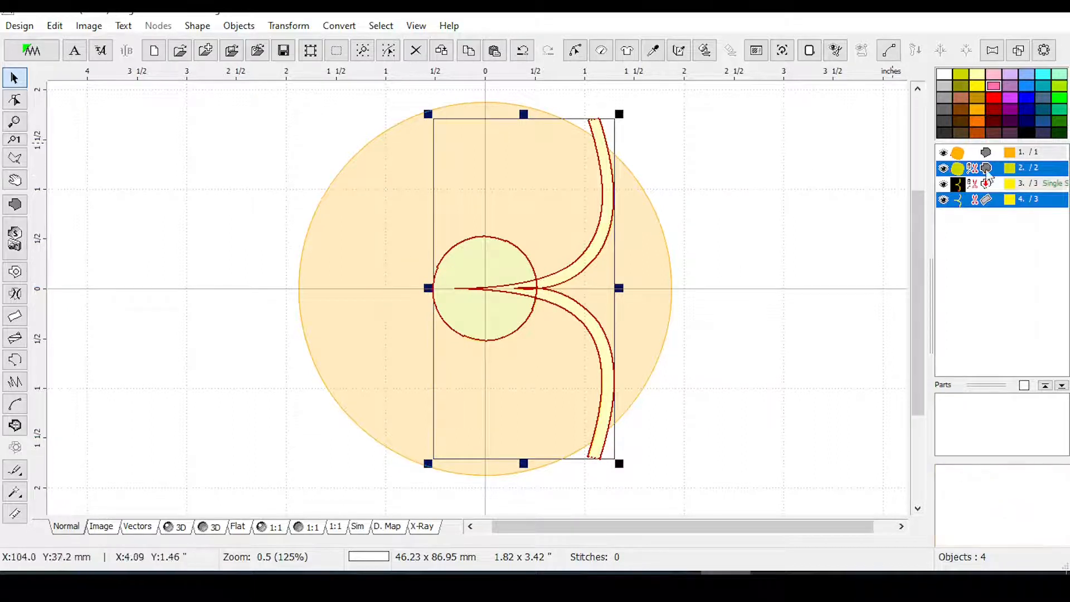
ctrl+click(969, 170)
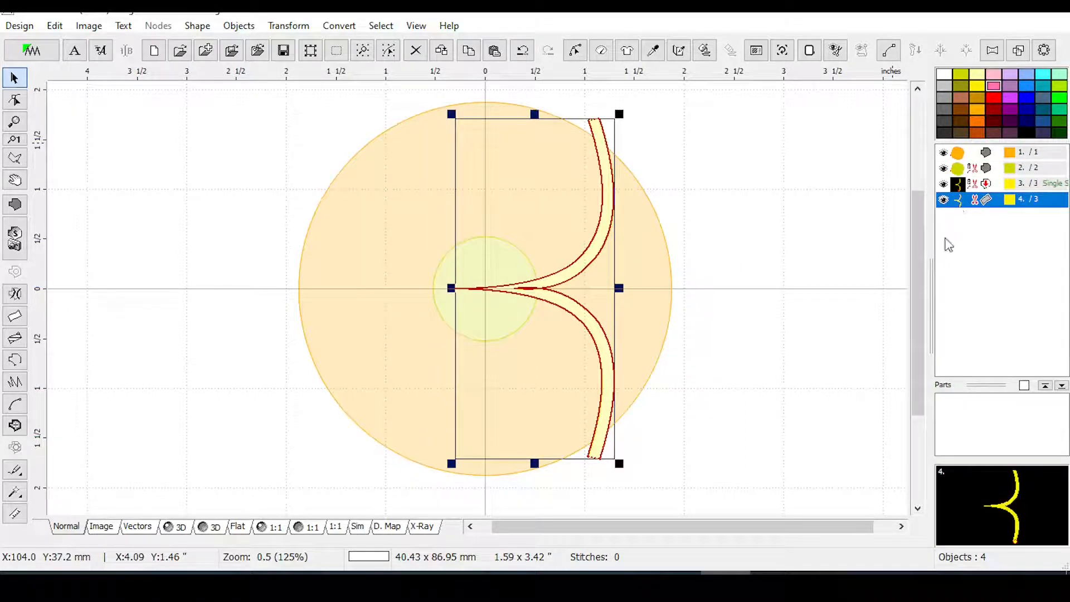
ctrl+click(959, 152)
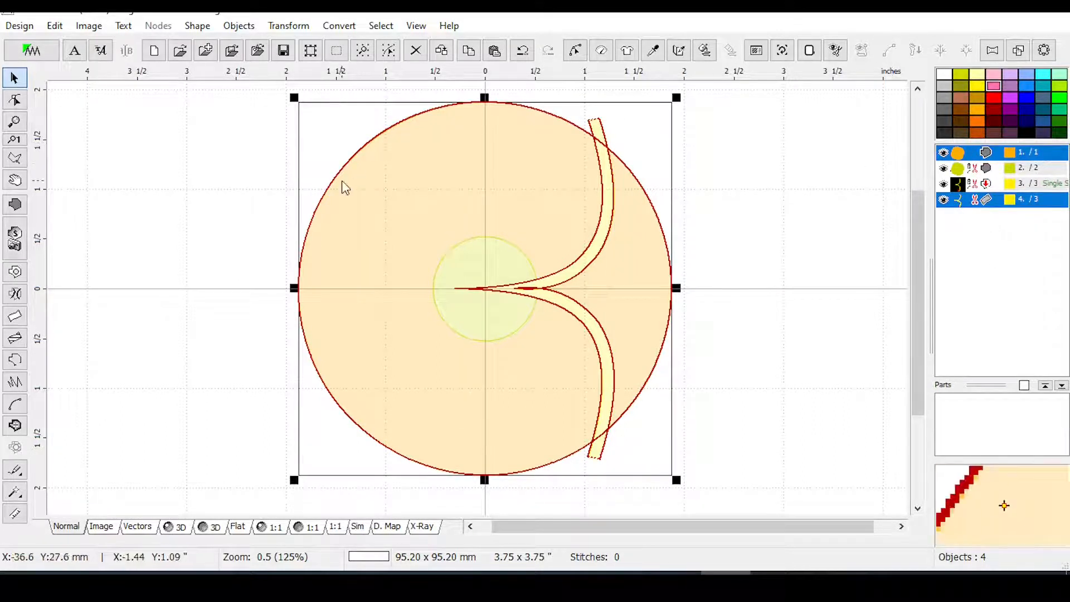
click(288, 25)
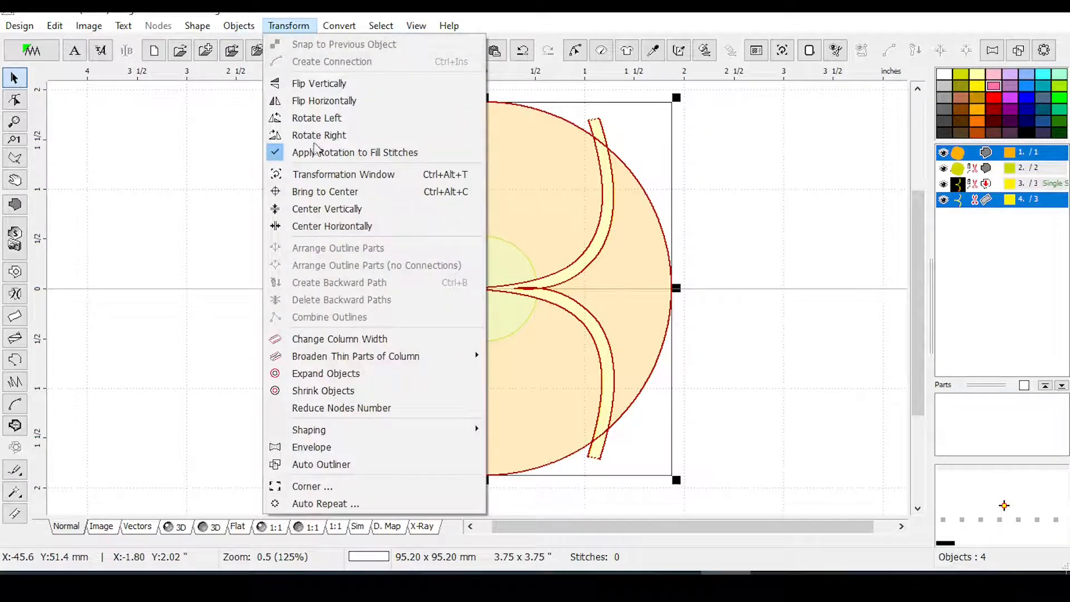
mouse_move(322, 433)
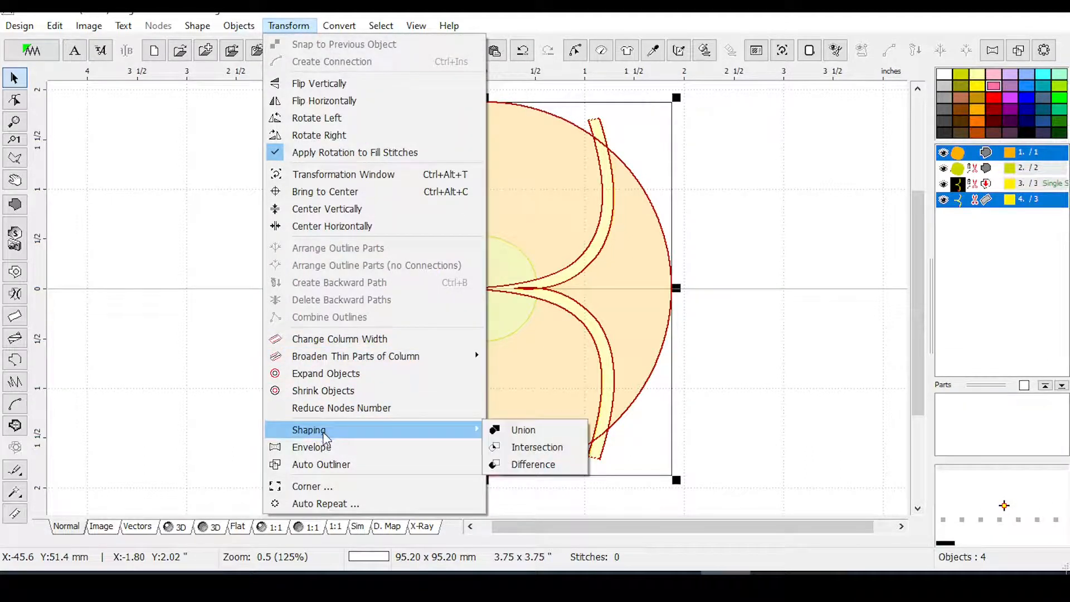
click(525, 466)
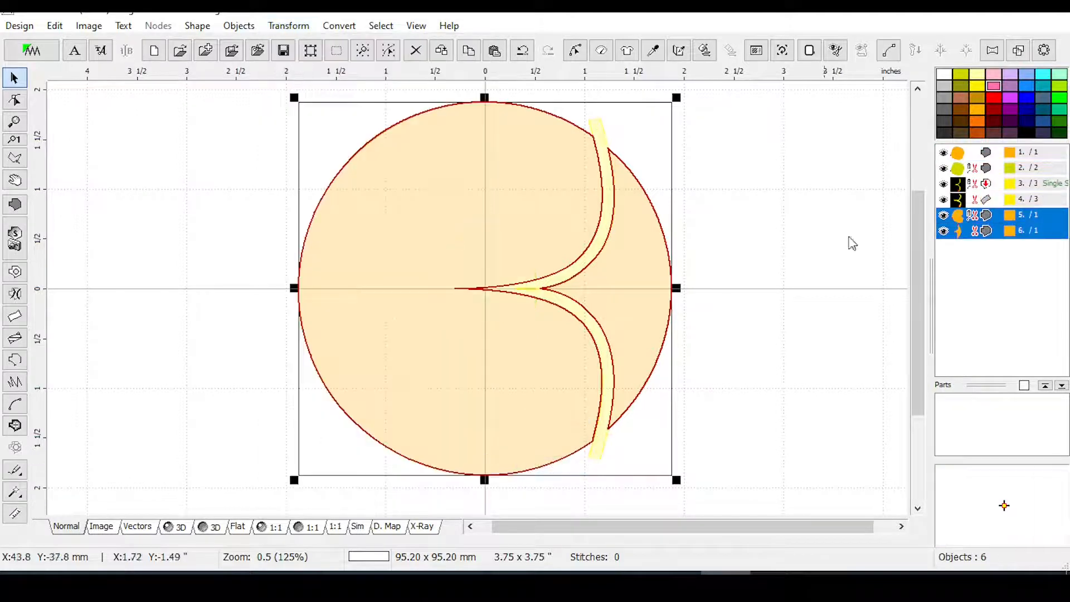
Hide both original circles, the curved outline and the column, leaving only the two cut orange pieces visible.
click(942, 152)
click(943, 168)
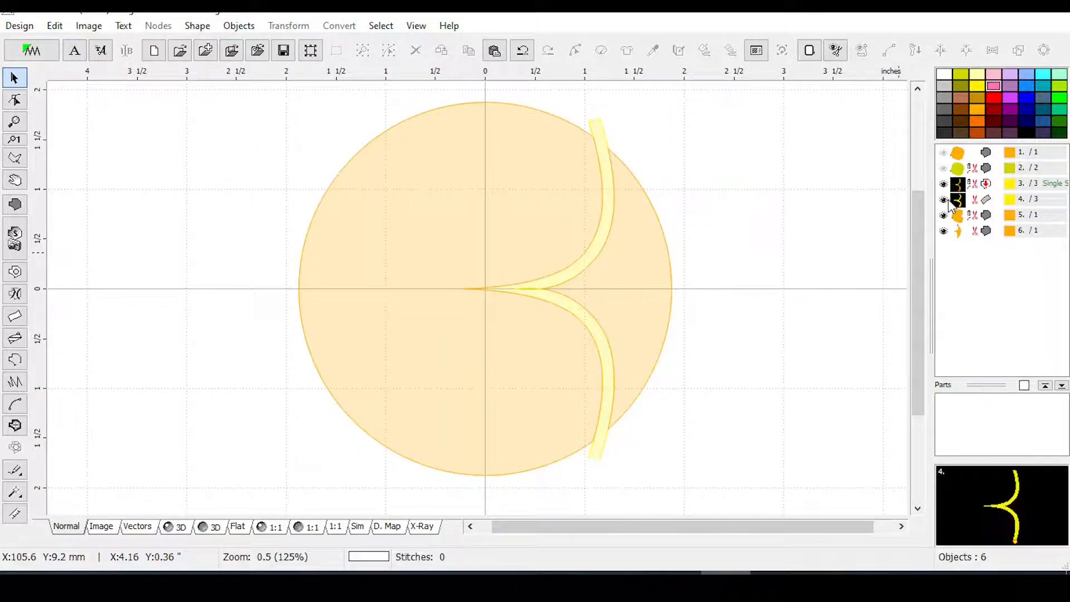
click(942, 183)
click(942, 199)
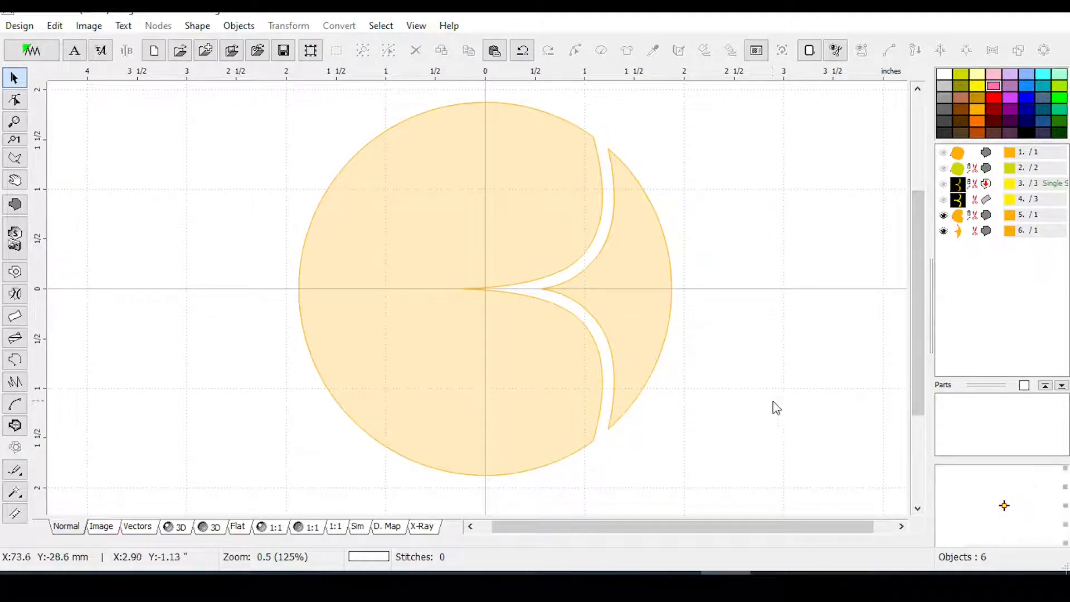
Give both cut orange pieces a Motif fill using the FRA_005 pattern.
click(980, 217)
shift+click(983, 234)
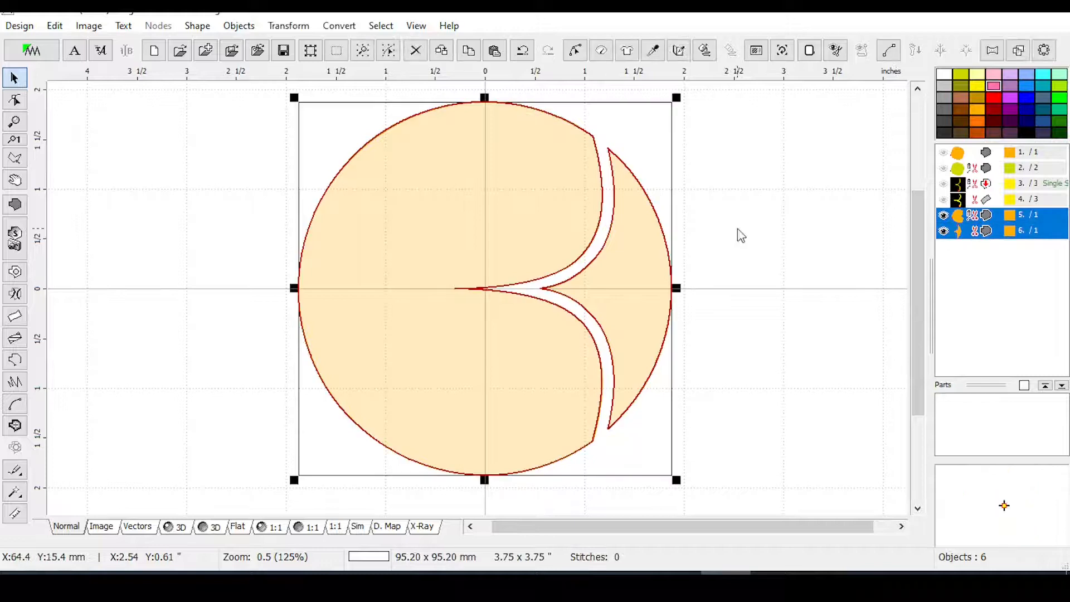
click(600, 50)
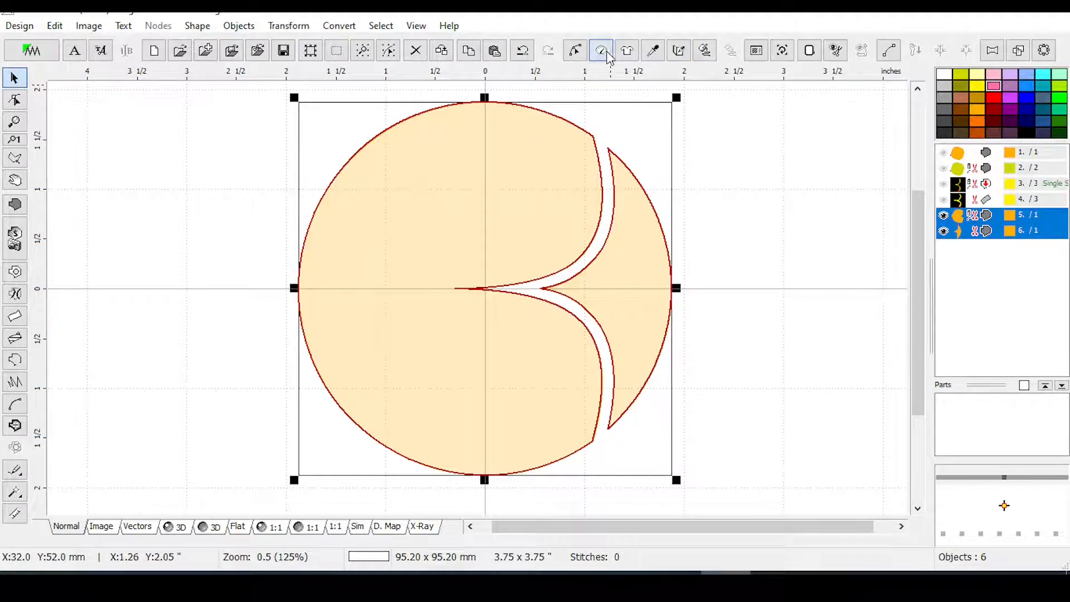
click(800, 156)
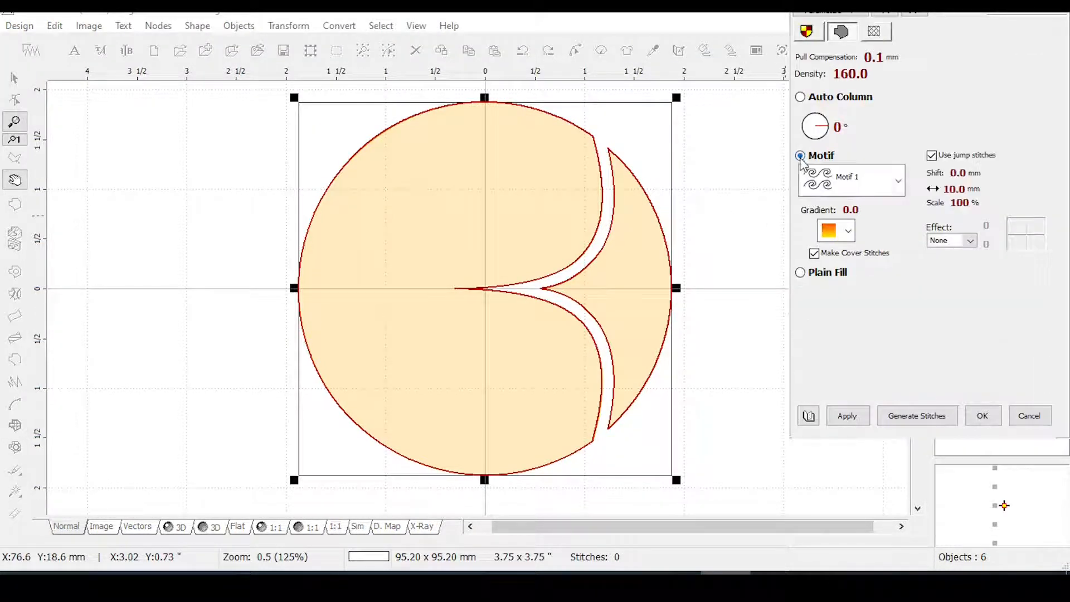
click(898, 181)
drag(898, 243, 917, 357)
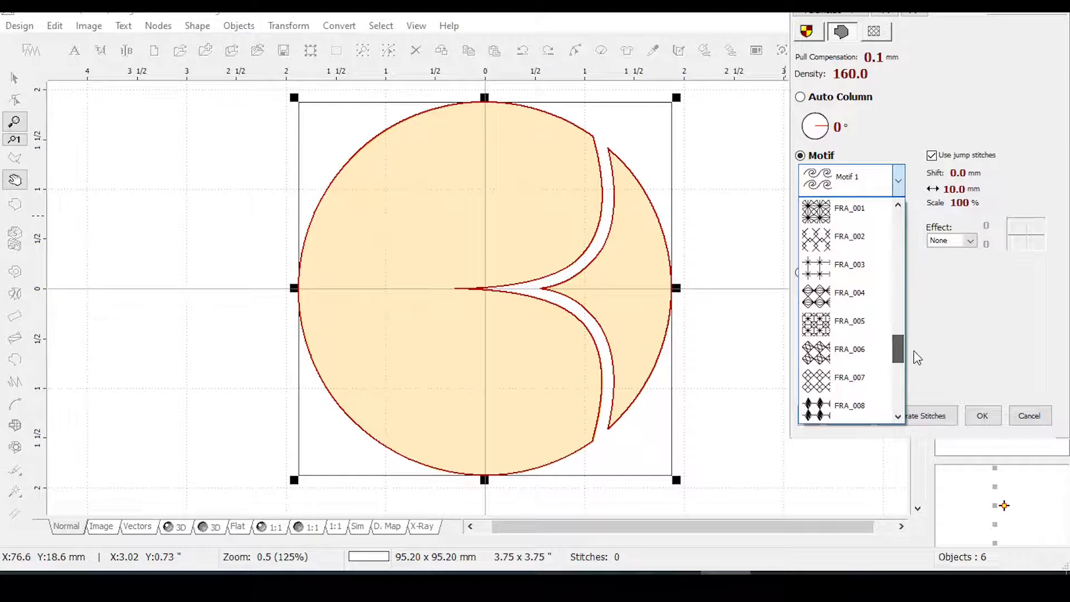
click(818, 323)
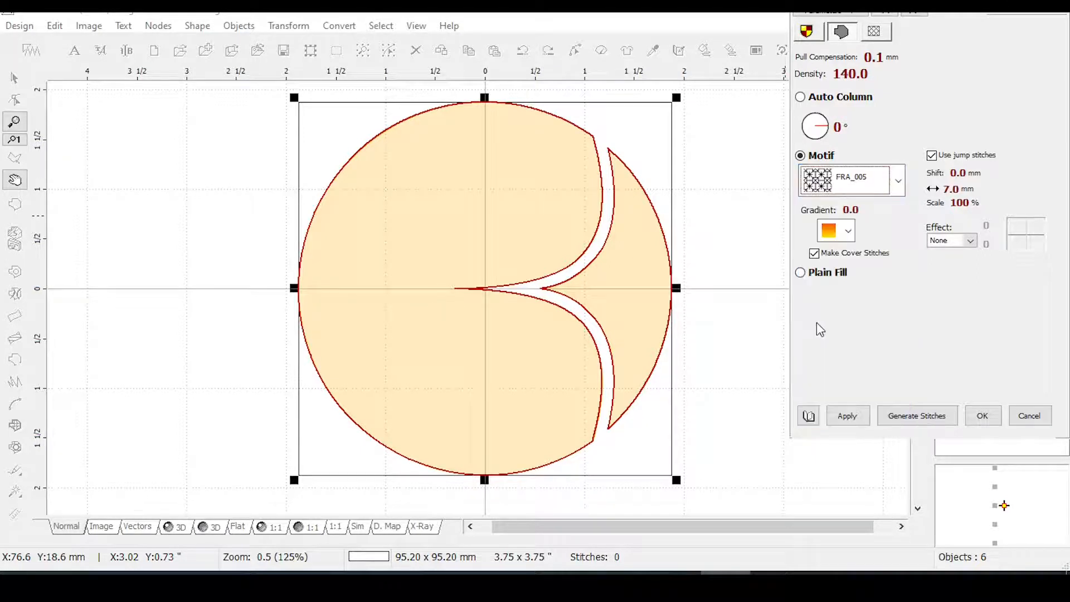
Set the motif fill's density to 100.0 and its width to 5.0 mm, and apply it to both pieces.
click(806, 75)
drag(150, 147, 100, 146)
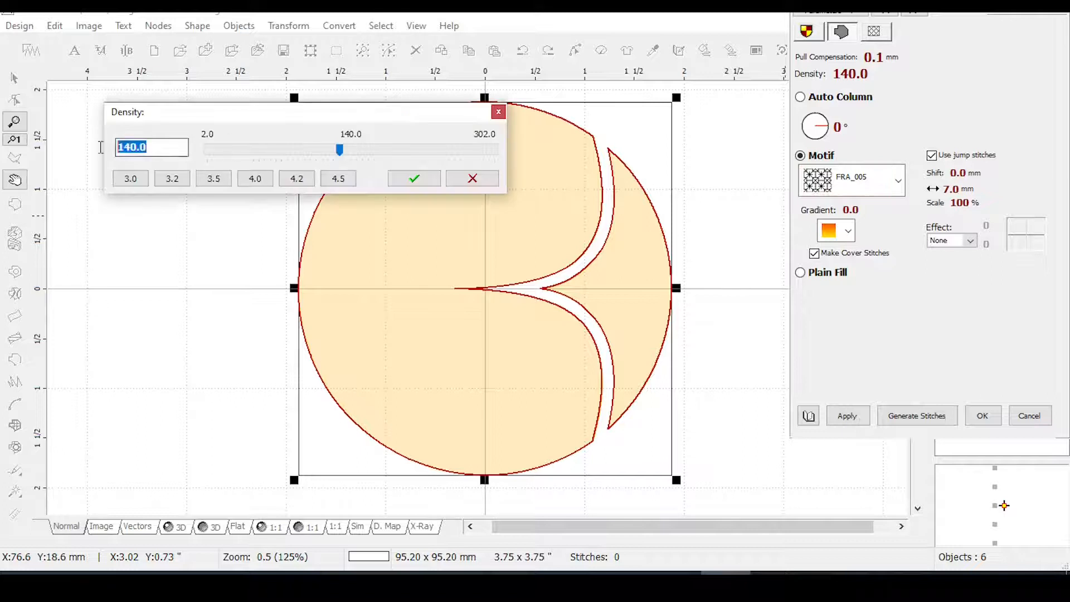
text(100)
click(414, 178)
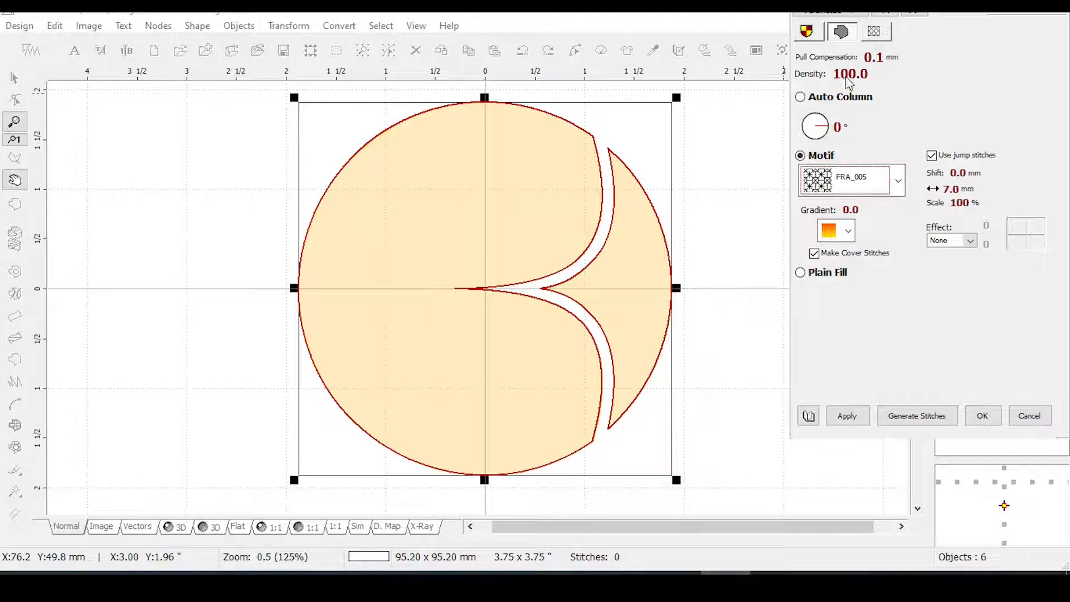
click(929, 189)
text(5)
click(434, 198)
click(846, 415)
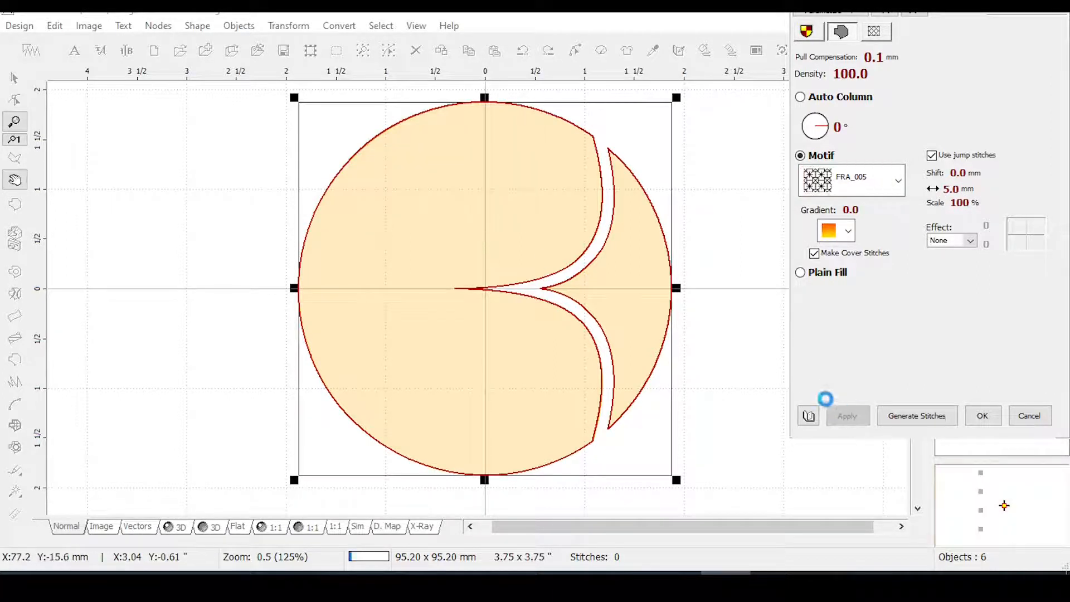
click(982, 415)
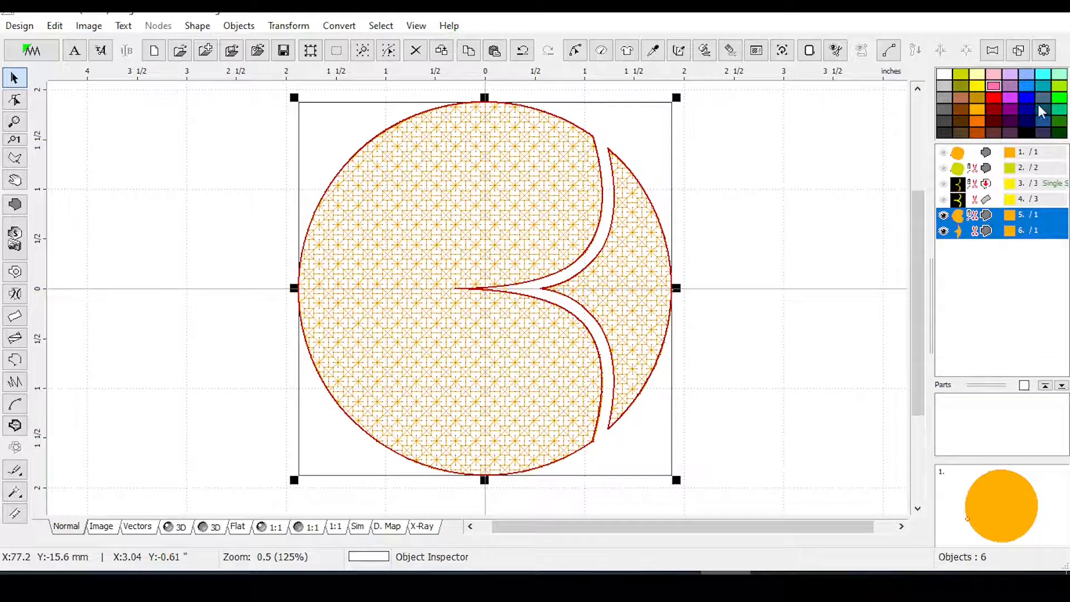
Recolor the smaller crescent-like piece green and create outlines from both filled pieces.
ctrl+click(1020, 229)
drag(1060, 108, 1015, 232)
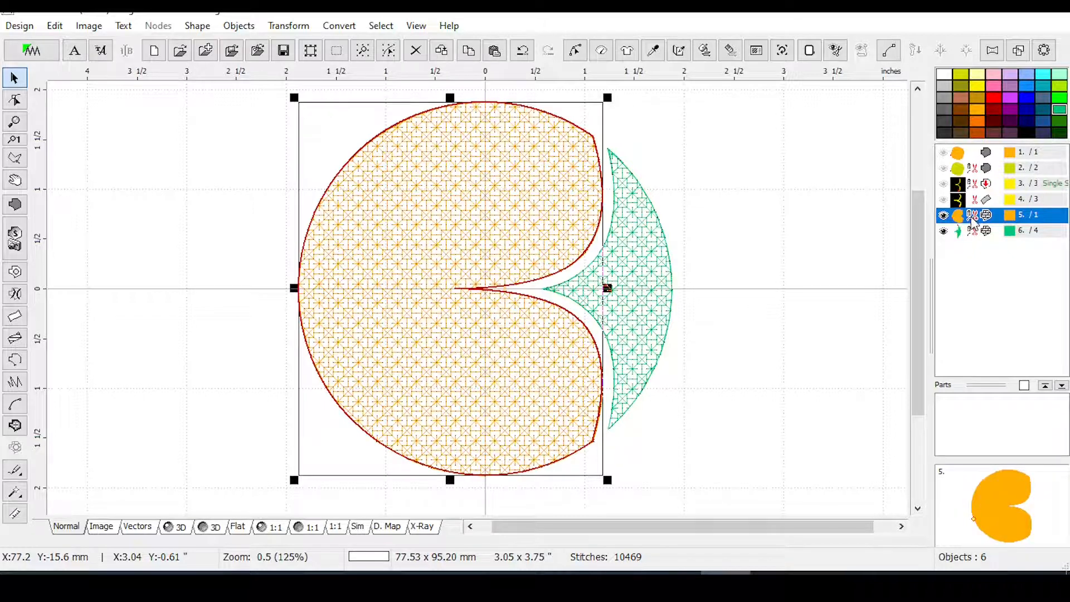
ctrl+click(986, 230)
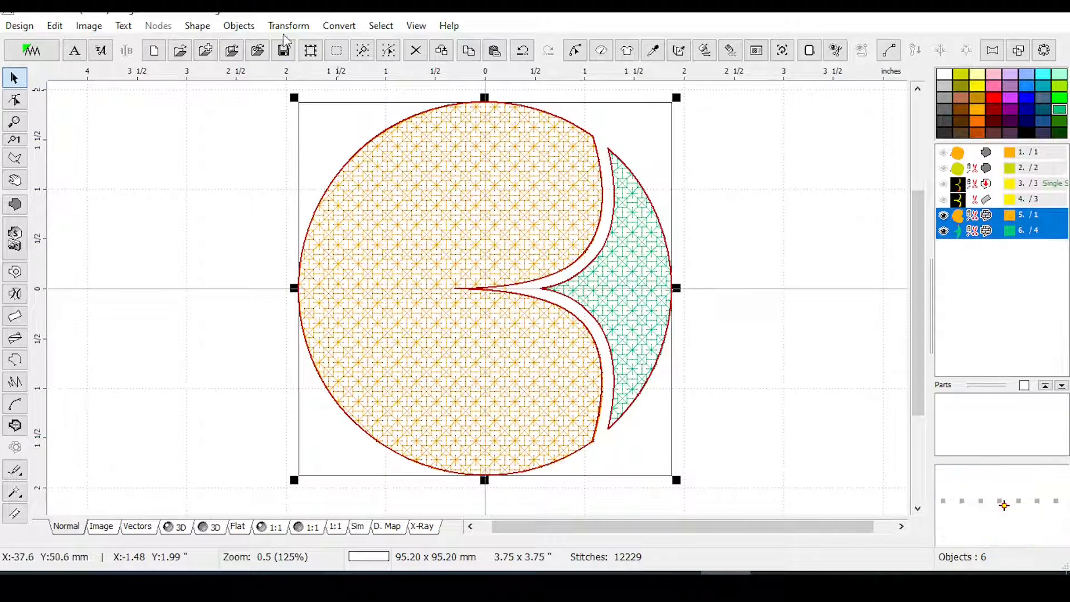
click(336, 28)
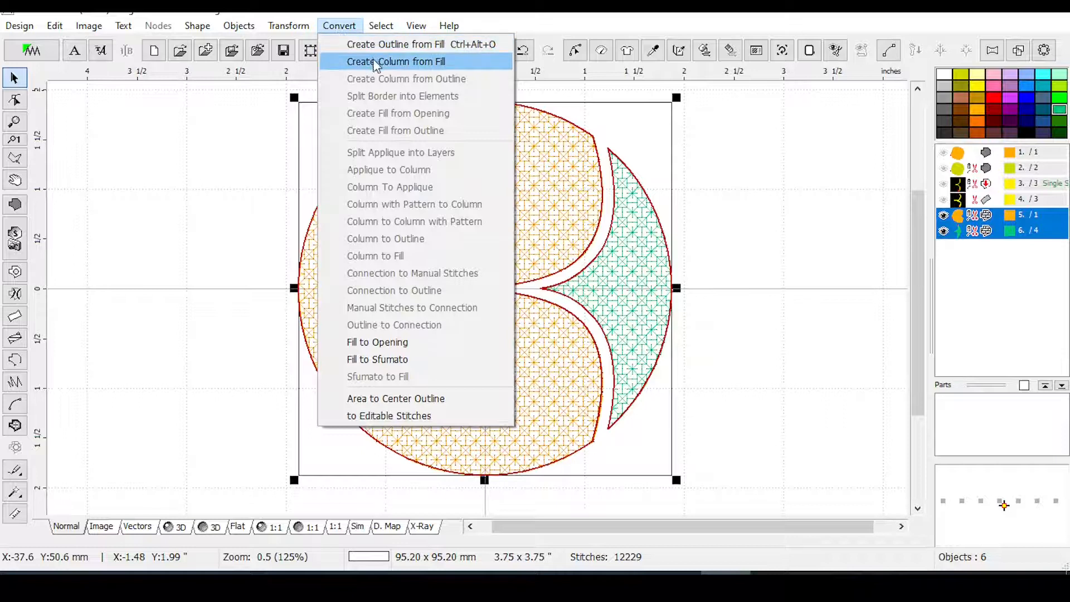
click(371, 44)
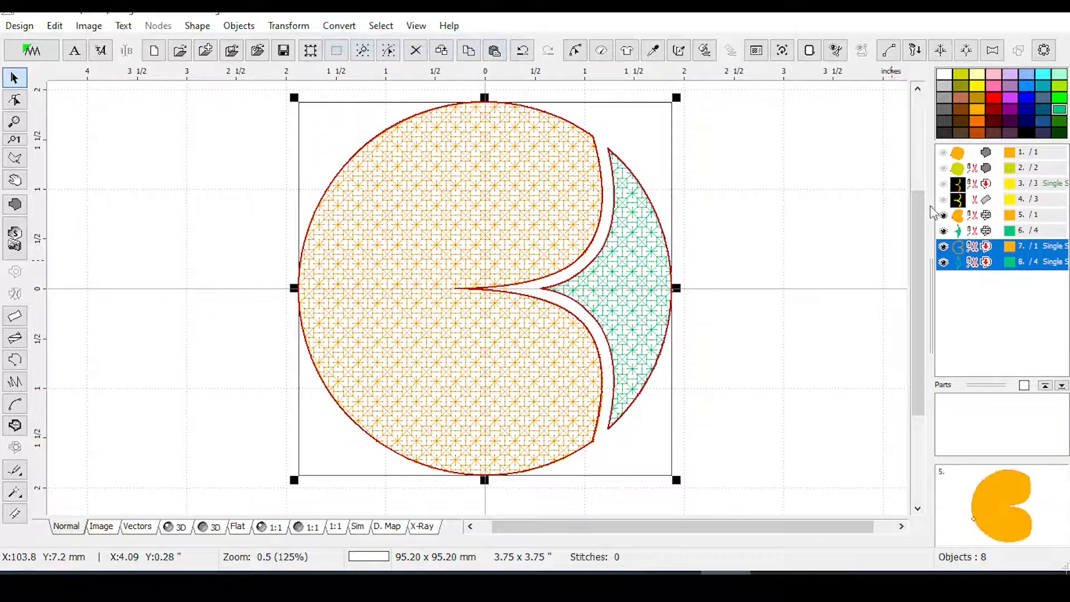
Open the parameters of the two new outlines and bring up the user sample editor for outline samples.
click(603, 52)
click(905, 146)
scroll(873, 184, up, 2)
click(941, 114)
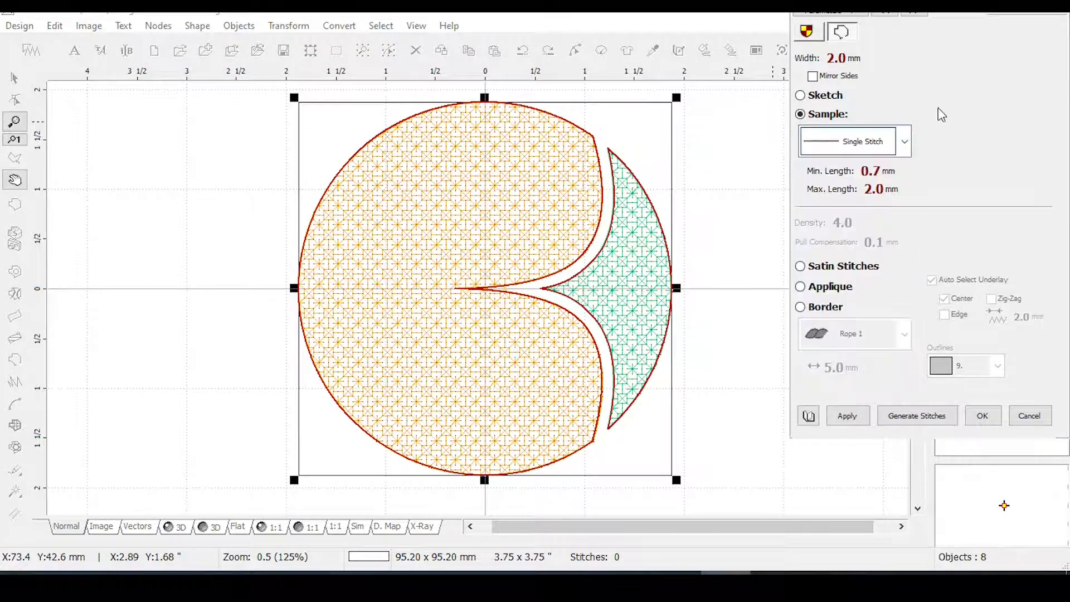
click(851, 15)
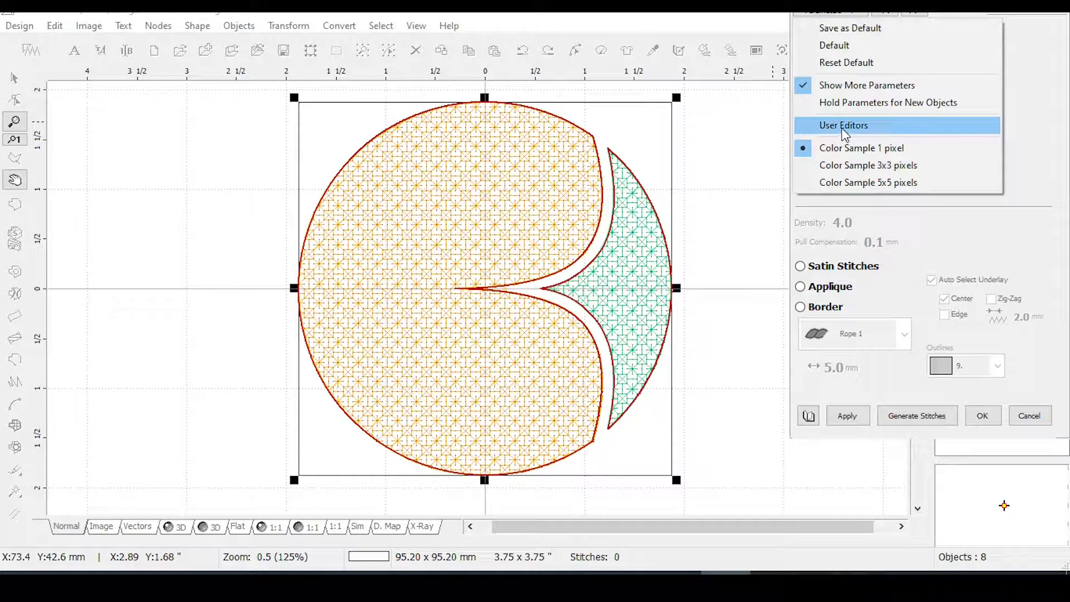
click(855, 16)
click(857, 16)
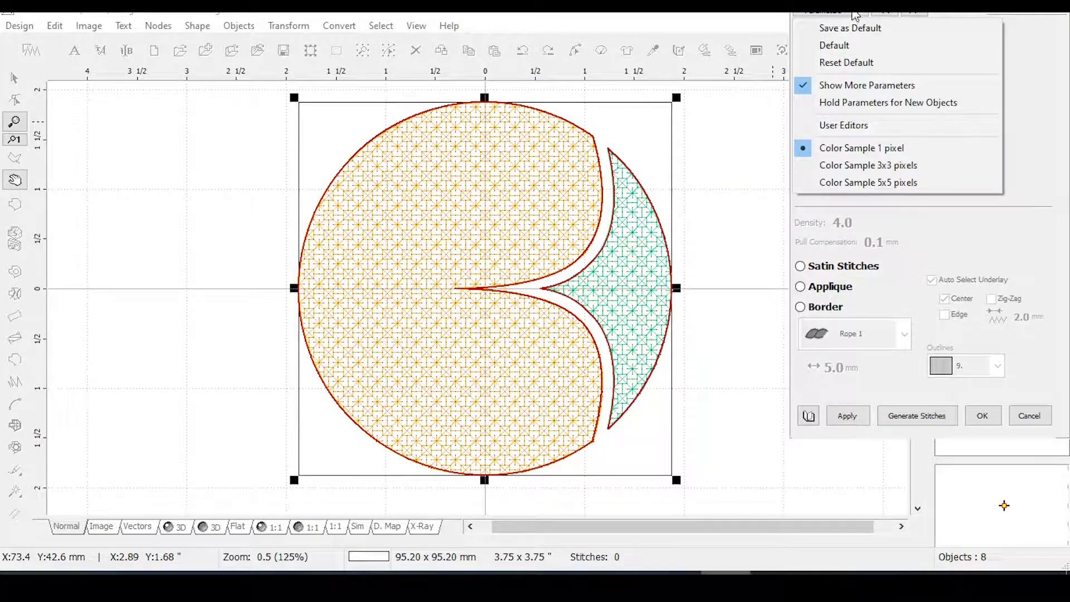
click(844, 125)
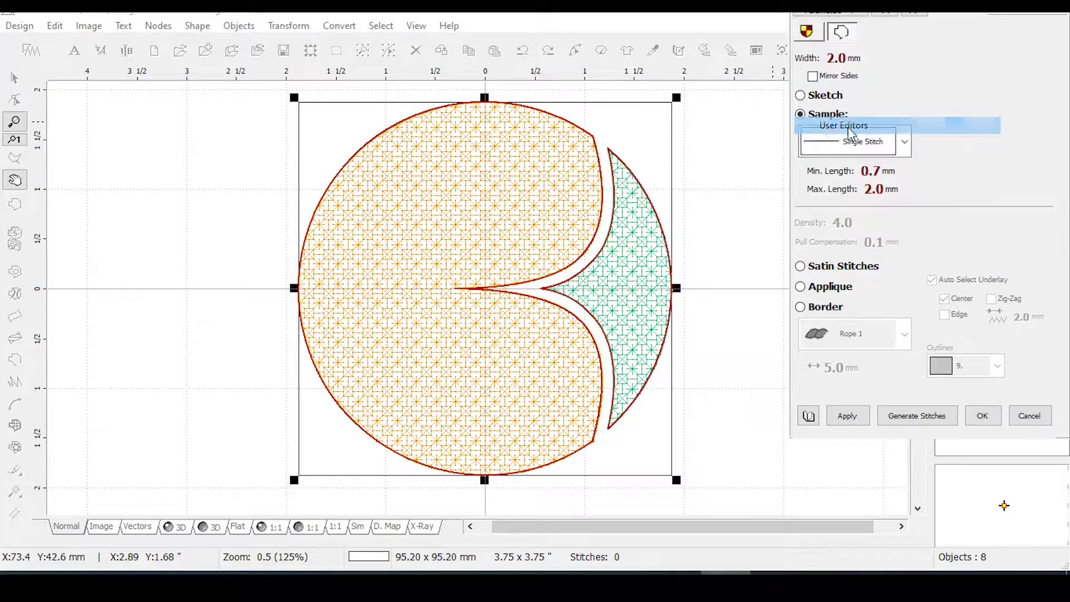
click(304, 61)
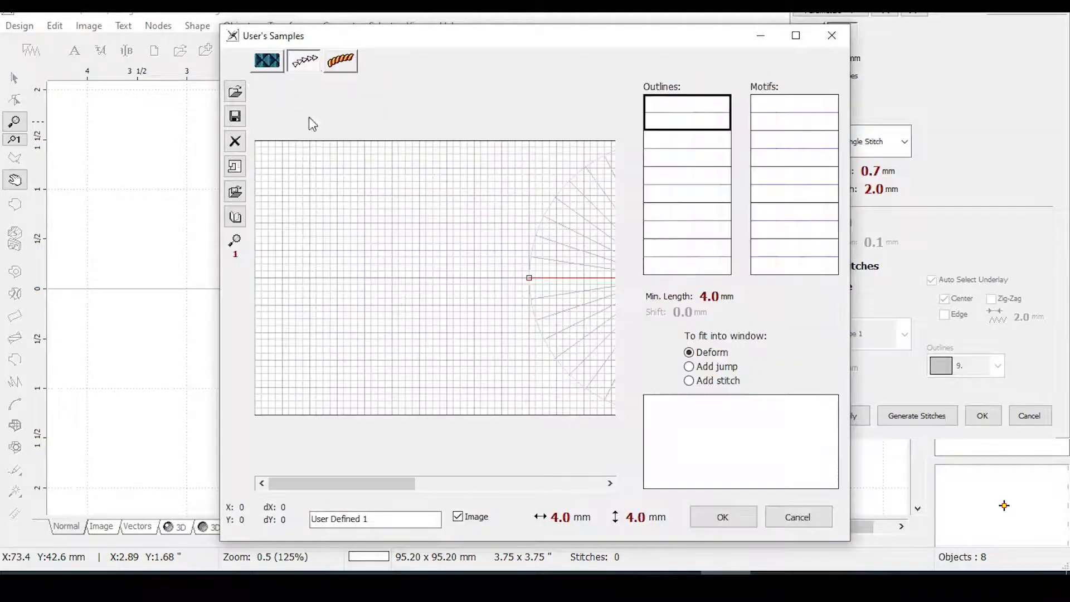
Load the outline sample BckStHatThck.esm from the Favorite Outlines folder in Embird Esm Files, under EsmOutlines.
click(235, 92)
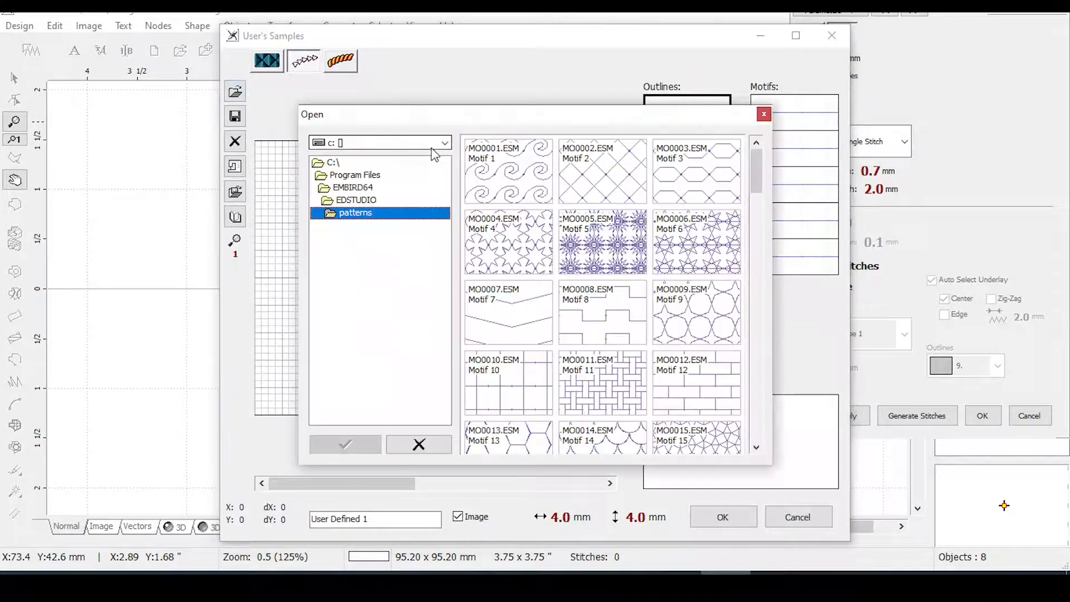
double_click(333, 163)
click(344, 226)
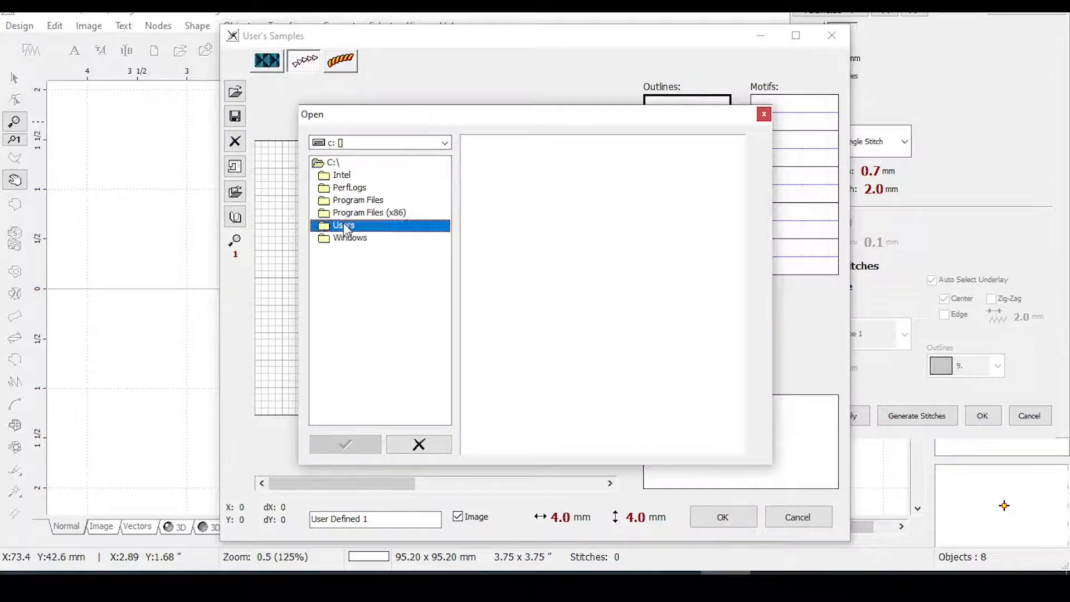
double_click(345, 226)
click(343, 202)
double_click(344, 203)
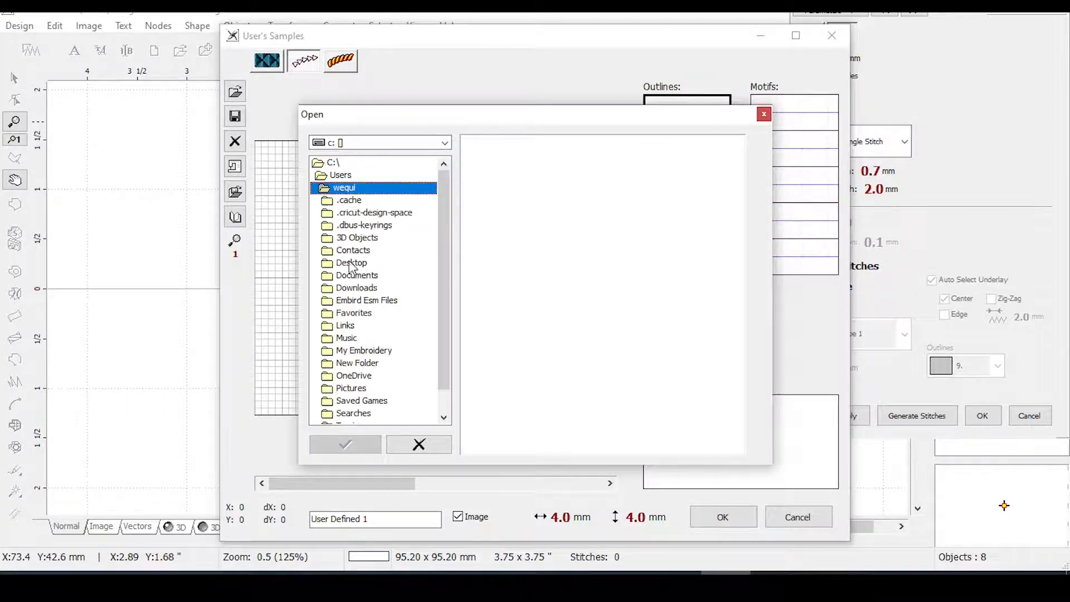
double_click(369, 301)
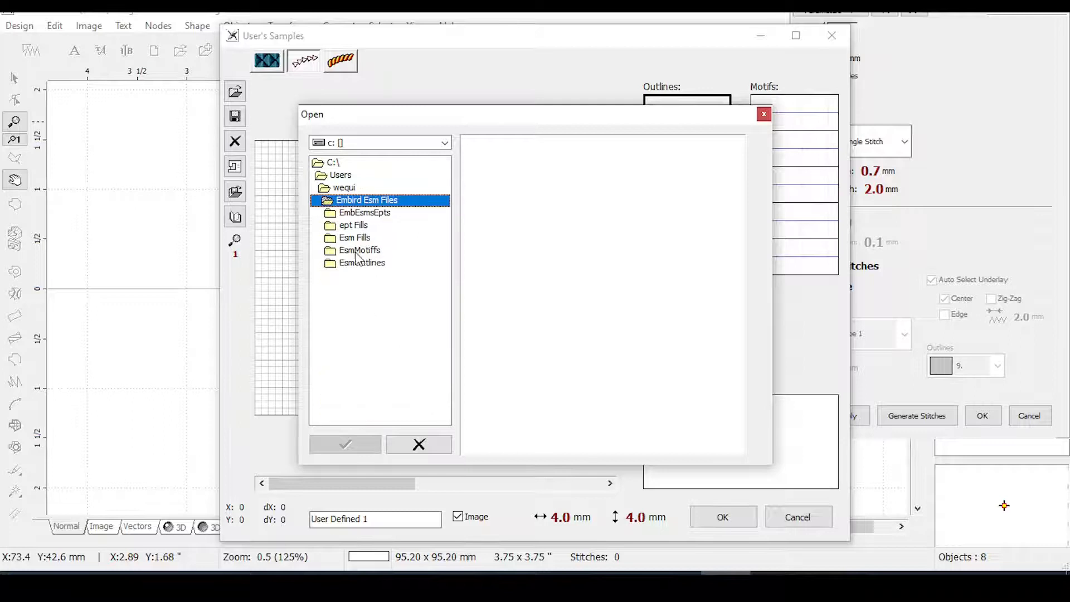
double_click(367, 272)
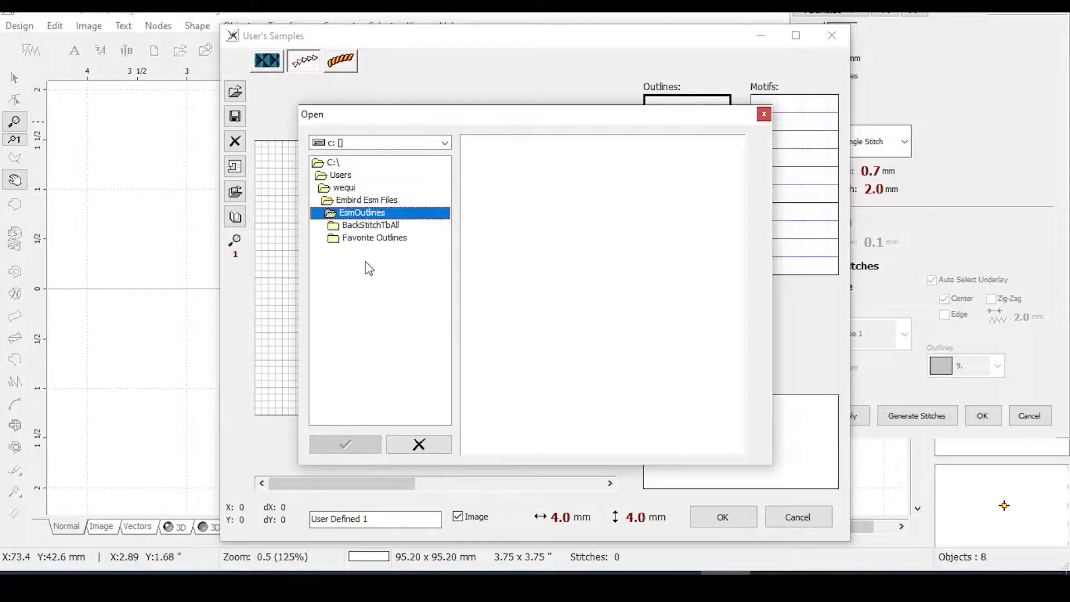
double_click(382, 240)
drag(757, 193, 758, 249)
click(663, 327)
click(345, 444)
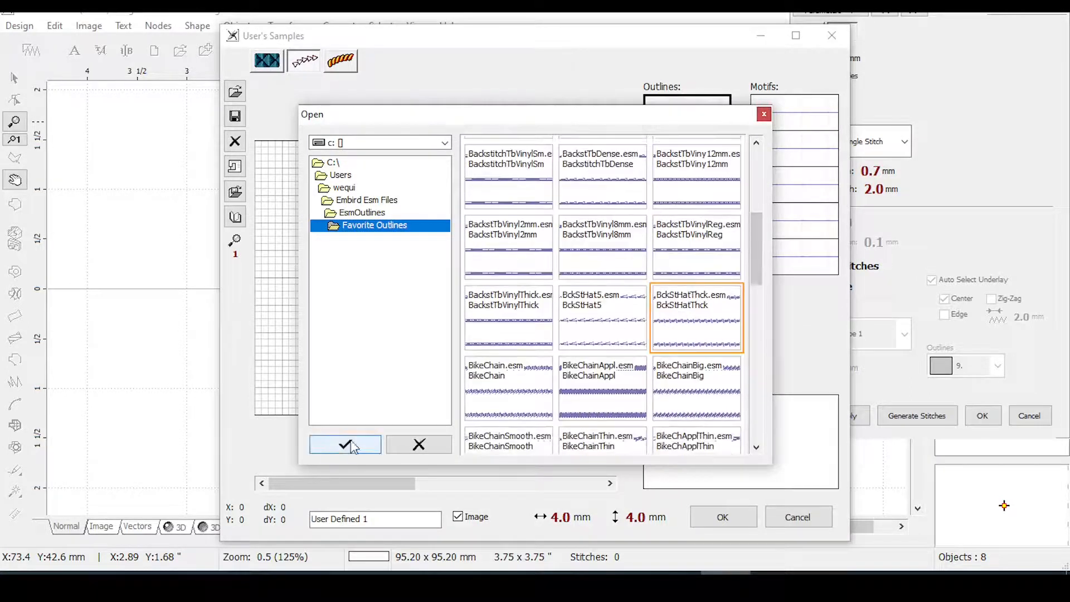
Load the outline sample BikeChainBig.esm from the Favorite Outlines folder into the second outline sample slot.
click(698, 146)
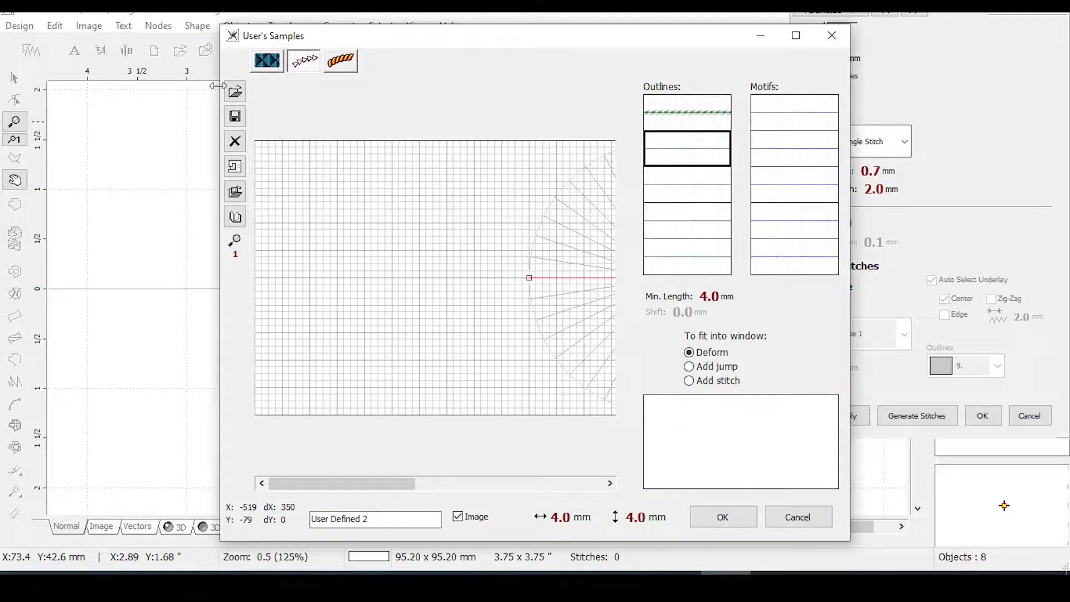
click(234, 91)
drag(752, 189, 754, 301)
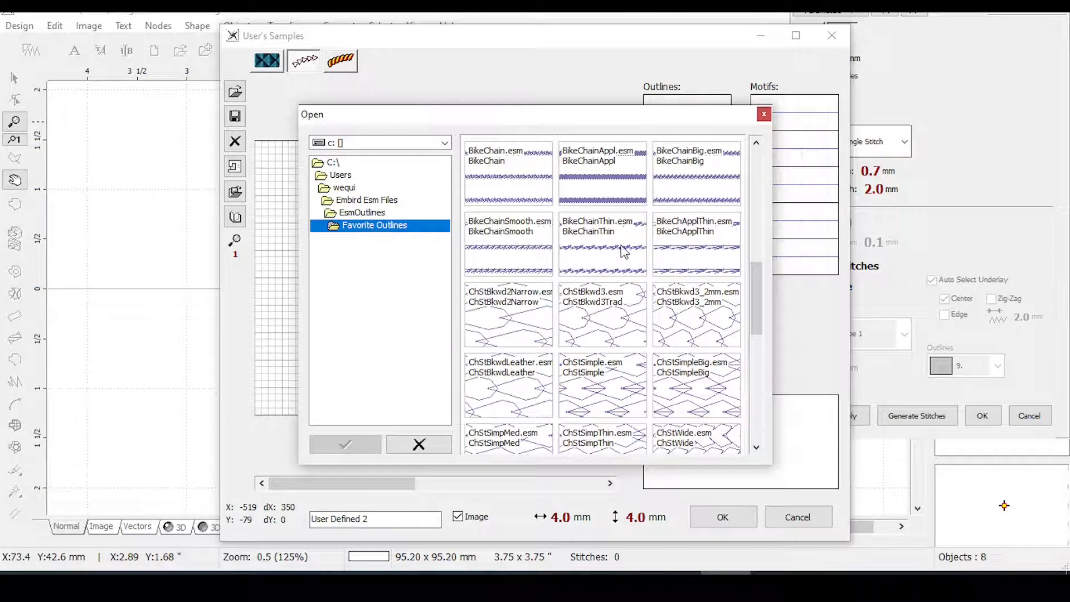
click(704, 188)
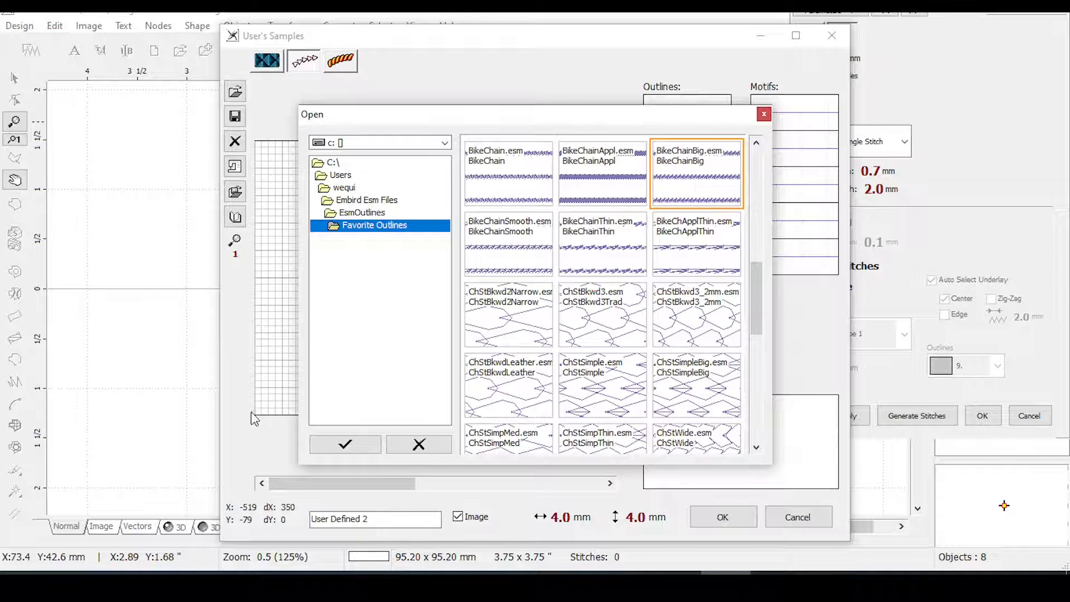
click(346, 444)
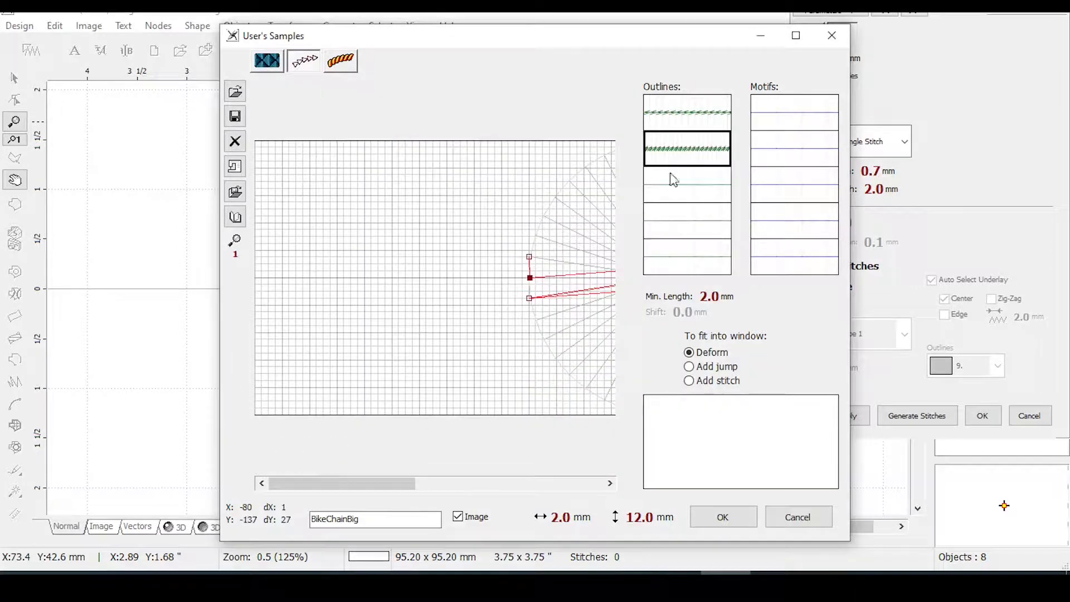
Load FlamesBig.esm from Favorite Outlines into the third outline sample slot and accept the user samples.
click(686, 191)
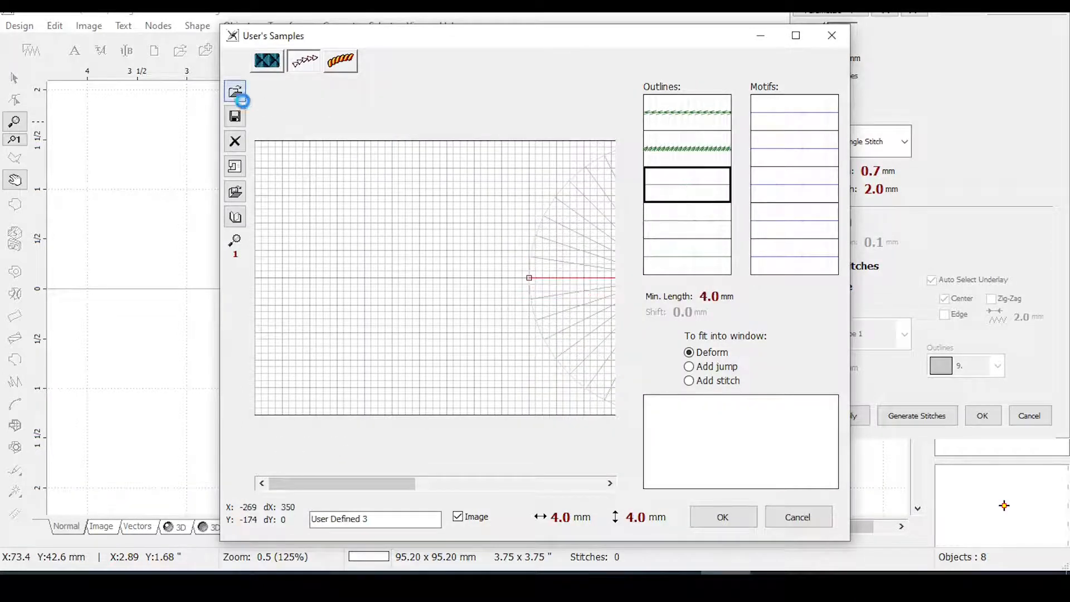
click(235, 92)
drag(747, 187, 761, 373)
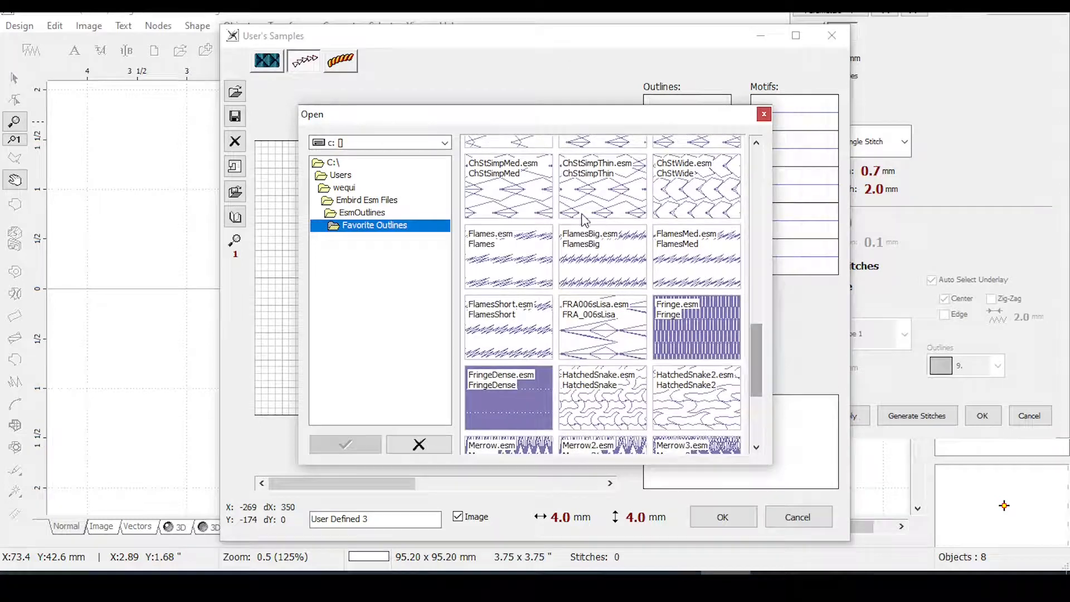
click(600, 274)
click(344, 446)
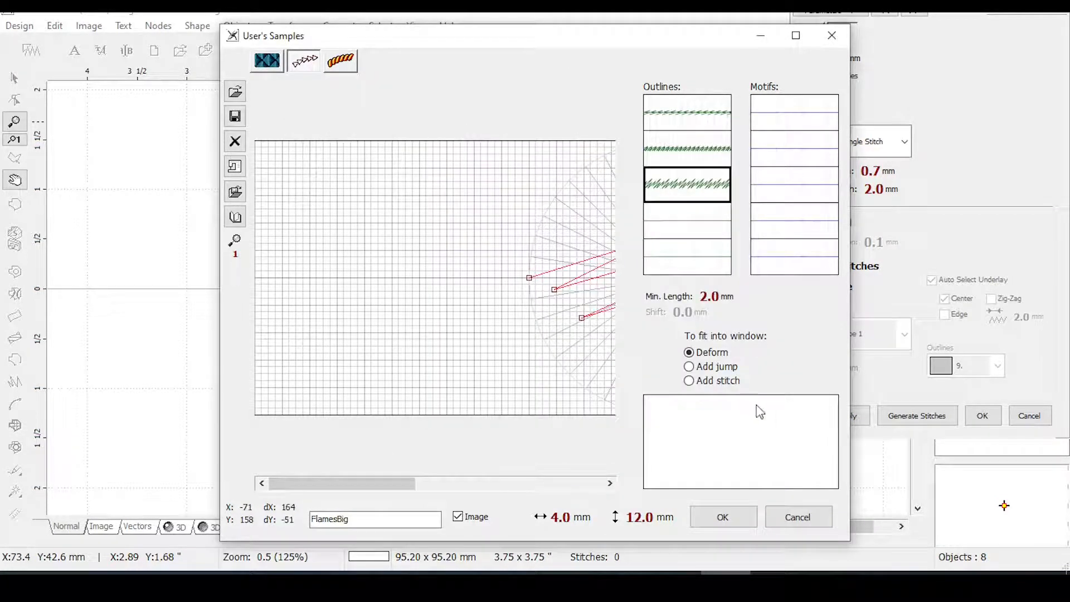
click(723, 515)
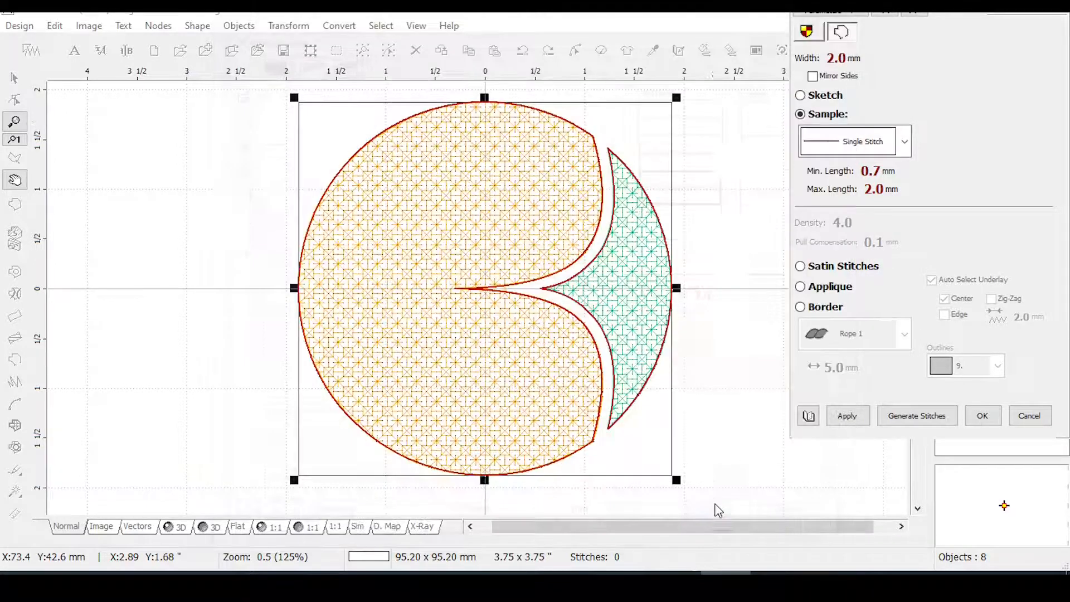
Apply the BckStHatThck sample to both outlines, accept the parameters, and show the design in 3D.
click(905, 146)
scroll(869, 184, up, 2)
click(865, 169)
click(830, 419)
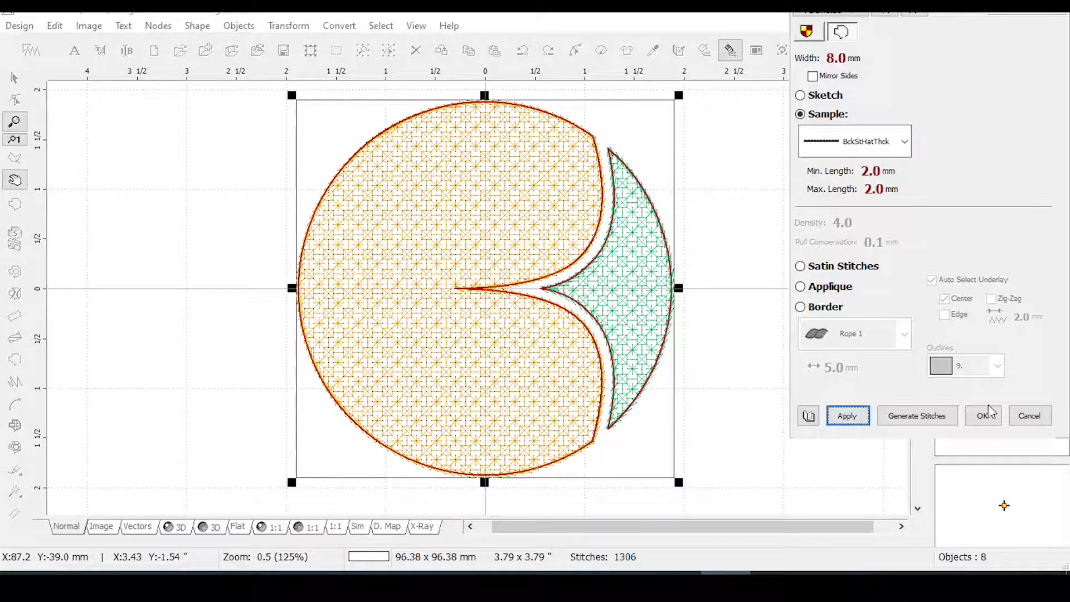
click(983, 415)
click(174, 526)
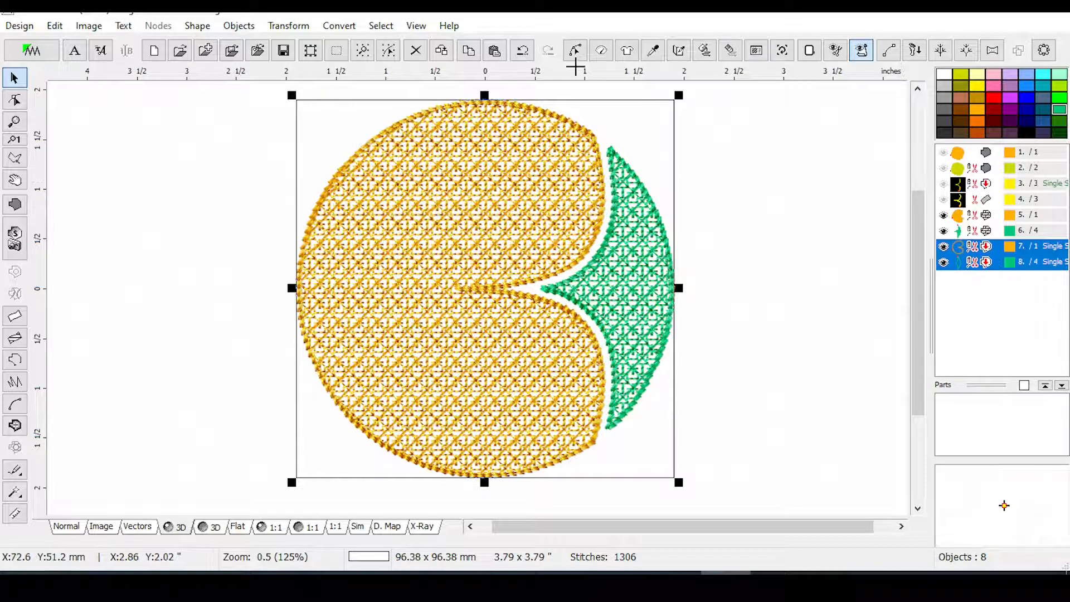
Reopen the parameters of the two outlines, inspect their stitches up close, and apply the BikeChainBig sample instead.
click(602, 51)
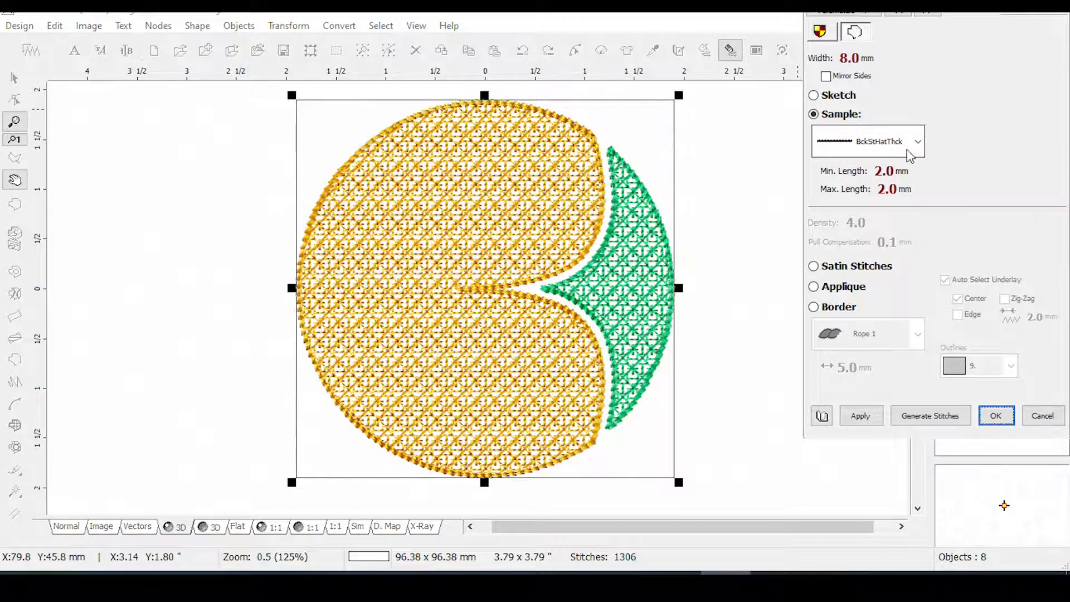
scroll(686, 326, up, 2)
scroll(591, 357, up, 1)
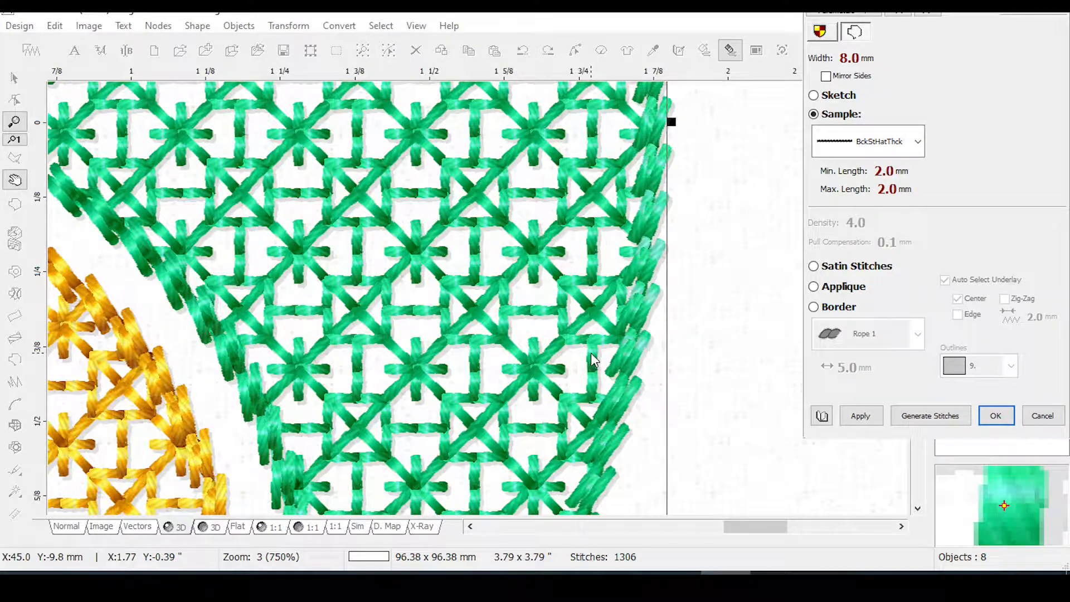
scroll(592, 355, down, 3)
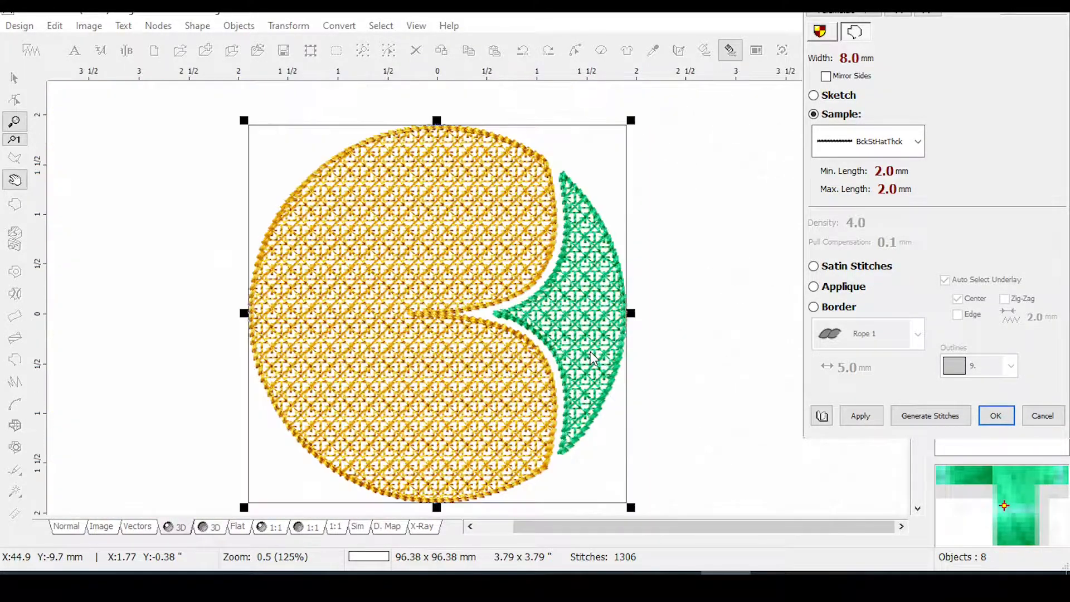
click(917, 141)
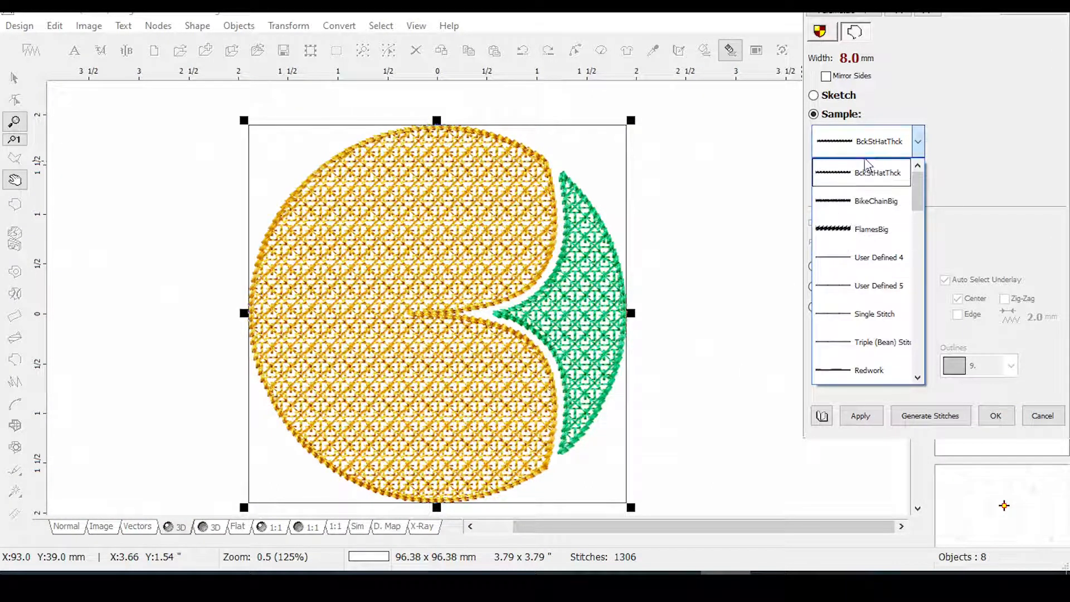
click(876, 201)
click(861, 417)
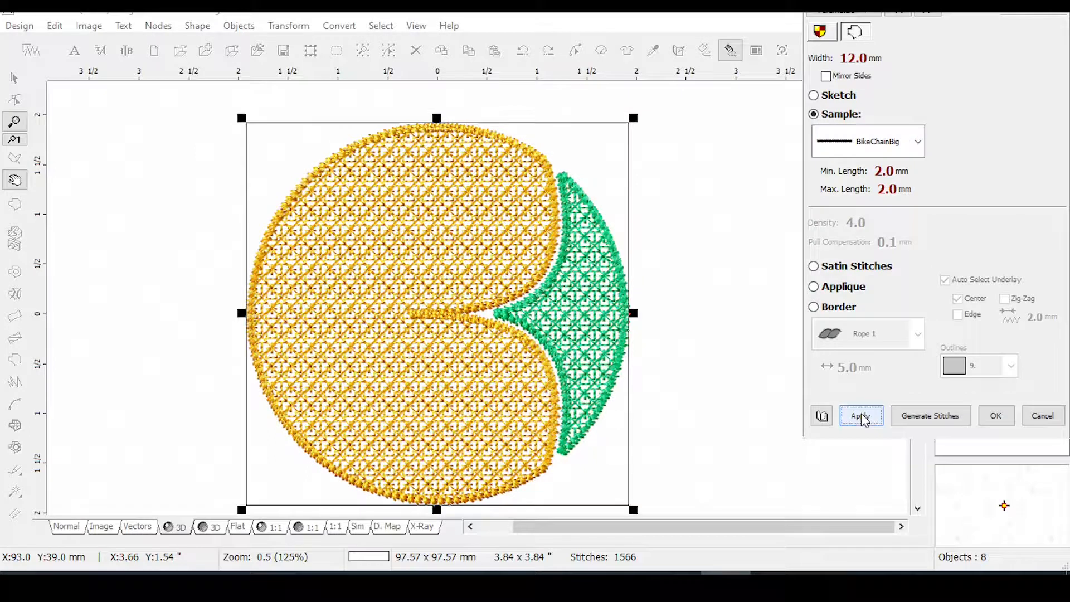
scroll(410, 354, up, 2)
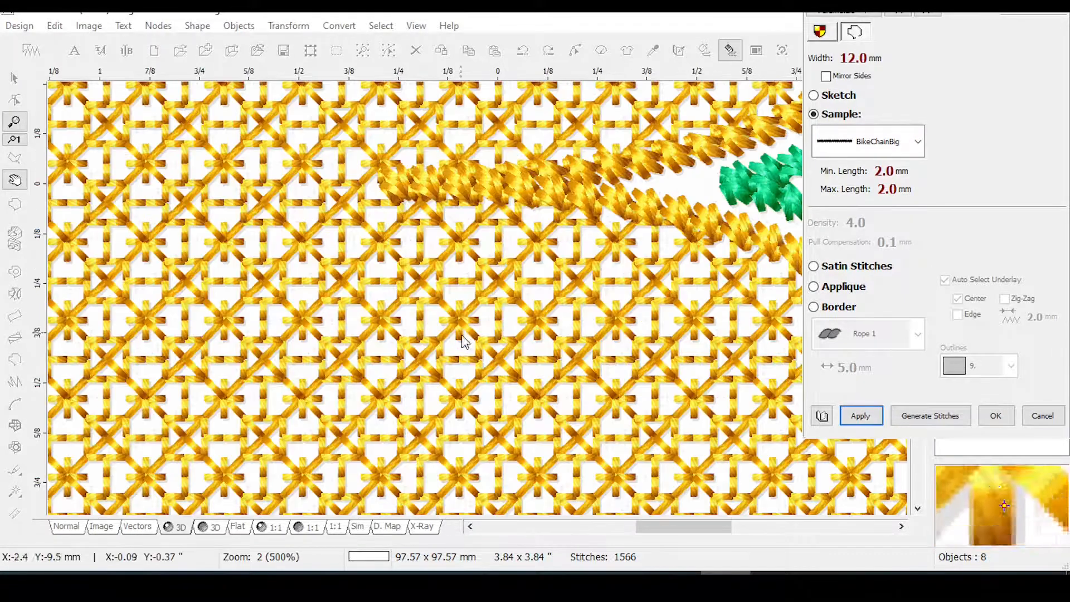
Change the sample of both outlines to FlamesBig and apply it.
click(918, 141)
click(863, 207)
click(860, 416)
scroll(487, 198, down, 2)
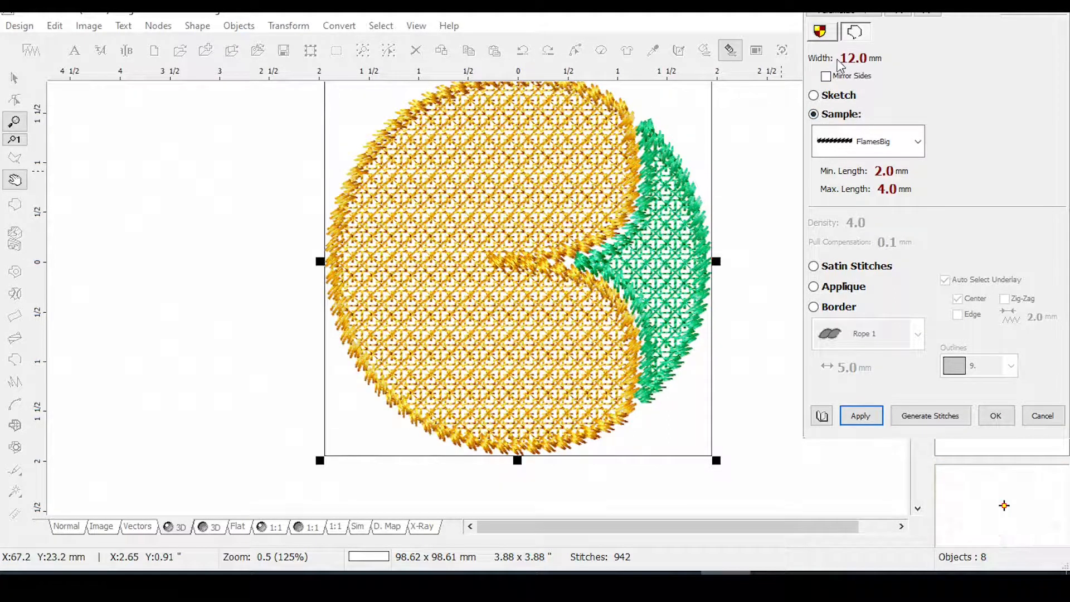
Set the width of the FlamesBig outlines to 6.0 mm, apply it, check the stitches, and accept the parameters.
click(820, 63)
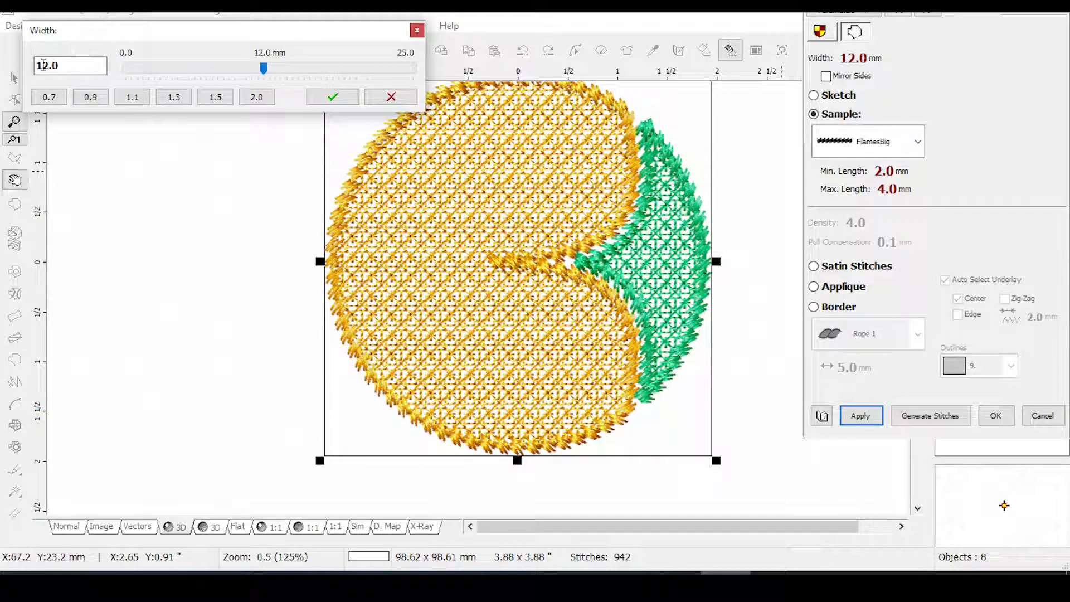
text(6)
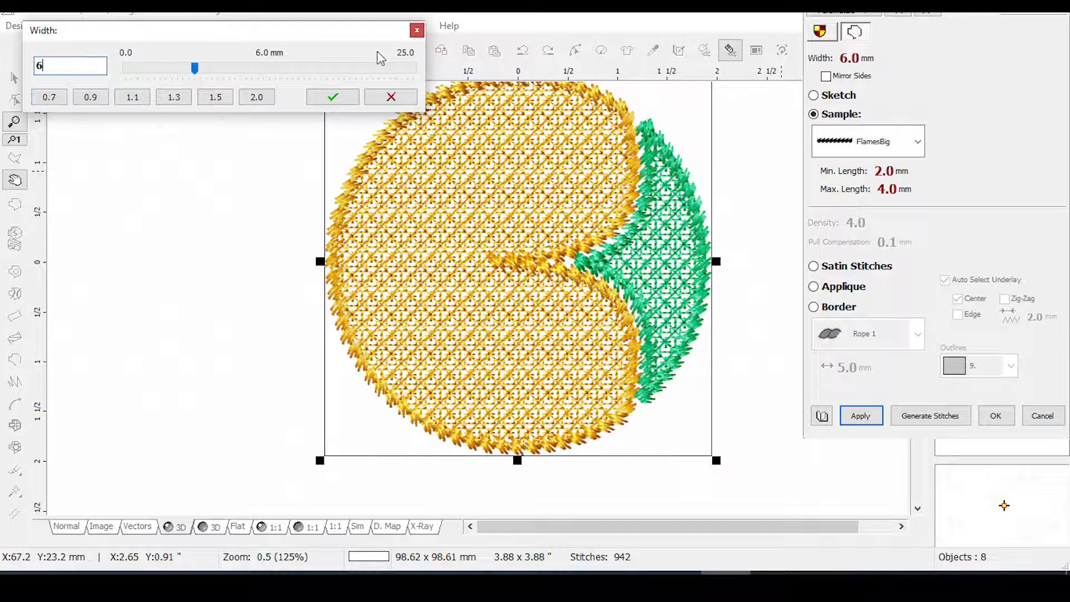
click(333, 97)
click(860, 416)
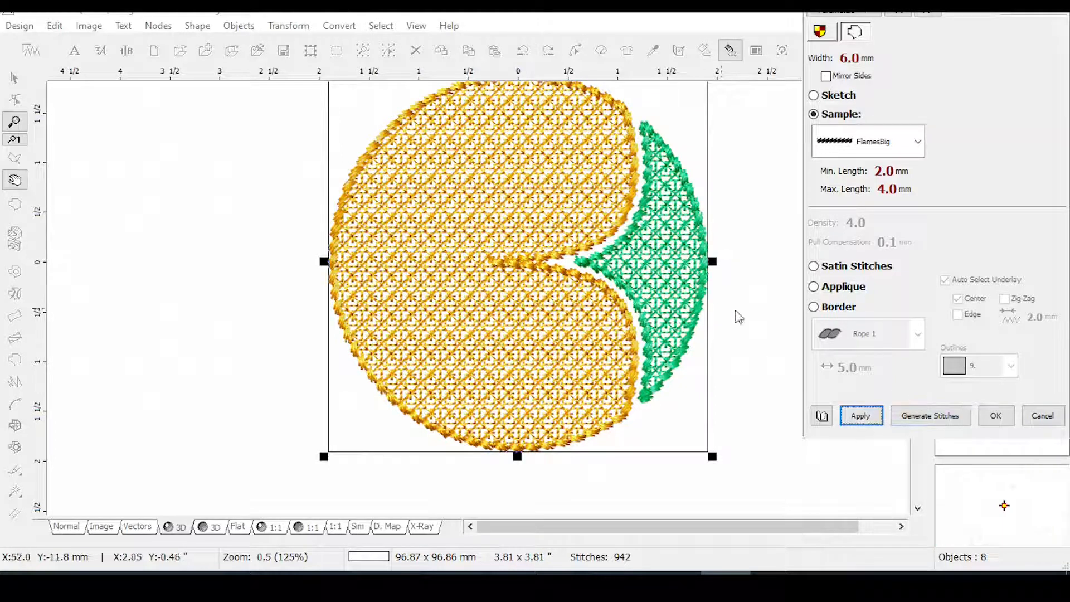
click(563, 172)
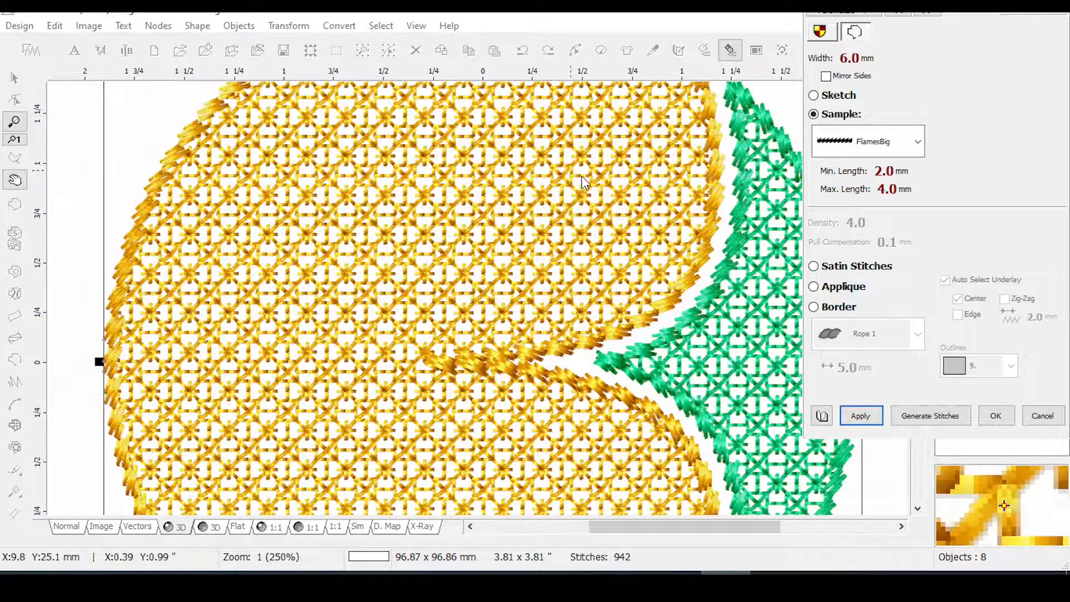
right_click(717, 345)
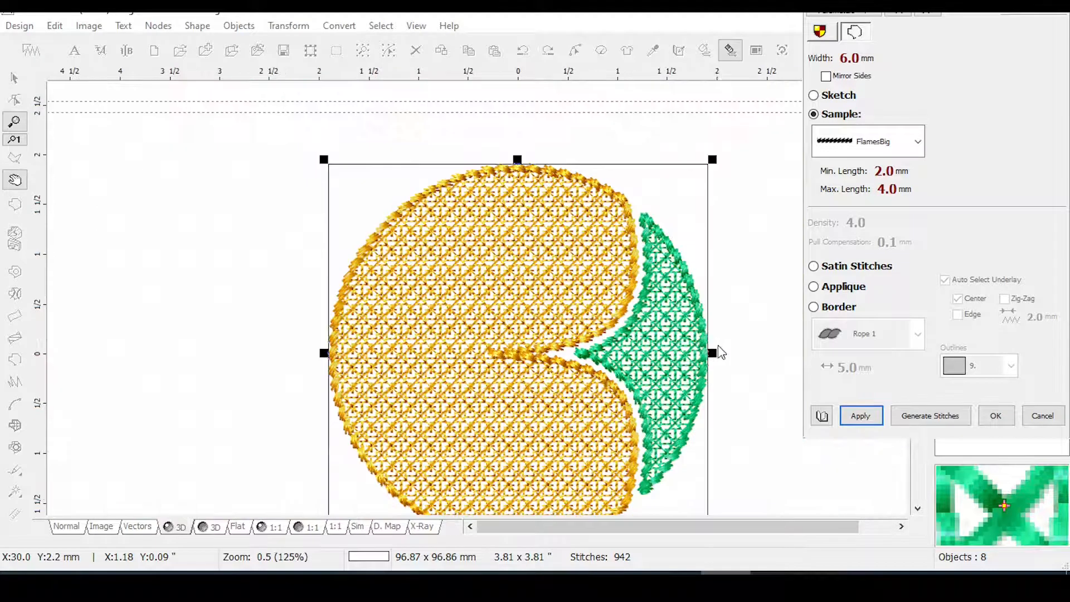
click(997, 415)
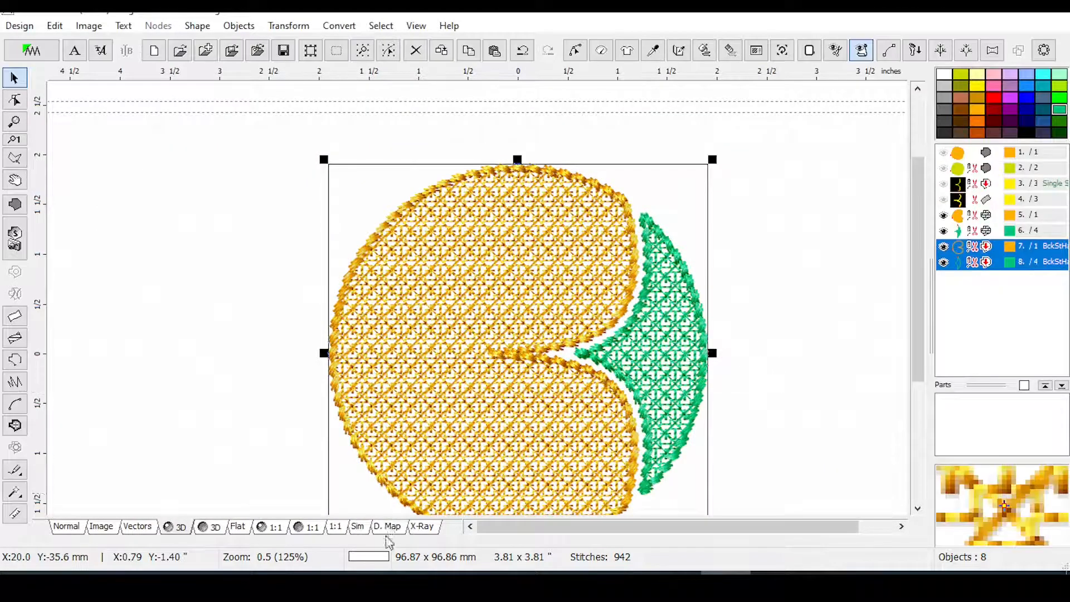
Examine the stitch density of the motif fills and outlines in the density map.
click(387, 534)
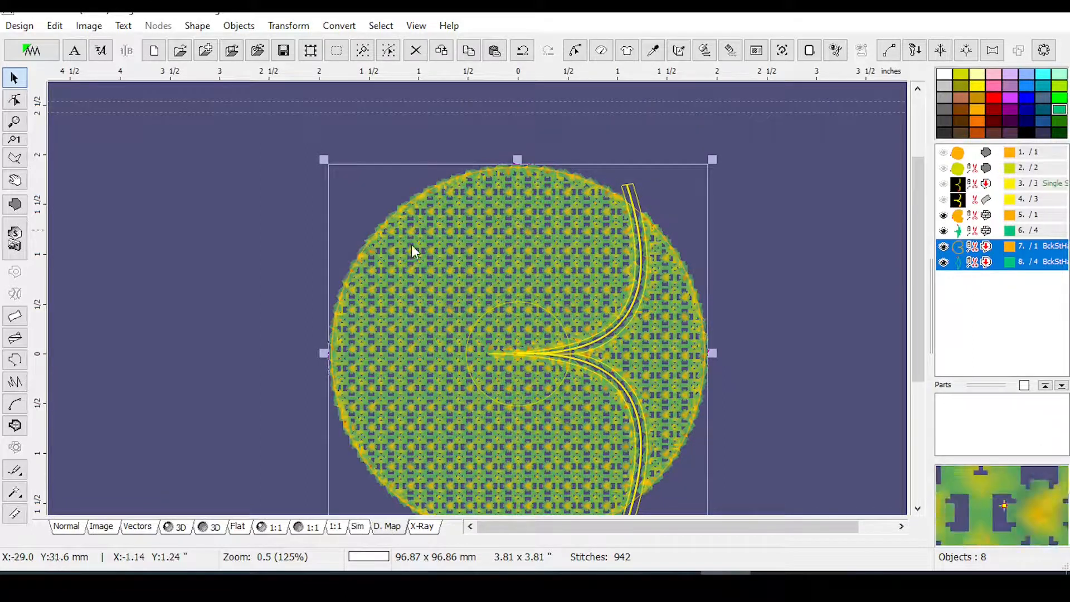
scroll(501, 354, up, 2)
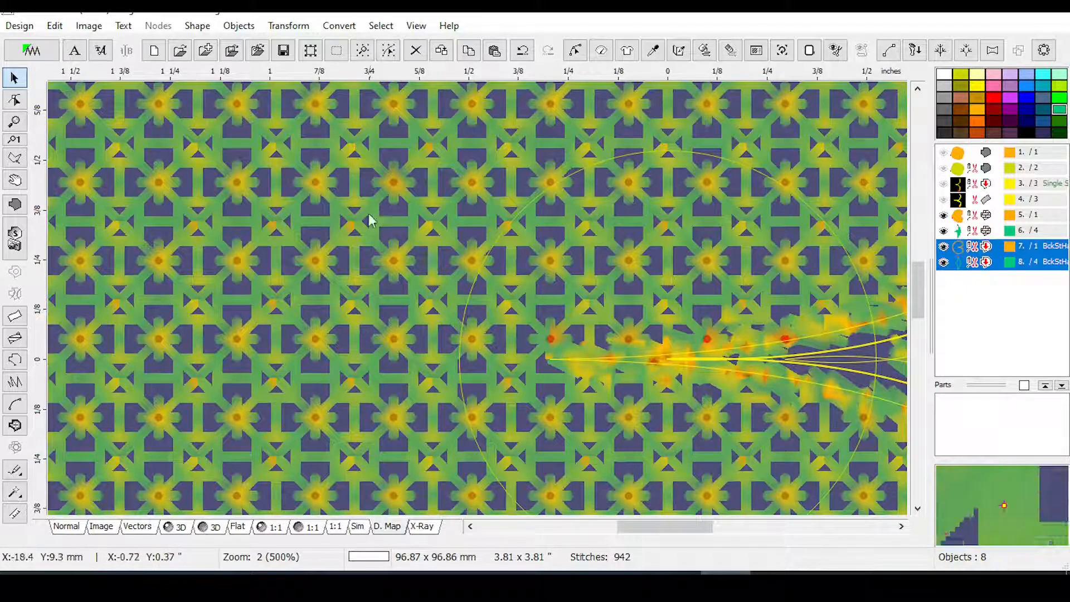
scroll(390, 192, down, 1)
scroll(389, 192, down, 2)
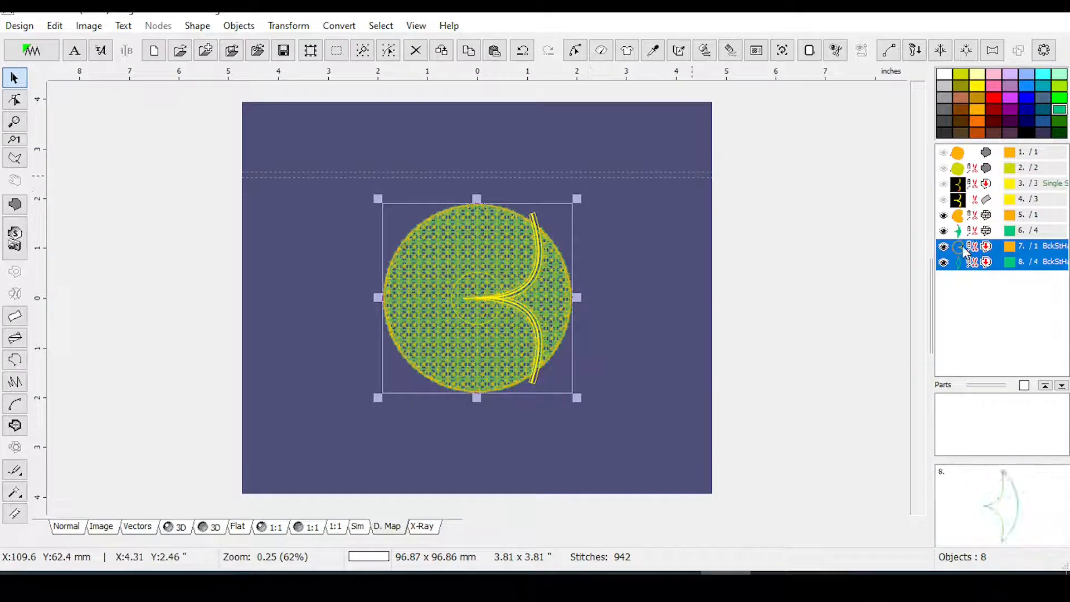
Open the parameters of the two filled pieces and reapply motif FRA_005 with its default density 140.0 and width 7.0 mm.
click(990, 229)
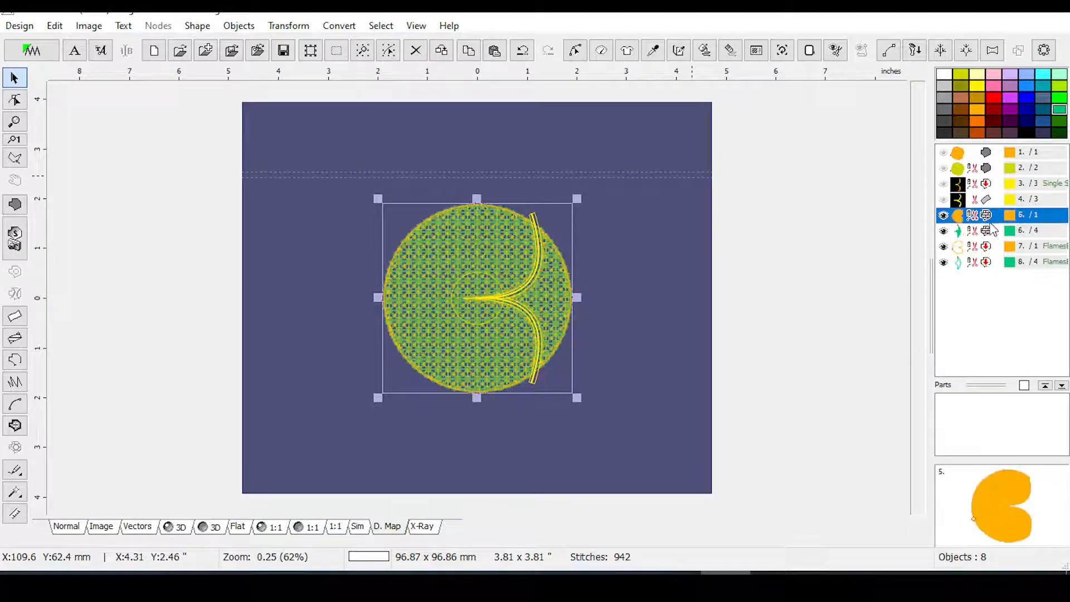
click(589, 50)
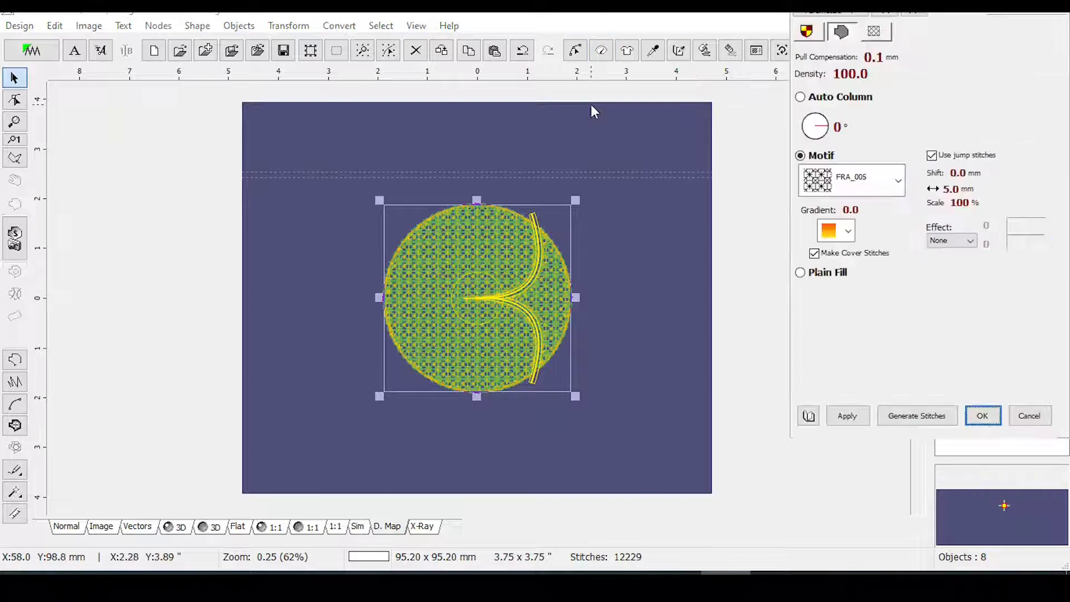
click(897, 180)
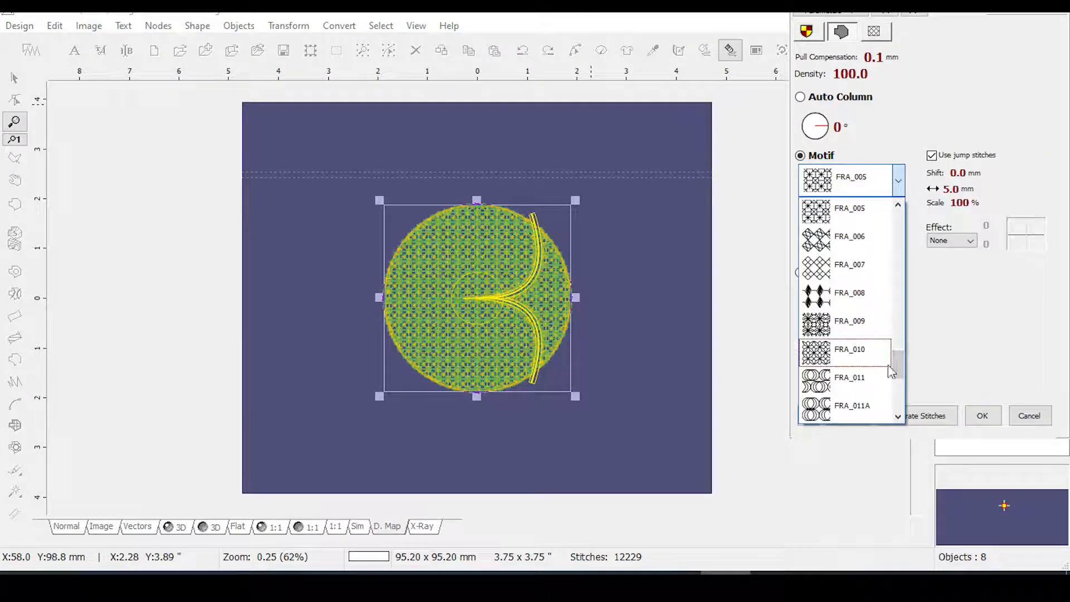
drag(898, 372, 894, 360)
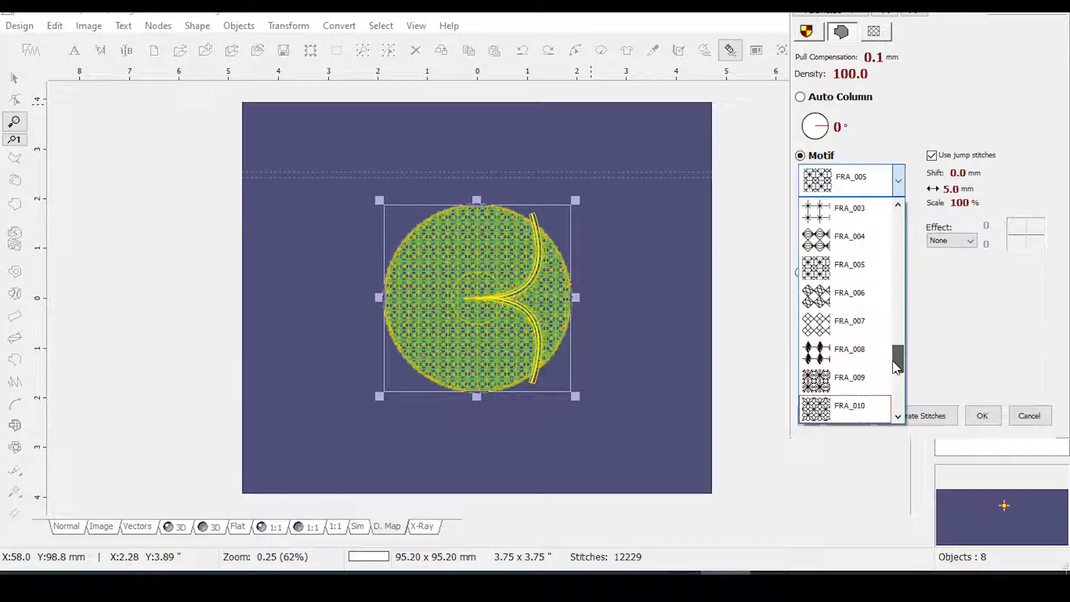
click(816, 272)
click(848, 415)
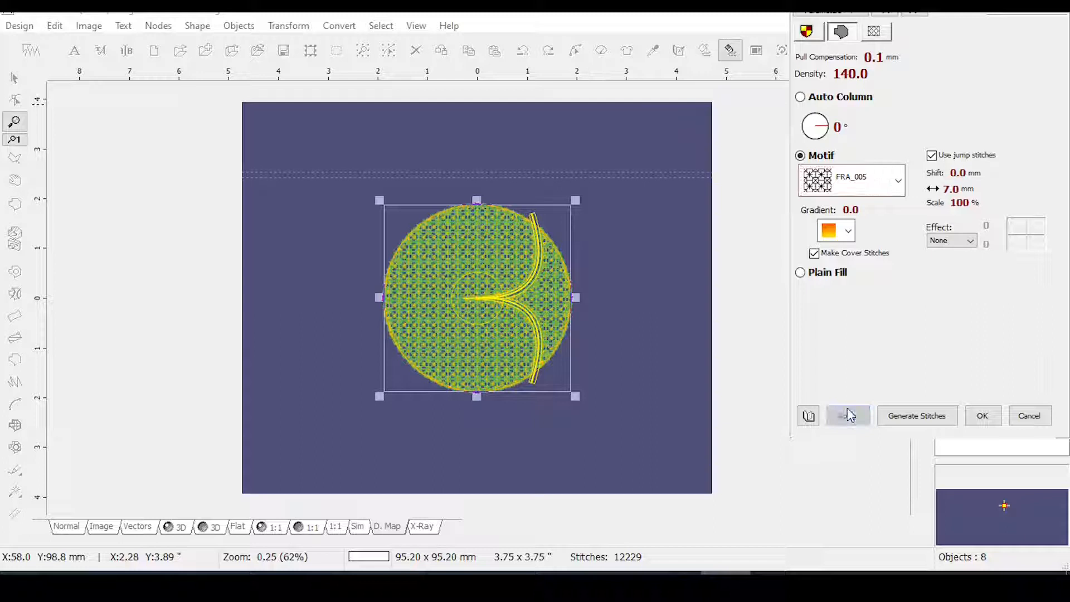
scroll(423, 282, up, 2)
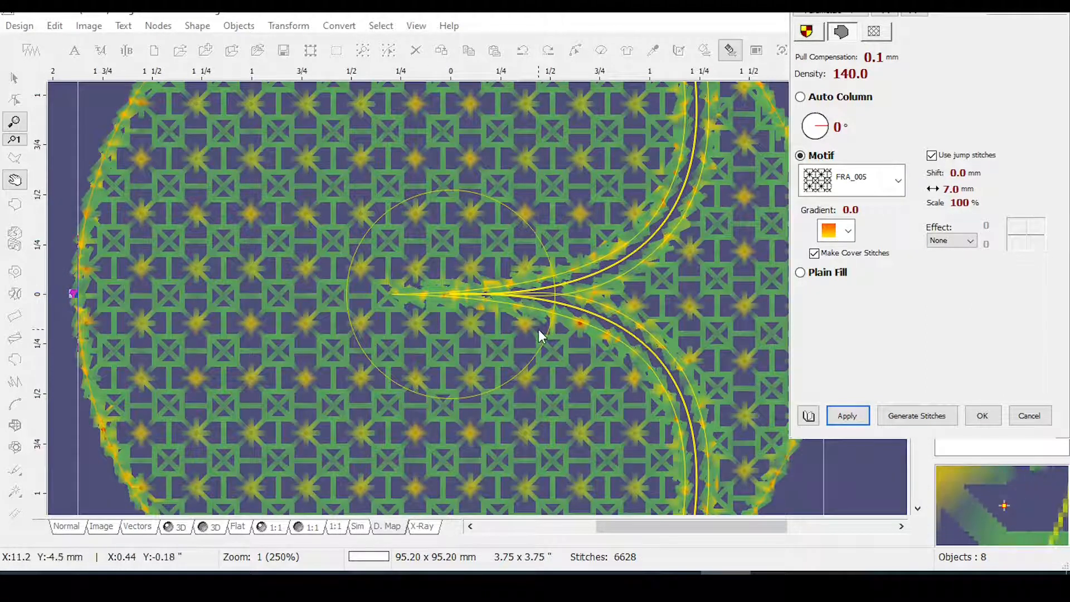
Change the motif of both filled pieces to FRA_017 with its default density 160.0 and width 8.0 mm, and apply it.
click(898, 180)
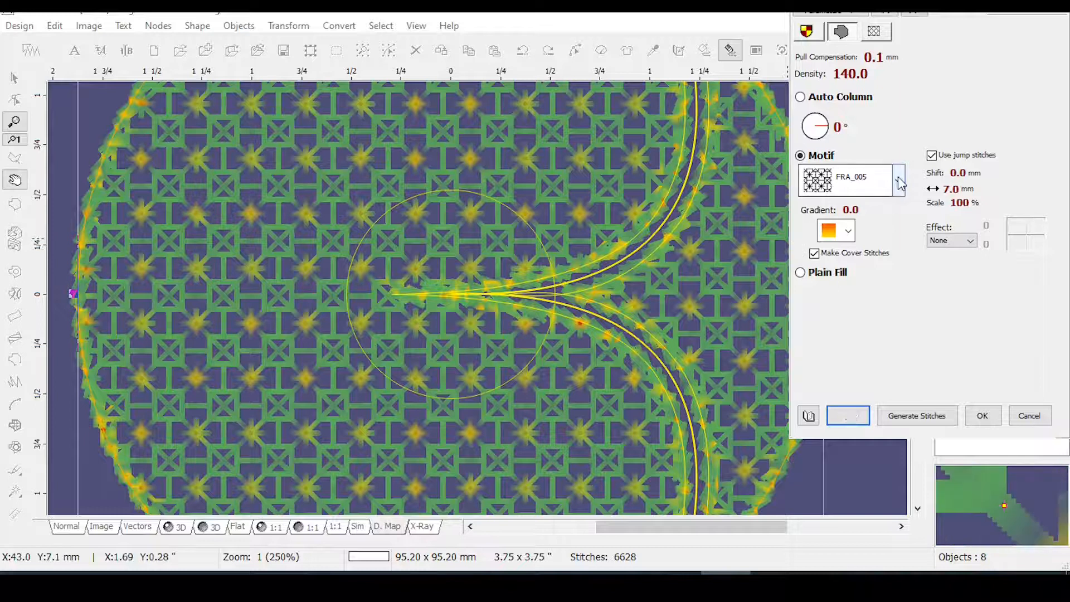
drag(897, 371, 898, 396)
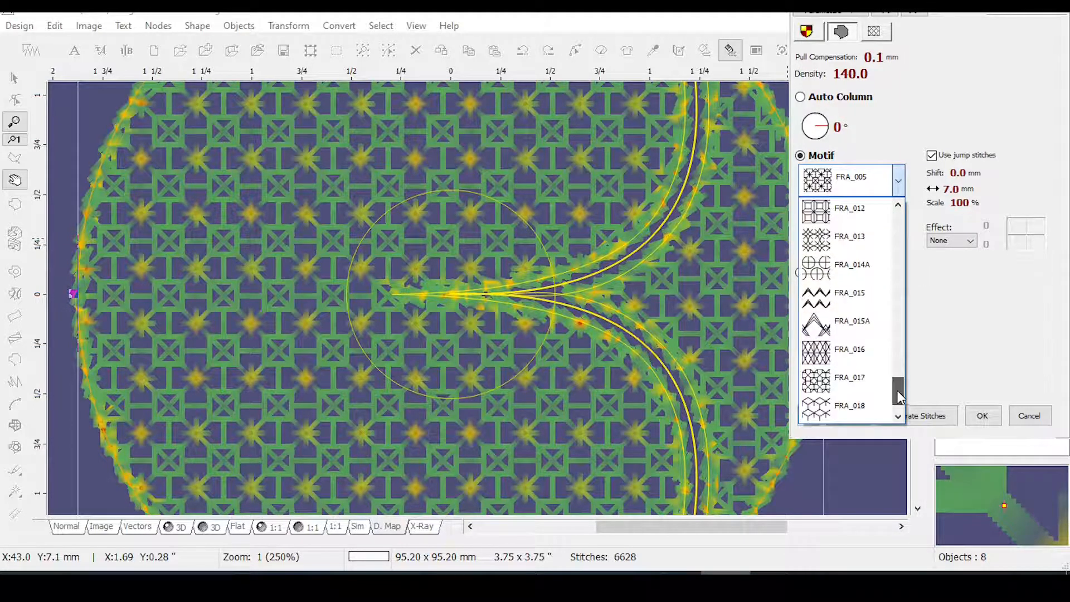
click(822, 382)
click(849, 417)
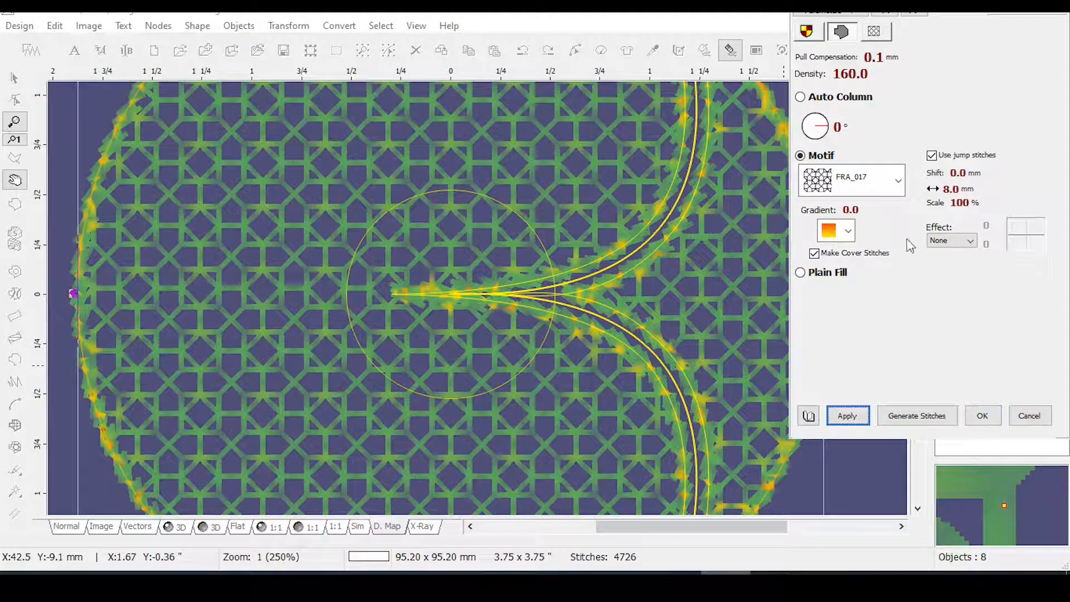
Load CurlQuiltLG.esm from the Favorite Motifs folder into the first user-defined motif slot and accept the user samples.
click(819, 16)
click(824, 124)
click(304, 62)
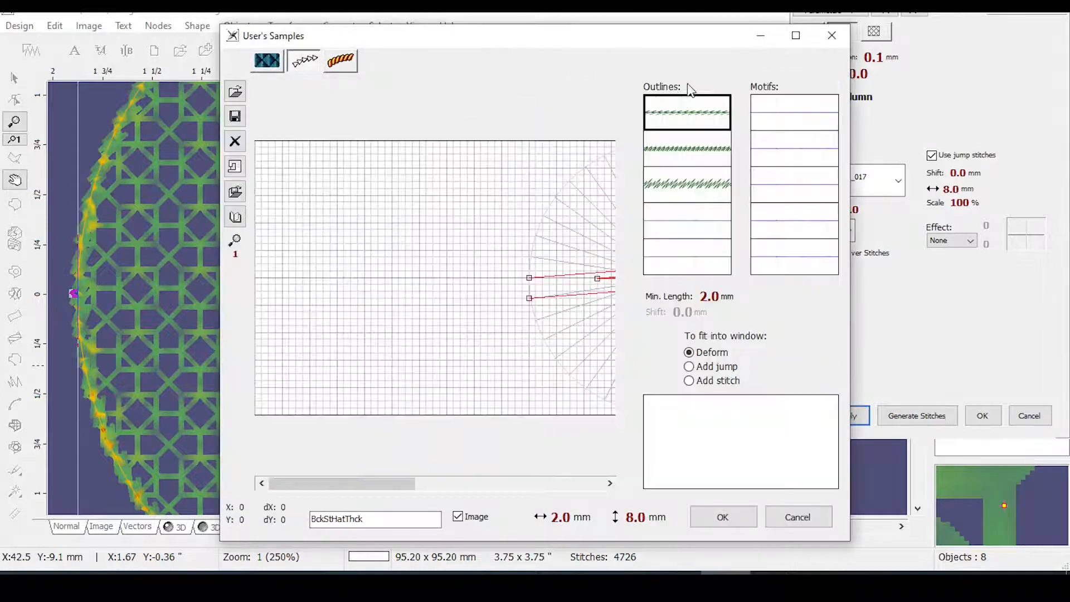
click(797, 115)
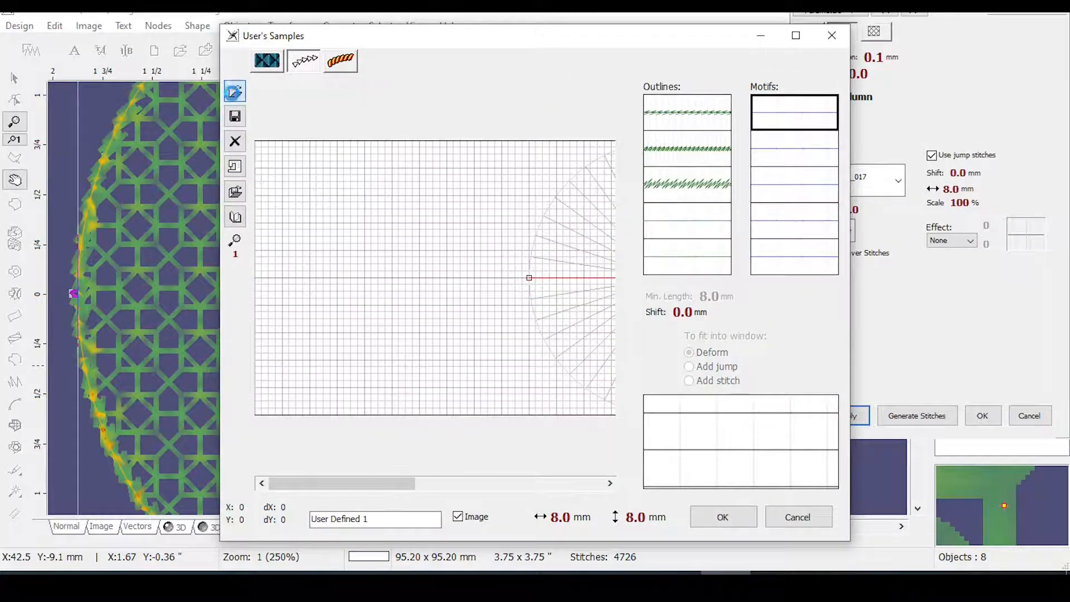
click(234, 91)
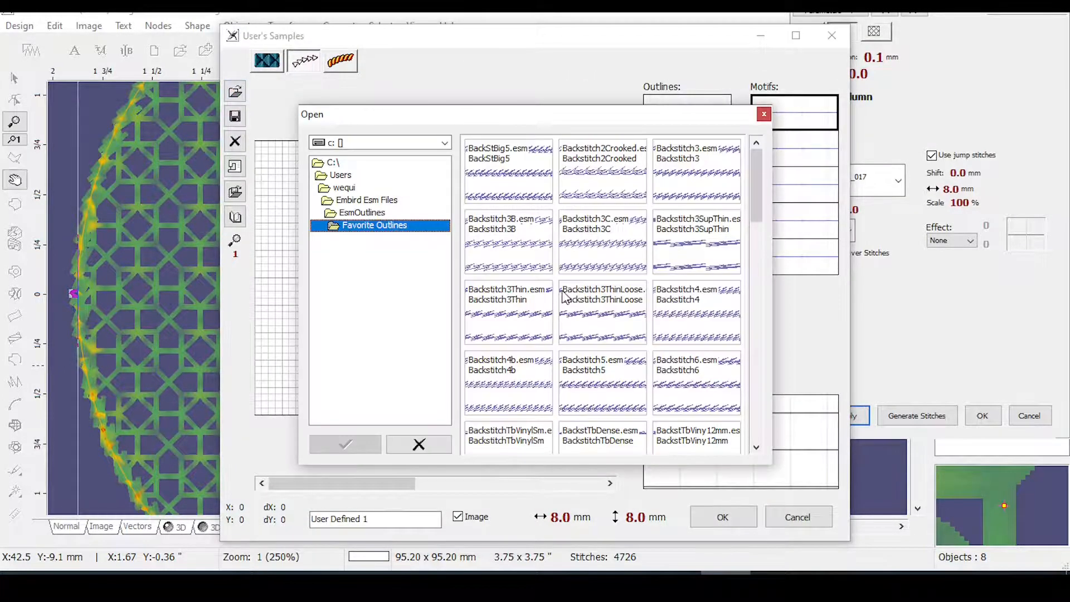
click(356, 201)
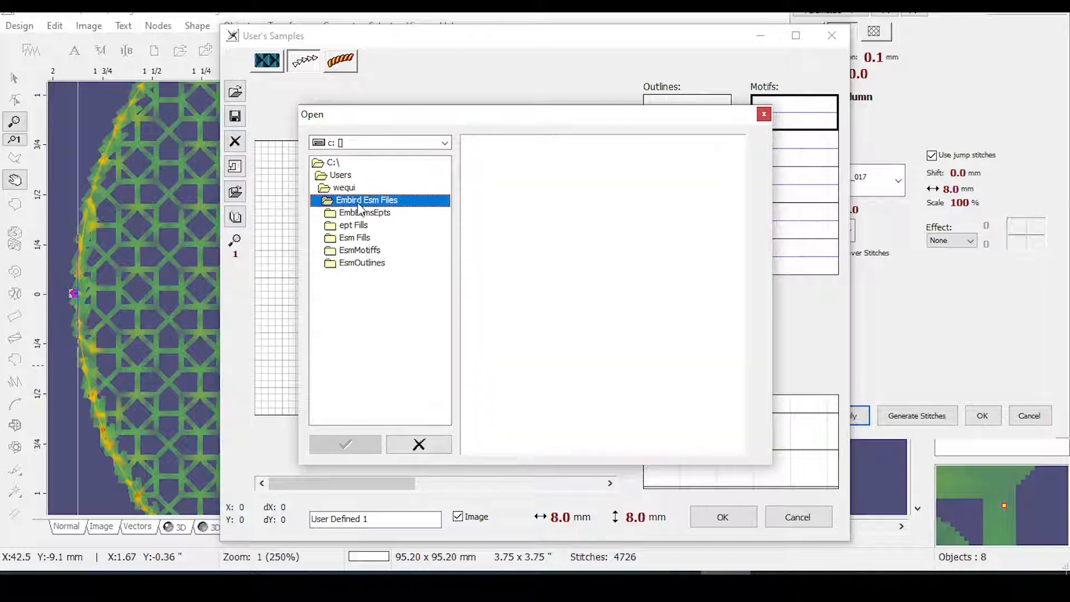
click(361, 250)
click(371, 225)
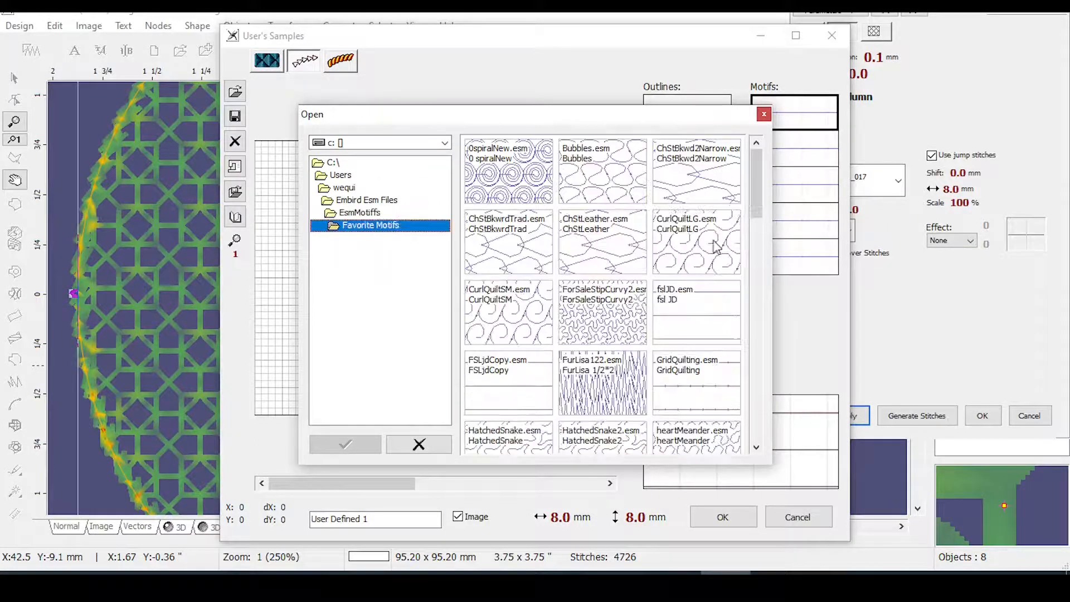
mouse_move(756, 188)
mouse_down()
mouse_move(768, 418)
mouse_move(753, 266)
mouse_move(732, 185)
mouse_up()
click(691, 253)
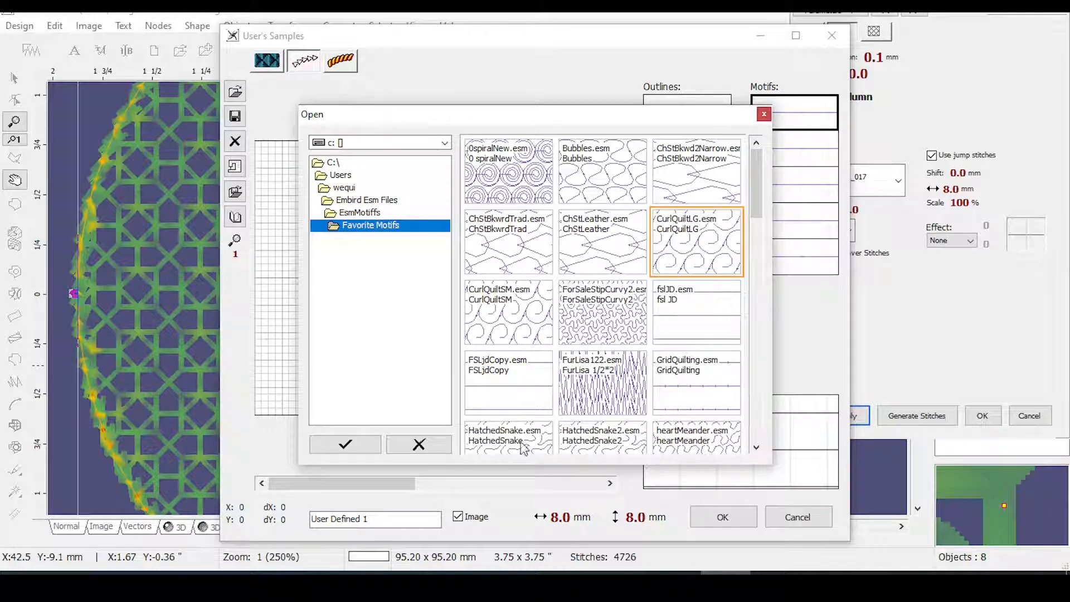
click(357, 445)
click(723, 514)
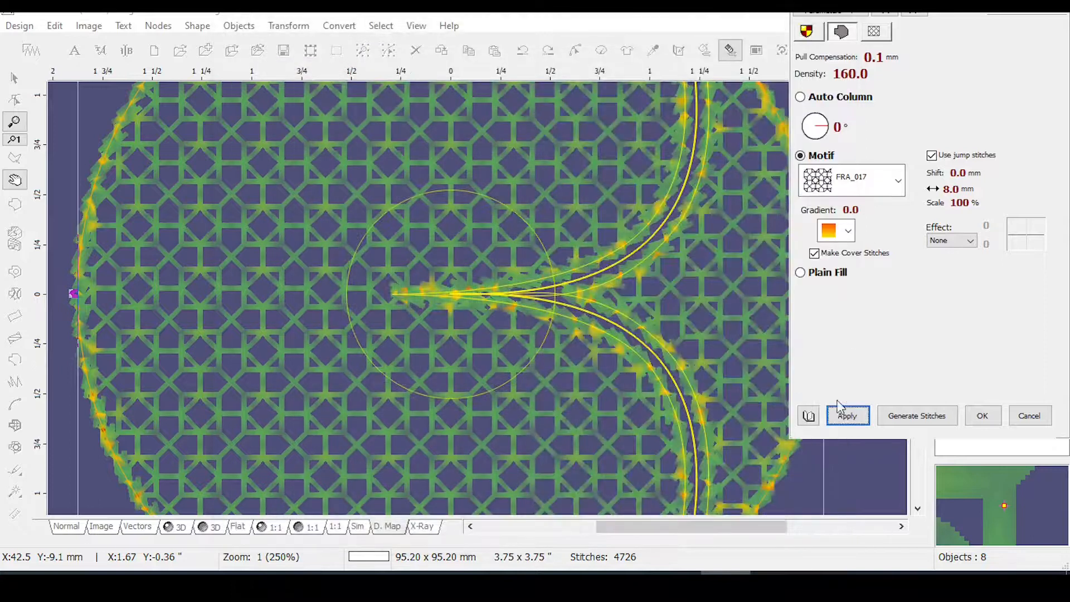
Change the motif of both filled pieces to CurlQuiltLG with its default density 200.0 and width 12.0 mm, and apply it.
click(849, 414)
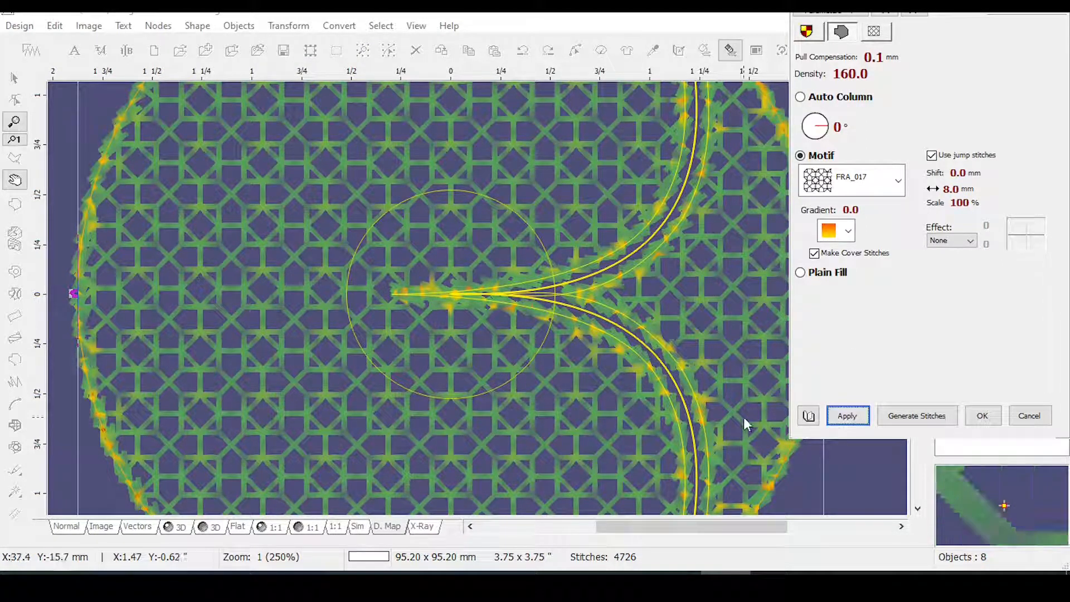
click(898, 179)
scroll(904, 379, up, 10)
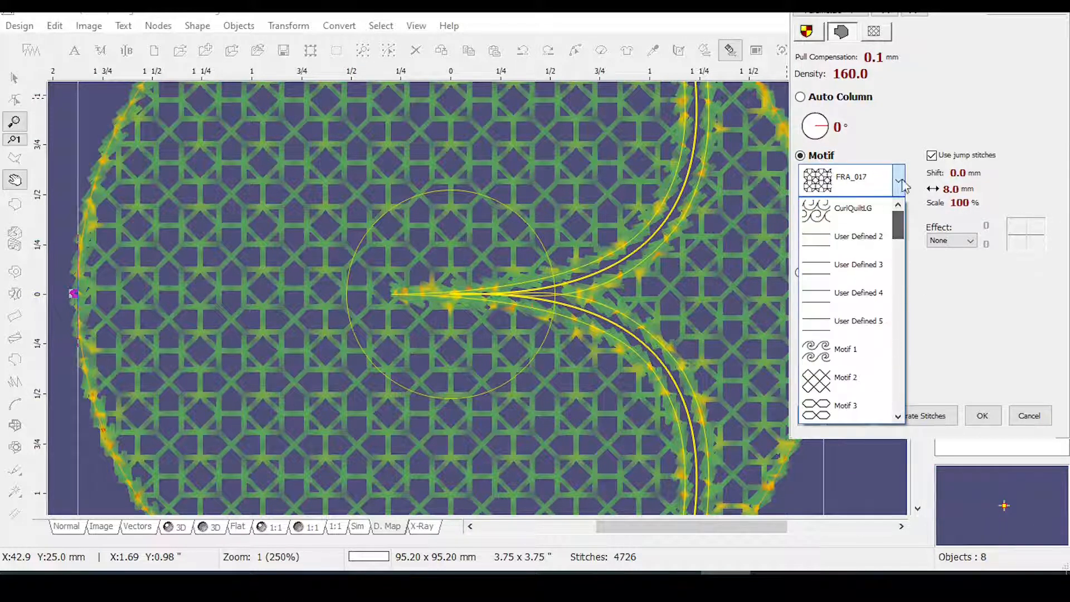
click(841, 207)
click(850, 423)
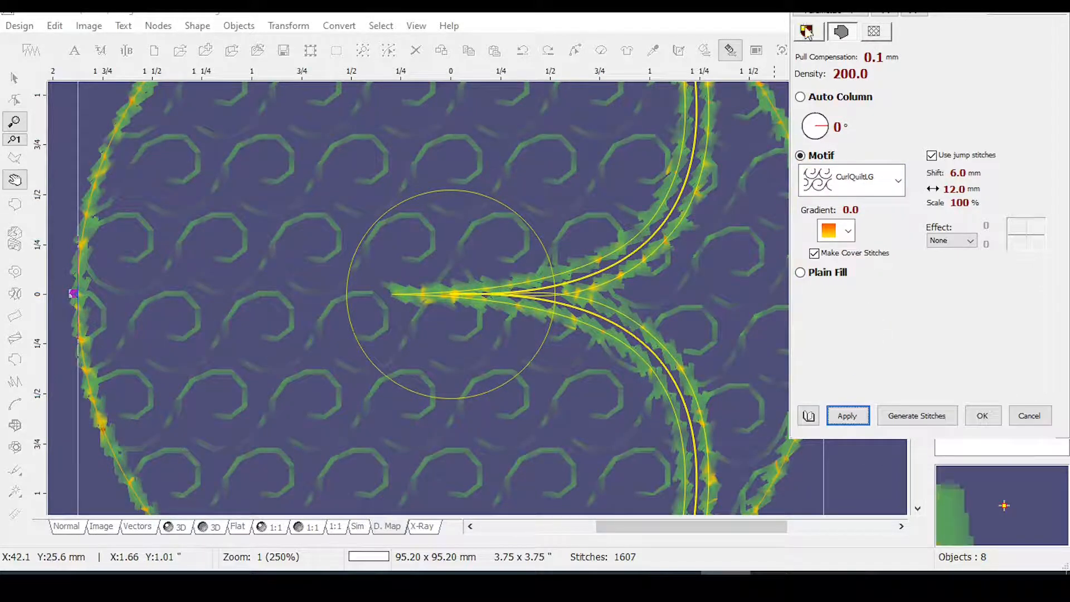
Set the density of the CurlQuiltLG fill to 100 and apply it to both pieces.
click(809, 78)
double_click(110, 107)
text(100)
click(374, 138)
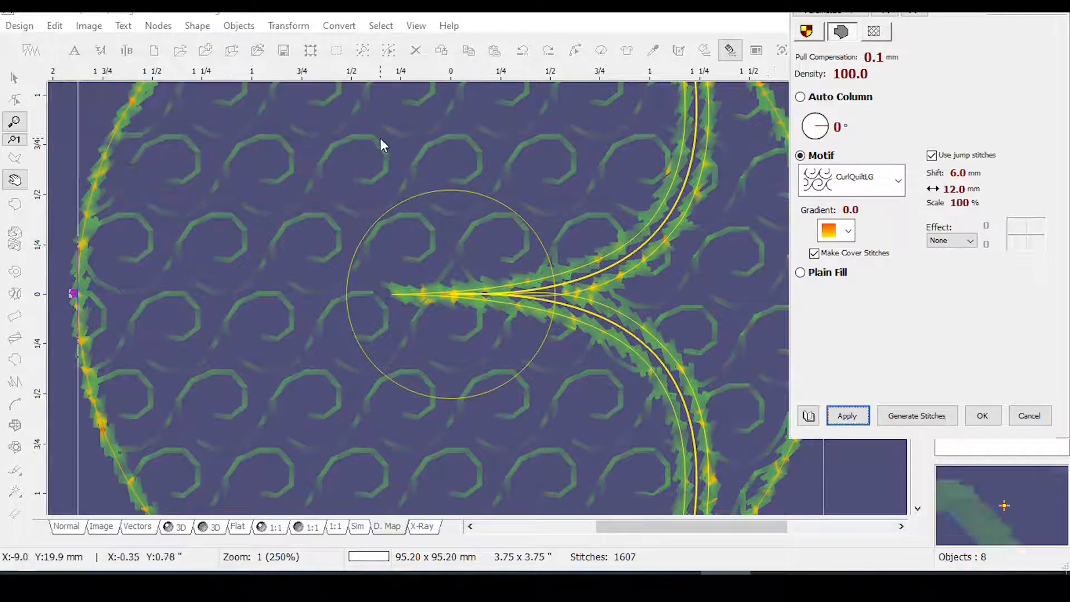
click(845, 415)
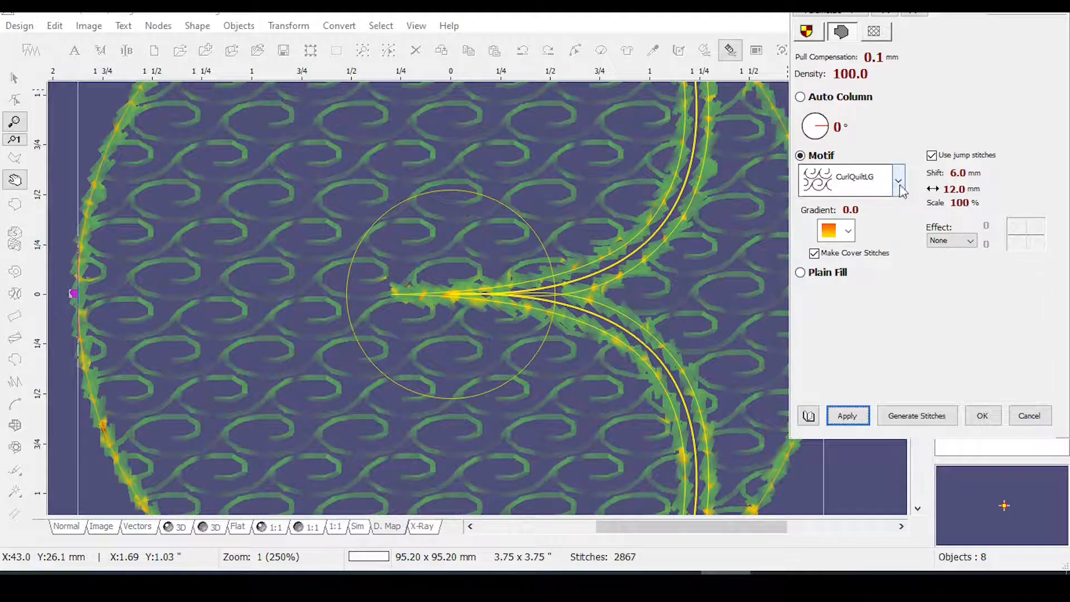
Switch both filled pieces back to motif FRA_017 with density 160.0 and width 8.0 mm, apply it, and accept the parameters.
click(899, 181)
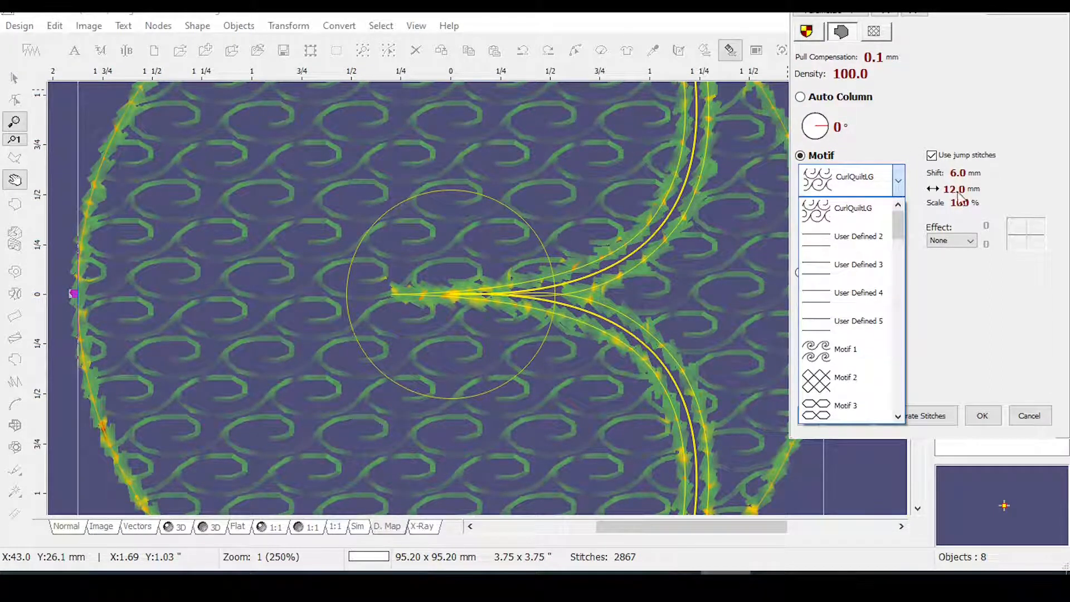
scroll(836, 334, down, 15)
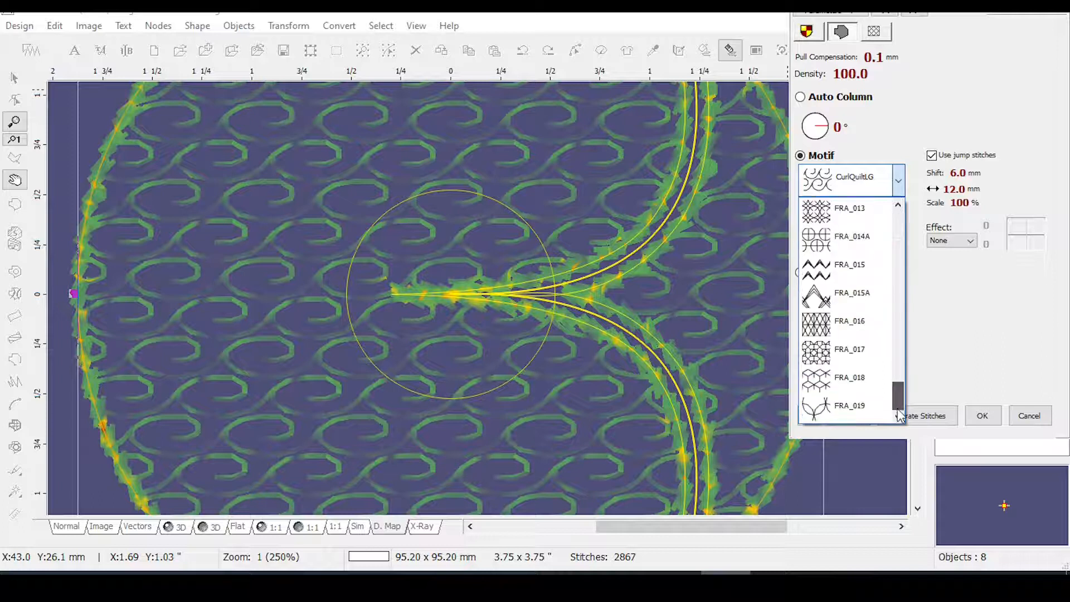
click(839, 362)
click(848, 412)
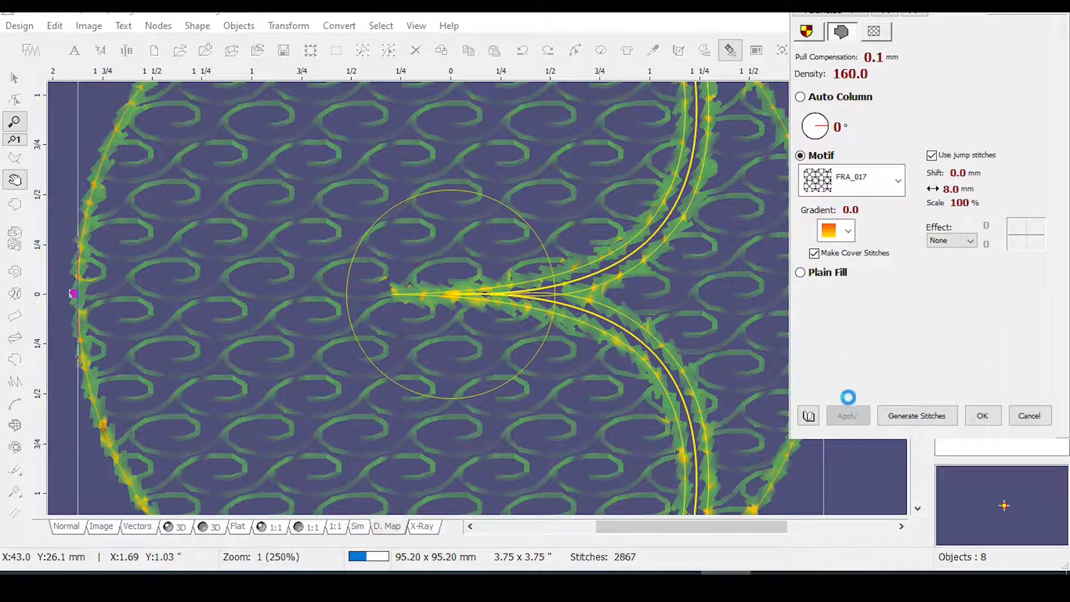
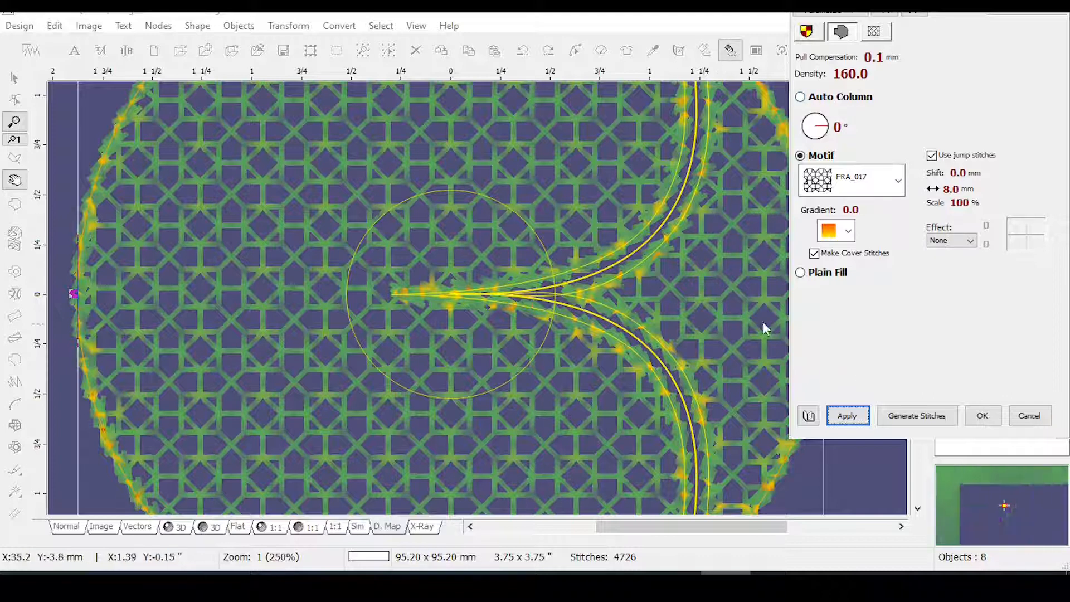
click(983, 415)
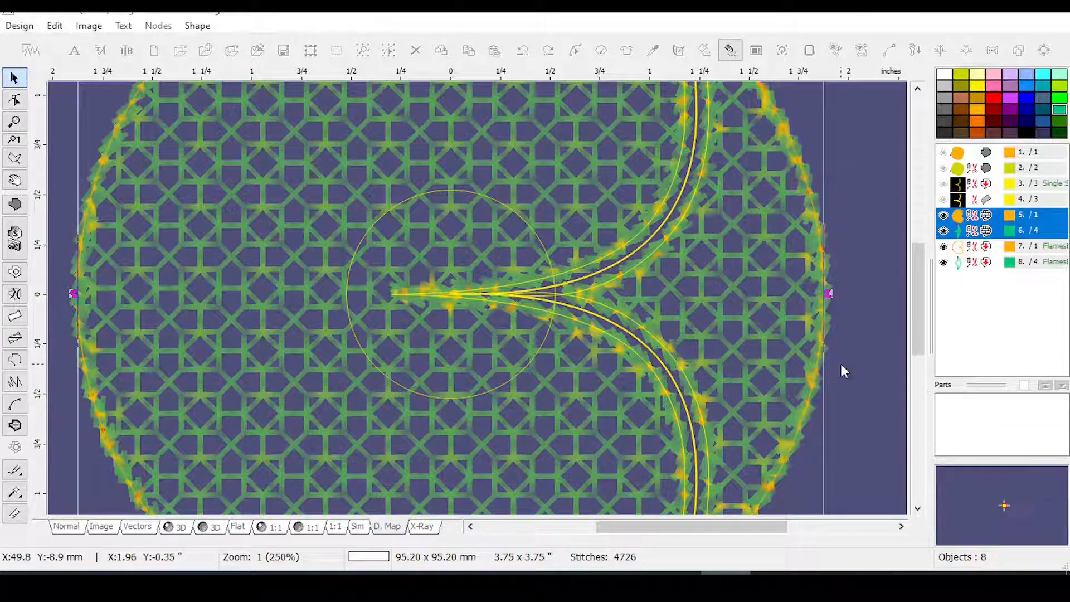
Examine the stitched look of the whole circle design in the 3D view.
click(211, 527)
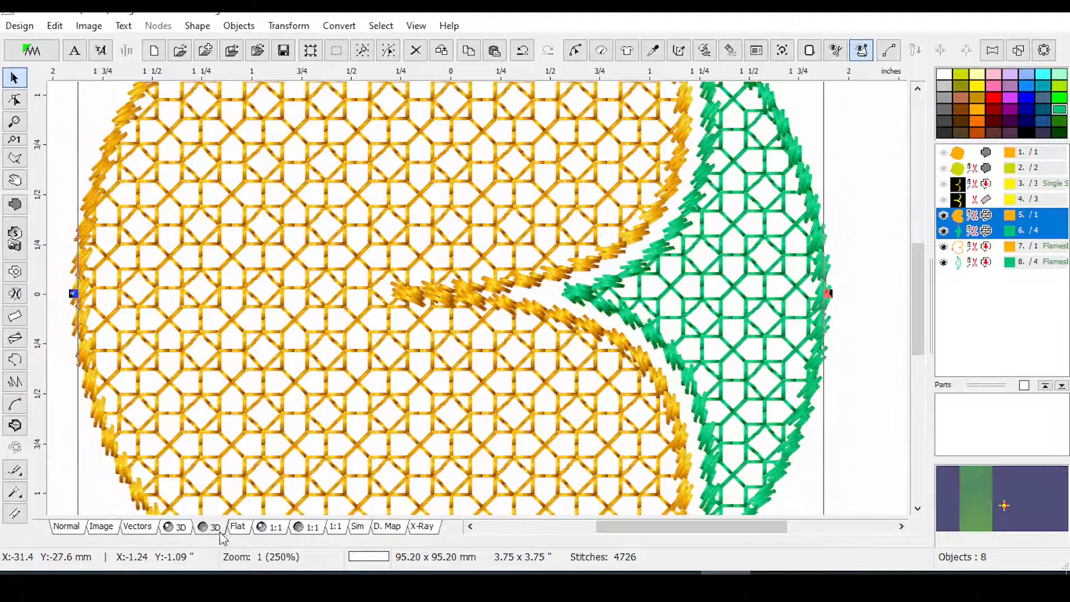
scroll(335, 424, down, 1)
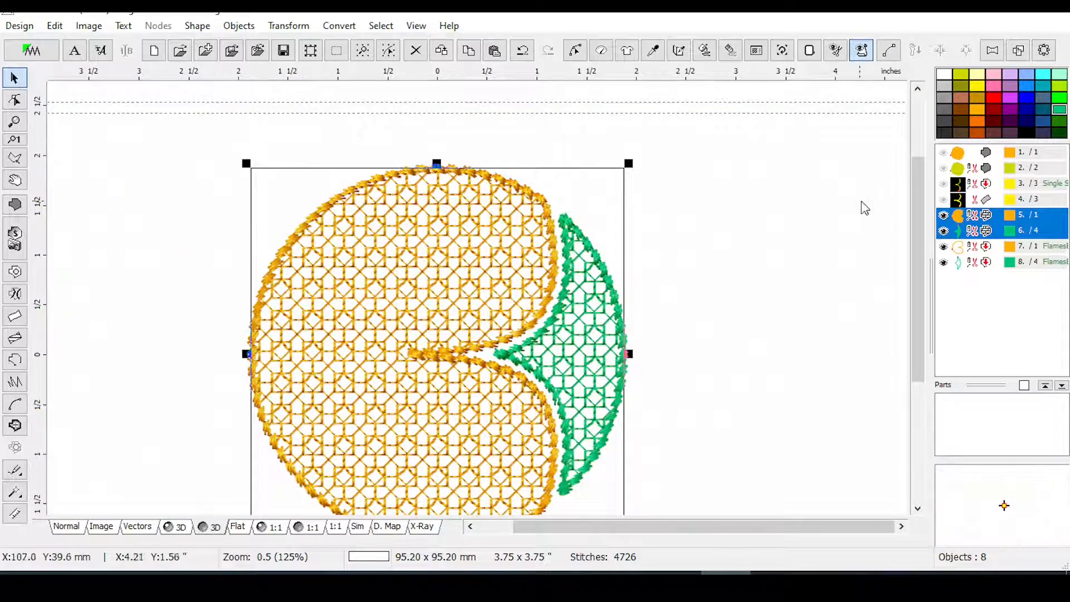
drag(919, 227, 916, 268)
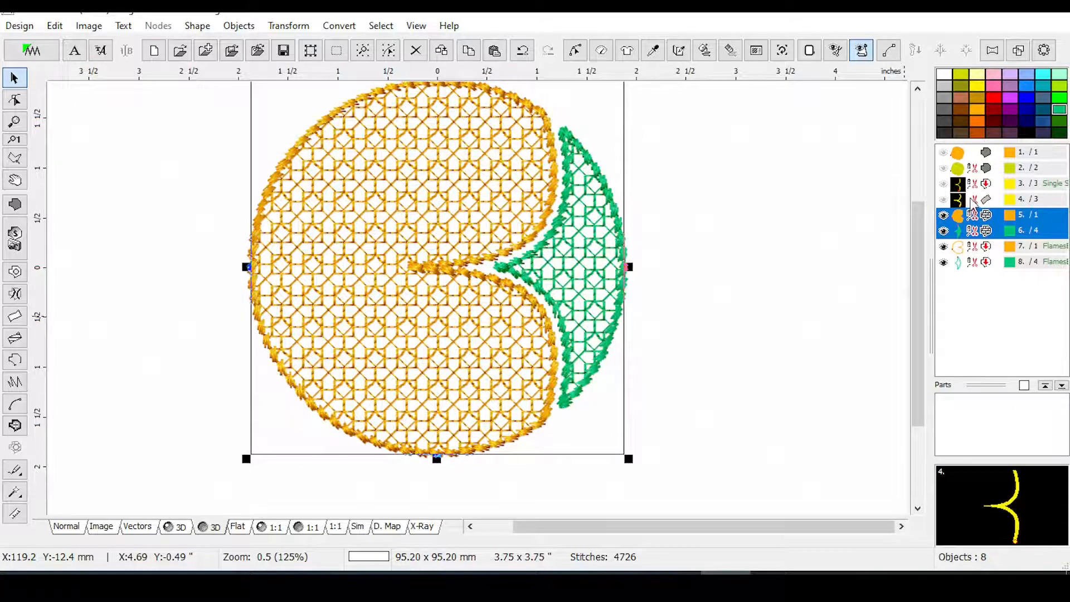
Select the hidden single-stitch curve, object 3, and make it visible.
click(972, 201)
click(972, 186)
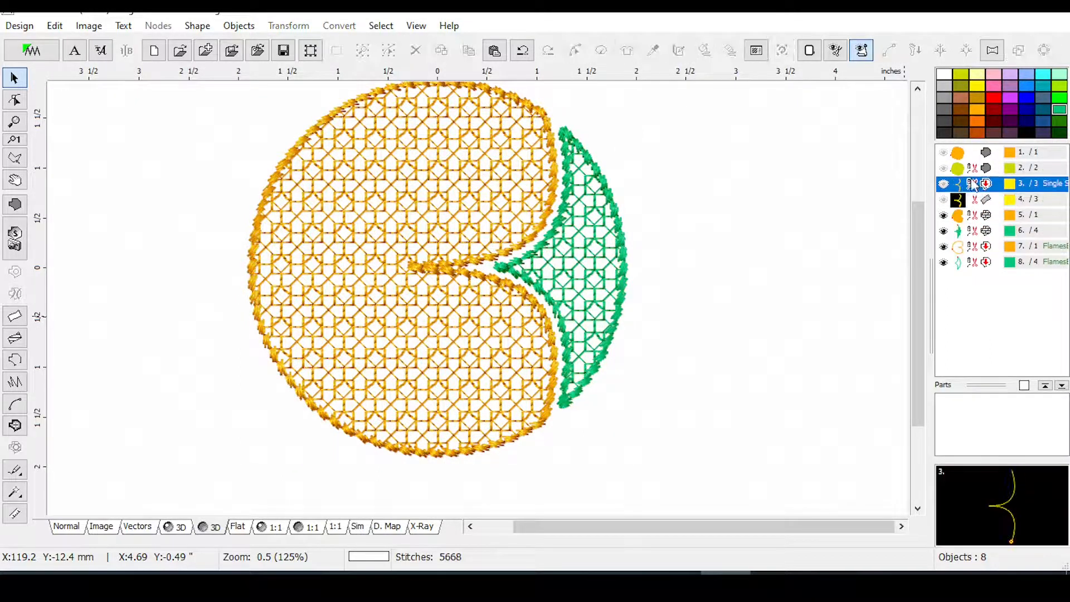
click(943, 185)
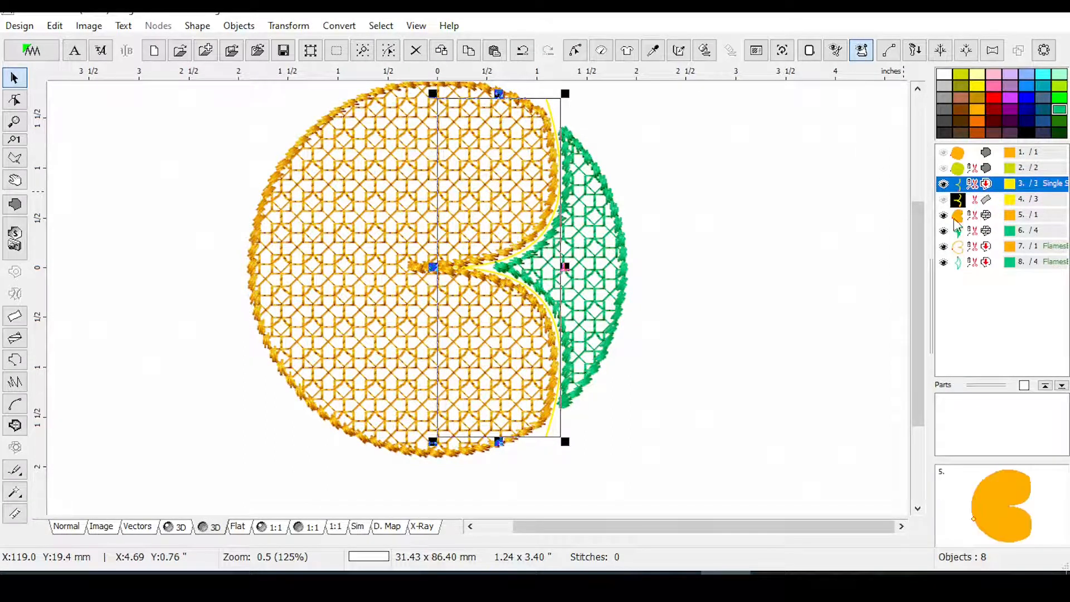
Group the two motif-filled pieces with their FlamesBig outlines and hide the group.
click(973, 215)
shift+click(973, 261)
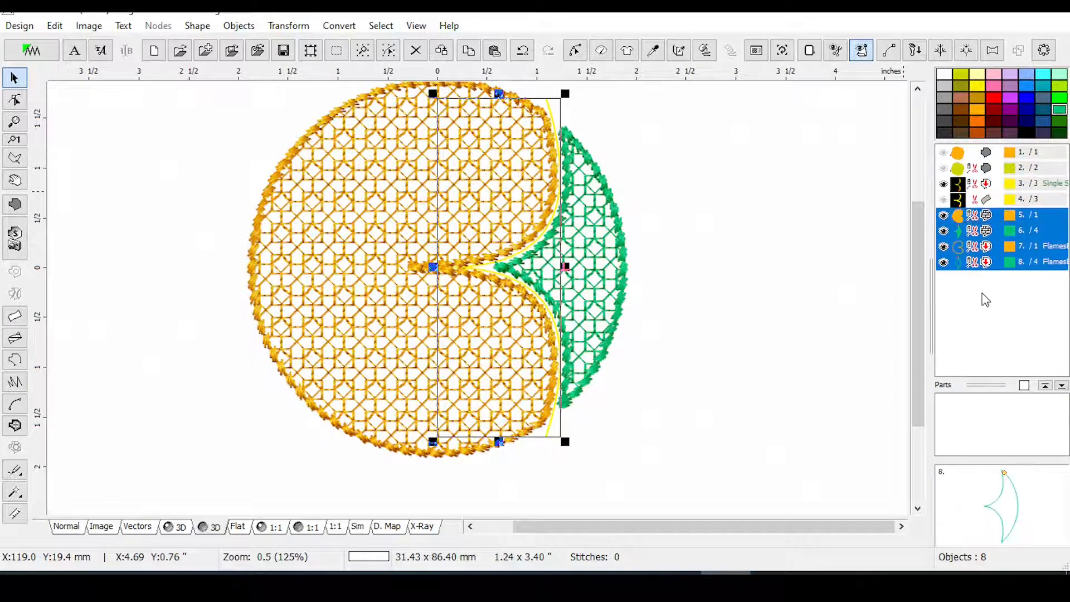
right_click(967, 240)
click(950, 245)
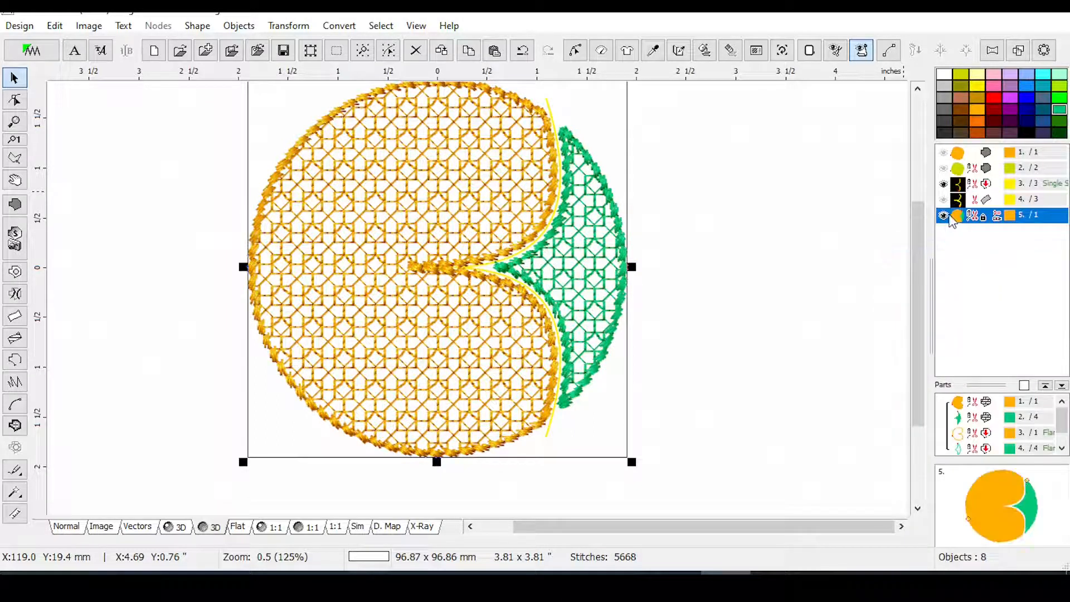
click(942, 215)
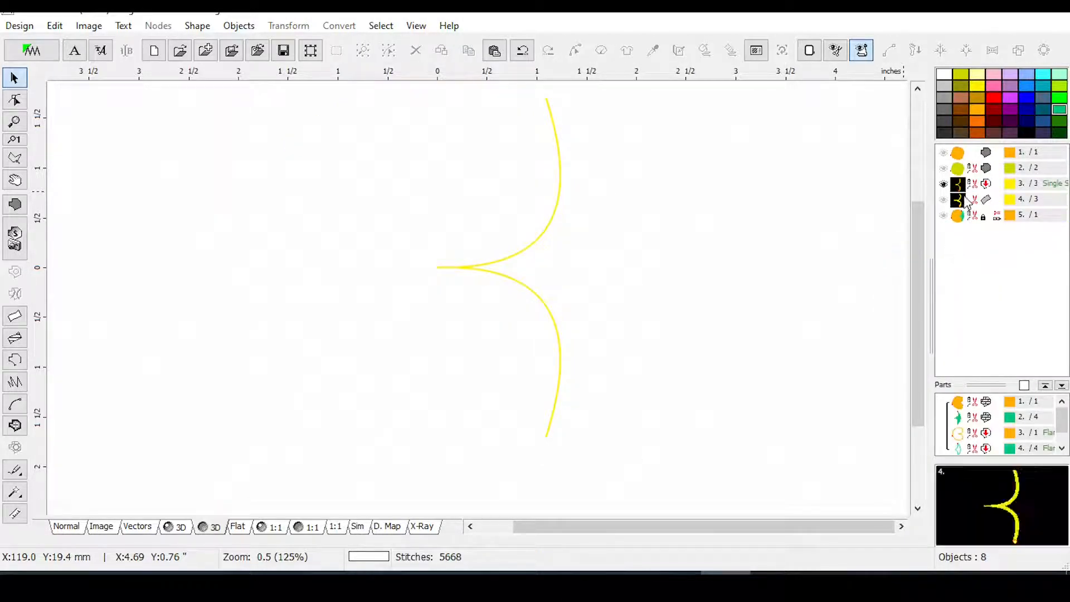
Select the small hidden circle, object 2, and make it visible.
click(980, 184)
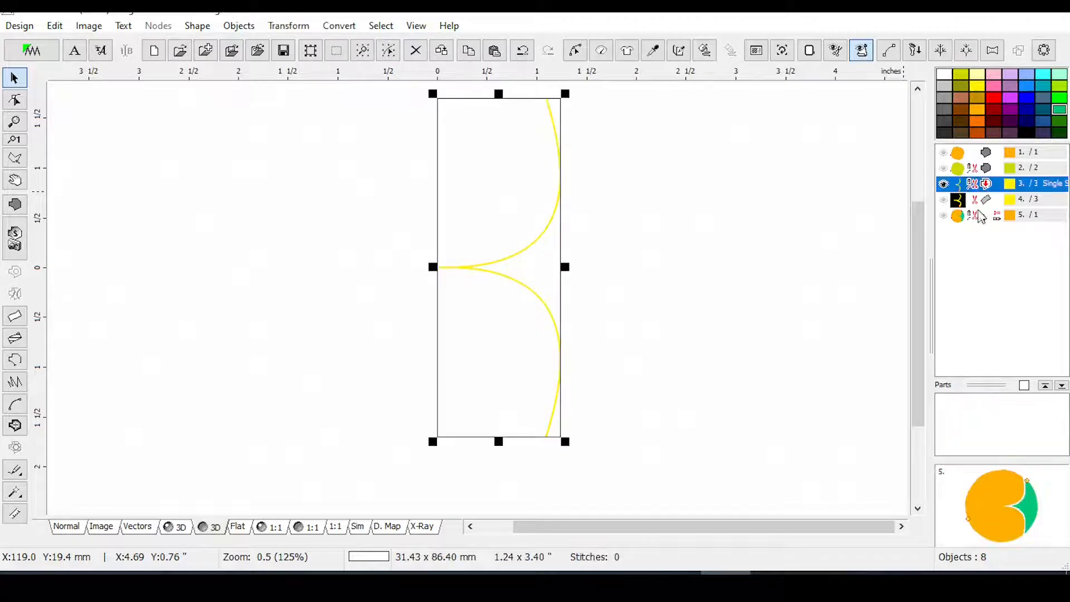
click(970, 169)
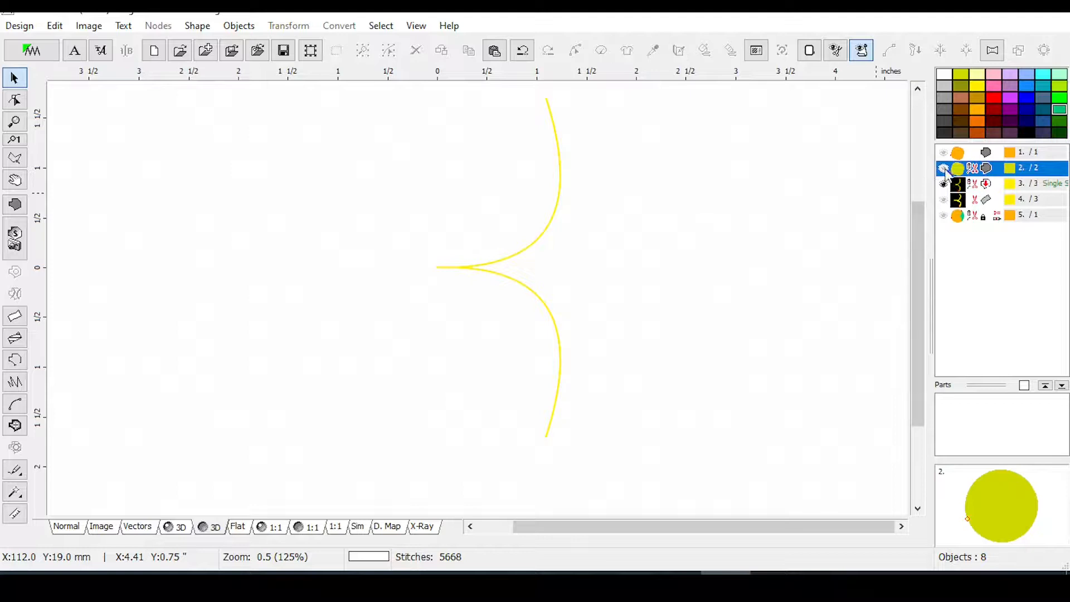
click(944, 169)
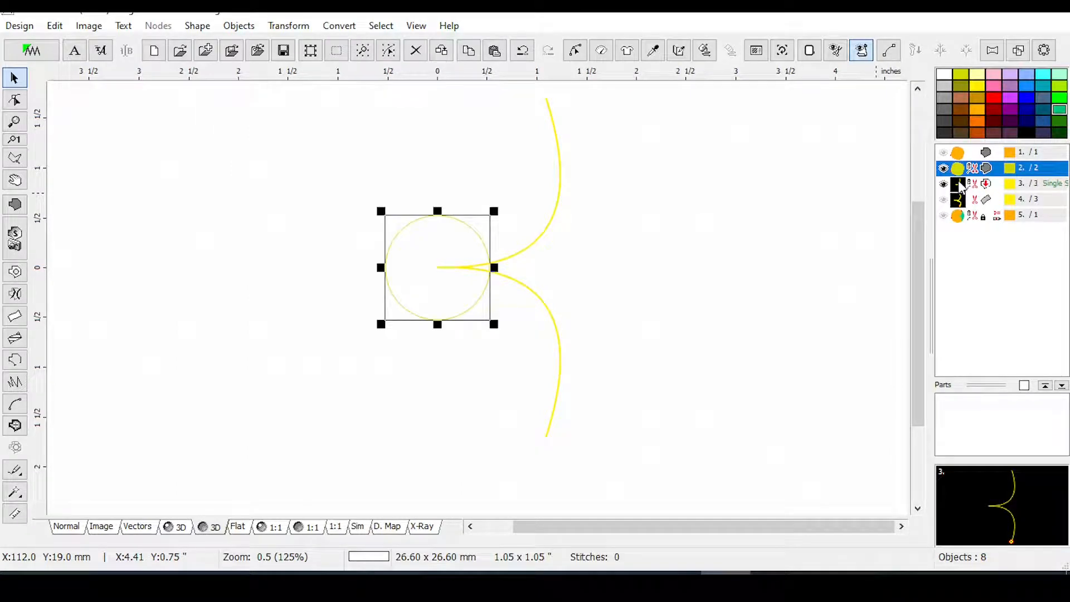
click(290, 26)
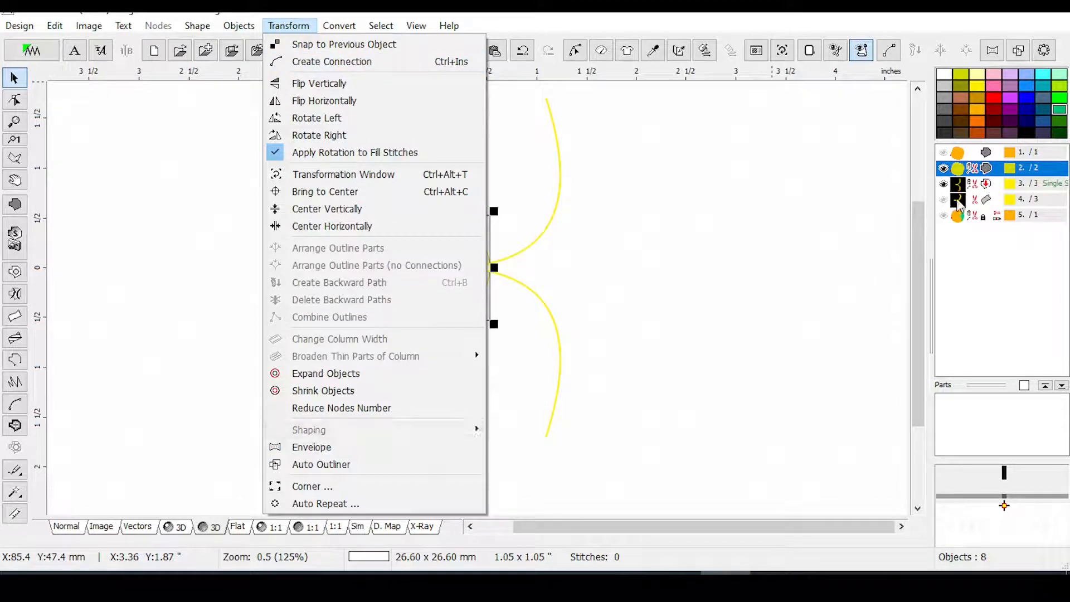
click(856, 225)
Make the curved column, object 4, visible and hide the single-stitch curve, object 3.
click(971, 170)
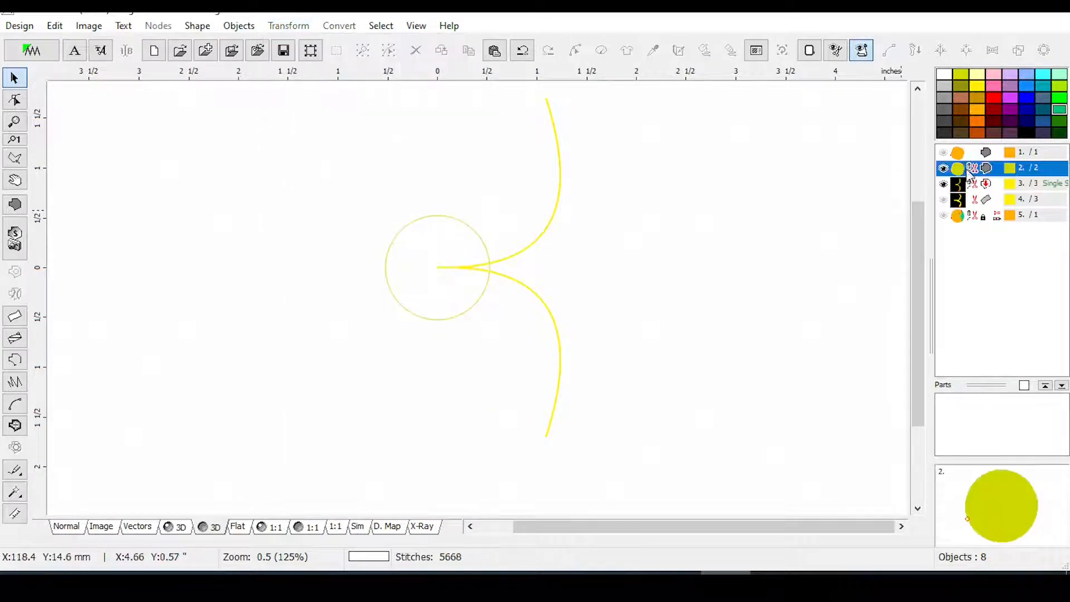
ctrl+click(970, 200)
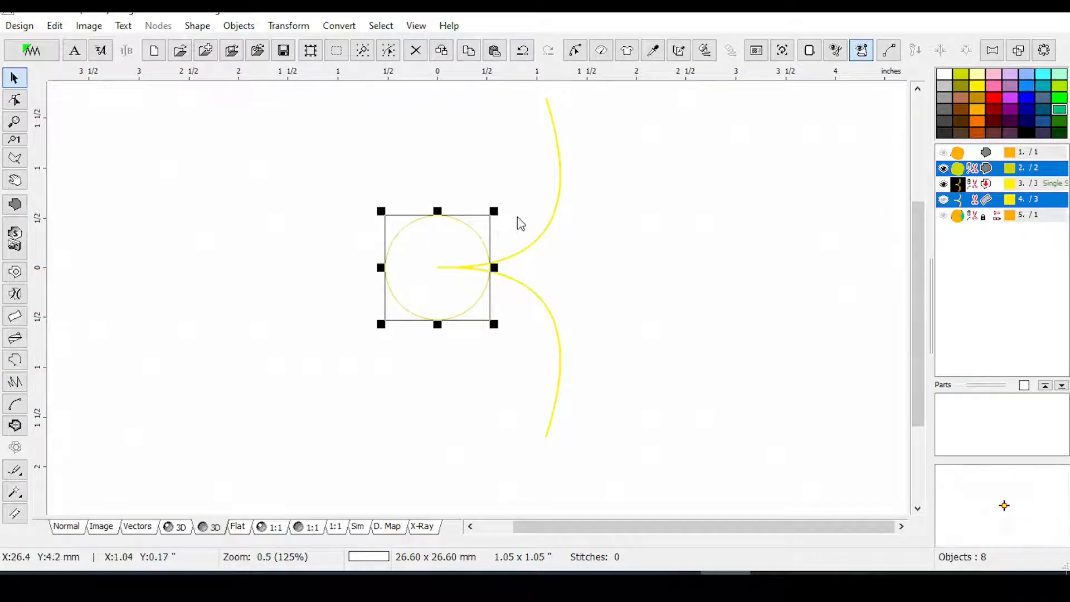
click(948, 205)
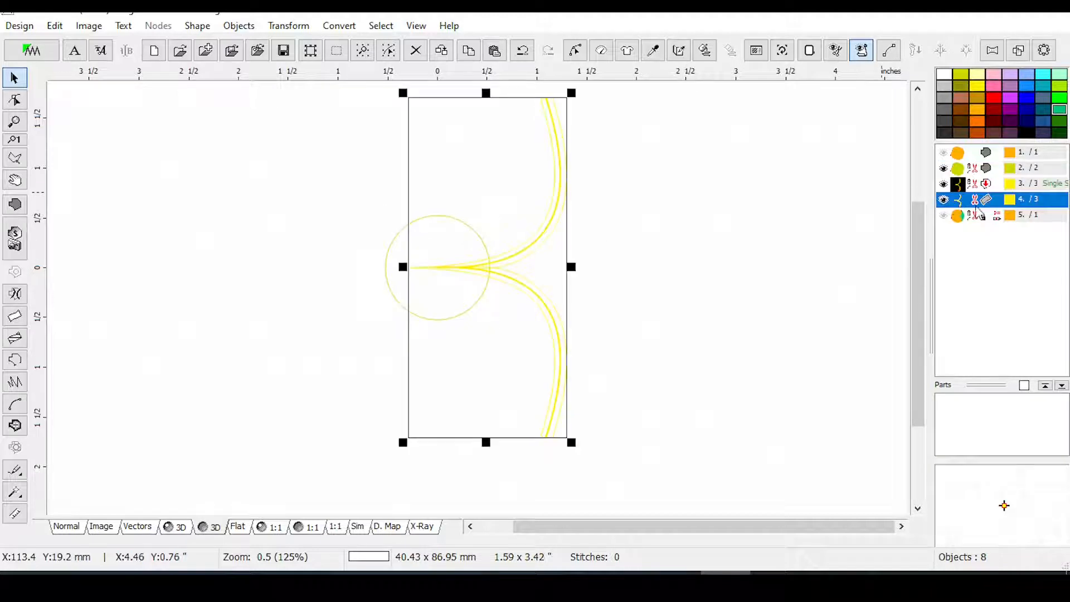
click(944, 185)
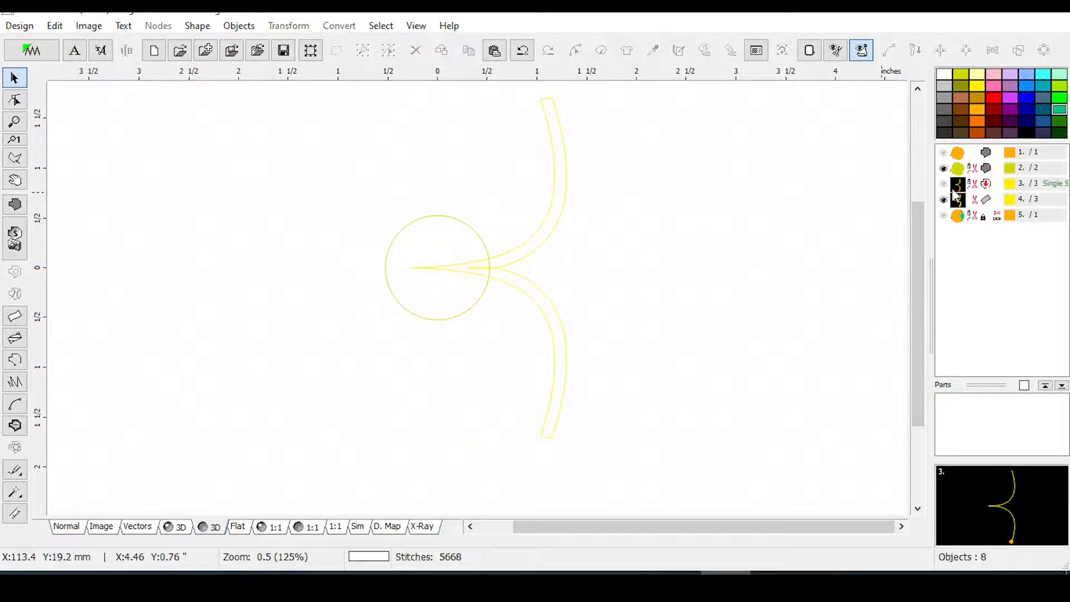
Unite the small circle, object 2, with the curved column, object 4, using Union shaping, and hide both originals.
click(973, 202)
ctrl+click(972, 173)
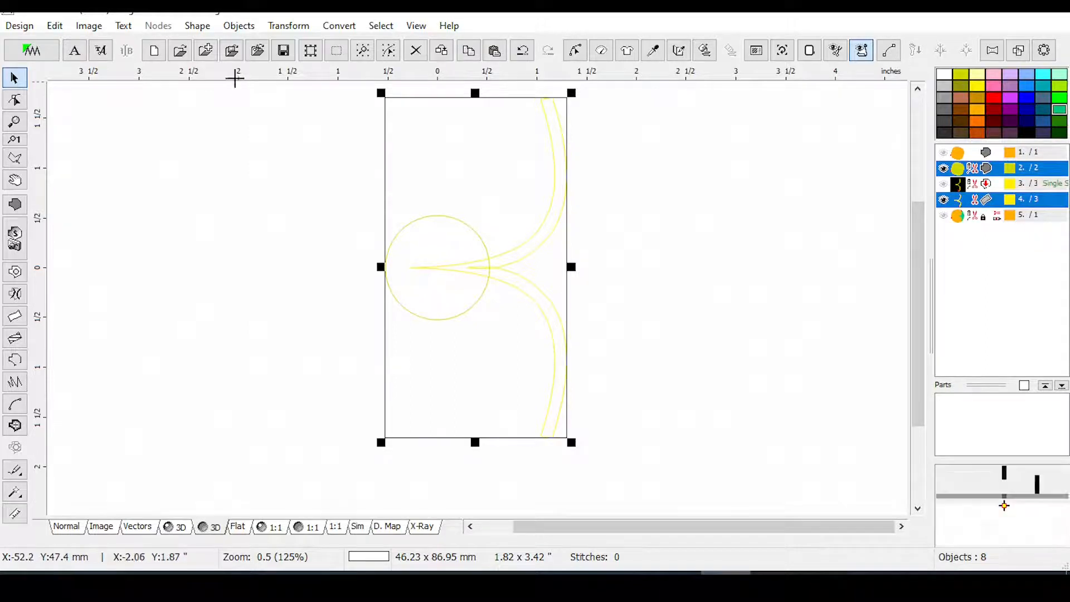
click(288, 26)
mouse_move(328, 437)
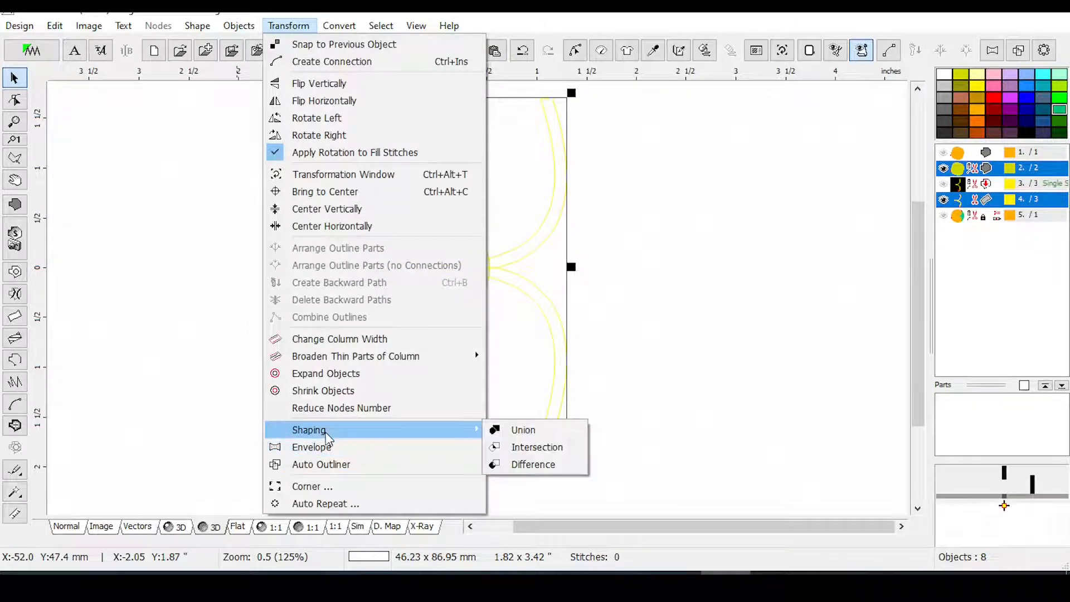
click(508, 430)
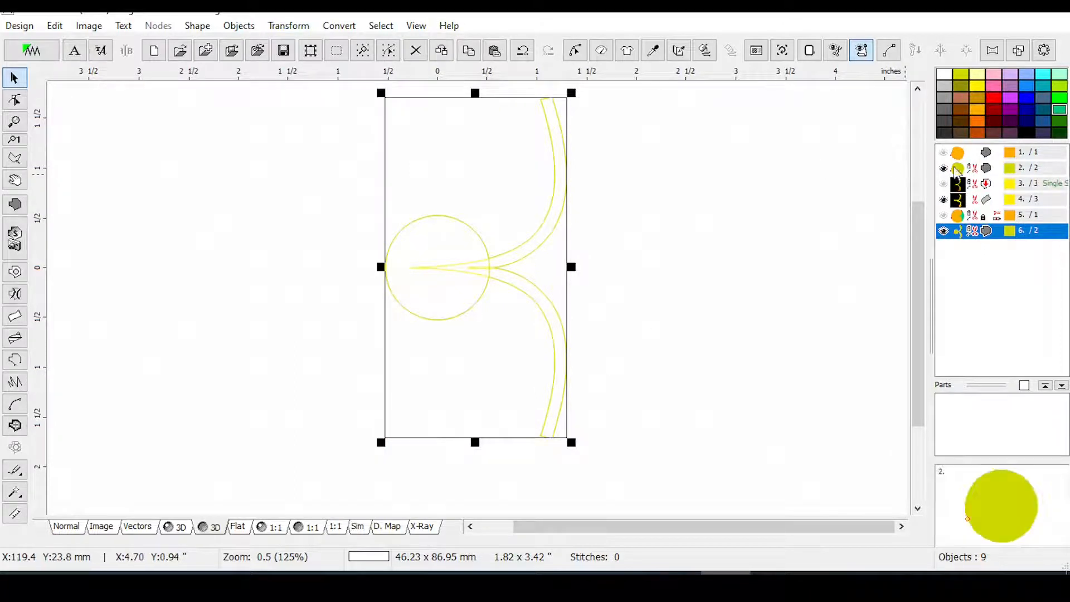
key(Escape)
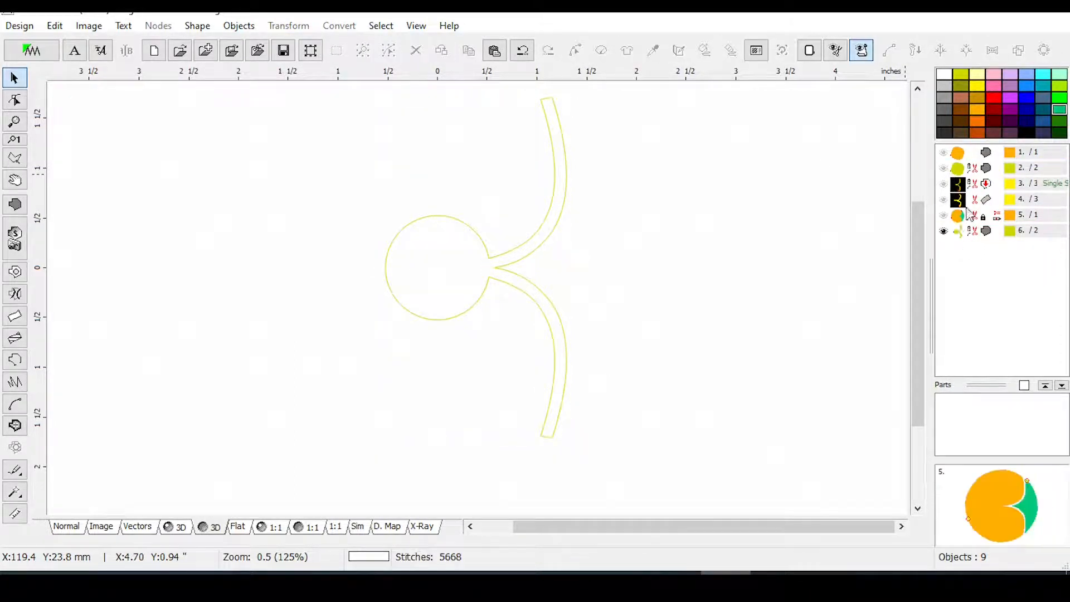
Make the large circle, object 1, visible and cut the united circle-and-column shape, object 6, out of it with Difference shaping.
click(963, 234)
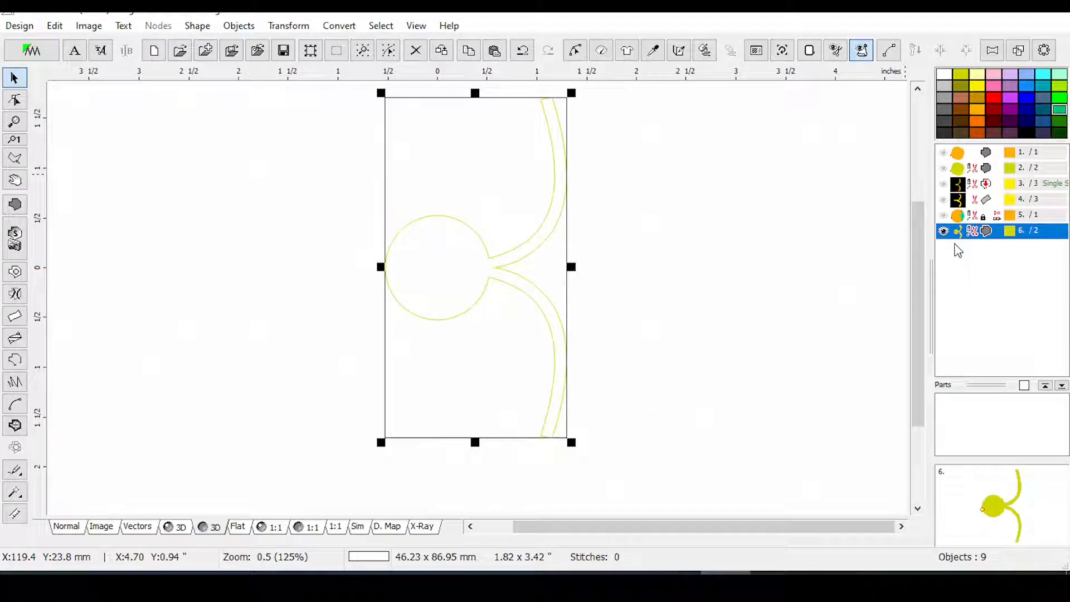
click(946, 155)
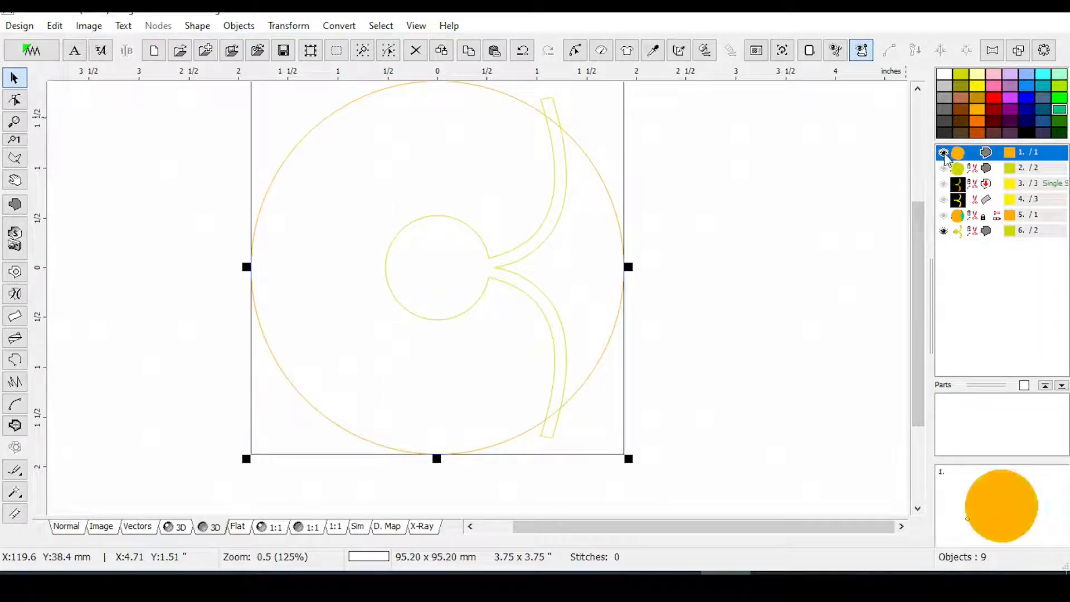
ctrl+click(972, 234)
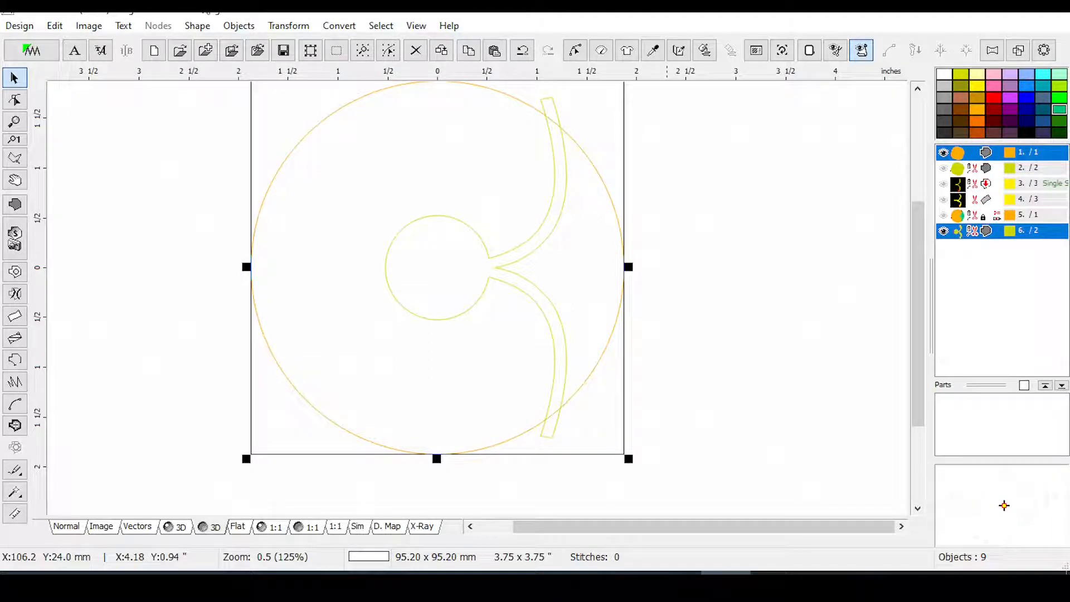
click(301, 28)
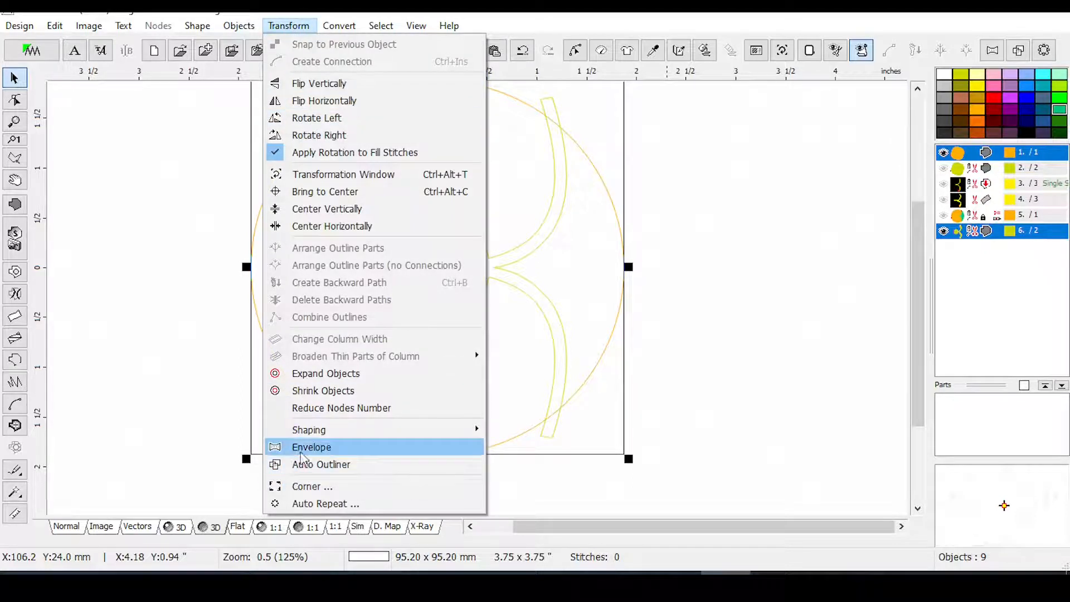
mouse_move(312, 432)
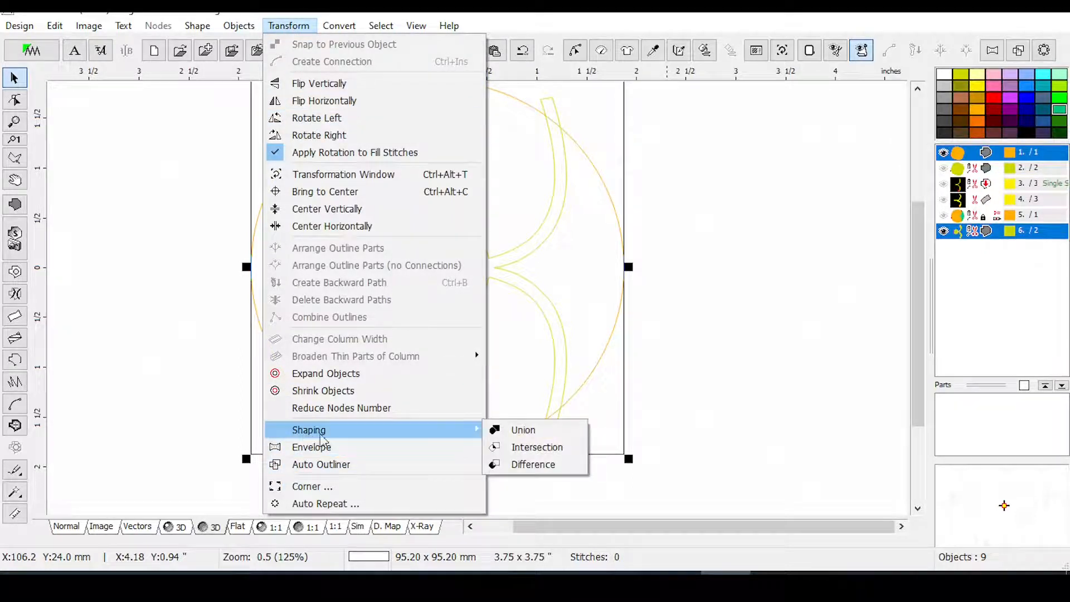
click(498, 464)
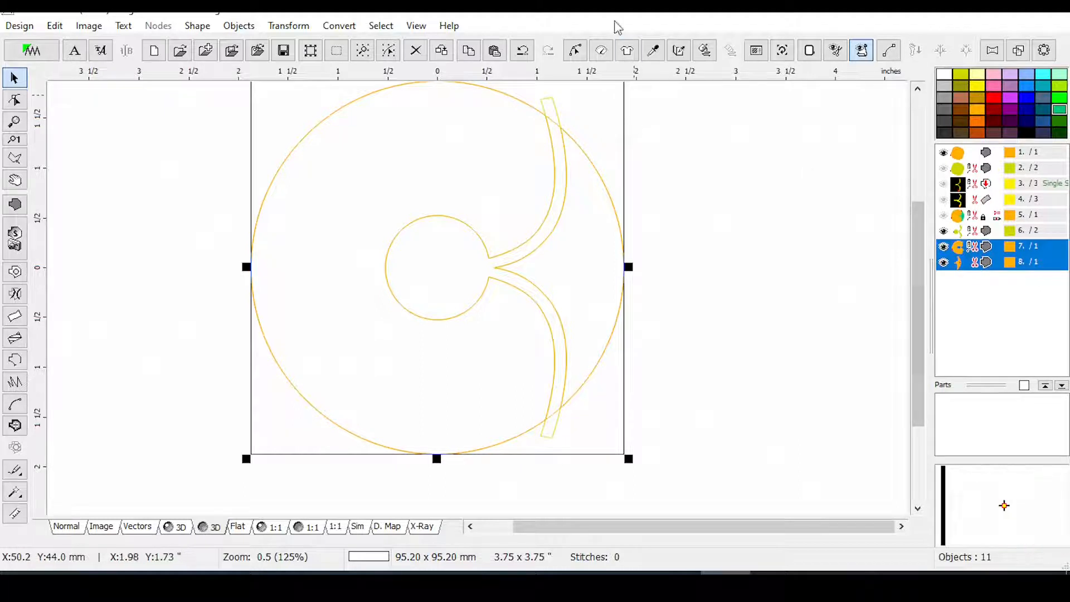
Fill the large cut-out piece and the crescent-shaped piece with the FRA_017 motif.
click(601, 50)
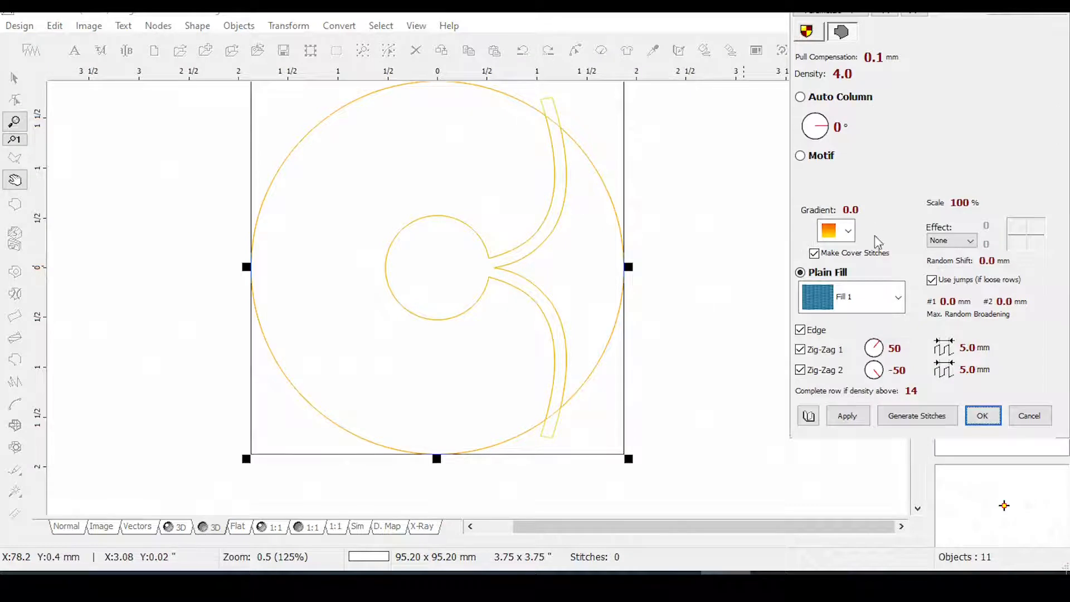
click(819, 156)
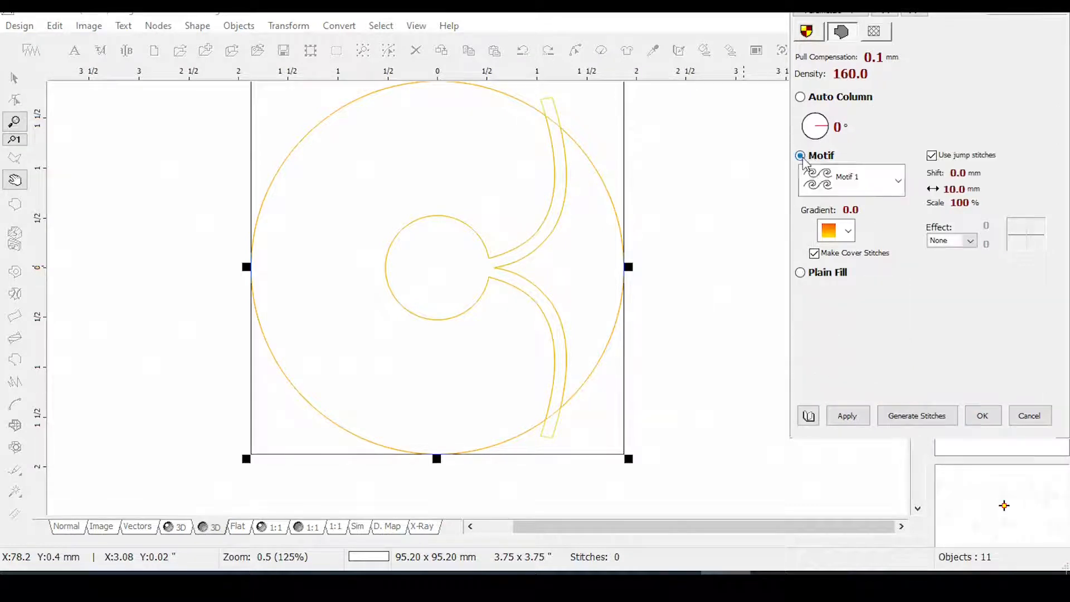
click(897, 180)
drag(901, 263, 902, 397)
click(851, 357)
click(847, 415)
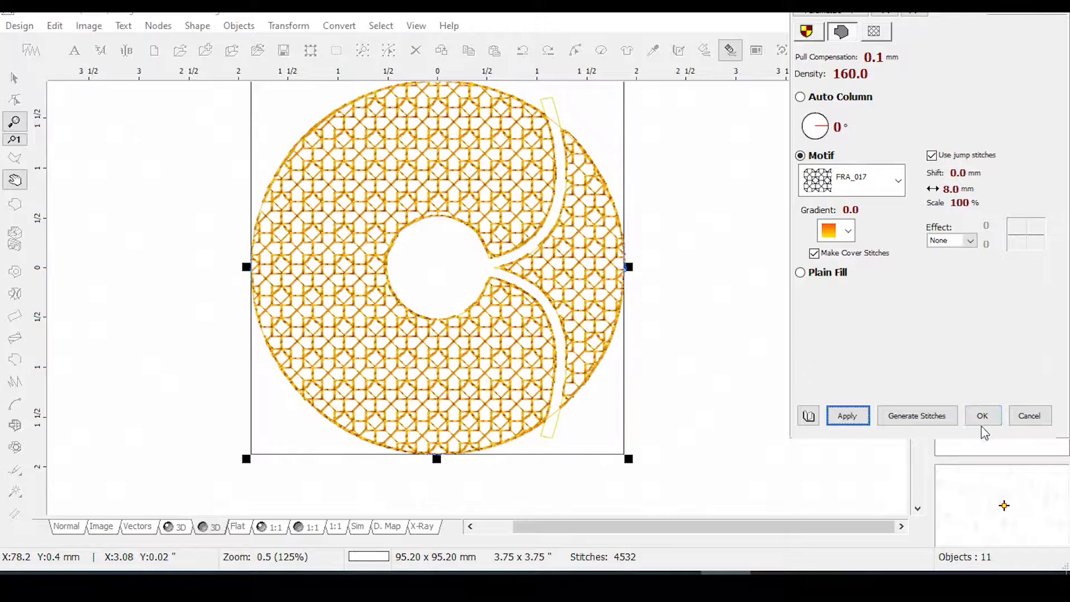
click(983, 417)
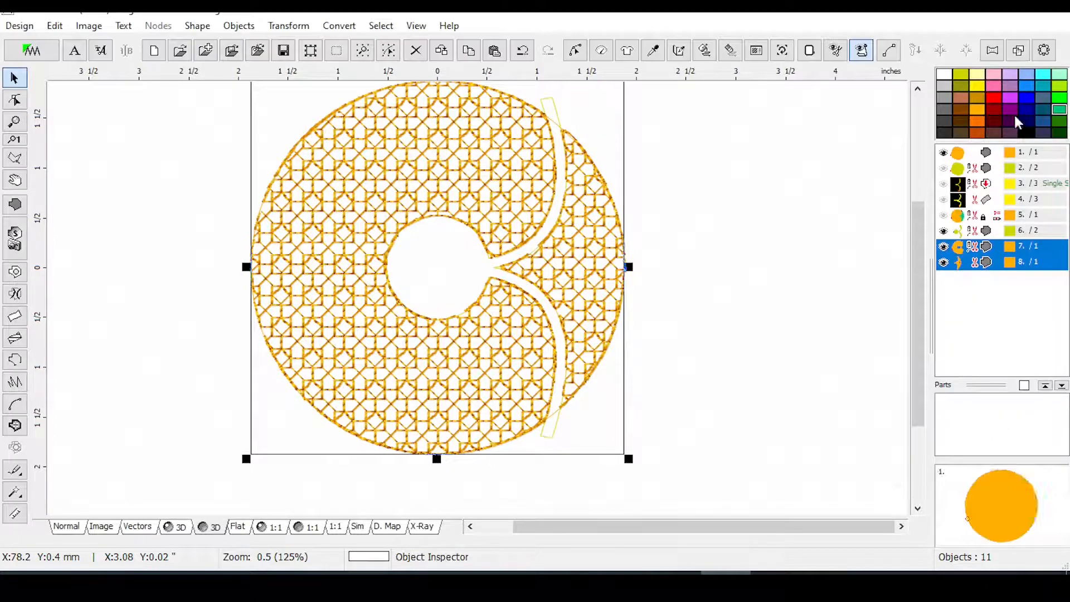
Recolor the large C-shaped piece pink and the crescent-shaped piece dark red.
click(993, 87)
drag(1019, 263, 1020, 263)
click(992, 248)
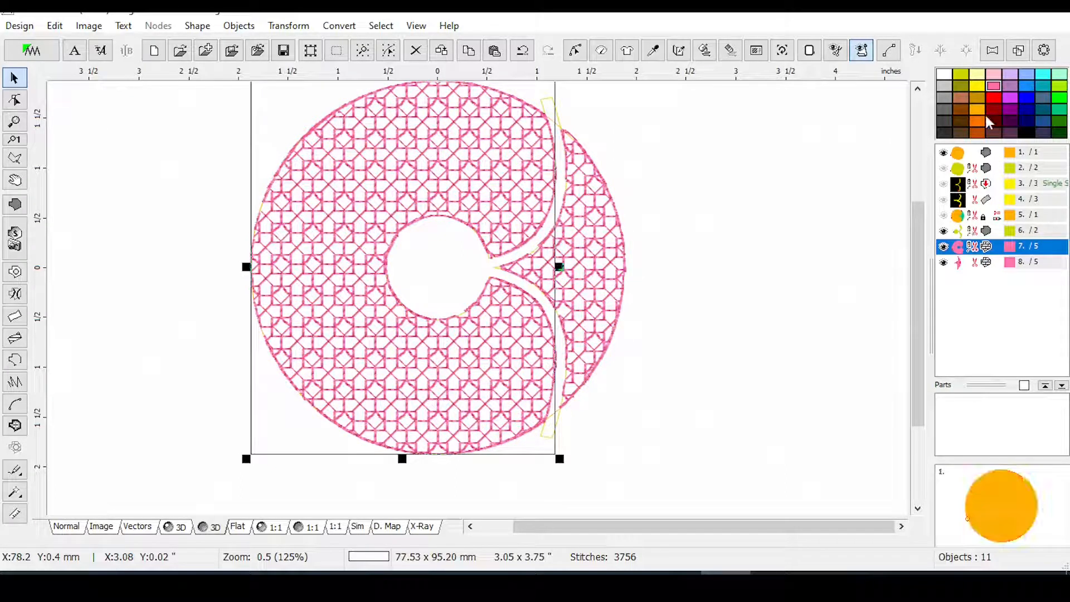
drag(997, 115, 1022, 263)
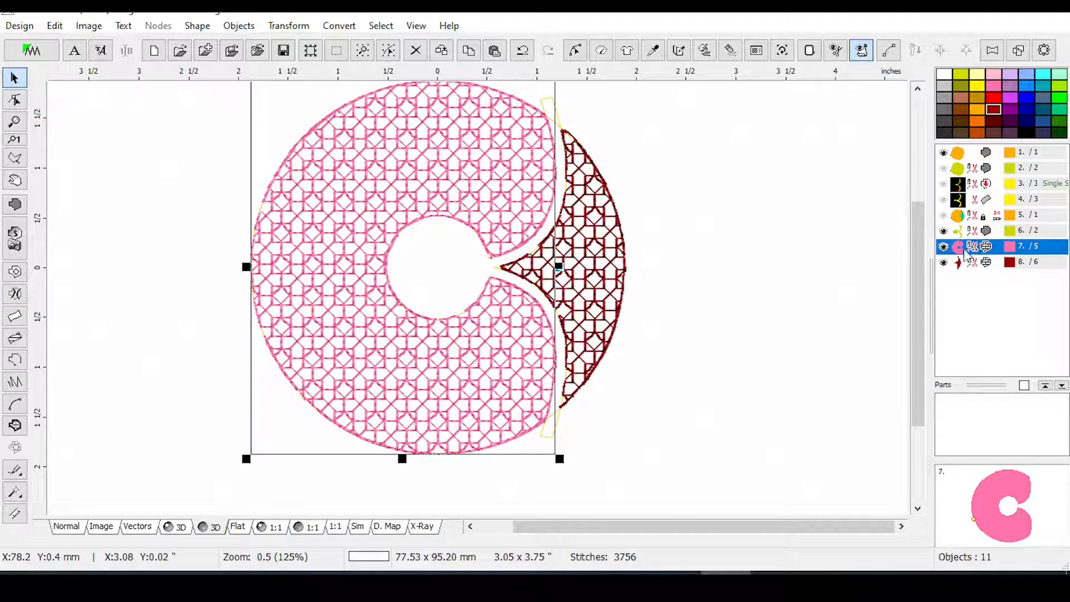
Hide objects 1 to 6, and create separate outline objects from the two motif-filled pieces.
ctrl+click(986, 261)
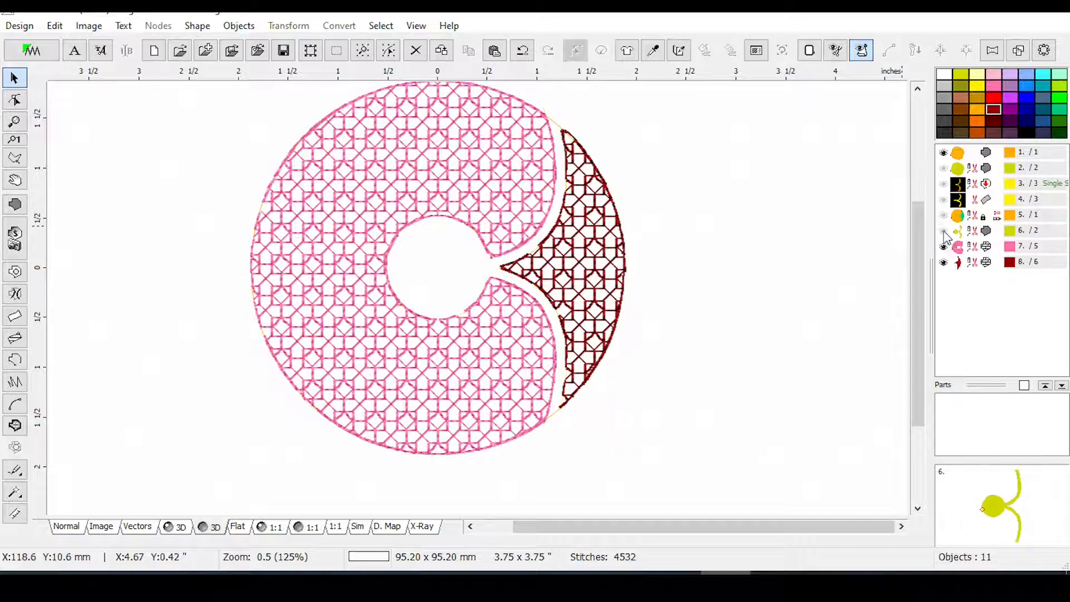
key(Escape)
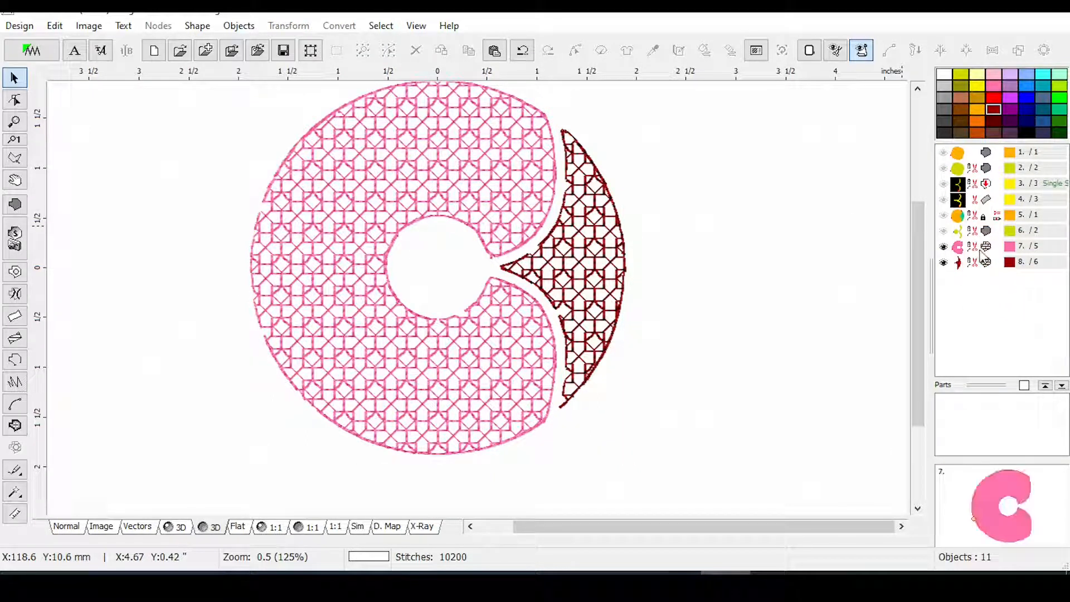
key(ctrl+a)
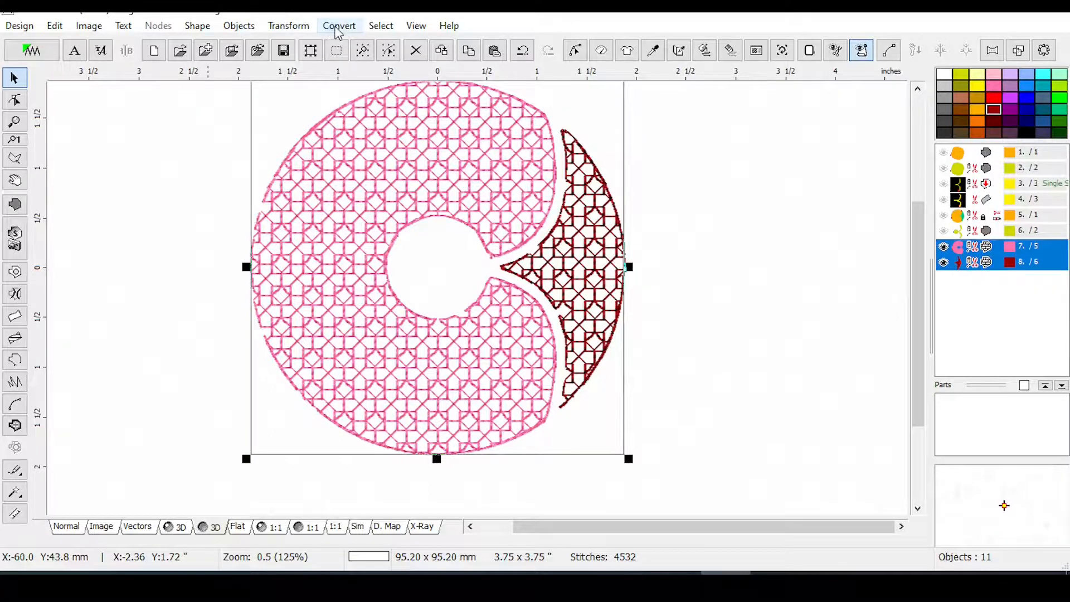
click(338, 27)
click(401, 43)
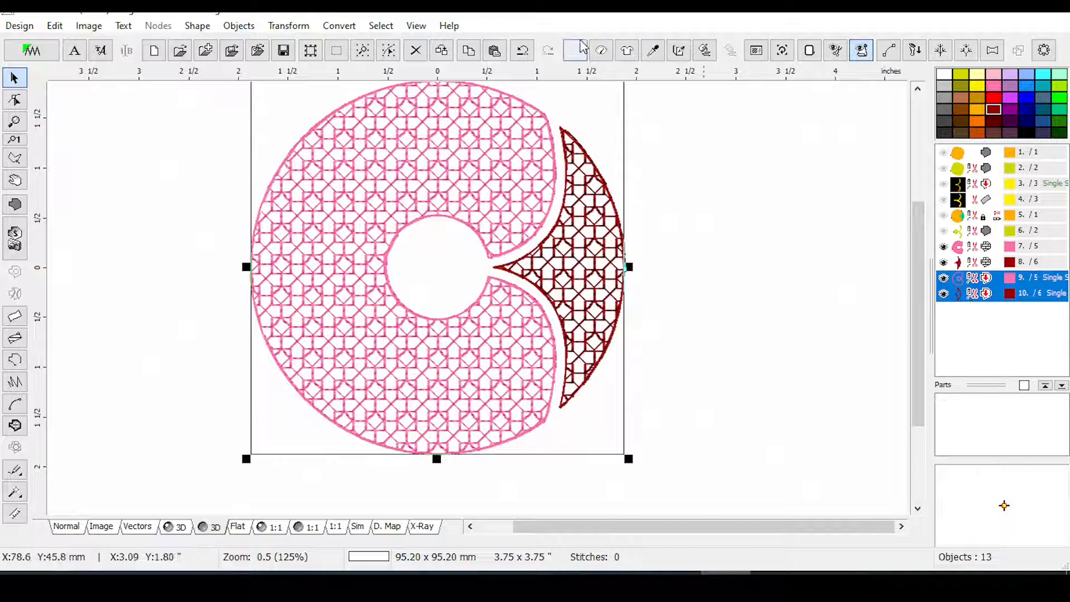
Apply the BckStHatThck sample stitch to both new outlines and deselect them.
click(601, 53)
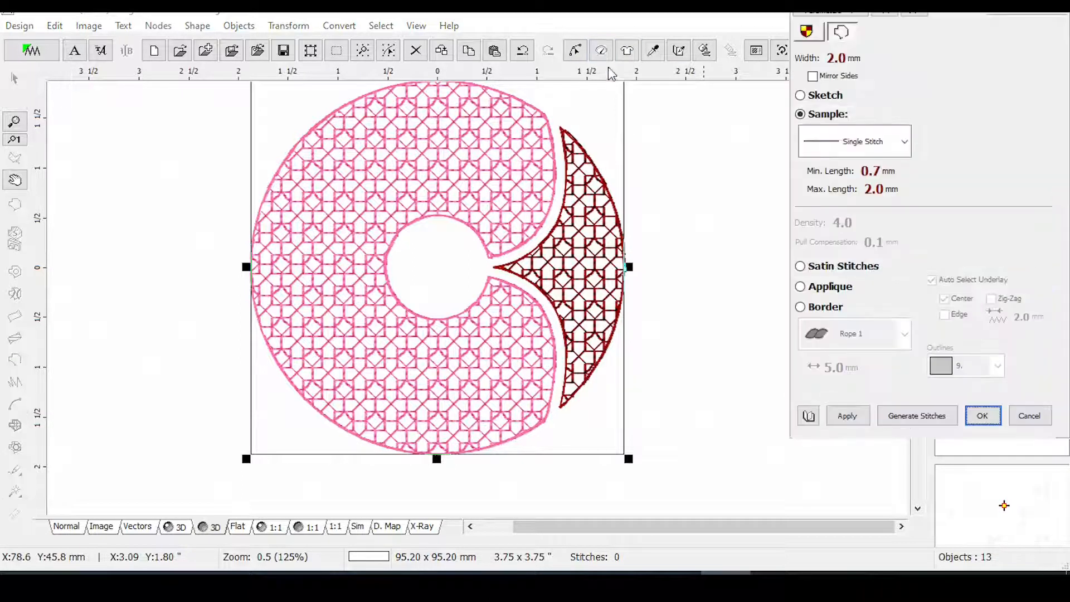
click(905, 144)
drag(908, 215, 907, 187)
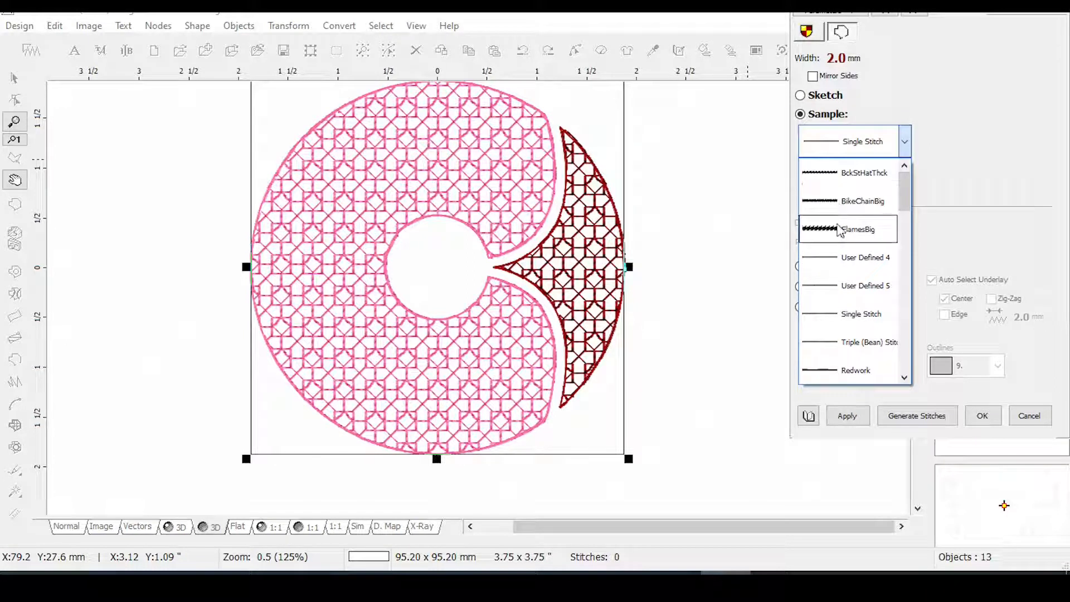
click(840, 178)
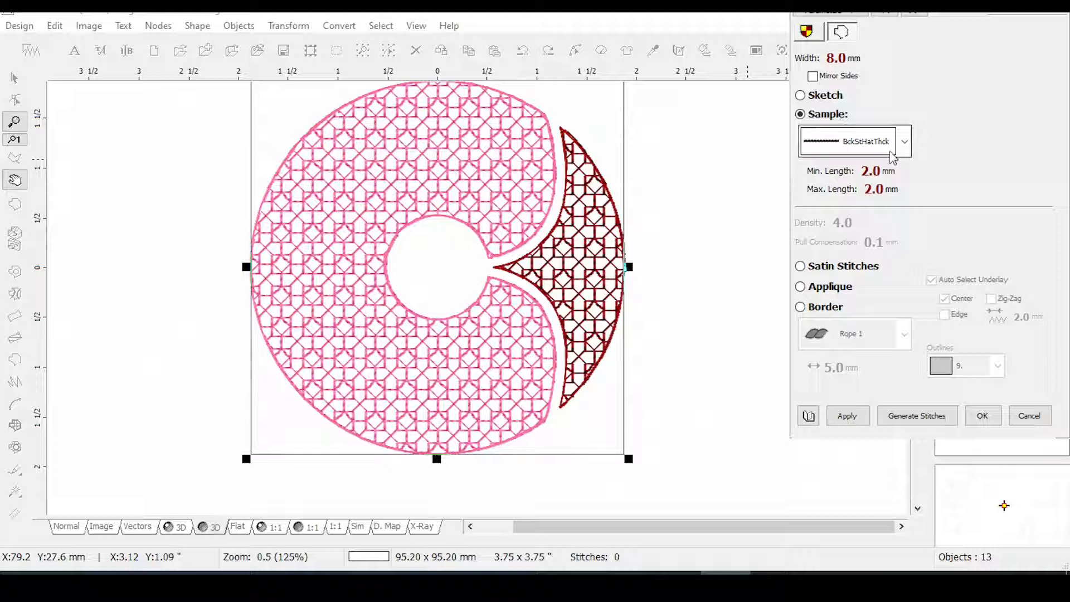
click(849, 422)
click(850, 420)
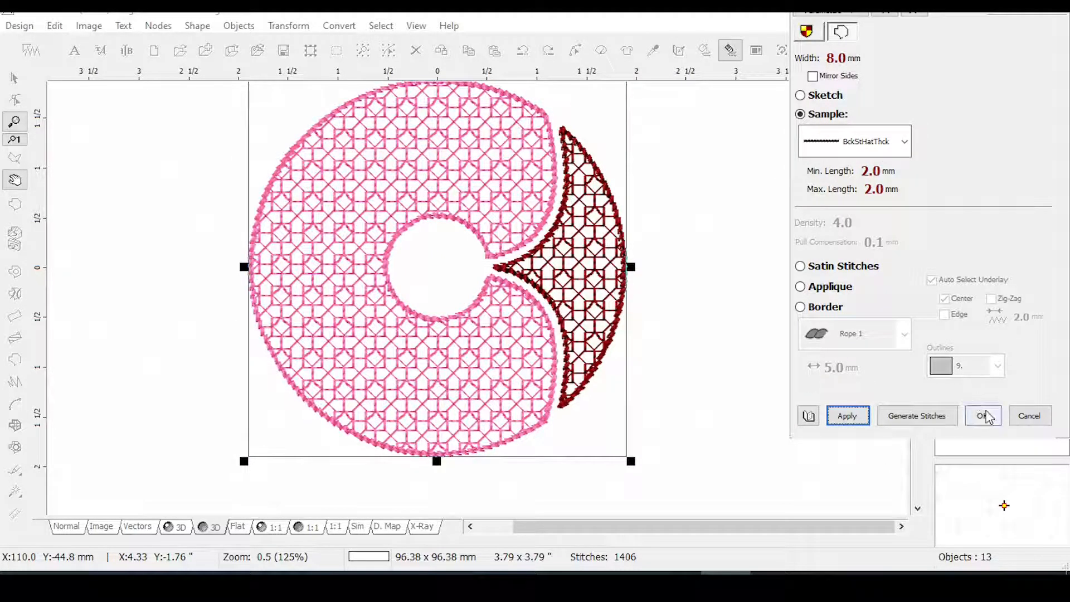
click(984, 415)
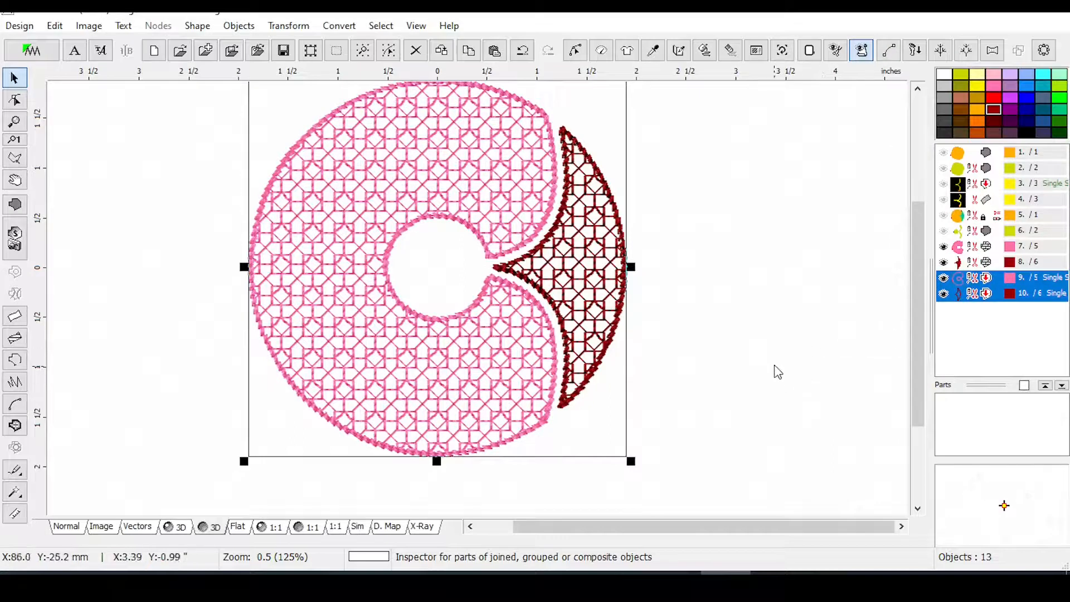
click(796, 394)
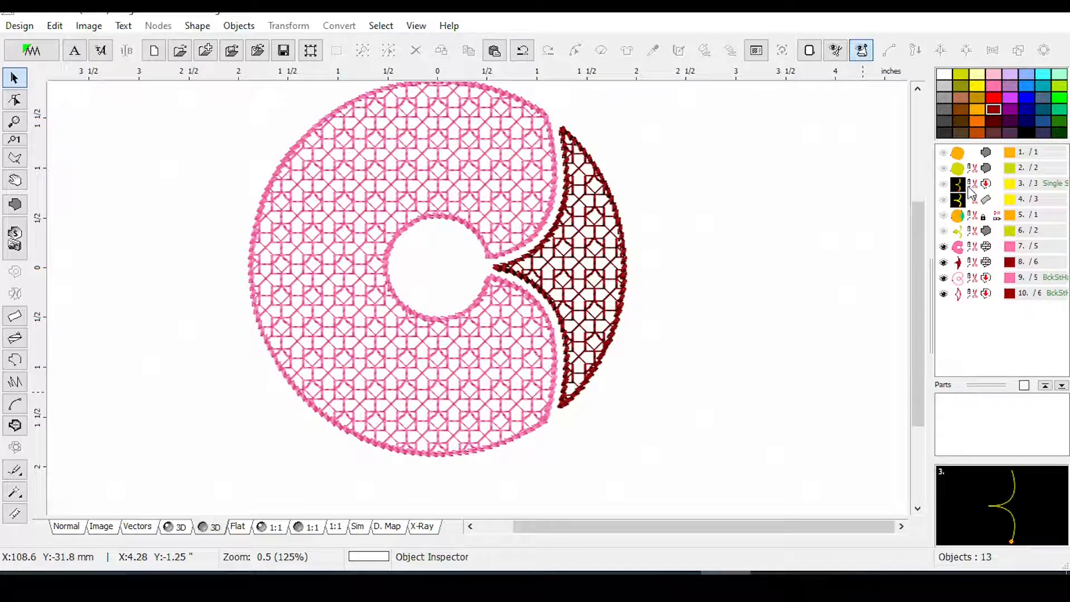
Unhide objects 4, 5 and 6, and delete objects 4 to 10, keeping the two original circles and the single-stitch curve.
click(968, 204)
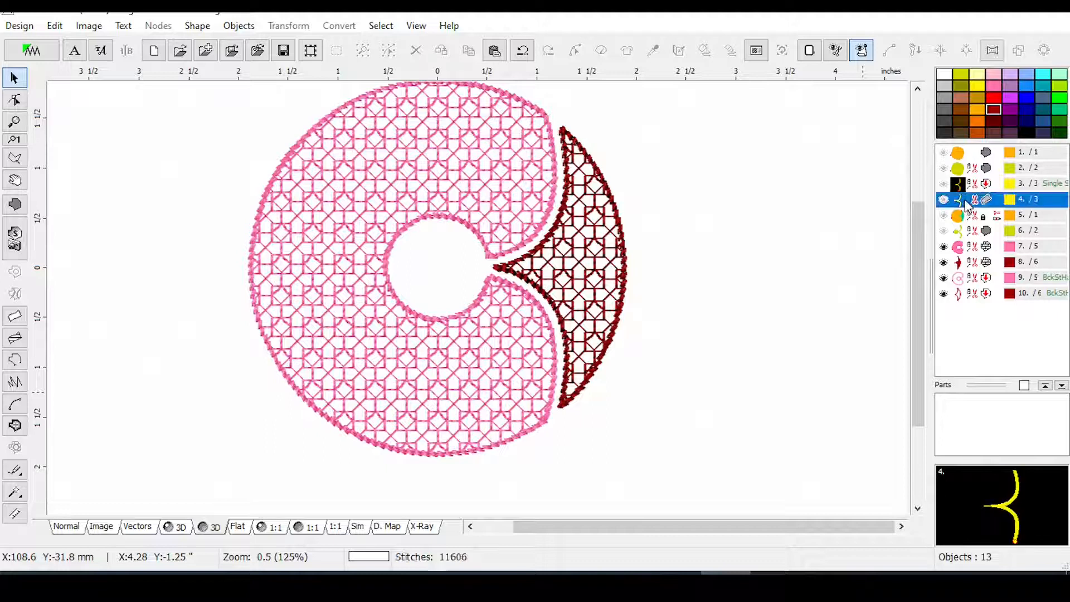
click(941, 201)
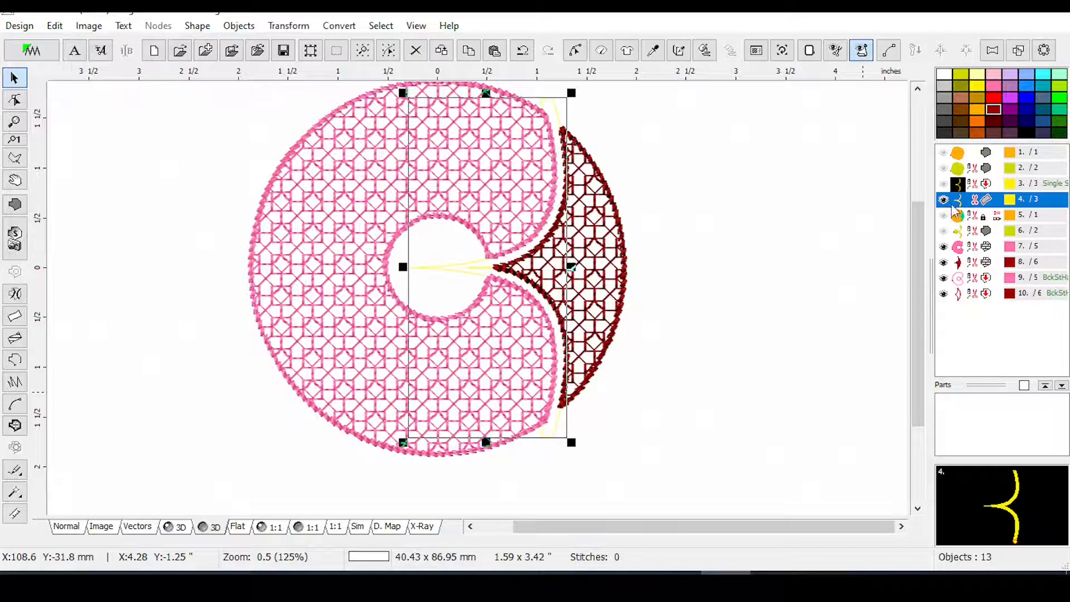
click(943, 216)
click(943, 231)
click(976, 201)
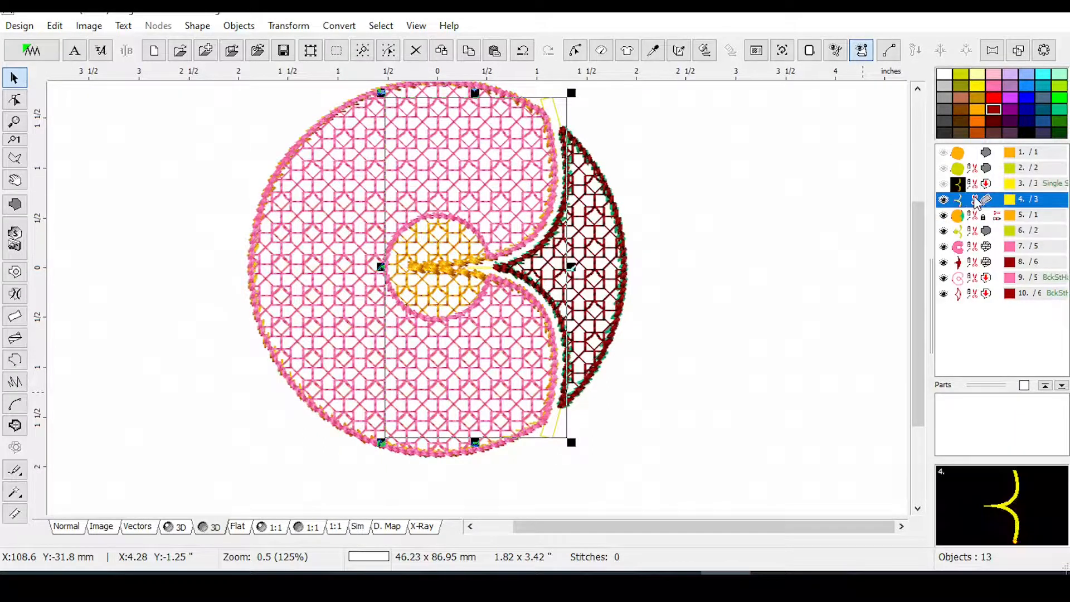
shift+click(986, 293)
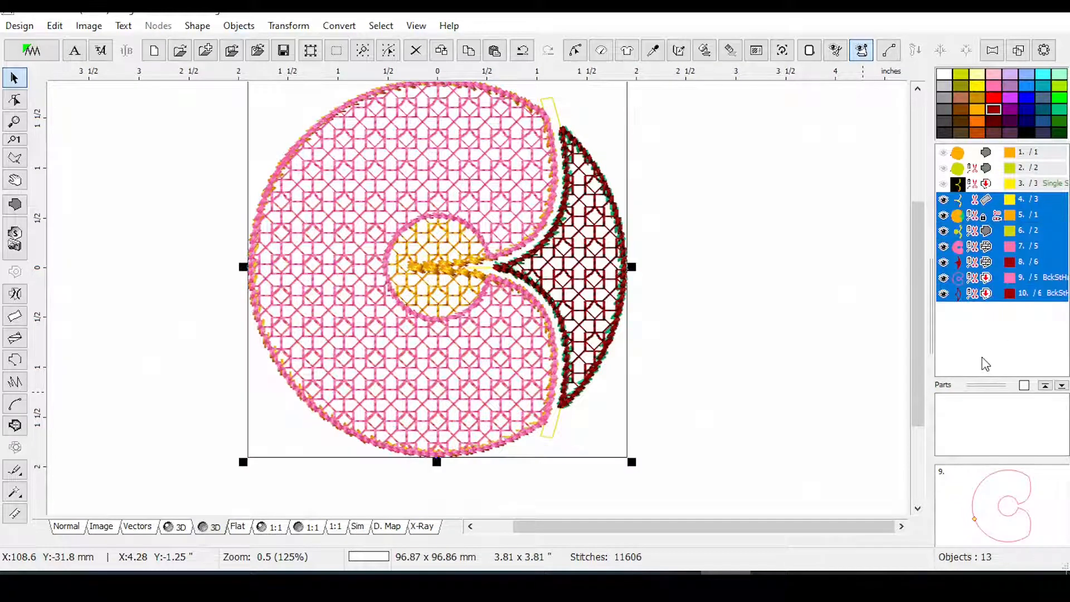
key(Delete)
Make the yellow curve, the outer circle and the inner circle visible again.
click(949, 184)
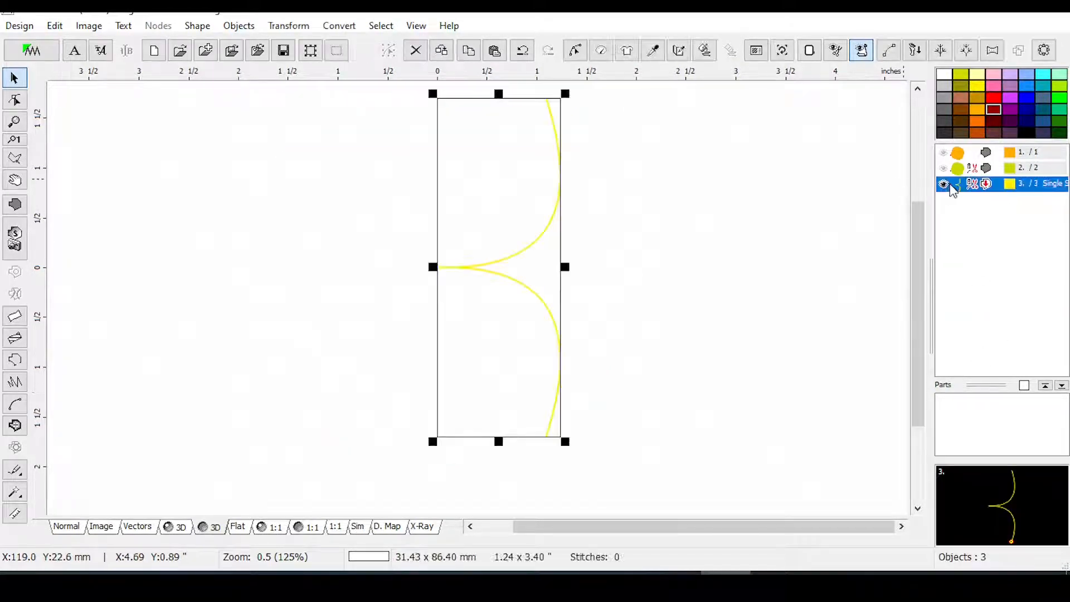
click(943, 152)
click(943, 167)
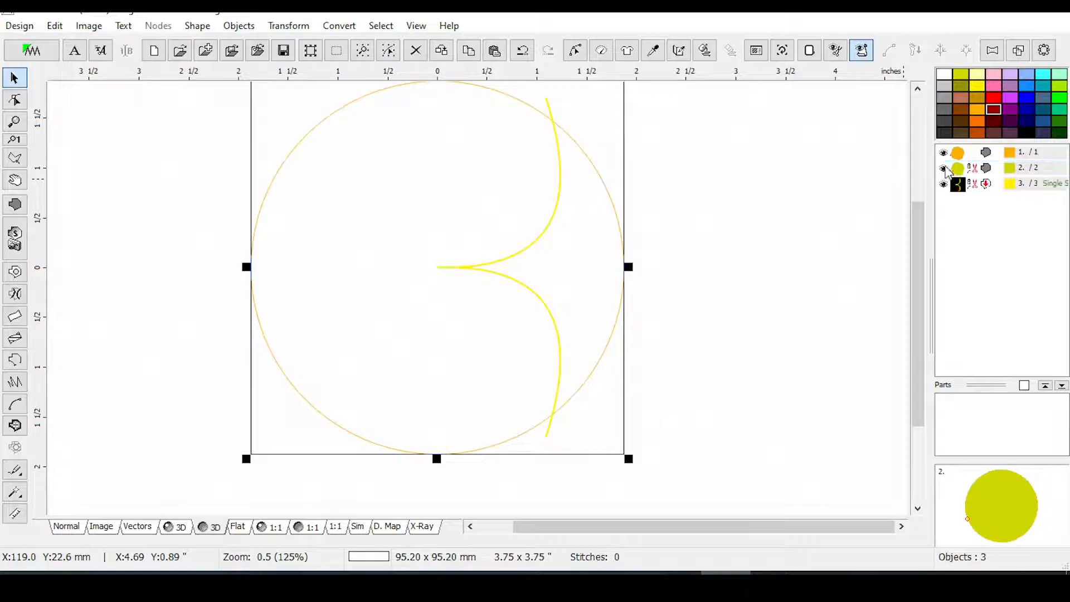
Edit the yellow curve's nodes, removing its lower branch and adding a curve node on each side of the upper branch's middle node.
click(963, 186)
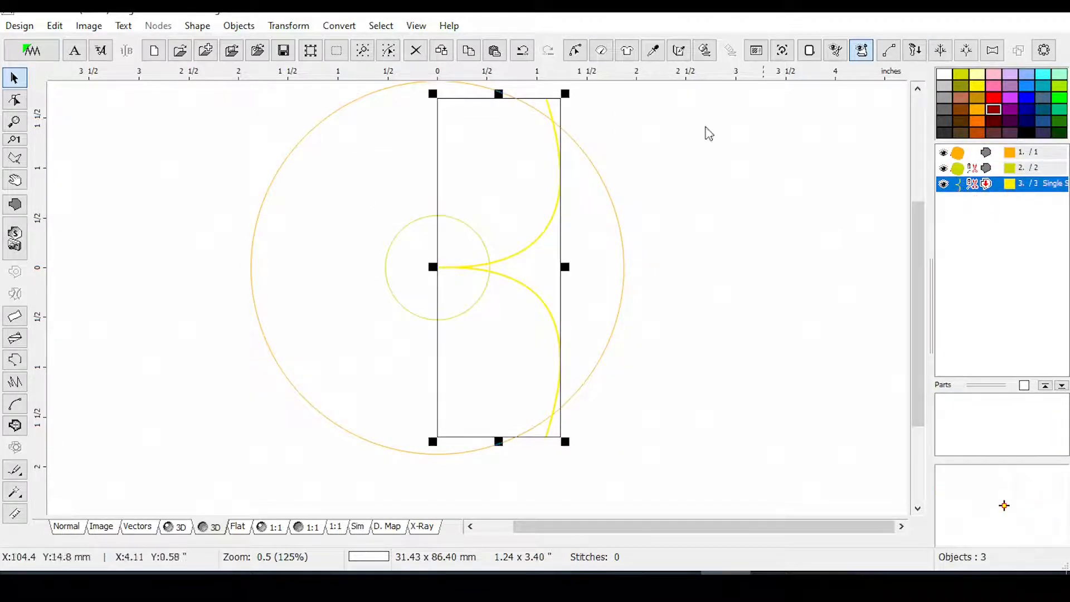
click(577, 50)
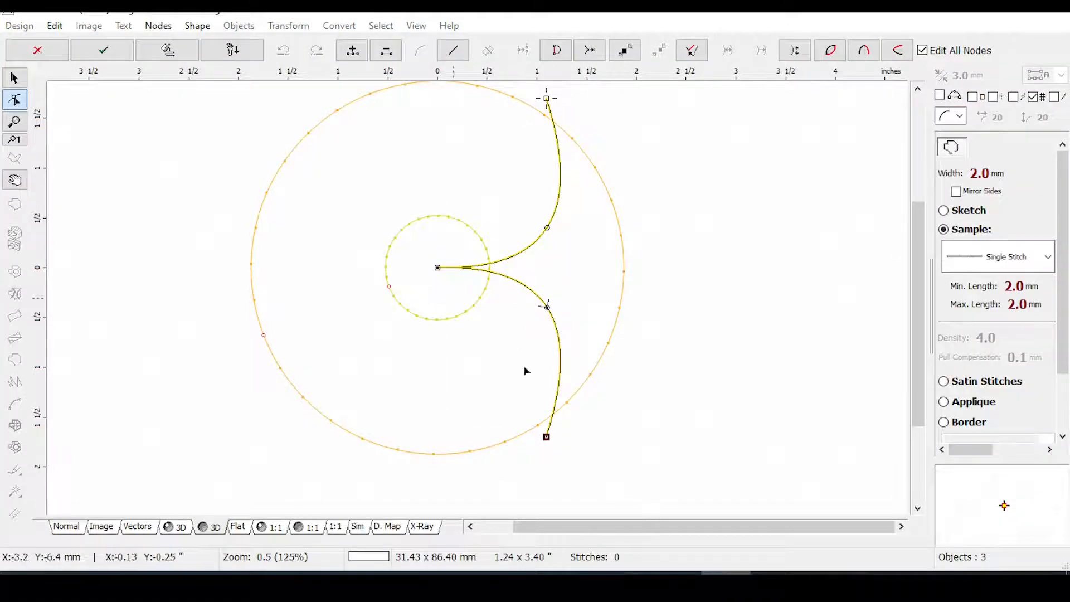
key(Delete)
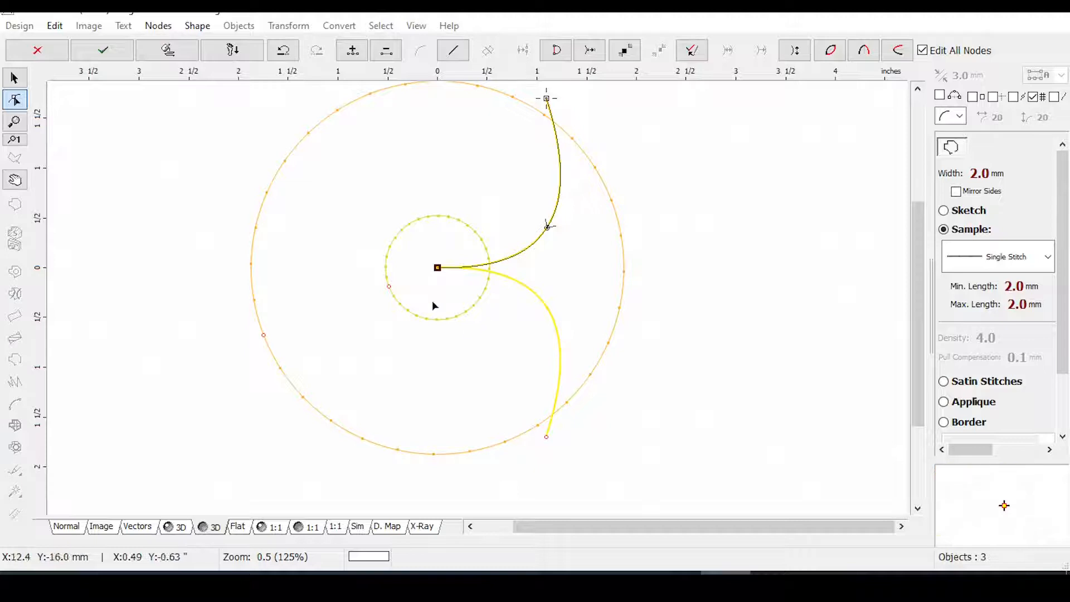
click(547, 227)
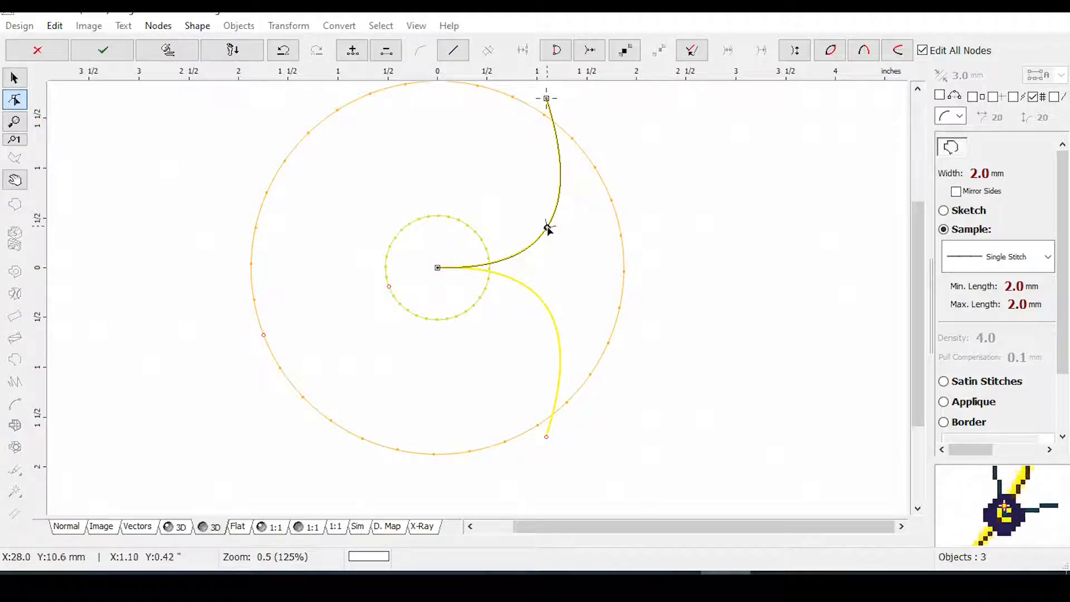
click(353, 55)
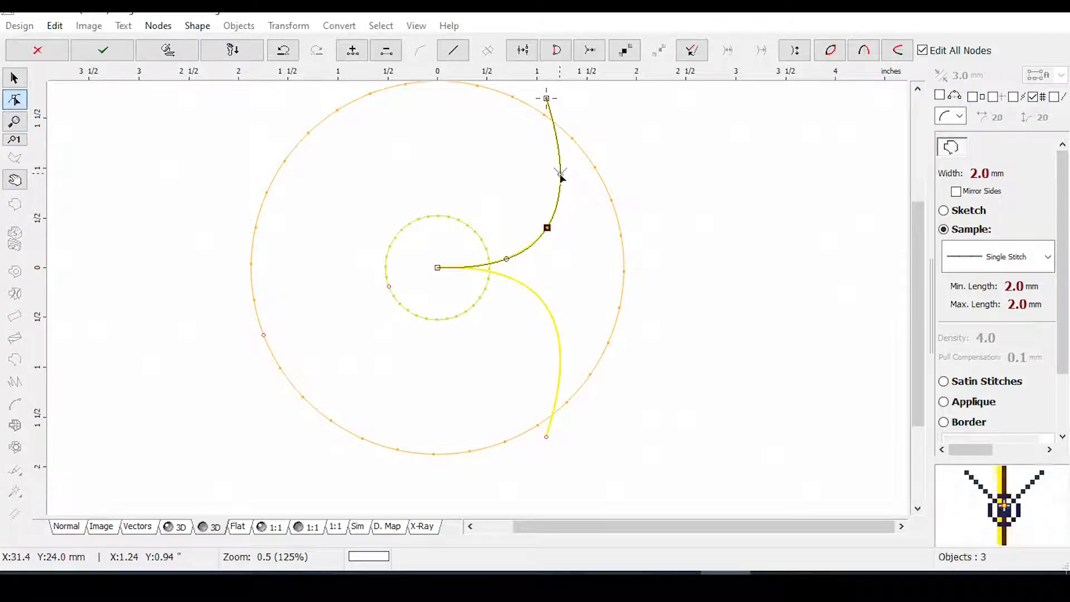
Bend the yellow curve into an S shape, pulling its upper part inward, its lower part below the centre line and its outer end beyond the large circle.
drag(560, 174, 537, 165)
click(506, 259)
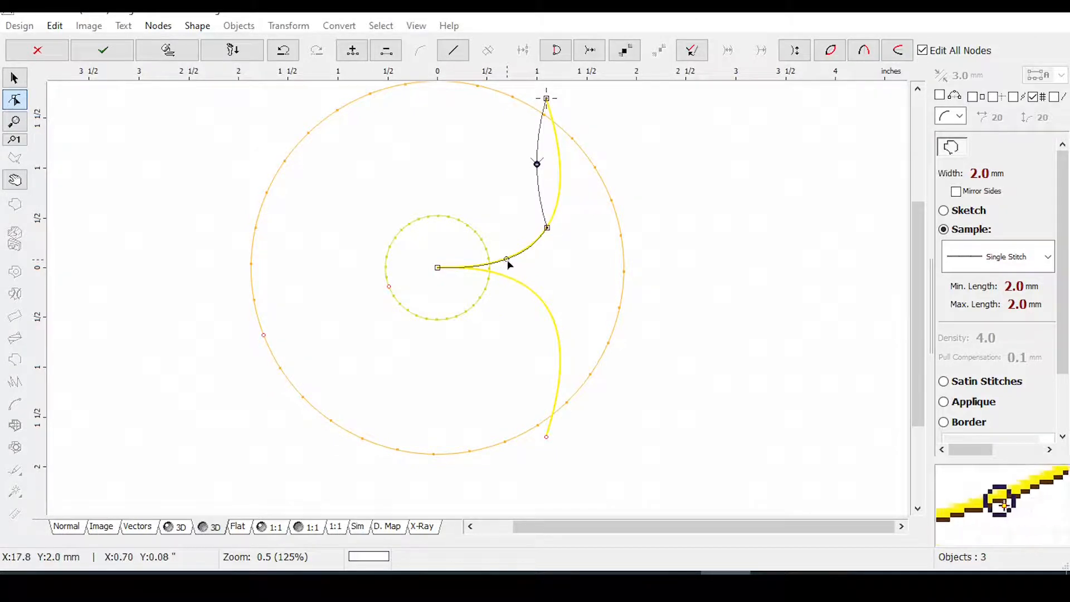
drag(505, 259, 526, 287)
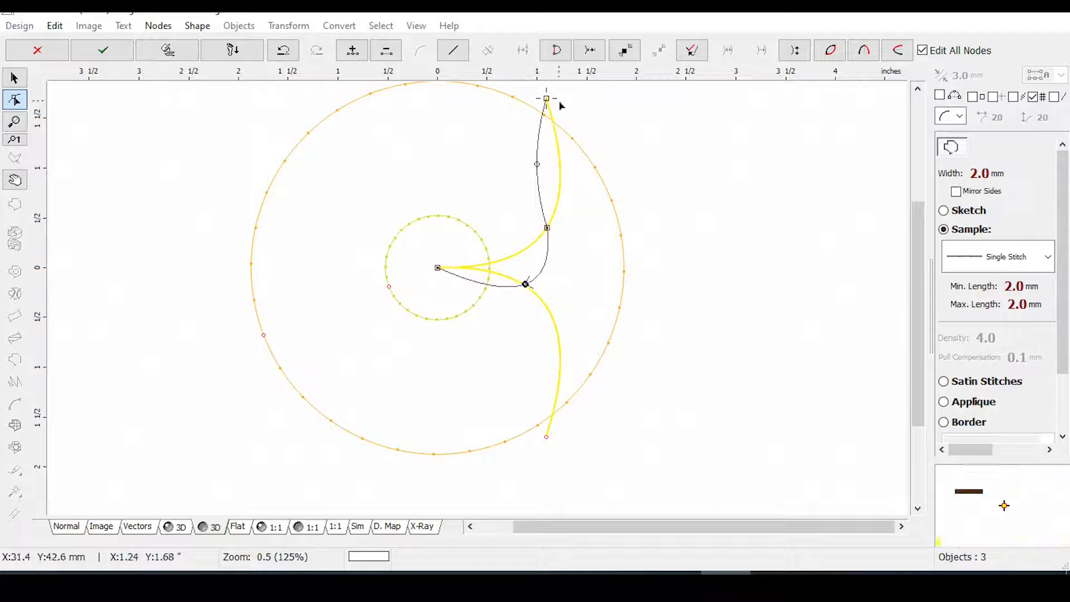
drag(546, 99, 585, 137)
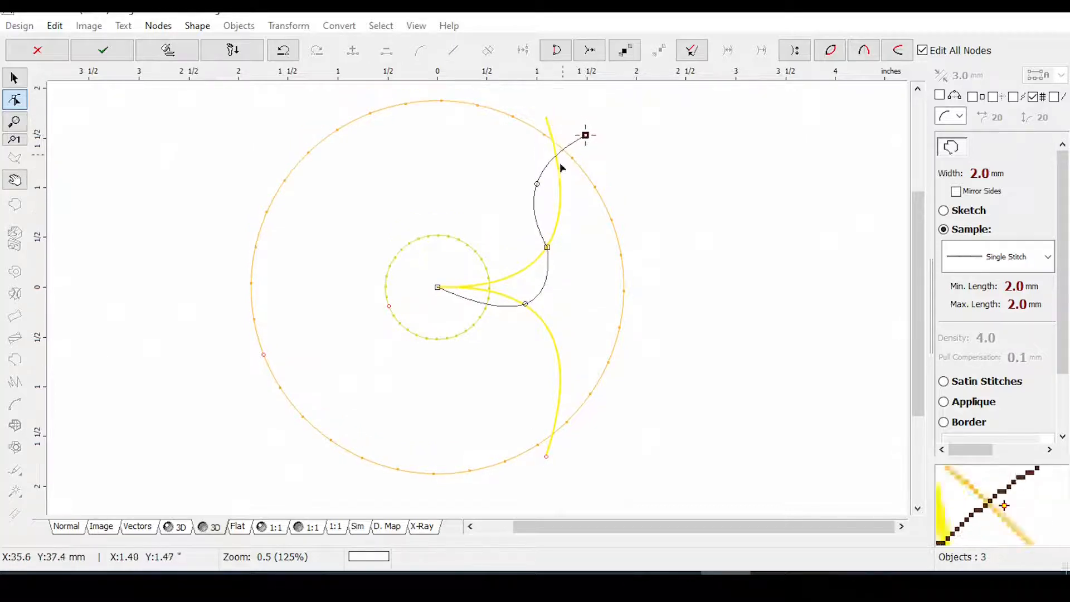
drag(549, 250, 539, 236)
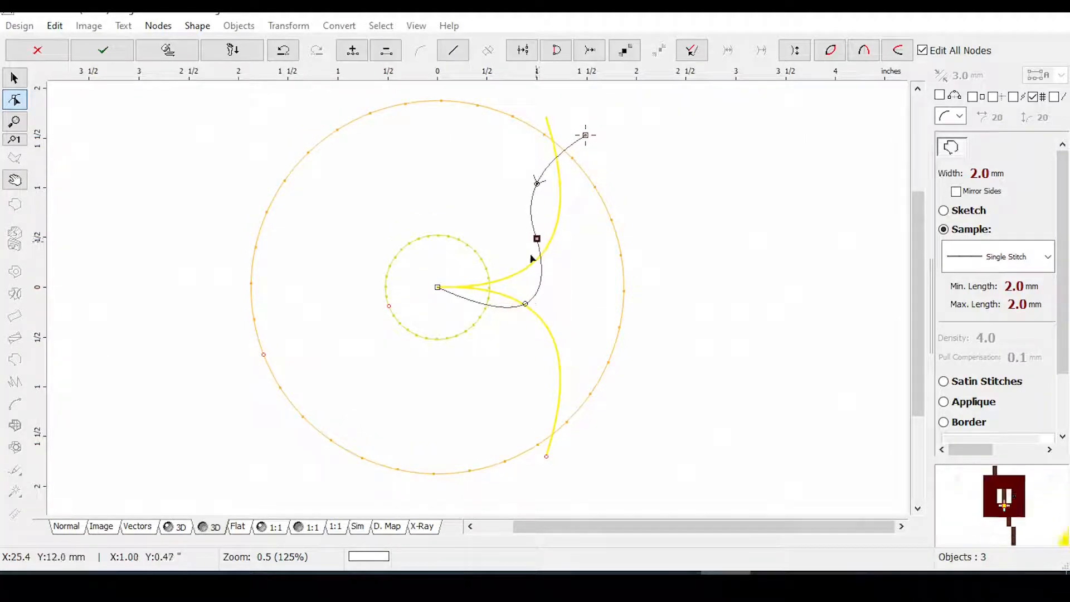
drag(526, 305, 529, 301)
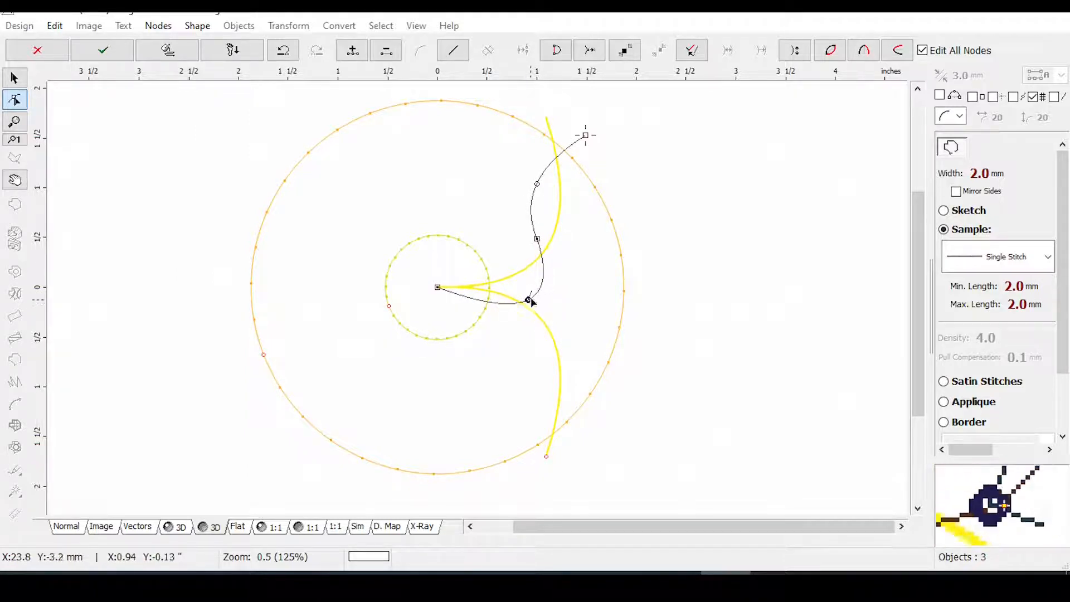
mouse_move(530, 301)
mouse_down()
mouse_move(517, 313)
mouse_move(527, 317)
mouse_up()
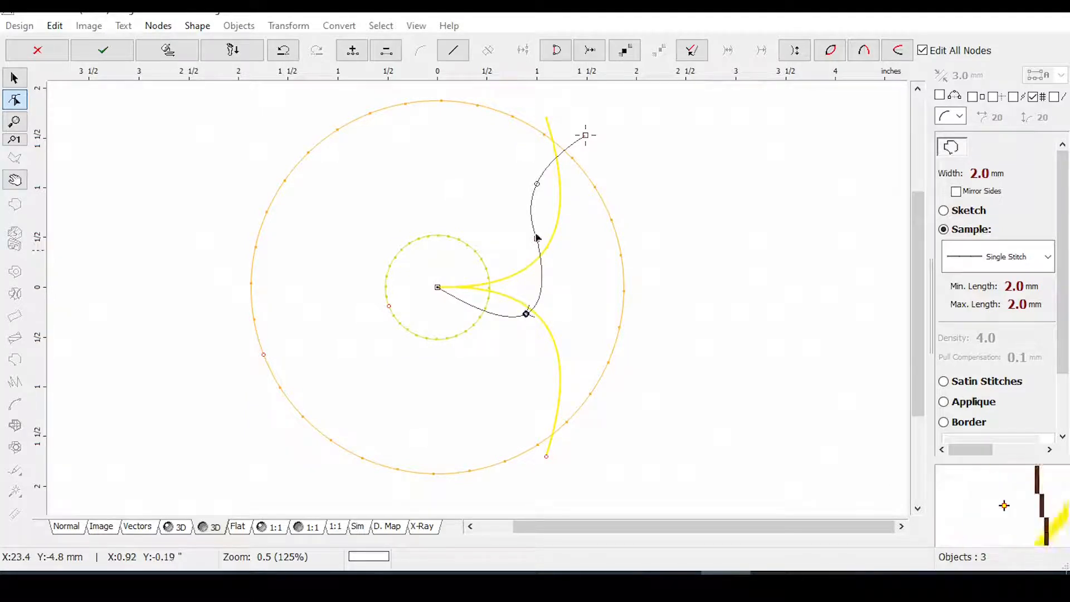
Fine-tune the S-curve's upper bend, middle node, outer end and lower bend, and finish the node editing.
drag(538, 184, 530, 169)
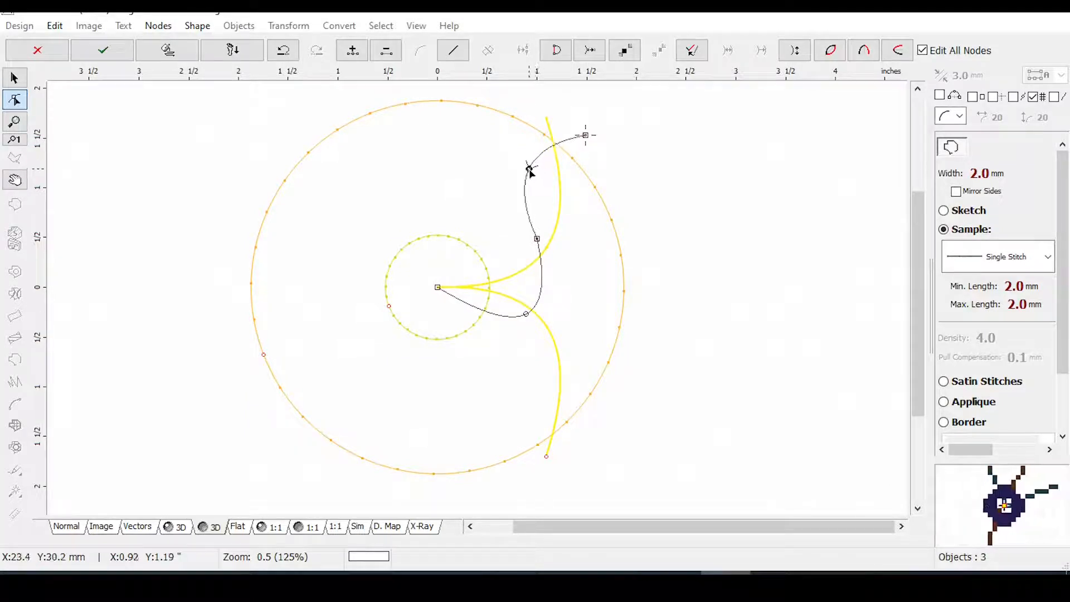
click(537, 241)
drag(536, 244, 533, 243)
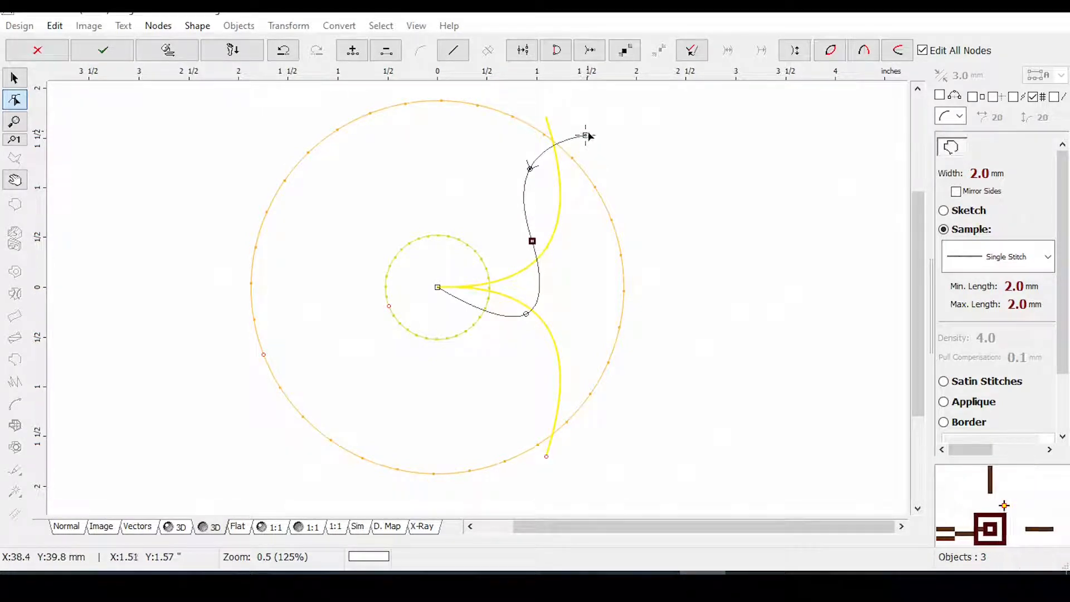
drag(586, 135, 588, 146)
drag(527, 315, 523, 307)
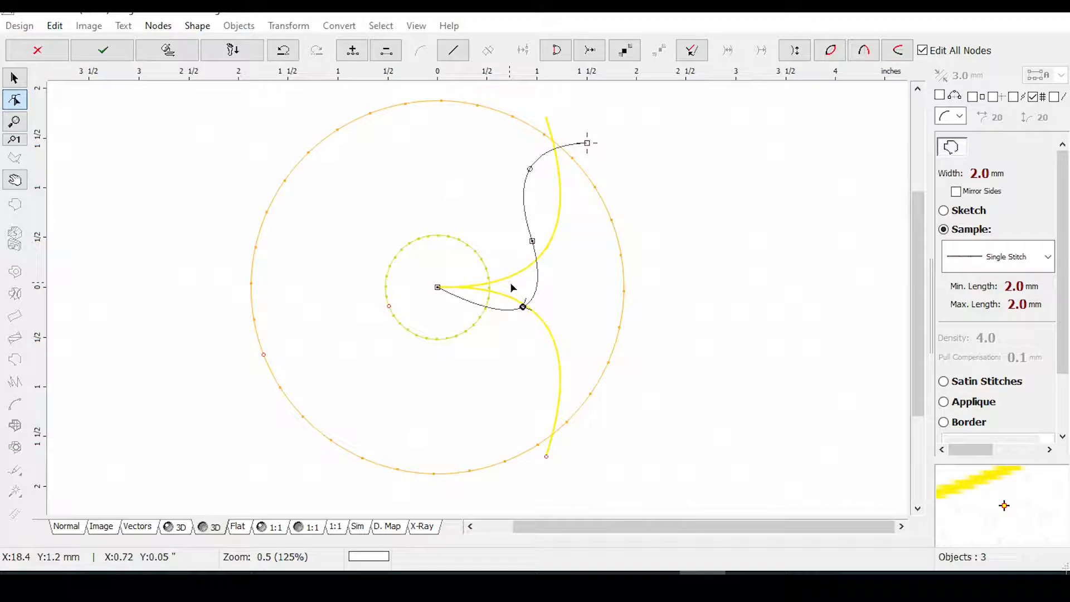
key(Return)
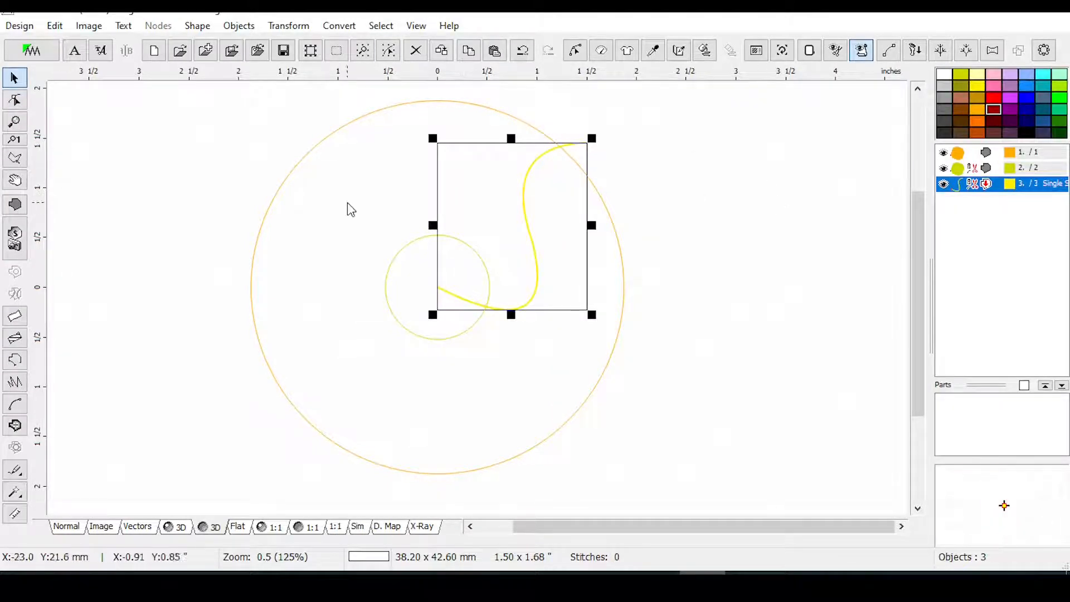
Show the design in Vectors view and set the S-curve's rotation transformation to 6 per revolution.
click(146, 534)
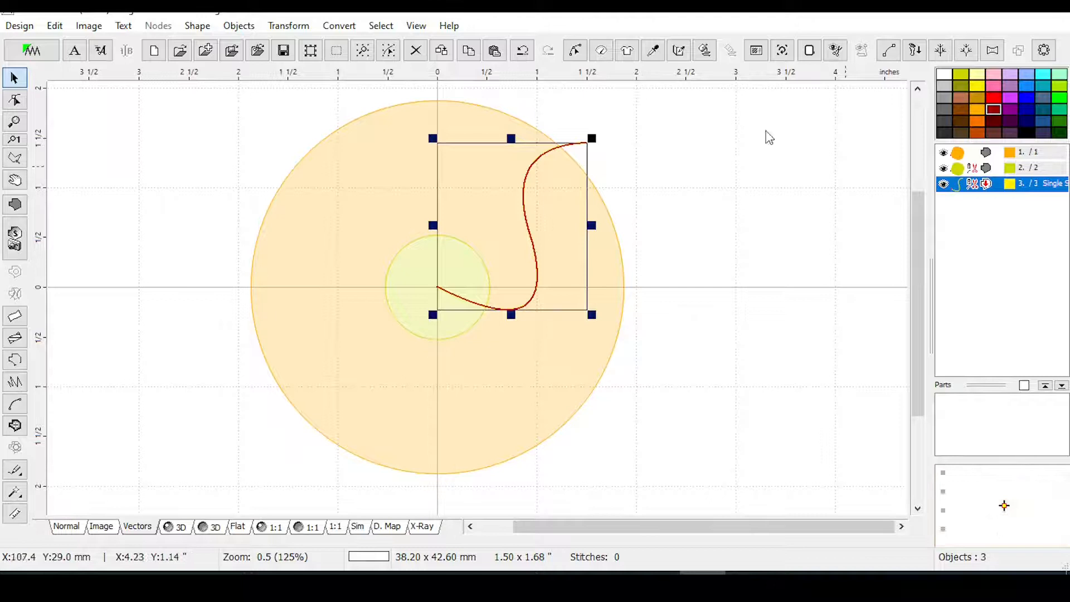
click(782, 50)
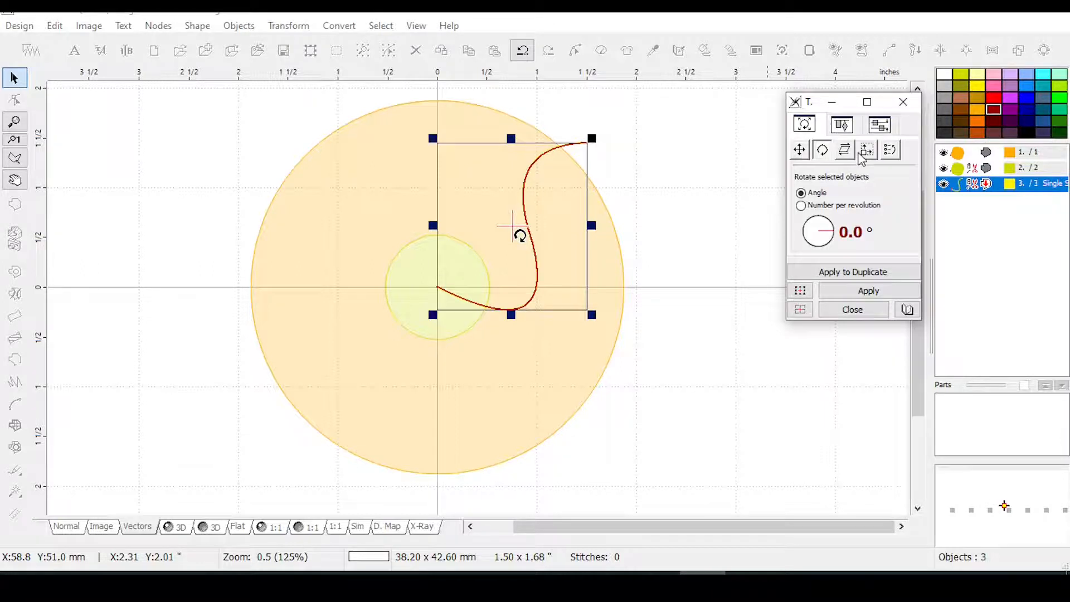
click(801, 206)
drag(851, 229, 854, 238)
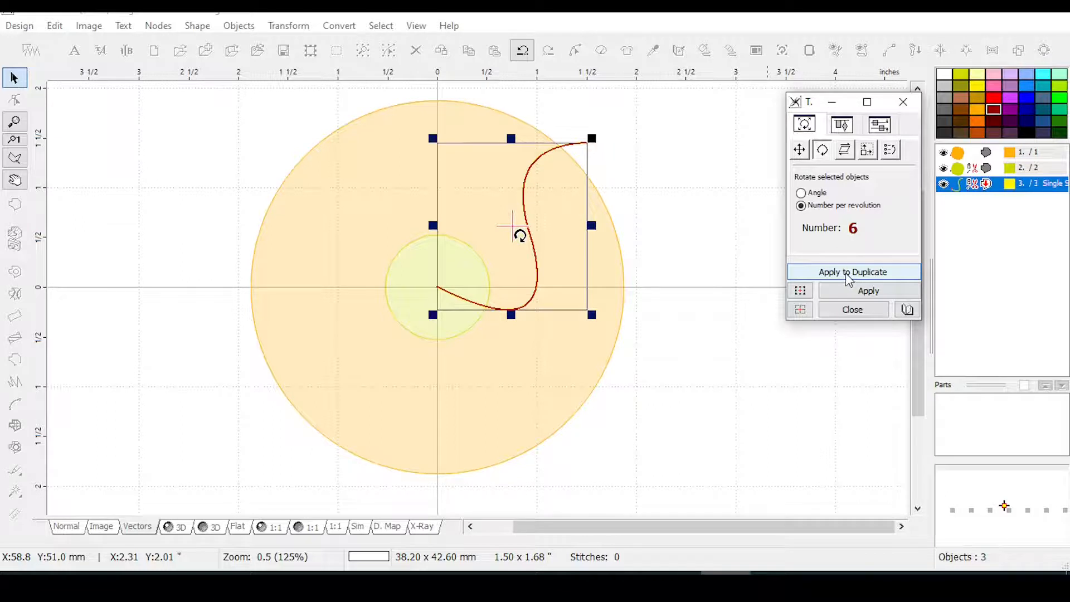
click(850, 273)
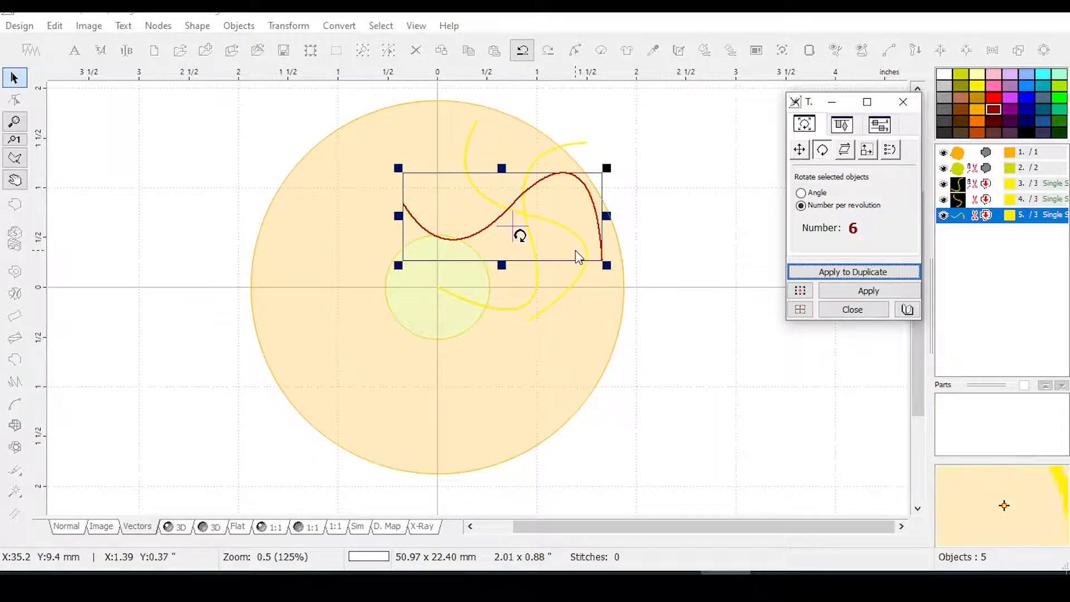
key(ctrl+z)
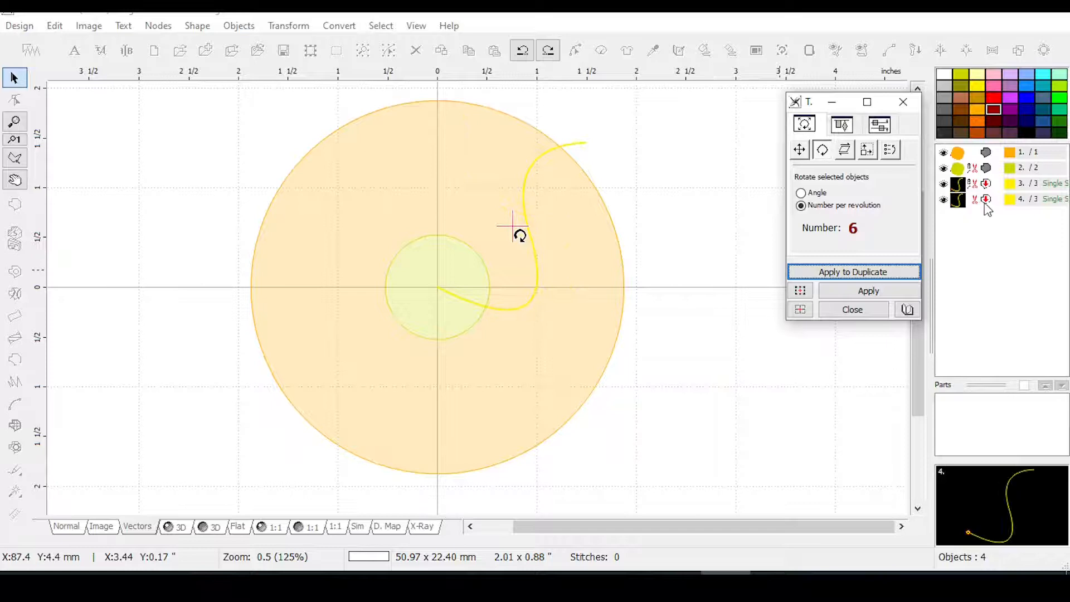
click(974, 199)
click(975, 200)
key(Delete)
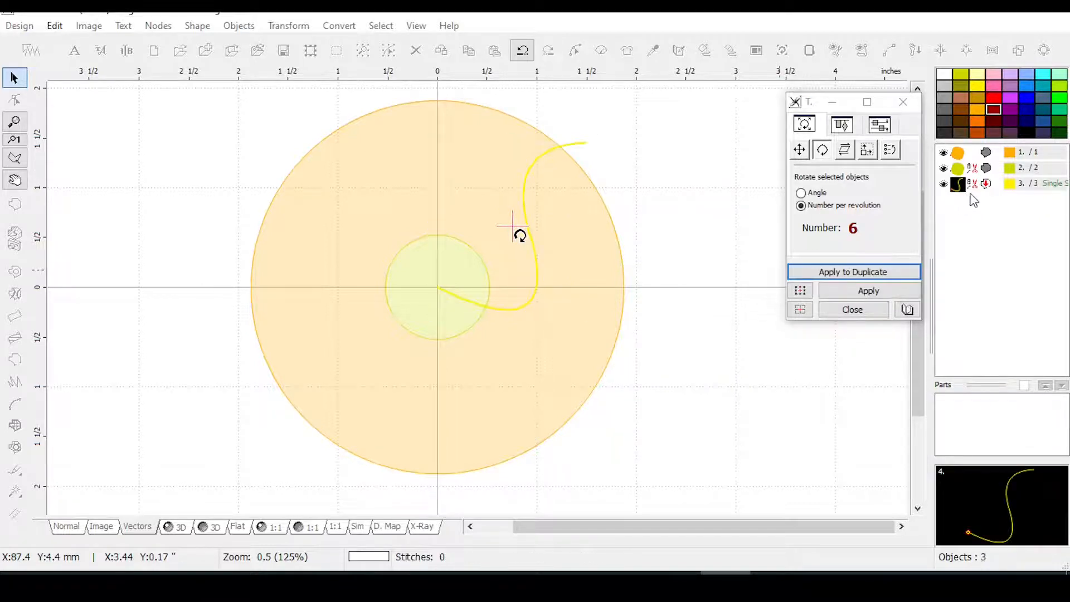
Rotate duplicates of the S-curve around the design centre to make six evenly spaced curves around the circles.
click(966, 188)
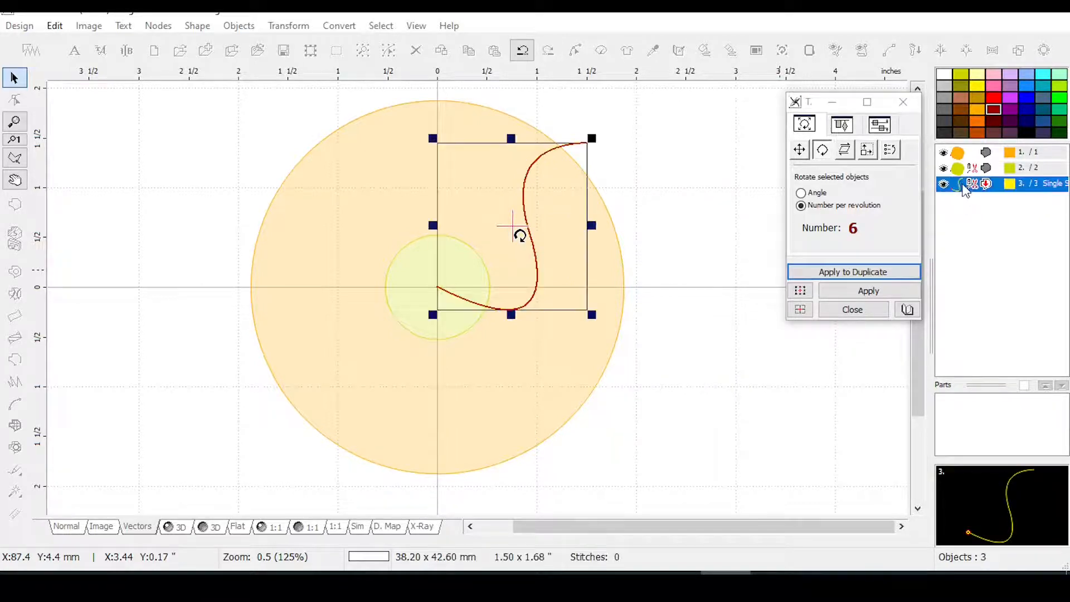
click(800, 309)
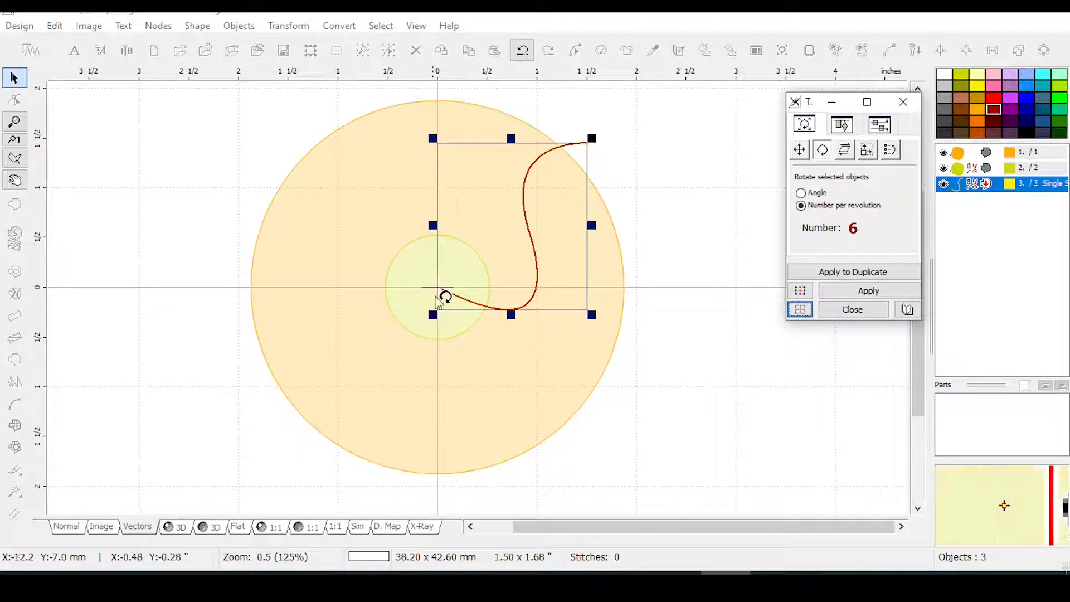
click(845, 277)
click(849, 279)
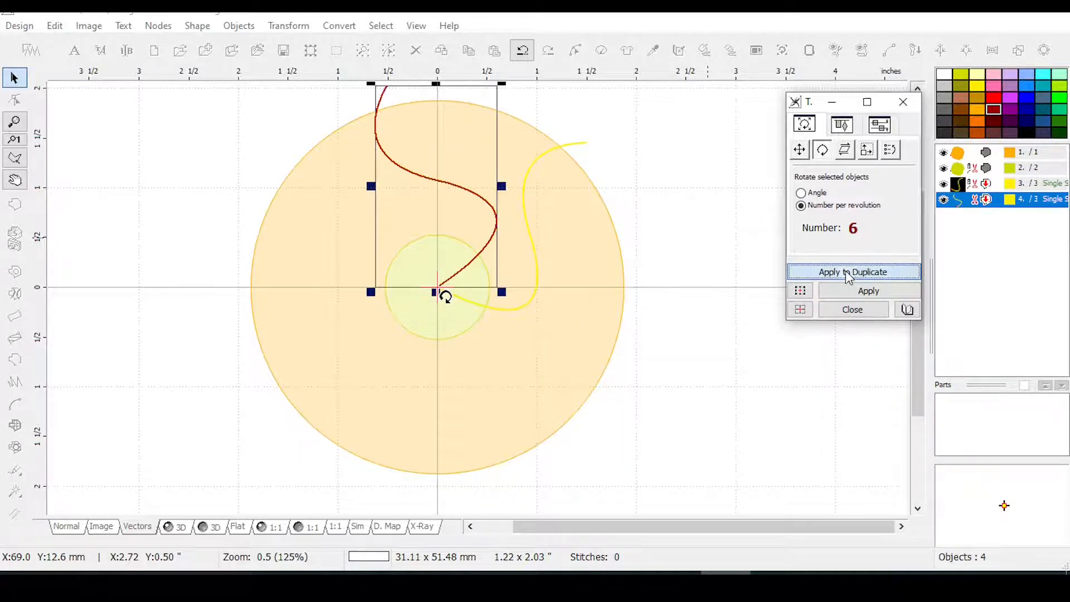
click(848, 277)
click(846, 277)
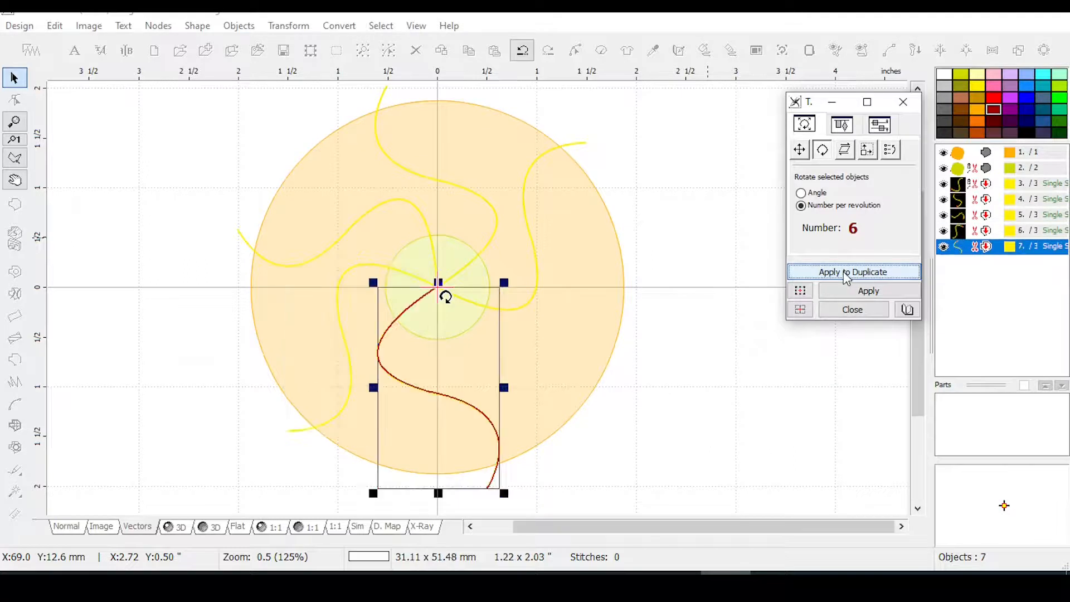
click(847, 277)
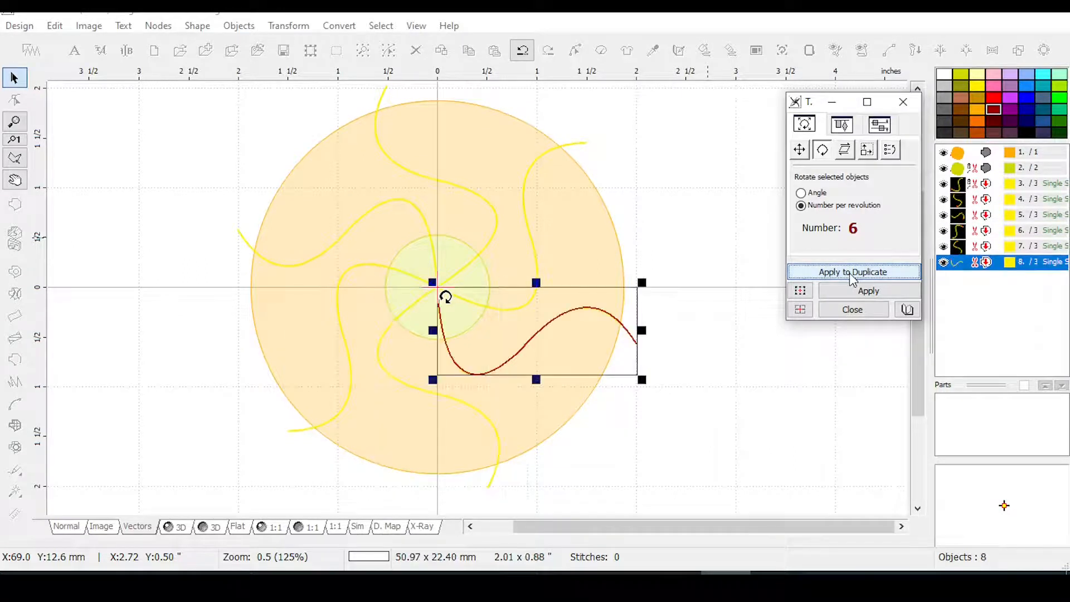
Close the transformation settings and recolour the large outer circle dark green.
click(853, 310)
click(985, 154)
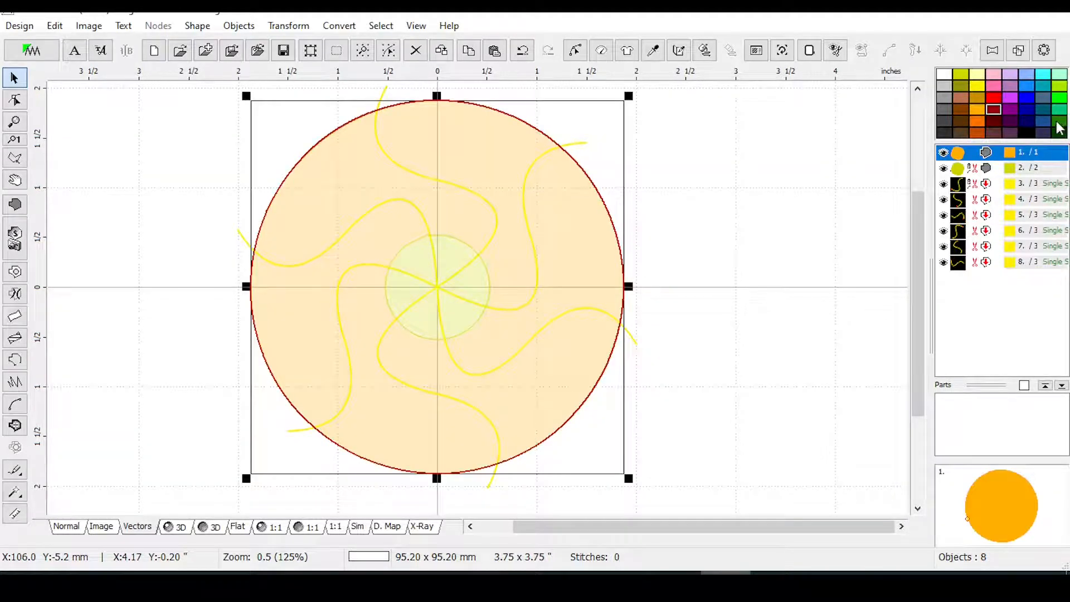
click(1012, 152)
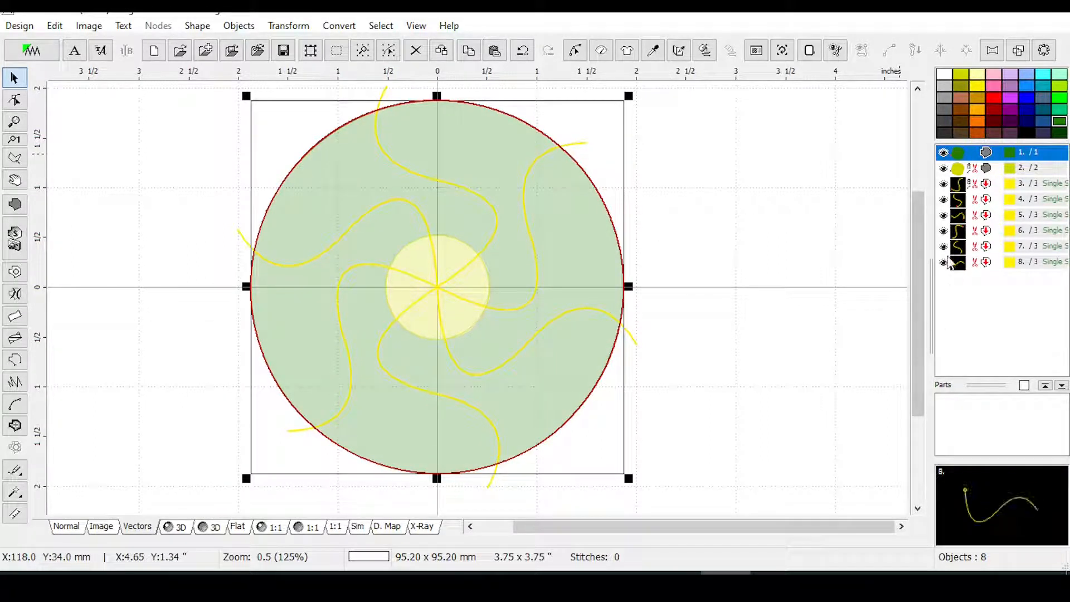
Create columns from the six single-stitch S-curve outlines with a width of 3.0 mm.
drag(977, 184, 997, 264)
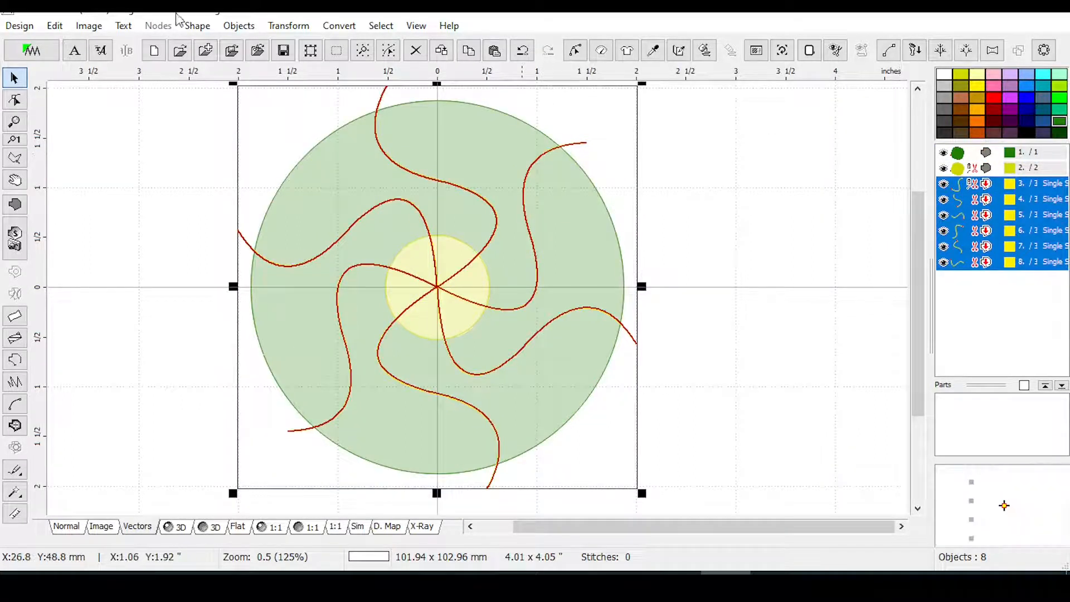
click(290, 26)
mouse_move(334, 25)
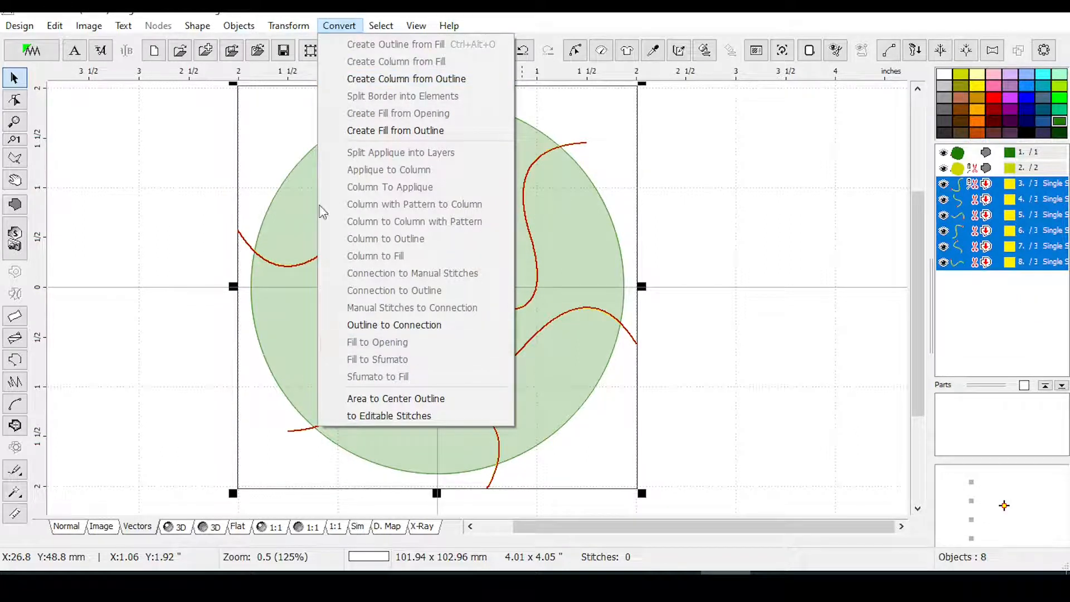
click(388, 85)
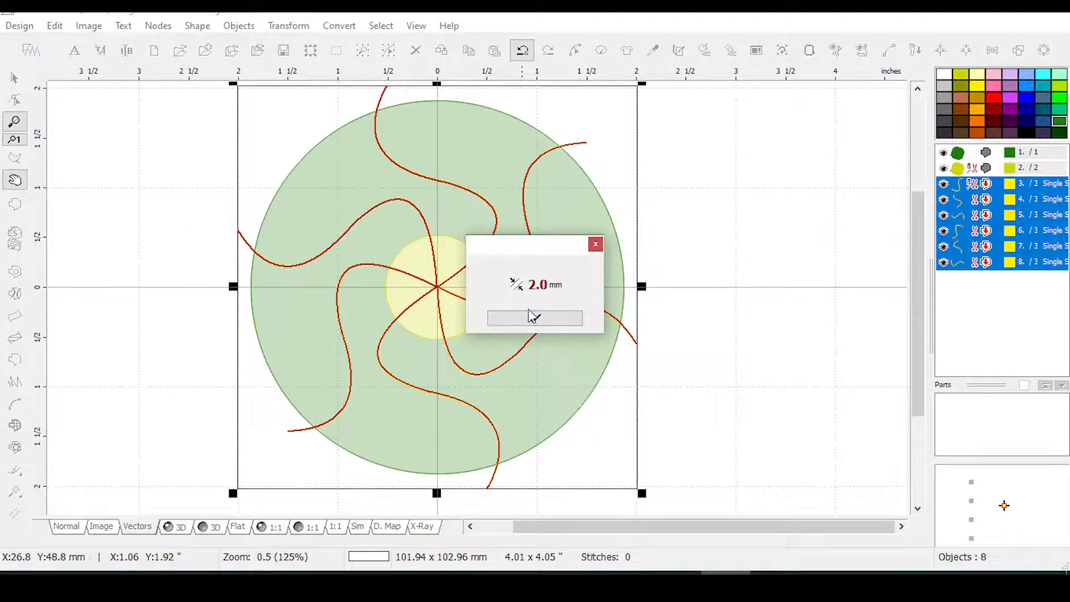
click(516, 283)
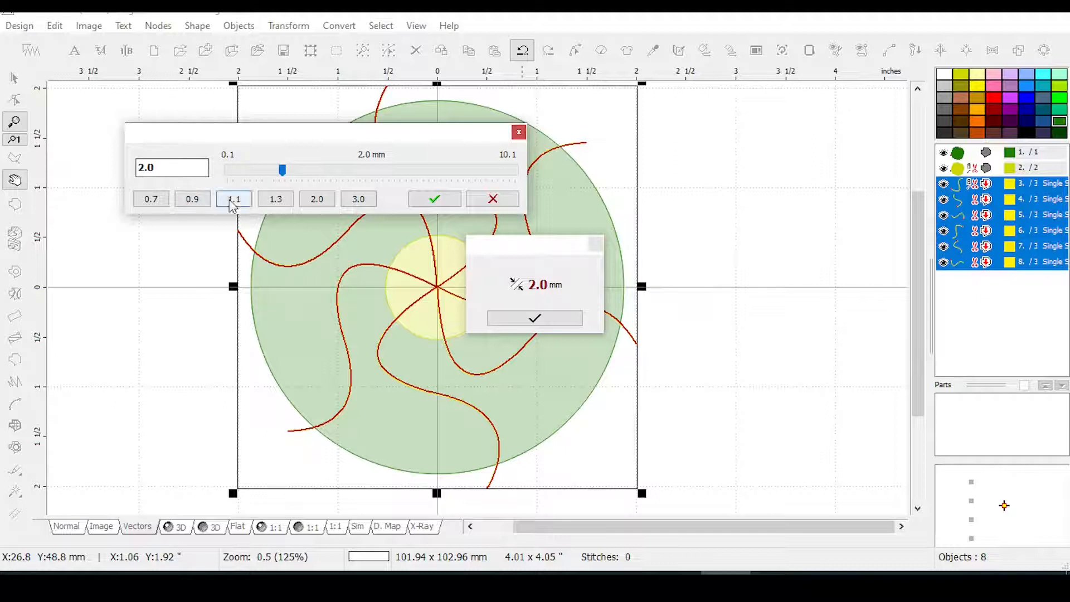
click(360, 203)
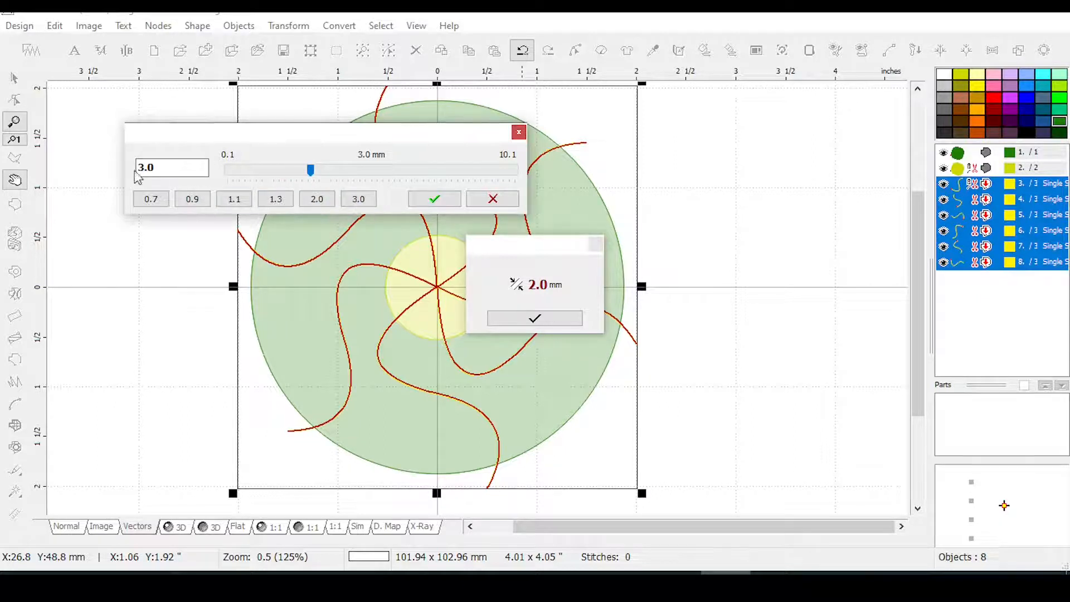
click(436, 199)
click(540, 322)
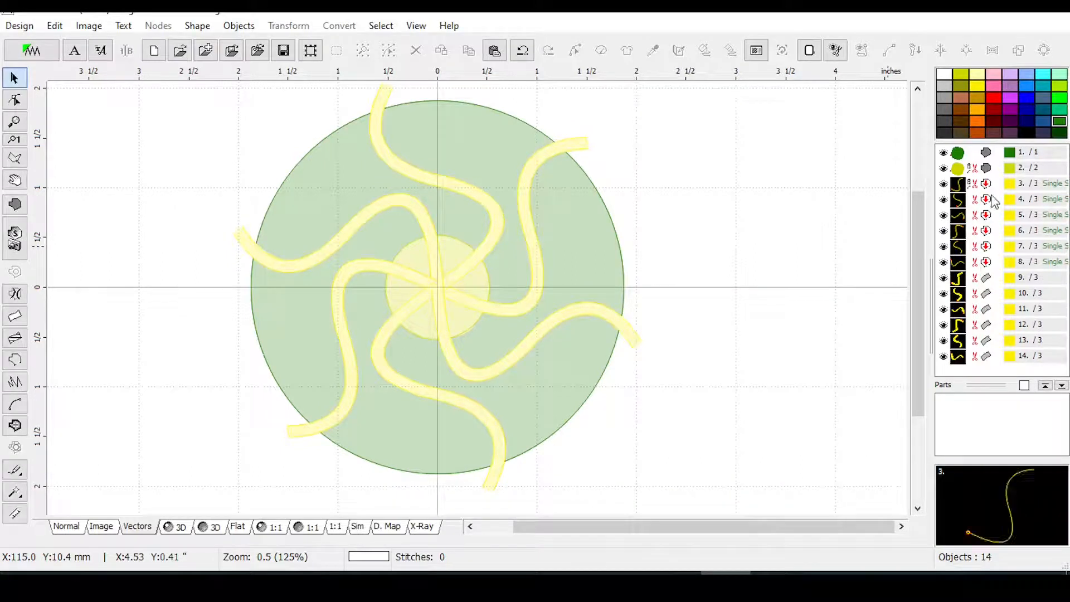
Group the six single-stitch curves with Group 1 and recolour the six columns orange.
drag(998, 269, 986, 188)
right_click(969, 221)
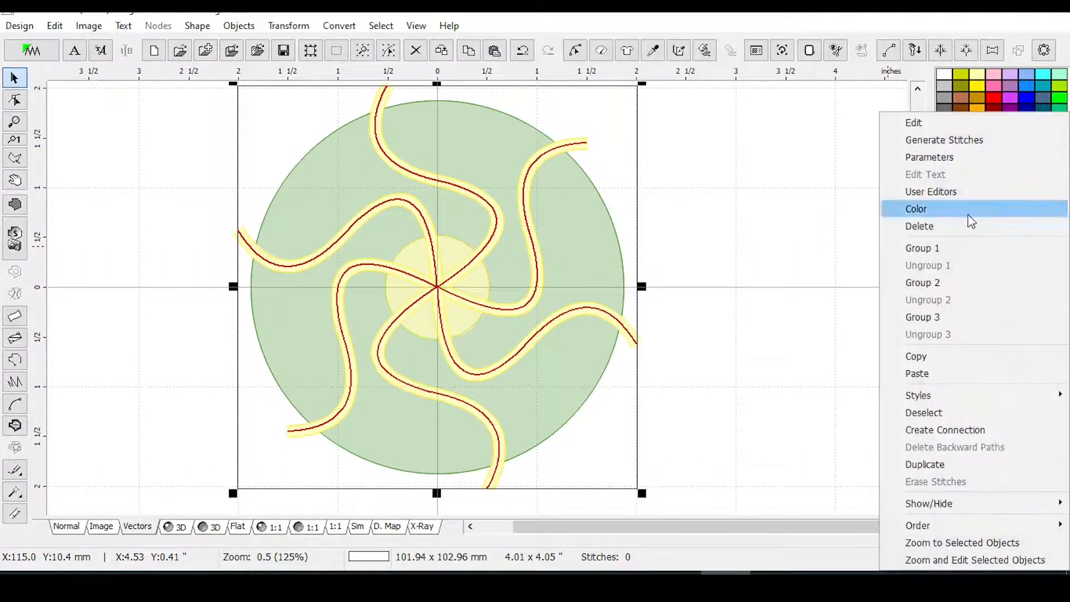
click(922, 248)
drag(1003, 244, 1002, 277)
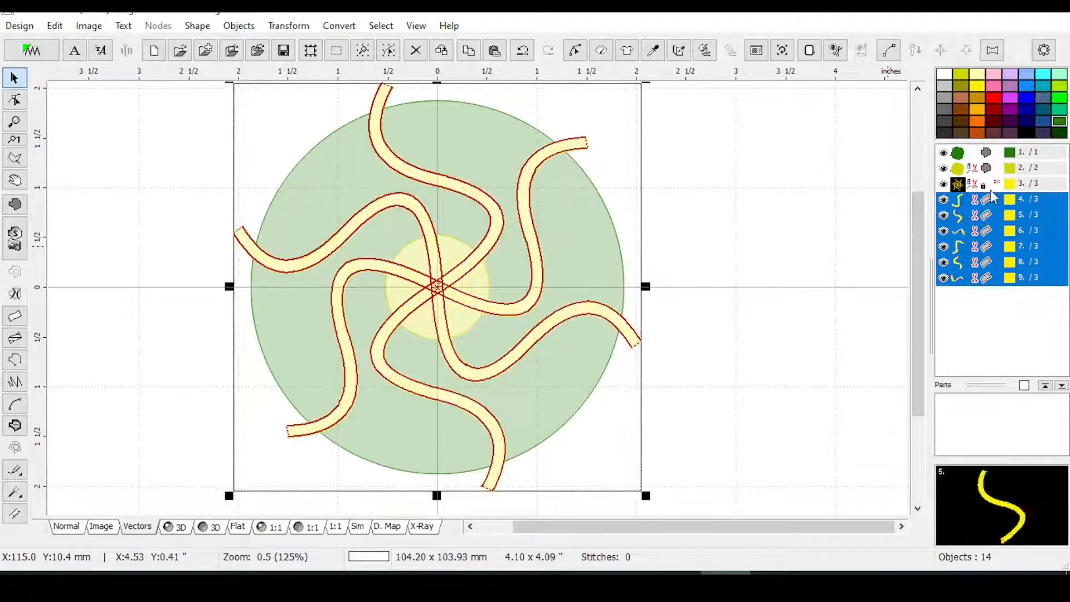
click(977, 111)
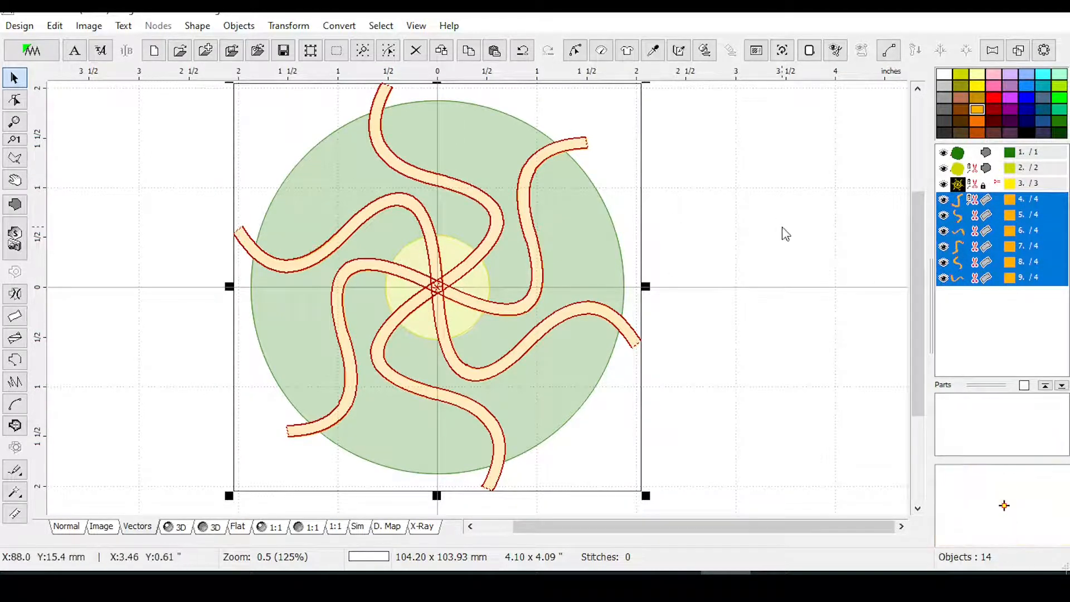
Merge the six orange columns and the small inner circle into one combined shape with a Shaping operation.
ctrl+click(976, 168)
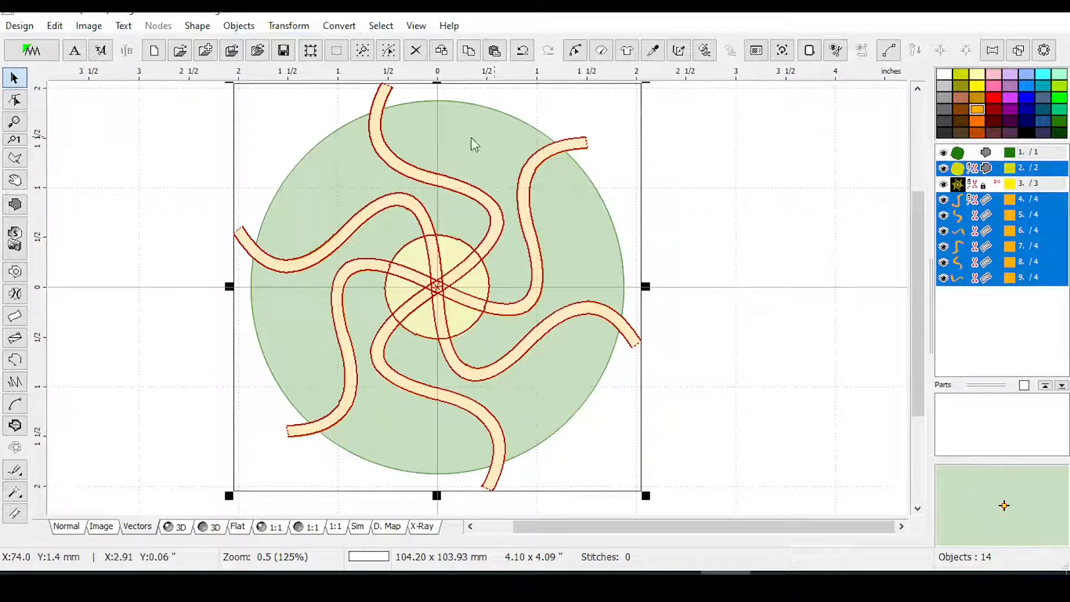
click(288, 26)
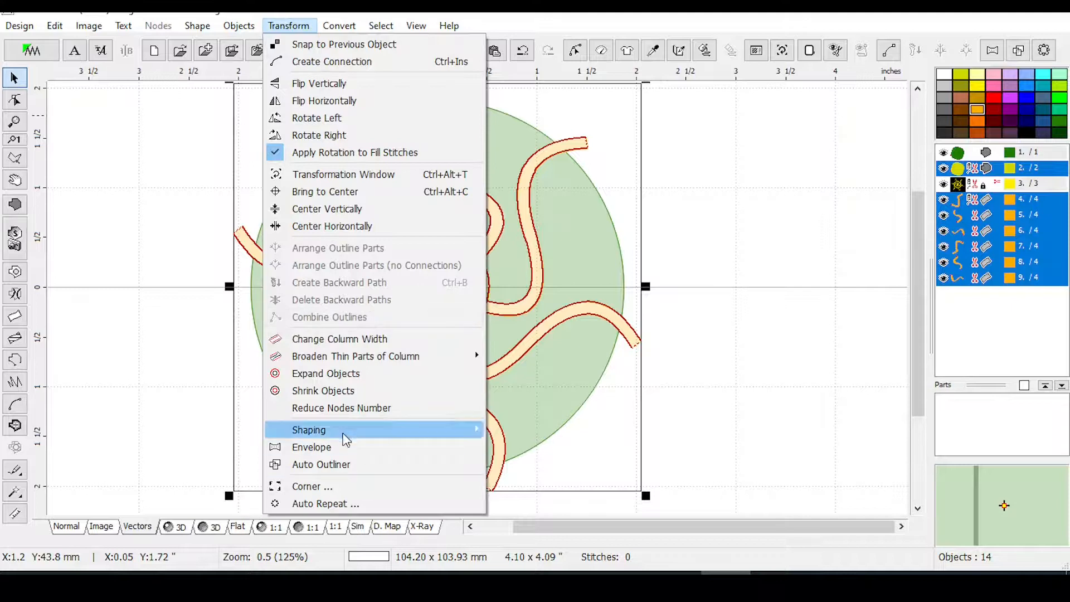
mouse_move(341, 430)
click(524, 430)
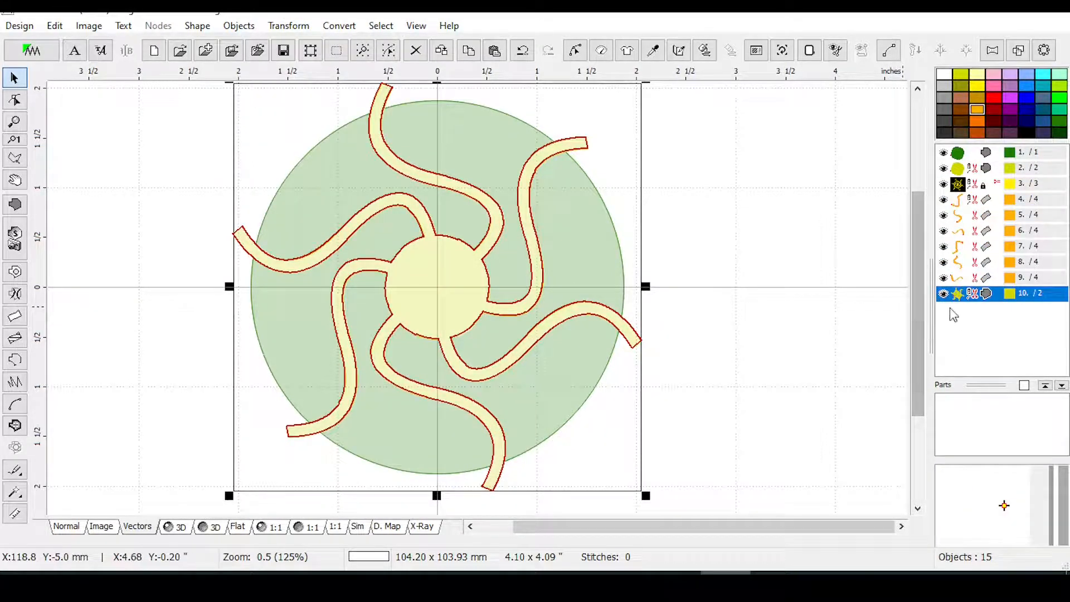
Group the six orange columns with Group 1 and recolour the group yellow.
drag(975, 200, 976, 279)
right_click(976, 254)
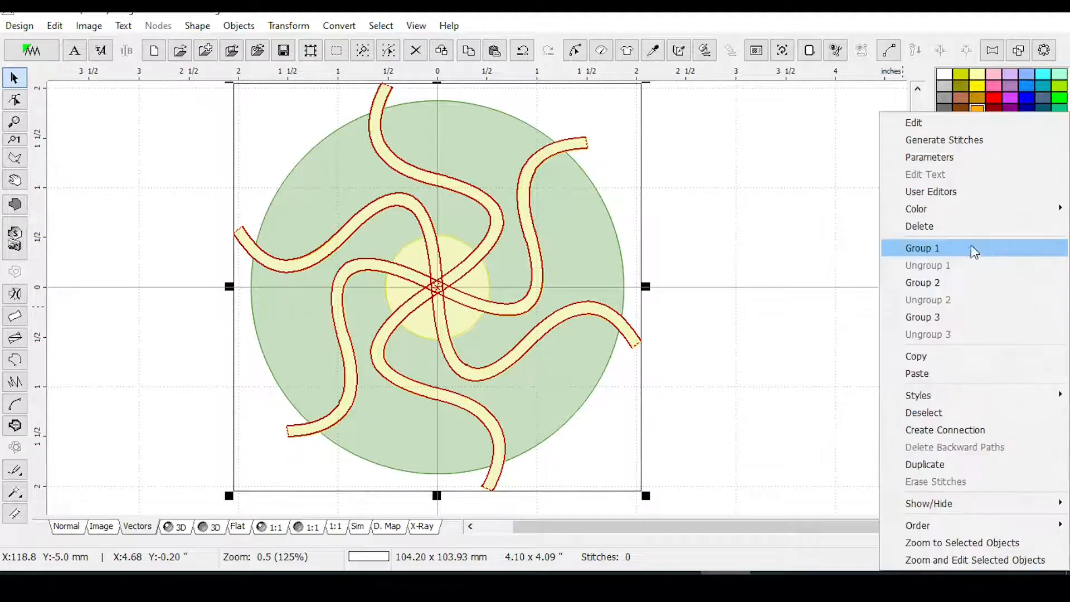
click(936, 249)
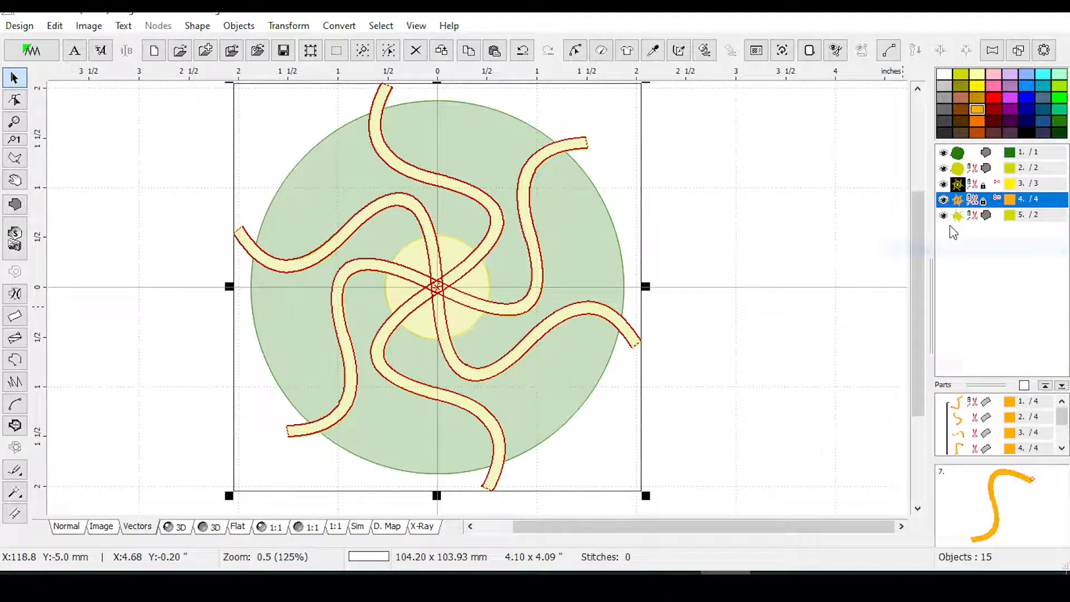
click(976, 85)
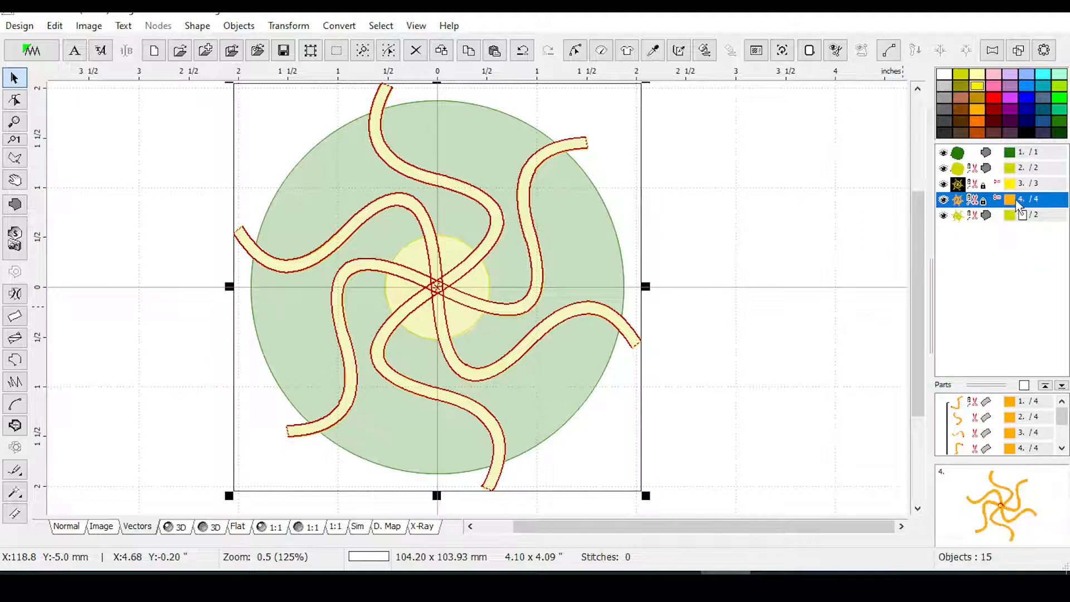
Hide the two yellow curve groups and cut the merged curves-and-circle shape out of the large green circle with Shaping Difference.
click(943, 199)
click(943, 185)
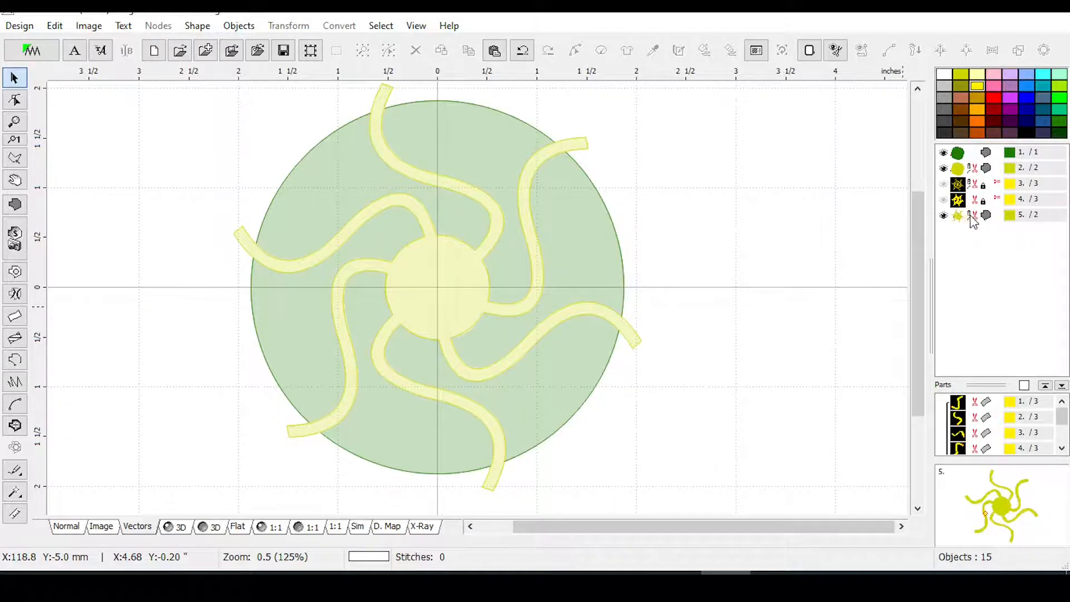
click(972, 219)
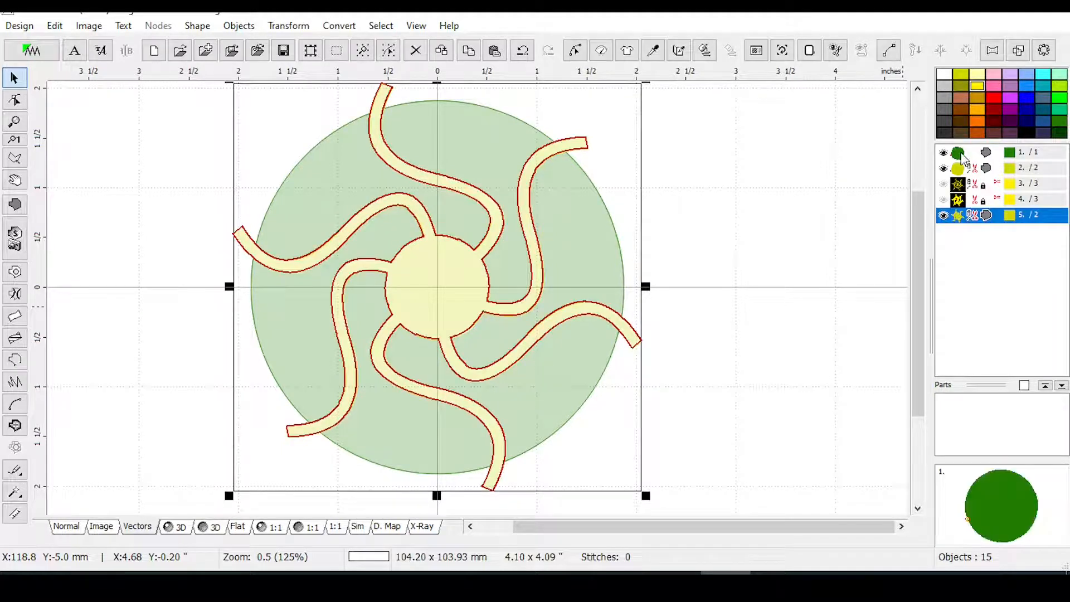
click(960, 154)
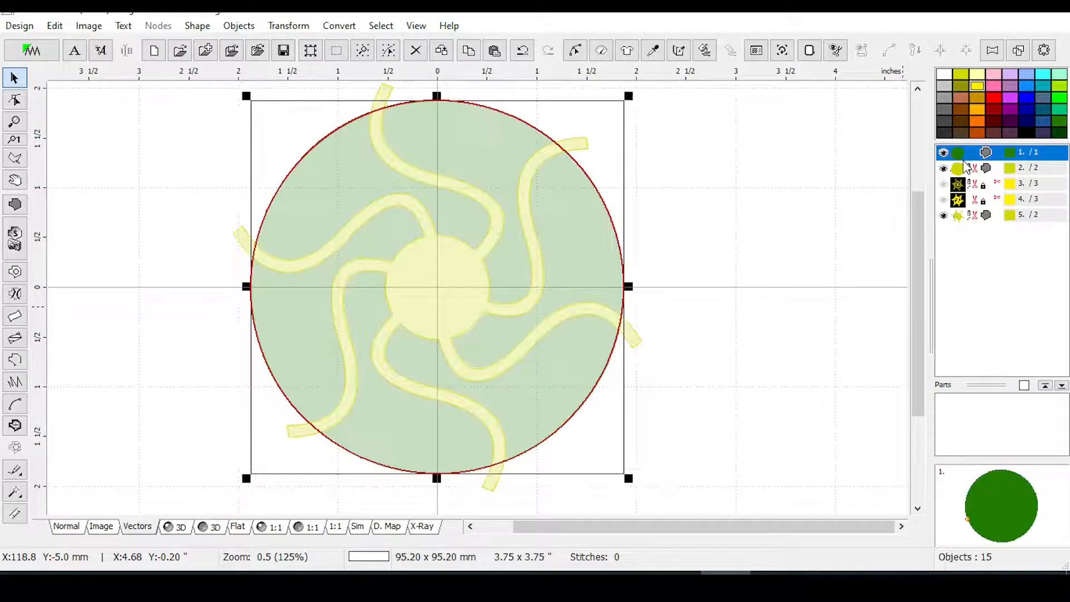
ctrl+click(970, 217)
click(292, 27)
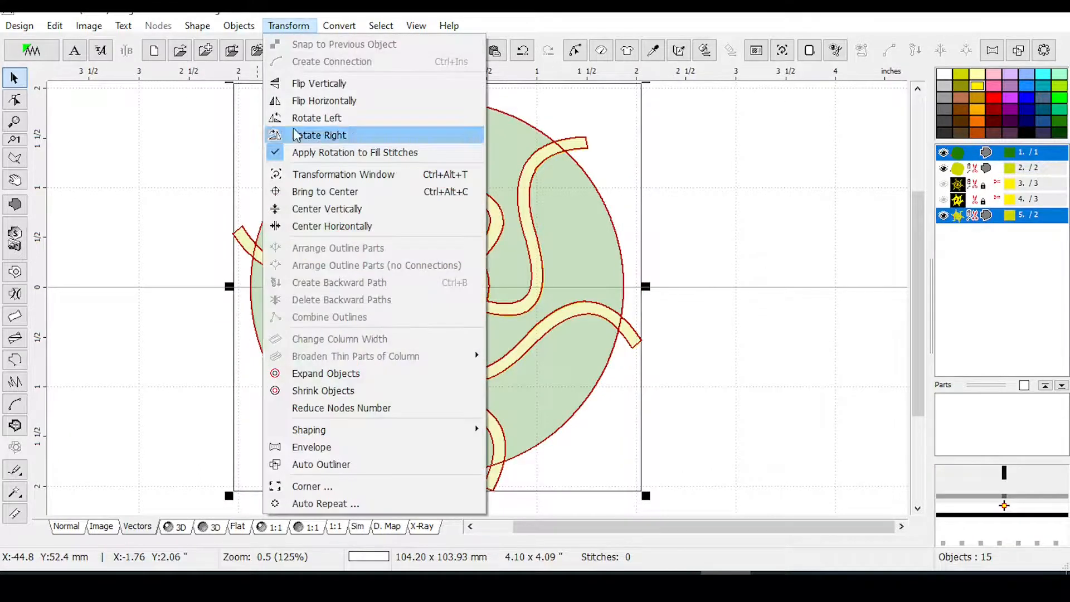
mouse_move(359, 432)
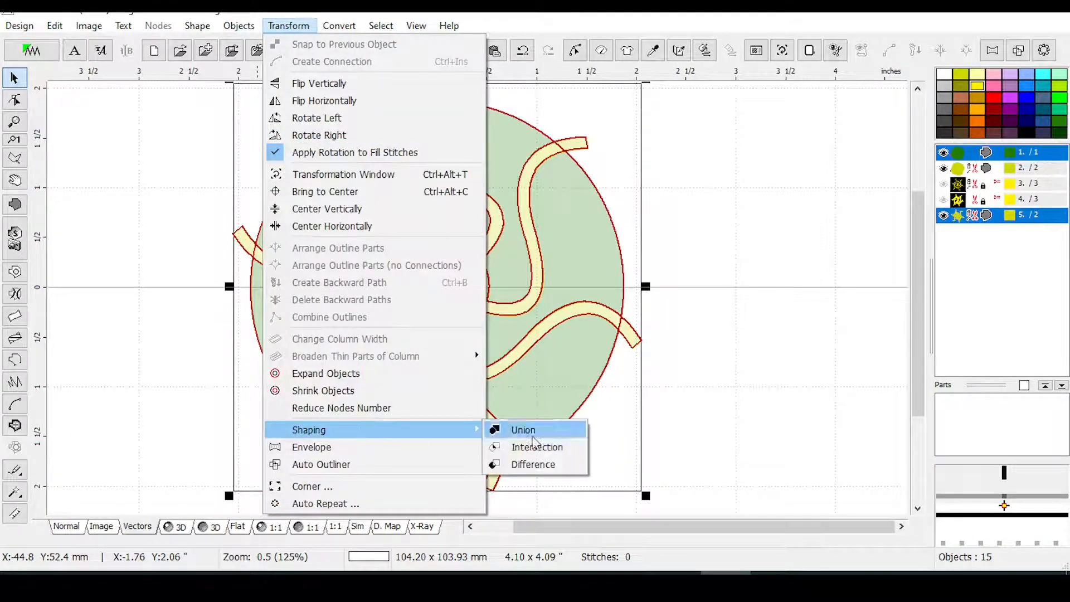
click(543, 465)
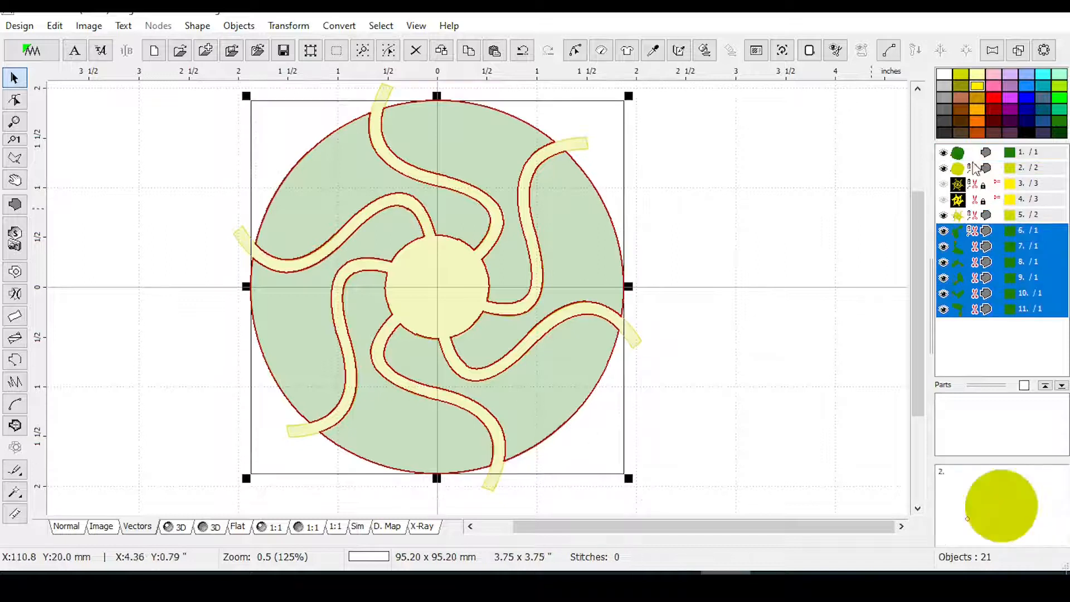
Hide the merged cutting shape and the two original circles, leaving only the six green segments shown.
click(968, 234)
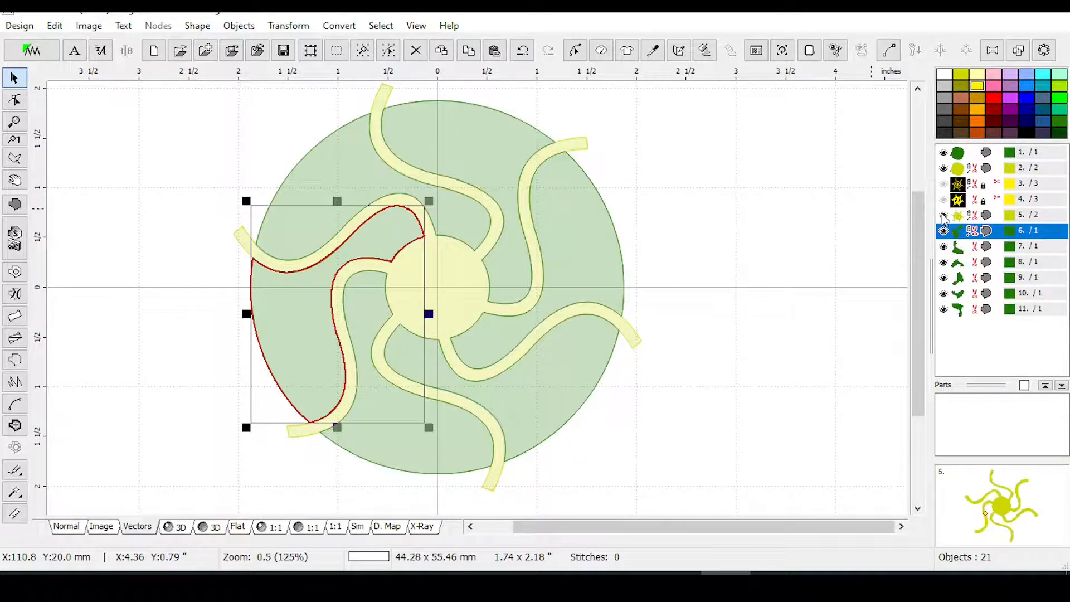
click(943, 215)
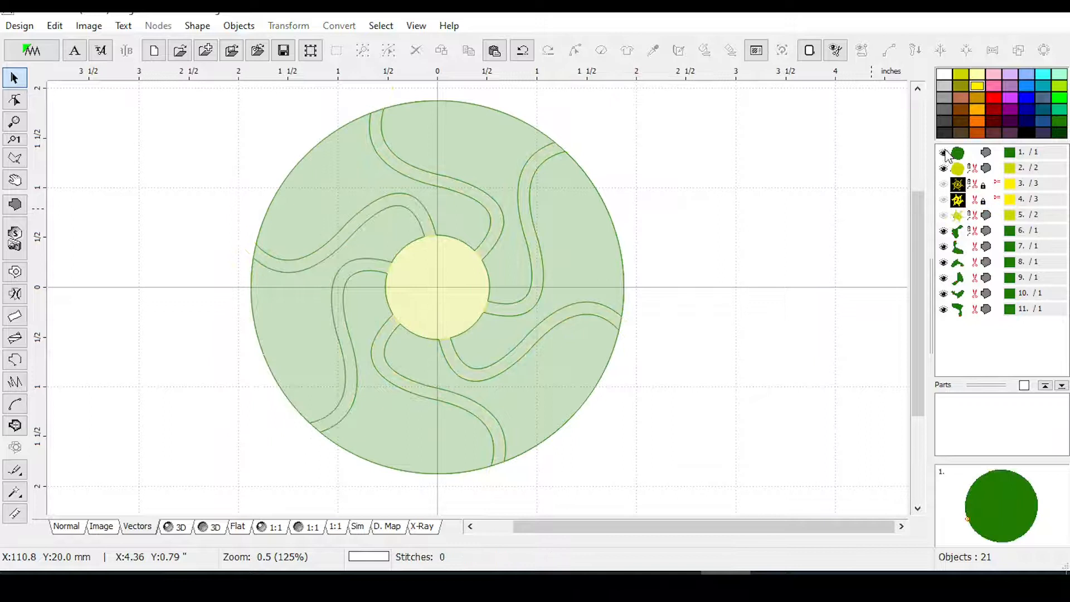
click(943, 152)
click(942, 167)
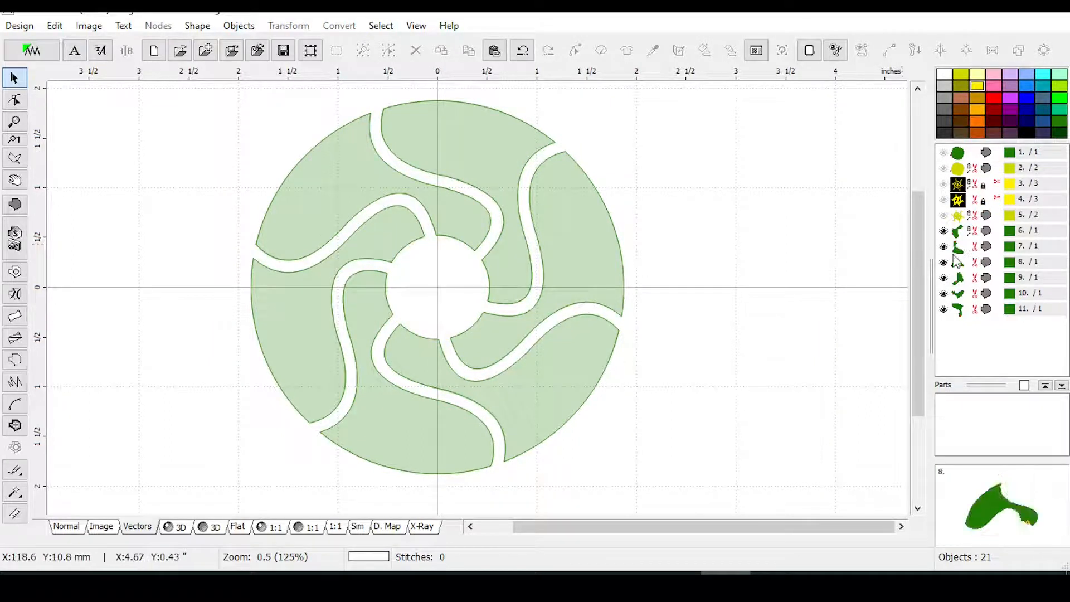
Create outlines from the six green fill segments and recolour the new outlines a lighter sea green.
click(973, 235)
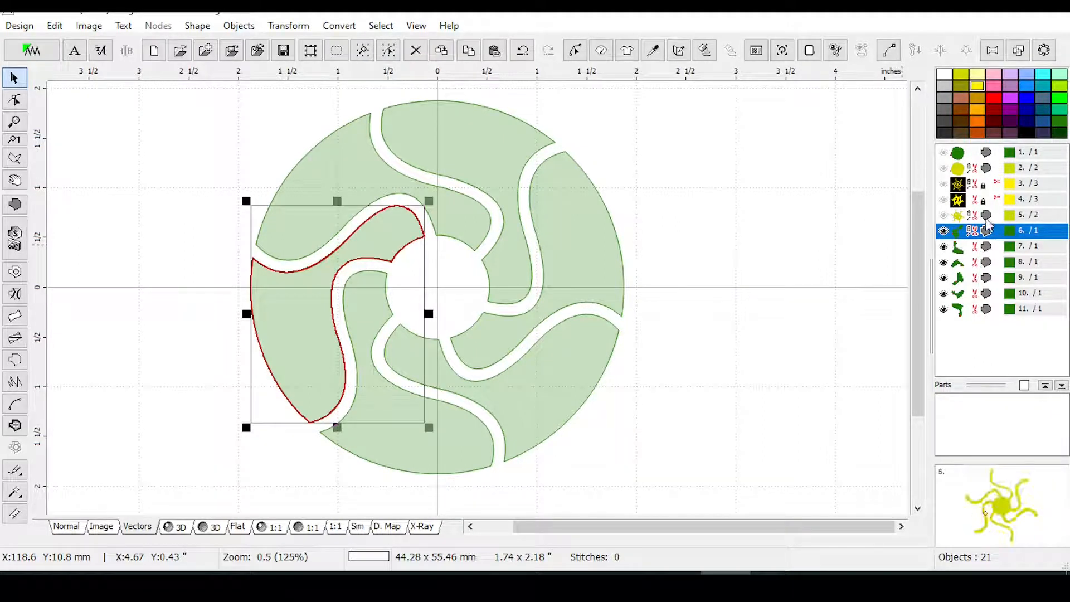
drag(986, 234, 996, 329)
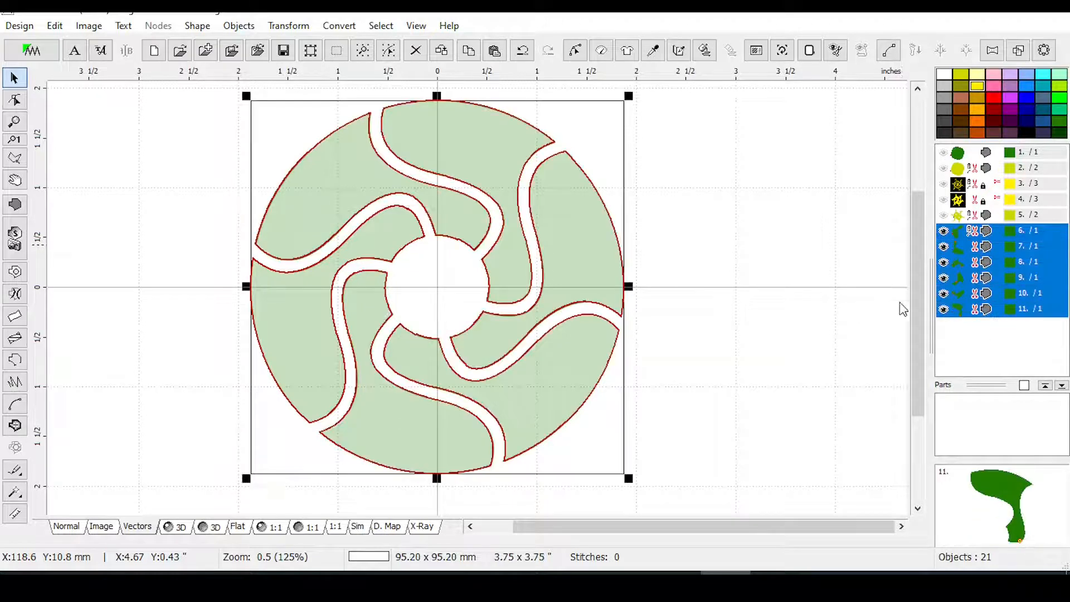
click(334, 28)
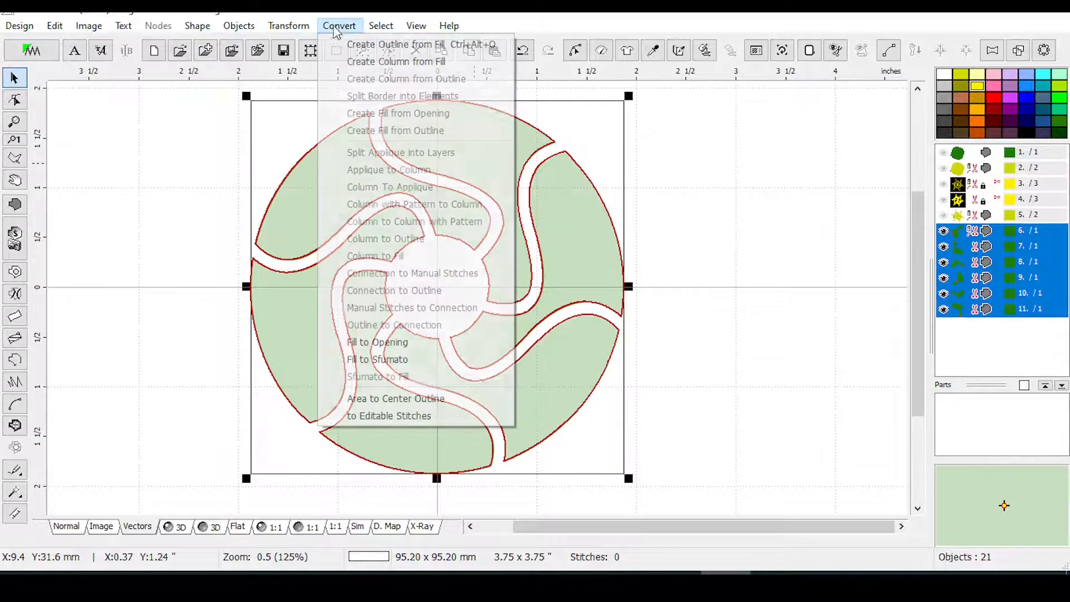
click(361, 44)
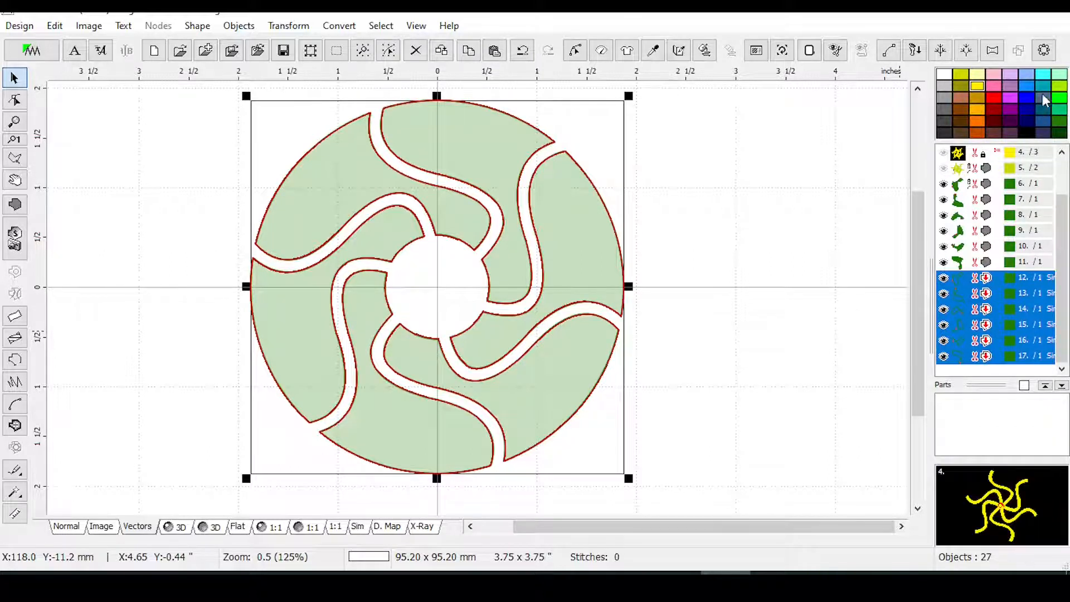
click(1062, 110)
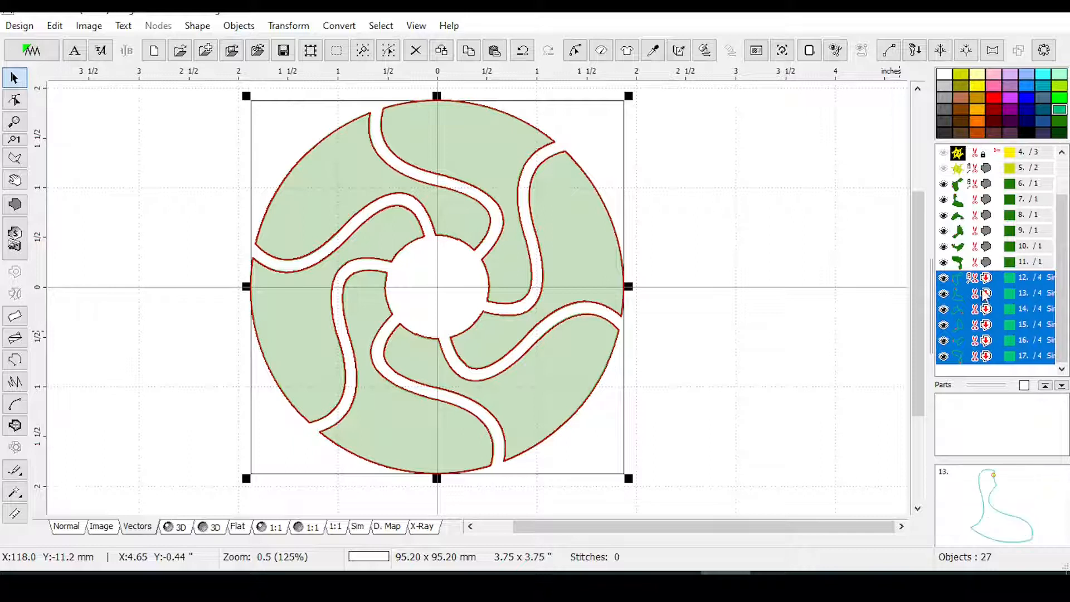
Apply the FlamesBig sample stitch to the six segment outlines.
click(600, 53)
click(904, 141)
click(904, 167)
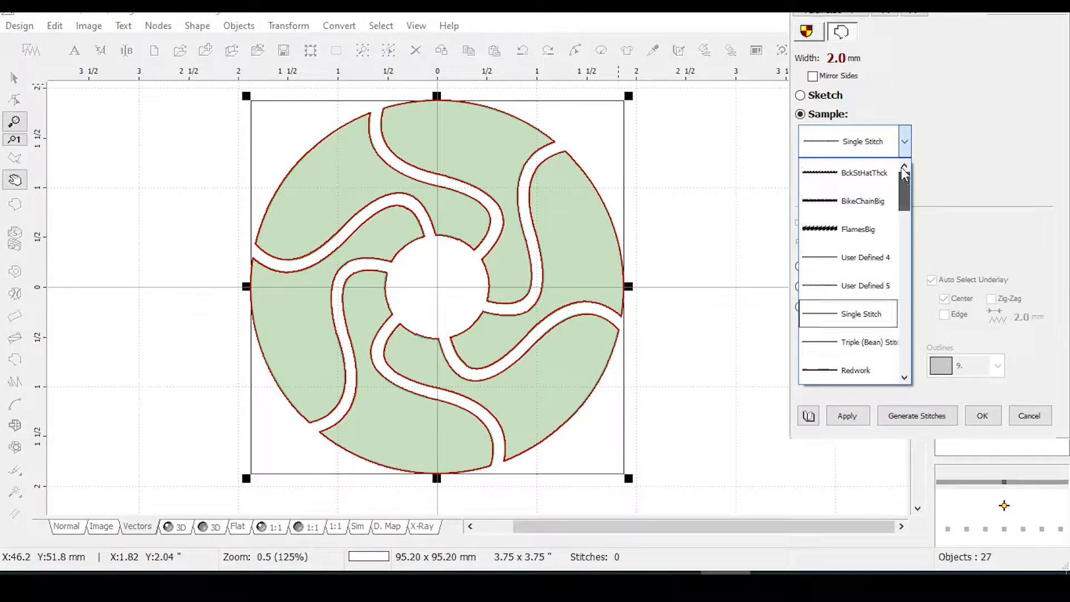
click(820, 174)
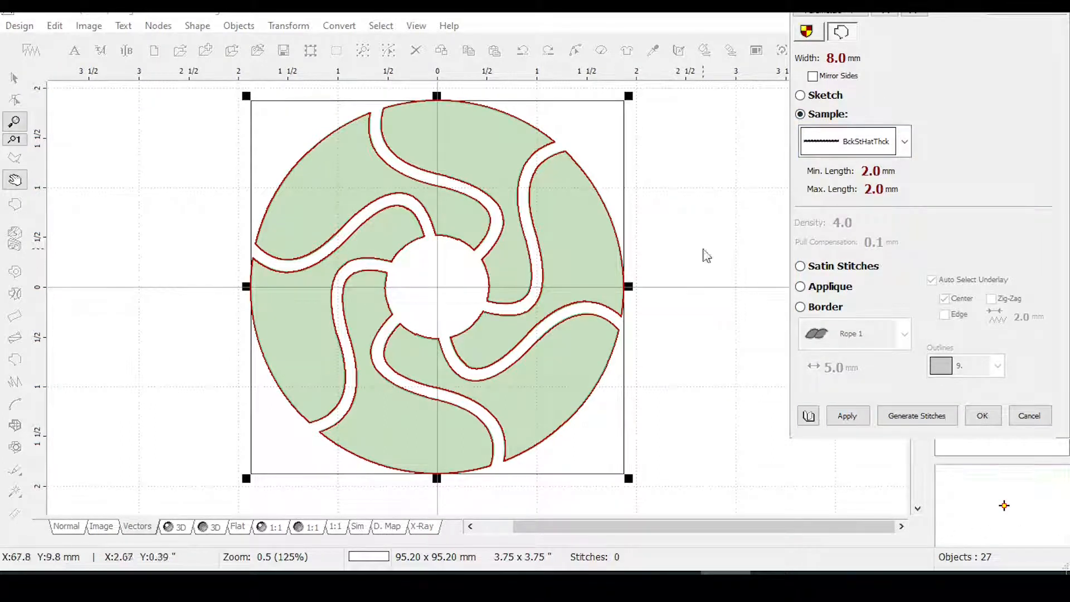
click(906, 146)
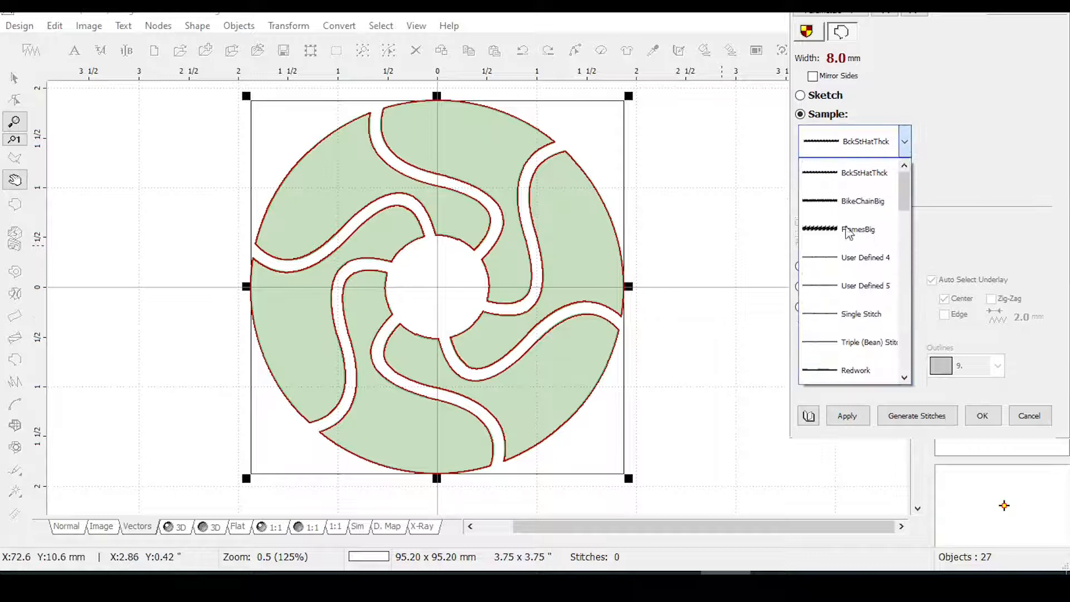
click(849, 227)
click(847, 416)
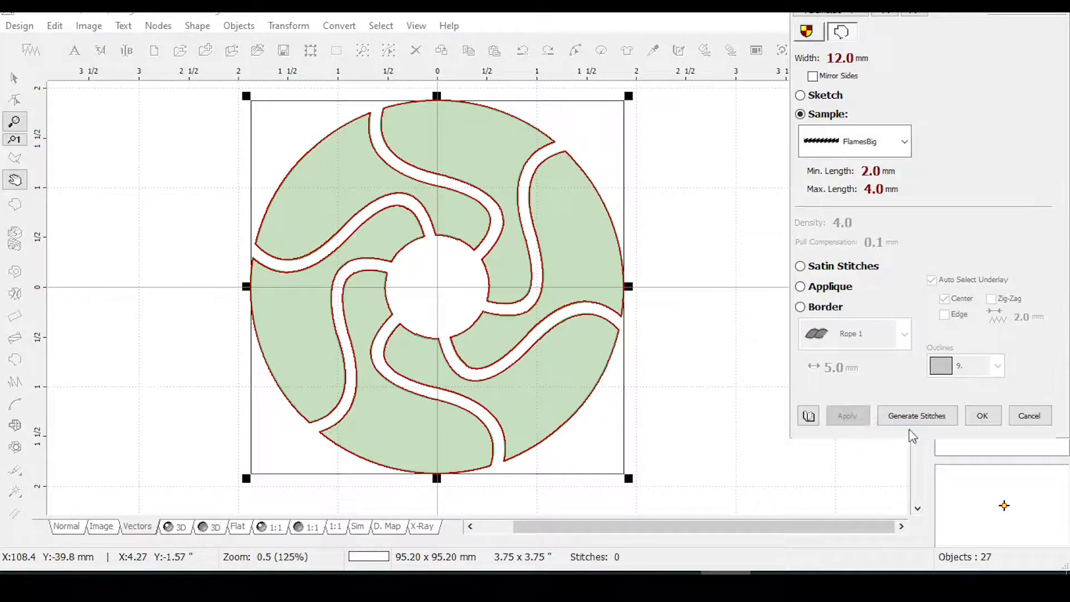
click(974, 414)
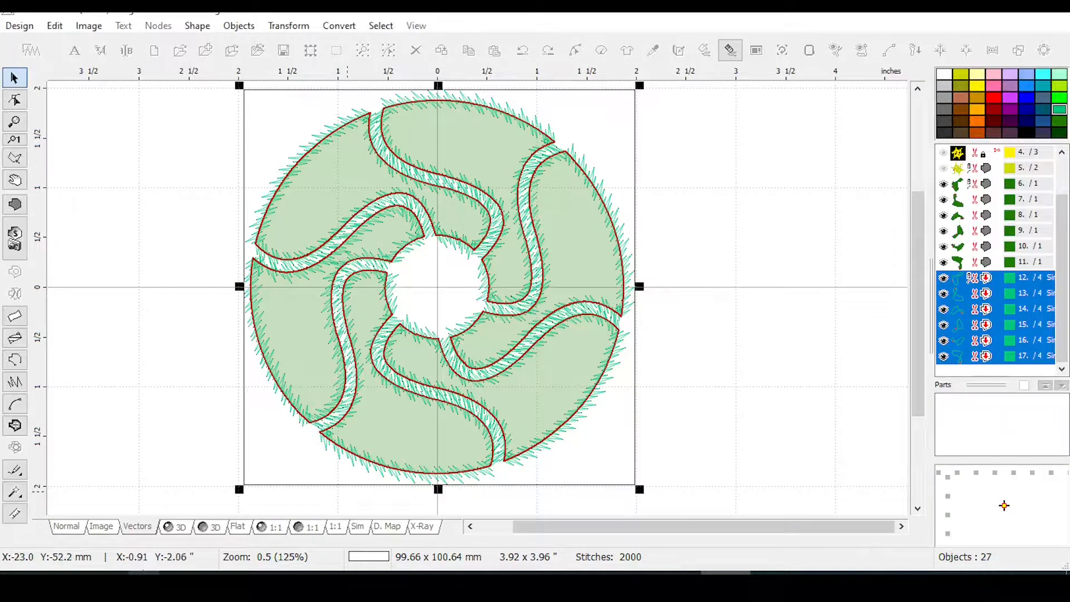
Working in 3D view, fill the six green segments with the motif FRA_017 and recolour them teal blue.
click(180, 529)
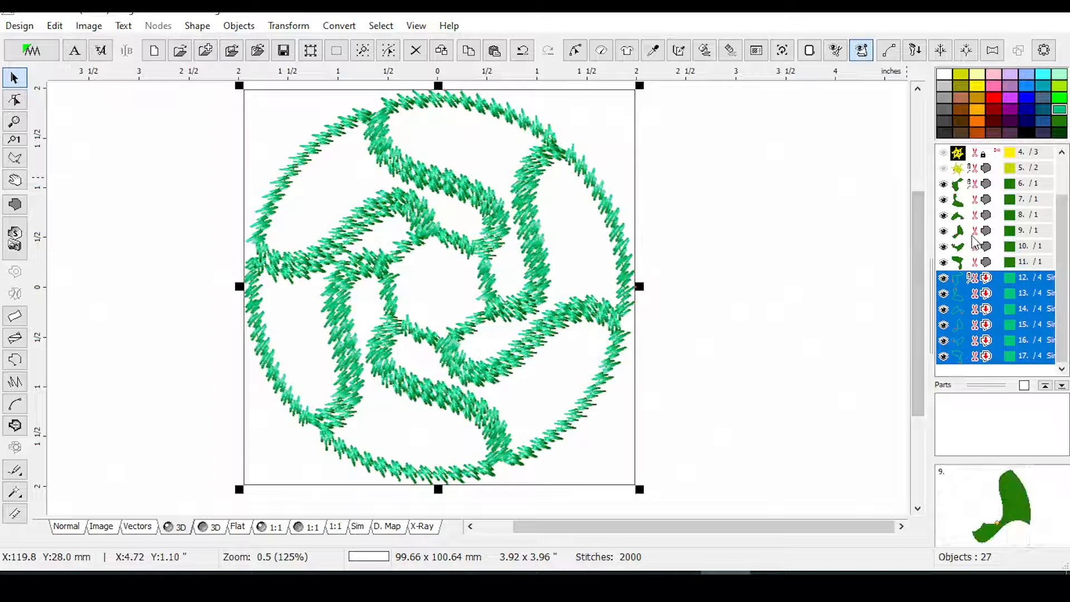
drag(989, 184, 997, 264)
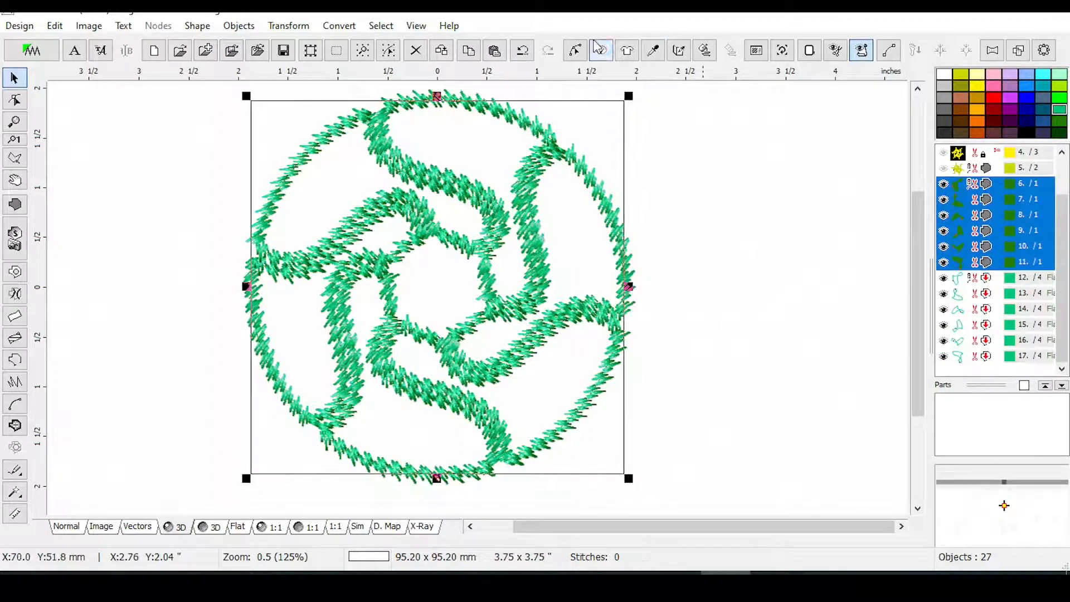
click(600, 51)
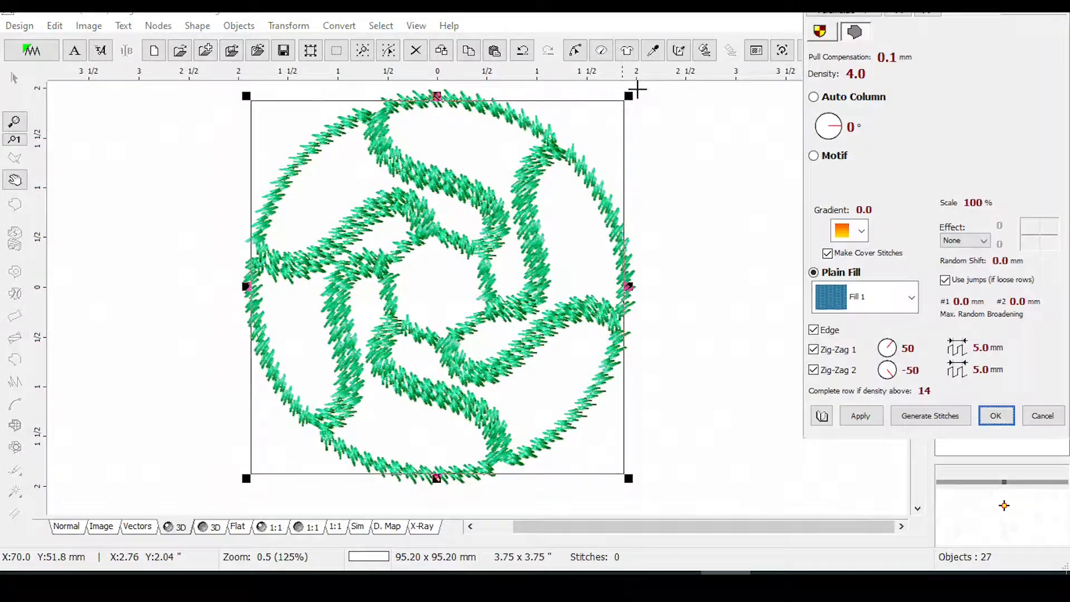
click(911, 296)
scroll(858, 390, down, 5)
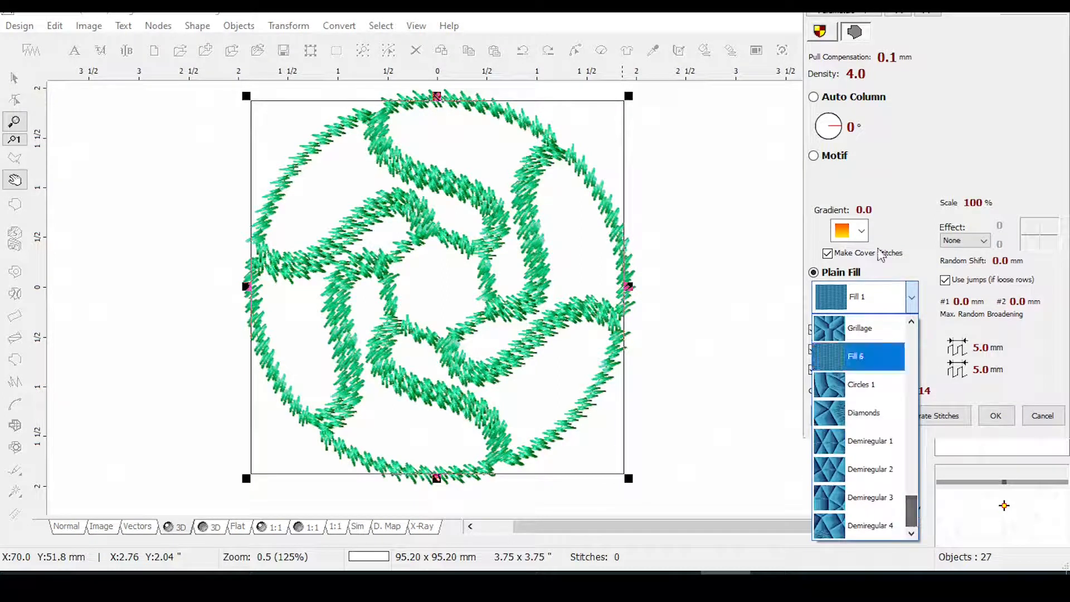
click(838, 156)
click(813, 155)
click(911, 181)
drag(911, 224, 926, 402)
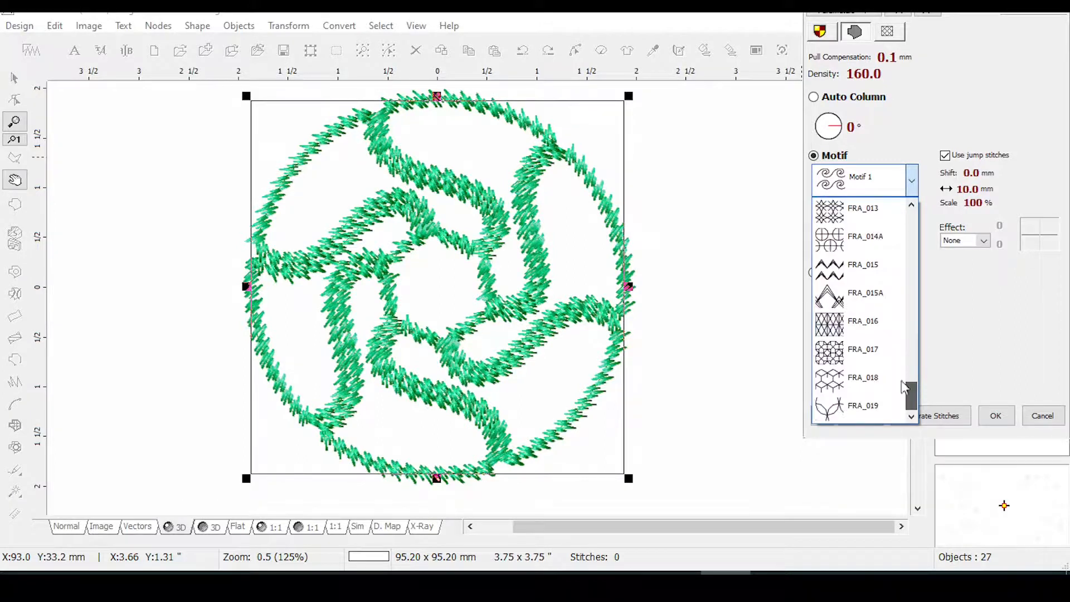
click(863, 355)
click(852, 416)
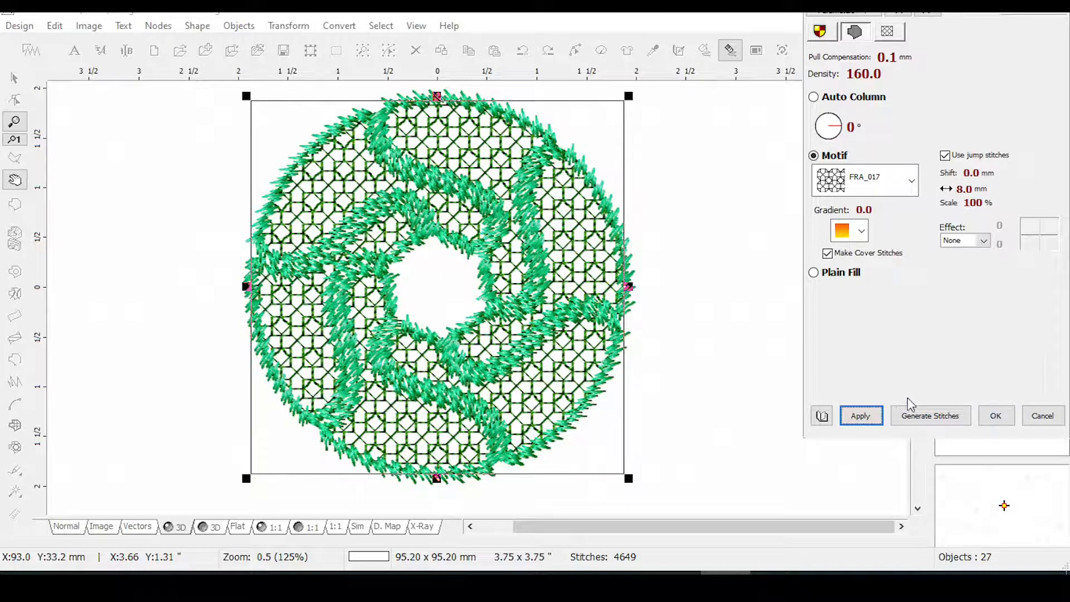
click(995, 416)
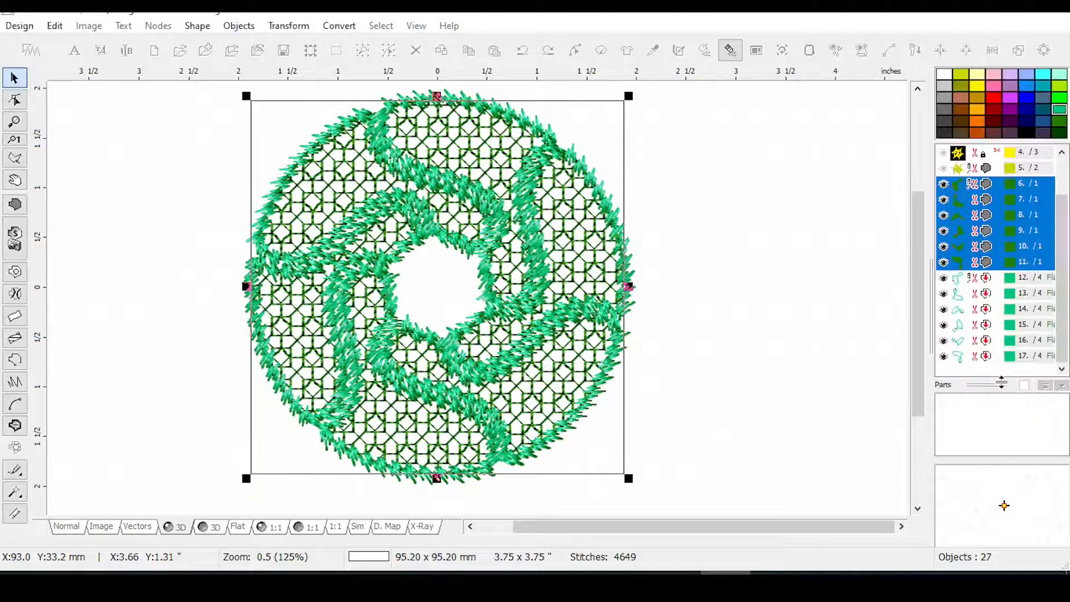
click(1010, 84)
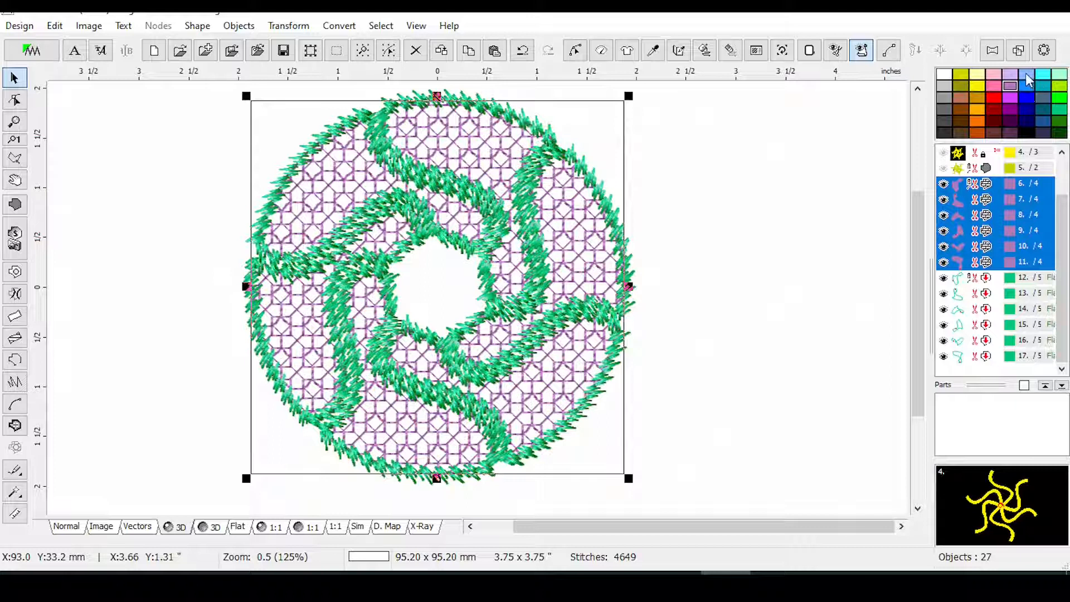
drag(1038, 100, 1005, 228)
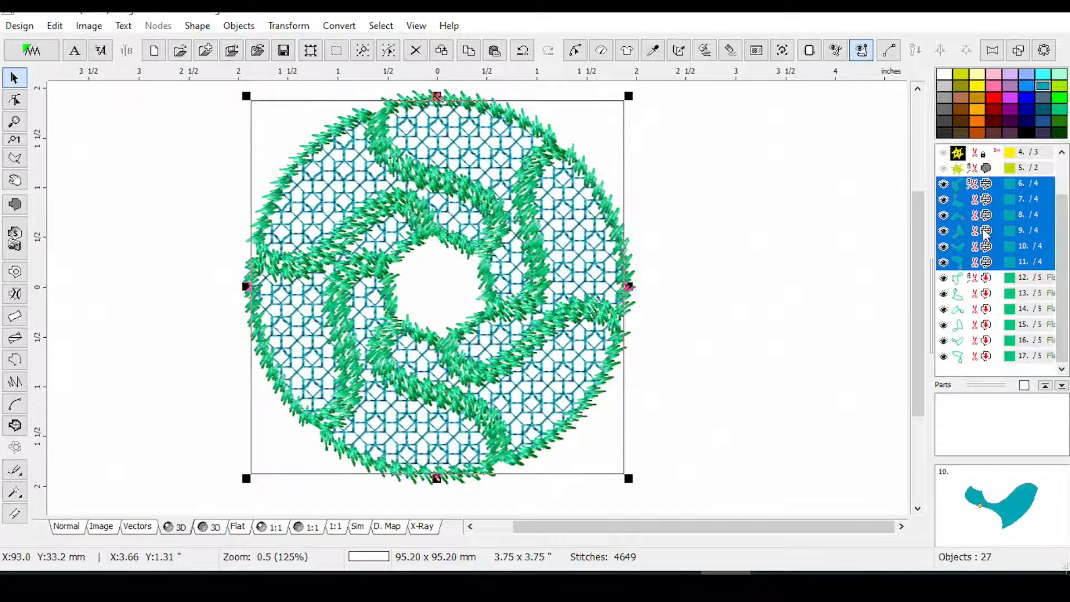
Apply the BckStHatThck sample stitch to the six sea-green segment outlines.
drag(1003, 277, 1003, 355)
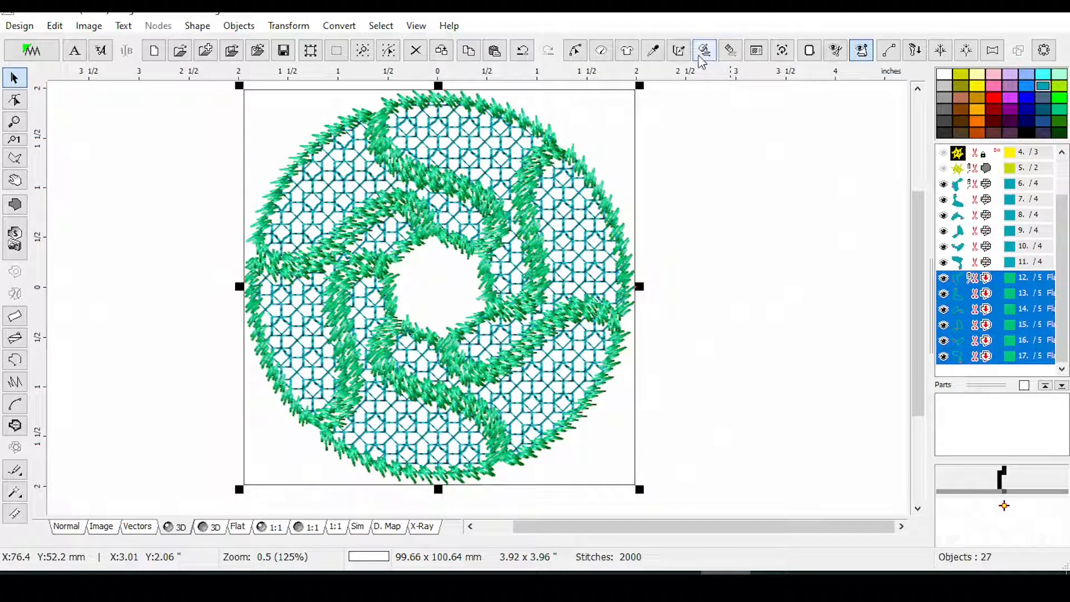
click(601, 50)
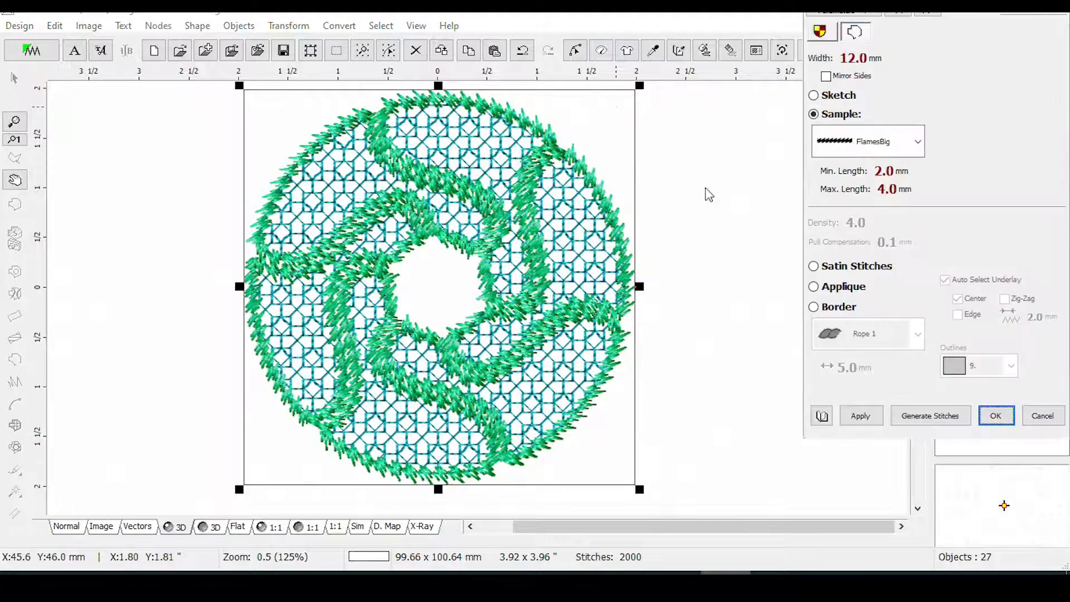
click(917, 141)
click(917, 167)
click(877, 173)
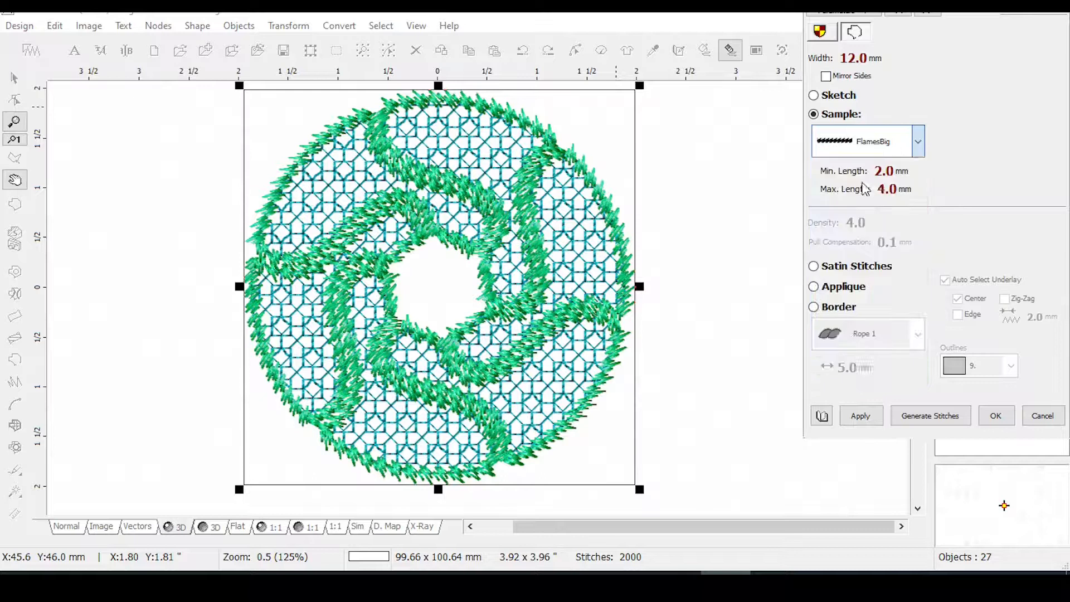
click(860, 417)
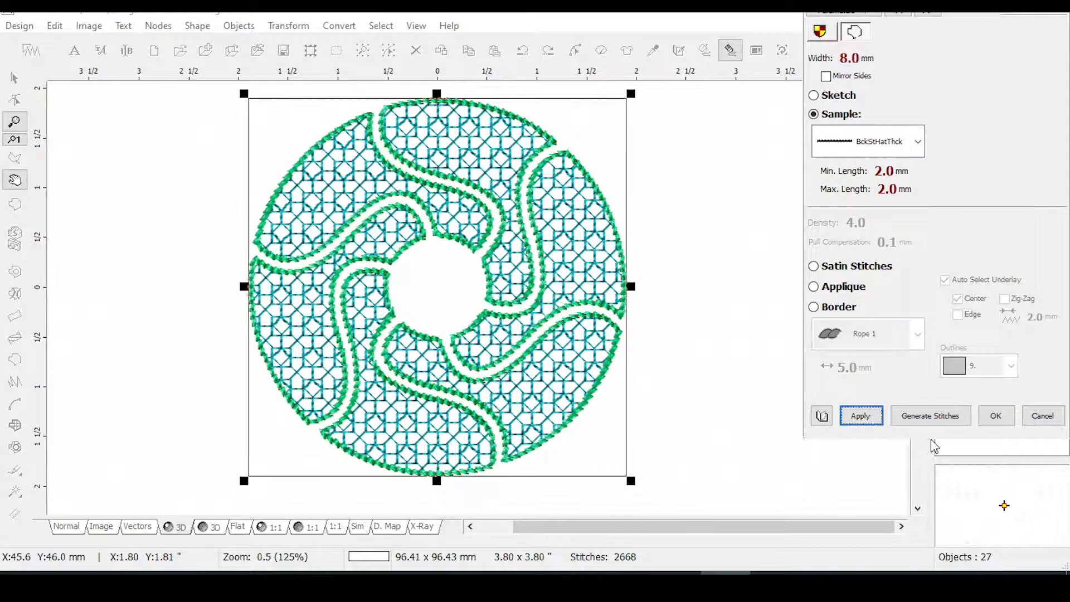
Accept the BckStHatThck parameters for the six segment outlines.
click(992, 416)
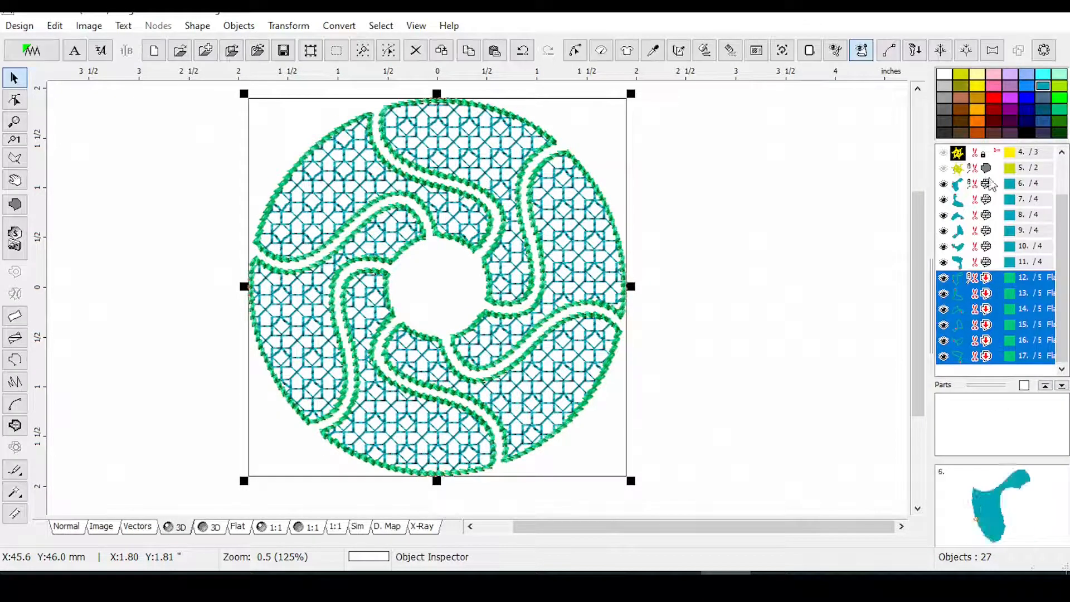
Group the six sea-green segment outlines as Group 1 and ungroup them again.
right_click(984, 332)
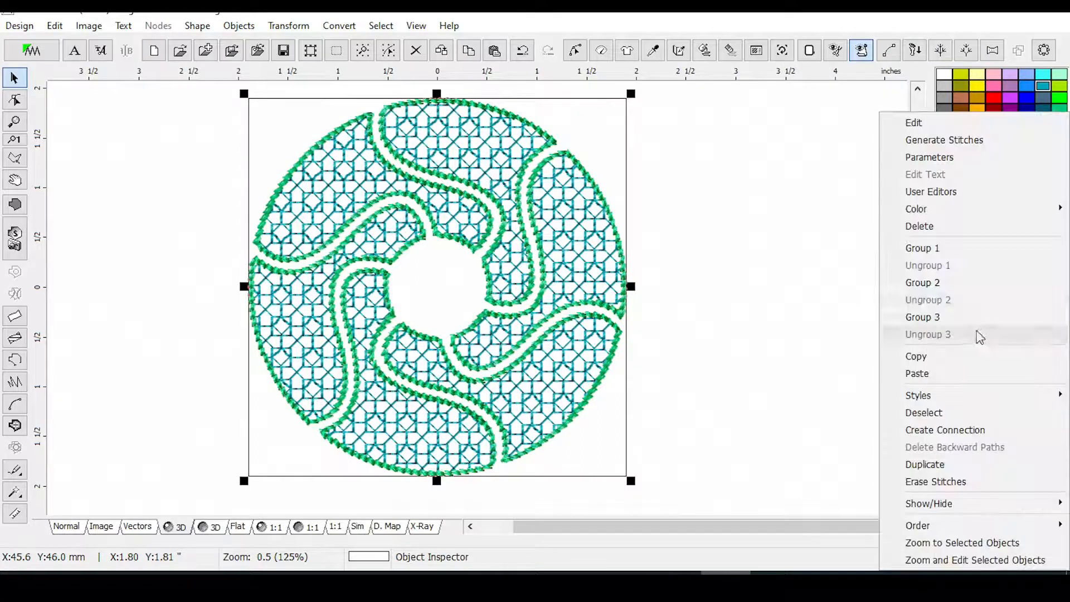
click(942, 249)
drag(1009, 234, 1018, 319)
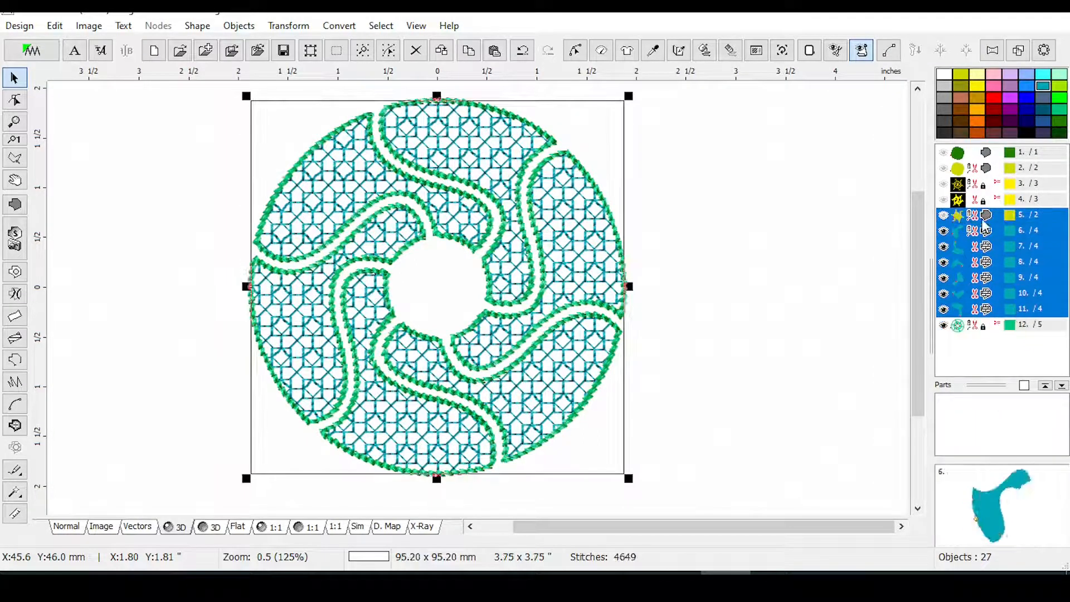
click(983, 231)
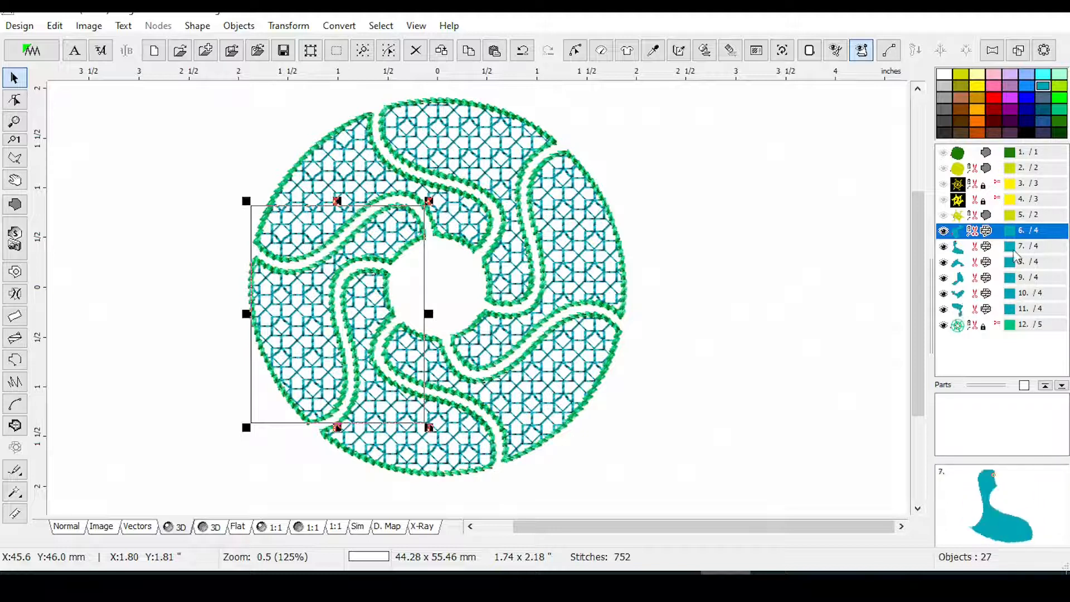
click(985, 329)
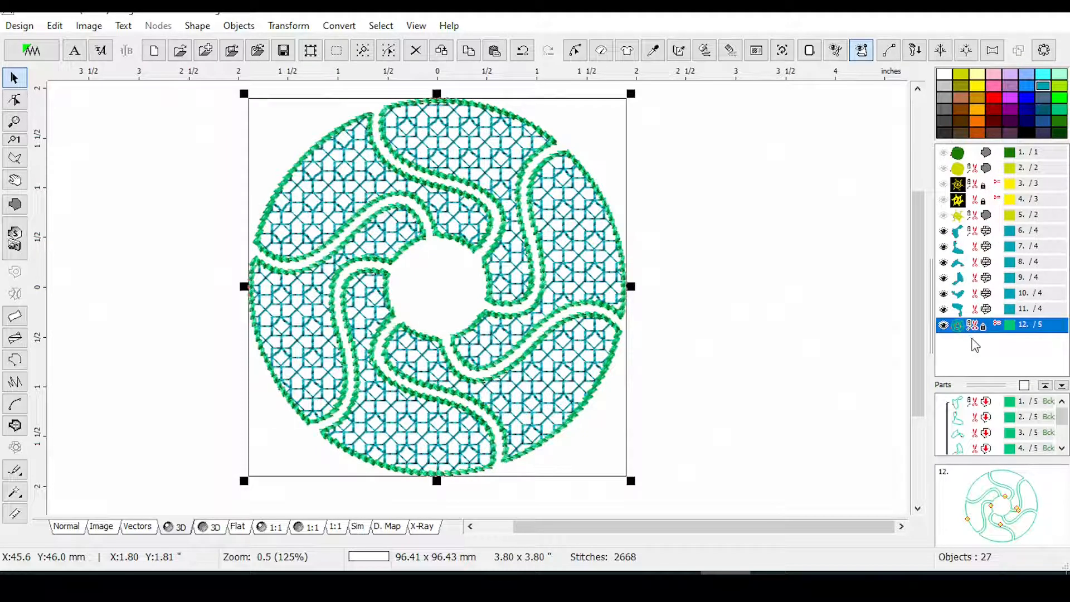
right_click(975, 337)
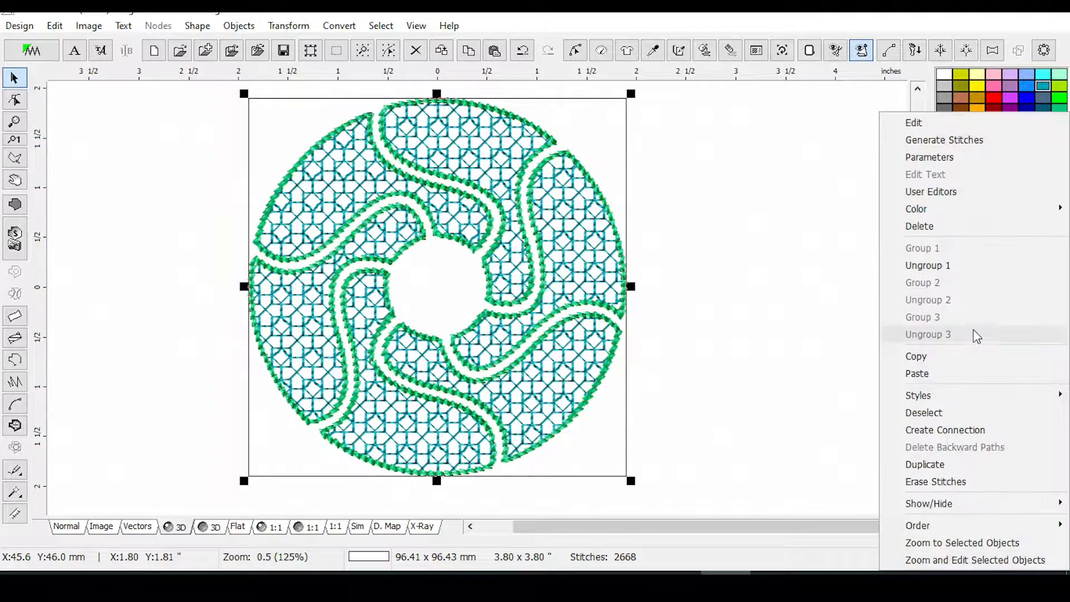
click(955, 265)
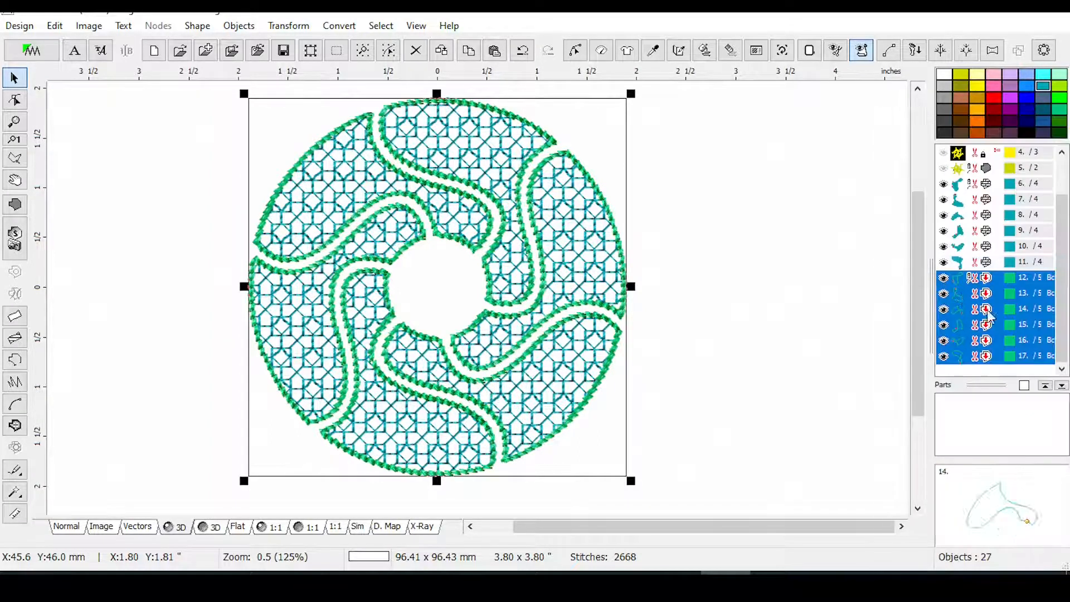
Nudge the bottom segment's outline slightly downward from its fill.
click(963, 292)
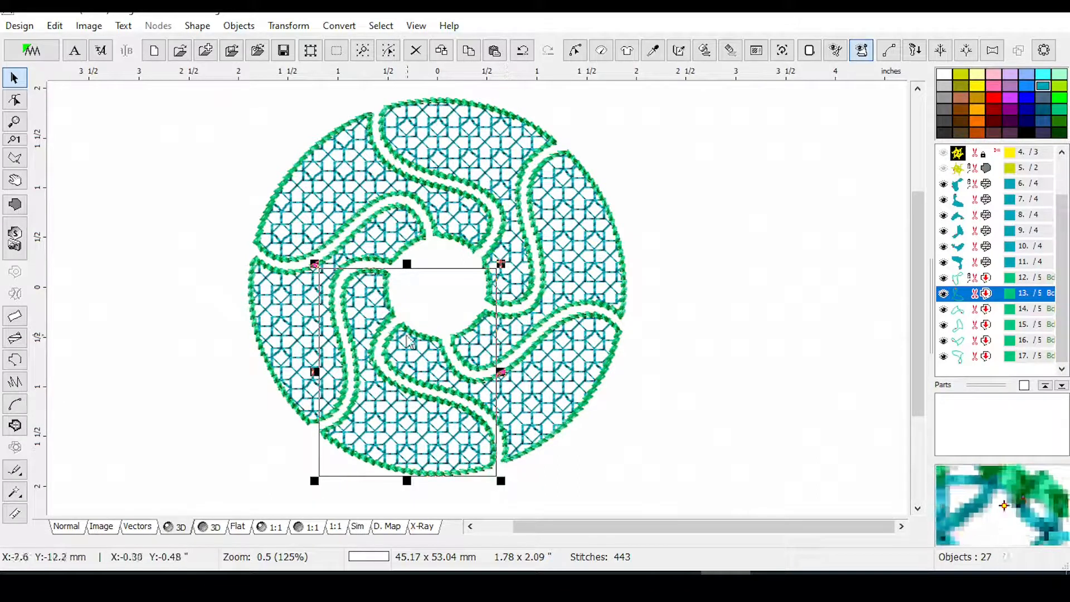
key(Down)
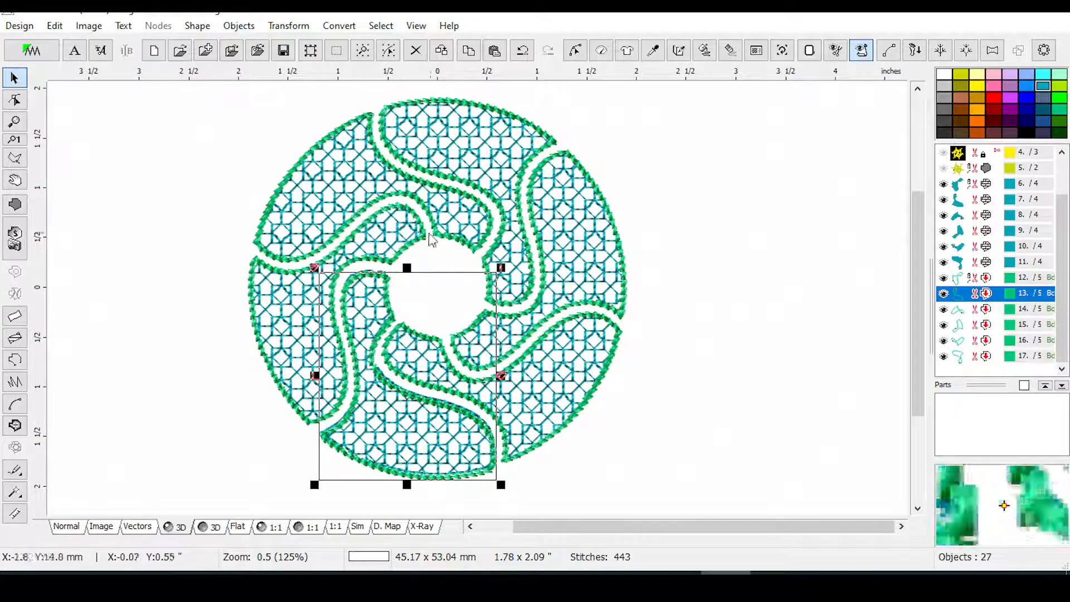
click(986, 279)
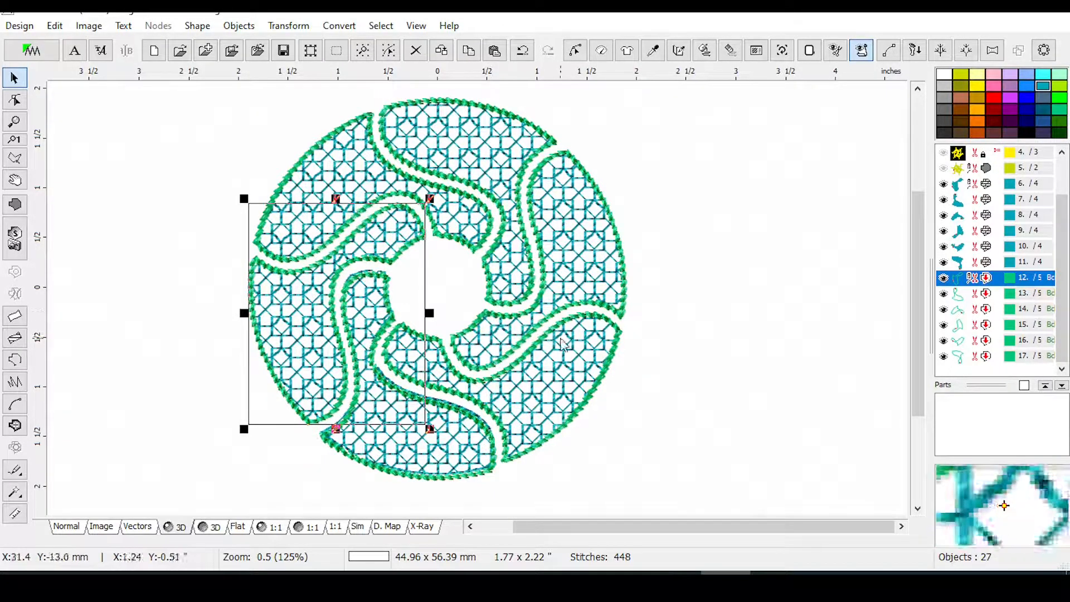
Create connections leading to segment outlines 13 through 17.
click(985, 293)
shift+click(957, 360)
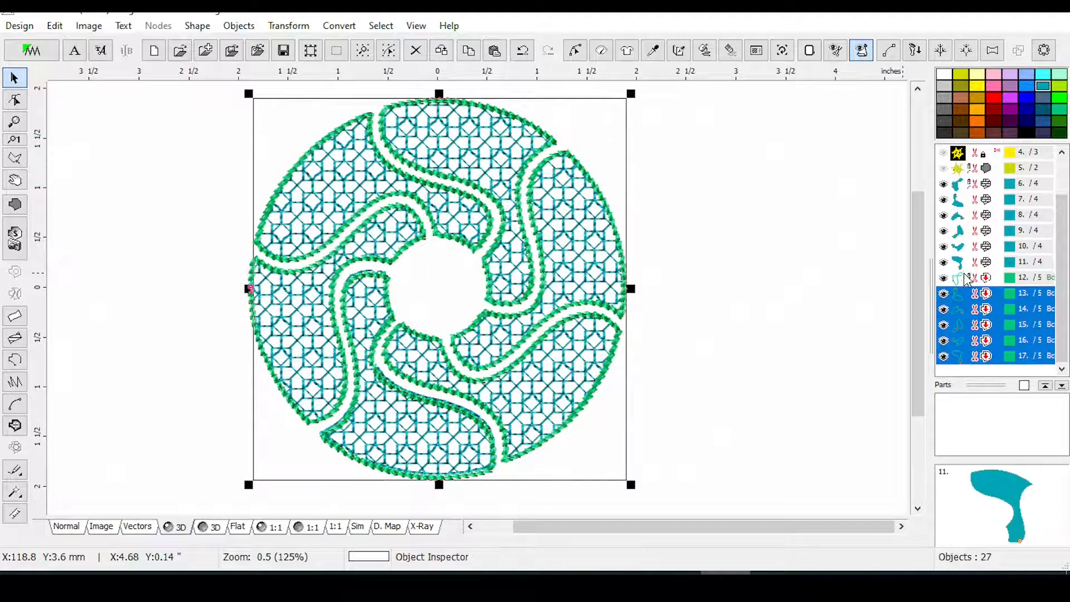
right_click(979, 328)
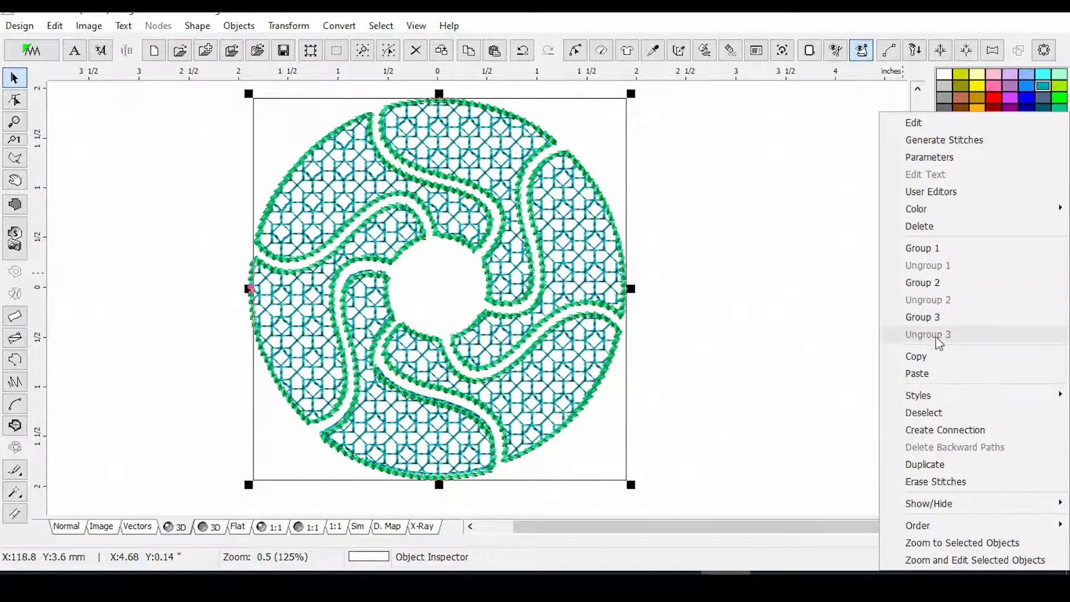
click(941, 430)
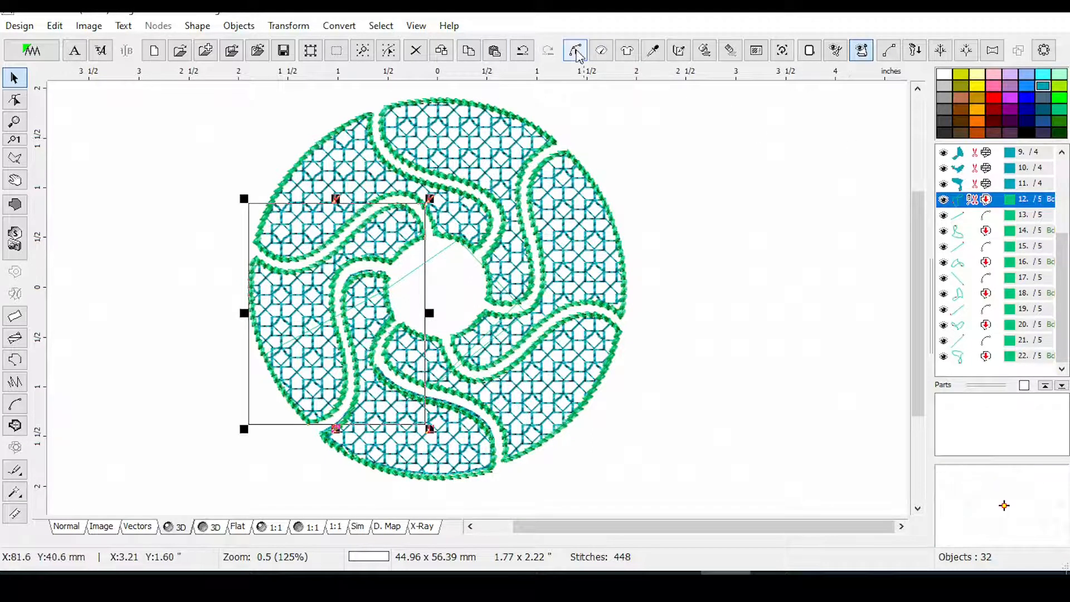
Check the nodes of the left segment's outline and undo the created connections between the outlines.
click(575, 51)
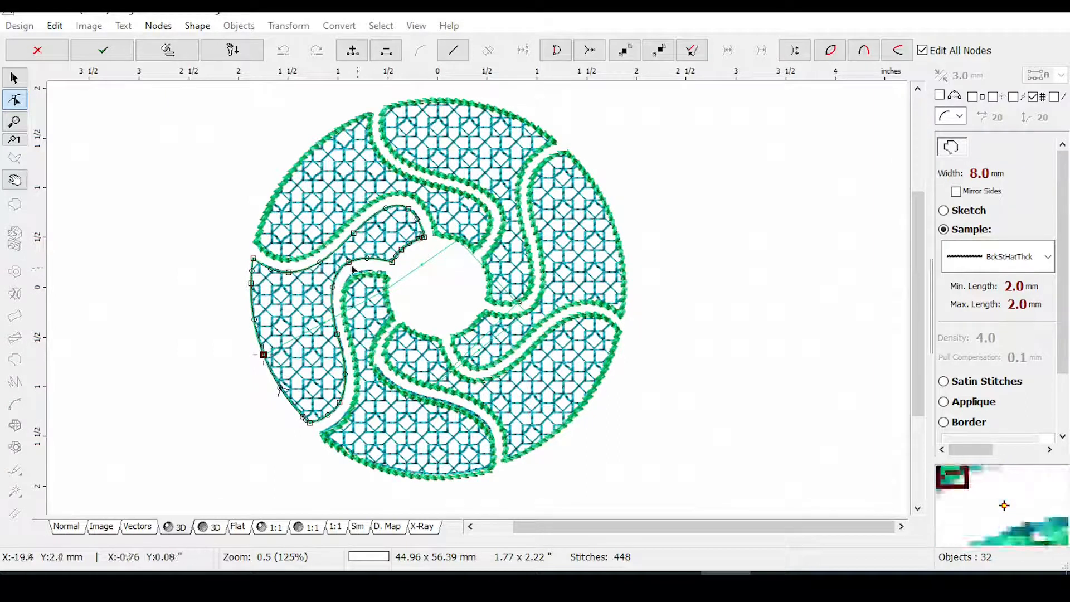
click(35, 51)
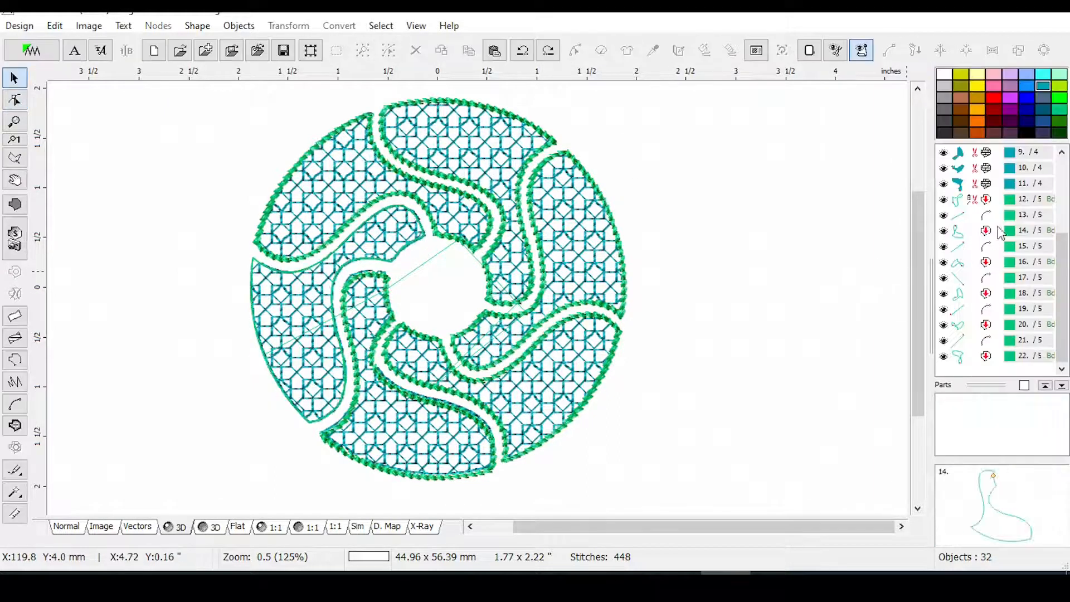
click(991, 214)
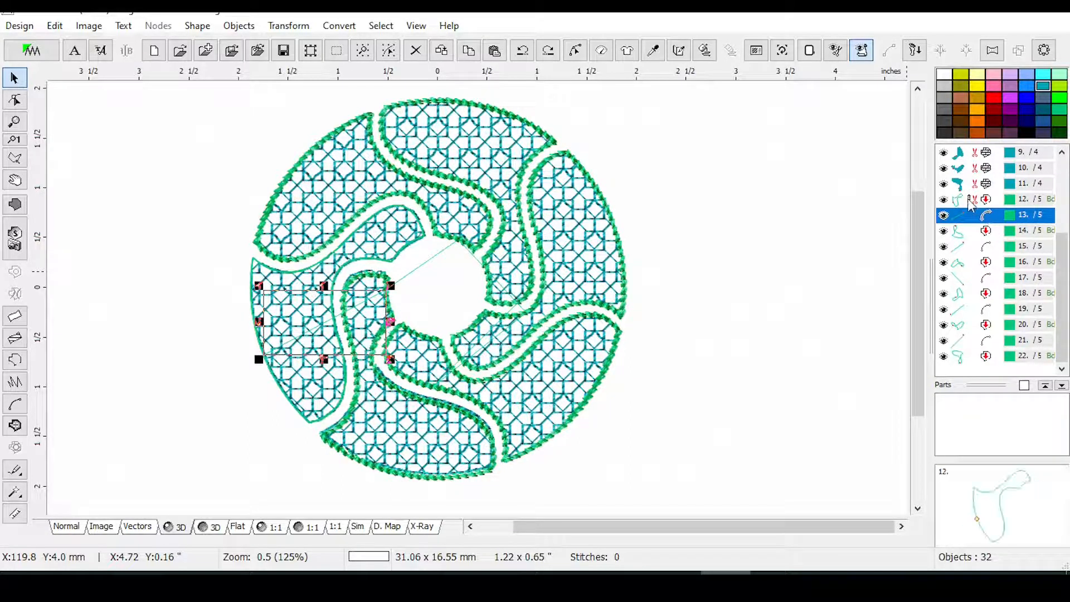
key(Delete)
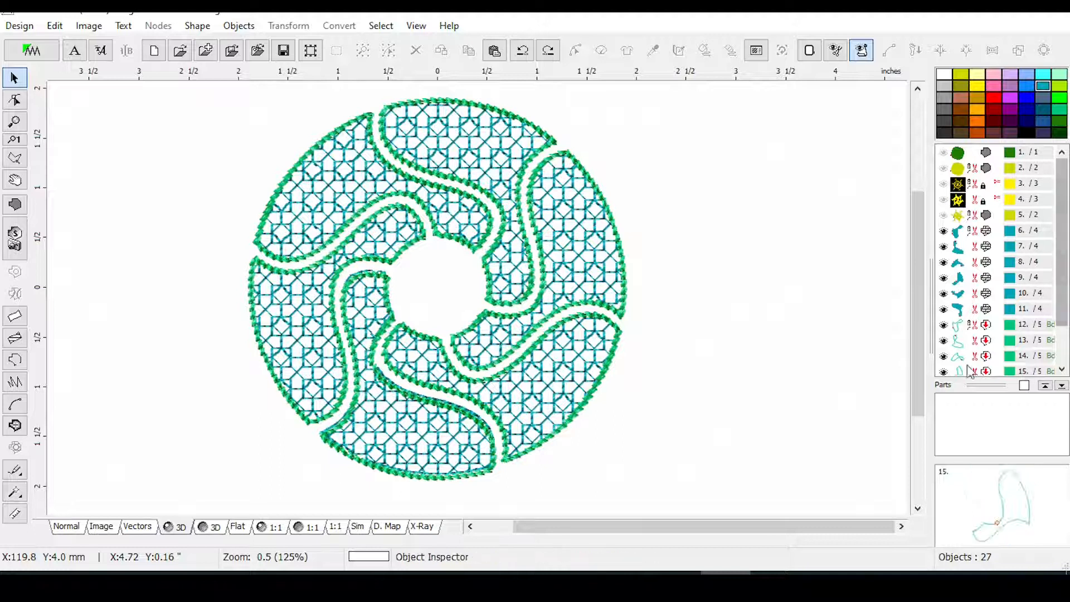
Examine the nodes and start point of the left segment's outline, leaving them unedited.
scroll(973, 335, down, 1)
click(979, 278)
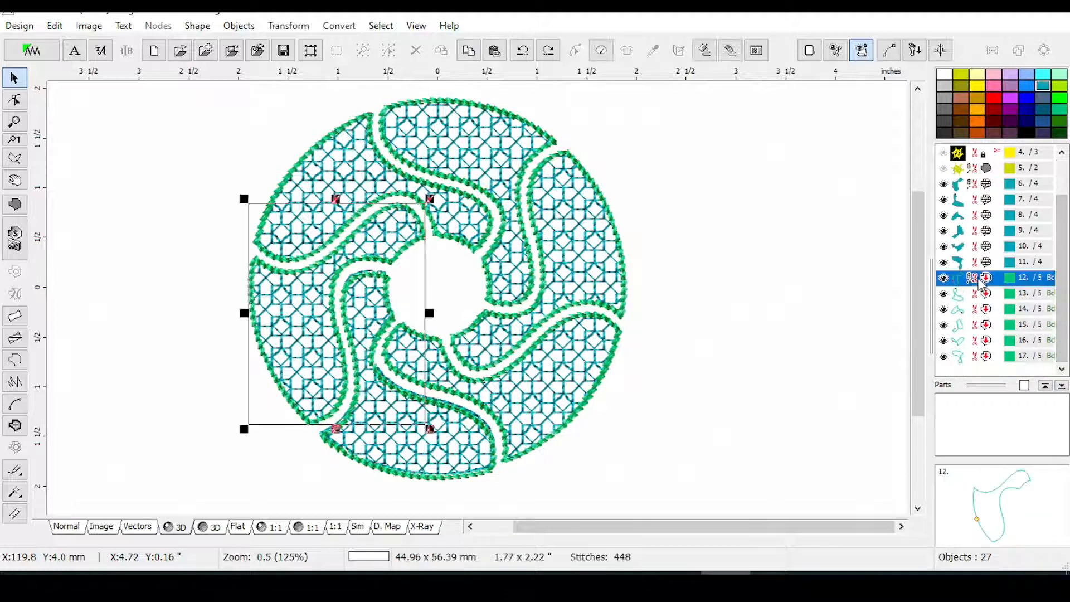
click(575, 51)
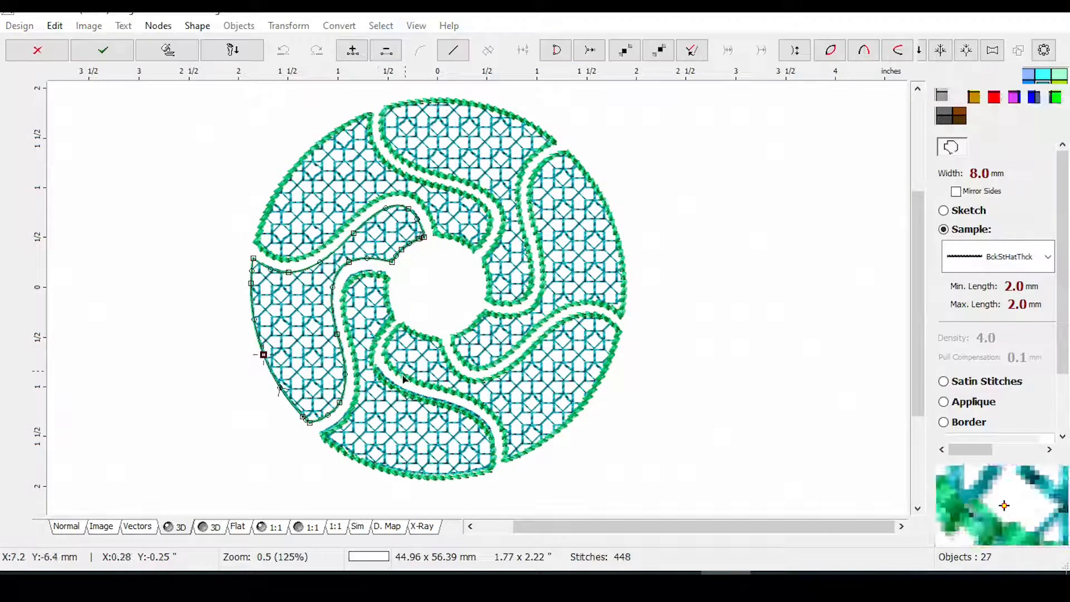
scroll(234, 415, up, 1)
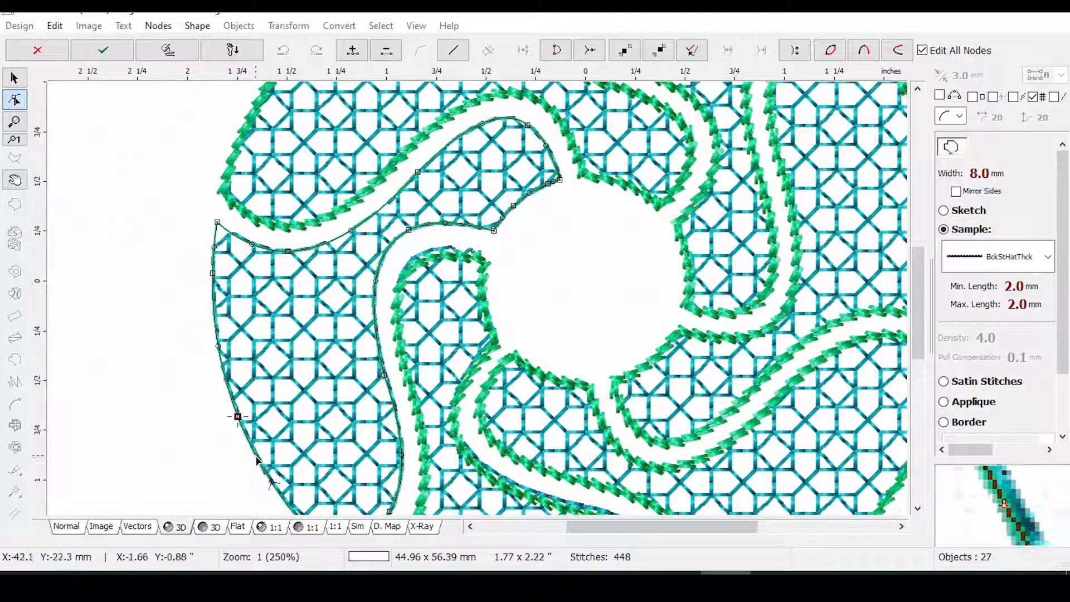
click(37, 50)
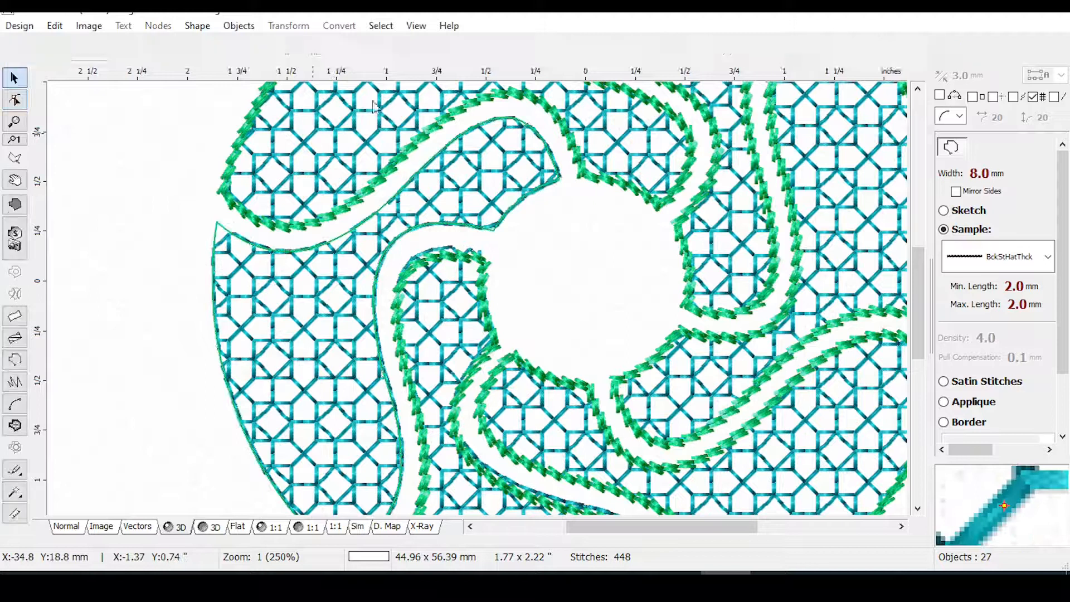
Try erasing the stitches of all segment fills and outlines, and undo back past the bottom outline's nudge.
drag(975, 180, 1000, 431)
click(251, 31)
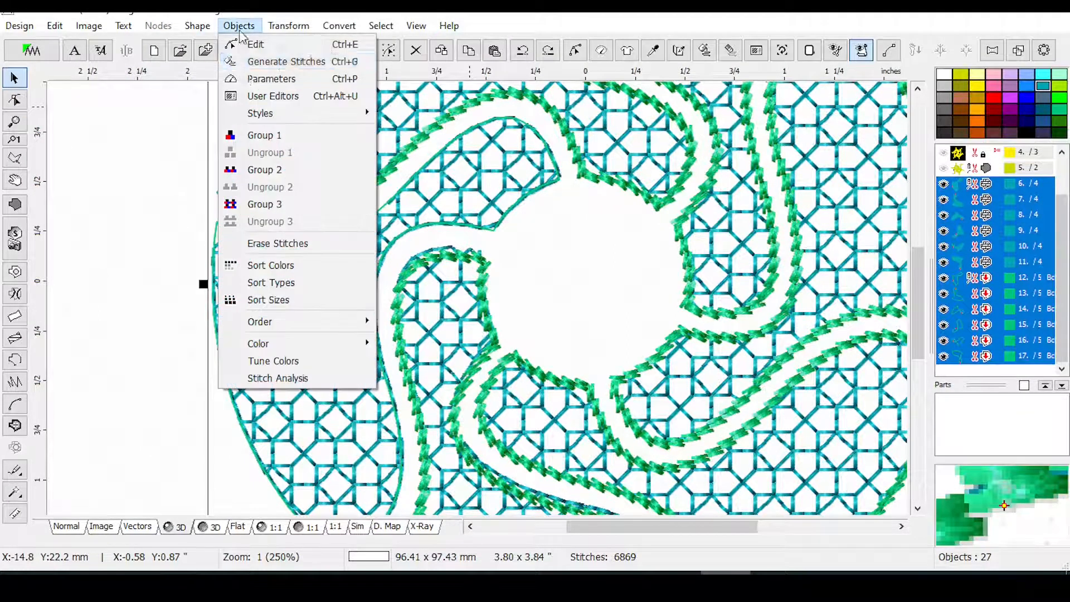
click(278, 242)
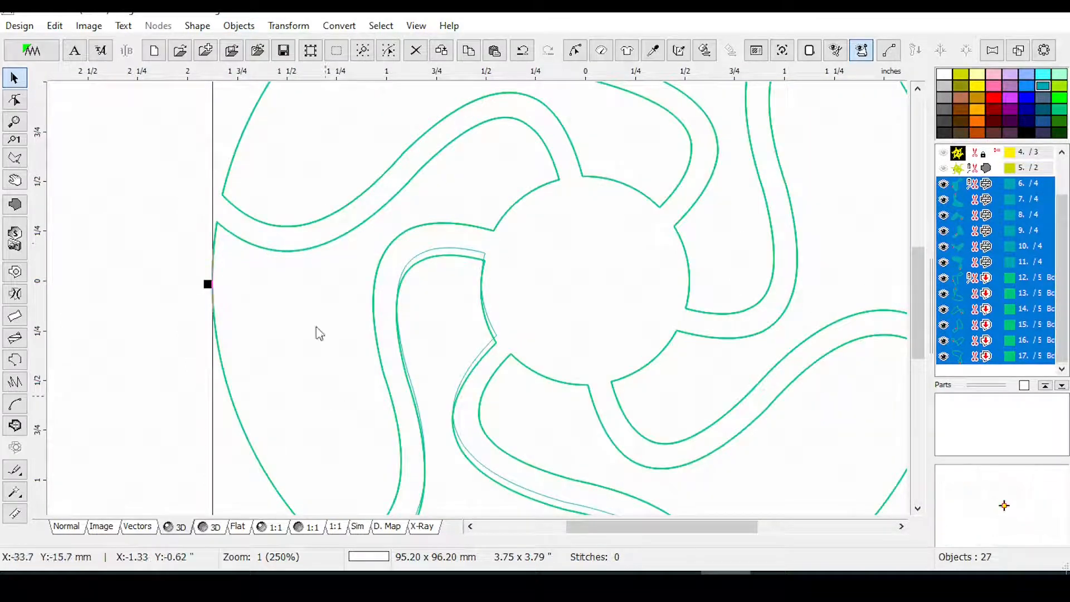
click(999, 224)
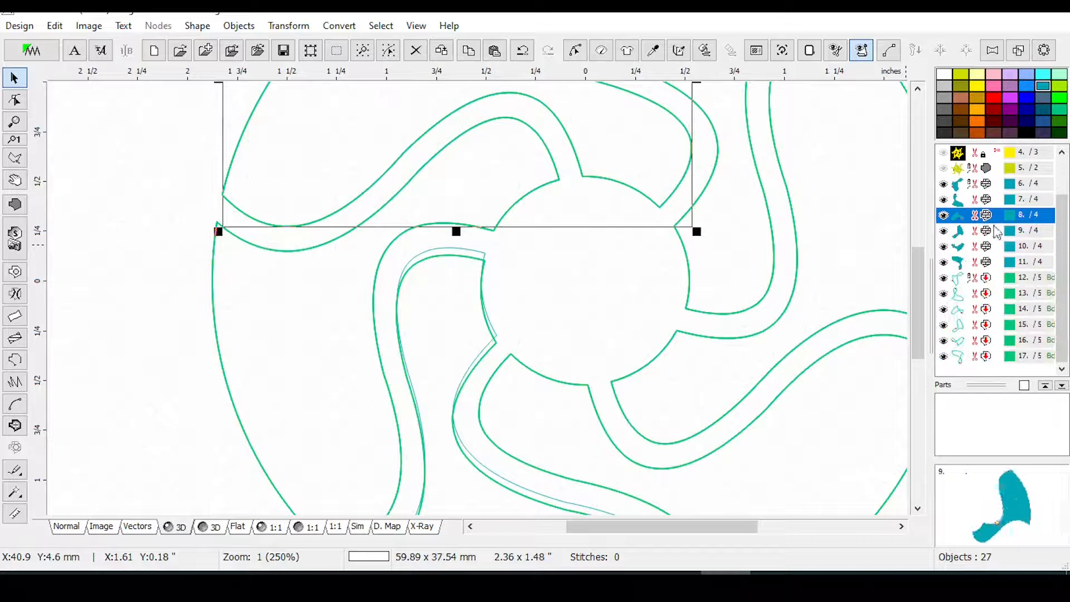
key(ctrl+z)
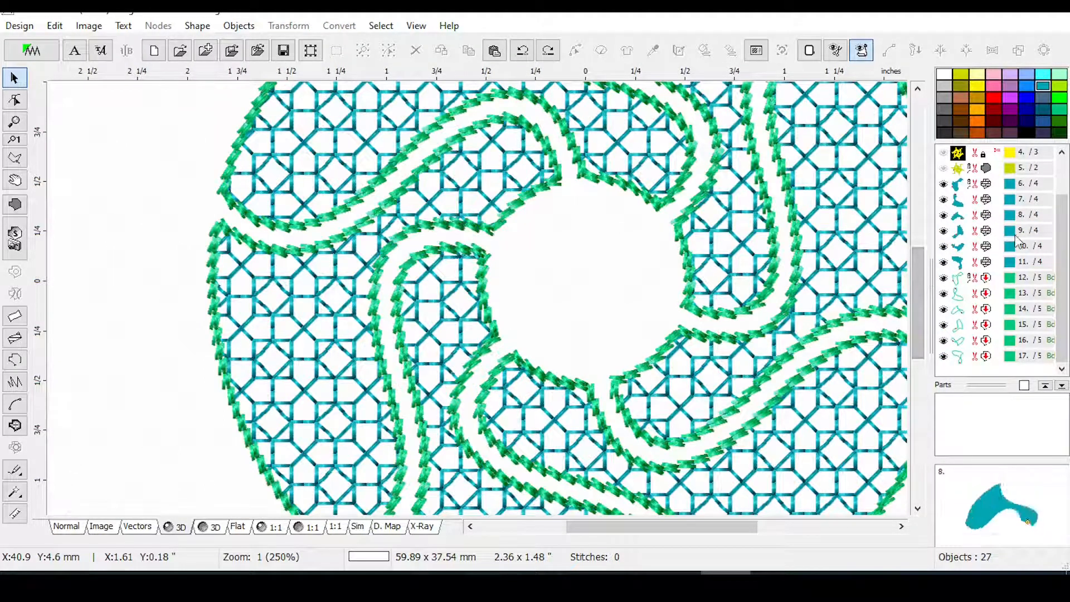
Erase the stitches of the six teal fills and the six sea-green outlines.
drag(986, 185, 1018, 390)
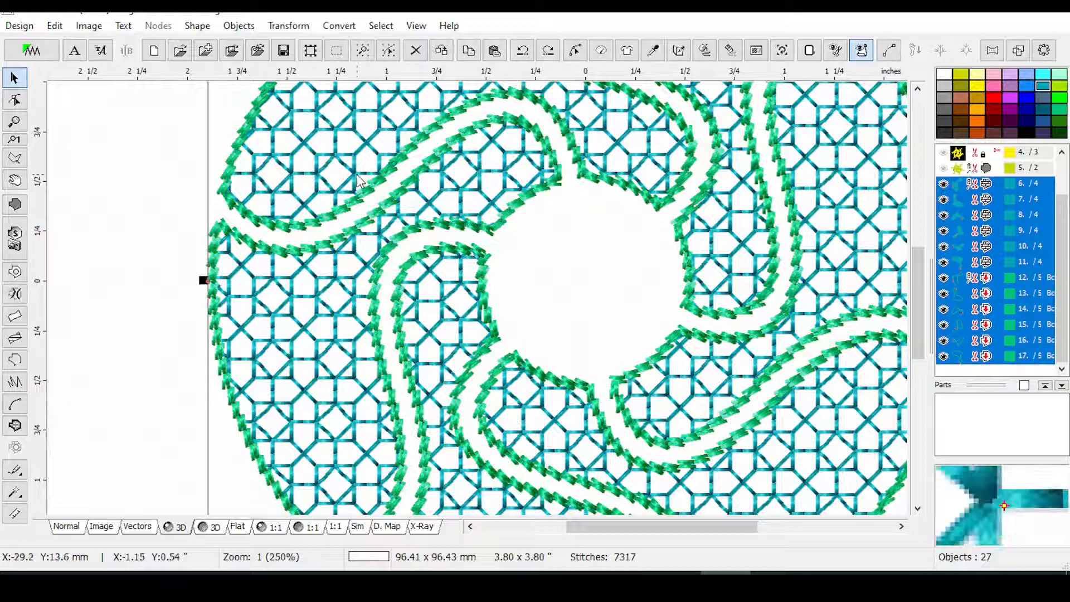
click(238, 25)
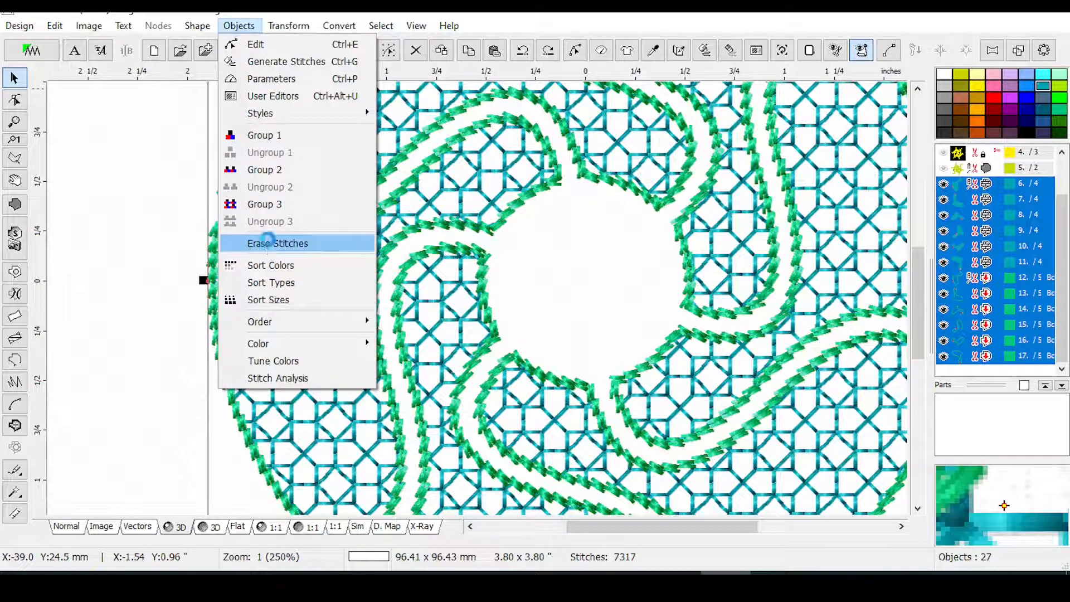
click(269, 244)
Place the start point of the left segment's outline on its upper corner node at the central hole.
click(987, 289)
click(987, 282)
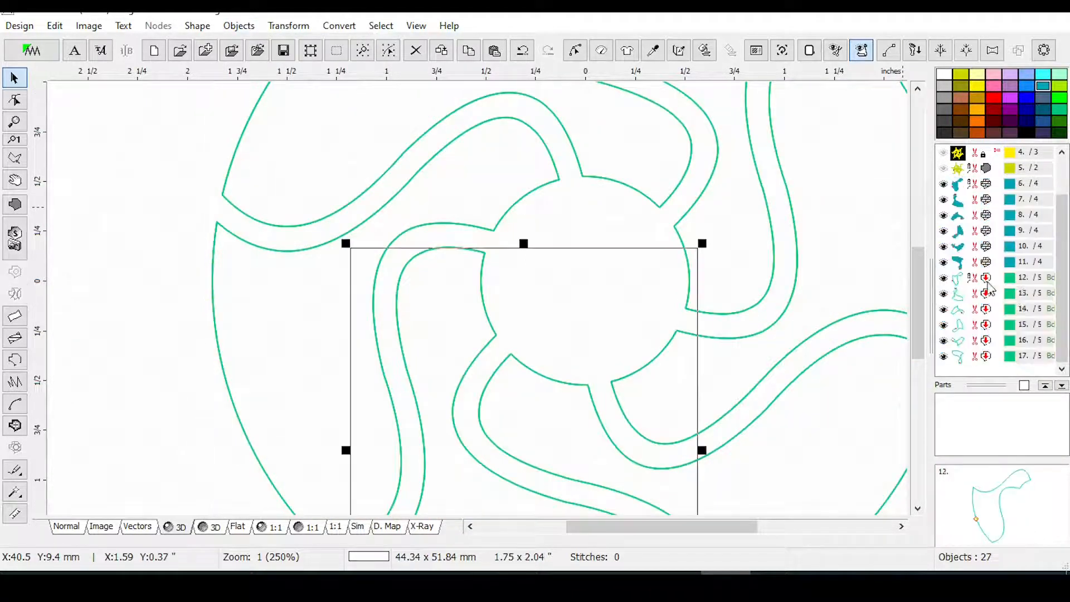
click(574, 51)
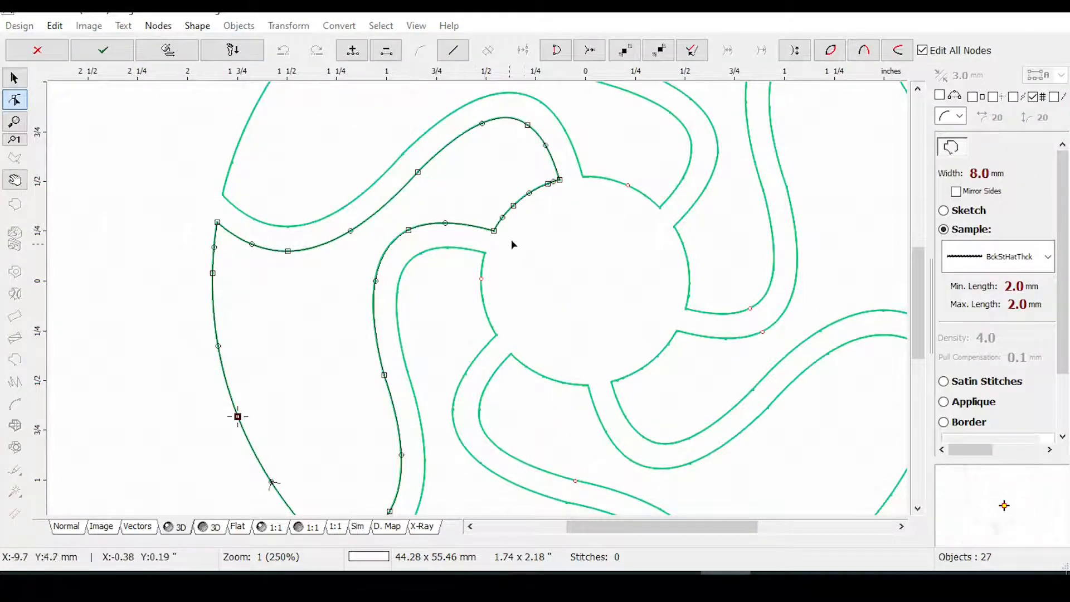
click(560, 180)
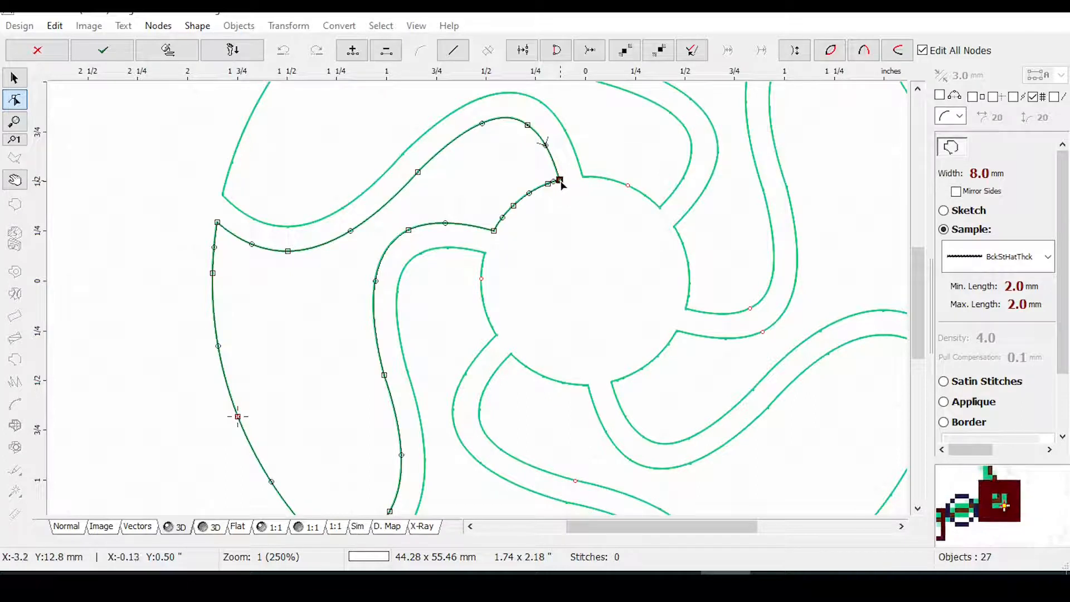
right_click(560, 180)
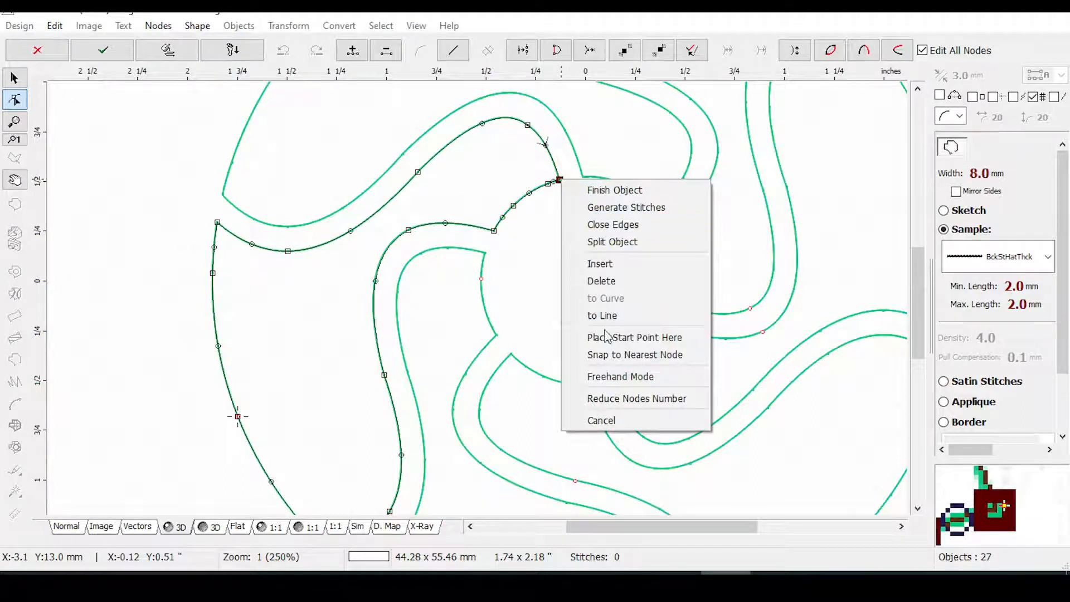
click(606, 336)
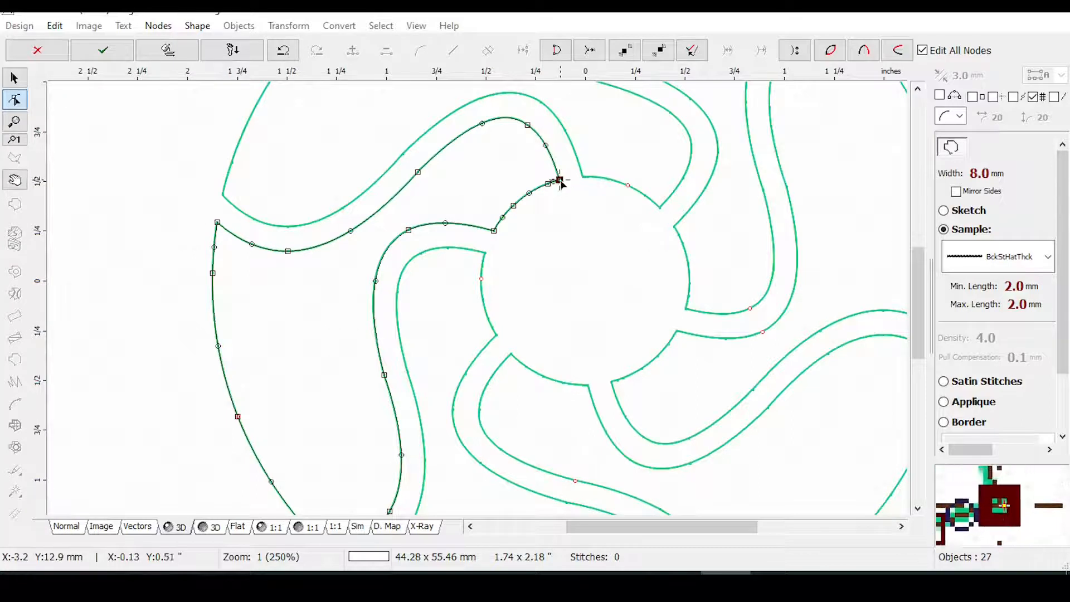
key(Return)
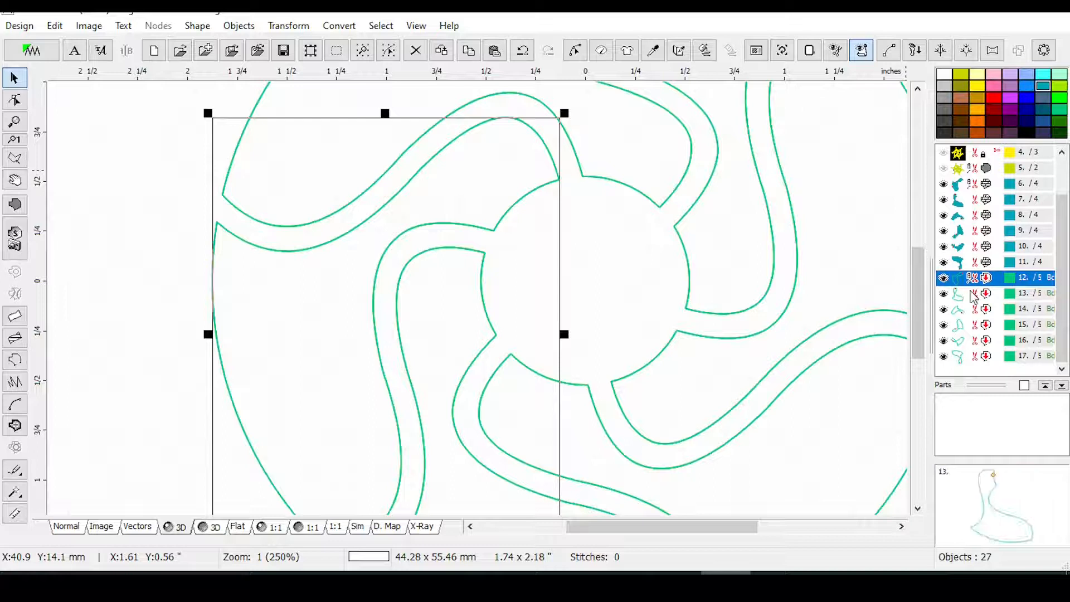
Move the start point of the left segment's outline to its lower corner node at the central hole.
click(972, 298)
click(969, 278)
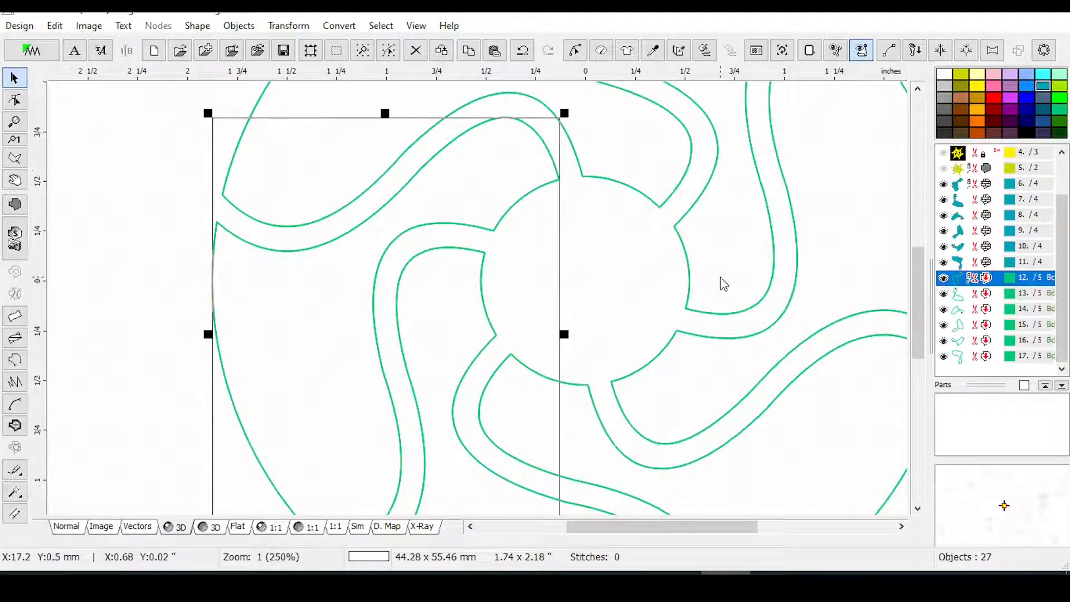
click(575, 50)
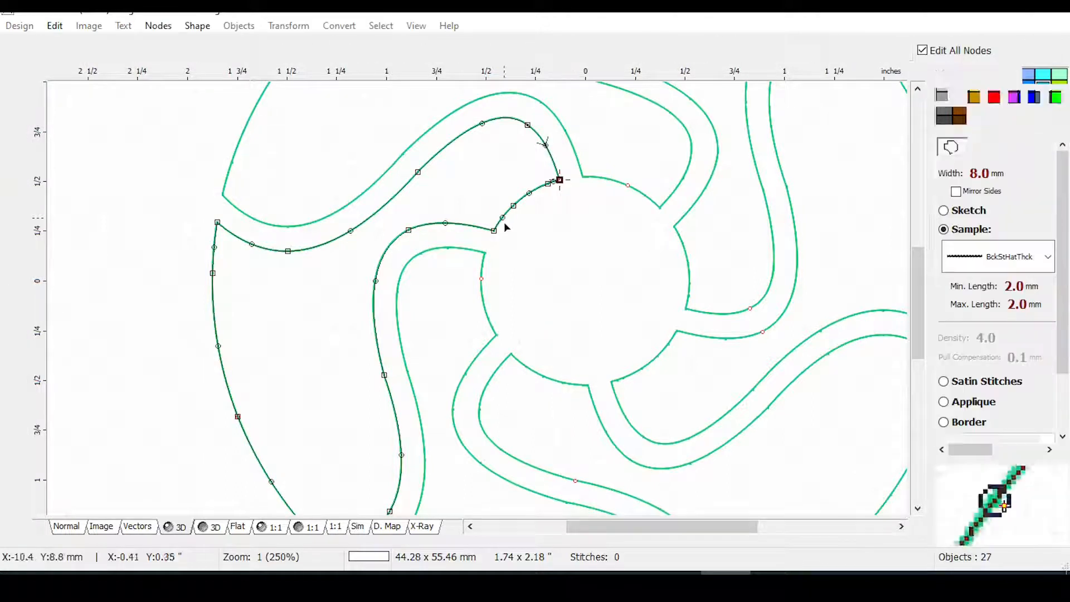
right_click(494, 230)
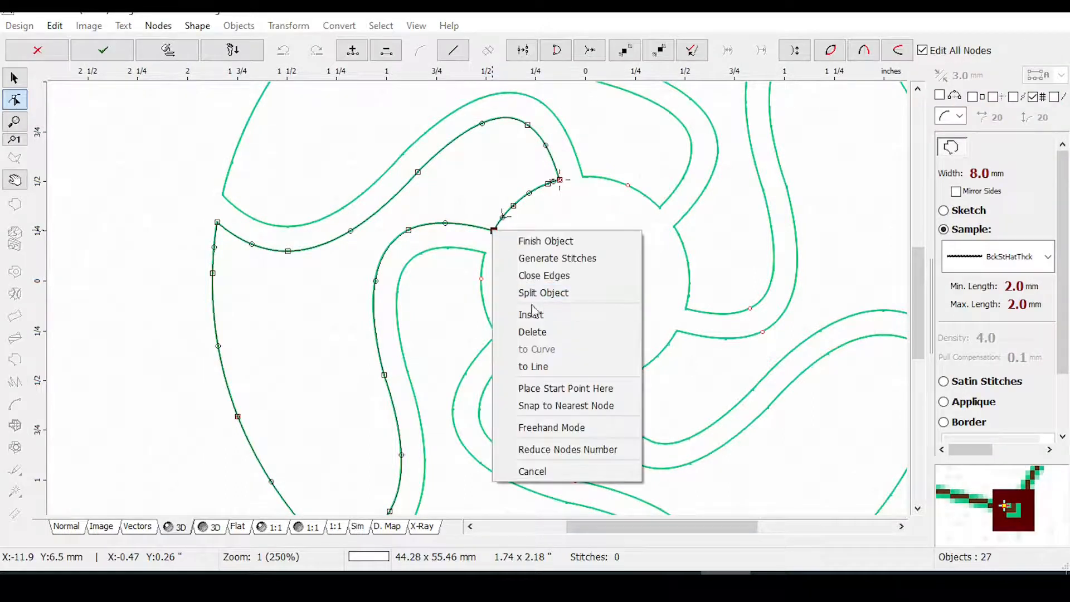
click(551, 388)
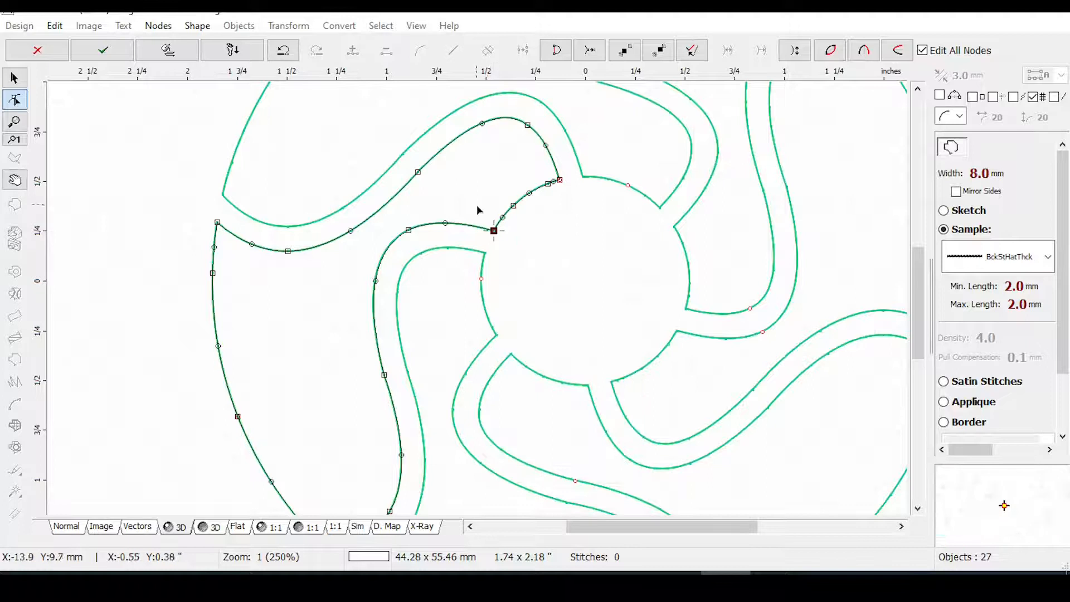
key(Return)
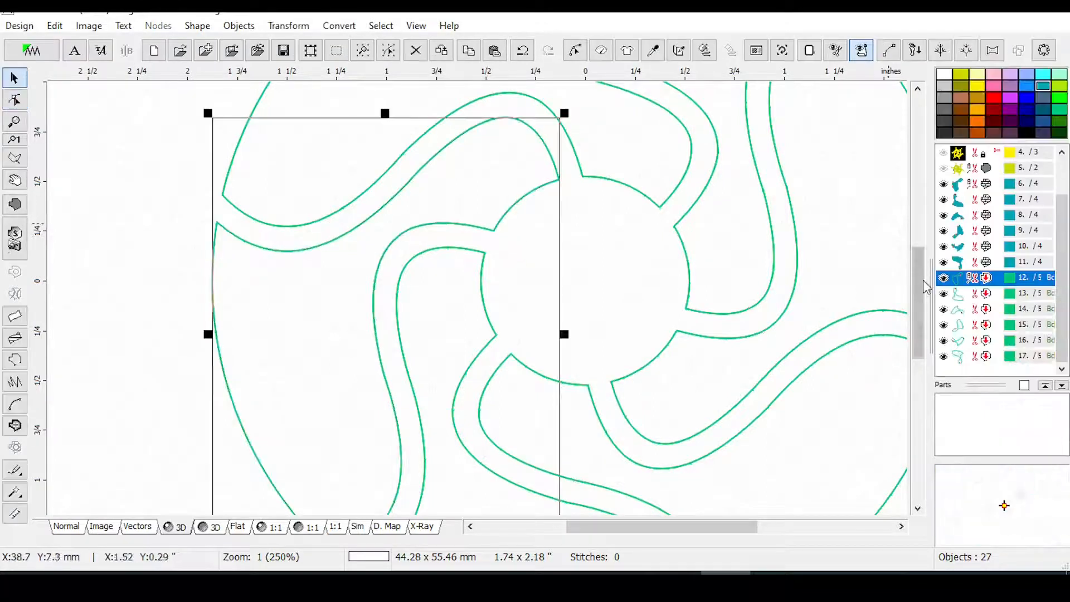
Place the start point of the bottom segment's outline on its lower corner node at the central hole.
click(960, 295)
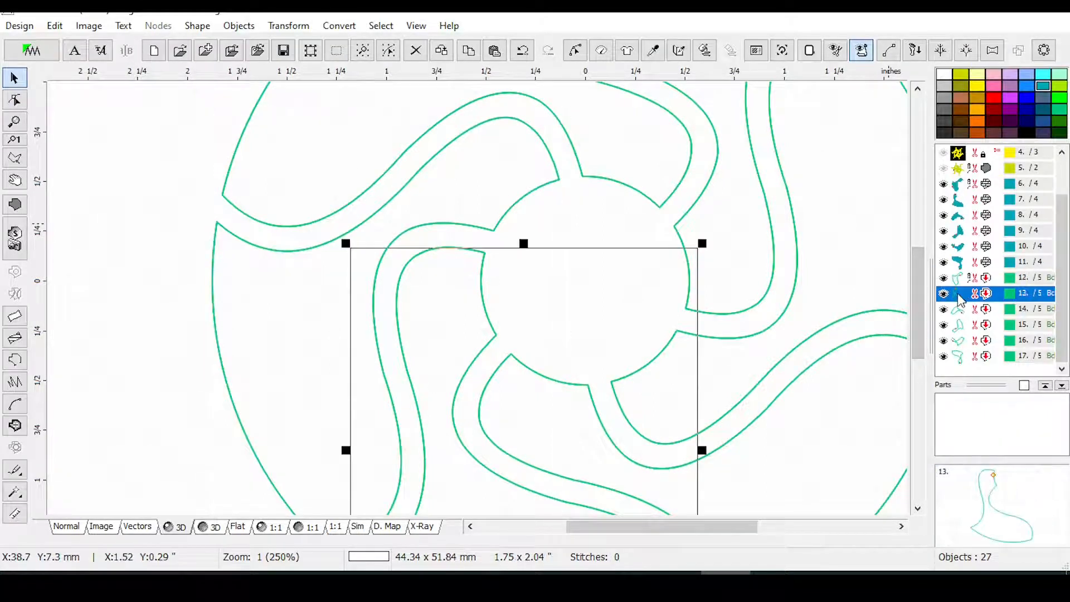
click(575, 50)
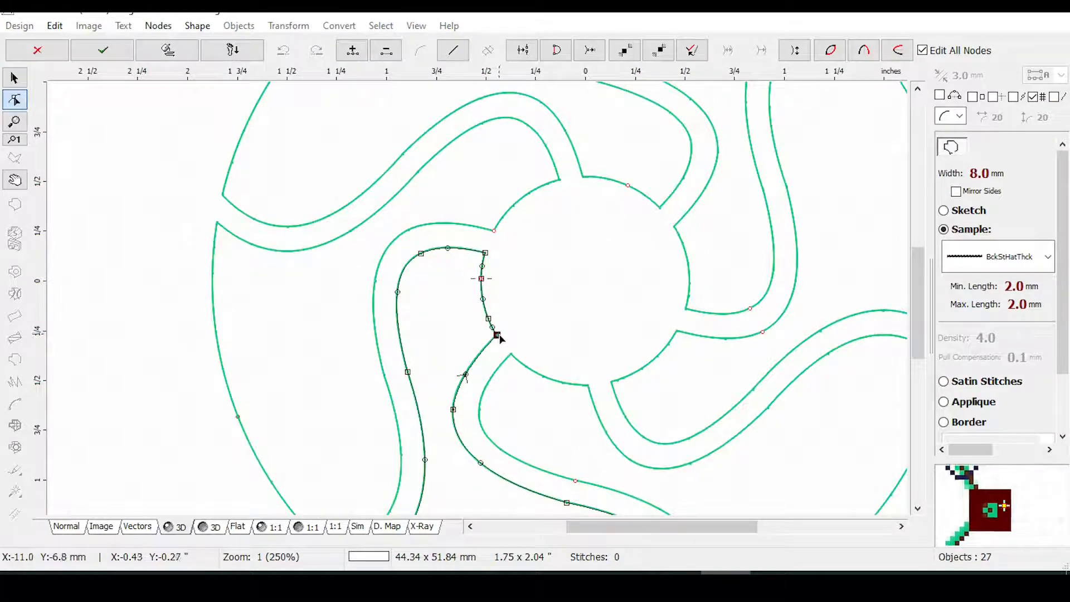
right_click(497, 335)
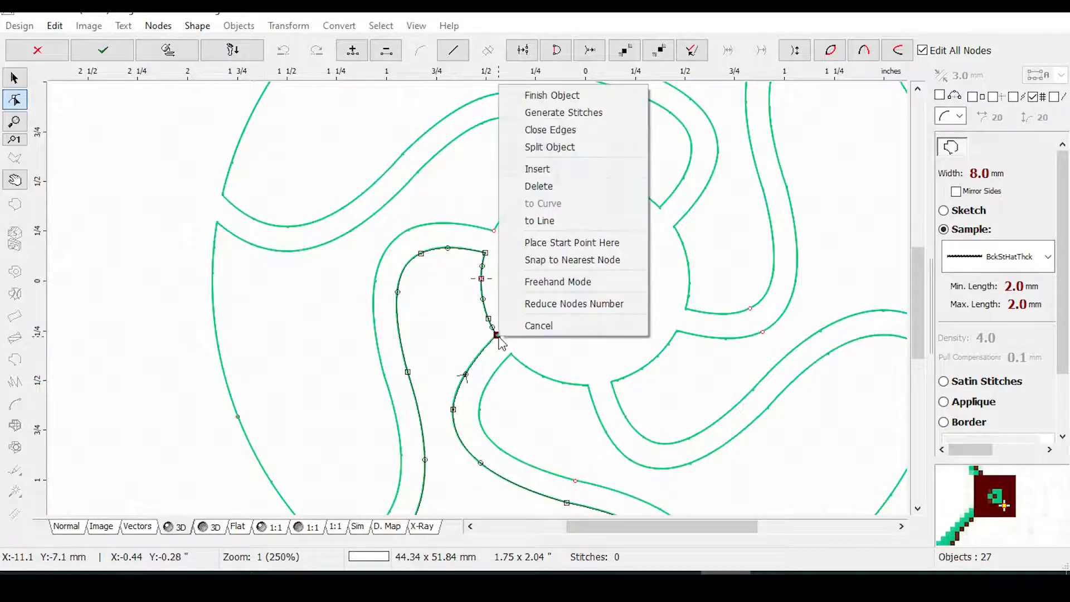
click(560, 244)
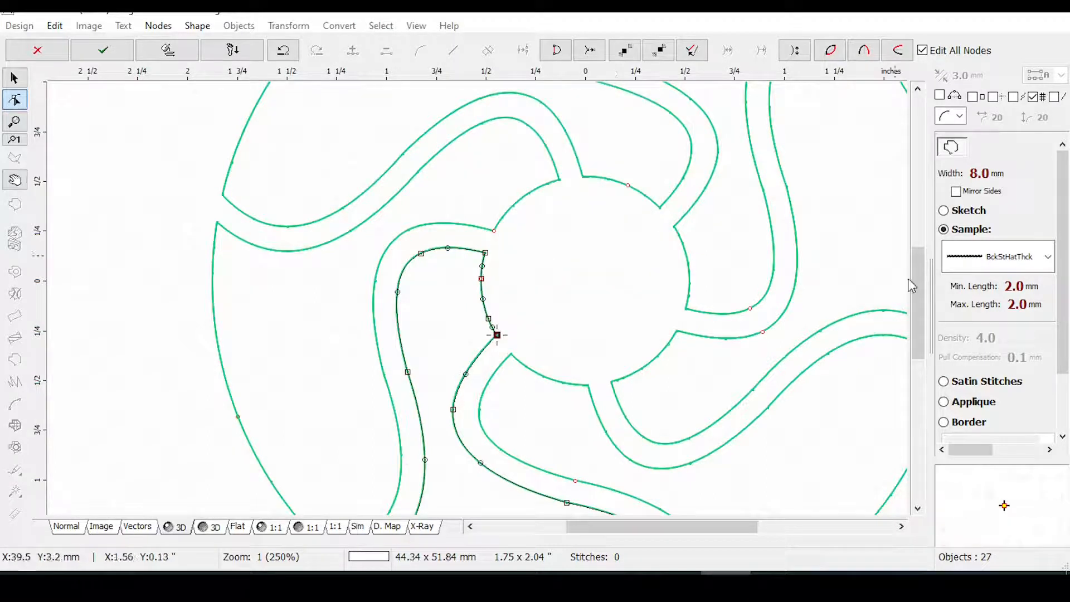
key(Return)
click(976, 312)
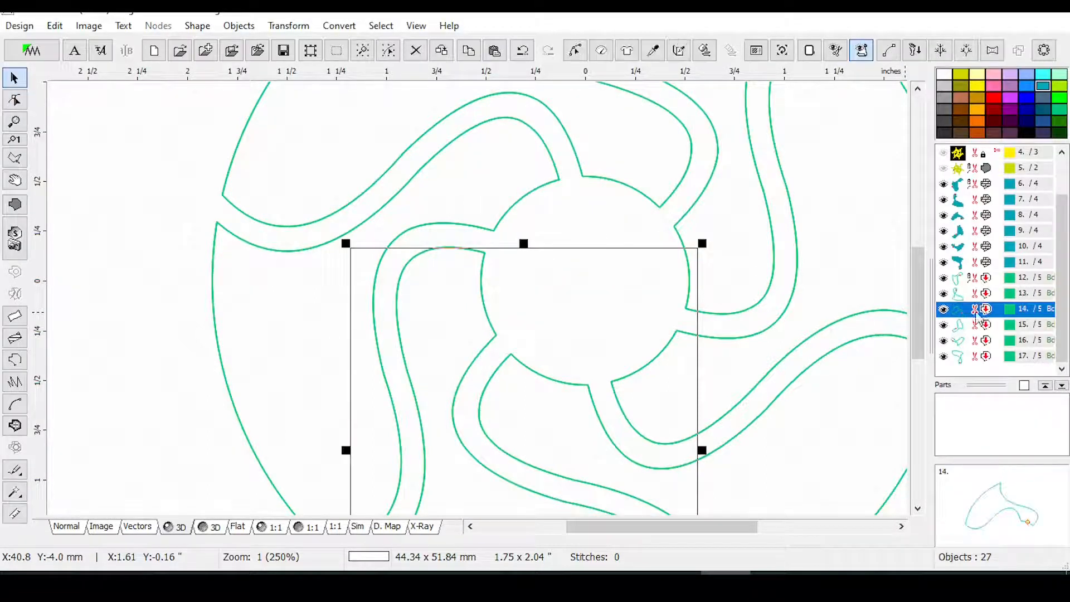
click(574, 51)
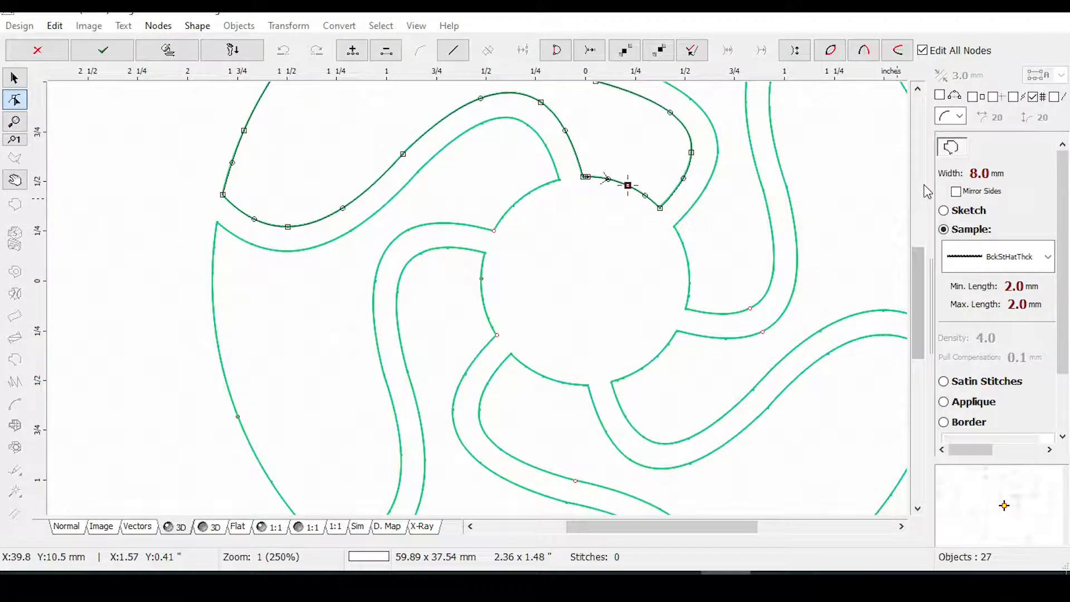
key(Escape)
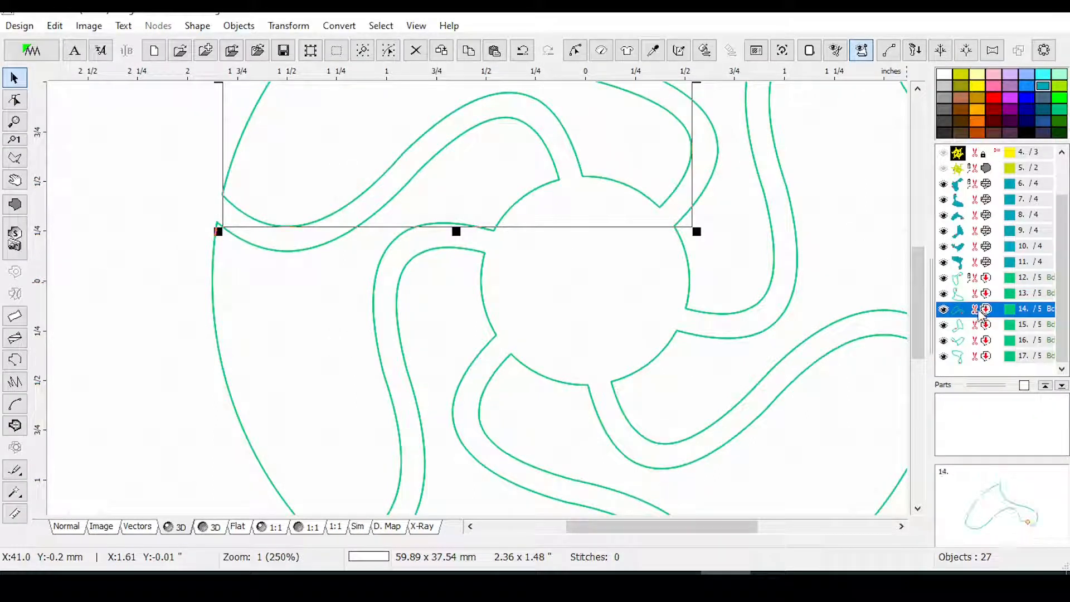
Reorder the outlines: move the upper-left segment's outline to the end and the lower-right one directly after the bottom one.
right_click(987, 365)
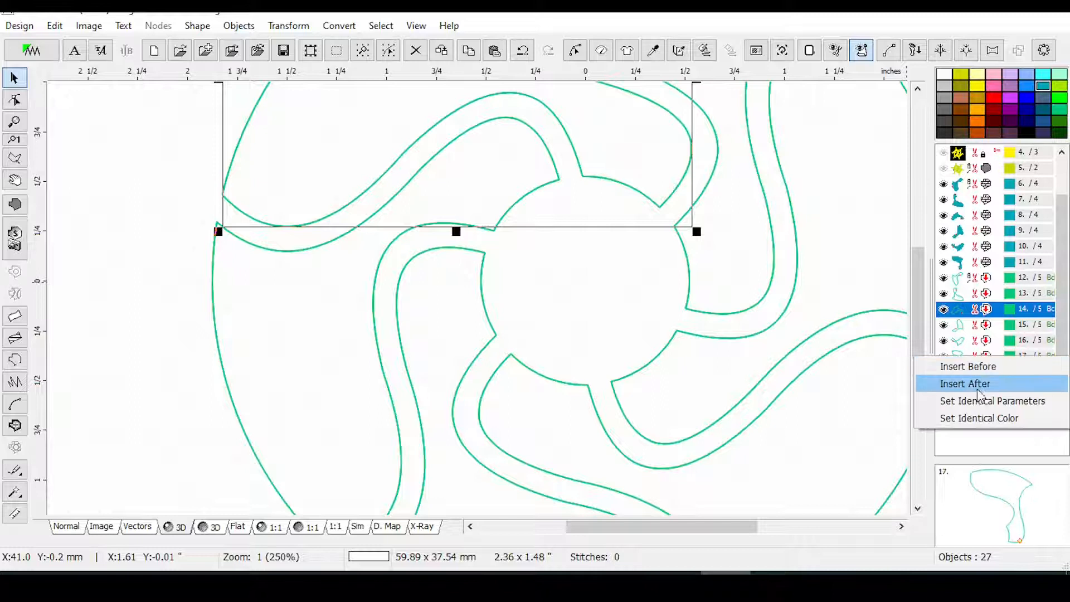
click(975, 383)
click(975, 309)
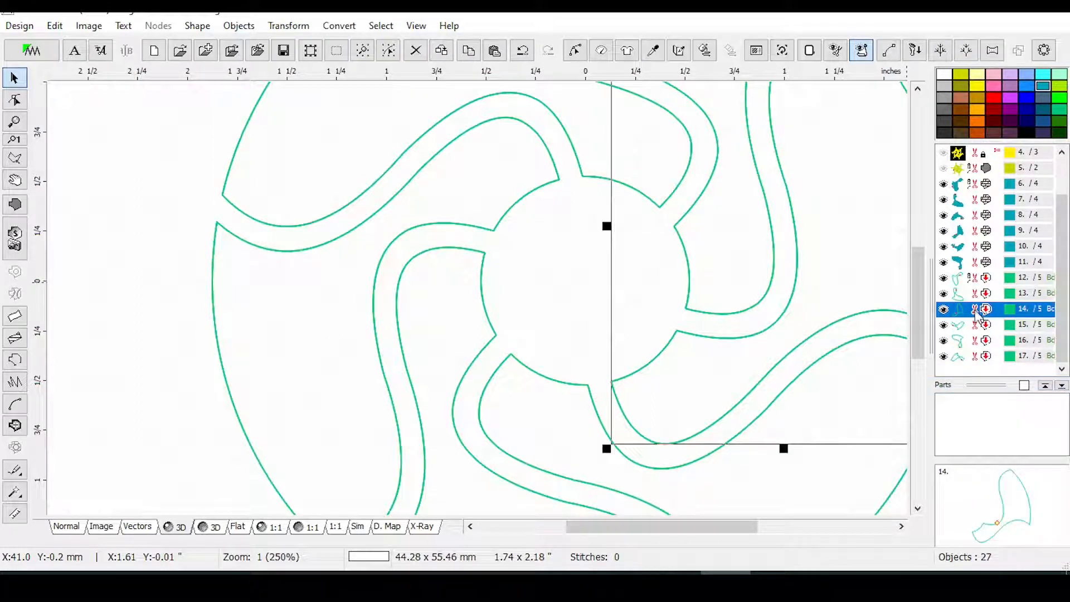
click(974, 325)
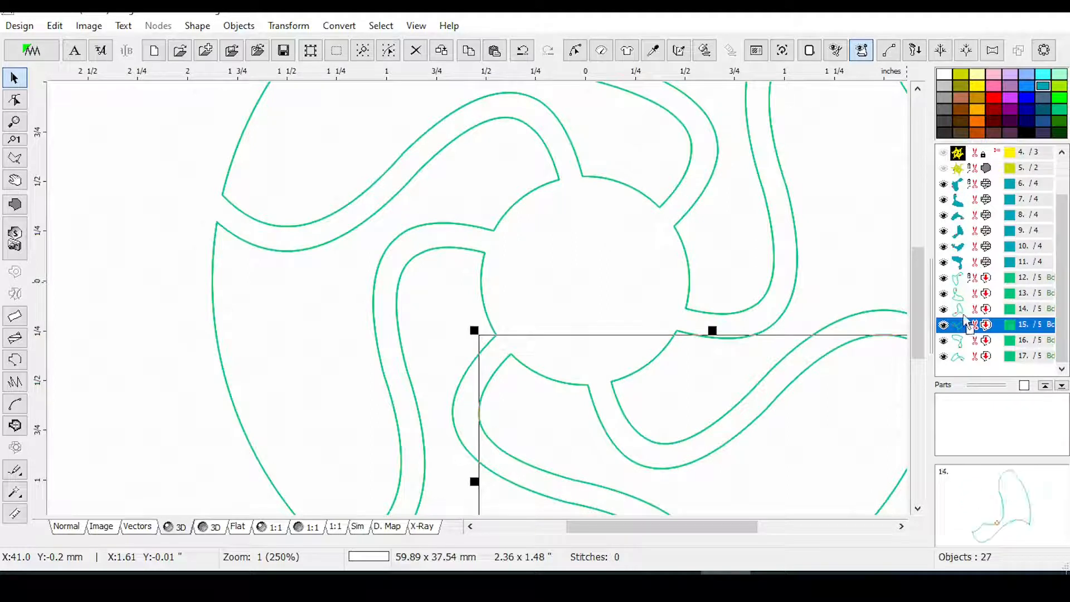
drag(959, 315, 960, 313)
Place the start point of the lower-right segment's outline on its right corner node at the central hole.
click(970, 317)
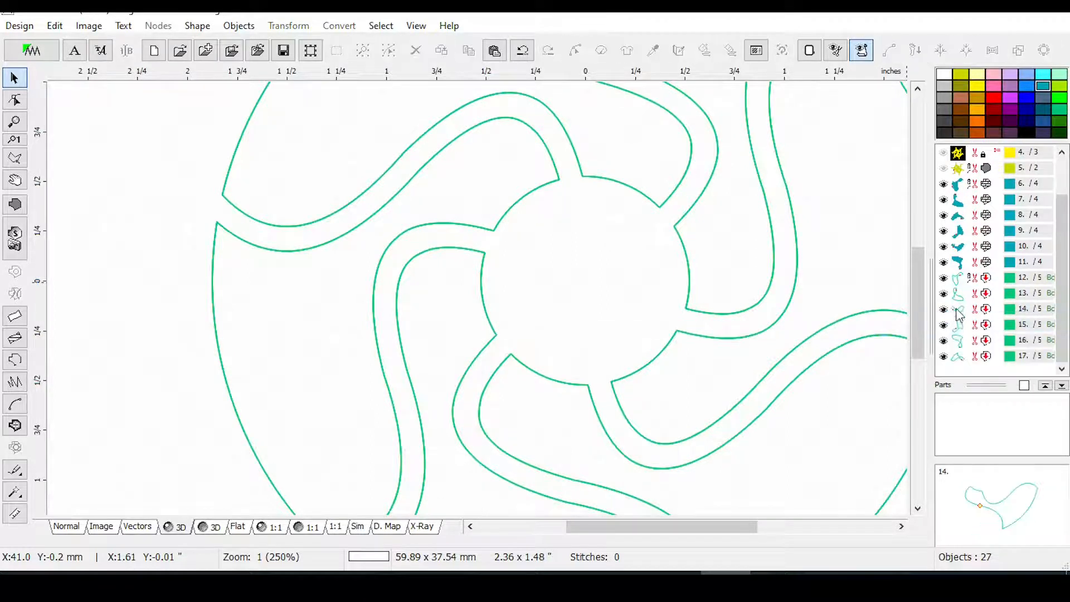
click(575, 50)
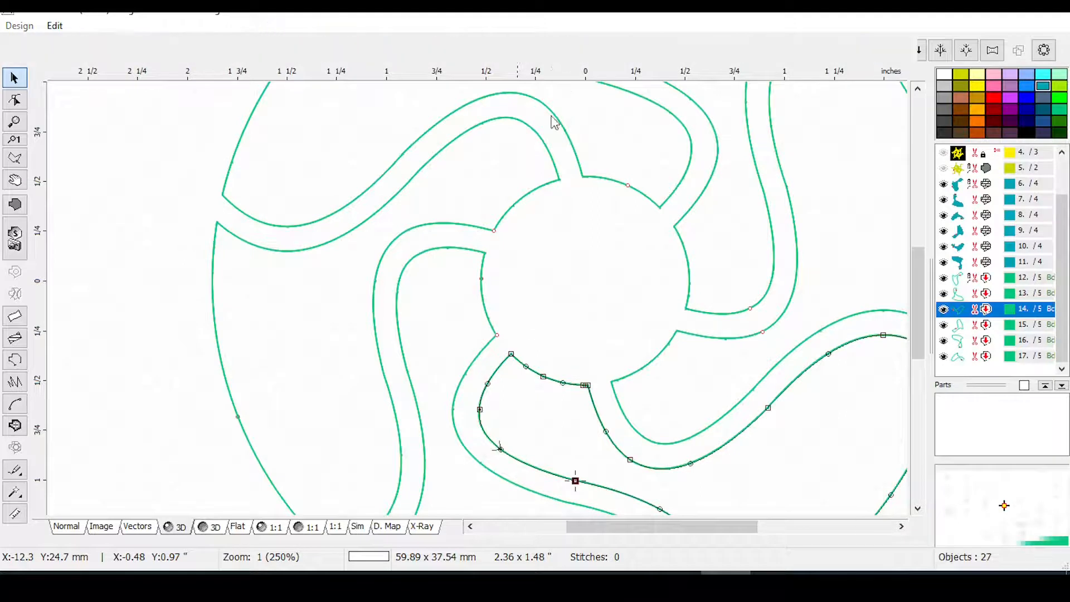
click(585, 385)
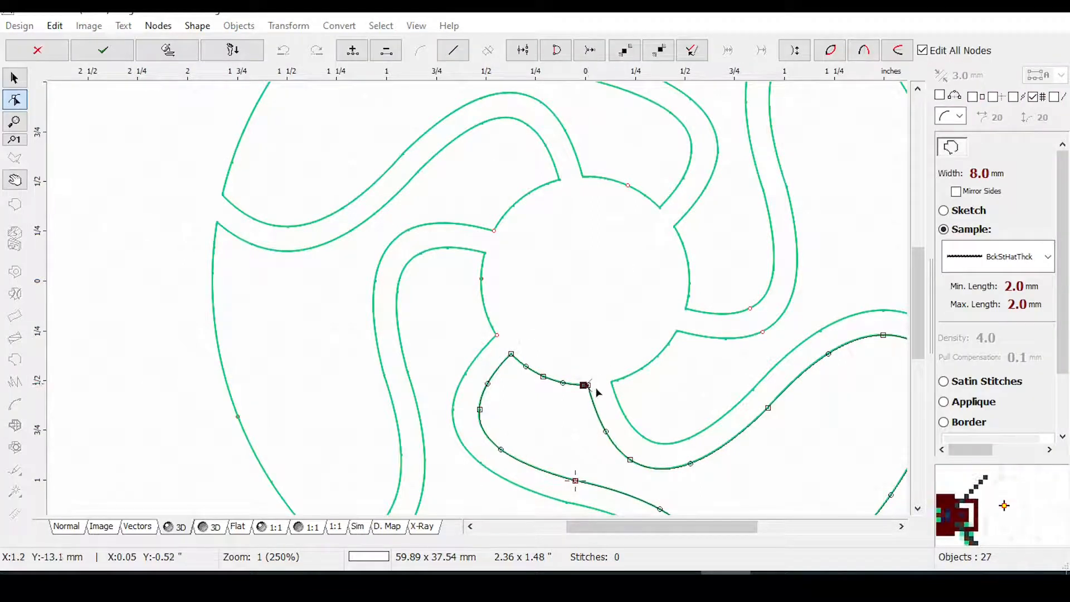
scroll(588, 421, up, 1)
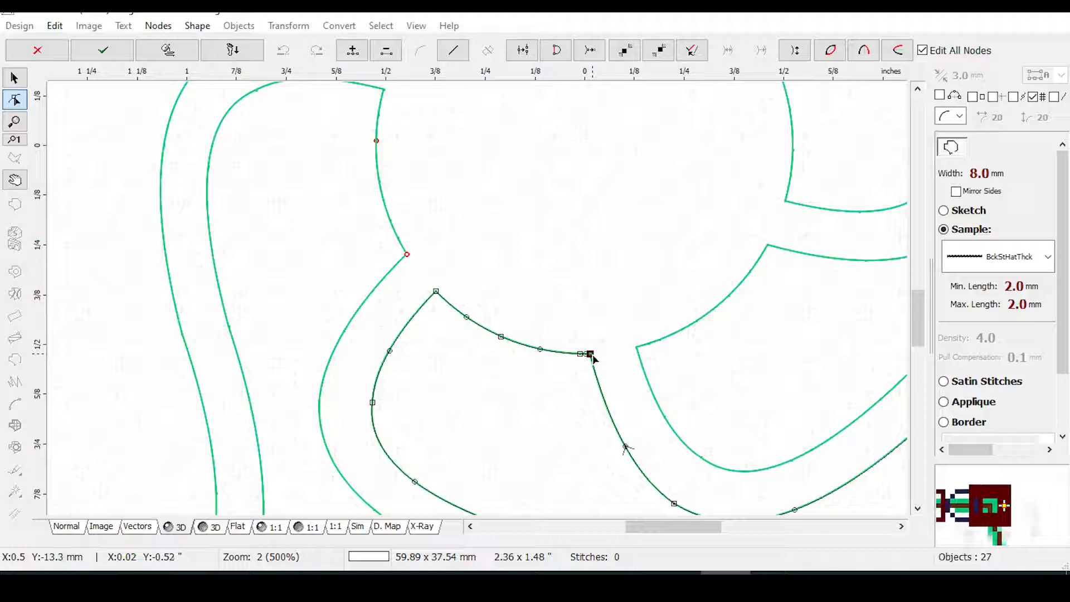
right_click(593, 359)
click(649, 261)
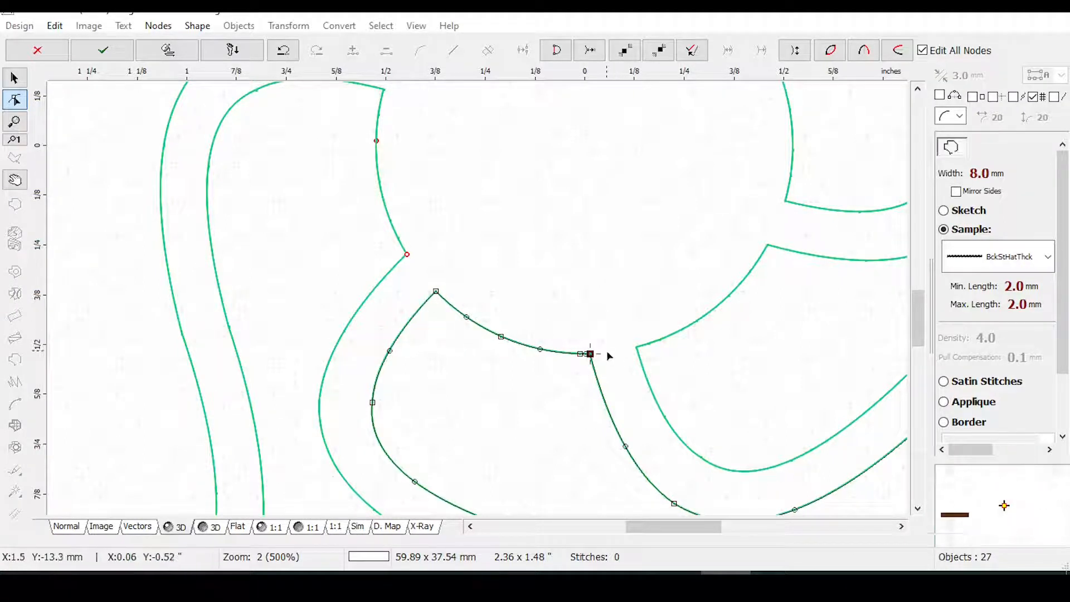
key(Return)
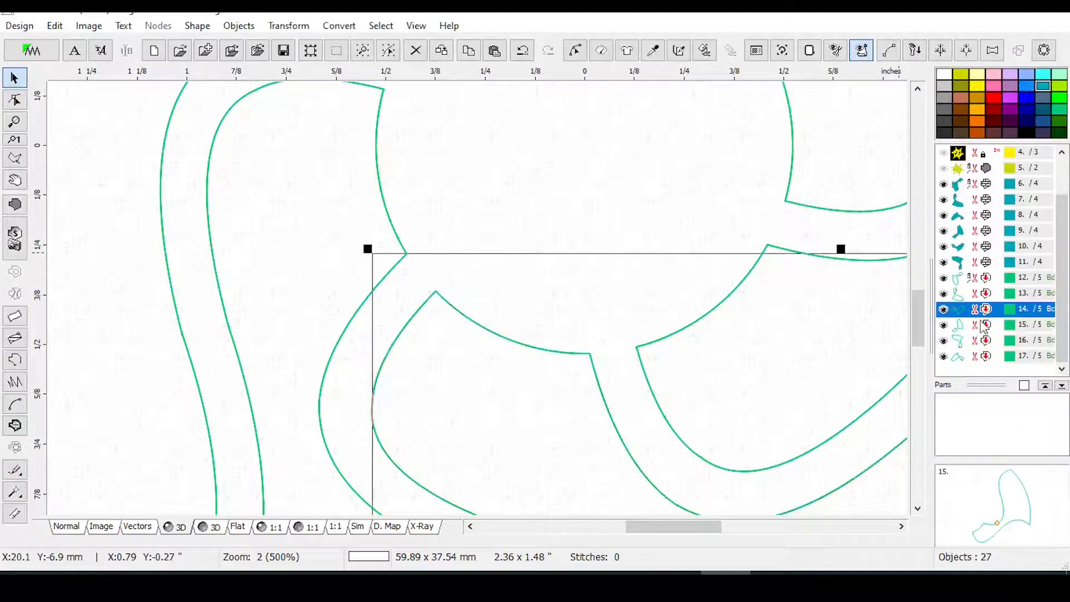
Place the start point of the right segment's outline on its upper corner node at the central hole.
click(982, 324)
click(590, 51)
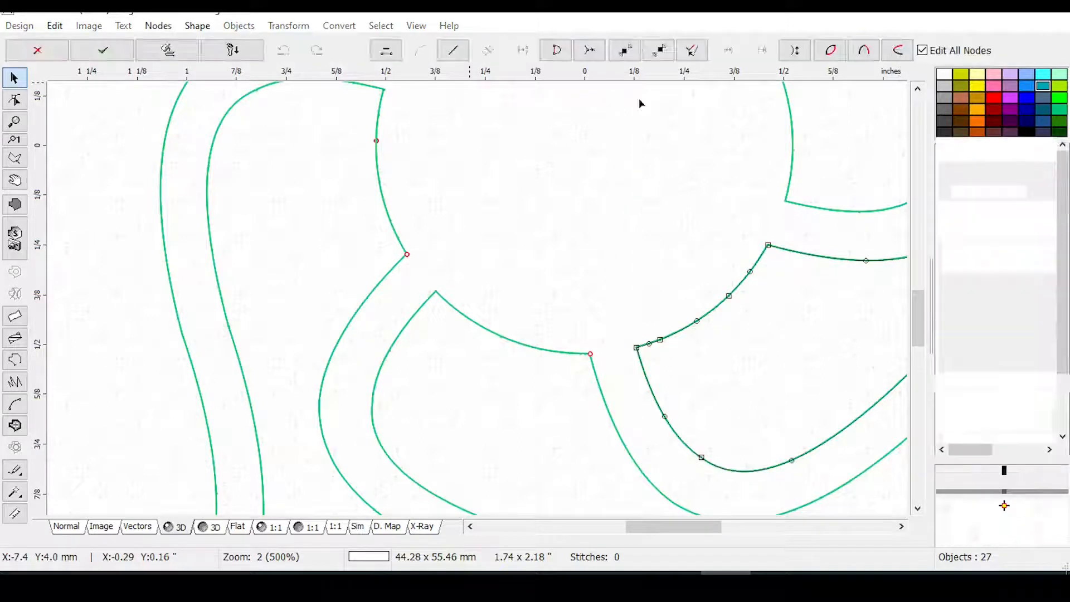
click(768, 246)
right_click(771, 248)
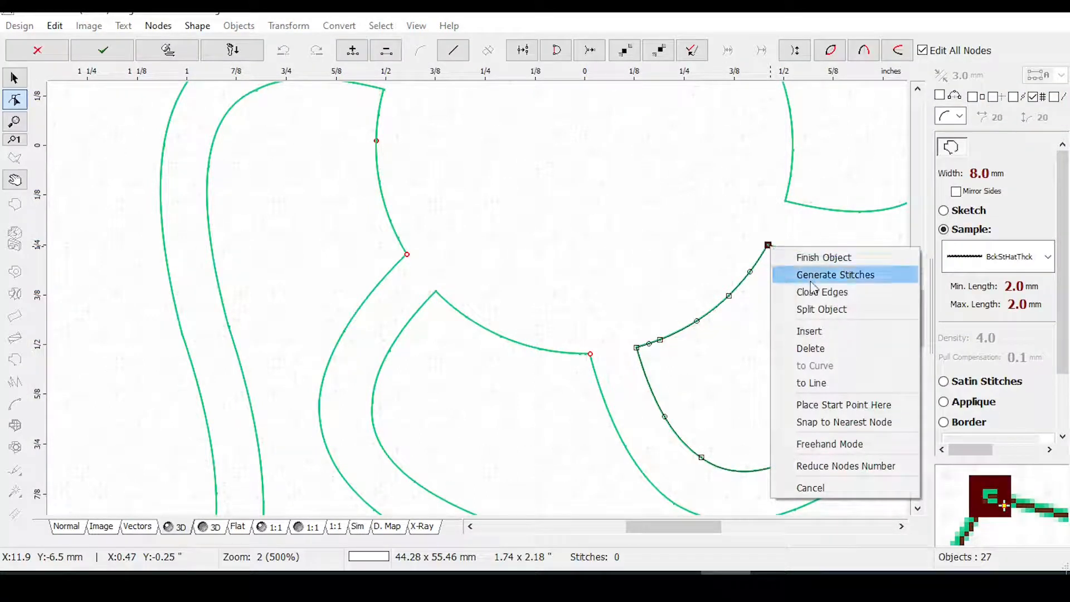
click(835, 410)
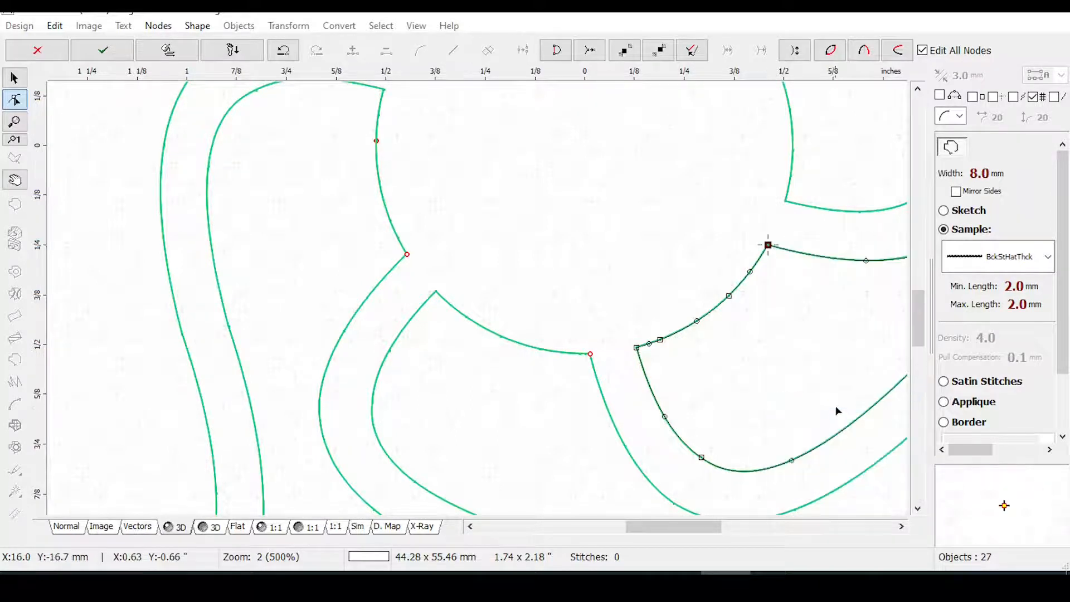
Place the start point of the top segment's outline on its upper corner node at the central hole.
click(986, 341)
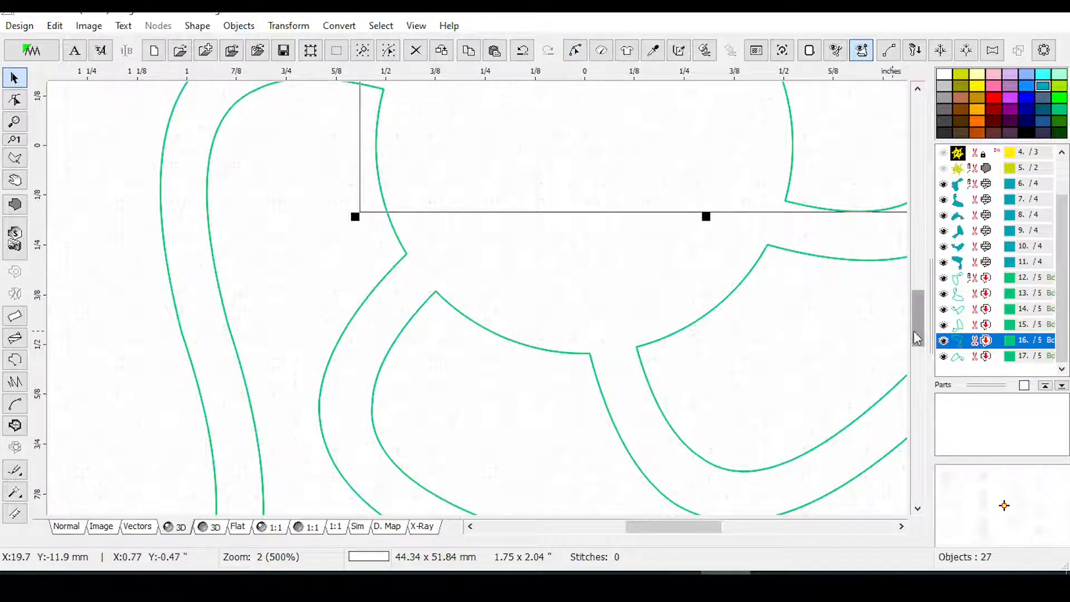
drag(917, 326, 914, 295)
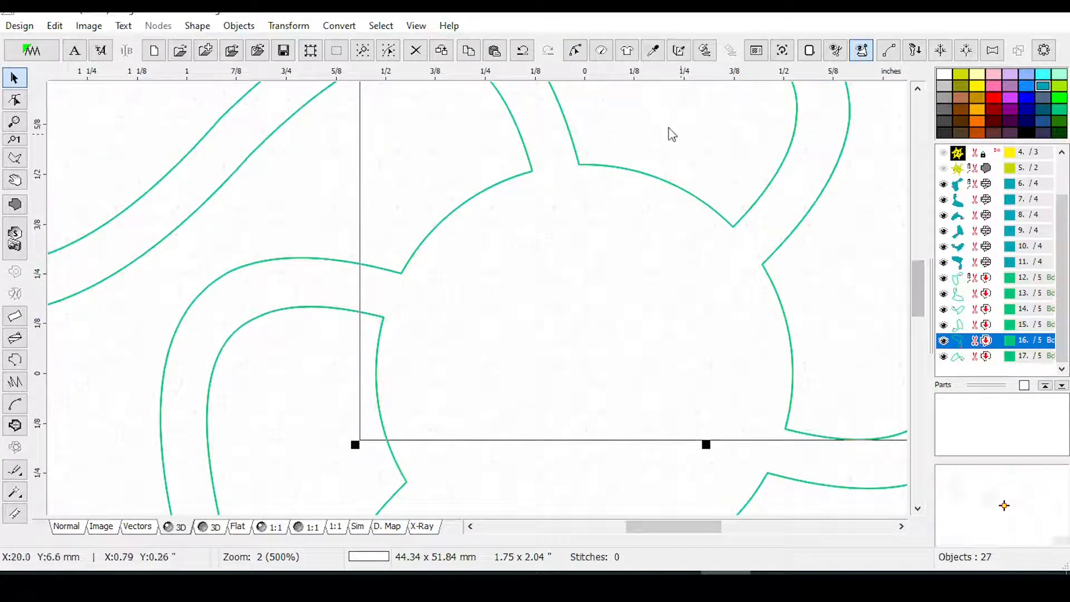
click(575, 52)
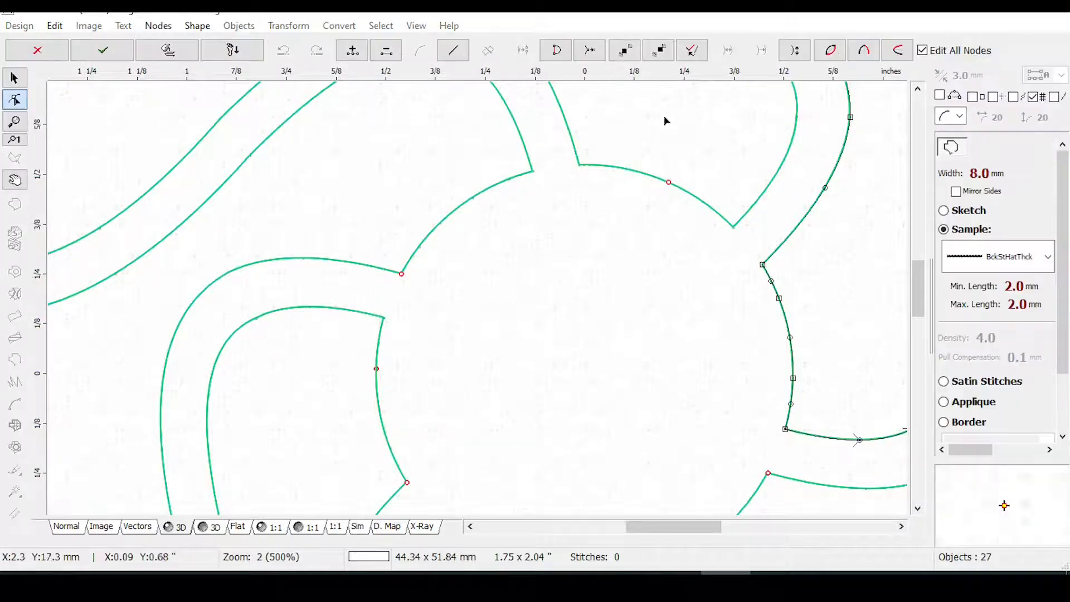
right_click(762, 266)
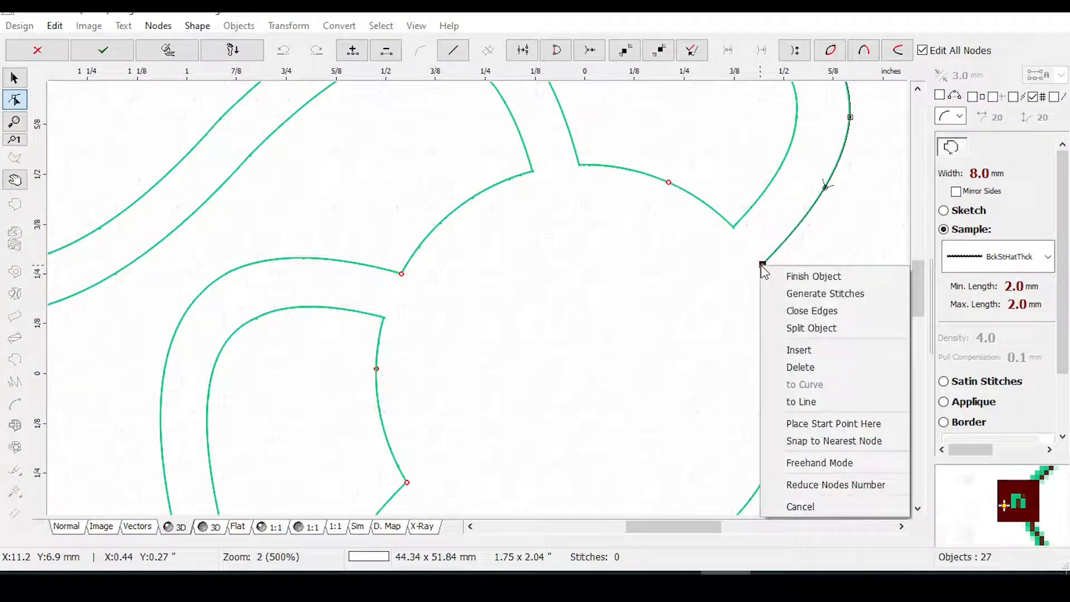
click(814, 423)
key(Return)
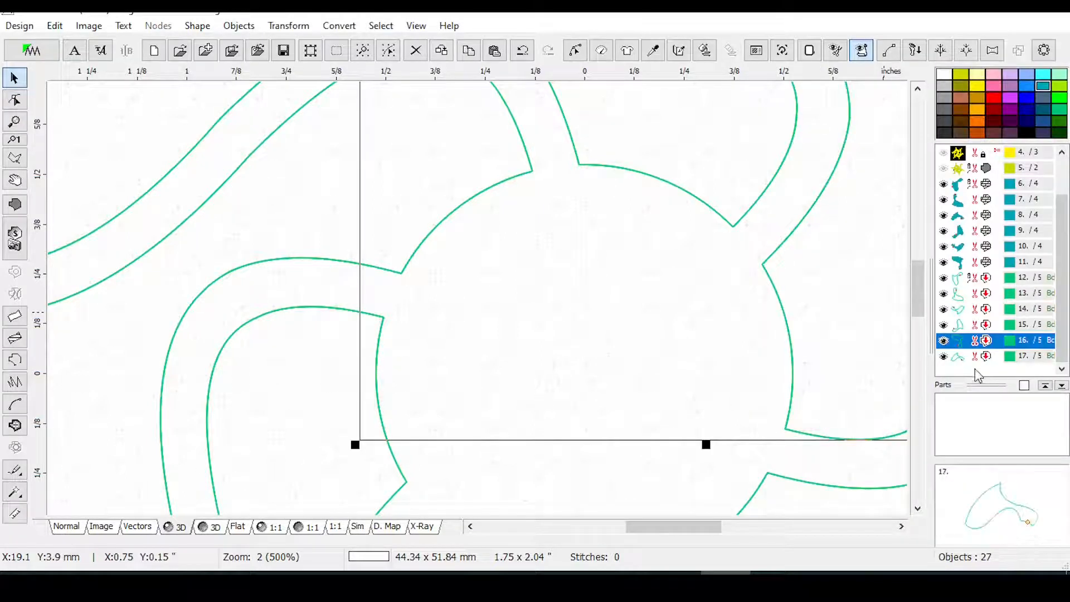
Place the start point of the upper-left segment's outline on its left corner node at the central hole.
click(978, 357)
click(575, 50)
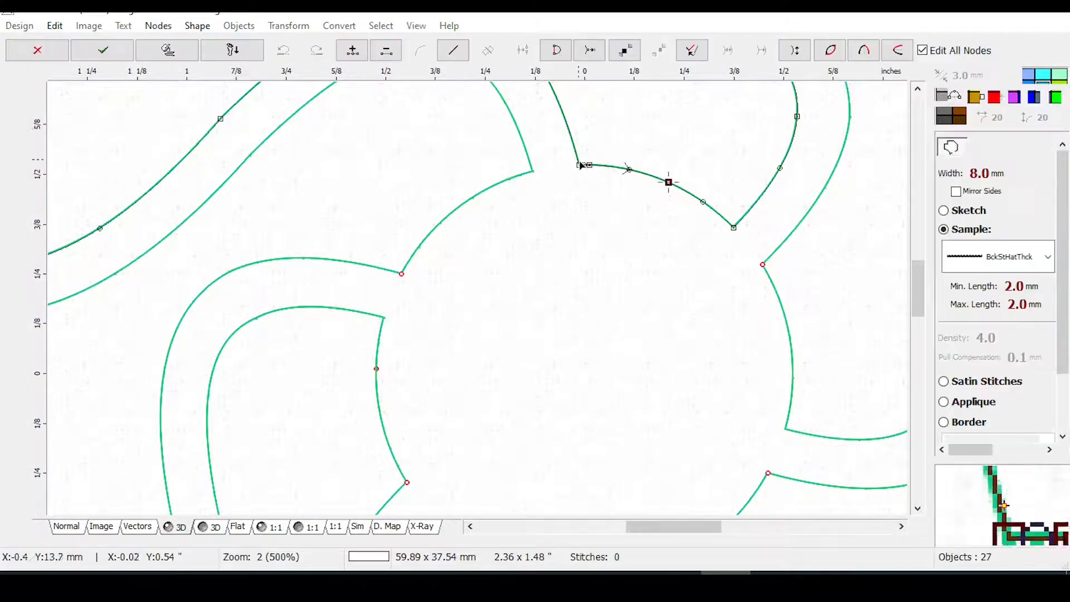
scroll(580, 165, up, 1)
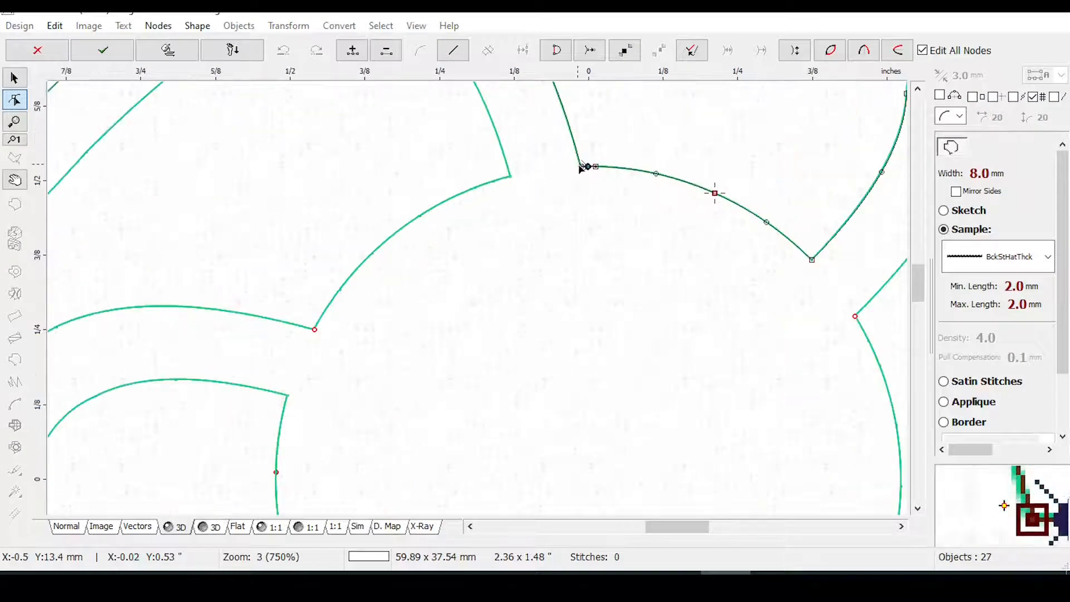
right_click(580, 167)
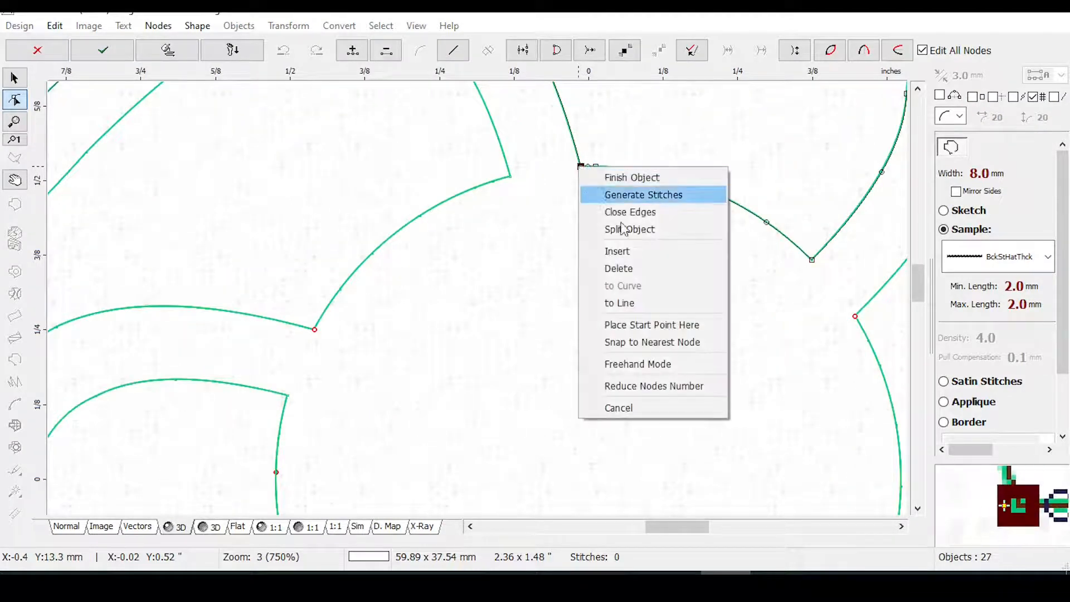
click(628, 341)
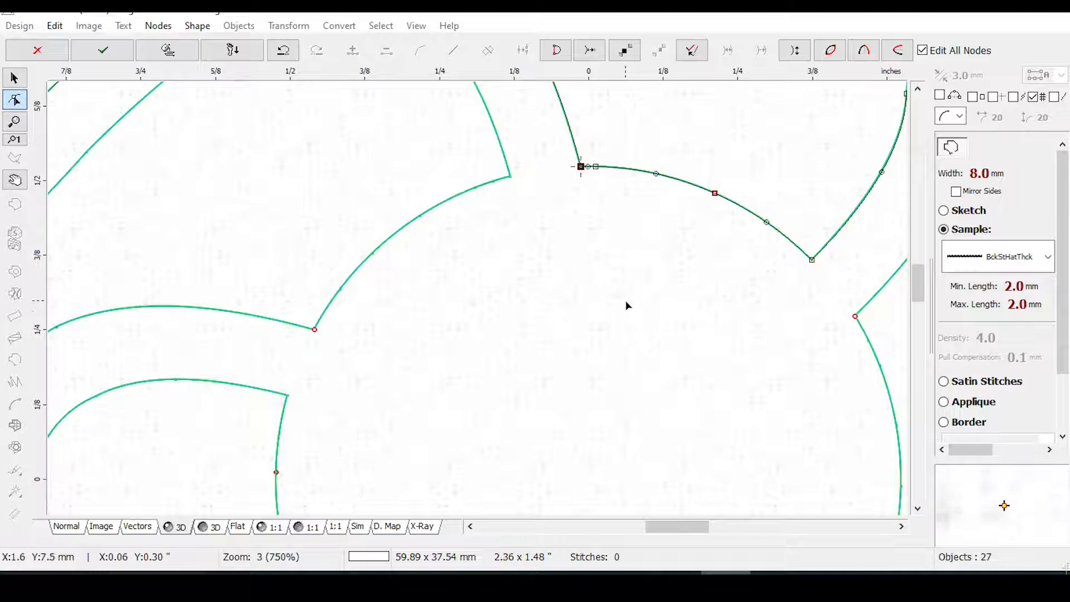
key(Return)
Create connections for the second through sixth sample-stitch segment outlines, objects 13 to 17.
scroll(616, 270, down, 3)
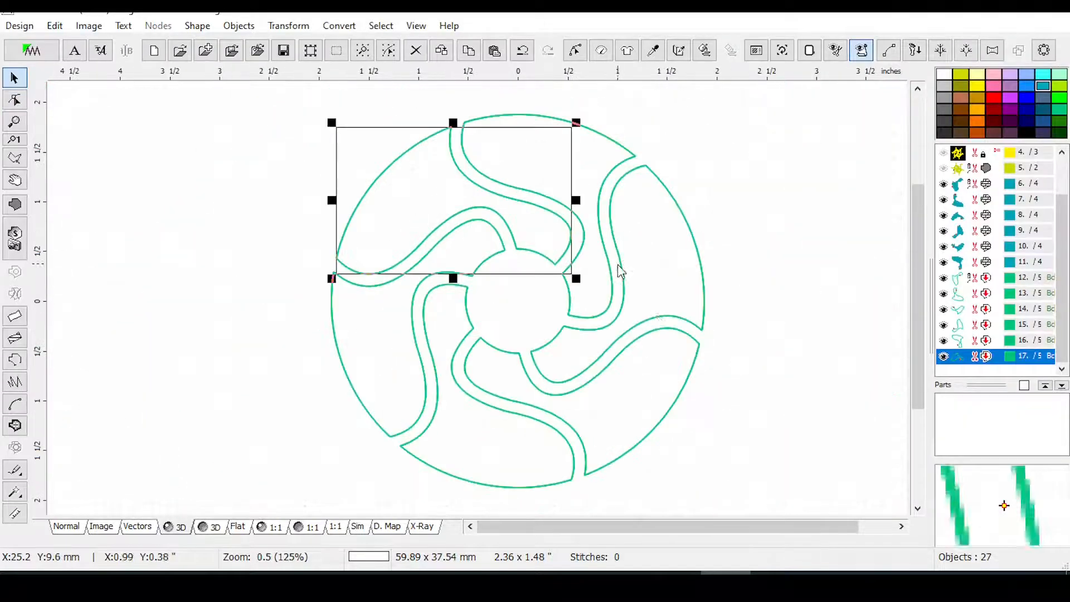
click(987, 301)
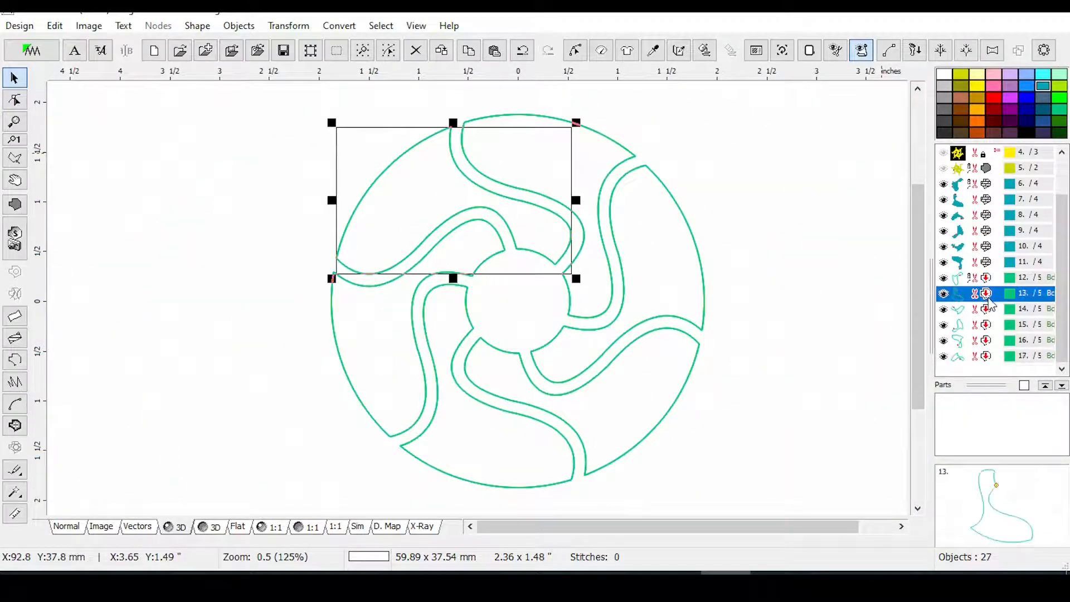
shift+click(999, 355)
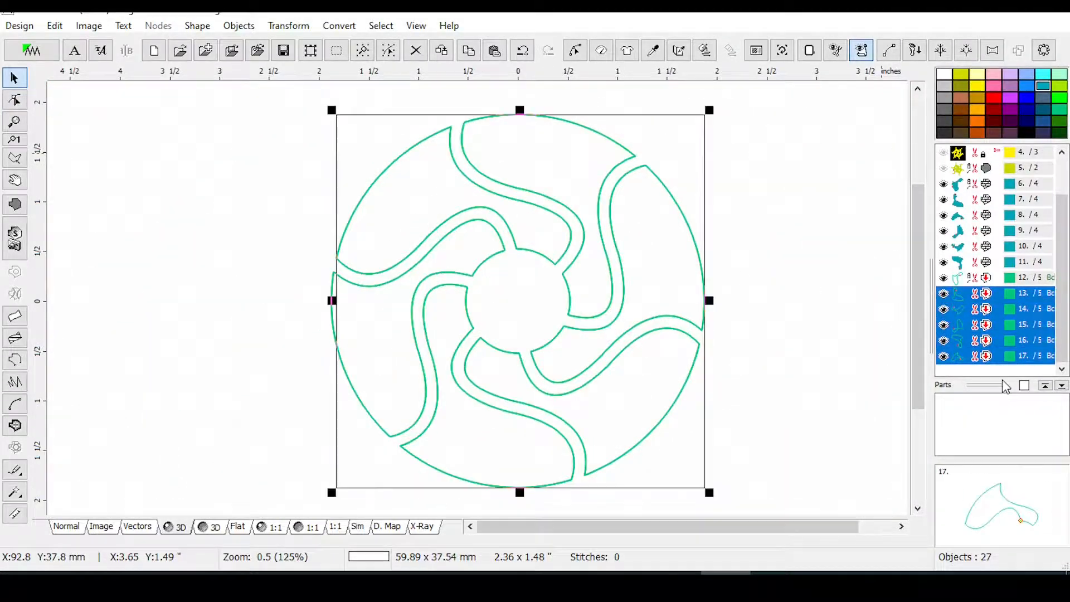
right_click(969, 337)
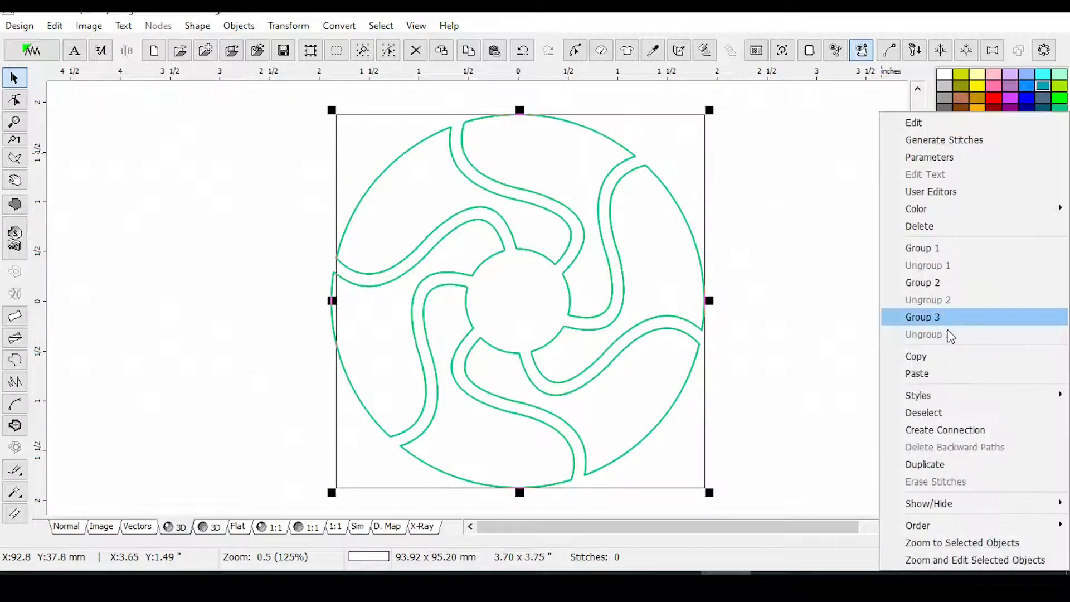
click(950, 431)
Turn on line snapping and curve the connection on the central hole's left side outward to follow the hole's edge.
click(986, 293)
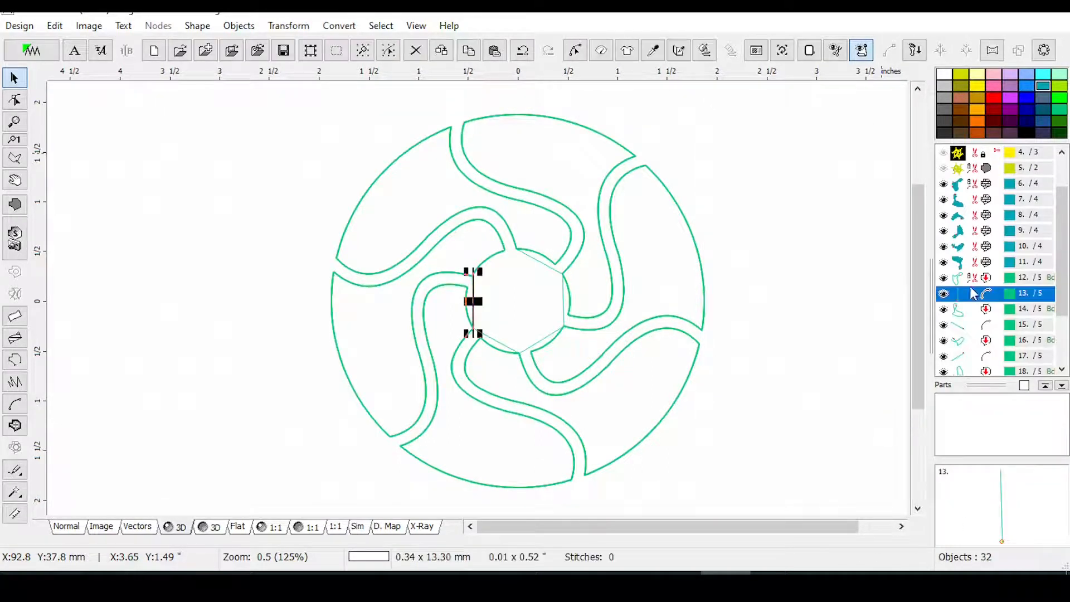
scroll(479, 306, up, 2)
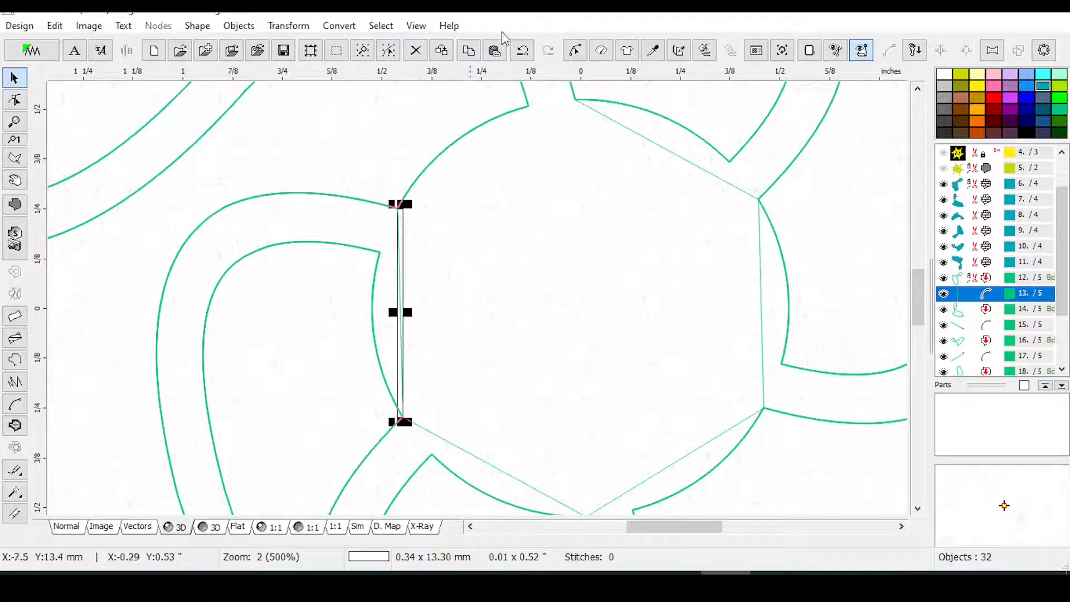
click(572, 52)
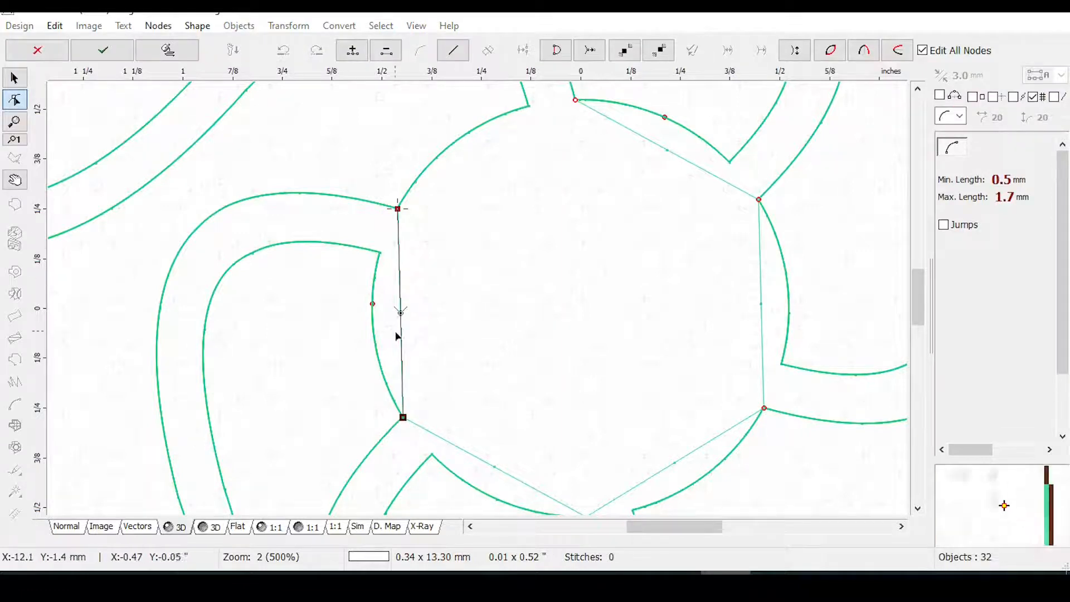
click(1054, 98)
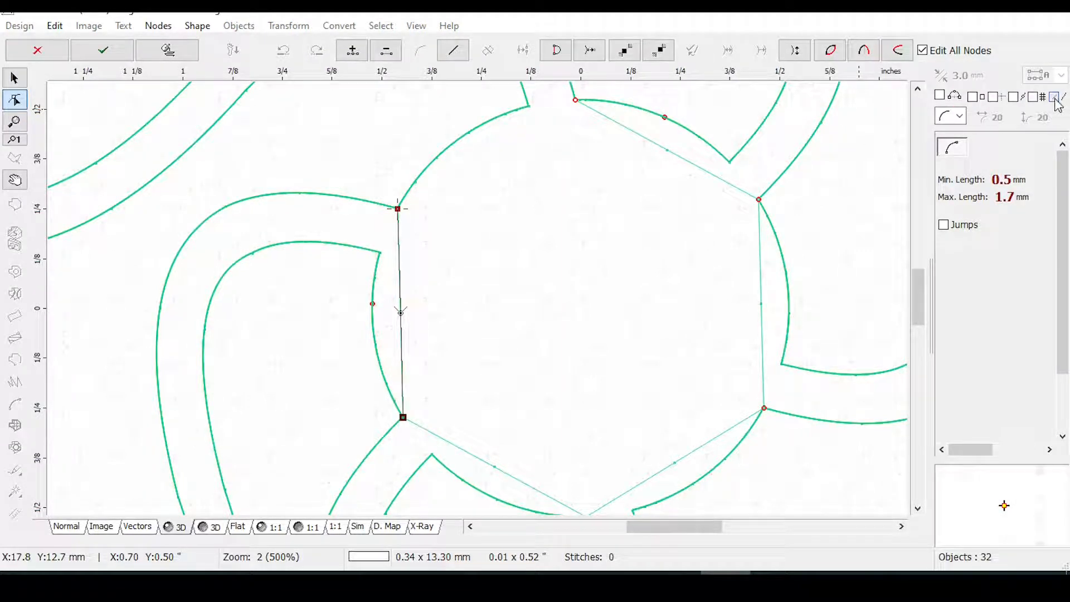
drag(401, 313, 373, 315)
key(Return)
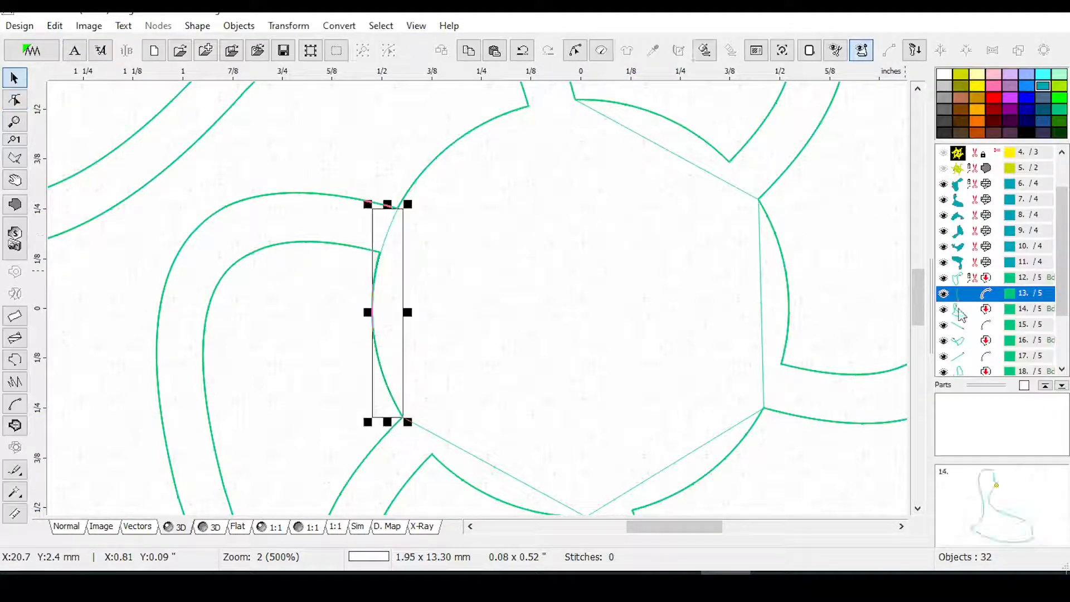
Curve the lower-left connection outward so it follows the arc of the central hole.
click(956, 324)
click(983, 325)
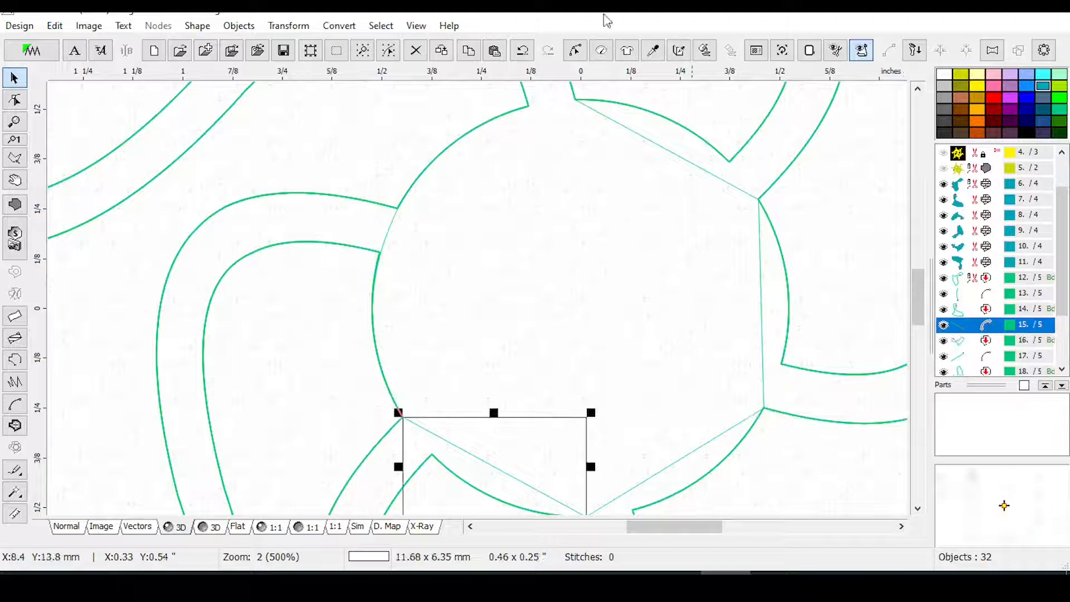
click(575, 50)
drag(493, 466, 482, 492)
key(Return)
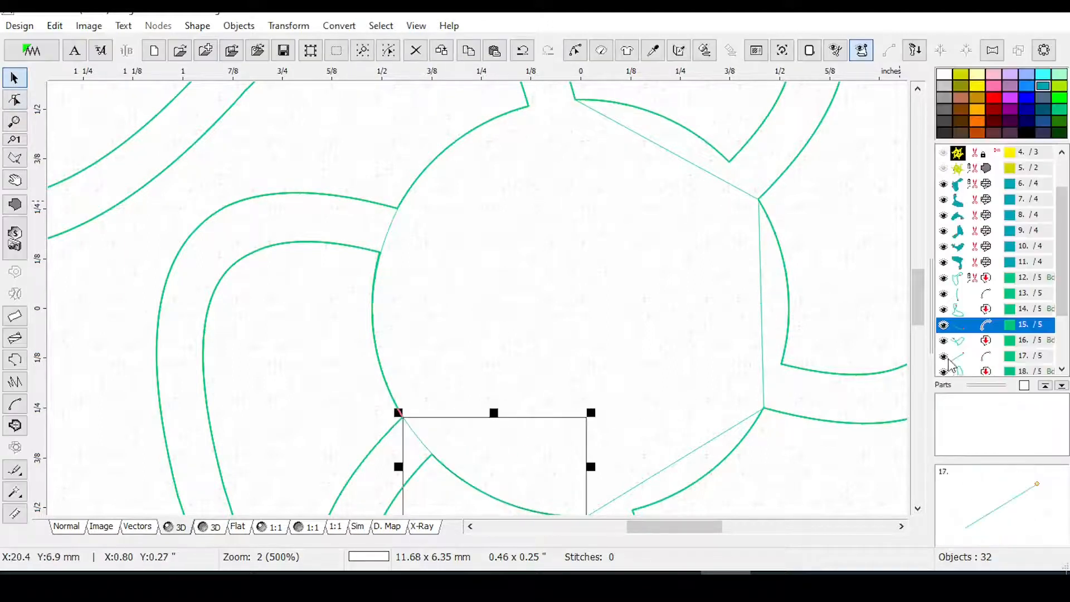
Curve the lower-right connection outward so it follows the arc of the central hole.
click(987, 356)
click(576, 51)
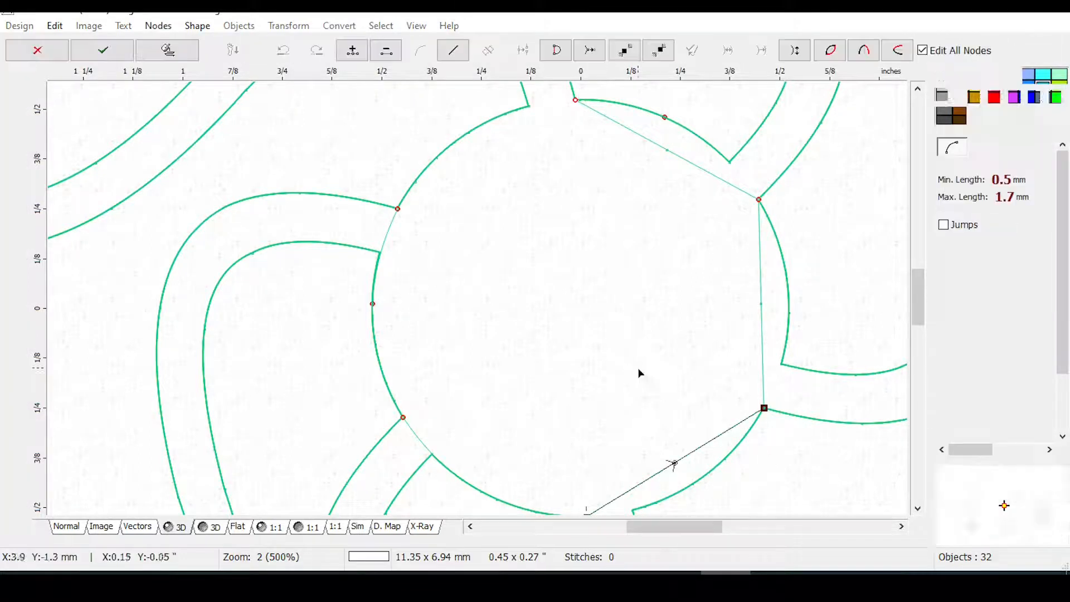
drag(688, 484, 688, 484)
key(Return)
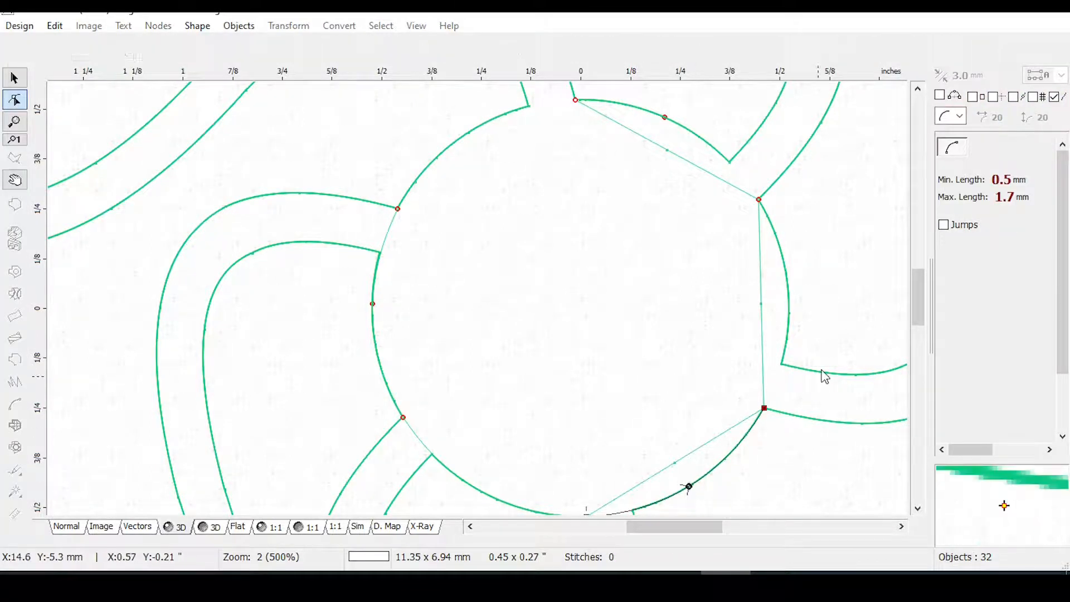
Curve the connection on the central hole's right side outward onto the adjoining segment's inner arc.
drag(1066, 290, 1065, 339)
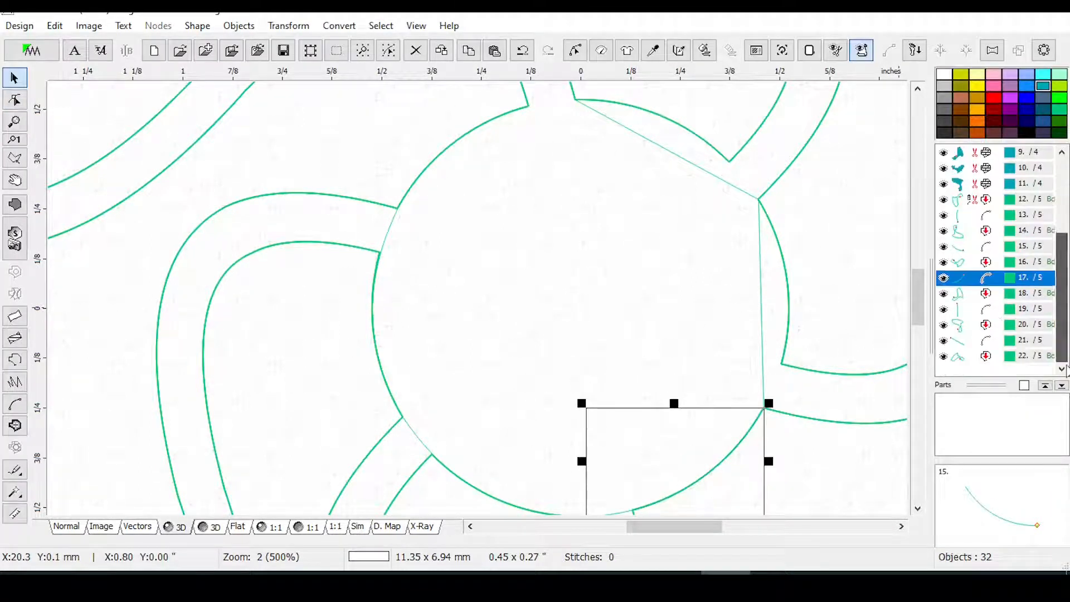
click(993, 310)
click(598, 52)
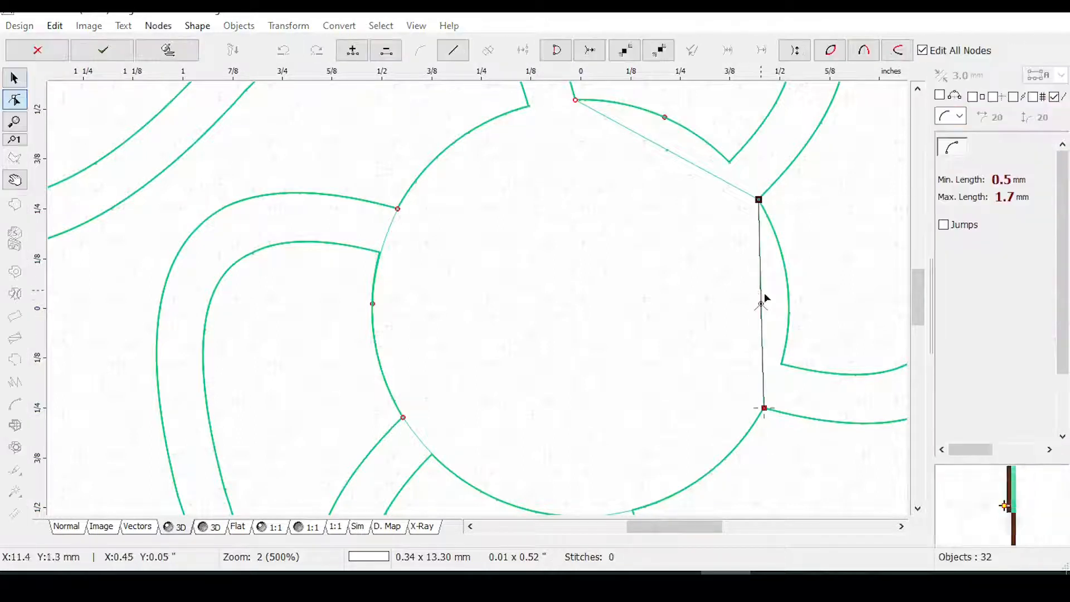
drag(775, 305, 804, 322)
key(Return)
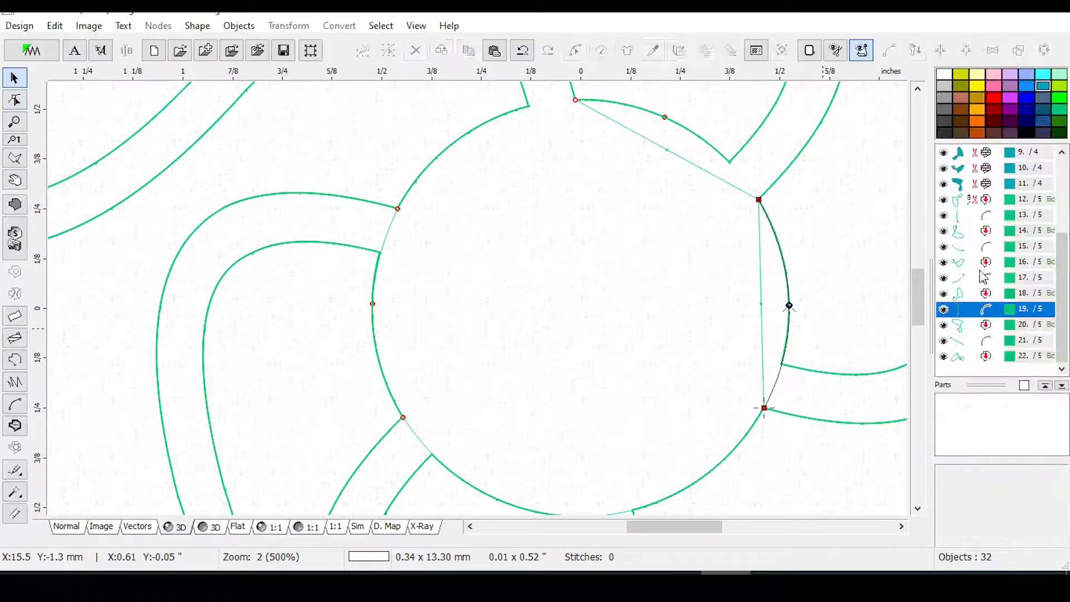
Curve the upper-right connection outward so it follows the arc of the central hole.
click(980, 339)
click(573, 49)
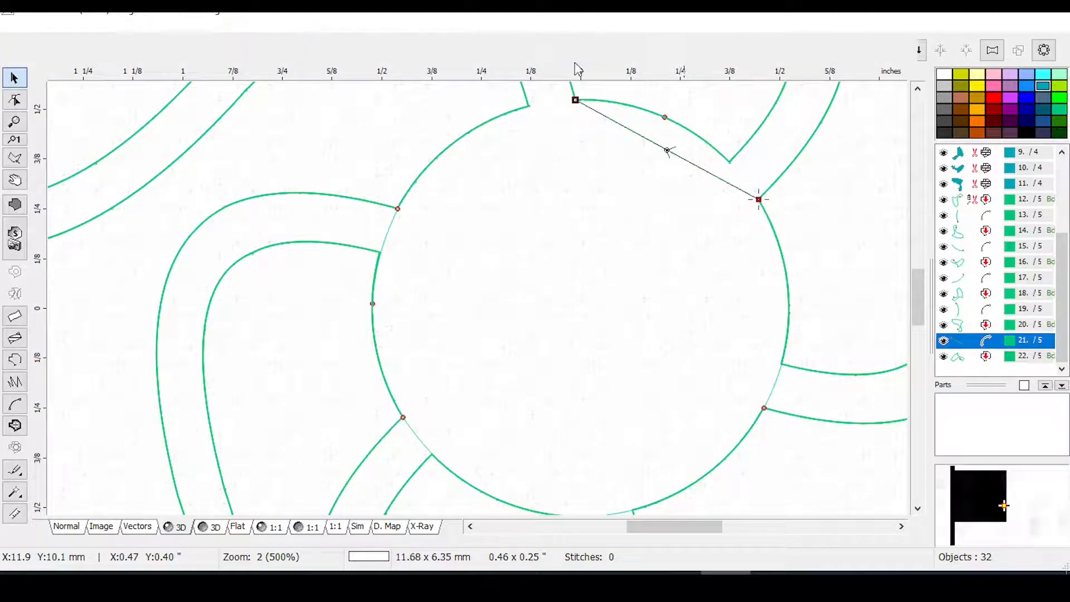
drag(673, 154, 671, 120)
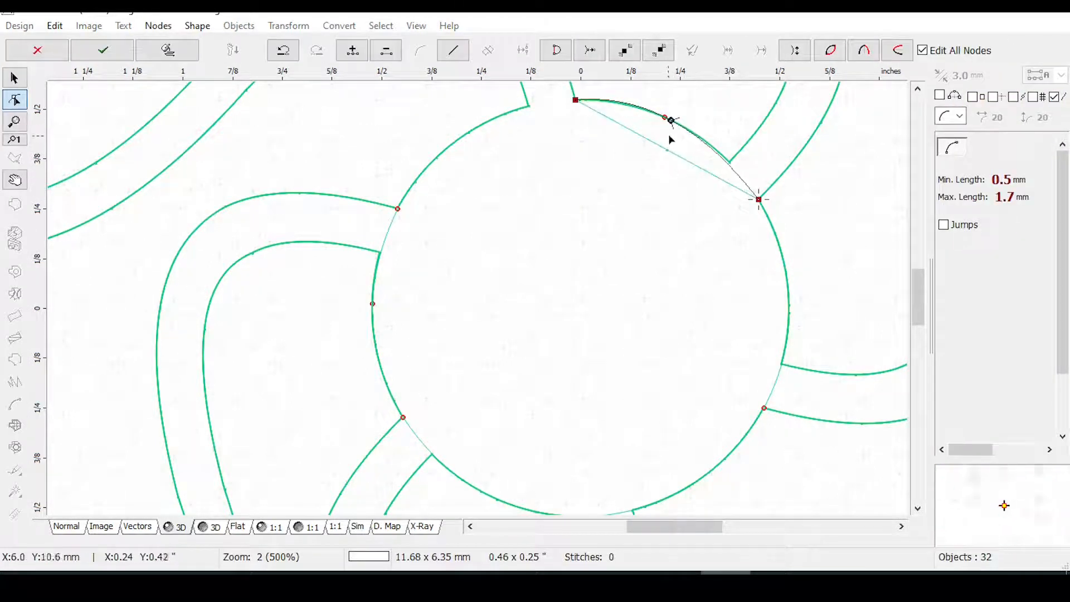
key(Return)
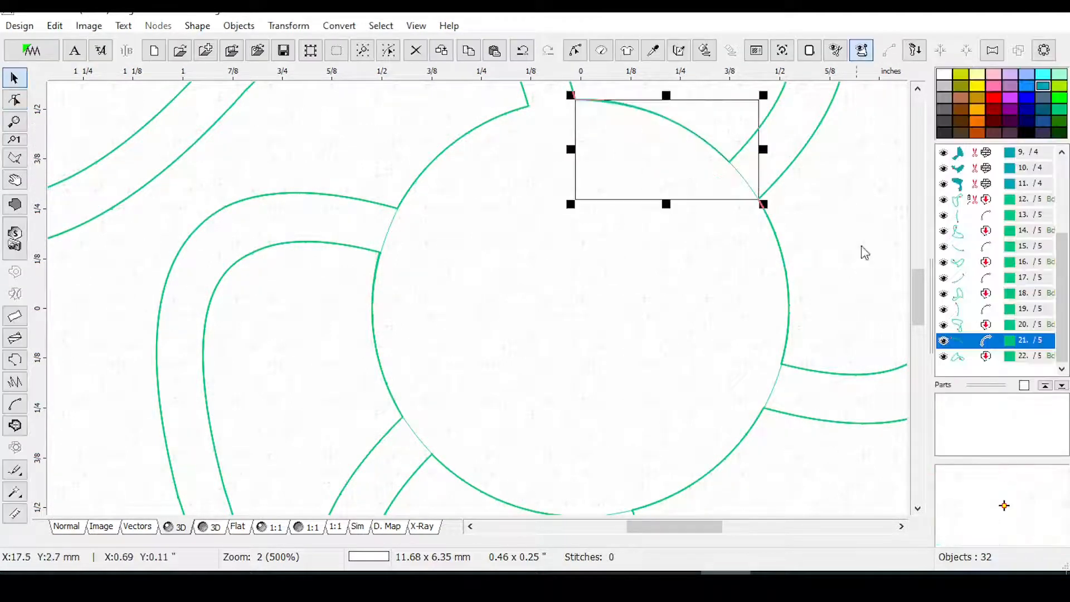
Select objects 12 to 22 and narrow the selection to all connections using the Select Subset mode.
drag(989, 202, 1000, 341)
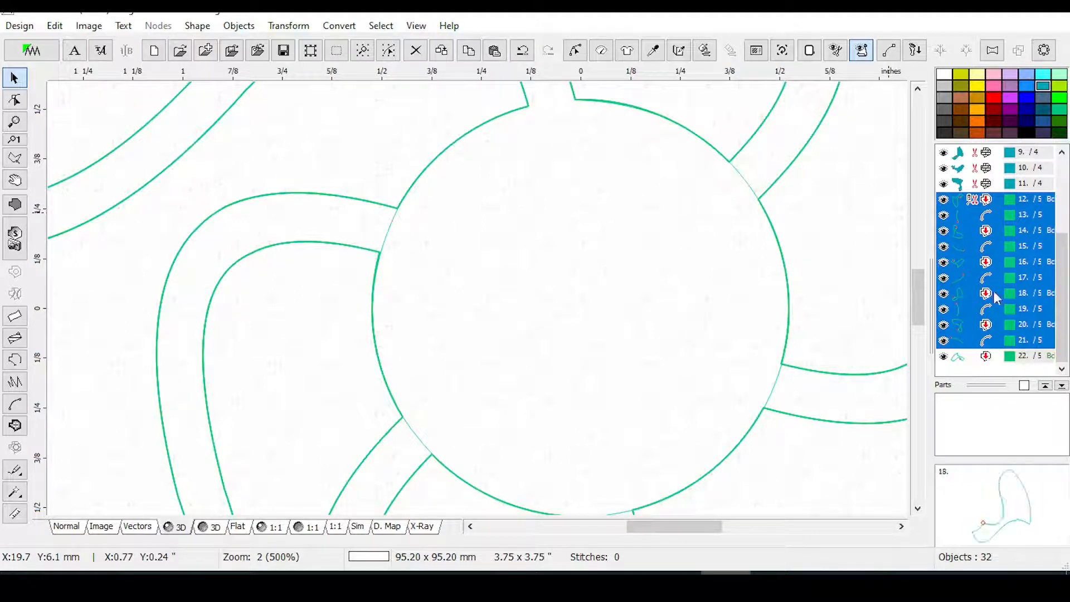
drag(1000, 205, 1019, 379)
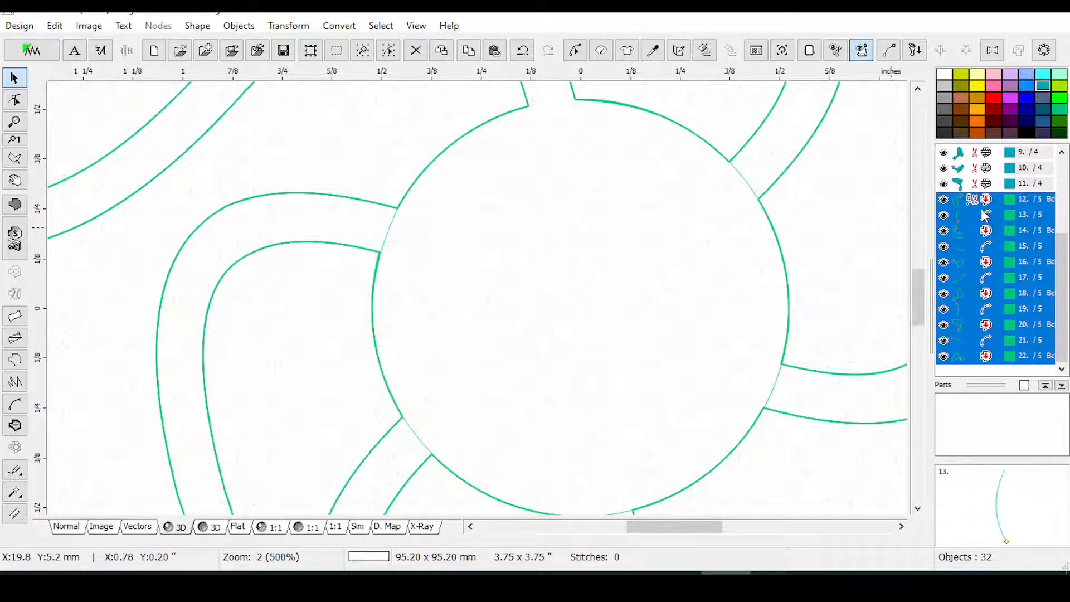
click(381, 25)
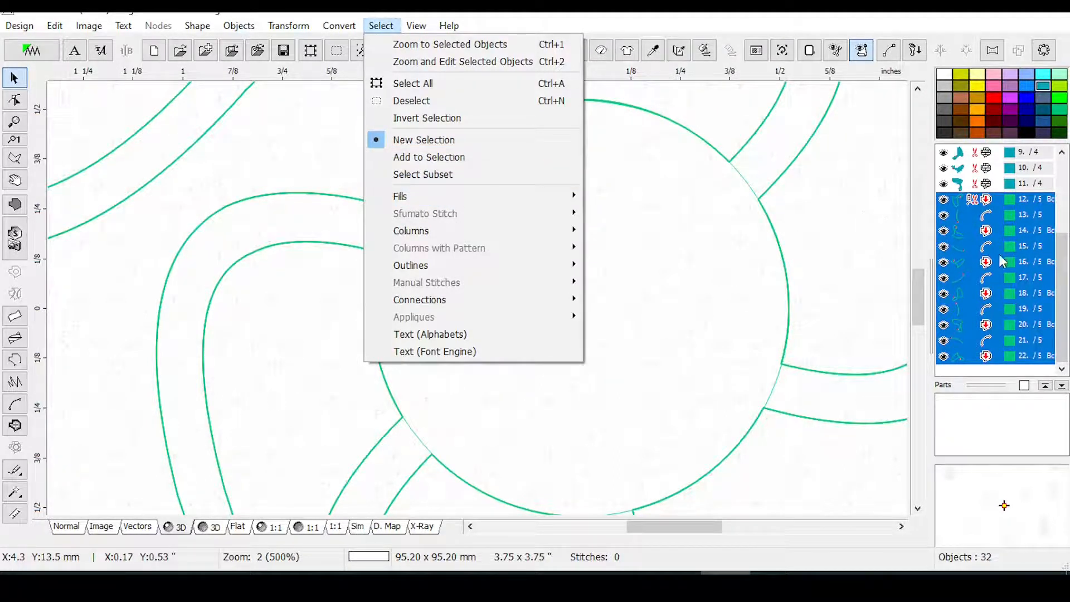
click(409, 176)
click(381, 26)
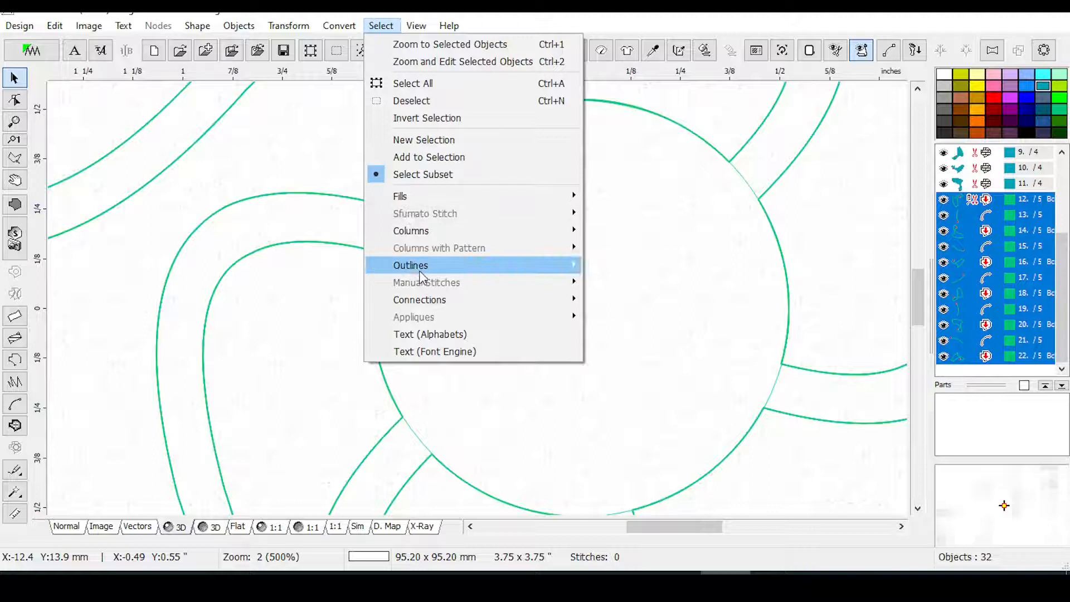
mouse_move(428, 301)
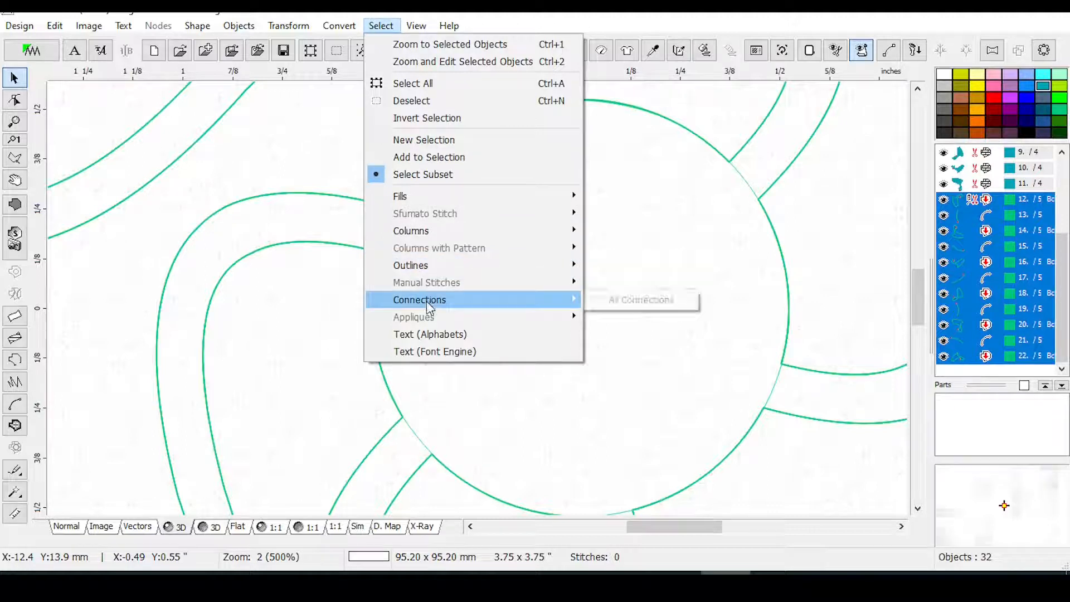
click(621, 304)
drag(1067, 308, 1034, 339)
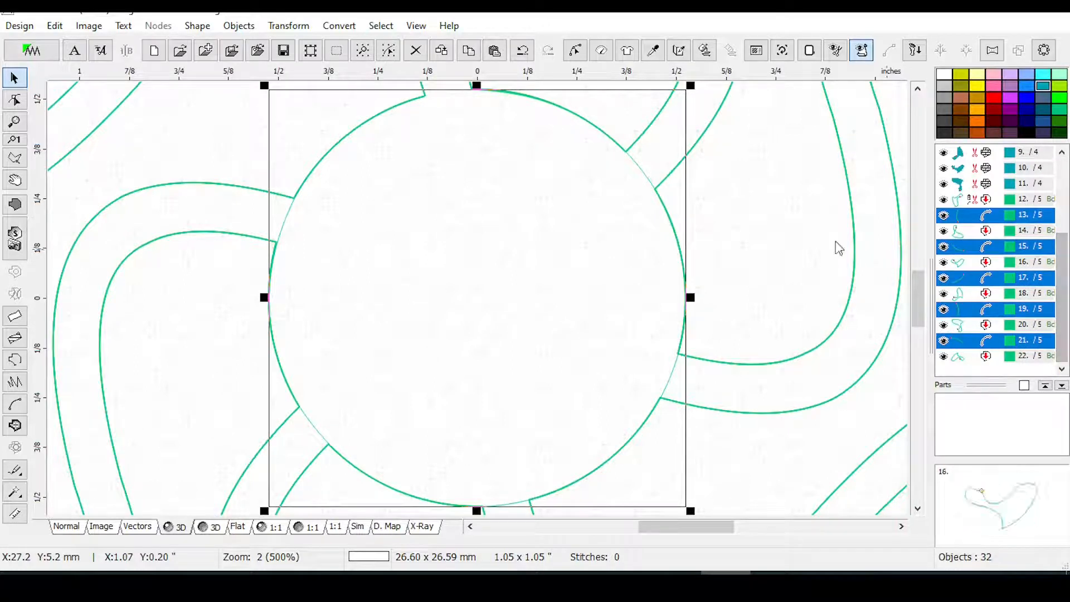
Set the selected connections' minimum stitch length to 1.5 mm and apply the parameters.
click(600, 51)
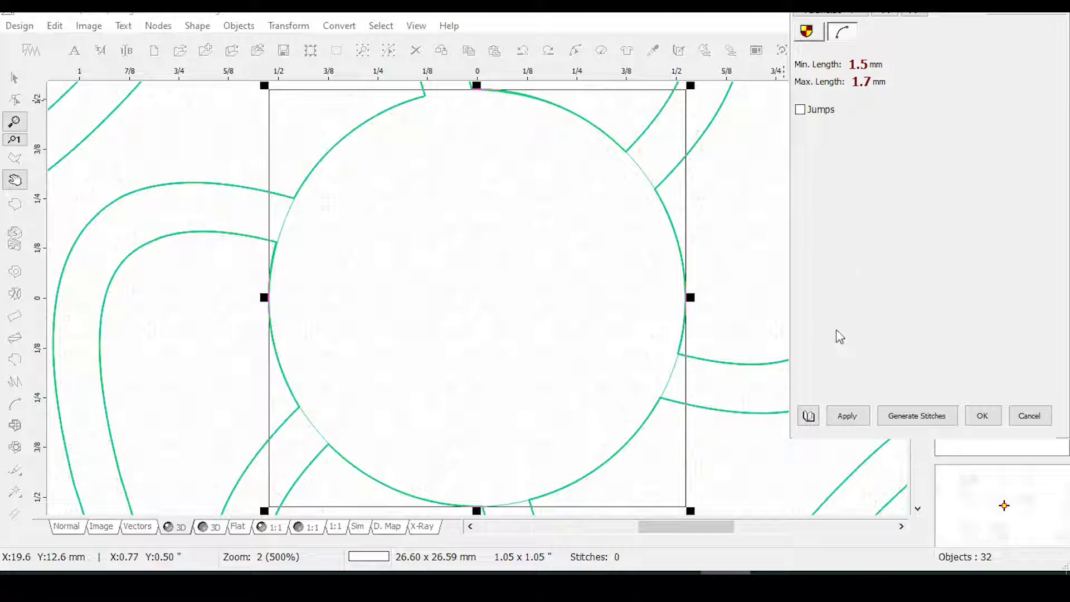
click(847, 417)
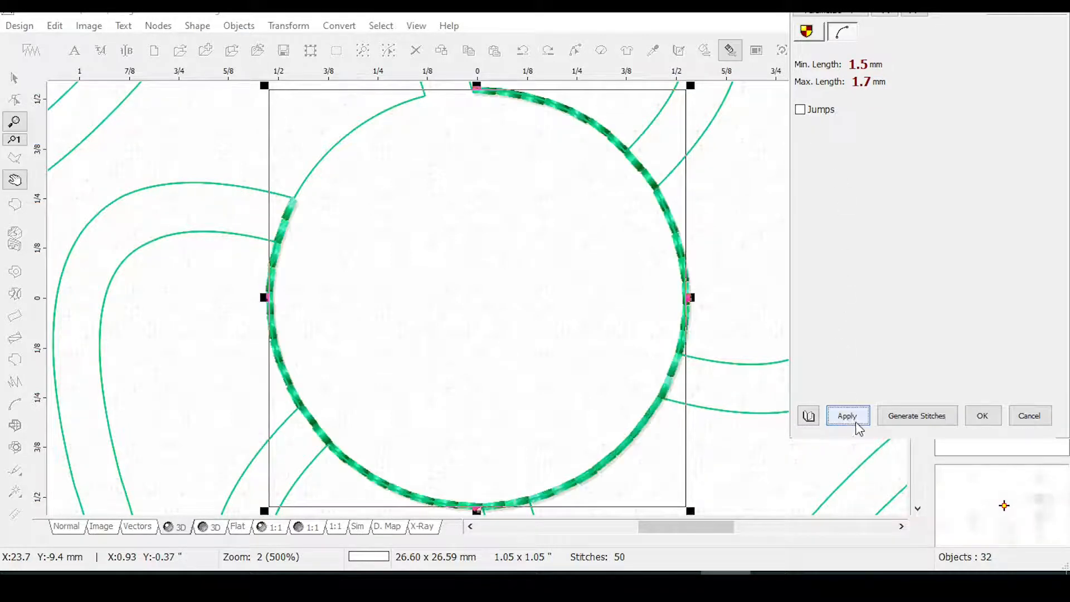
click(984, 418)
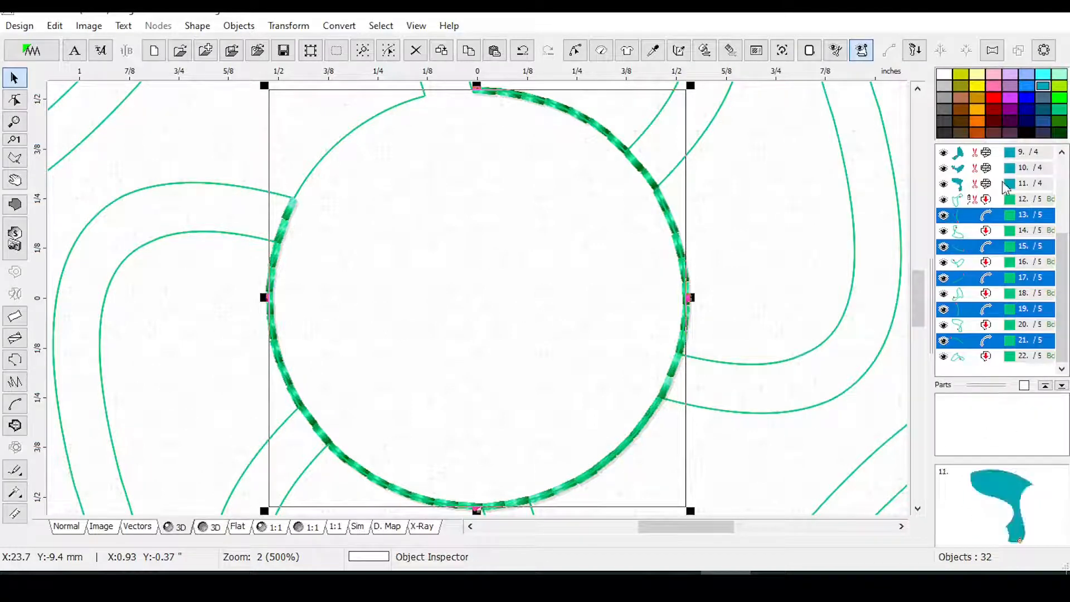
Select all segment outlines and connections, objects 12 to 22, widen the object list, and generate their stitches.
drag(1007, 199, 1008, 409)
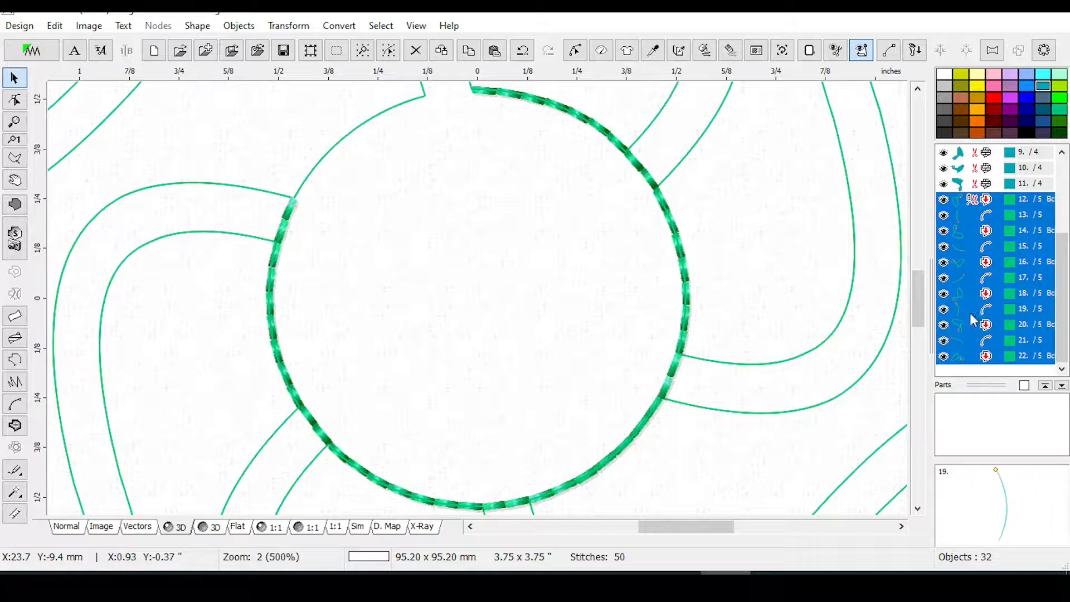
drag(932, 301, 866, 306)
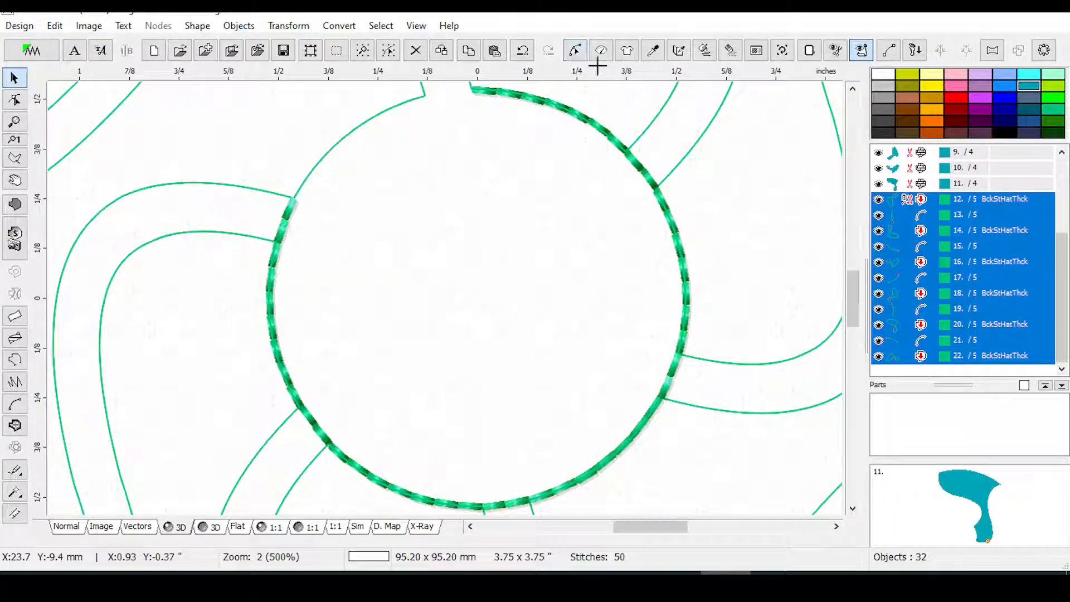
click(704, 52)
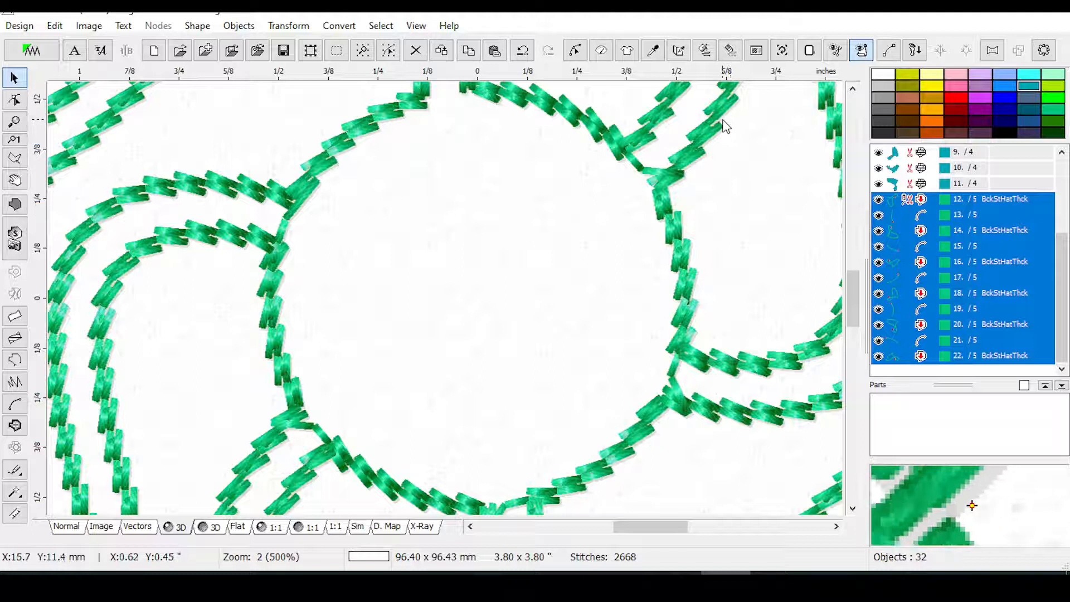
Examine the stitched outlines across the whole design and their connections around the central hole.
scroll(725, 122, down, 1)
scroll(722, 120, down, 1)
drag(853, 316, 836, 246)
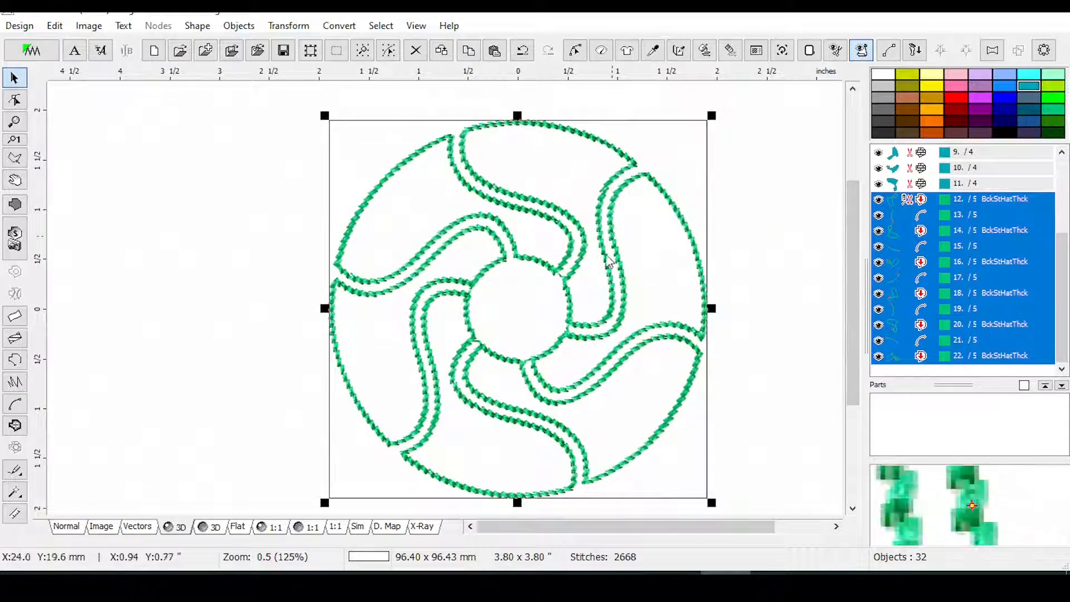
scroll(558, 298, up, 1)
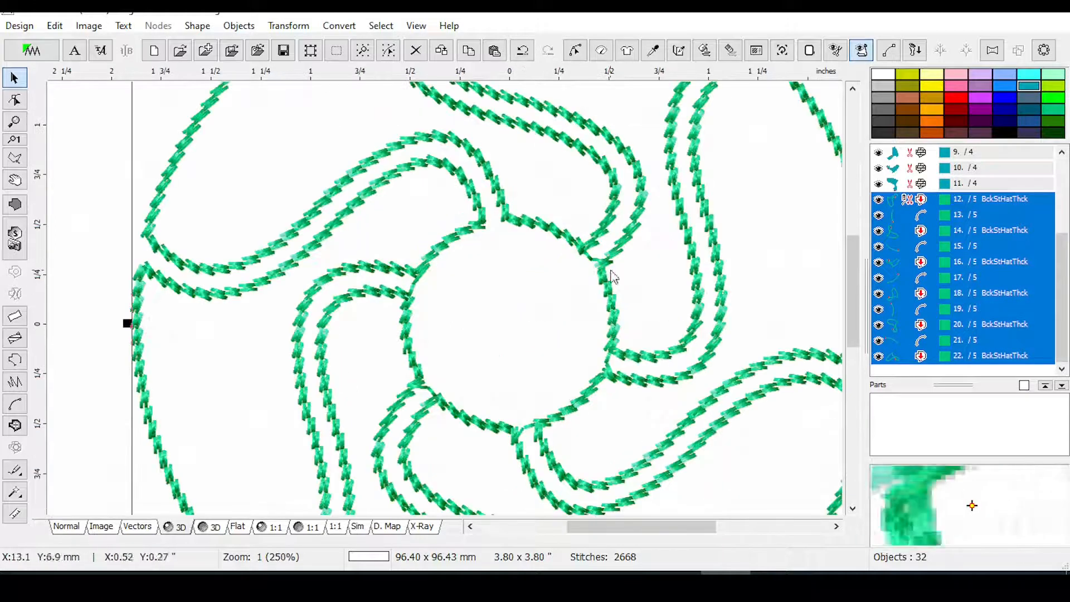
scroll(588, 279, up, 1)
scroll(604, 263, up, 1)
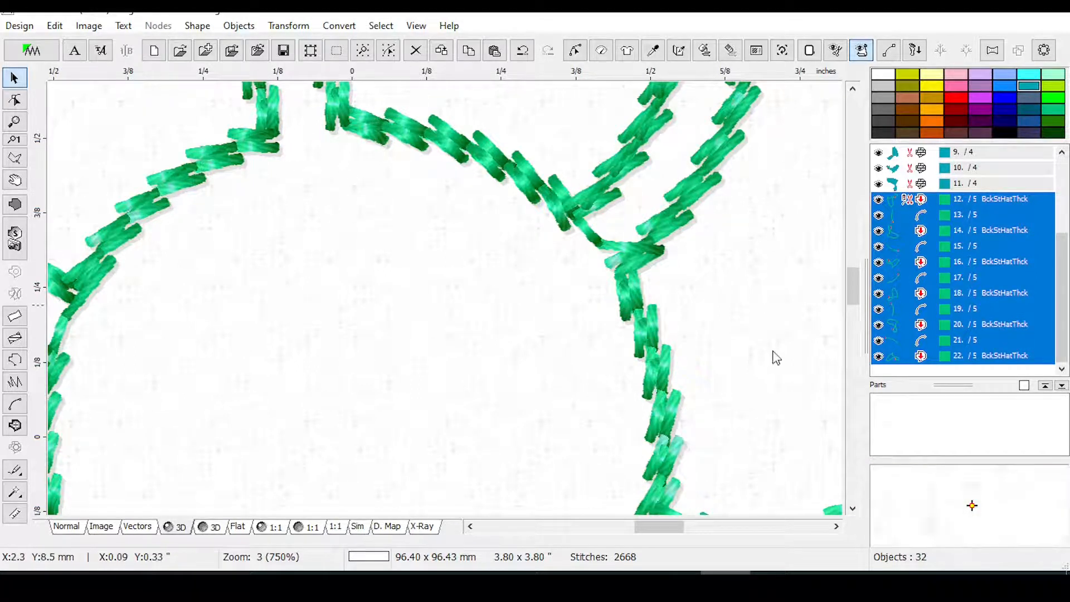
mouse_move(670, 532)
mouse_down()
mouse_move(640, 534)
mouse_move(670, 522)
mouse_up()
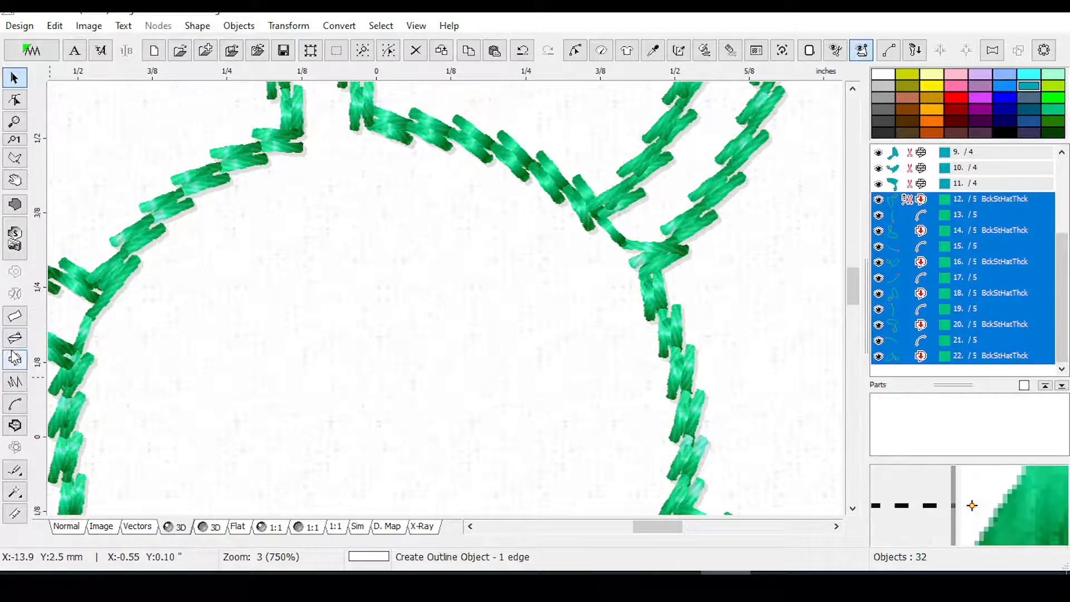
Duplicate the first segment's outline, object 12, onto the end of the green stitching sequence.
click(15, 99)
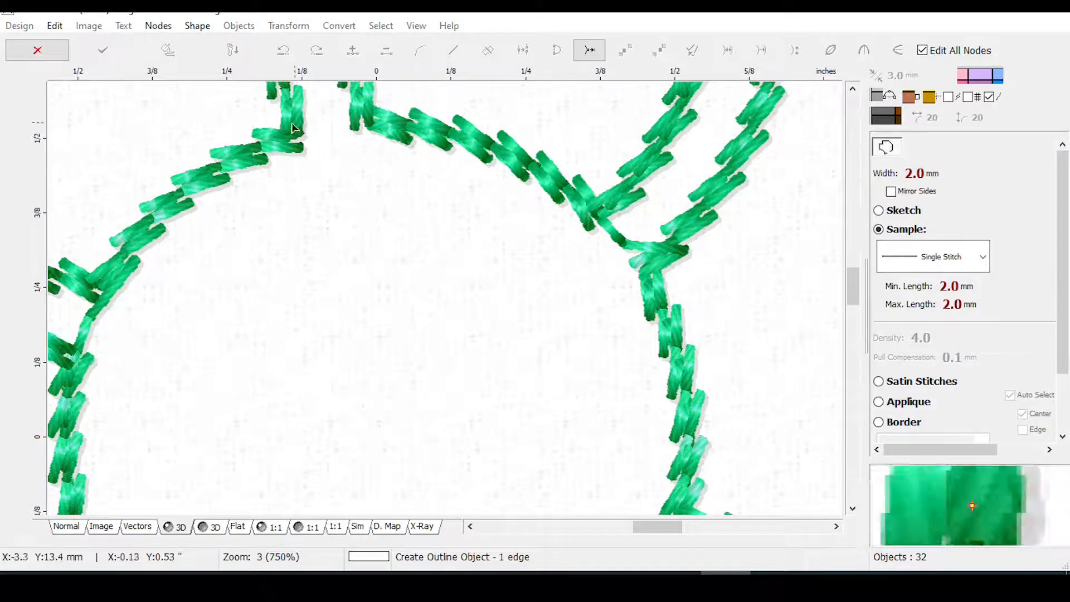
click(37, 50)
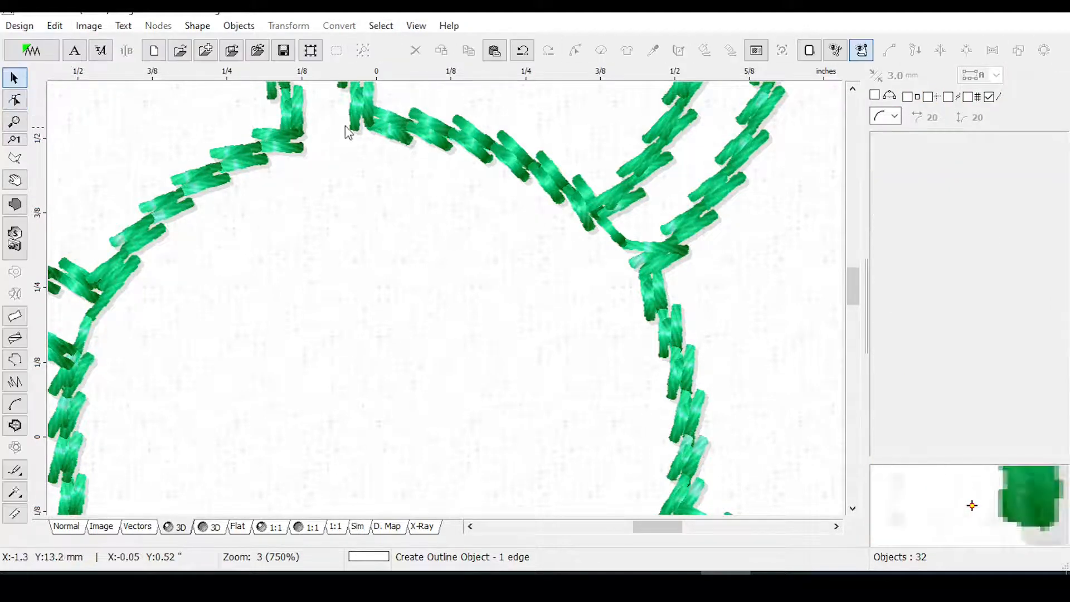
click(929, 200)
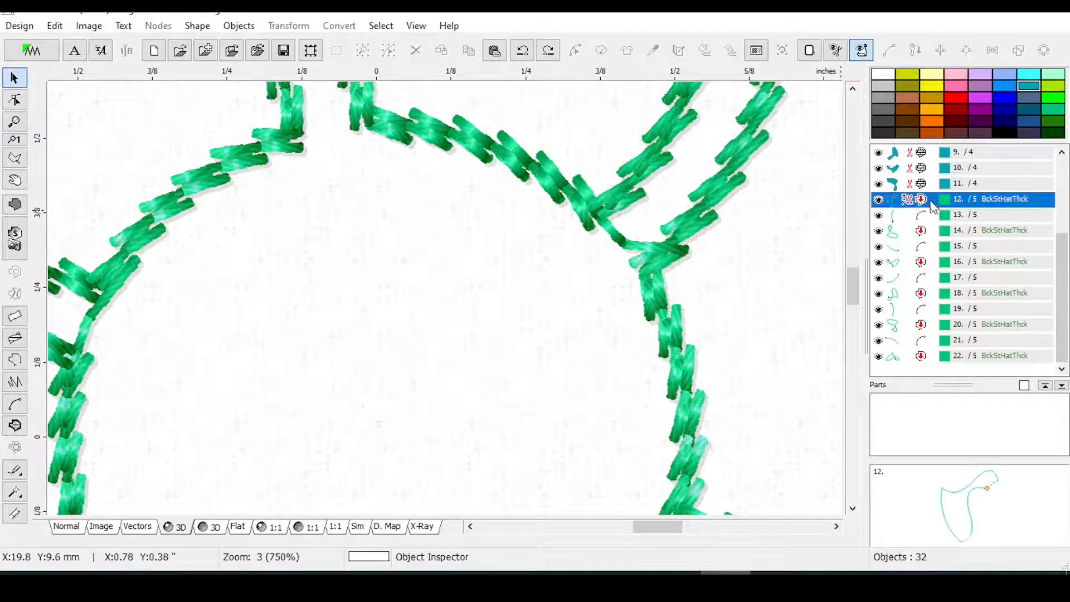
scroll(868, 178, down, 2)
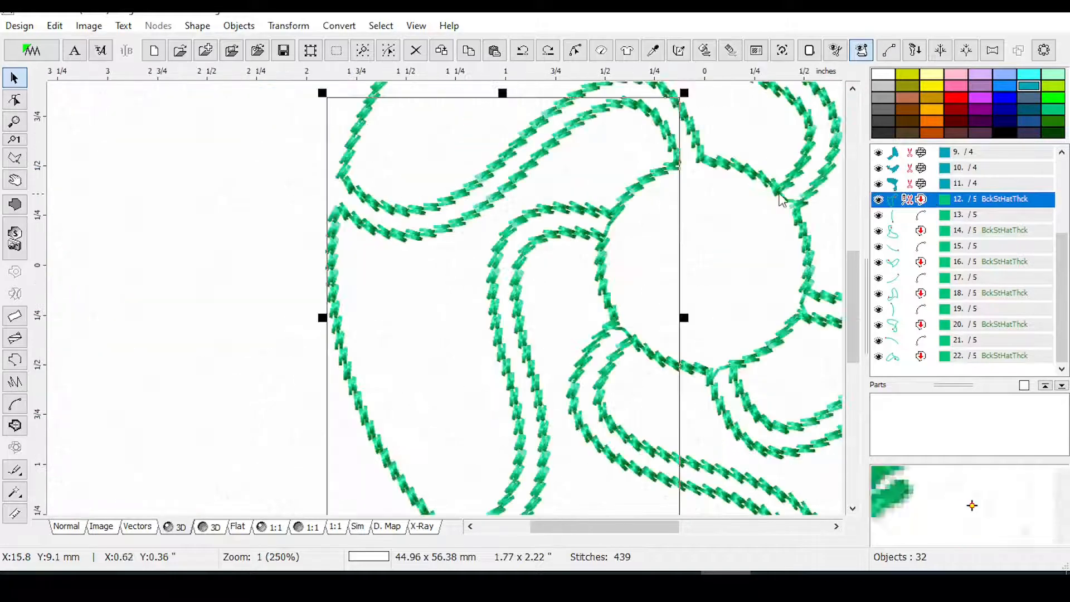
drag(856, 305, 859, 280)
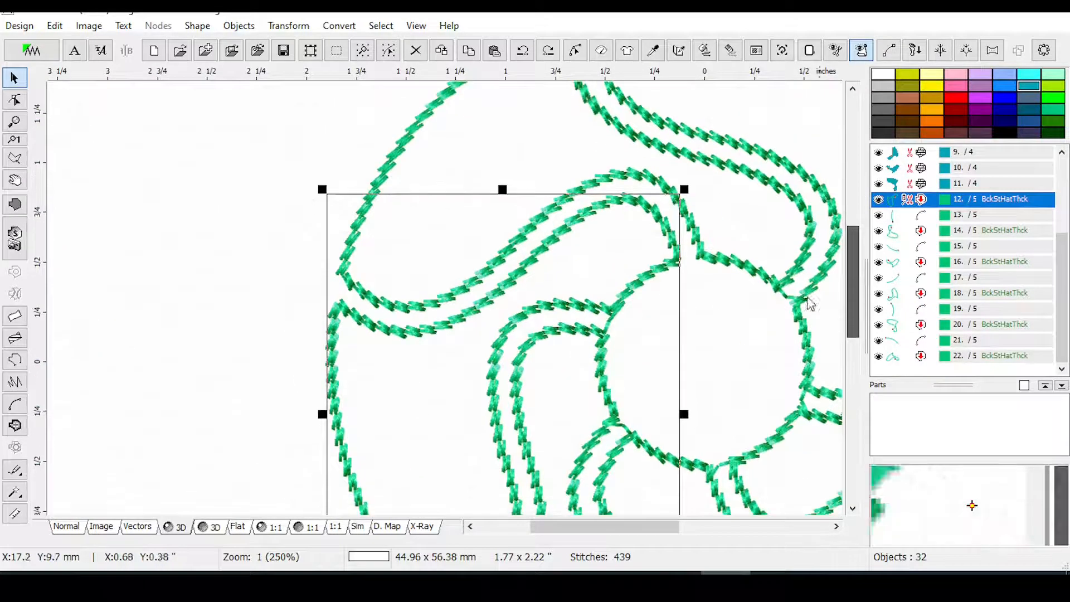
drag(659, 527, 693, 527)
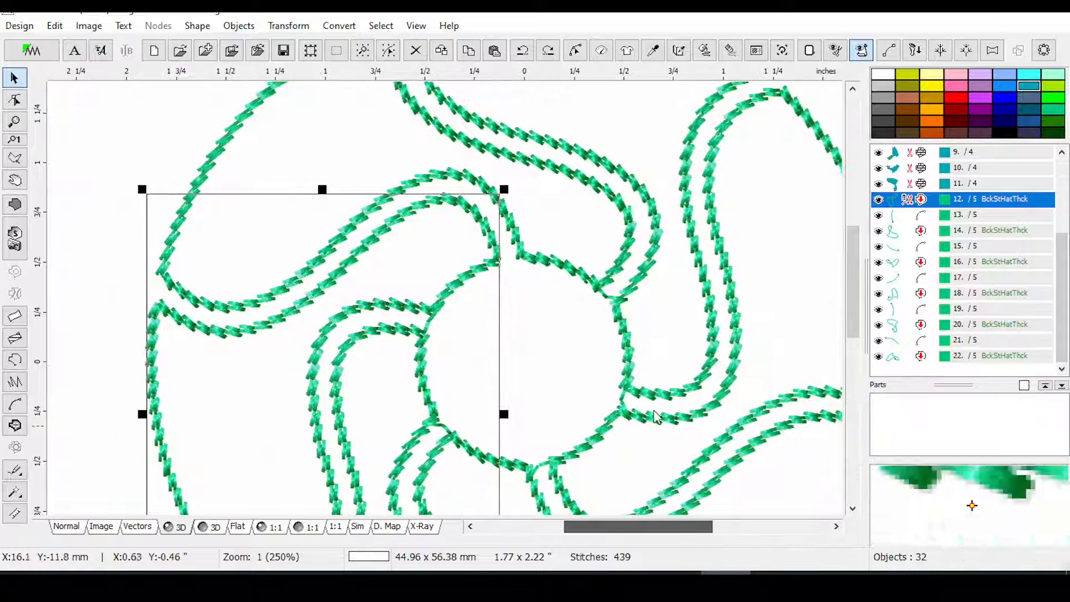
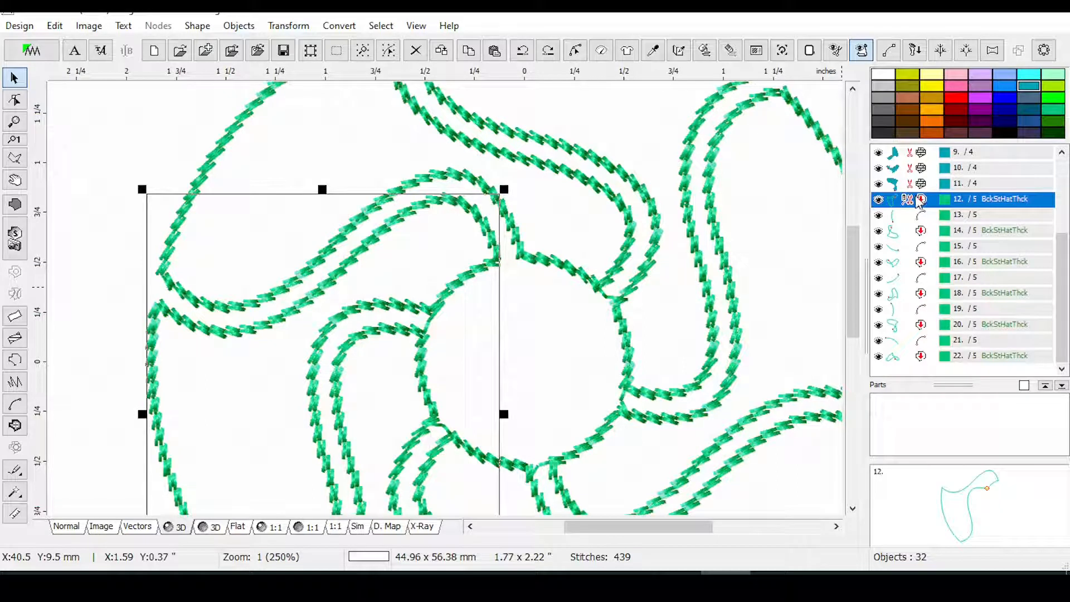
key(ctrl+v)
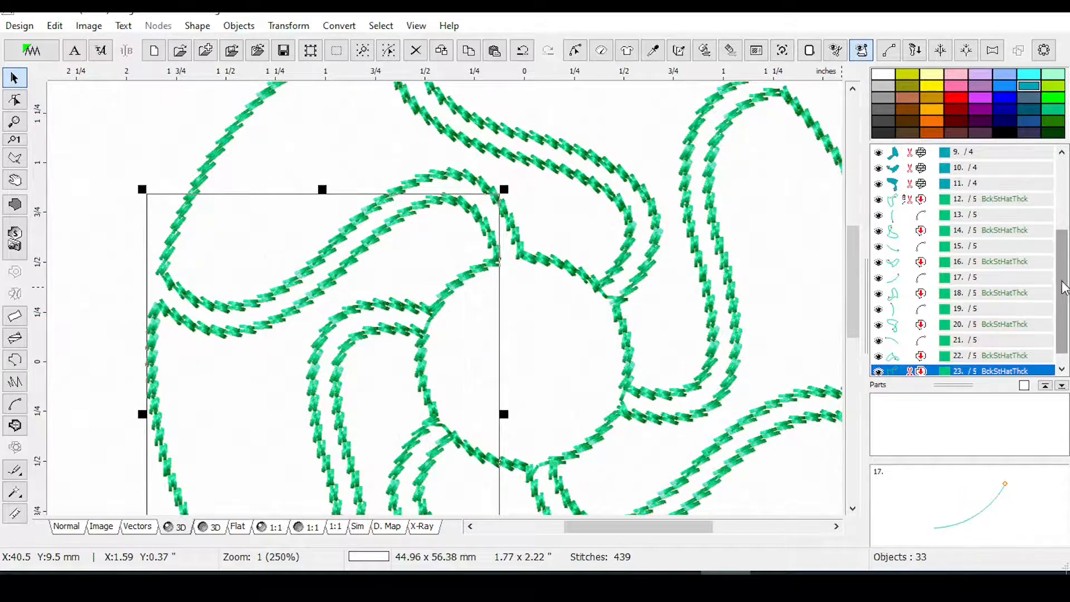
Create a connection leading from the last segment outline to the pasted outline, object 23.
drag(1062, 284, 1061, 365)
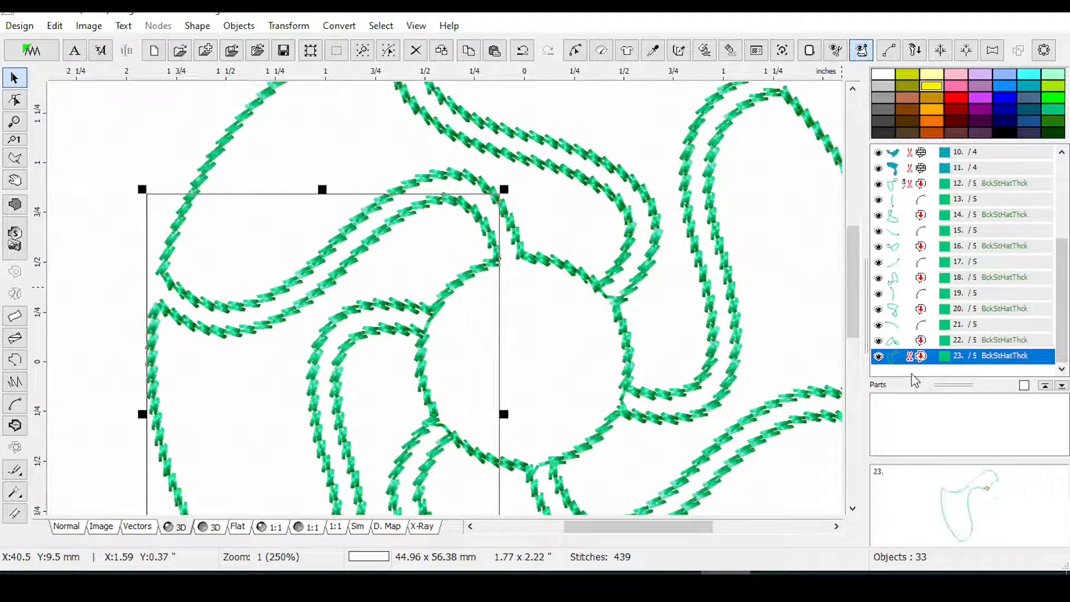
right_click(920, 361)
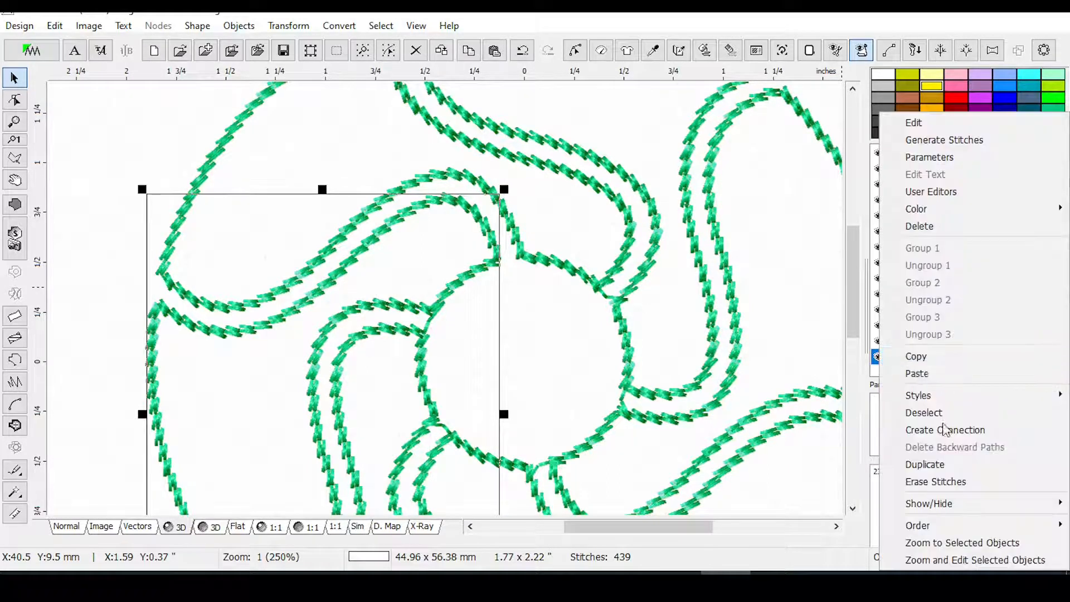
click(938, 429)
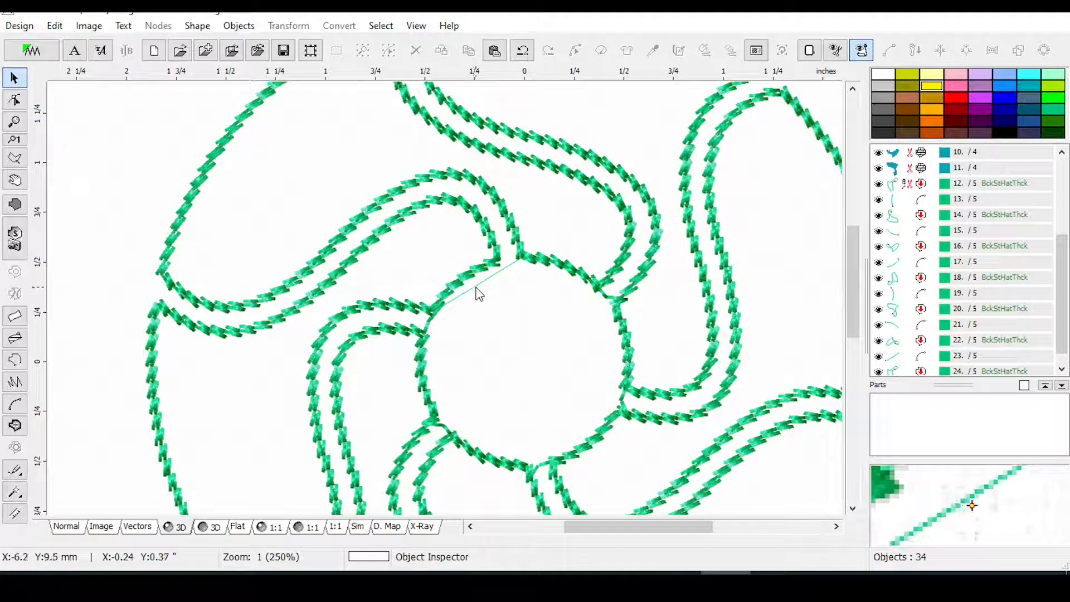
Convert the new straight connection, object 23, into an outline object.
scroll(1062, 276, down, 1)
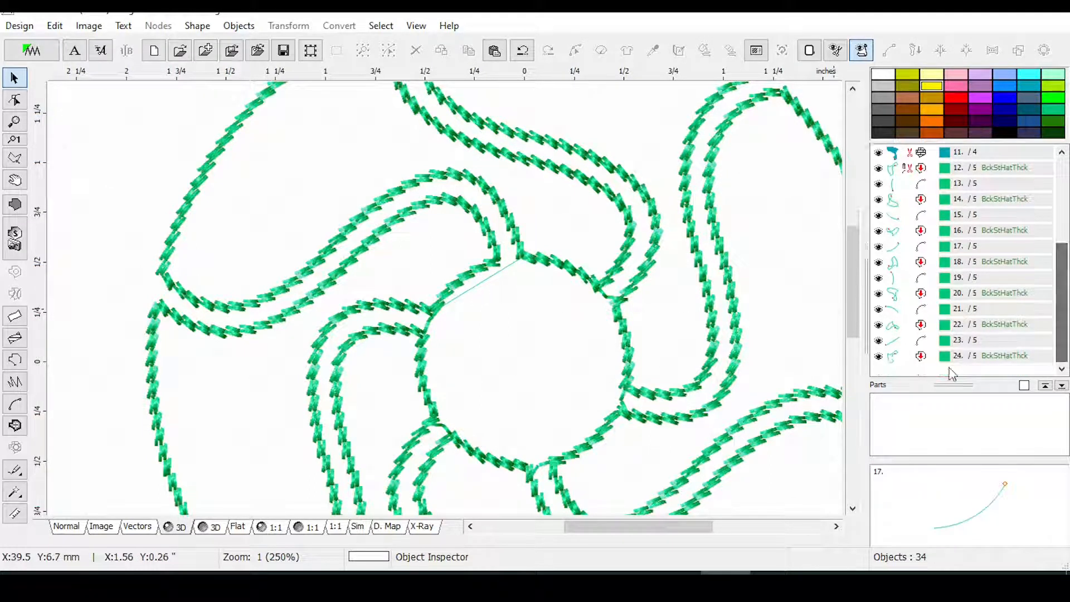
click(964, 339)
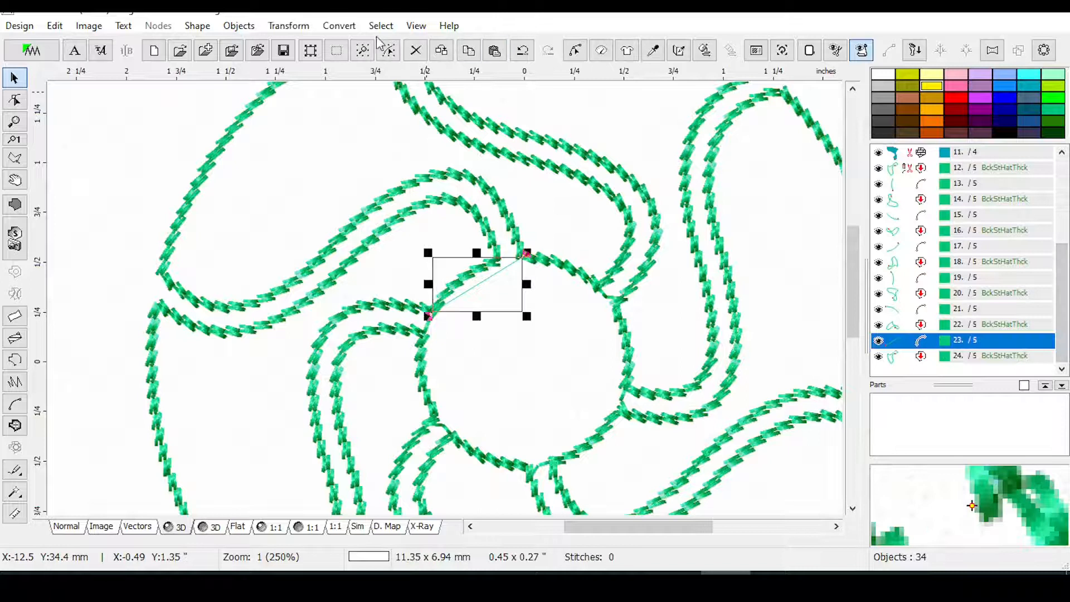
click(340, 26)
click(381, 291)
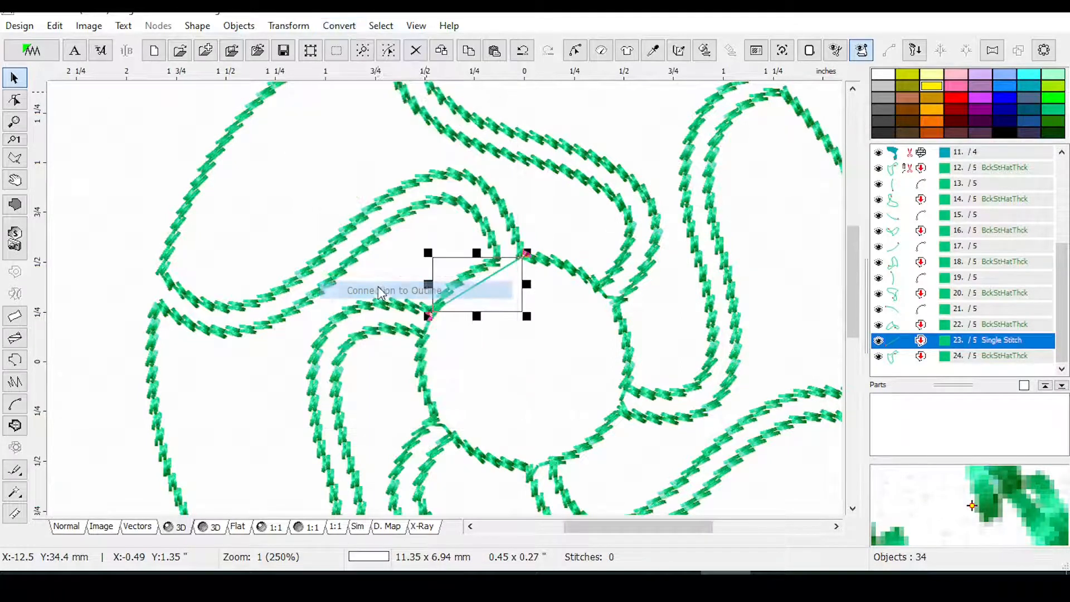
click(577, 50)
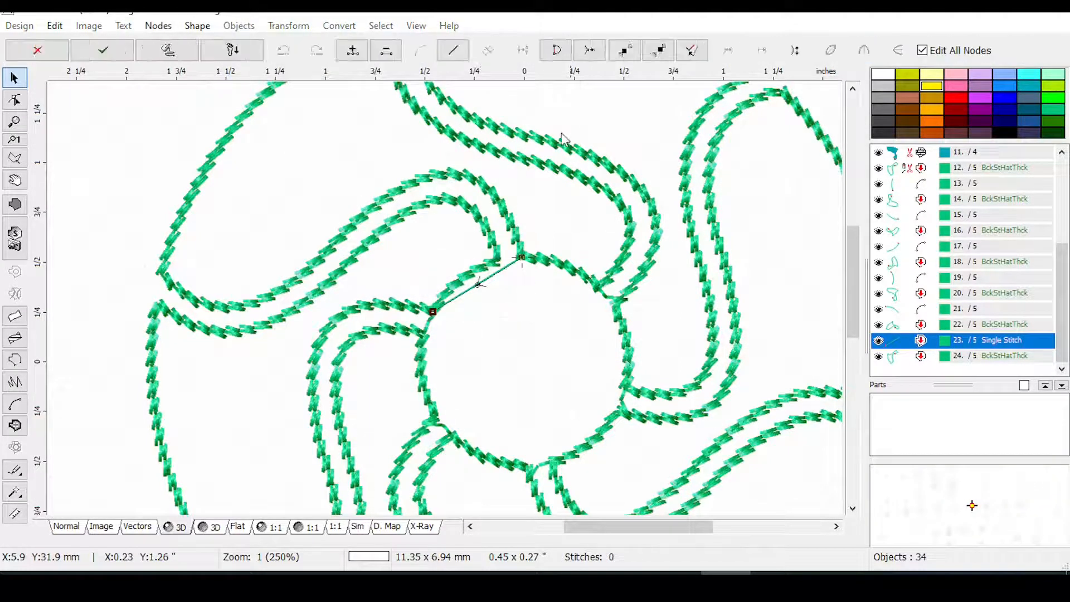
click(38, 50)
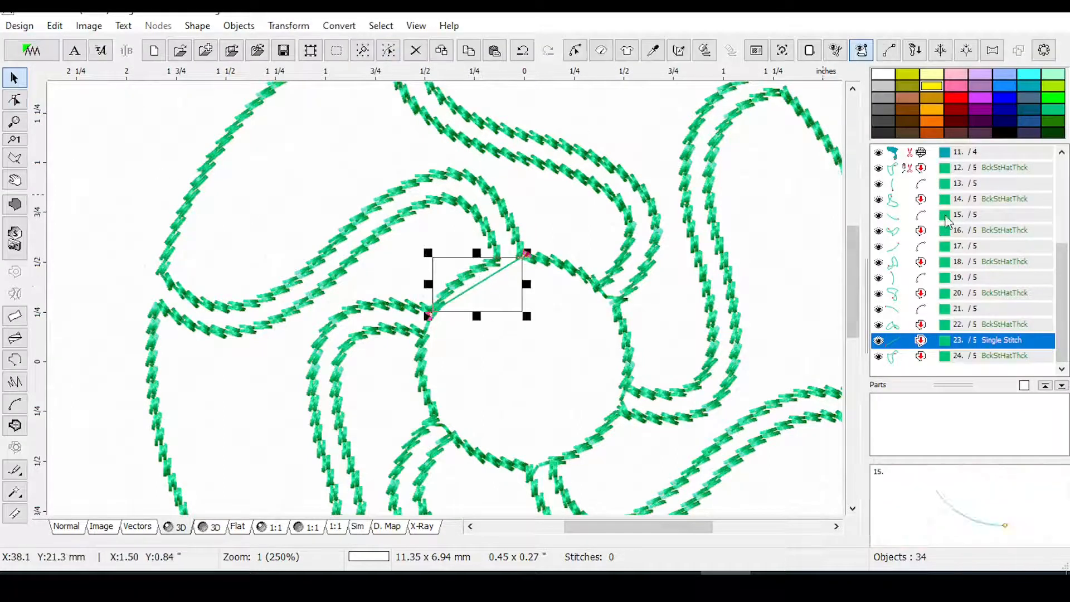
Select objects 12 to 24 and erase their stitches.
drag(936, 173, 938, 437)
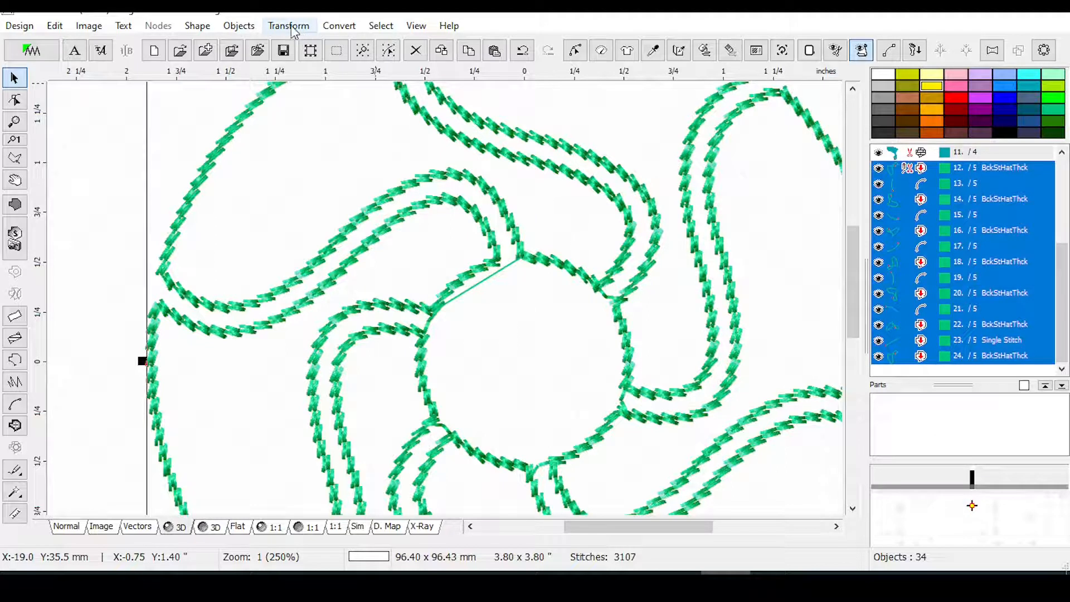
click(238, 26)
click(271, 242)
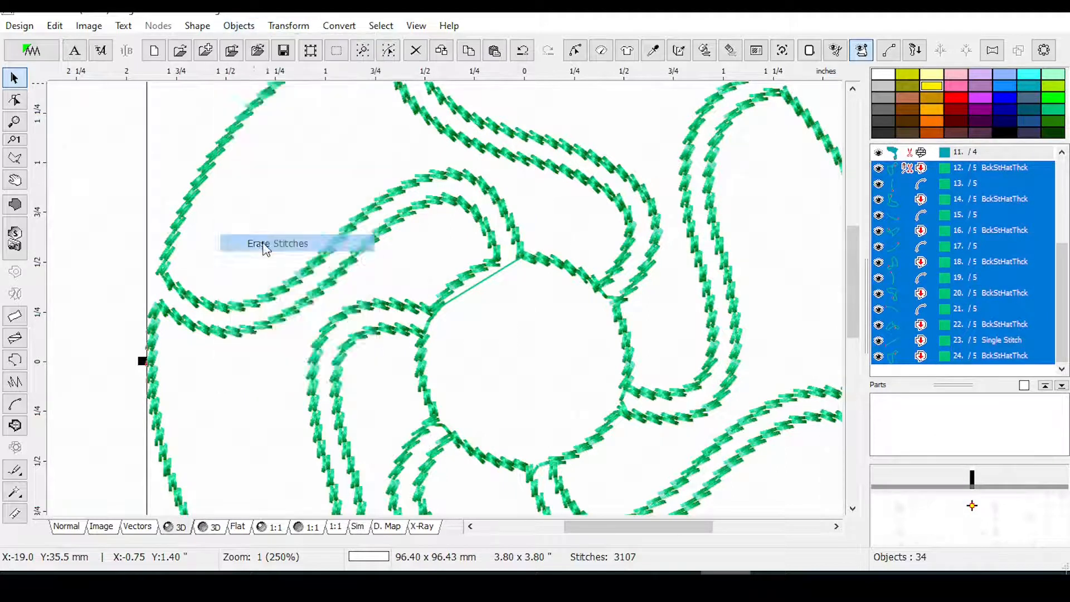
Delete the duplicate segment outline, object 24, keeping the converted single-stitch line.
click(913, 341)
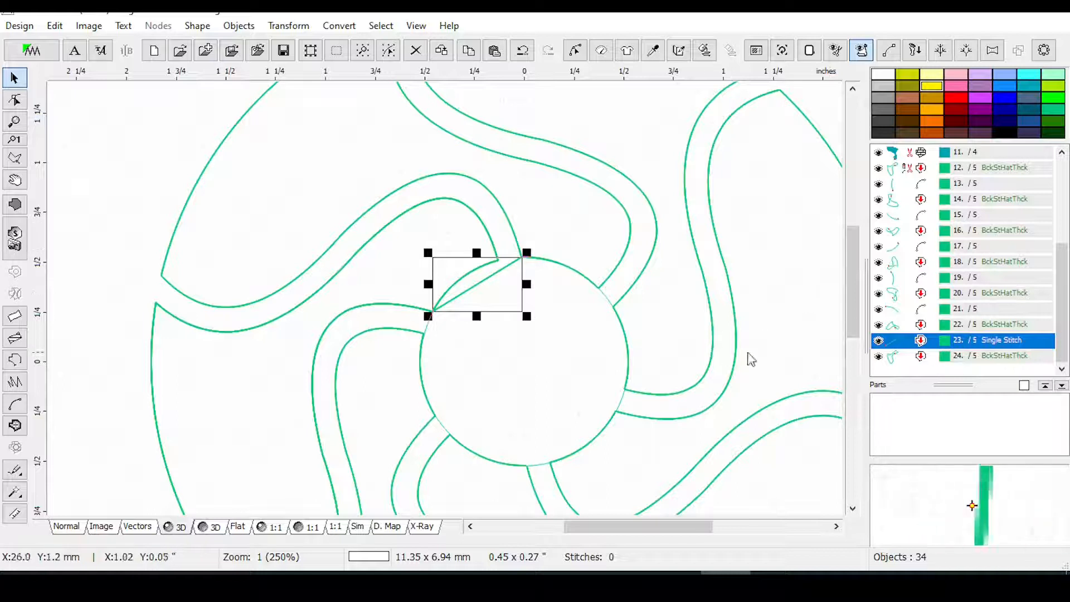
click(927, 358)
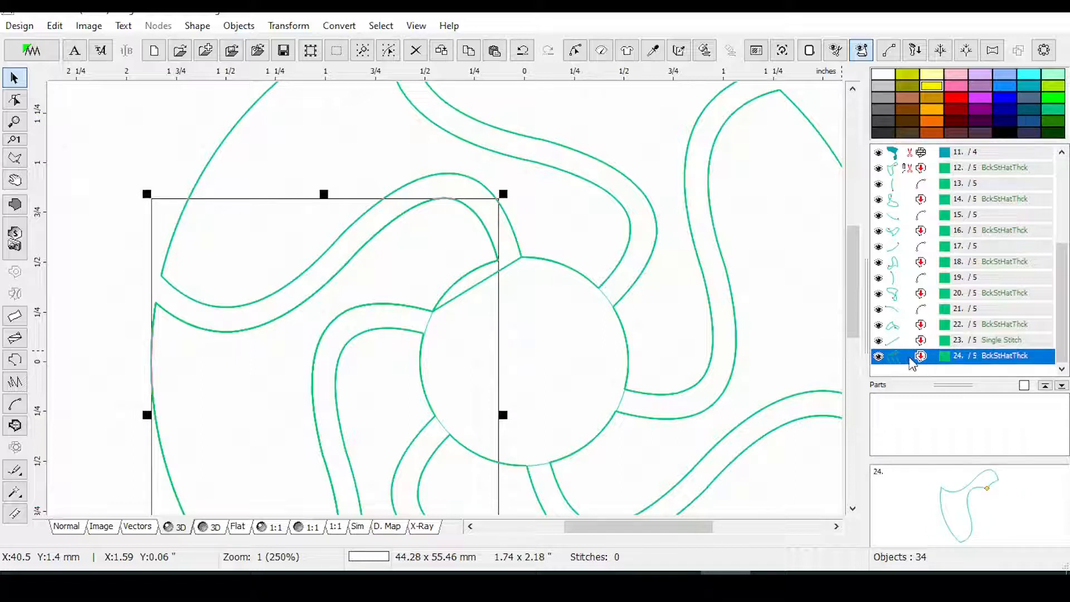
key(Delete)
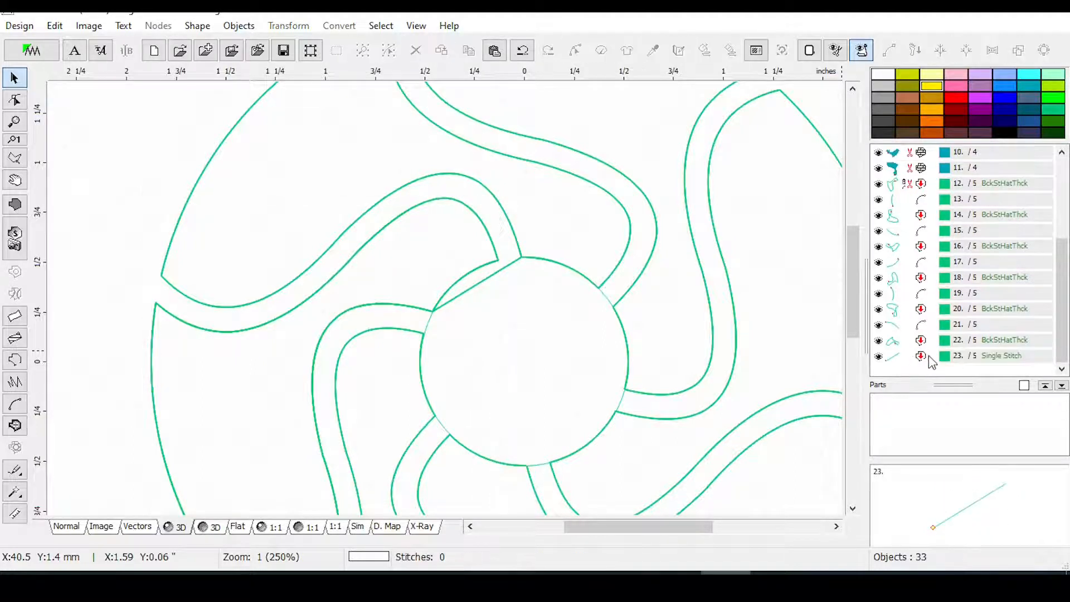
Reshape outline 23 by moving its far end to the first segment's nearby inner corner and curving it along the central hole.
click(929, 357)
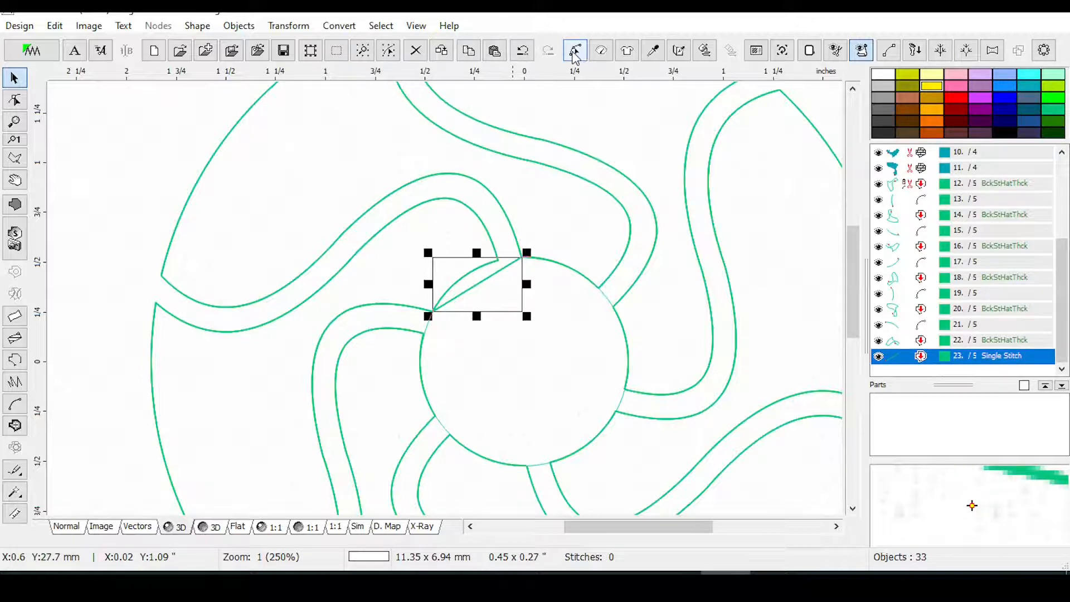
click(573, 51)
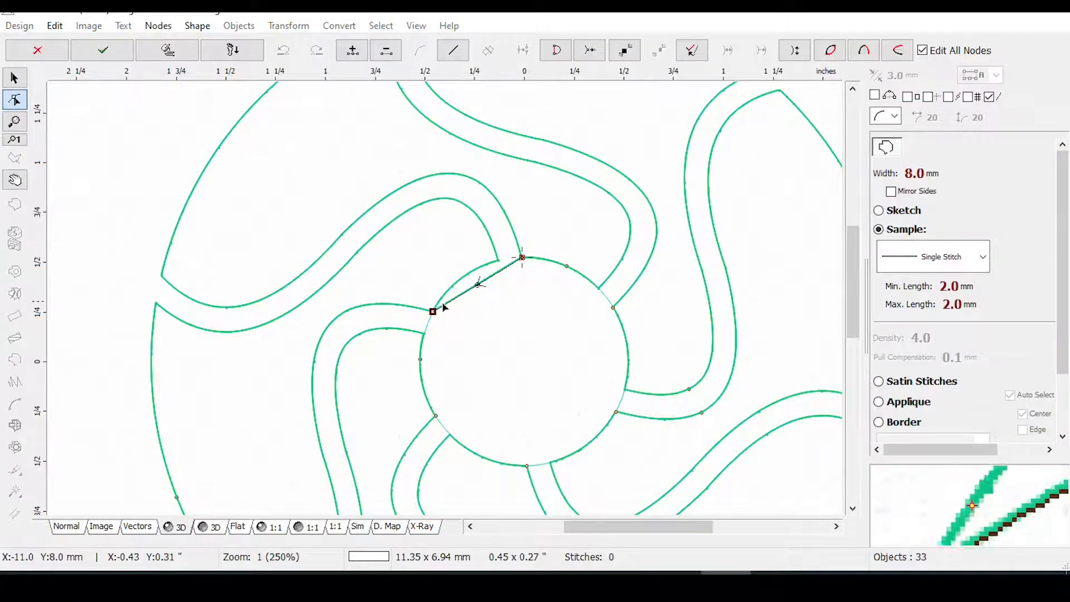
scroll(468, 276, up, 2)
drag(506, 310, 572, 252)
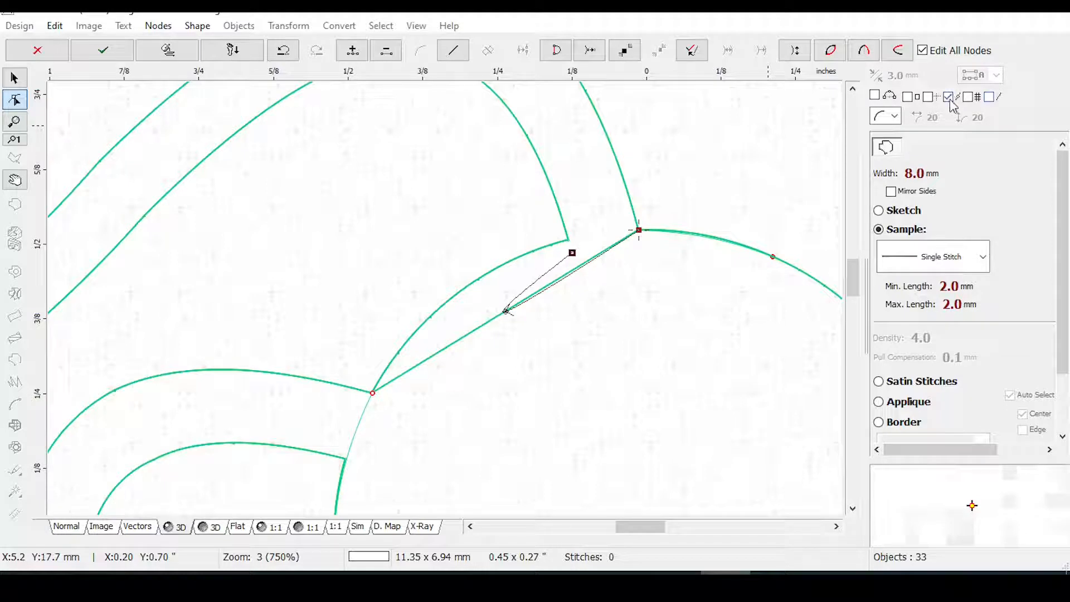
drag(571, 253, 568, 240)
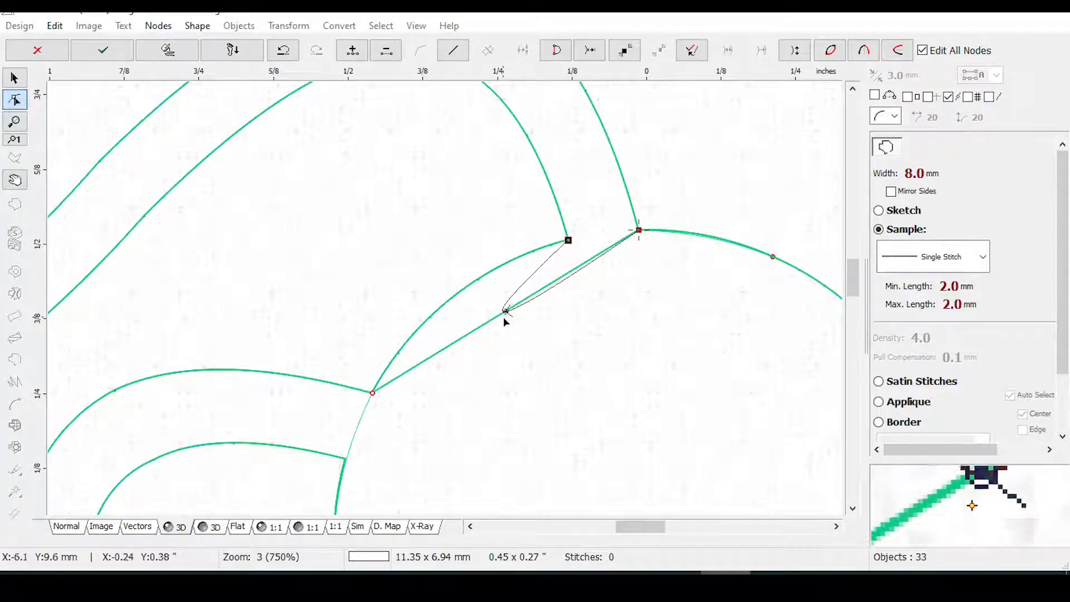
drag(506, 313, 607, 238)
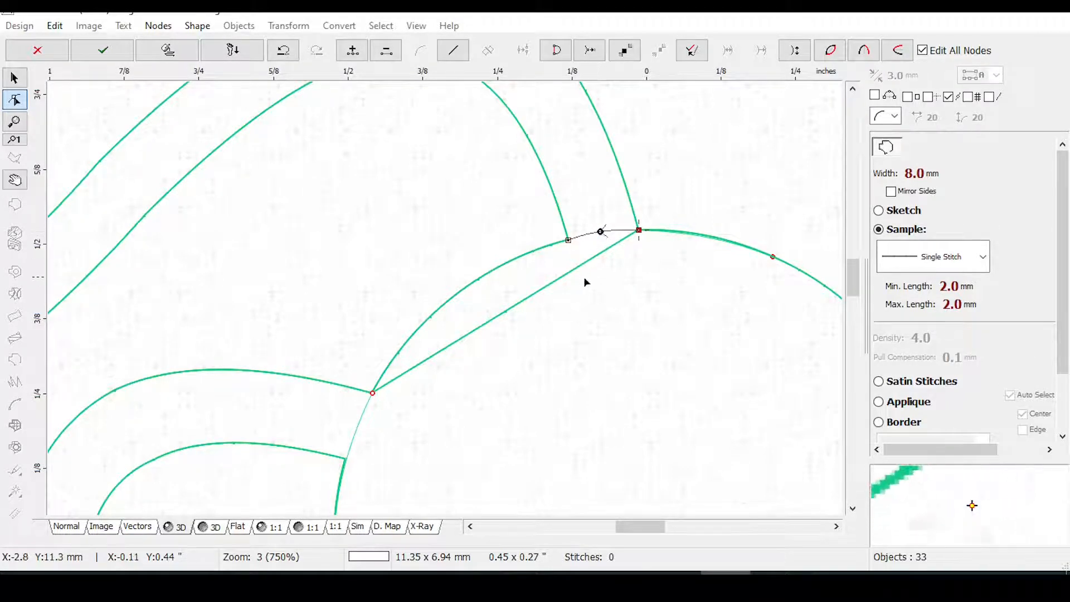
key(Return)
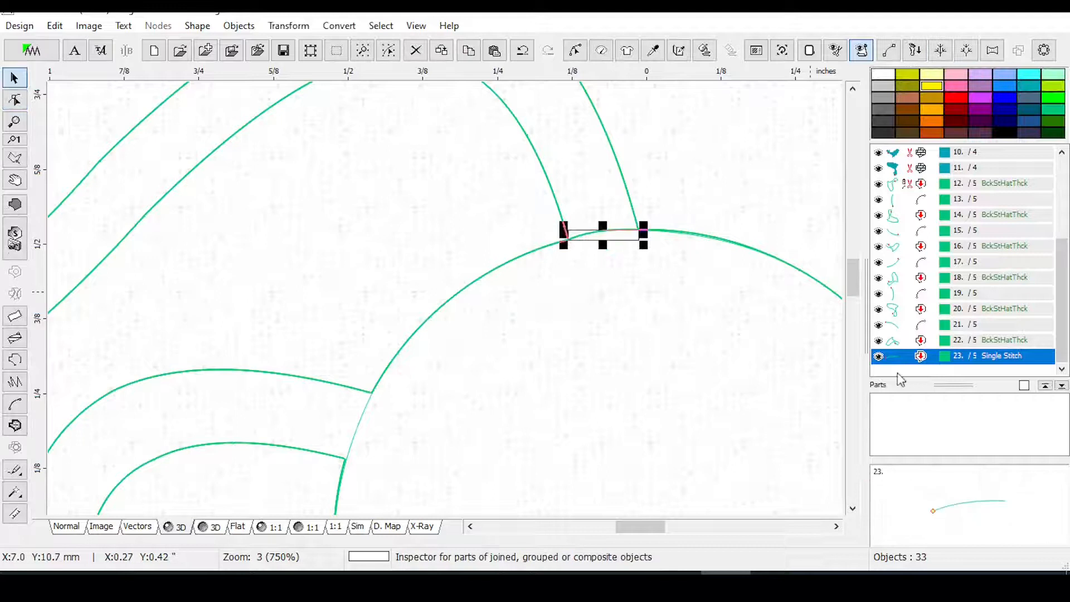
Set outline 23's Single Stitch sample to a minimum length of 1.5 mm and maximum of 1.7 mm, and apply the parameters.
click(601, 53)
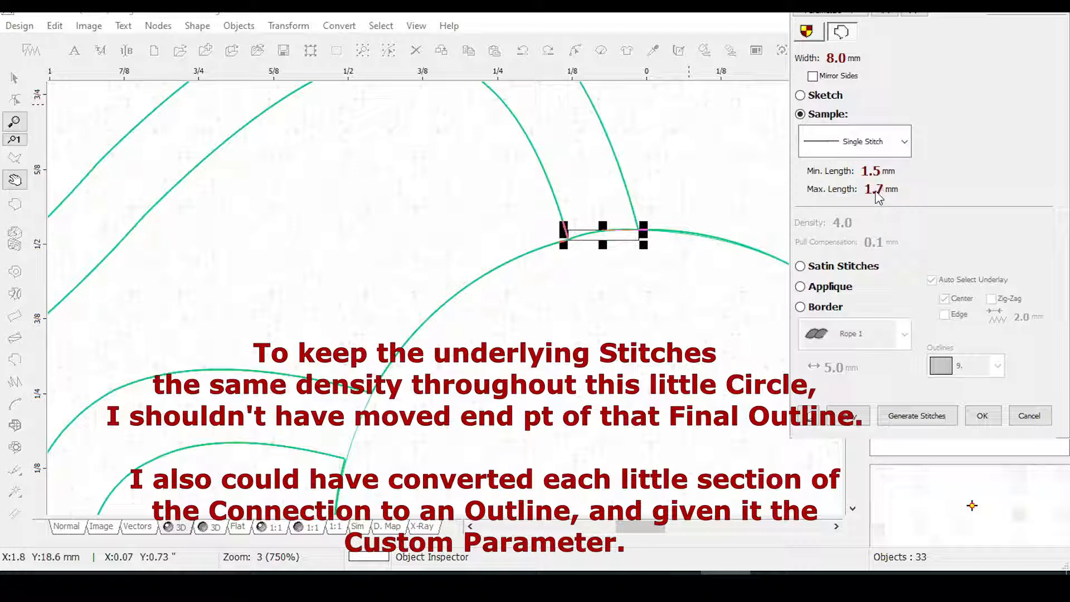
click(845, 419)
click(984, 418)
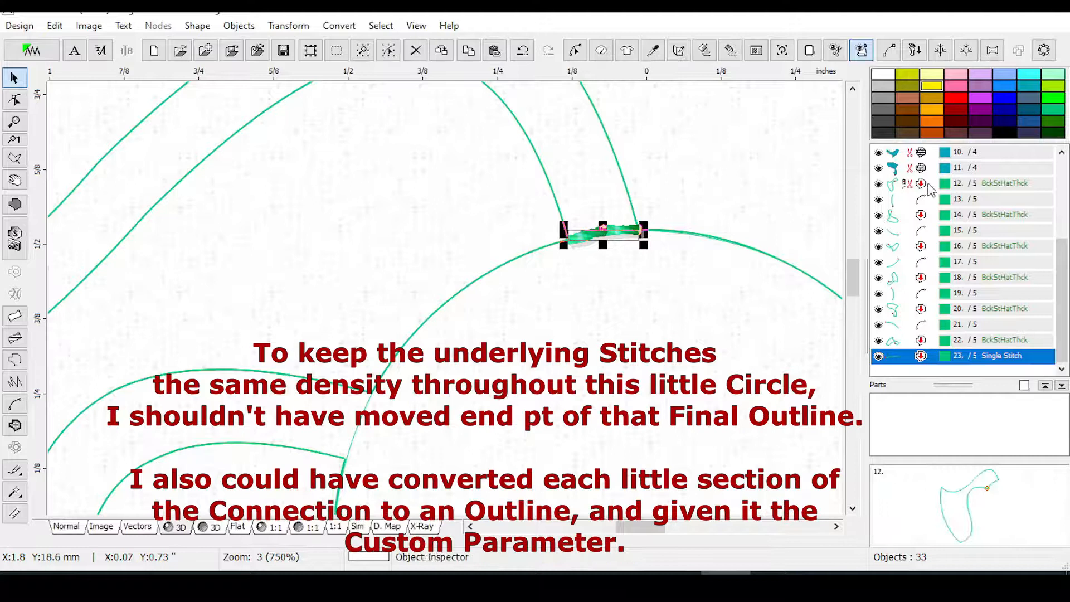
Select objects 12 to 23, generate their stitches and inspect the closed ring around the central hole.
drag(929, 189, 965, 416)
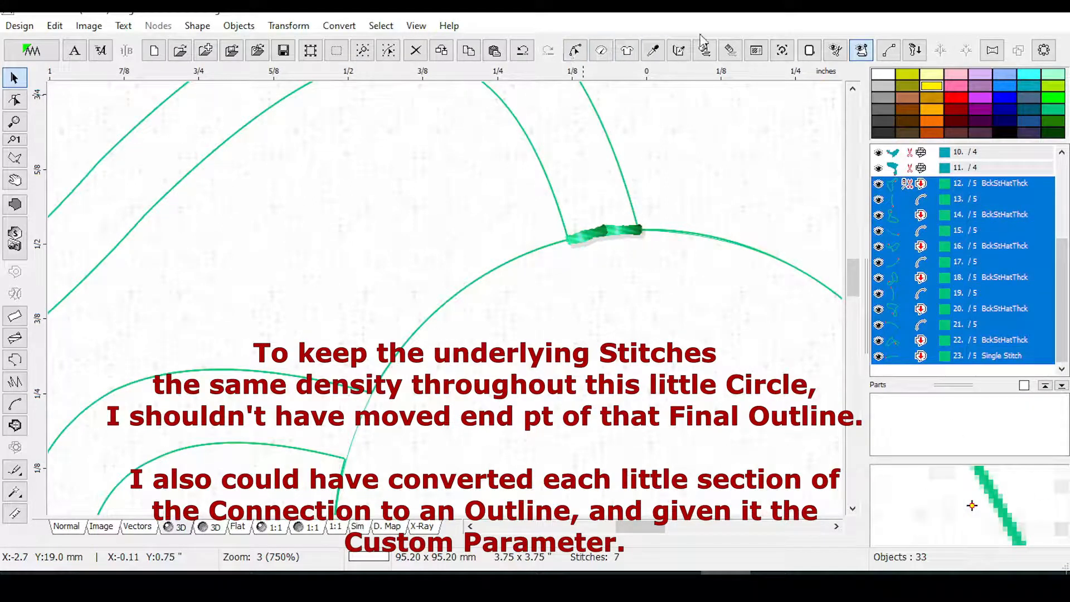
click(705, 50)
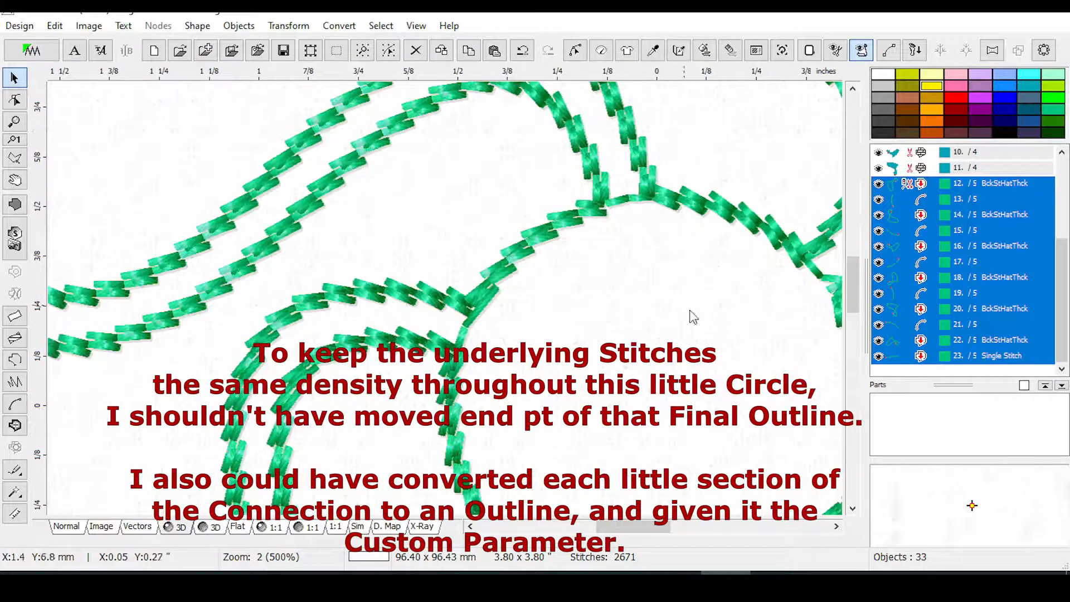
scroll(693, 317, down, 1)
scroll(758, 291, up, 2)
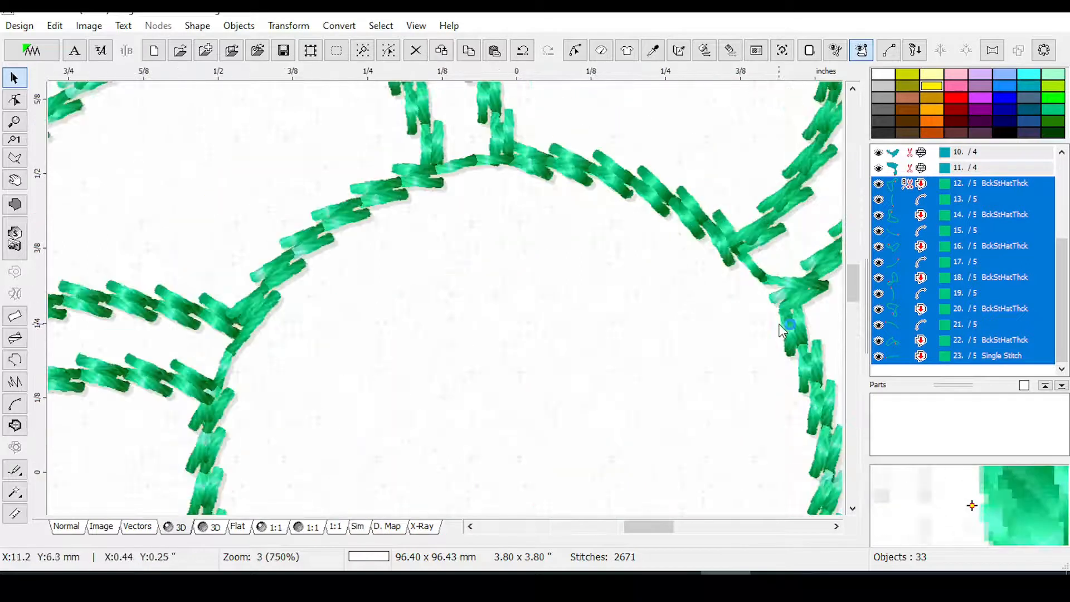
Inspect the nodes of connection 21 along the central hole, leaving node editing without changes.
click(776, 295)
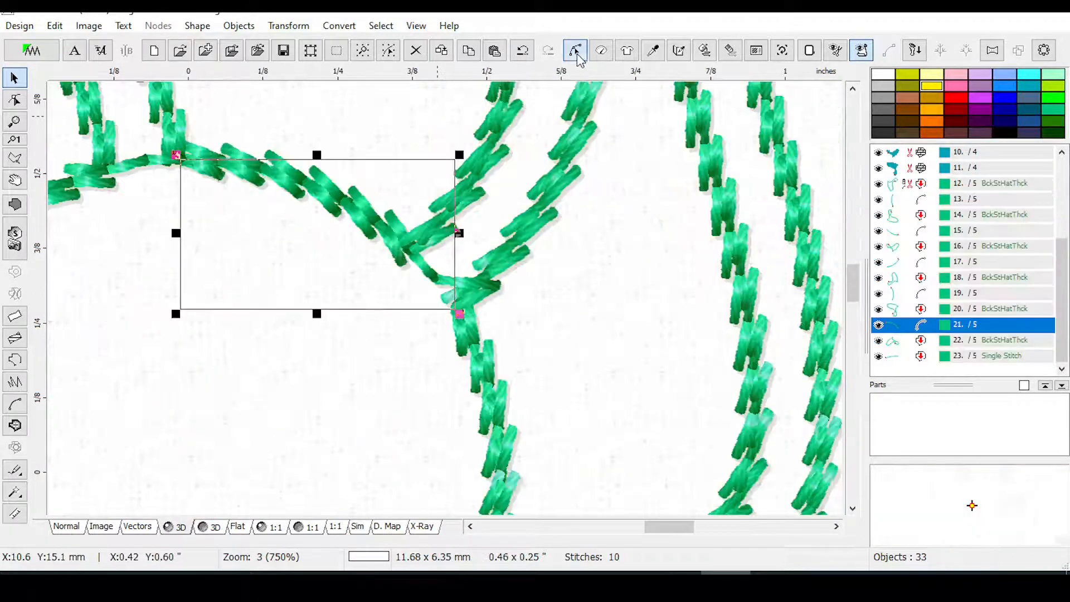
click(575, 50)
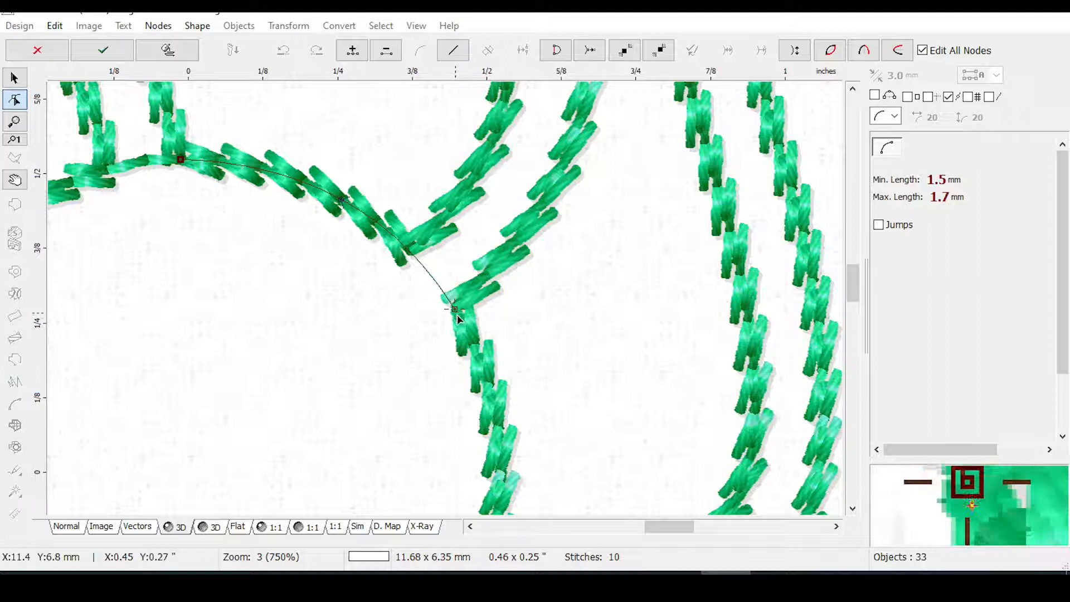
key(Escape)
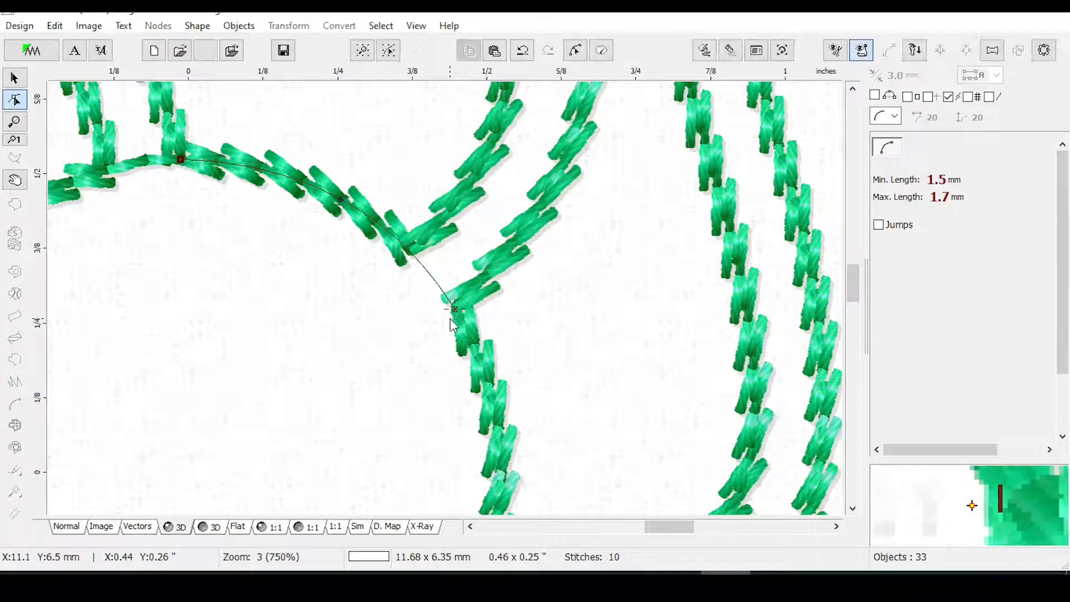
Generate connection 21's stitches and select outline objects 12 to 23 around the whole ring.
click(705, 51)
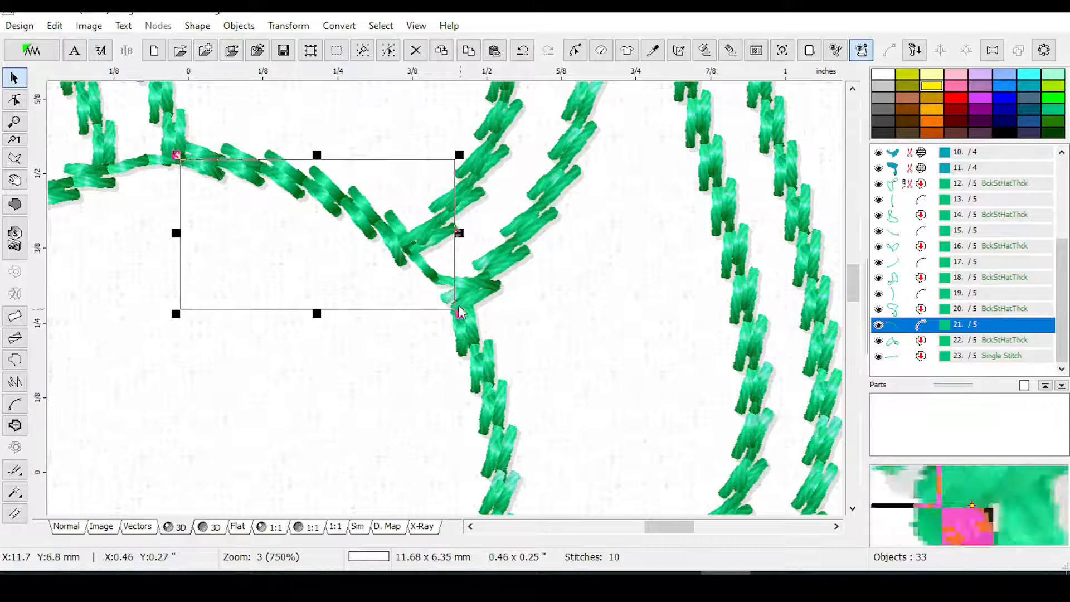
scroll(456, 303, down, 2)
scroll(463, 386, down, 1)
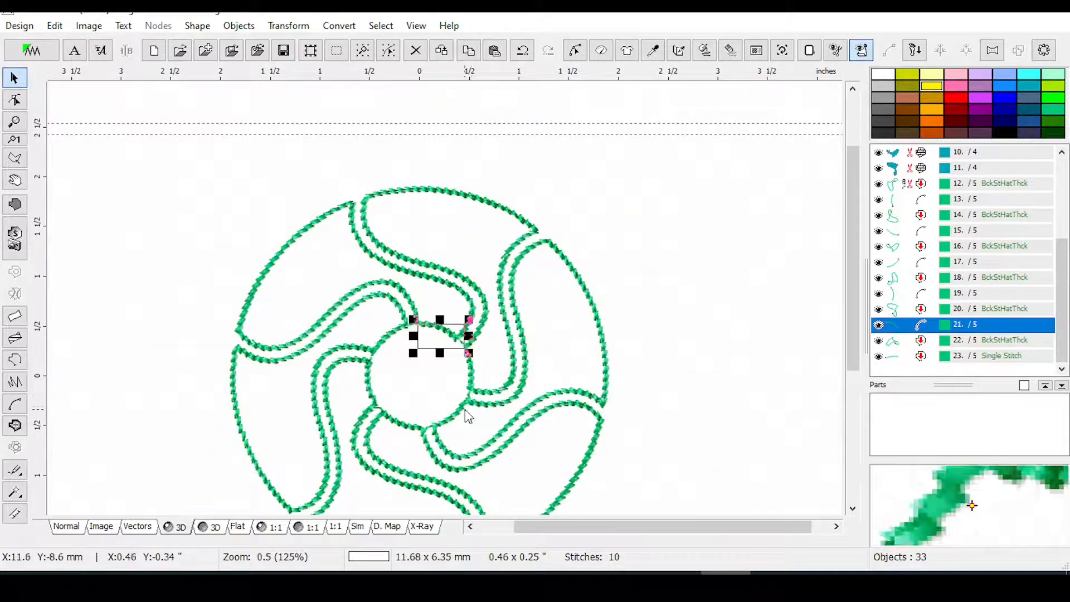
drag(857, 289, 852, 327)
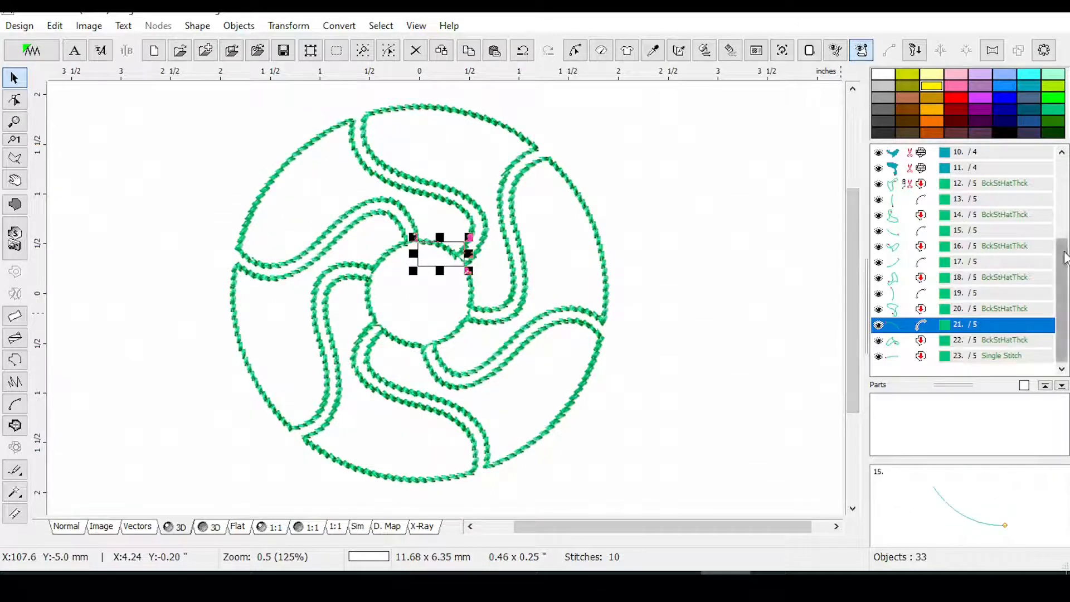
drag(1064, 257, 1064, 237)
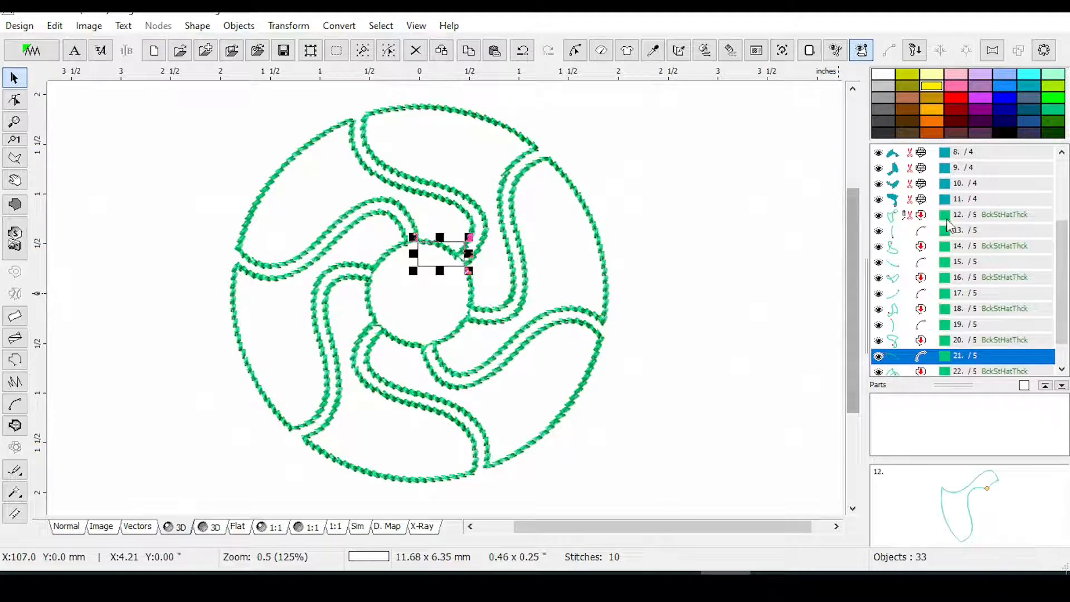
drag(916, 219, 893, 385)
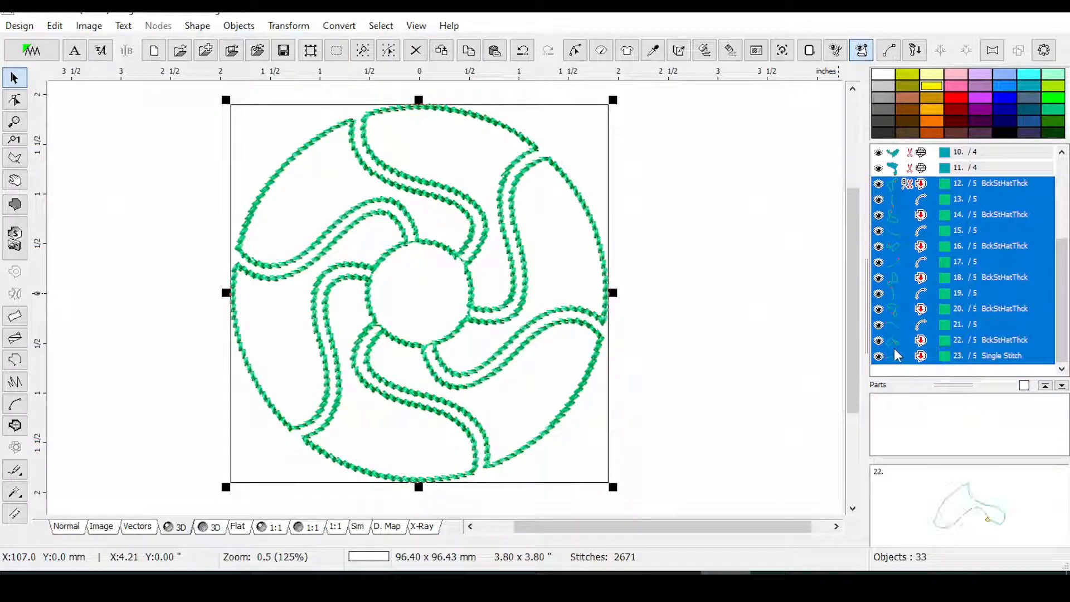
Generate stitches for the motif fills, objects 6 to 11, and recolour them light blue.
click(902, 188)
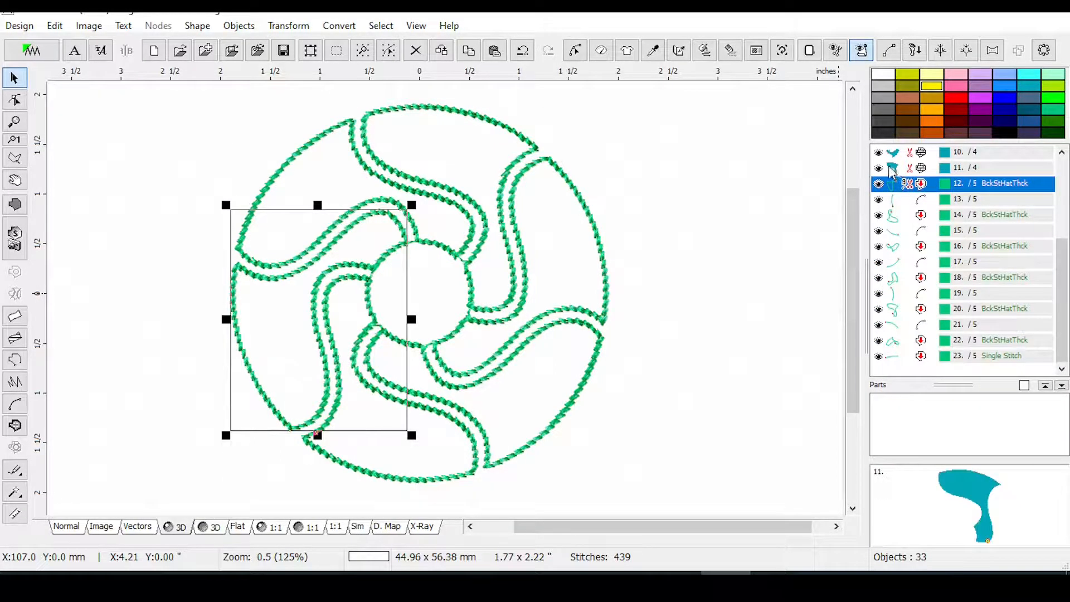
click(902, 168)
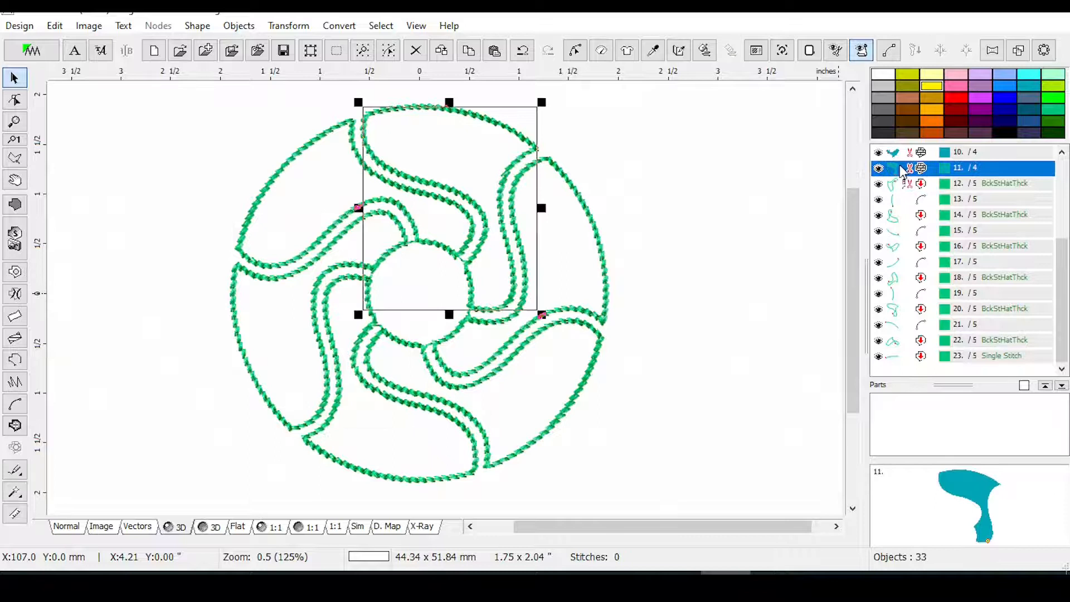
scroll(891, 190, up, 2)
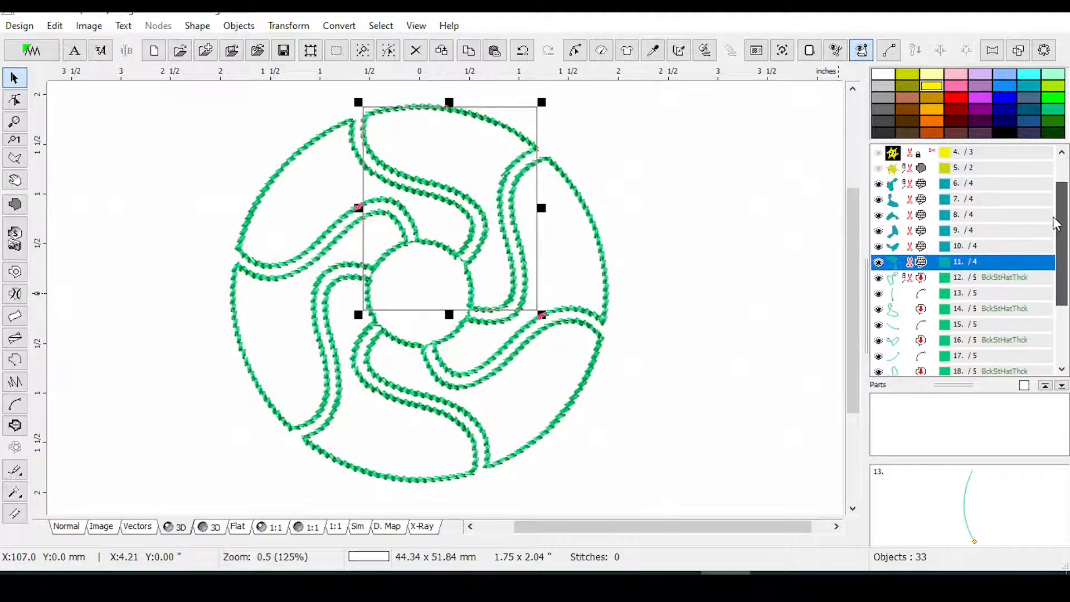
drag(892, 183, 892, 261)
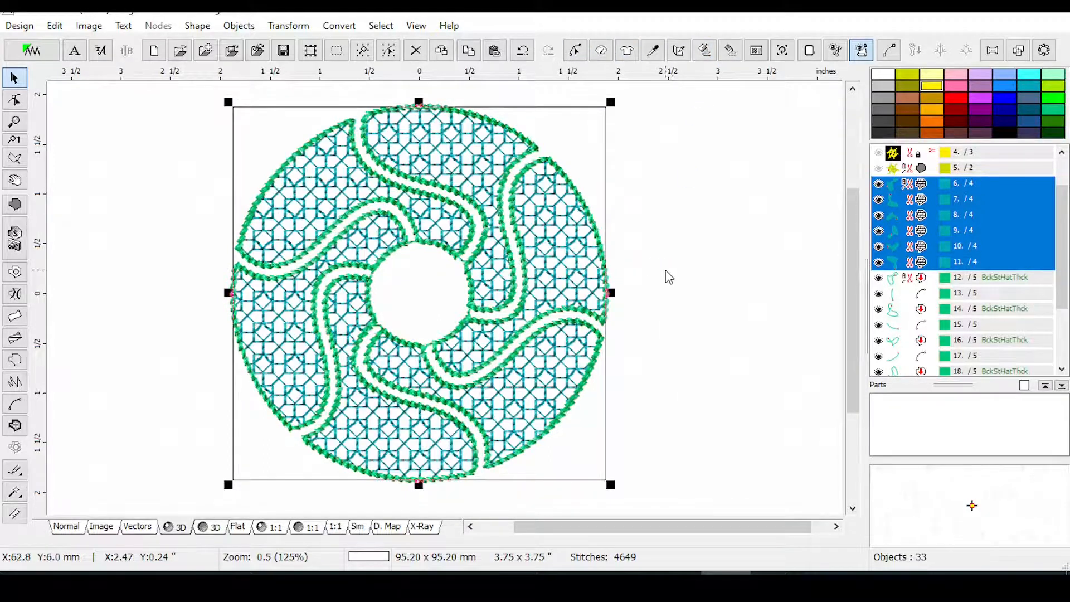
click(955, 74)
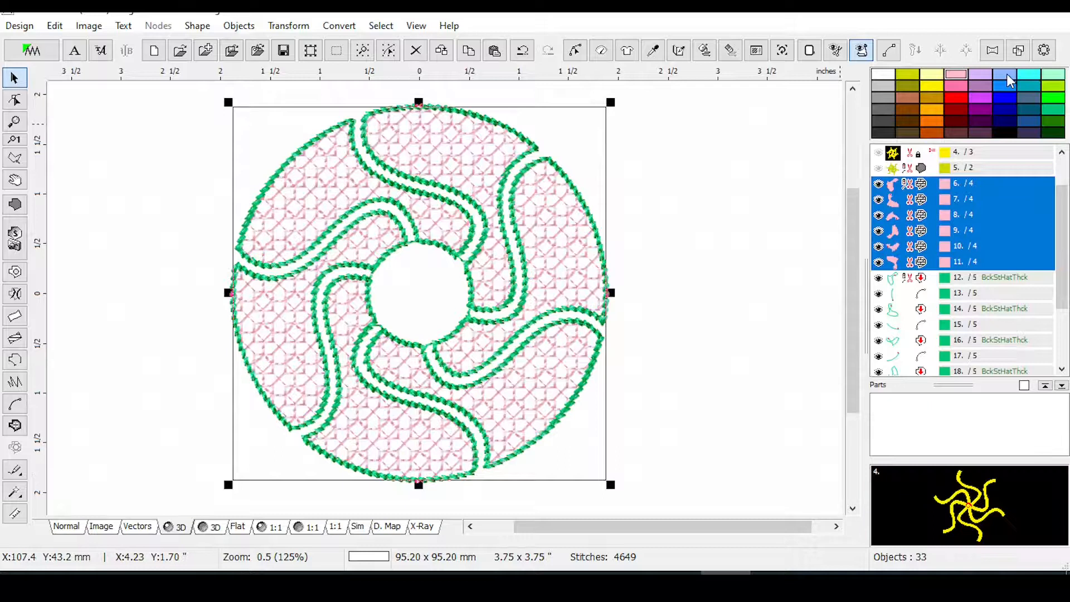
click(1002, 78)
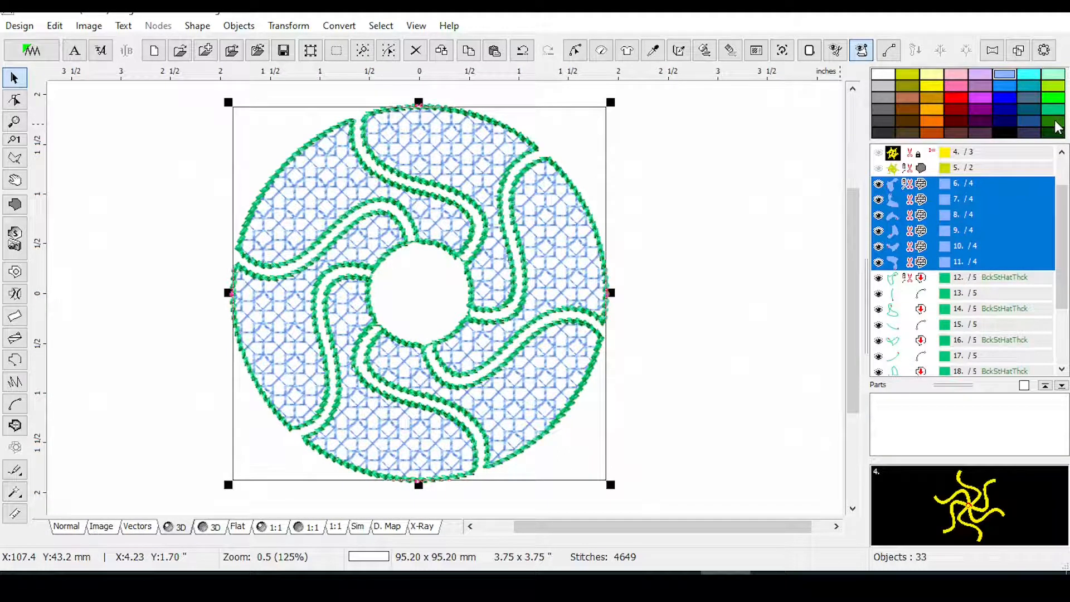
Combine outlines and connections 12 to 23 with Group 1, and do the same for motif fills 6 to 11.
drag(957, 281, 960, 428)
right_click(922, 313)
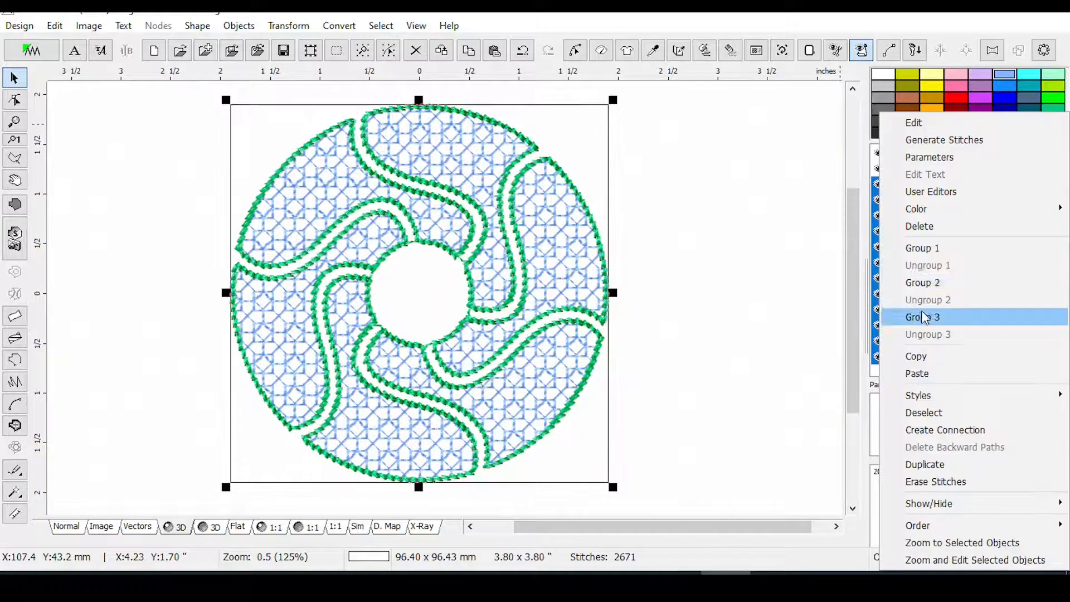
click(922, 248)
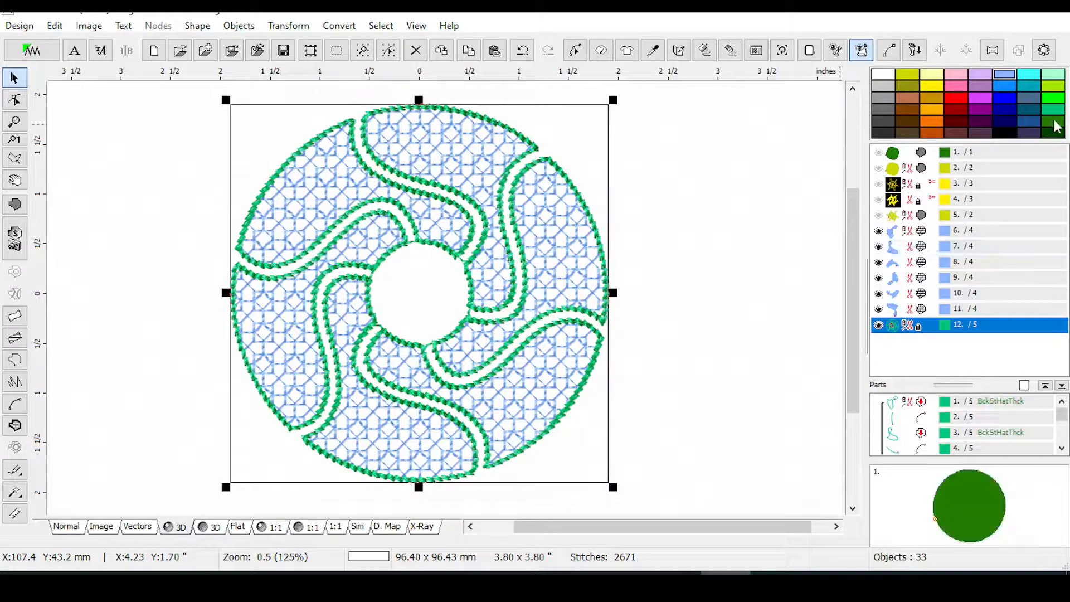
drag(945, 230, 947, 308)
right_click(924, 308)
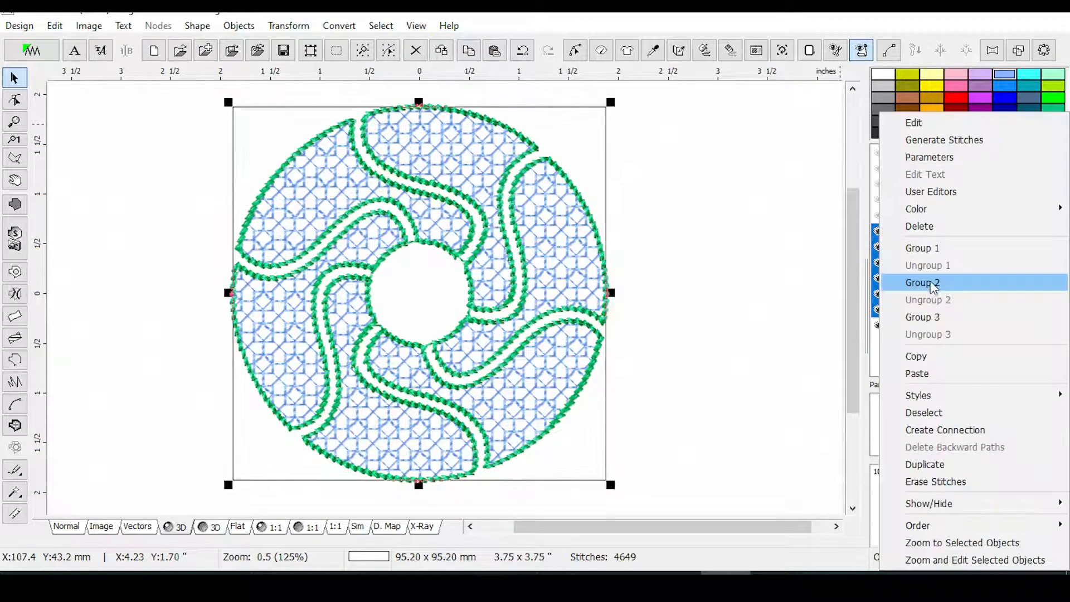
click(922, 248)
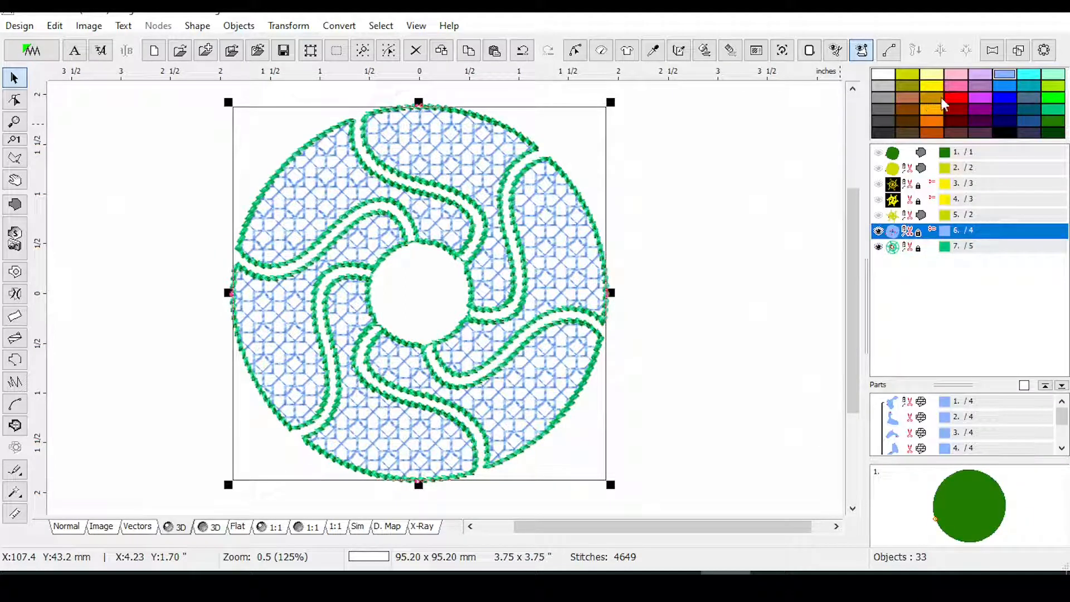
Recolour the grouped motif fills ochre and load the colour palette favPalette.CPF.
drag(932, 103, 947, 239)
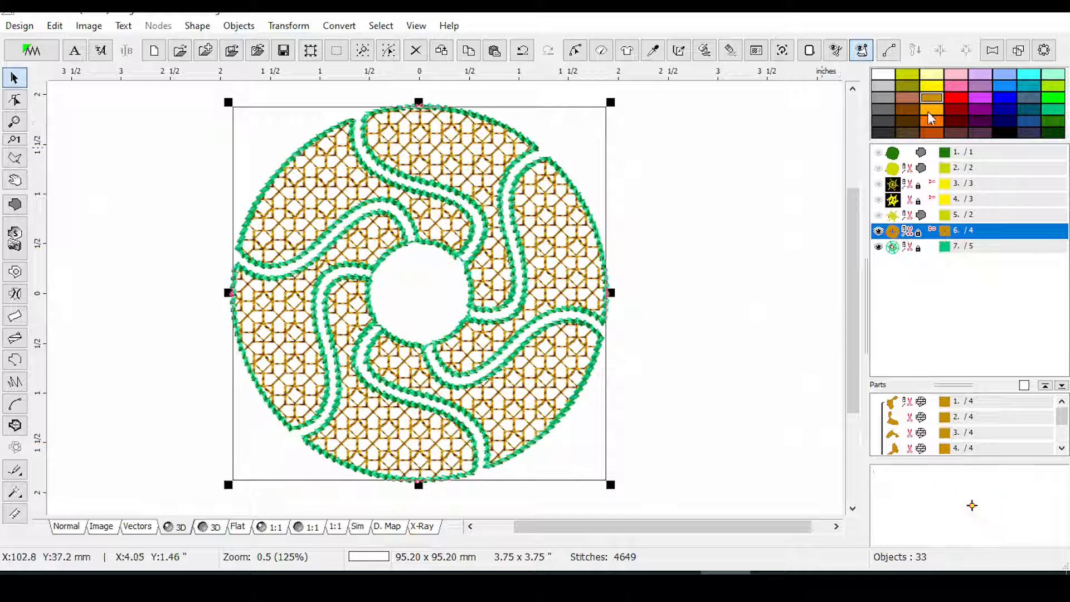
click(3, 20)
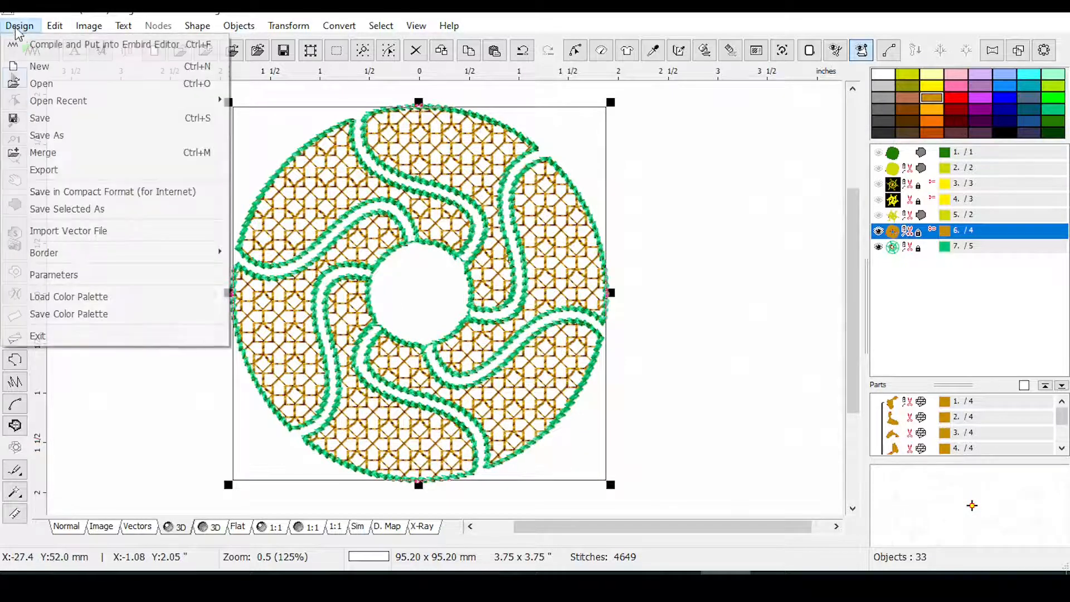
click(63, 300)
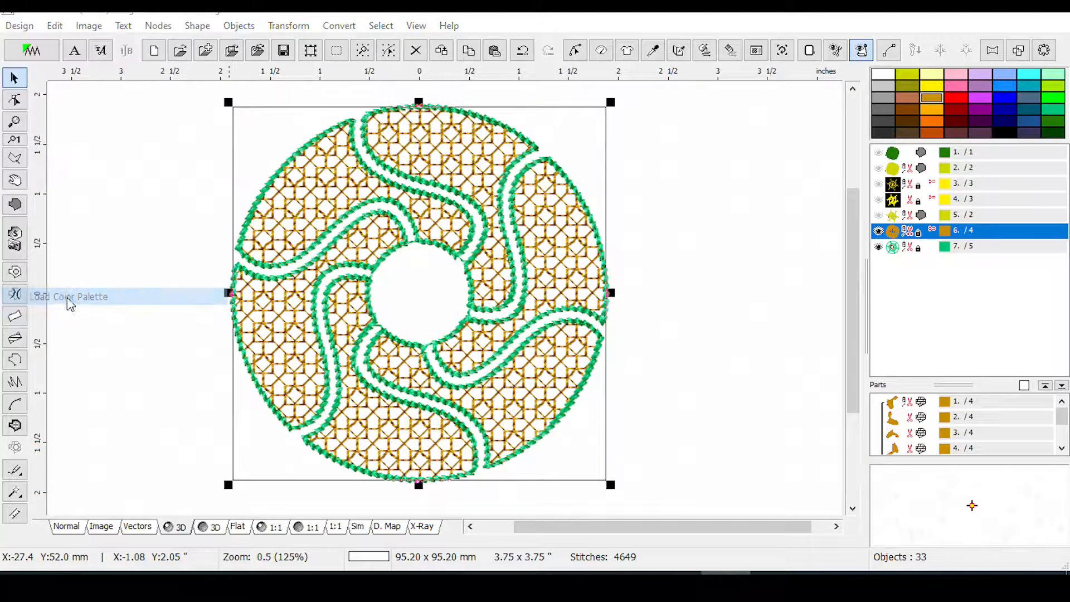
click(396, 138)
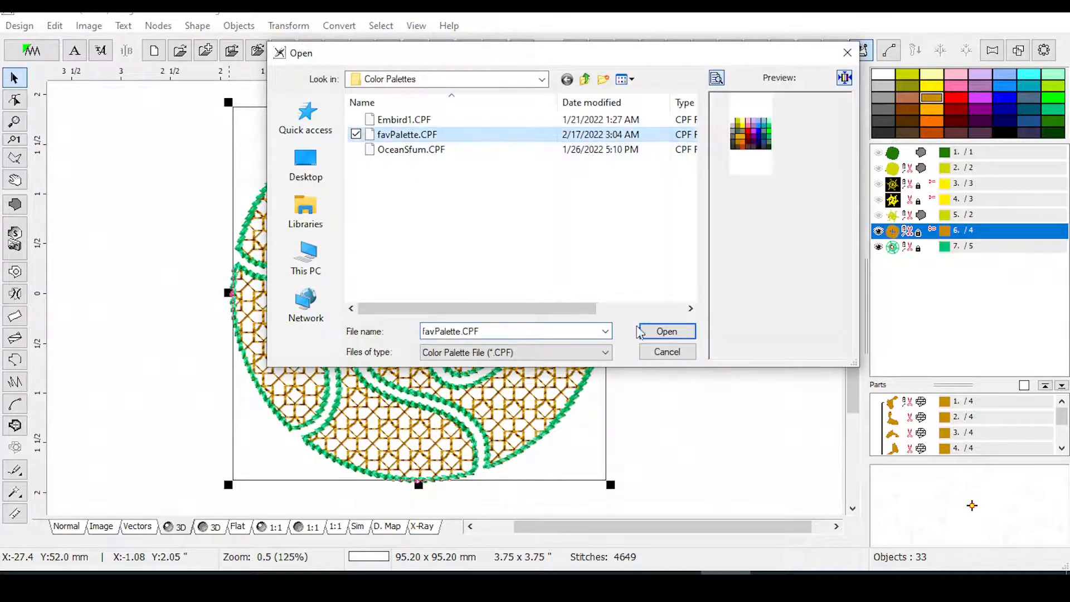
click(666, 332)
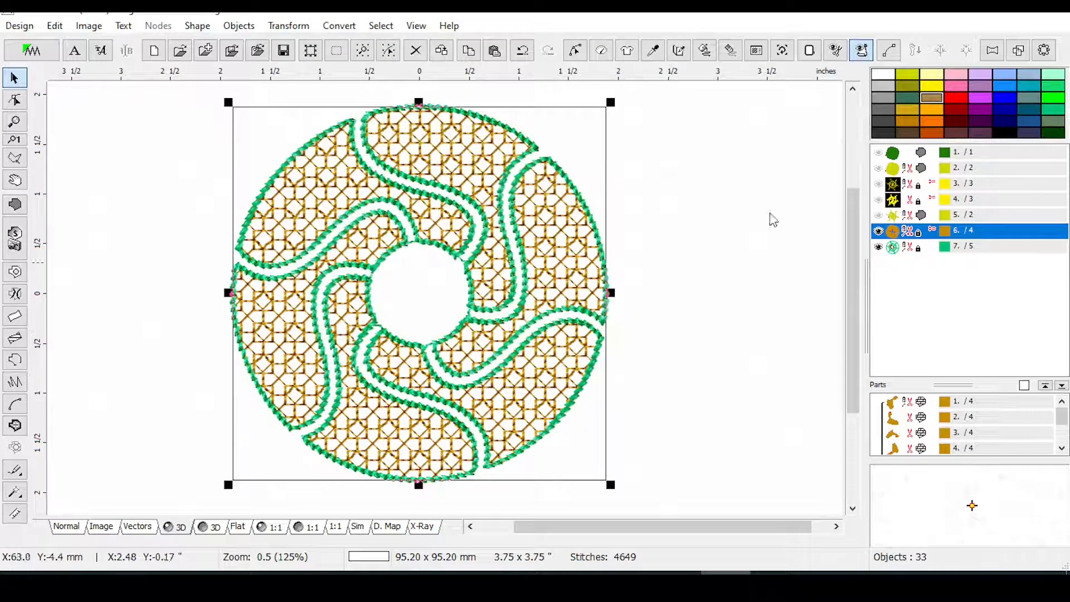
Recolour the fill group golden yellow and the outline group grey-green, and inspect the stitches around the central hole.
click(904, 109)
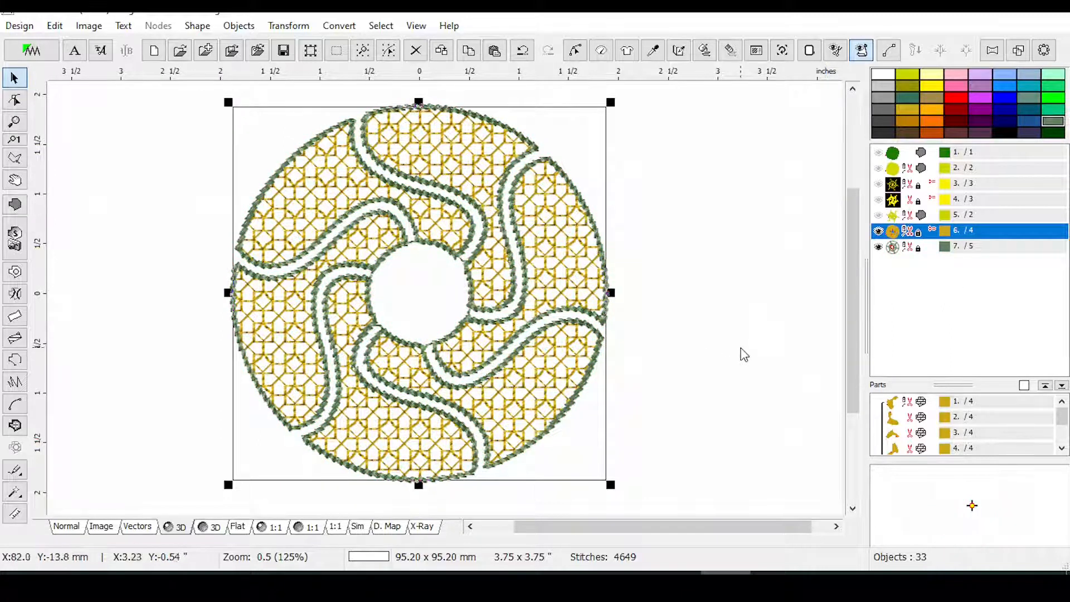
click(129, 368)
scroll(385, 233, up, 1)
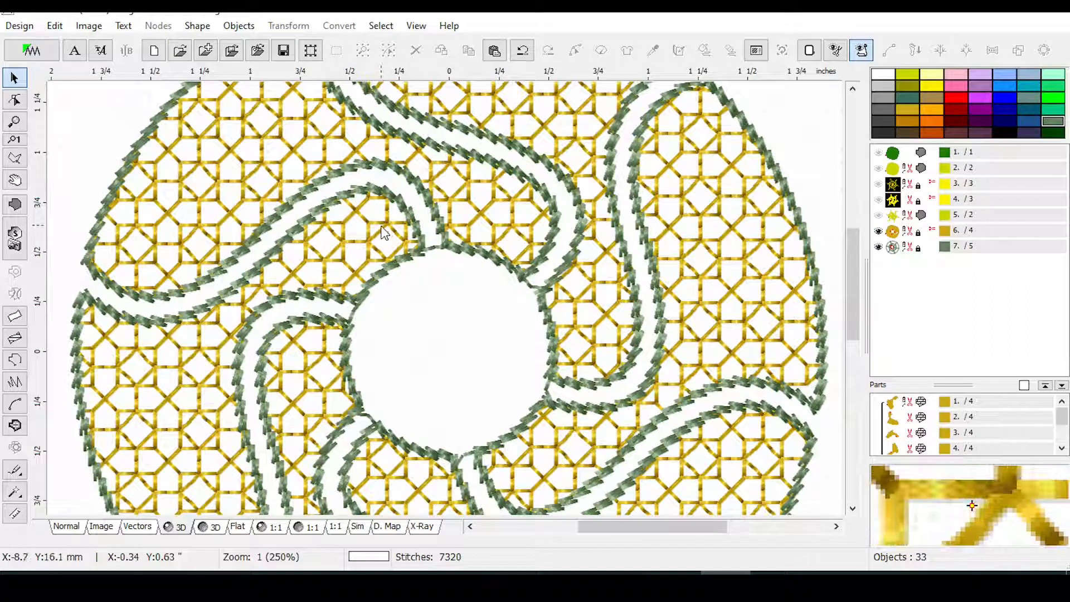
scroll(467, 326, up, 1)
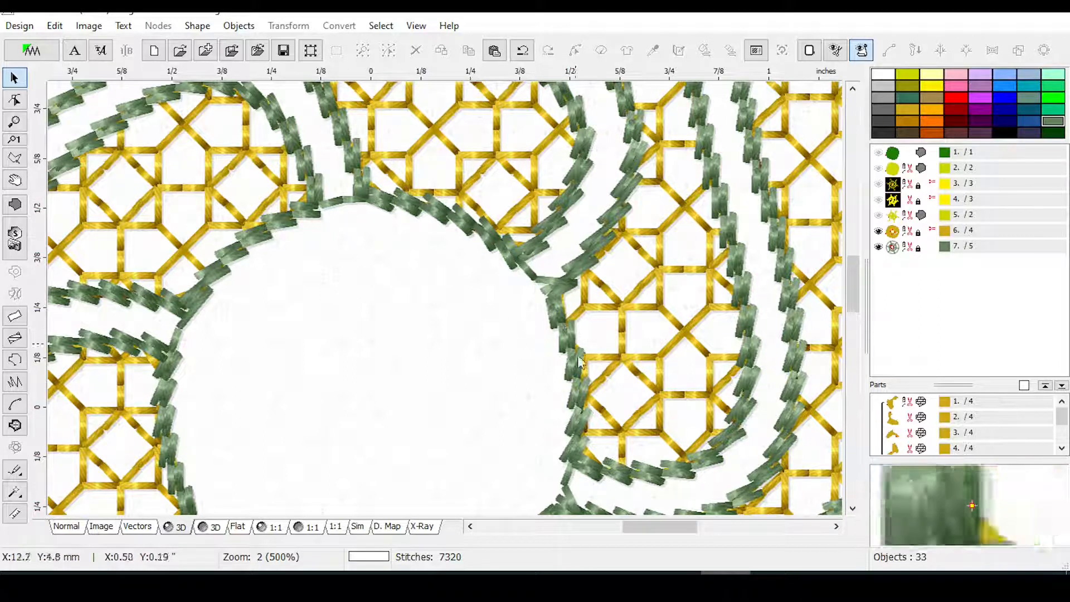
drag(856, 284, 854, 295)
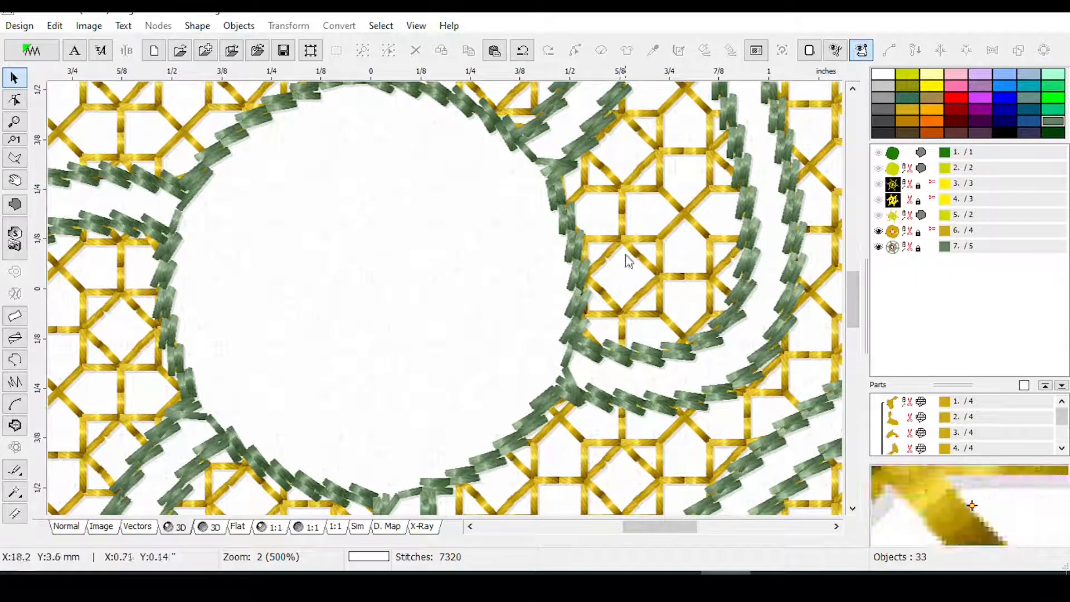
mouse_move(853, 299)
mouse_down()
mouse_move(854, 272)
mouse_move(855, 282)
mouse_up()
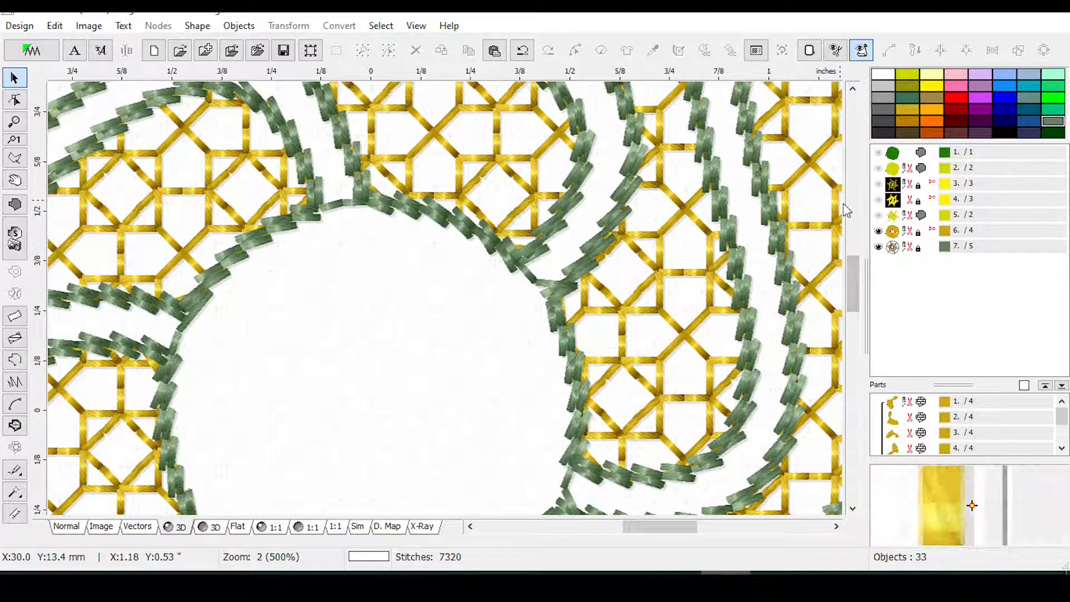
Ungroup the grey-green outline group and convert its connections to outlines.
click(907, 250)
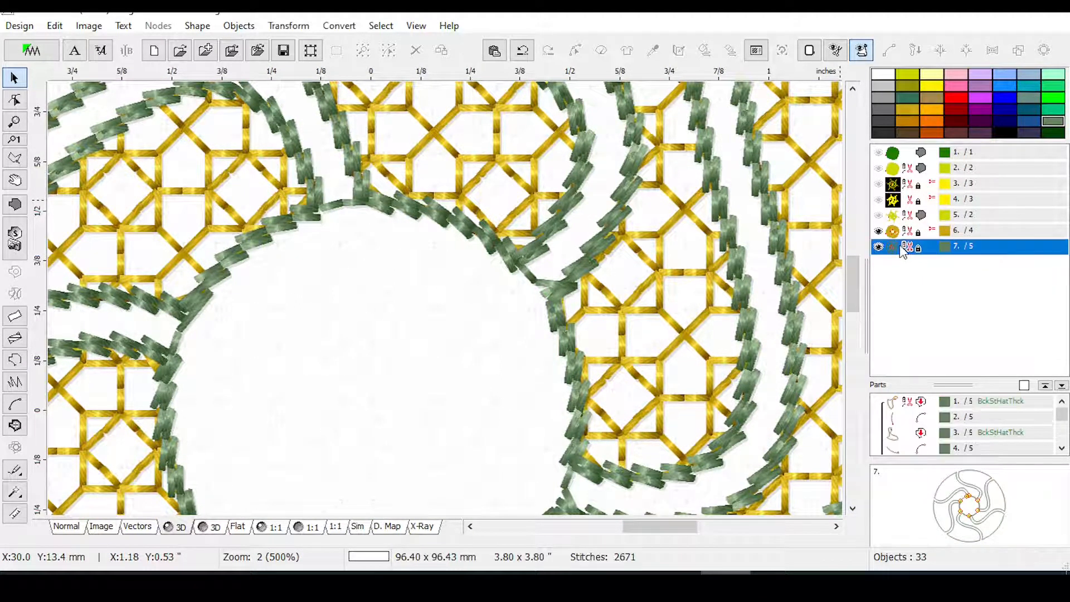
right_click(908, 248)
click(928, 266)
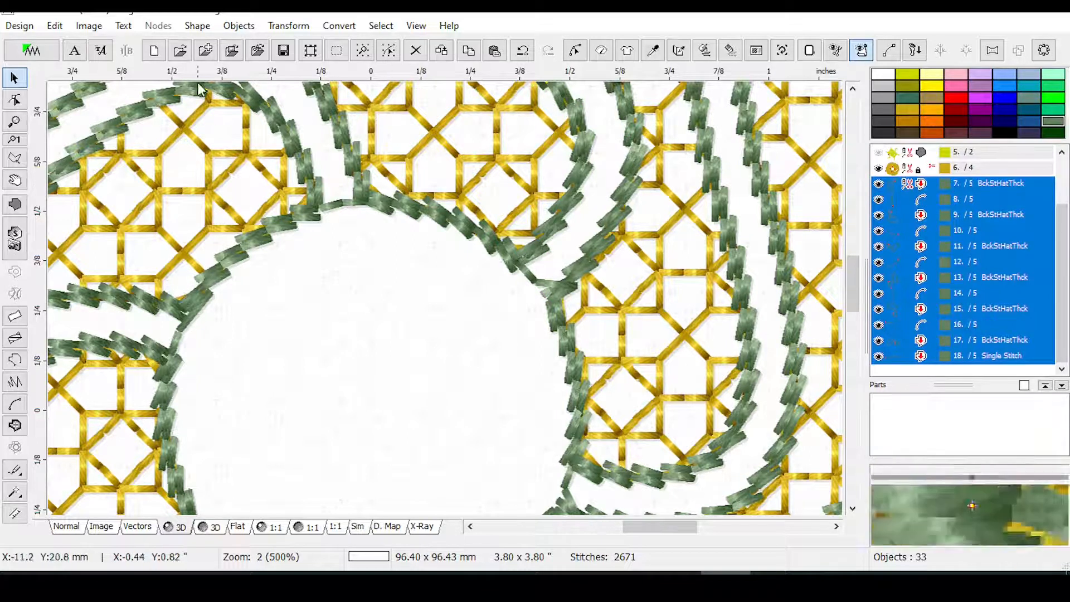
click(289, 29)
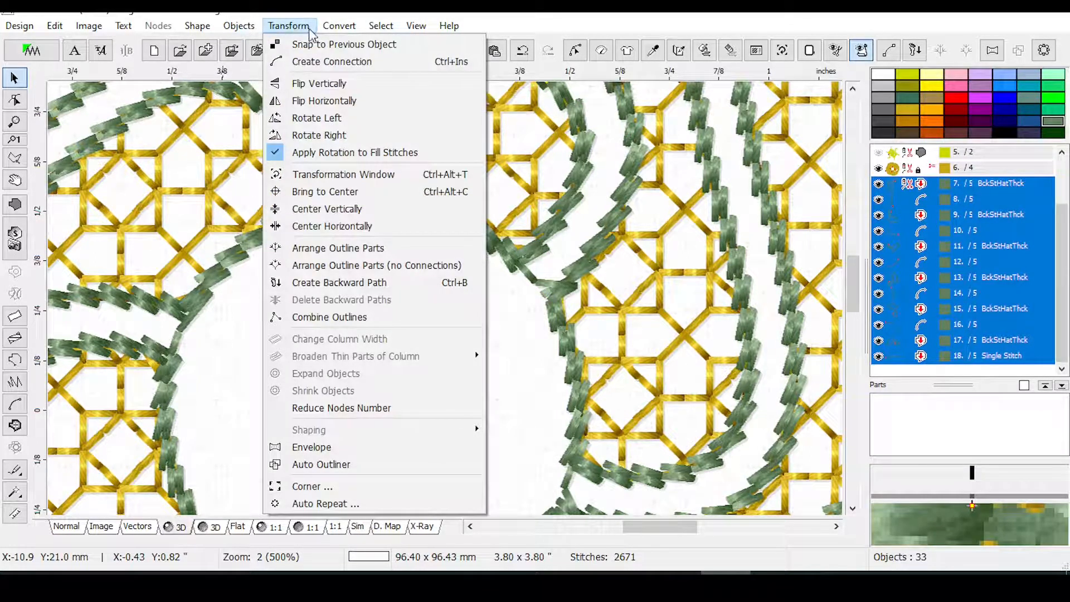
mouse_move(331, 33)
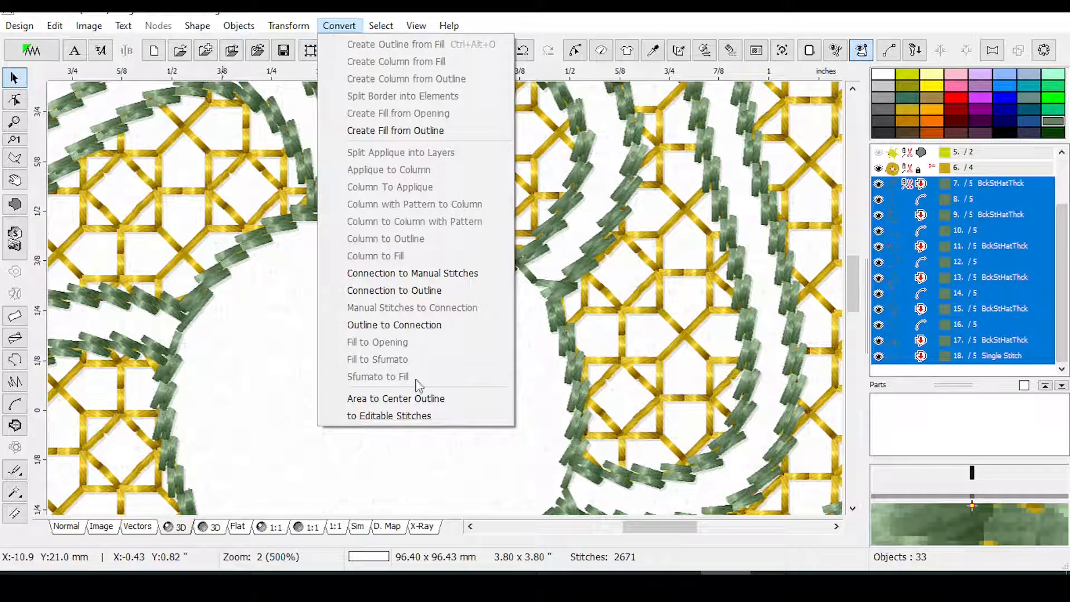
click(393, 290)
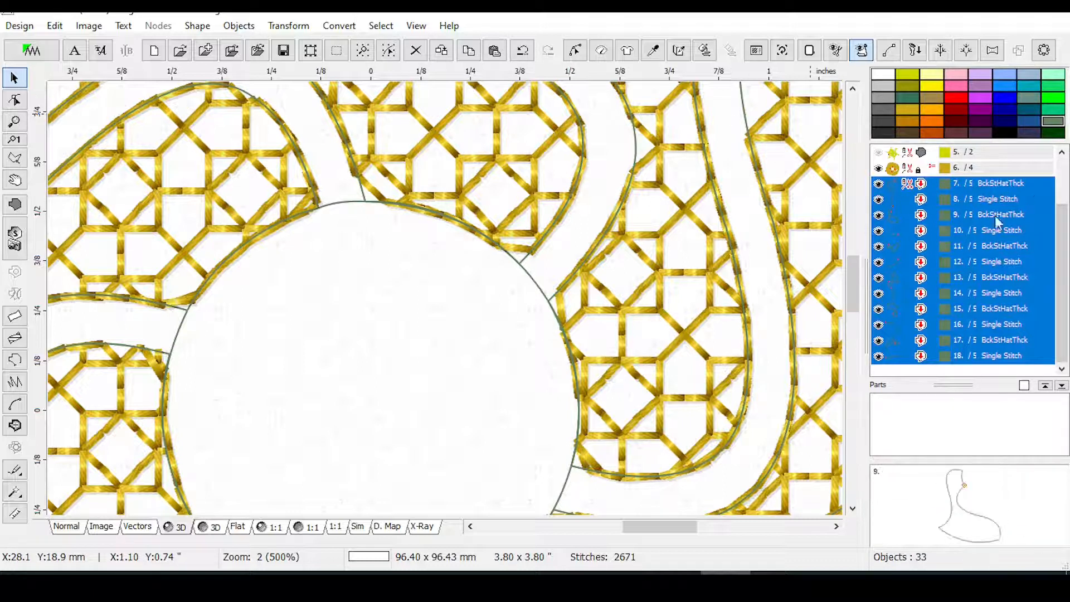
Set identical BckStHatThck parameters on Single Stitch outlines 8, 10, 12, 14, 16 and 18, and generate their stitches.
click(981, 205)
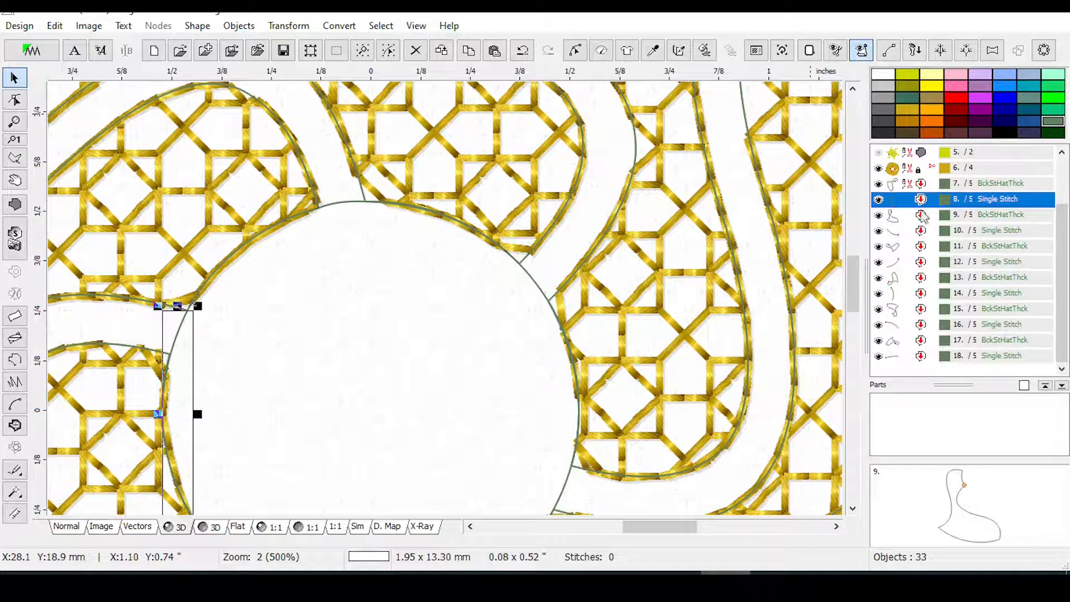
ctrl+click(983, 230)
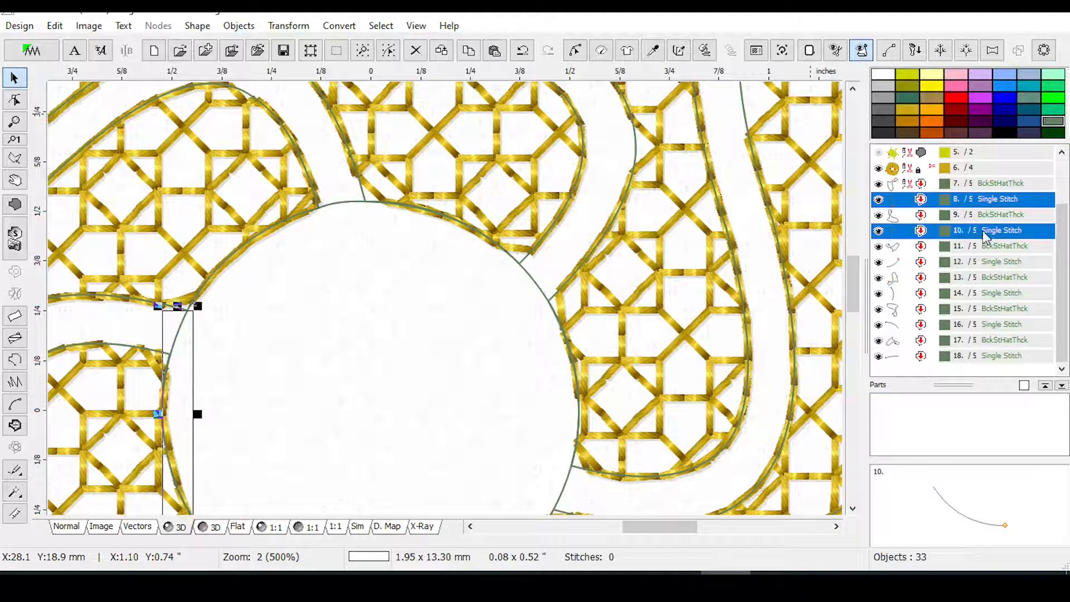
ctrl+click(983, 262)
ctrl+click(983, 293)
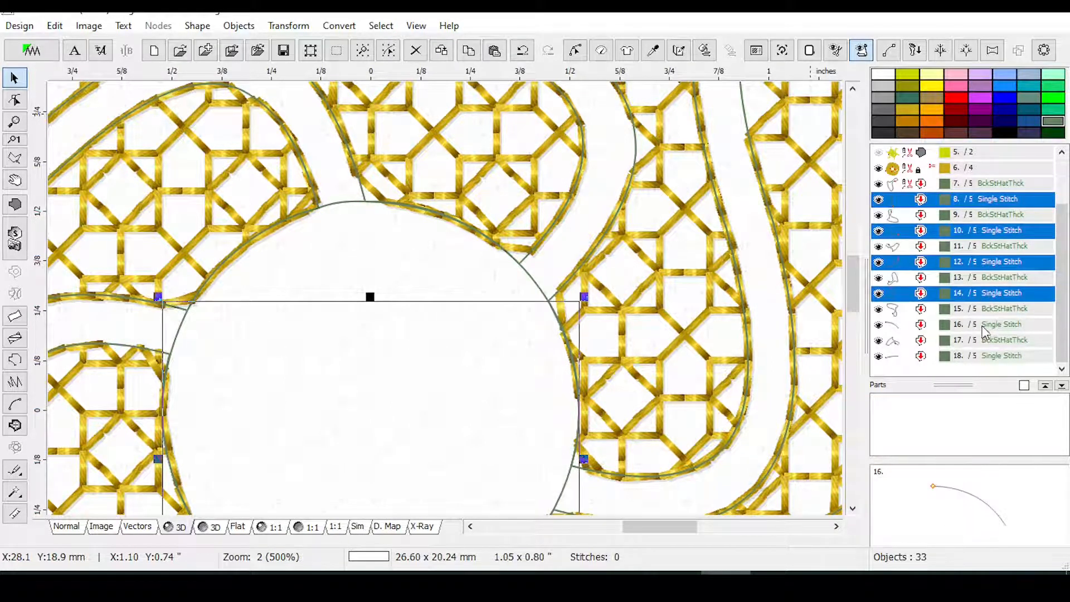
ctrl+click(982, 325)
ctrl+click(981, 356)
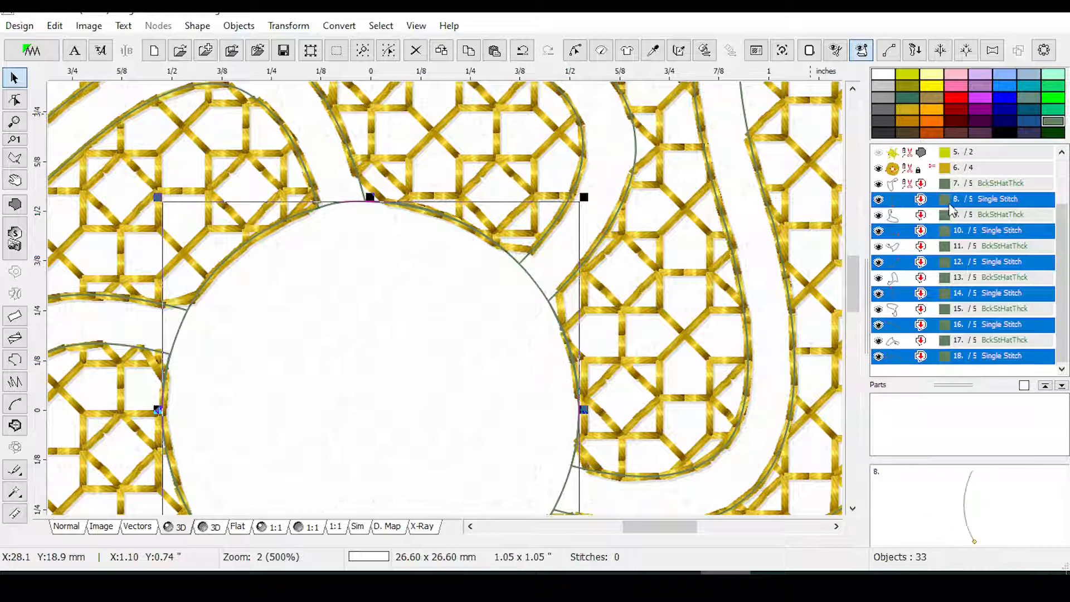
right_click(980, 205)
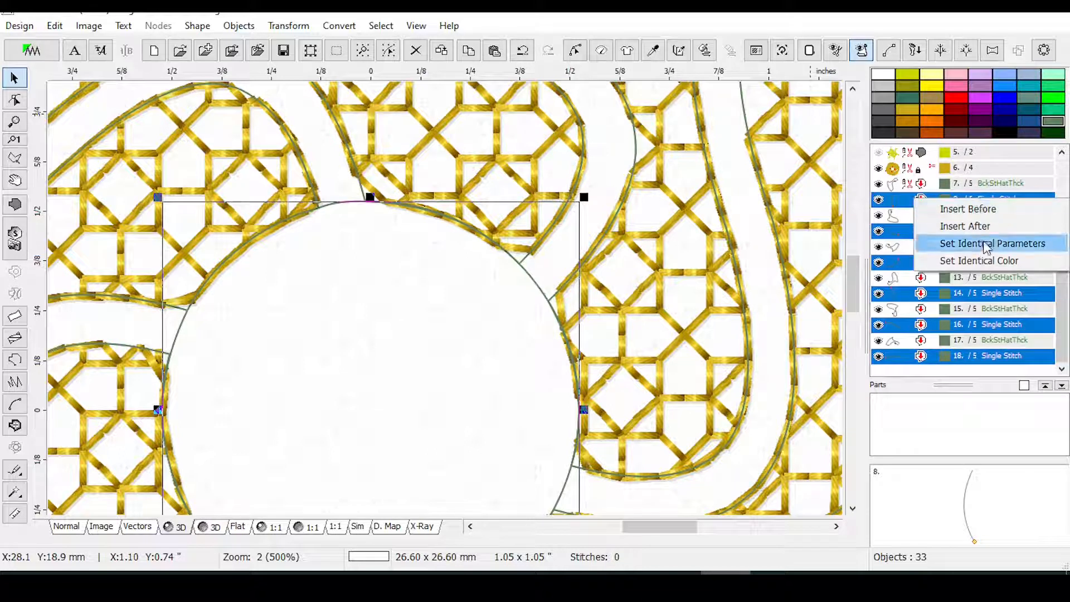
click(984, 249)
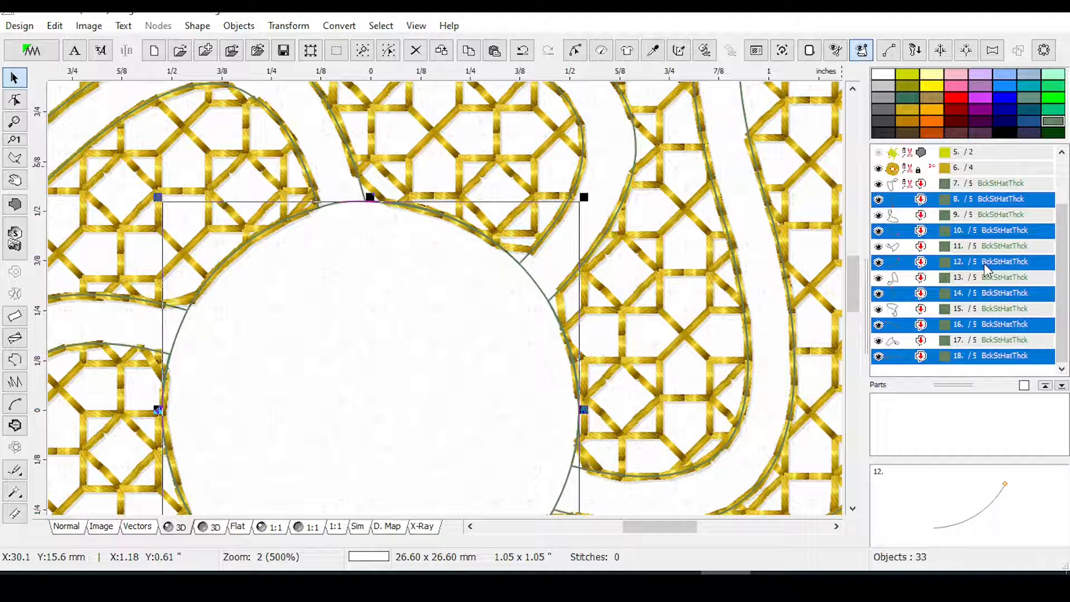
click(704, 52)
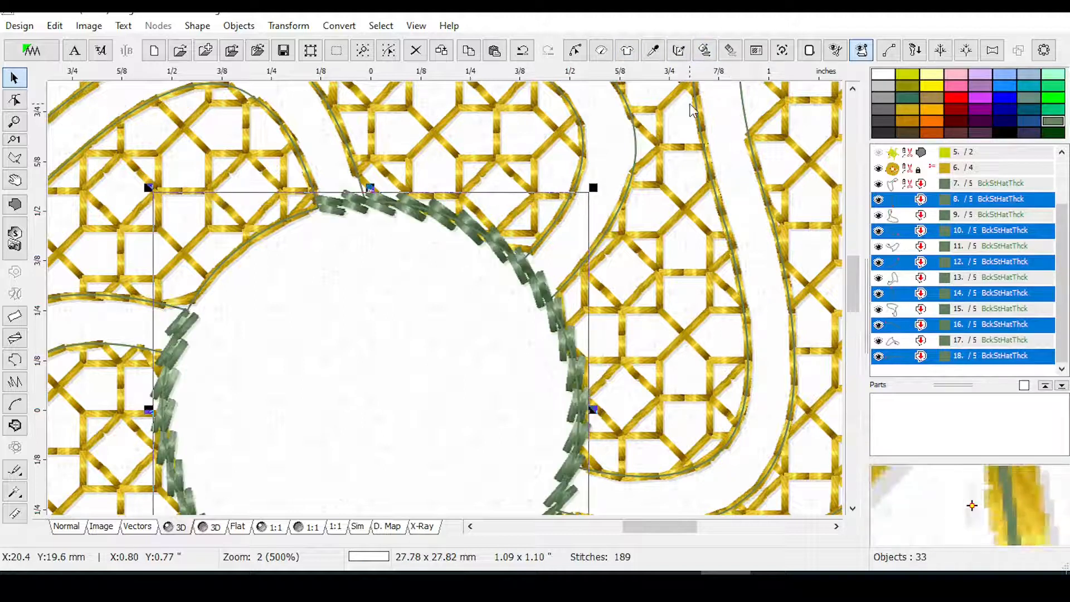
Regenerate the stitches of outlines 7 to 18 and review the complete ring.
drag(924, 185, 959, 383)
click(704, 50)
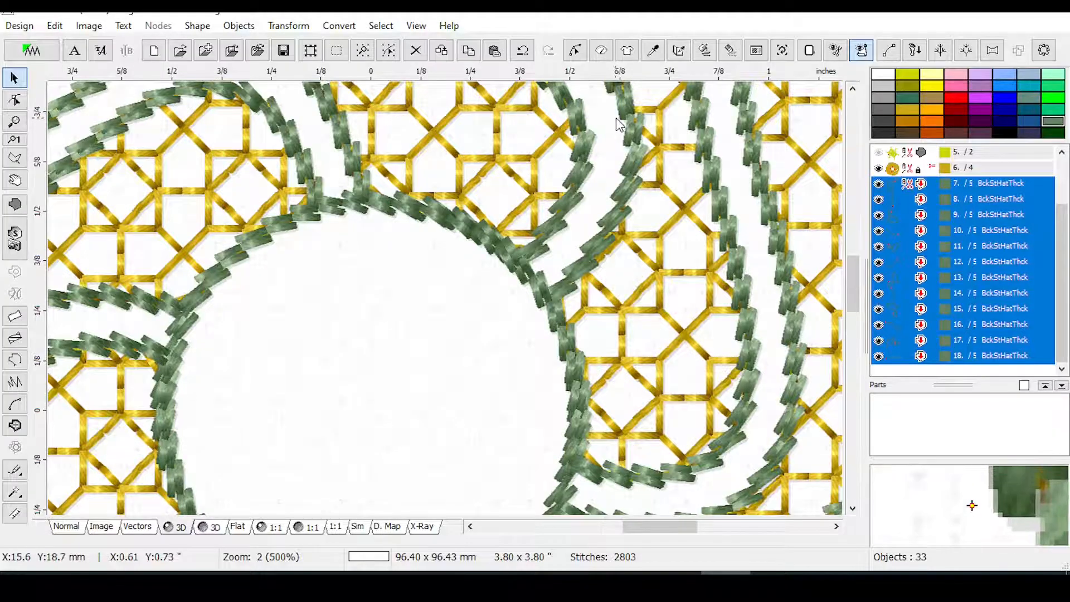
scroll(607, 112, down, 1)
scroll(607, 112, down, 1)
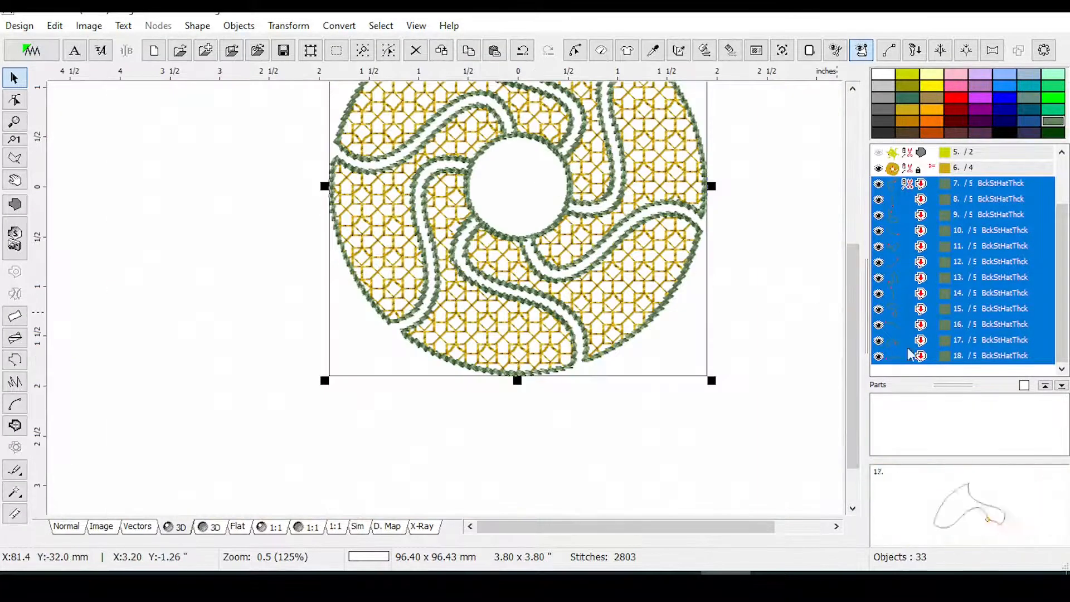
drag(848, 390, 835, 326)
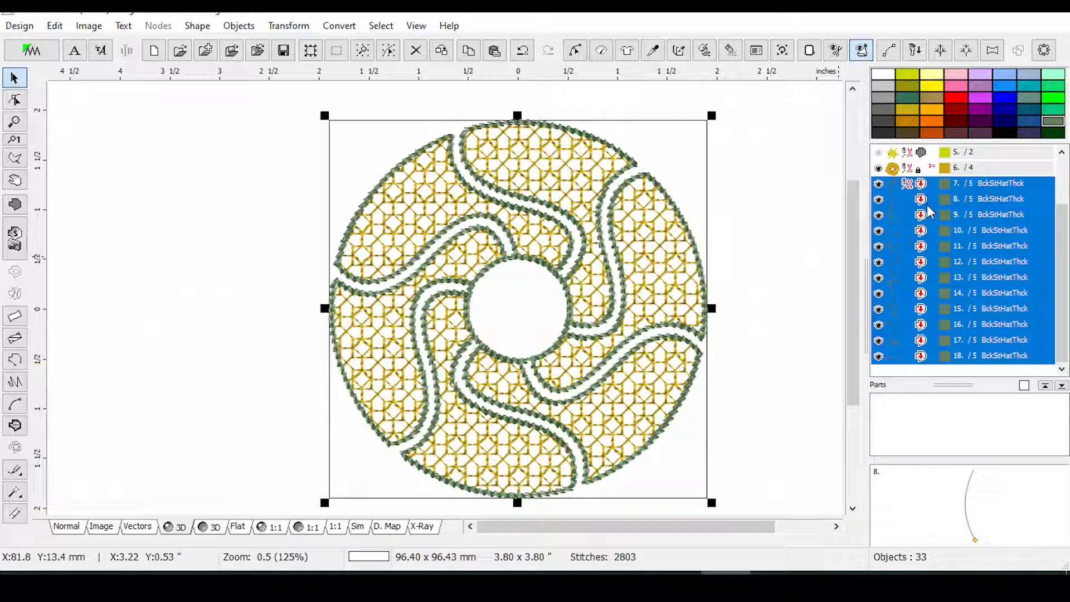
click(337, 27)
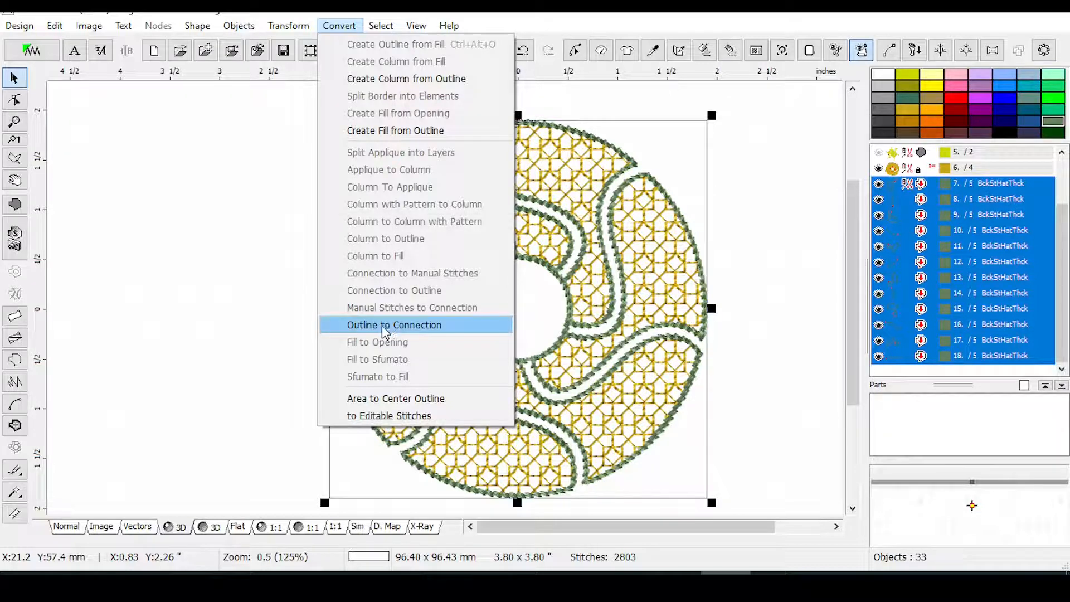
click(818, 127)
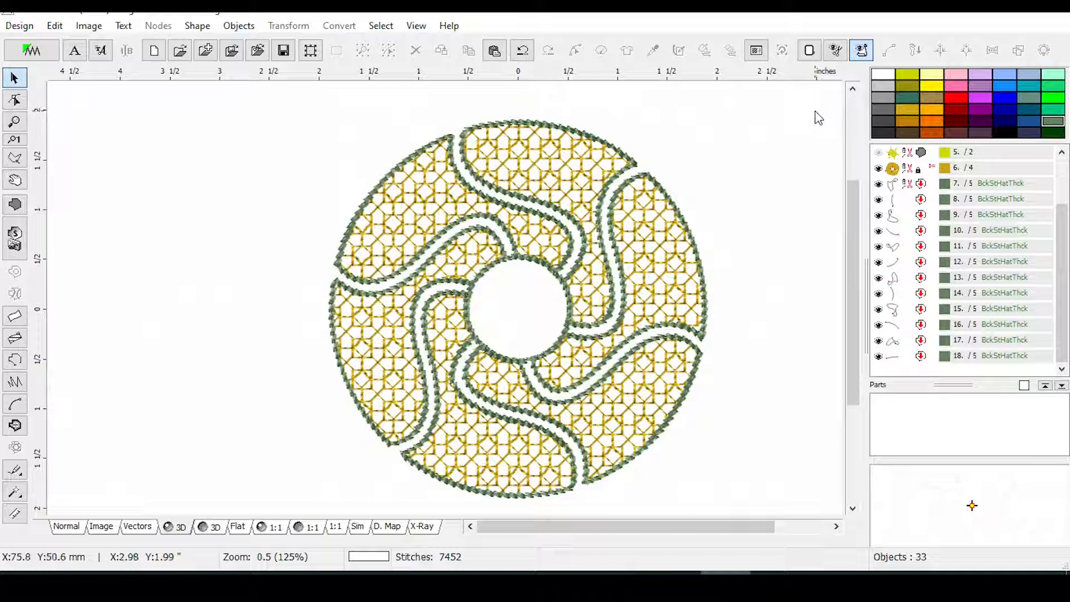
Group the hidden objects 1 to 5 into a single object.
mouse_move(955, 189)
drag(1062, 217, 1060, 167)
click(904, 227)
click(902, 213)
shift+click(897, 151)
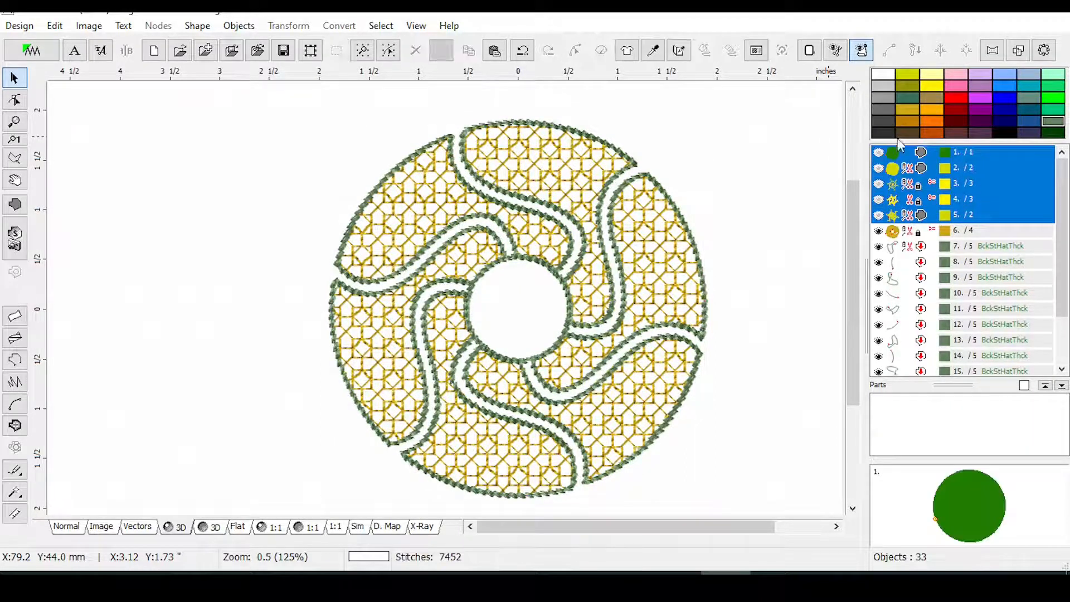
right_click(894, 177)
click(898, 246)
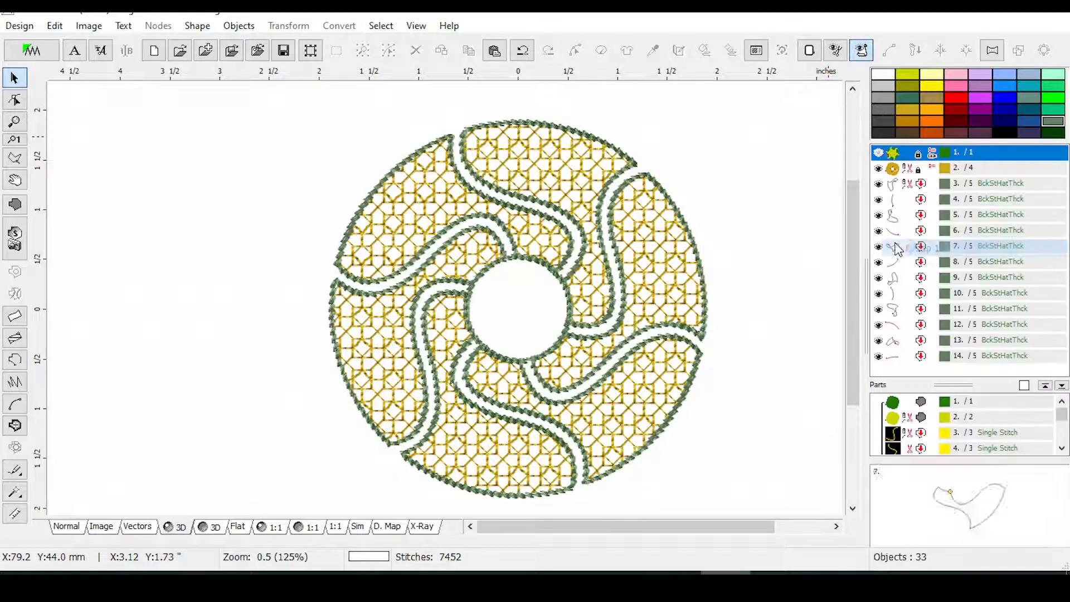
Select the fill group and all the outlines, and simulate the stitching at speed 1000.
drag(904, 171, 921, 427)
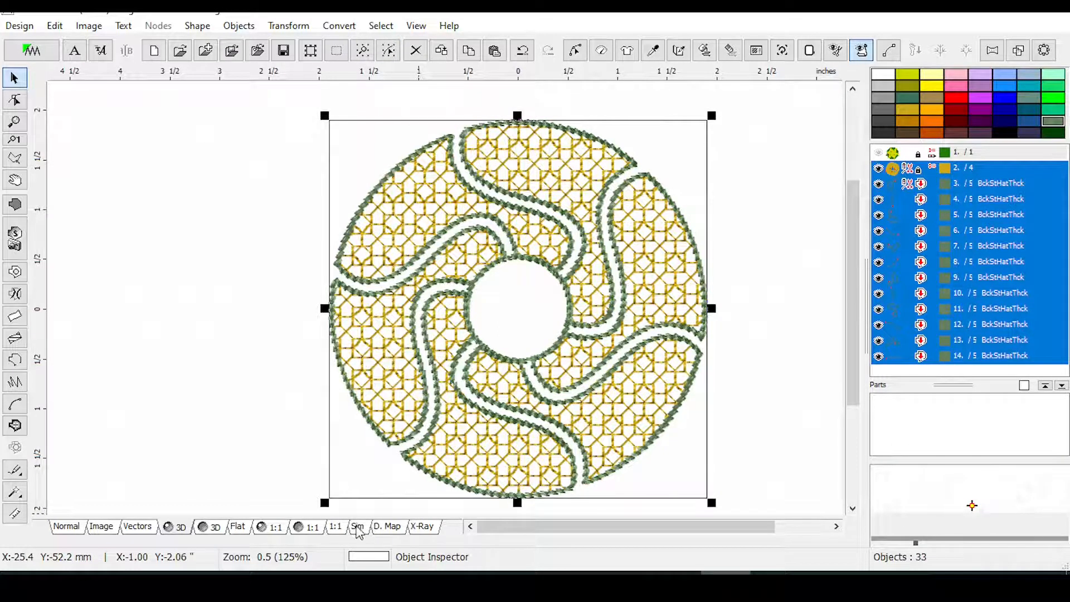
click(356, 526)
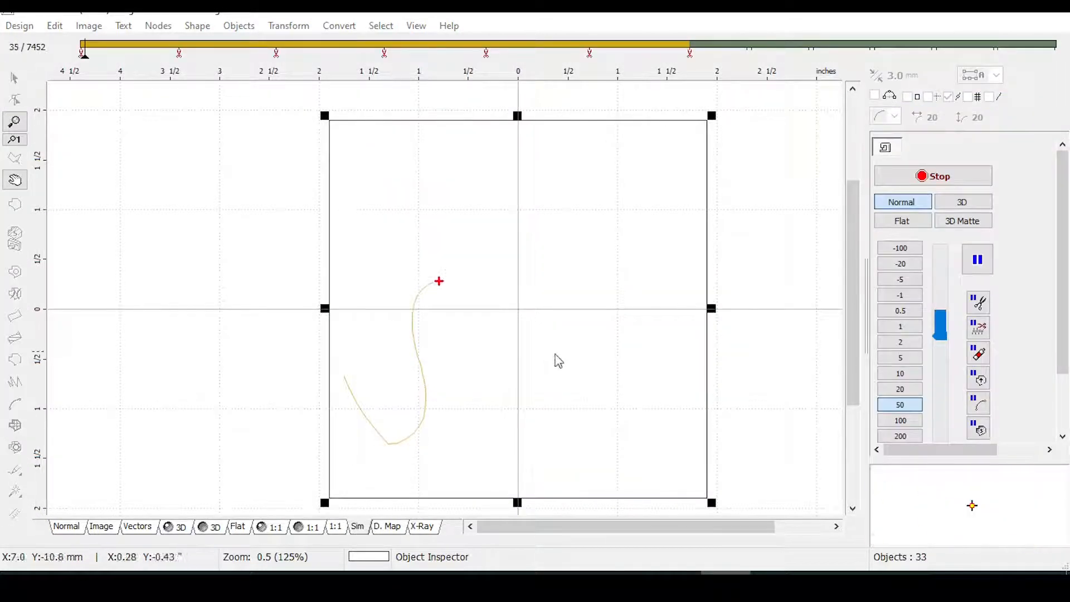
drag(947, 329, 947, 377)
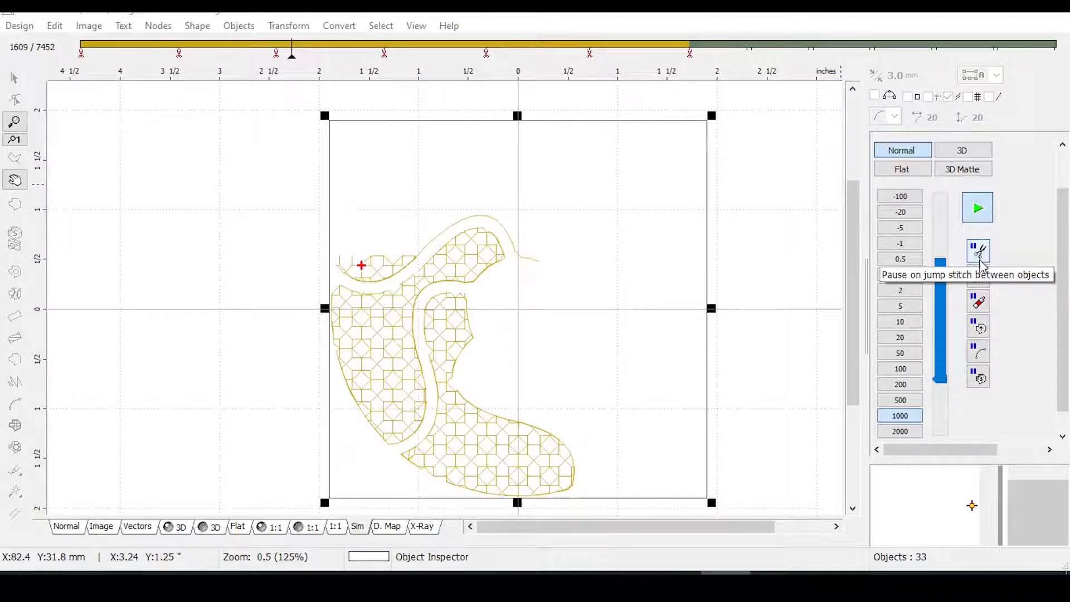
Enable the simulation's pauses on jump stitches, set its speed to 500 and rewind to the first stitch.
click(979, 279)
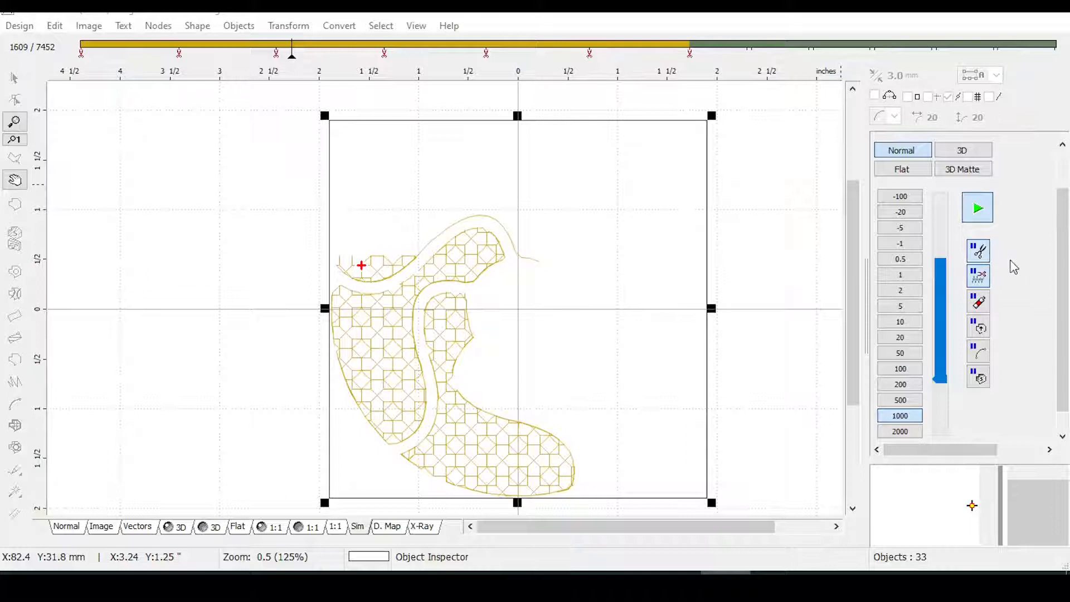
drag(941, 381, 940, 282)
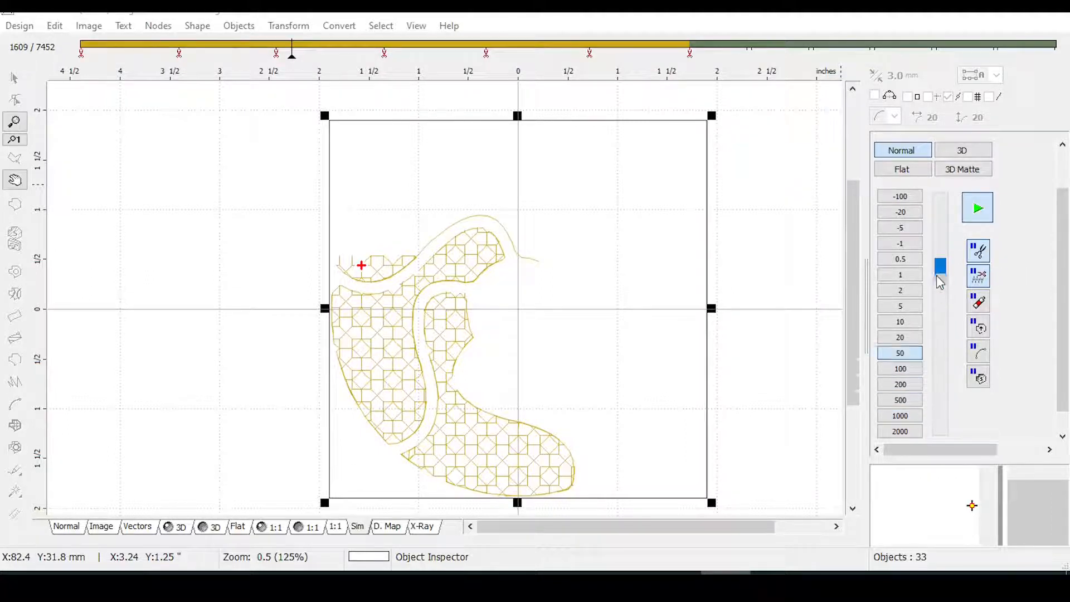
click(899, 400)
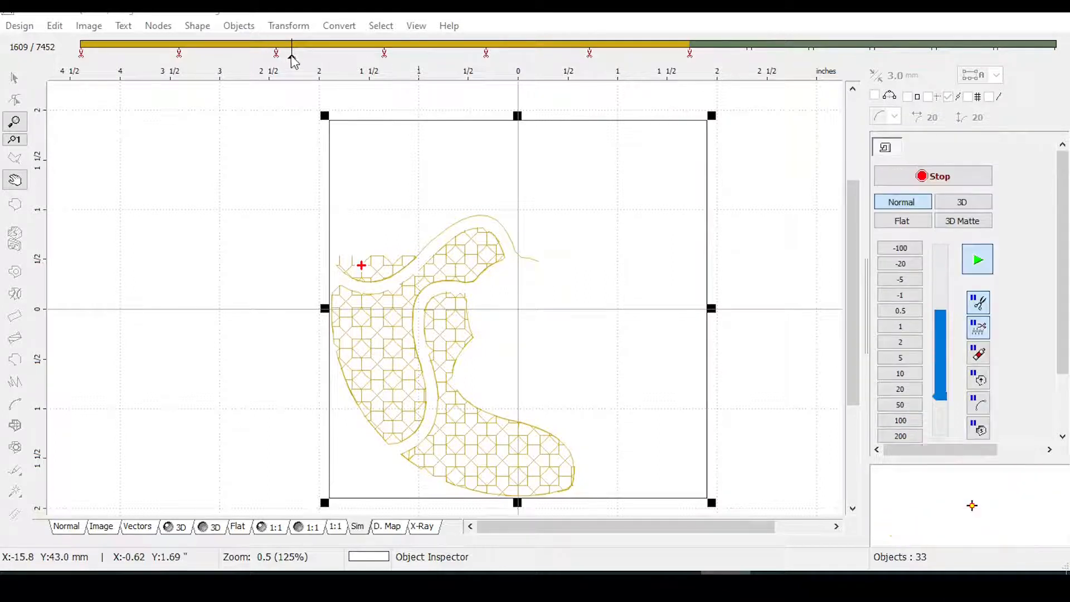
drag(293, 61, 73, 60)
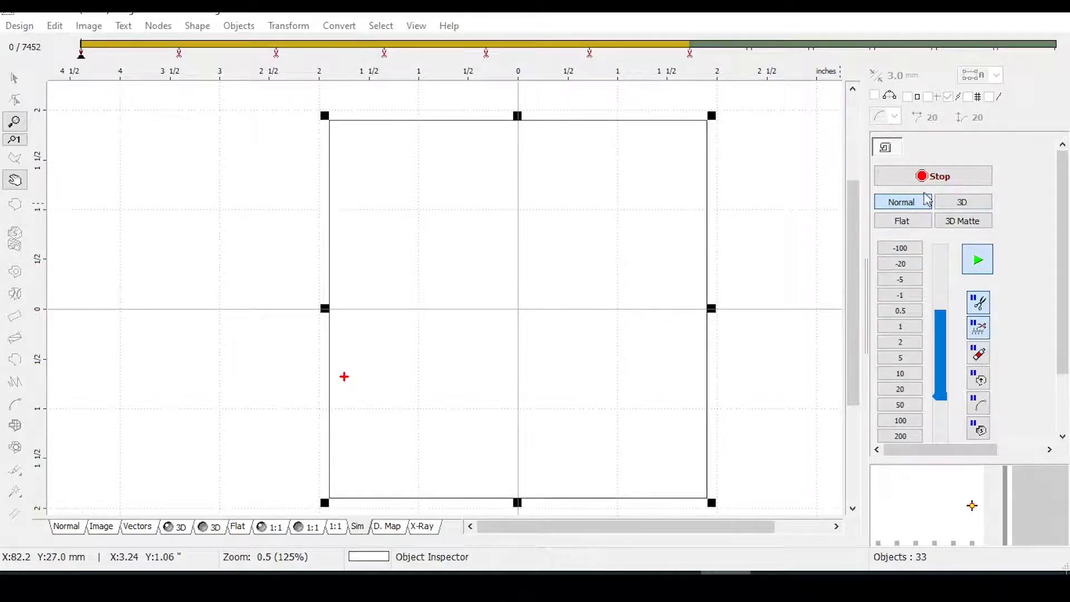
Replay the stitch simulation of the selected design at speed 1000 to check the first motif segment's stitching, and stop it.
click(936, 177)
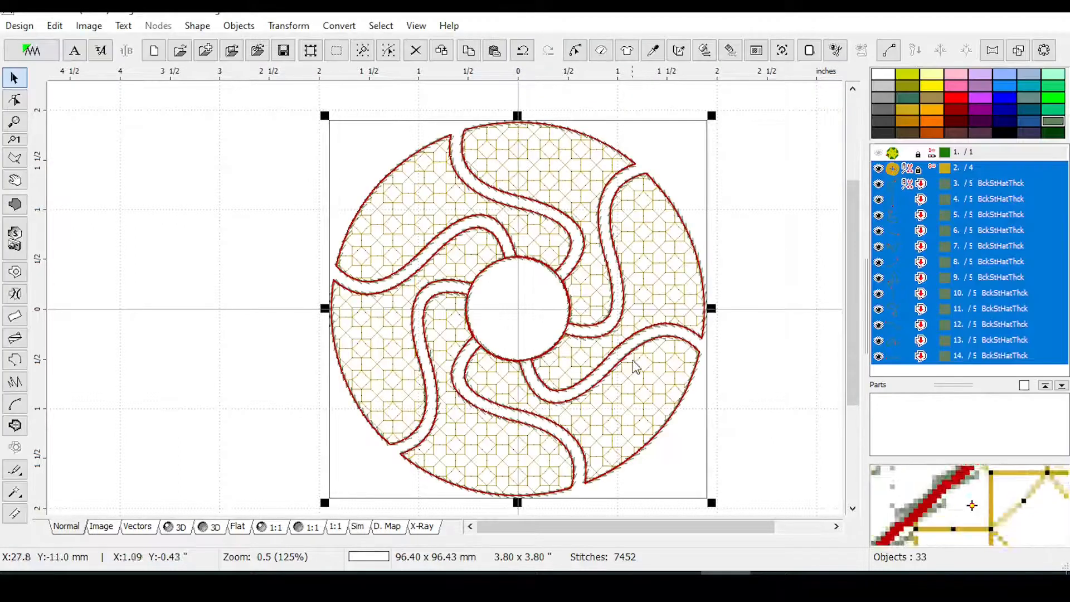
click(358, 528)
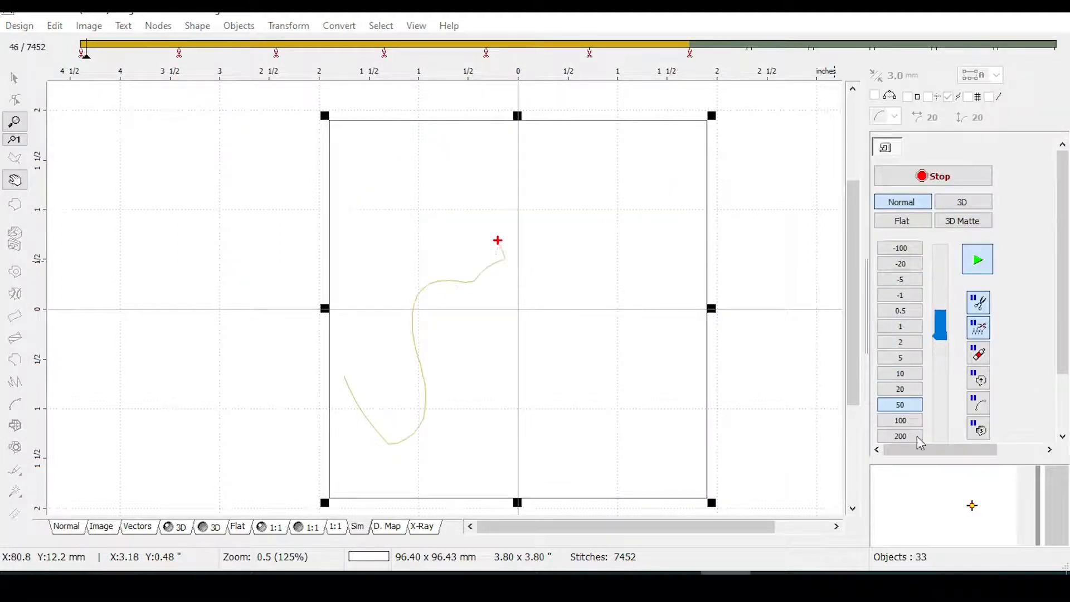
drag(939, 327, 905, 446)
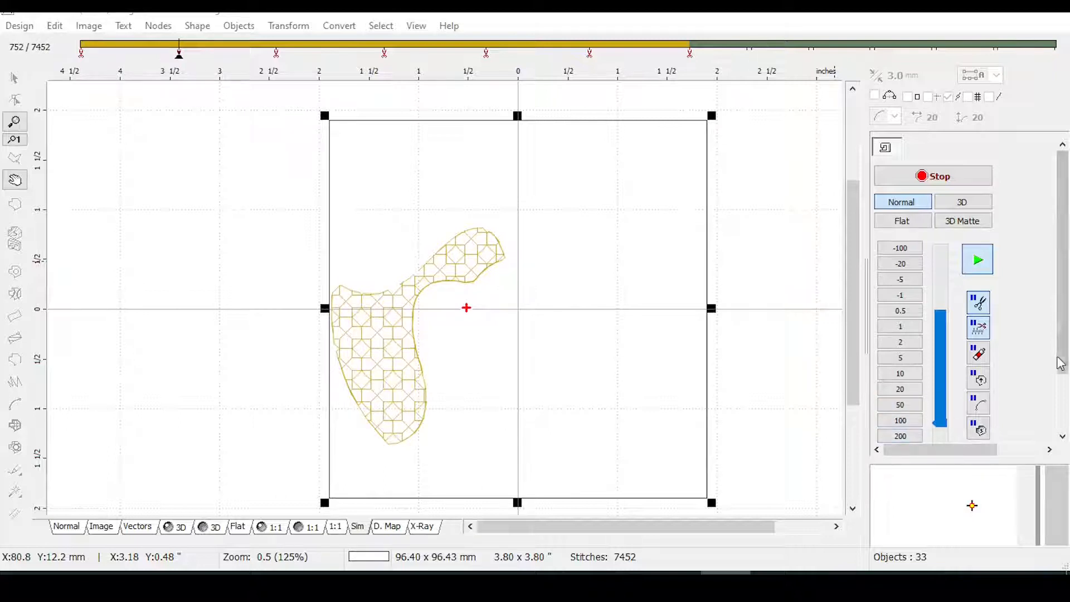
click(1062, 406)
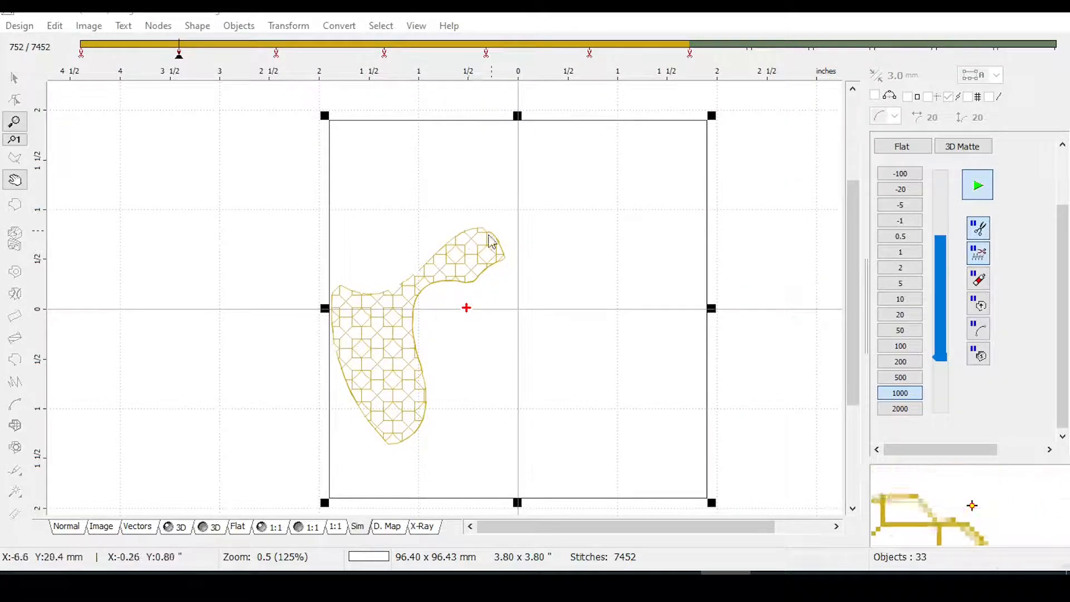
click(15, 26)
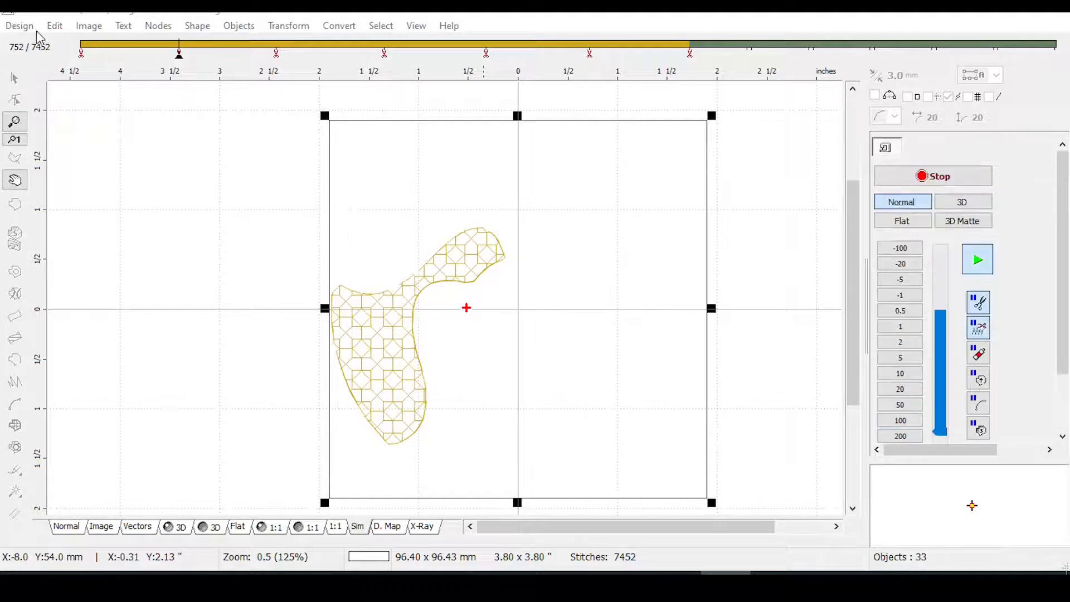
click(931, 177)
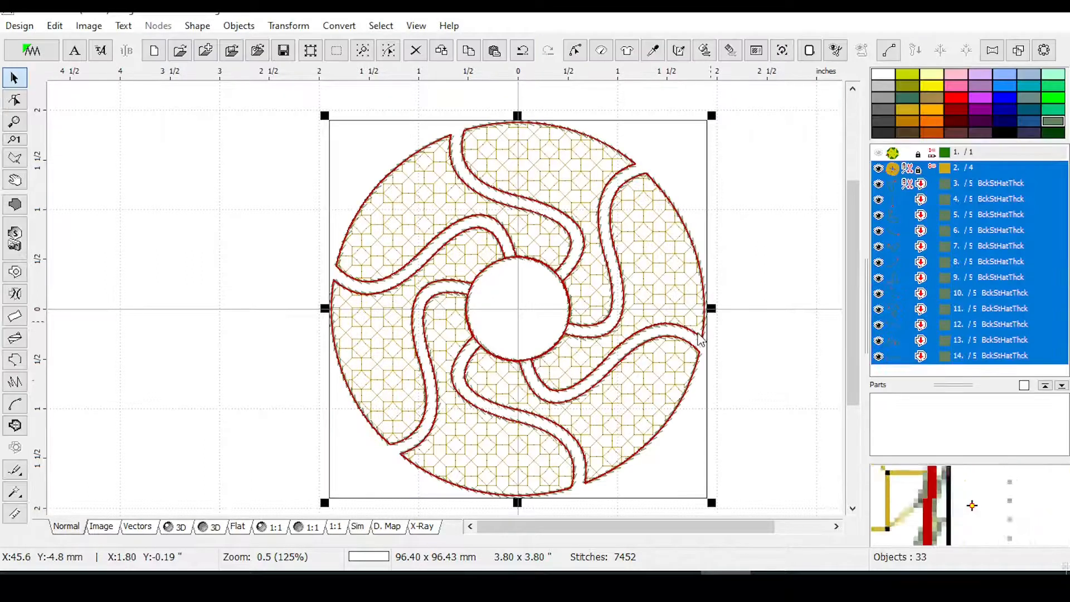
View the parameters of the grouped gold motif fill and leave the editor without changes.
click(903, 167)
right_click(902, 167)
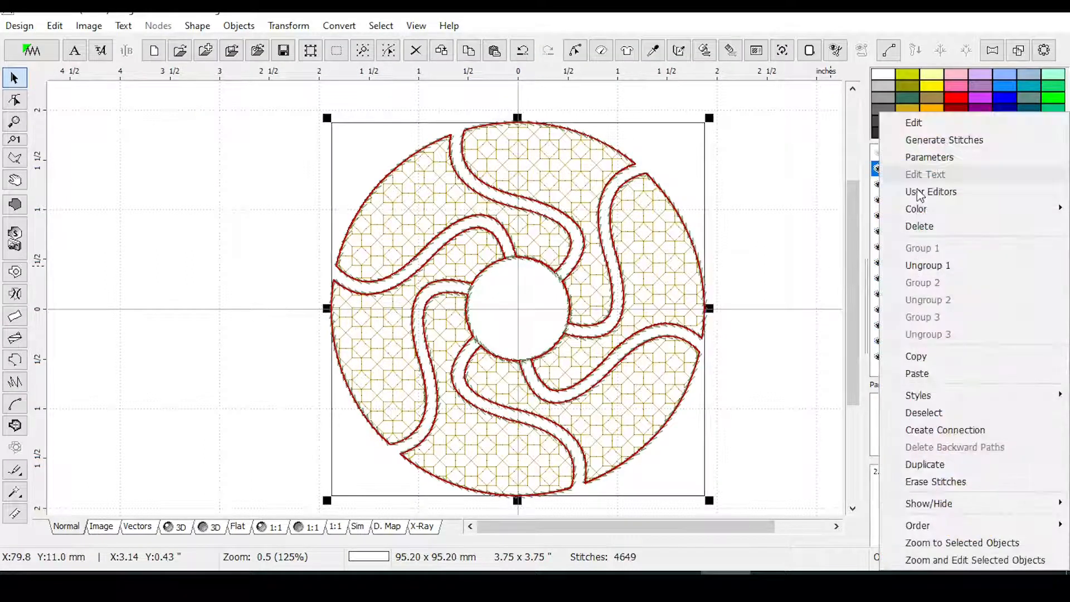
click(925, 157)
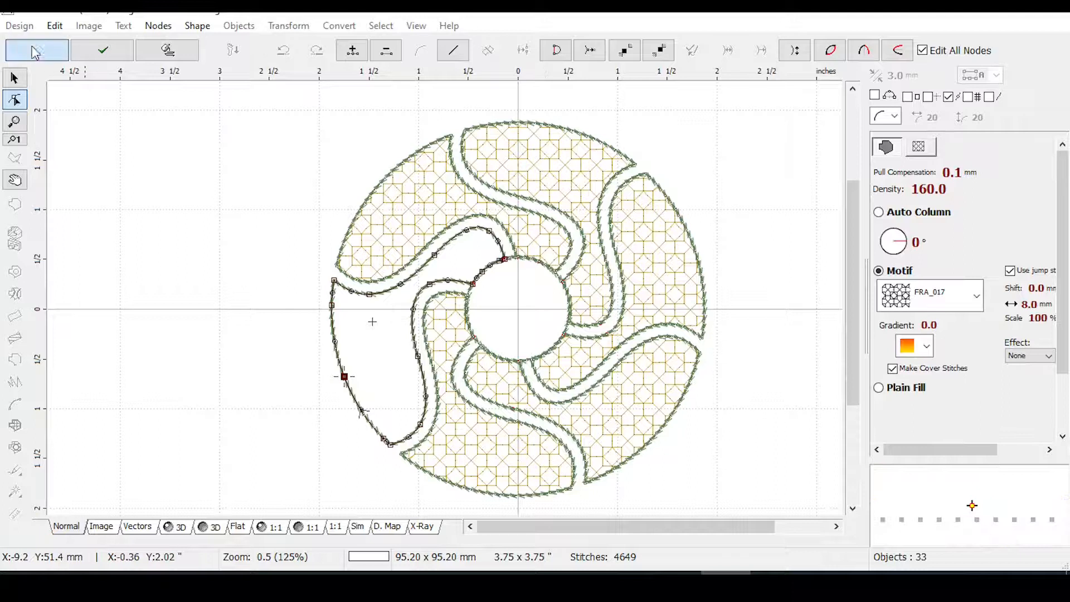
click(35, 52)
Ungroup the gold motif fill group into its separate segments.
click(907, 171)
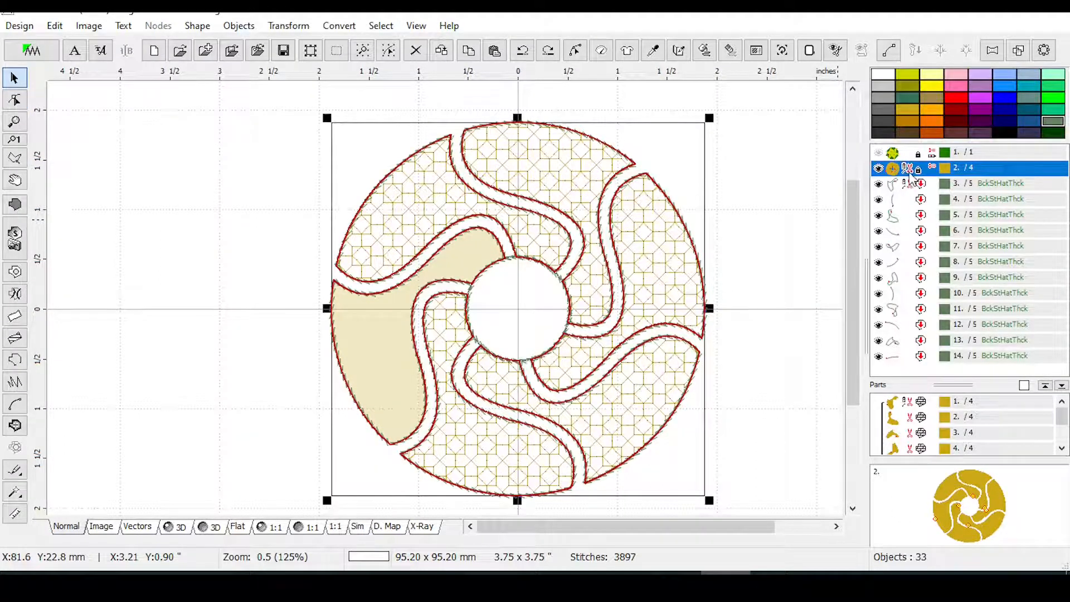
right_click(908, 174)
click(919, 266)
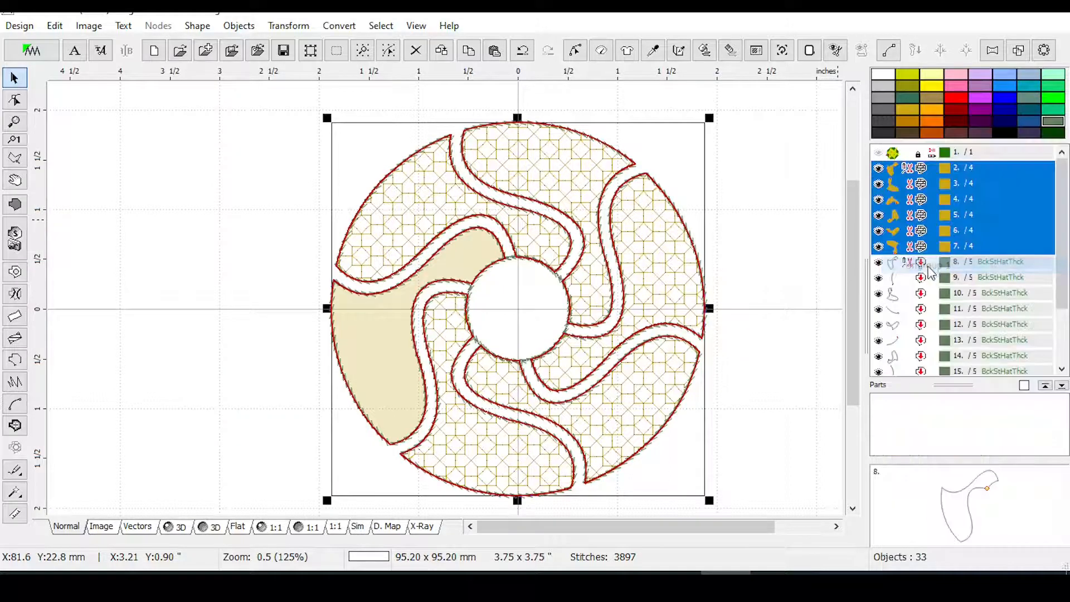
Inspect the nodes and edges of the first gold fill segment in node editing, and exit without changes.
click(921, 167)
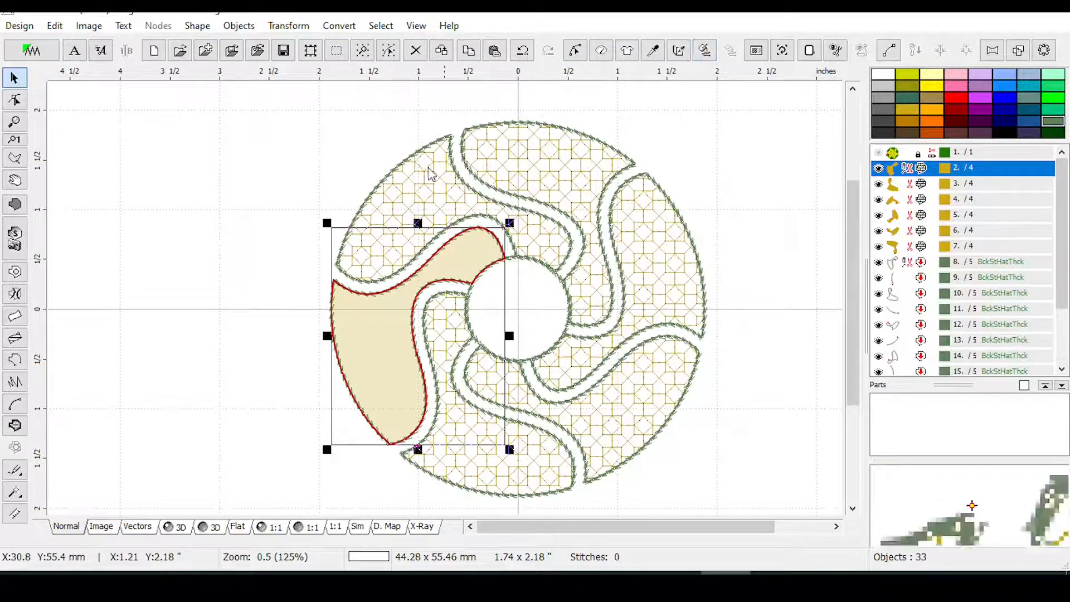
scroll(447, 245, up, 1)
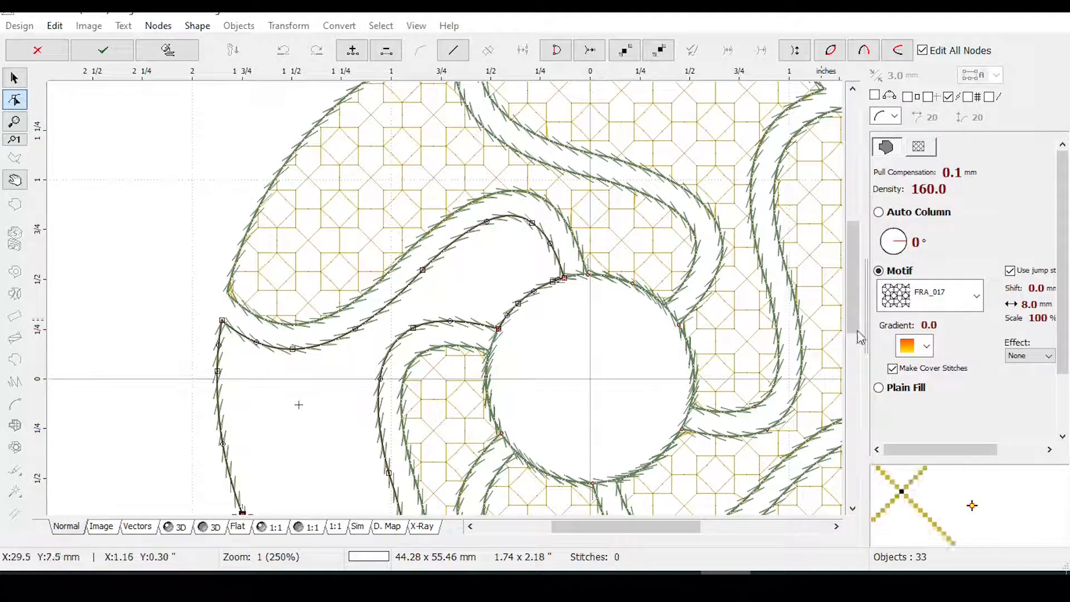
scroll(847, 350, down, 1)
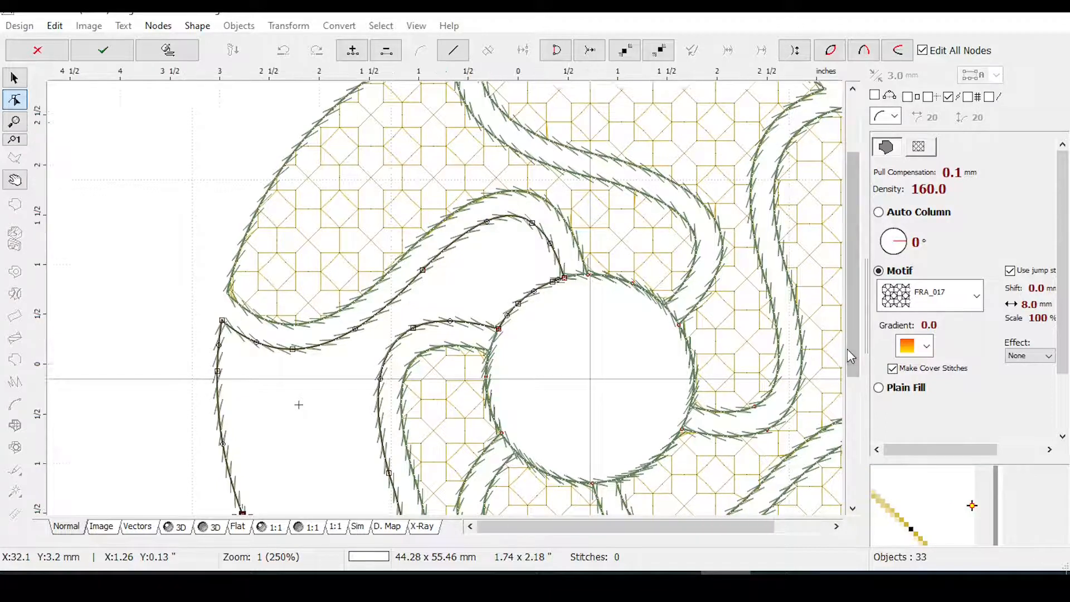
drag(851, 298, 853, 330)
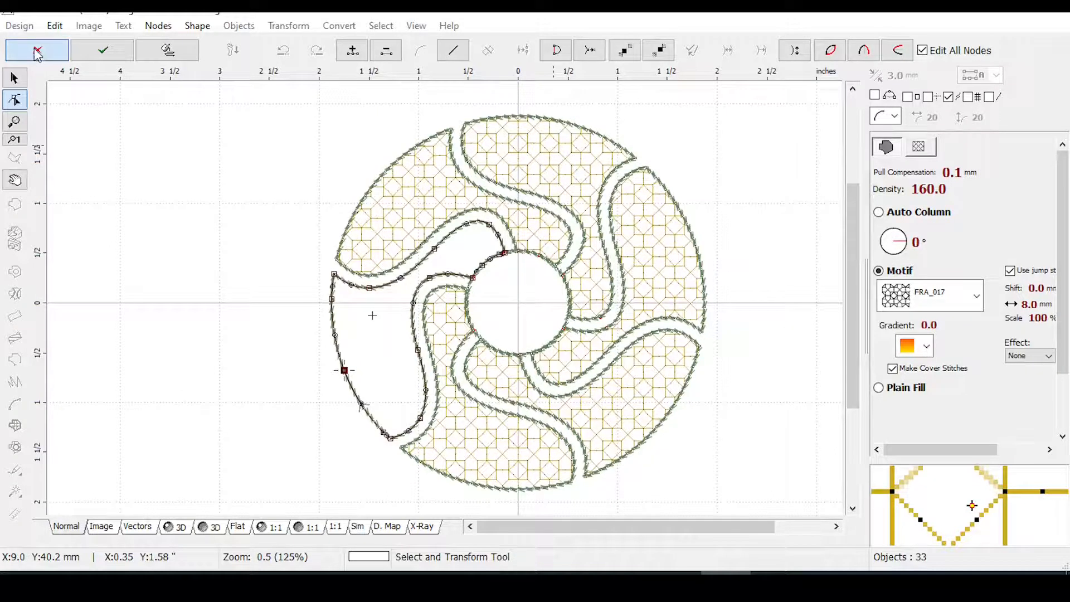
click(14, 77)
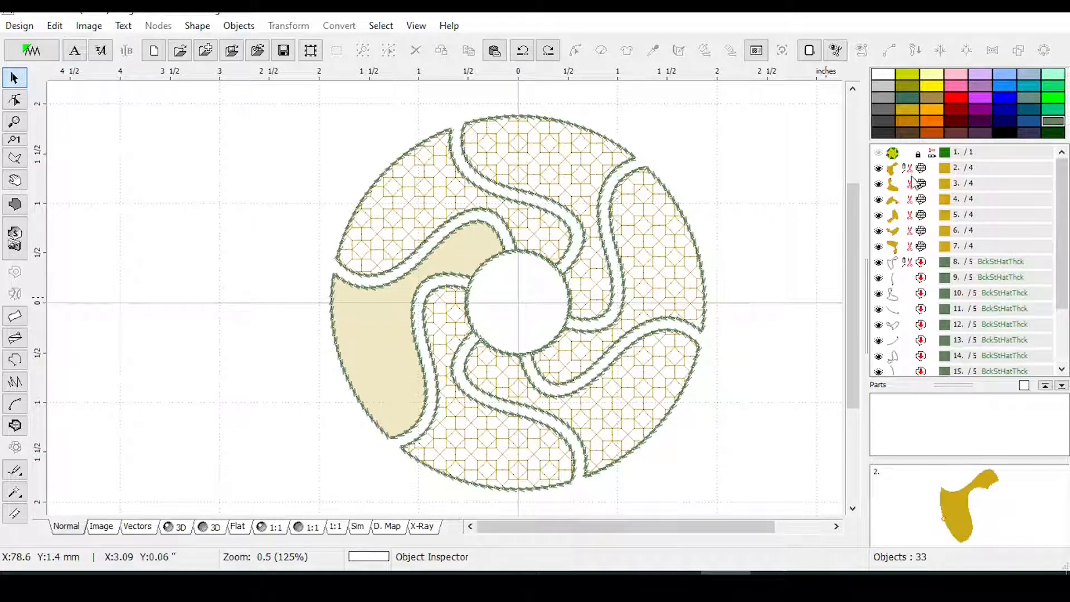
Try to create fills from all the green BckStHatThck outlines, and undo the conversion.
drag(919, 270, 946, 425)
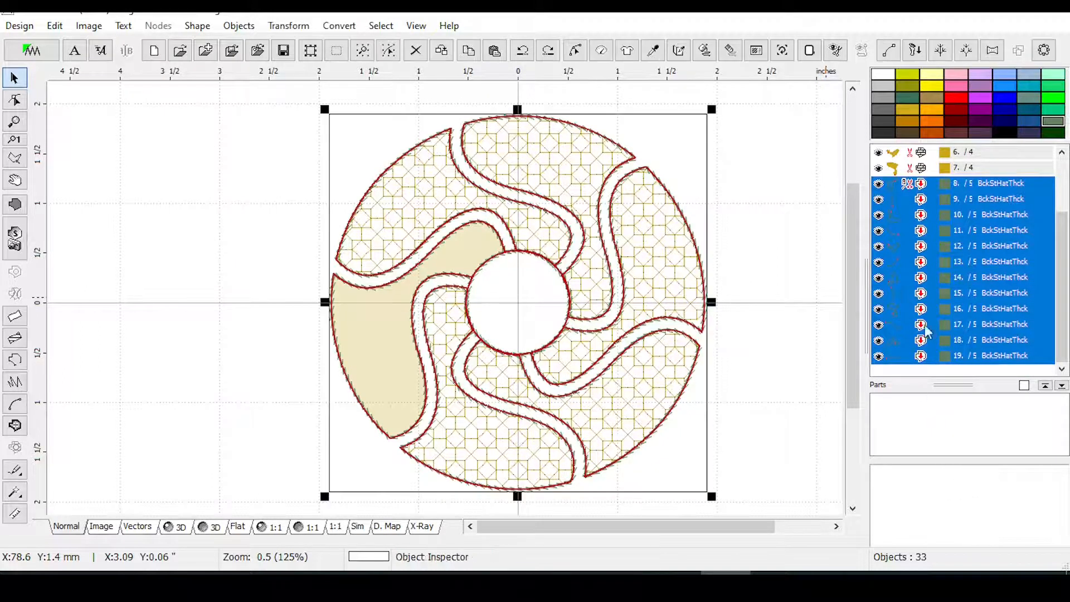
click(338, 25)
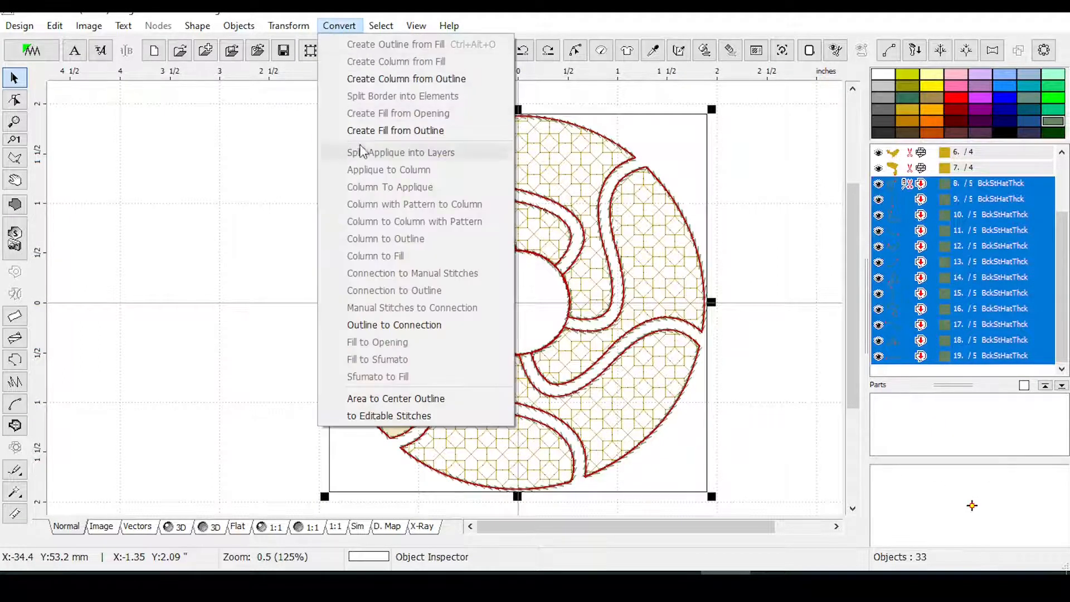
click(372, 132)
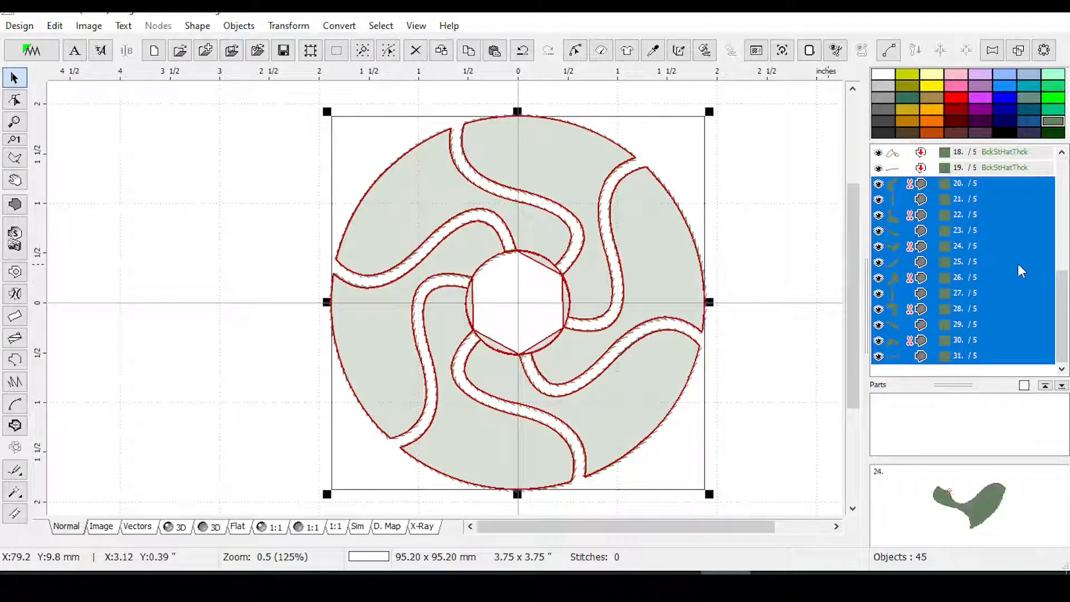
mouse_move(1063, 310)
mouse_down()
mouse_move(1053, 239)
mouse_move(1060, 301)
mouse_up()
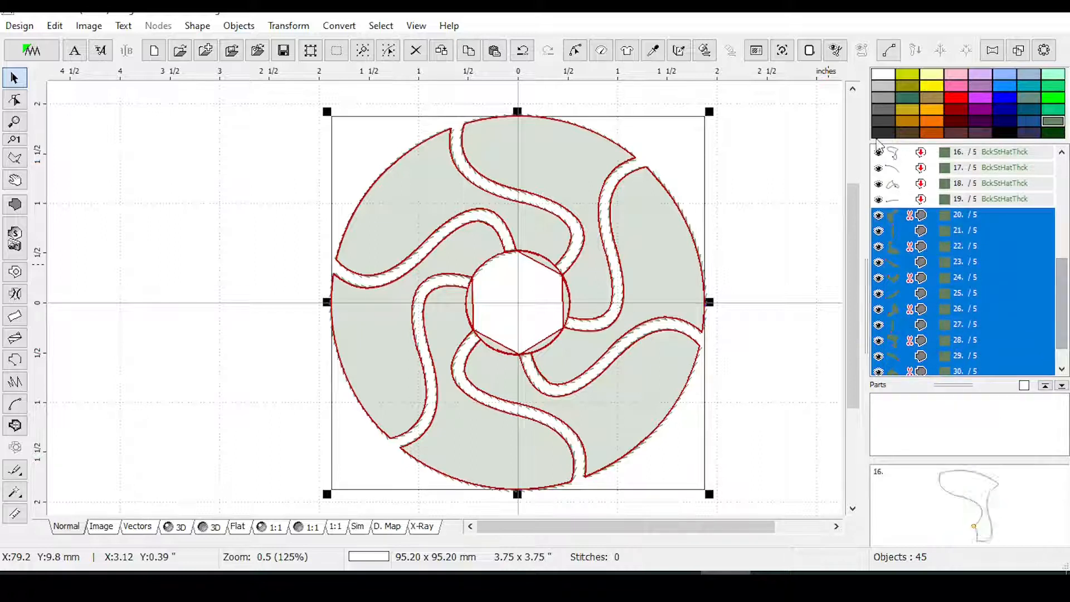
click(923, 233)
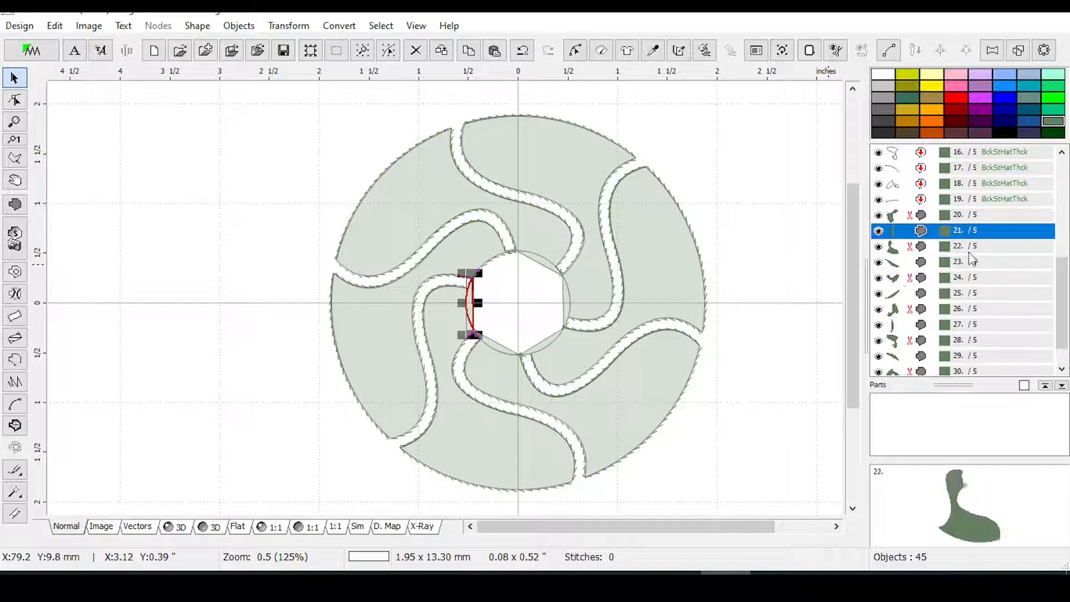
key(ctrl+z)
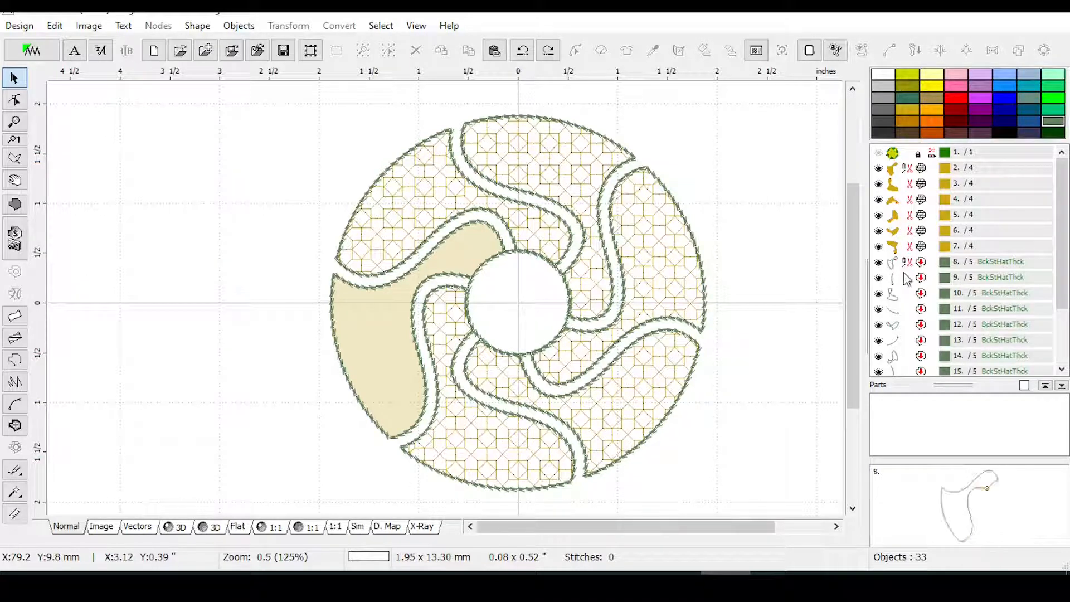
Create fills from the six swirl segment outlines only, excluding the short arcs around the central circle.
drag(1062, 244, 1067, 288)
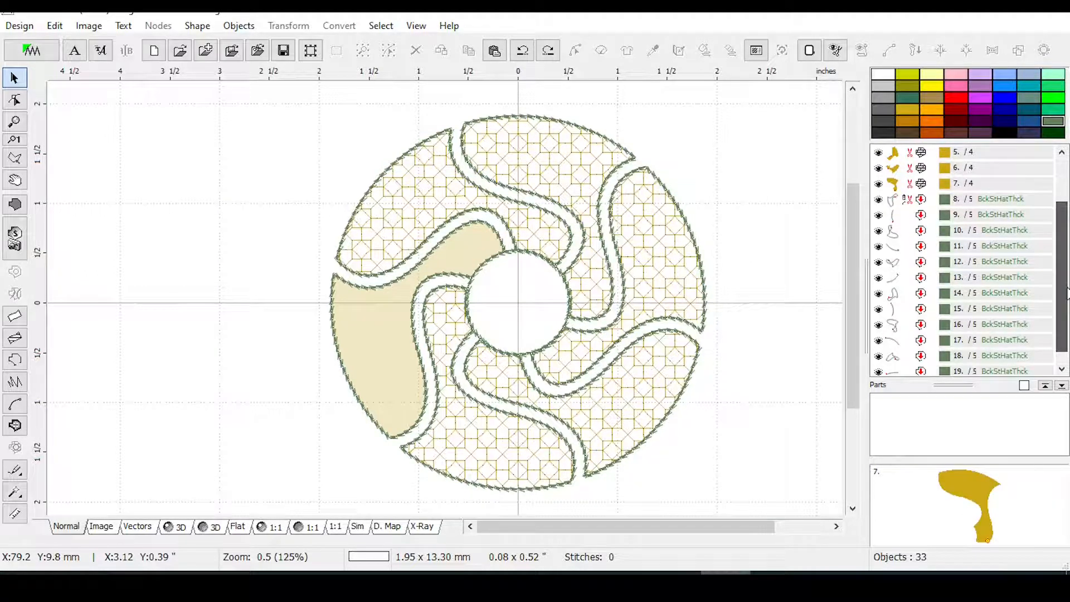
click(914, 201)
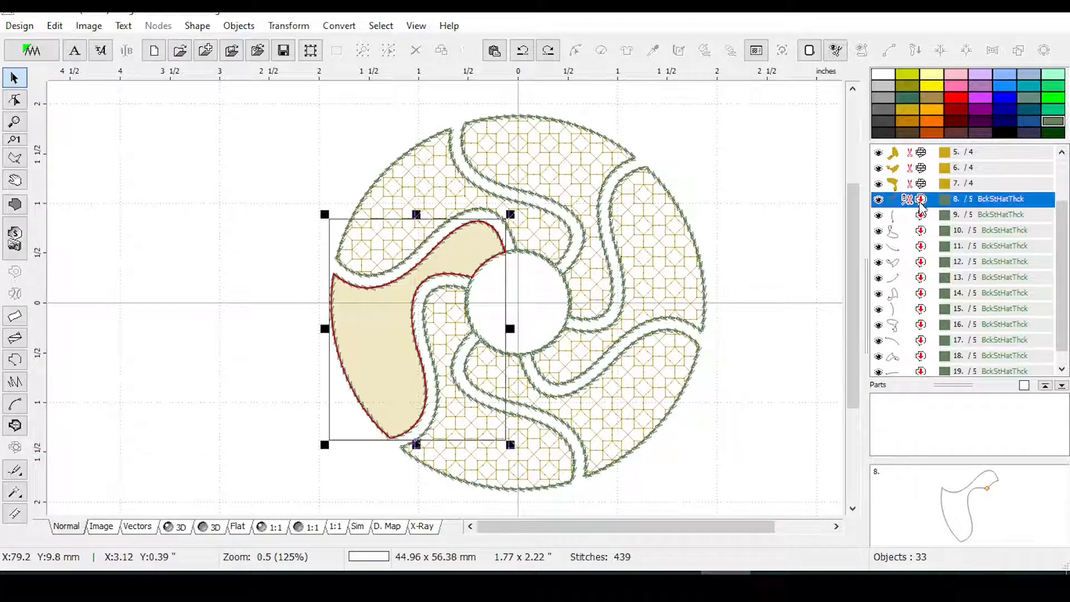
ctrl+click(920, 230)
ctrl+click(920, 262)
ctrl+click(921, 294)
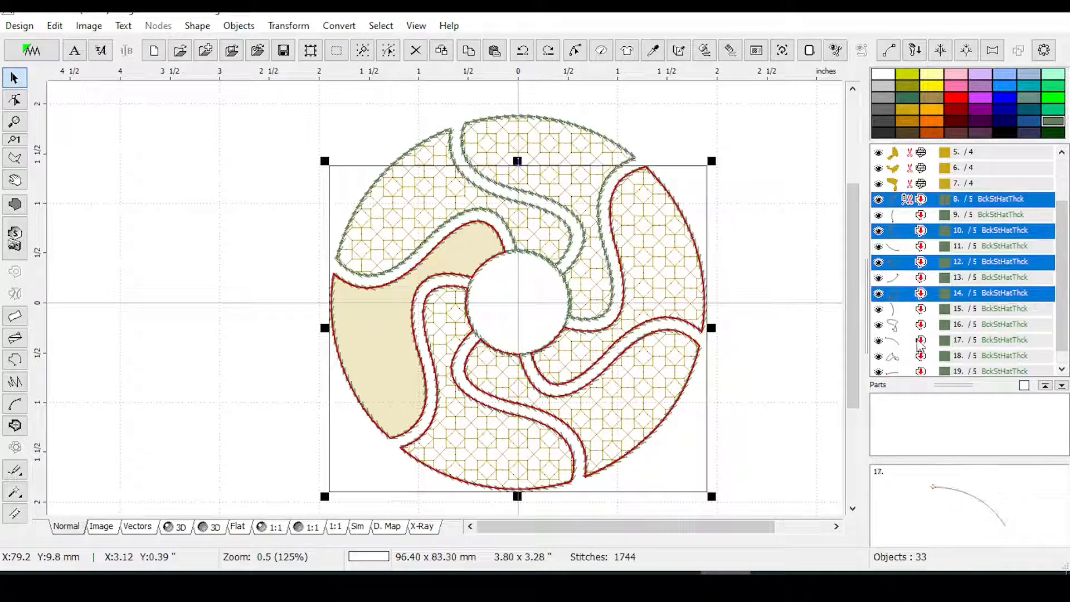
ctrl+click(920, 325)
ctrl+click(921, 356)
scroll(1061, 334, down, 1)
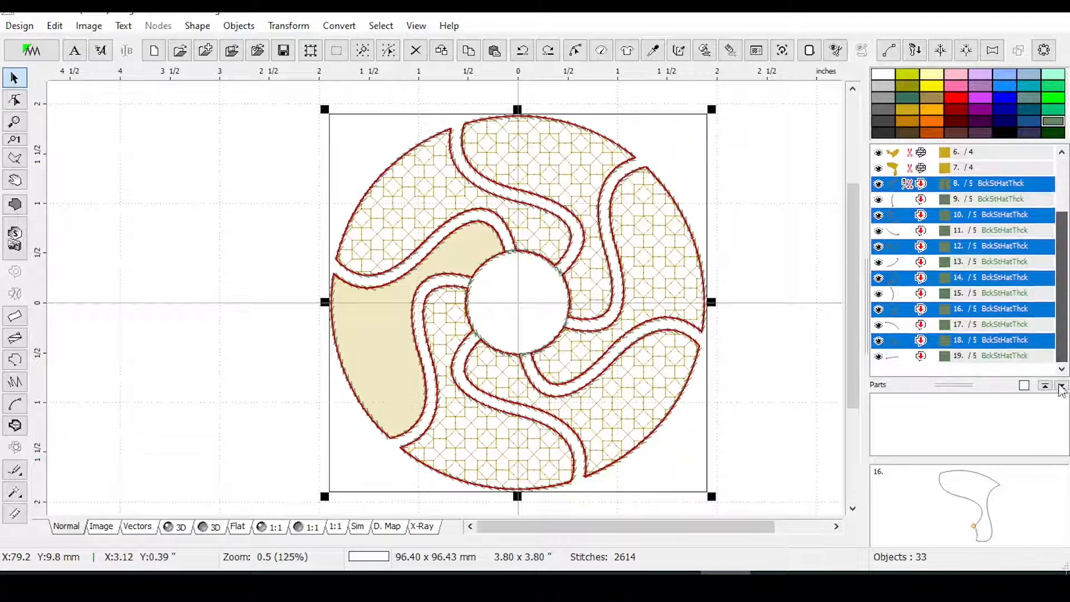
click(328, 28)
click(384, 131)
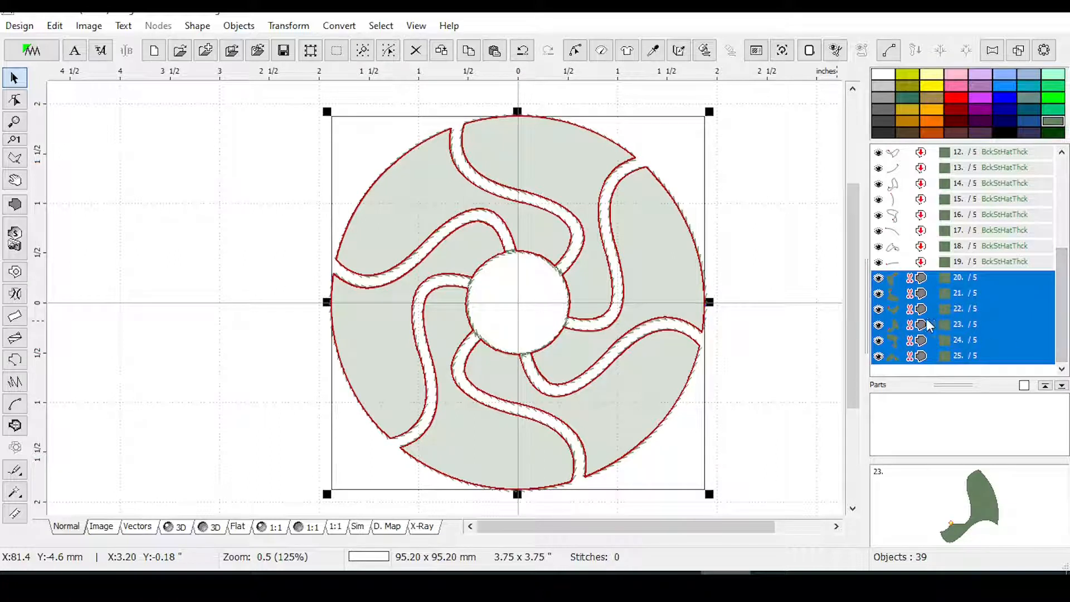
Move the six new fills ahead of the outlines in the sewing order and recolor them to match the gold motif fills.
scroll(920, 161, up, 3)
scroll(918, 162, up, 1)
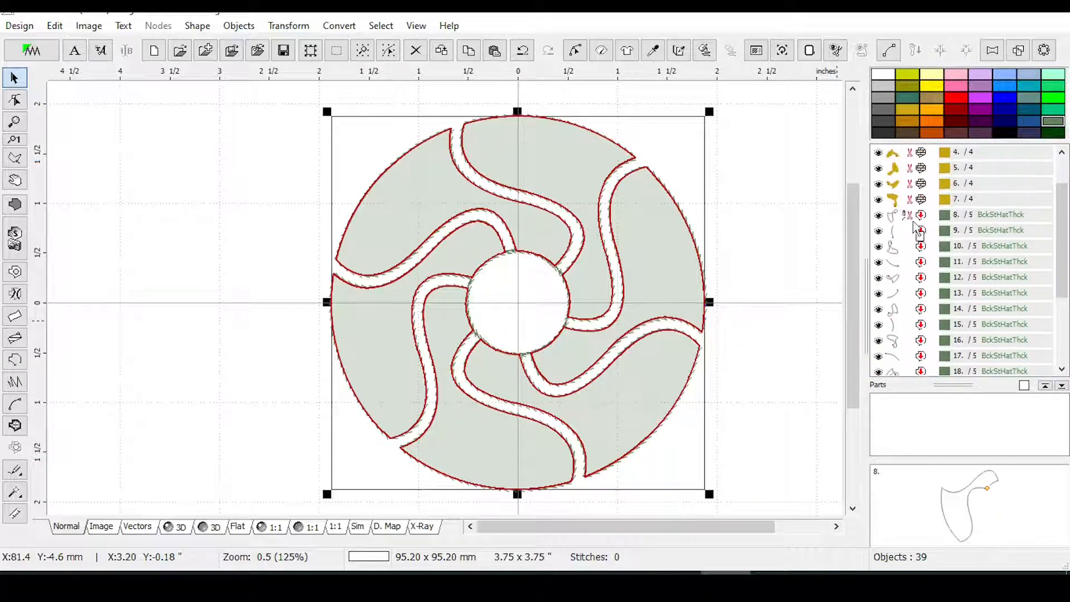
right_click(914, 217)
click(947, 260)
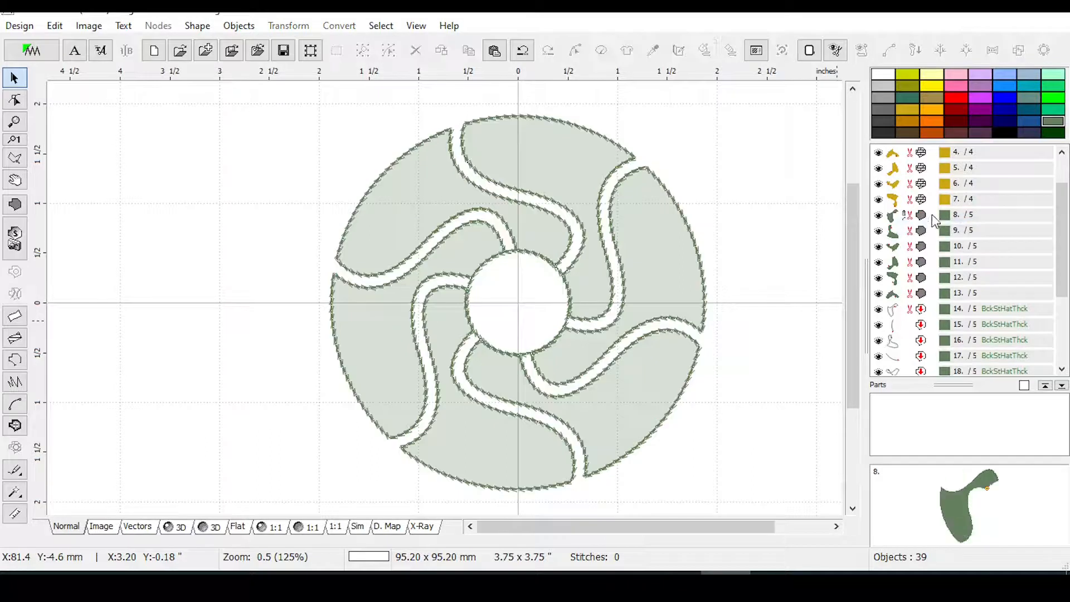
drag(952, 215, 964, 292)
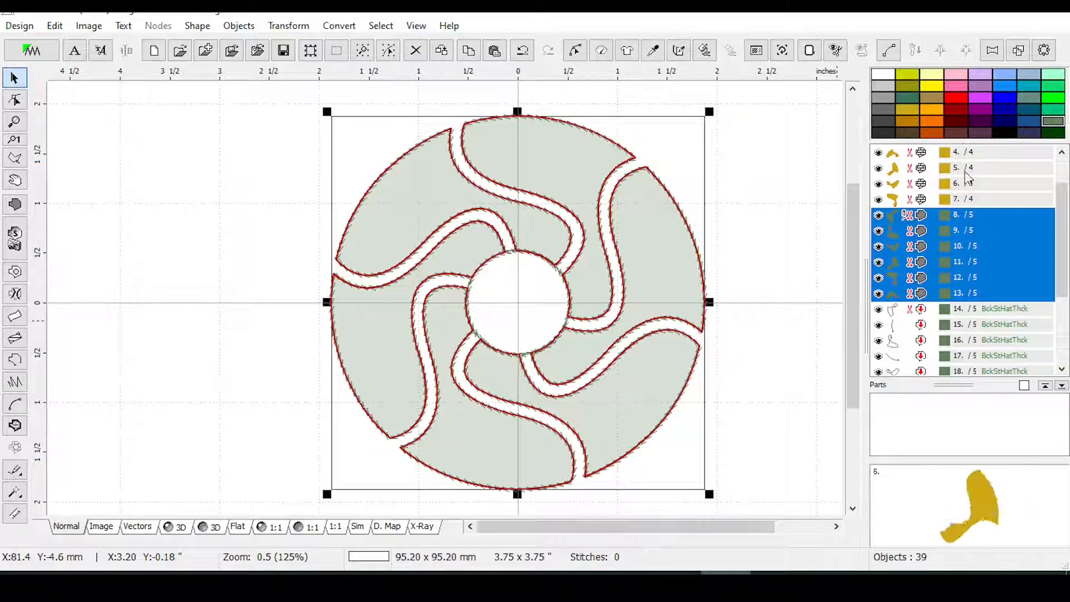
drag(924, 161, 950, 245)
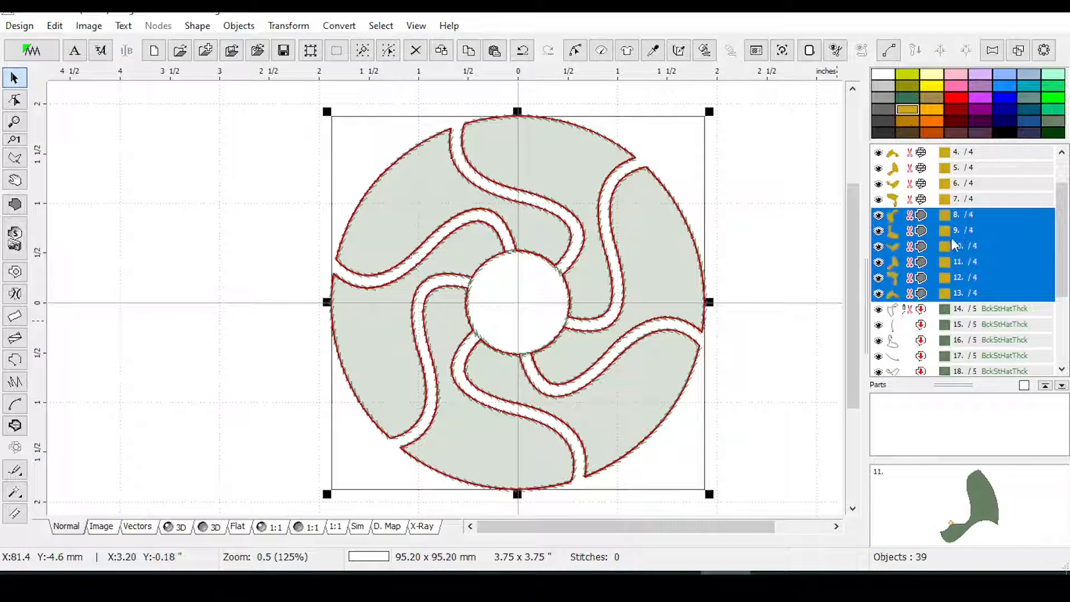
Apply the motif fill parameters of the six original gold segments to the six new fills.
drag(1060, 227, 1063, 202)
drag(926, 246, 925, 167)
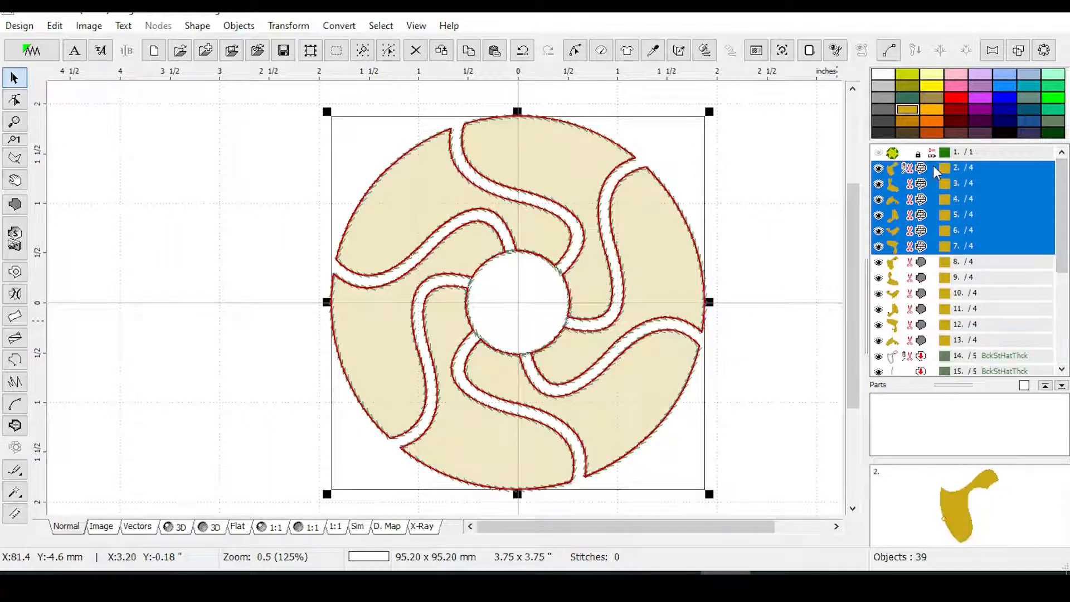
click(930, 247)
drag(924, 262, 926, 340)
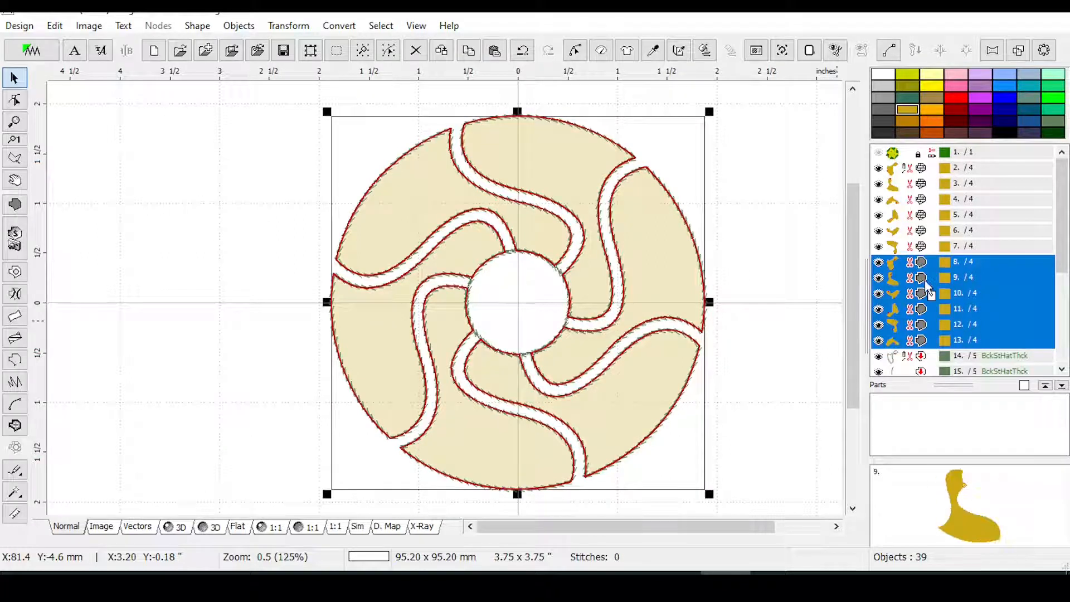
right_click(920, 281)
click(966, 328)
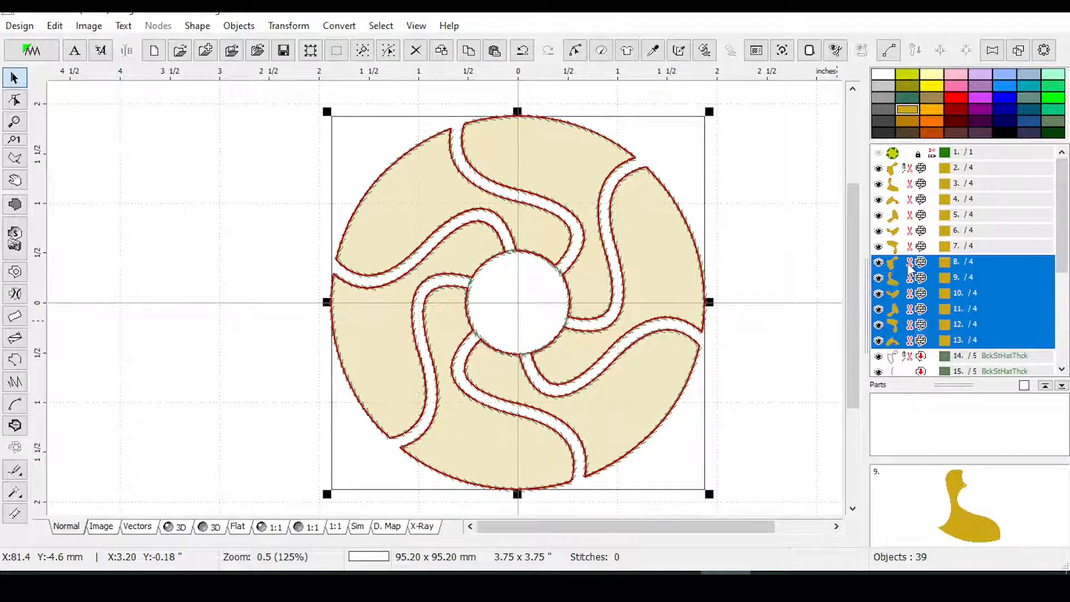
Delete the six original gold motif fill segments.
drag(922, 246, 922, 166)
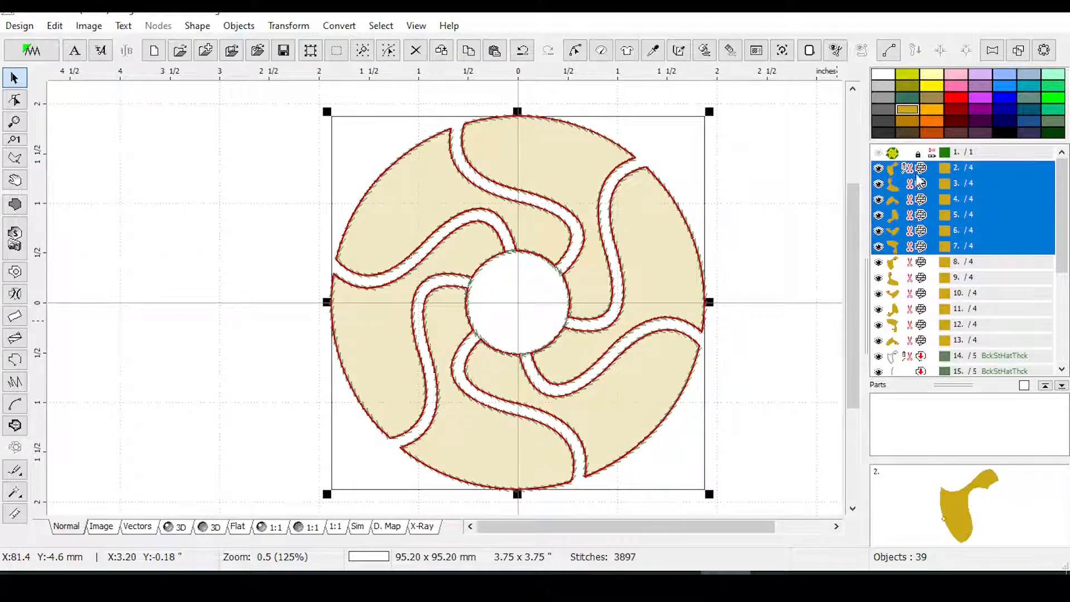
key(Delete)
drag(911, 184, 915, 245)
right_click(916, 243)
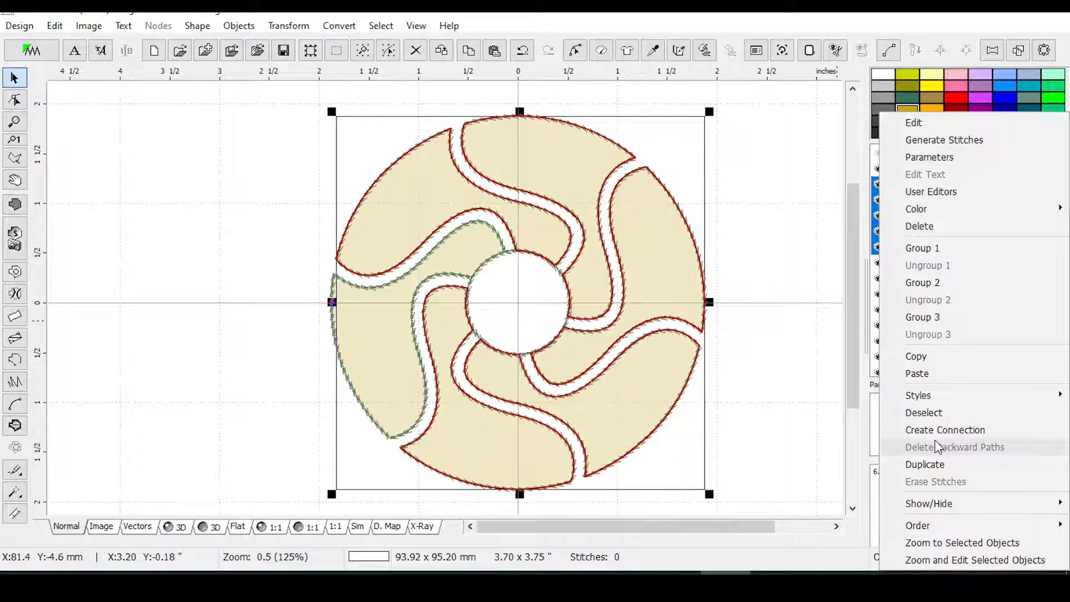
click(753, 25)
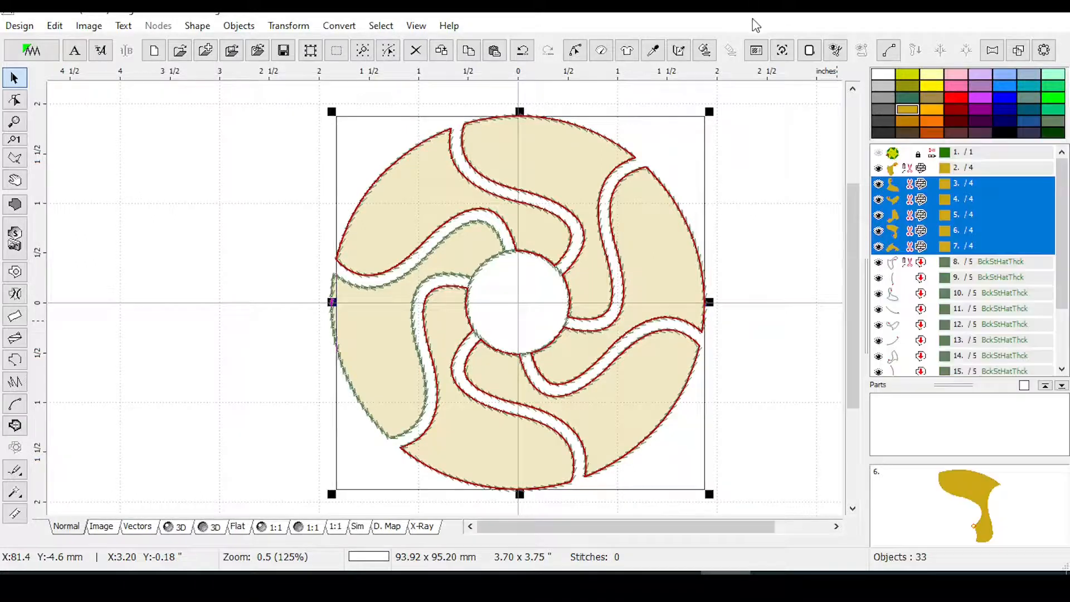
Select the six short outline arcs around the central circle.
click(907, 280)
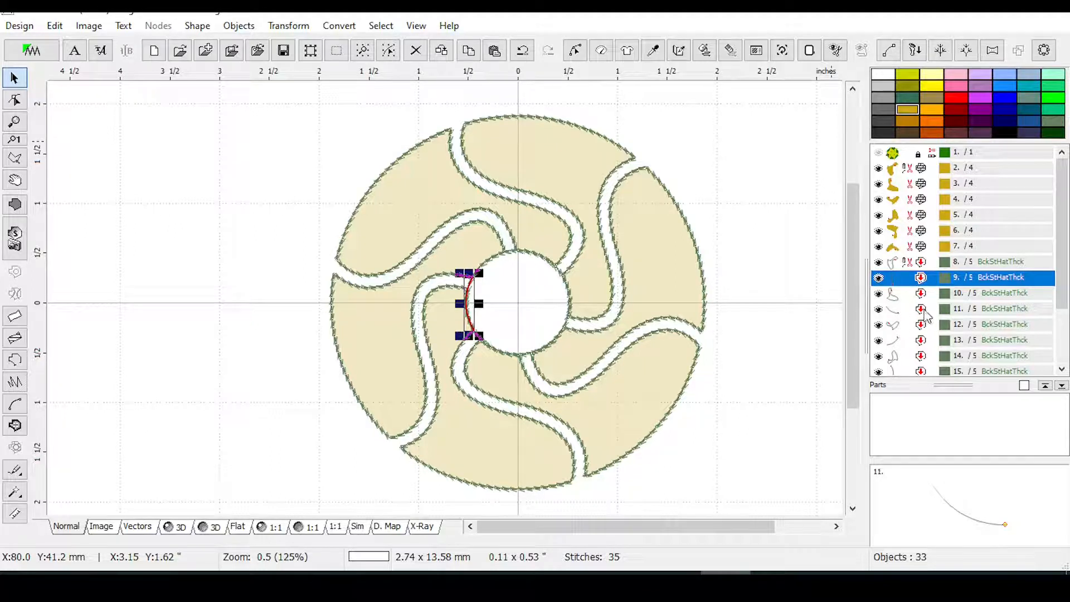
ctrl+click(923, 310)
ctrl+click(922, 341)
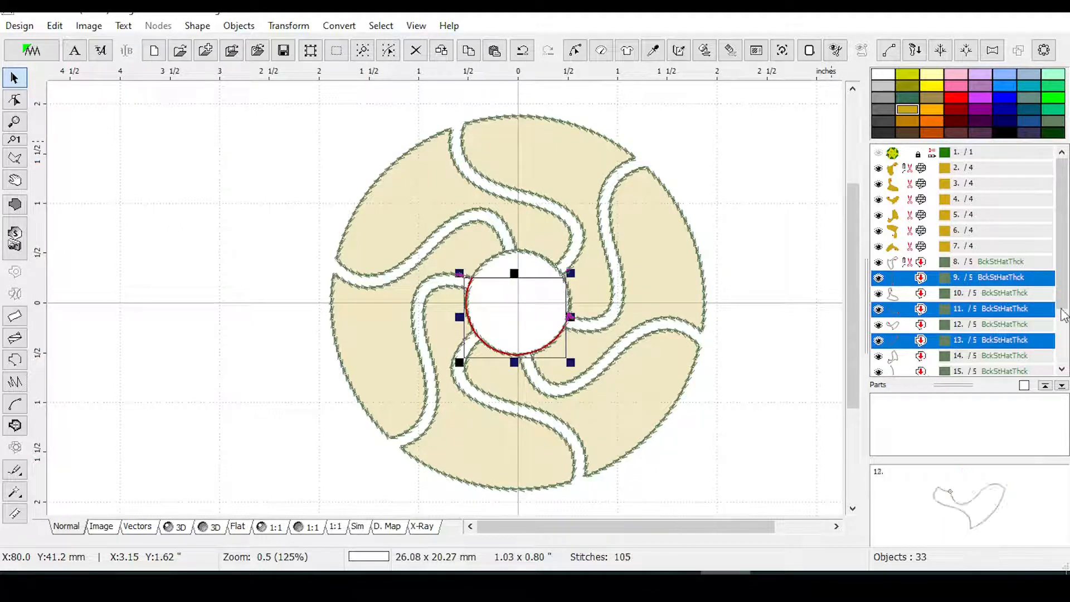
drag(1064, 315, 1064, 368)
ctrl+click(921, 293)
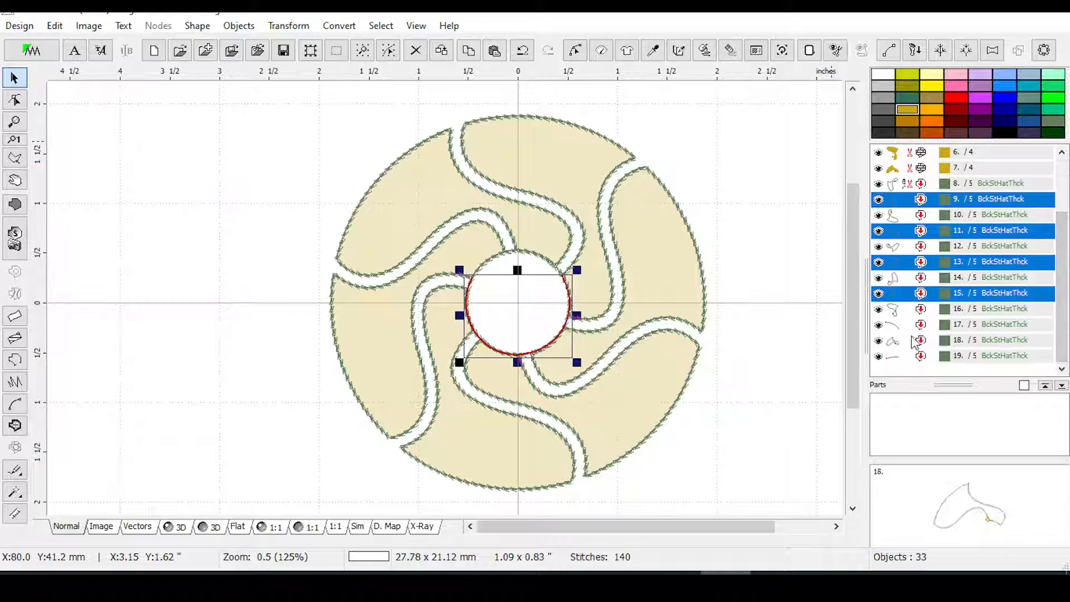
ctrl+click(917, 325)
ctrl+click(927, 360)
drag(1062, 346, 1061, 287)
Create connections for the last five gold fills so that all six are linked in sewing order.
drag(922, 188, 925, 245)
right_click(926, 216)
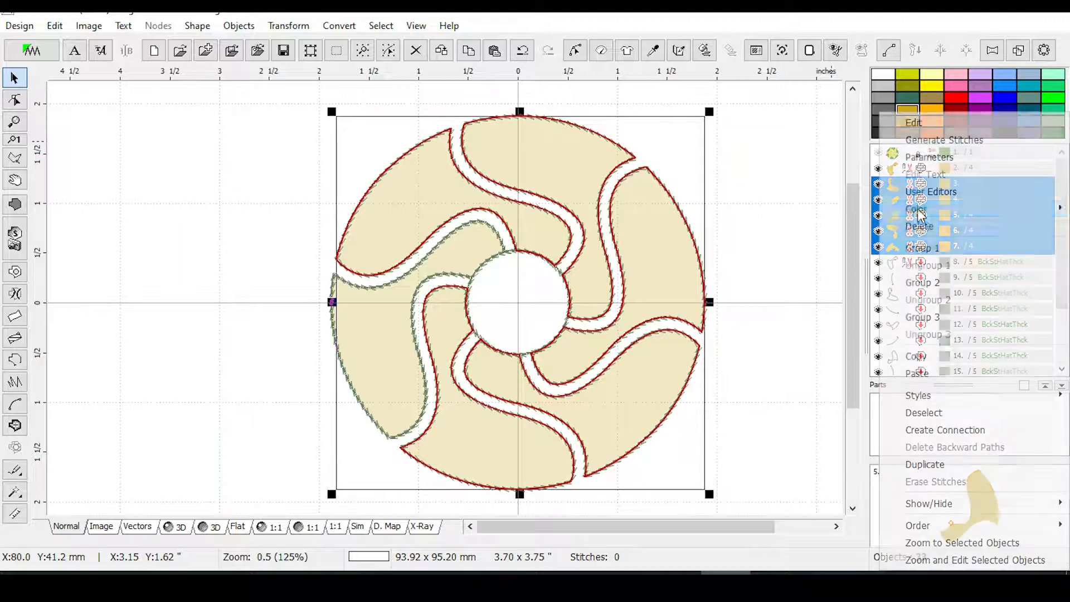
click(943, 430)
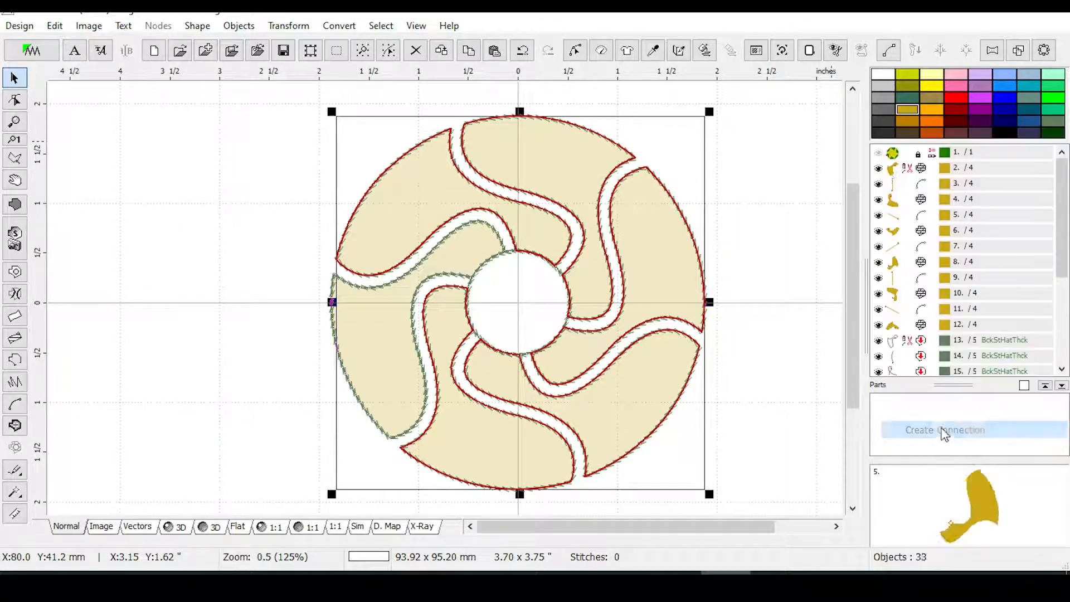
Bend the first connection, on the left side of the central circle, outward so it follows the circle's edge.
click(924, 186)
scroll(413, 212, up, 1)
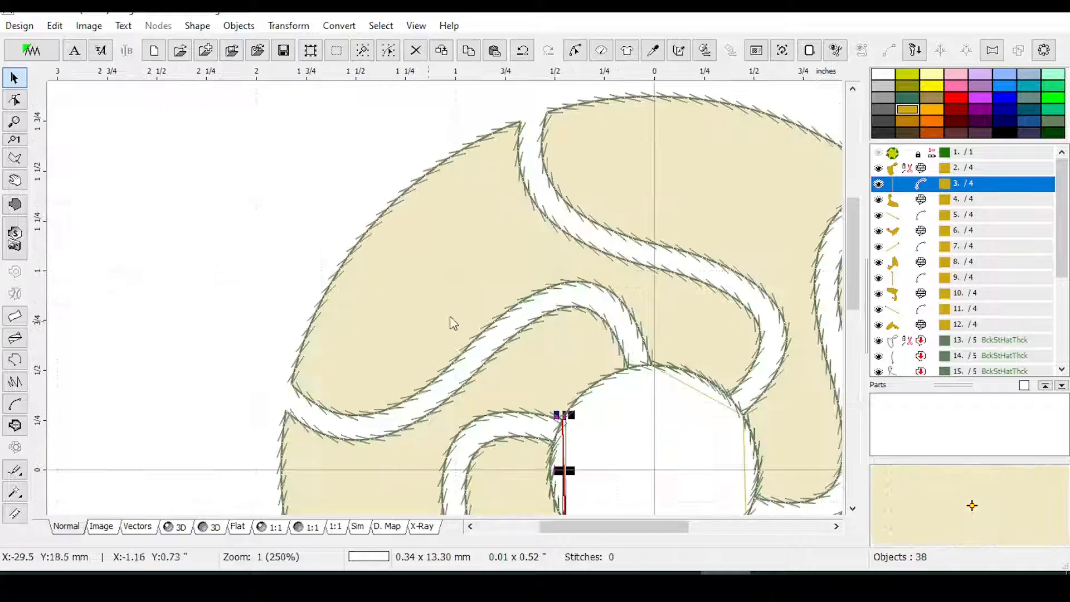
drag(851, 229, 844, 270)
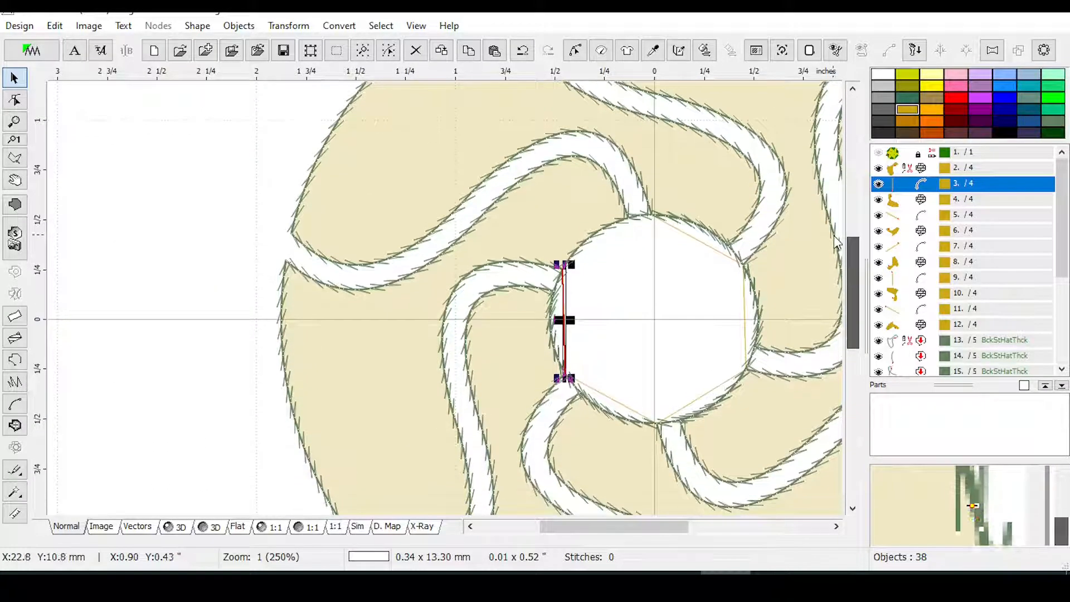
click(574, 51)
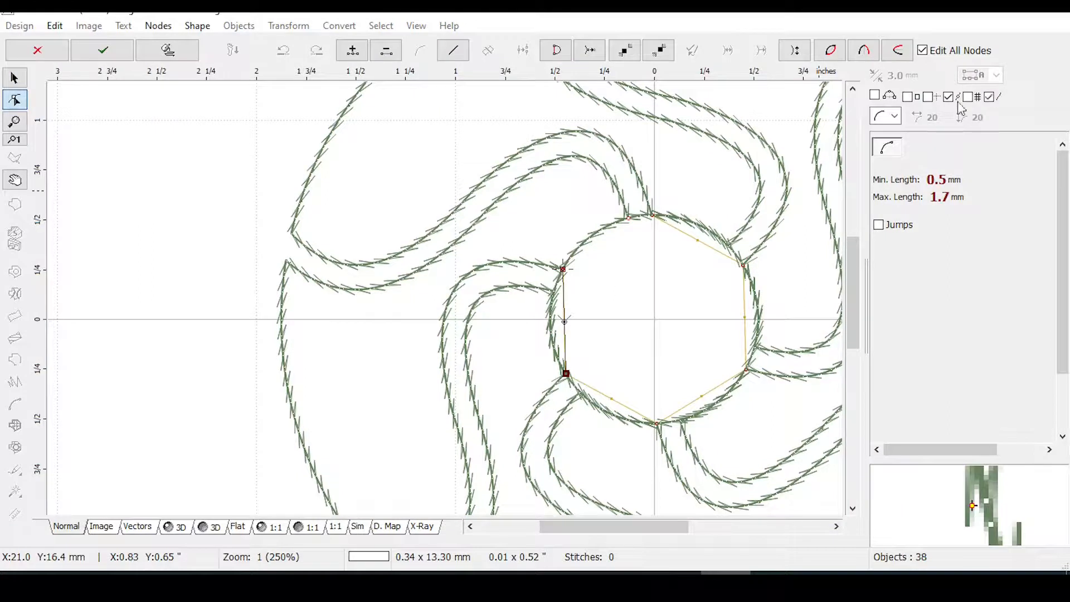
drag(563, 322, 550, 324)
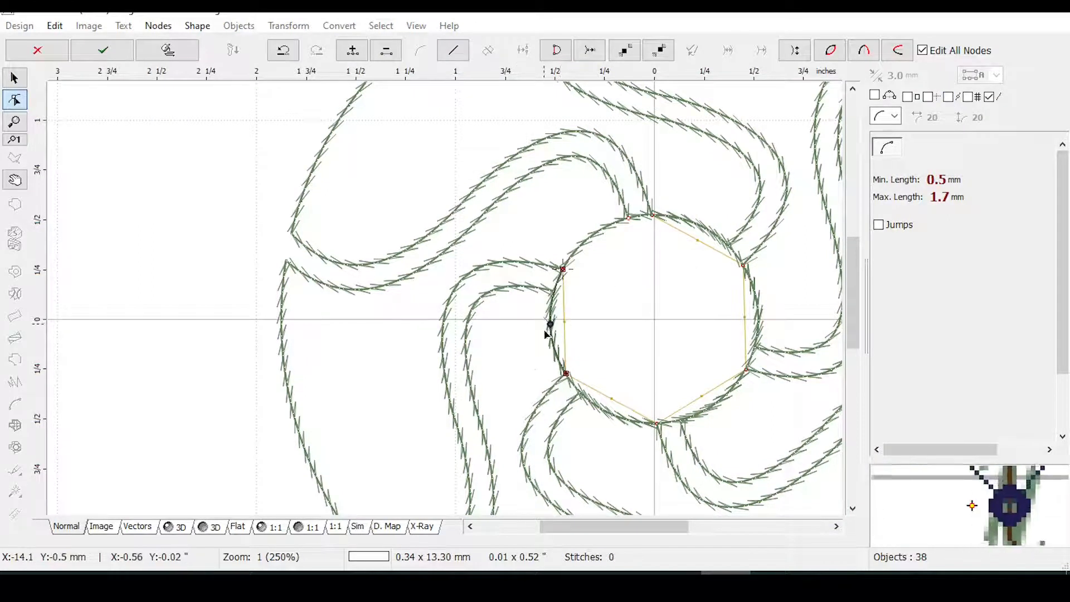
key(Return)
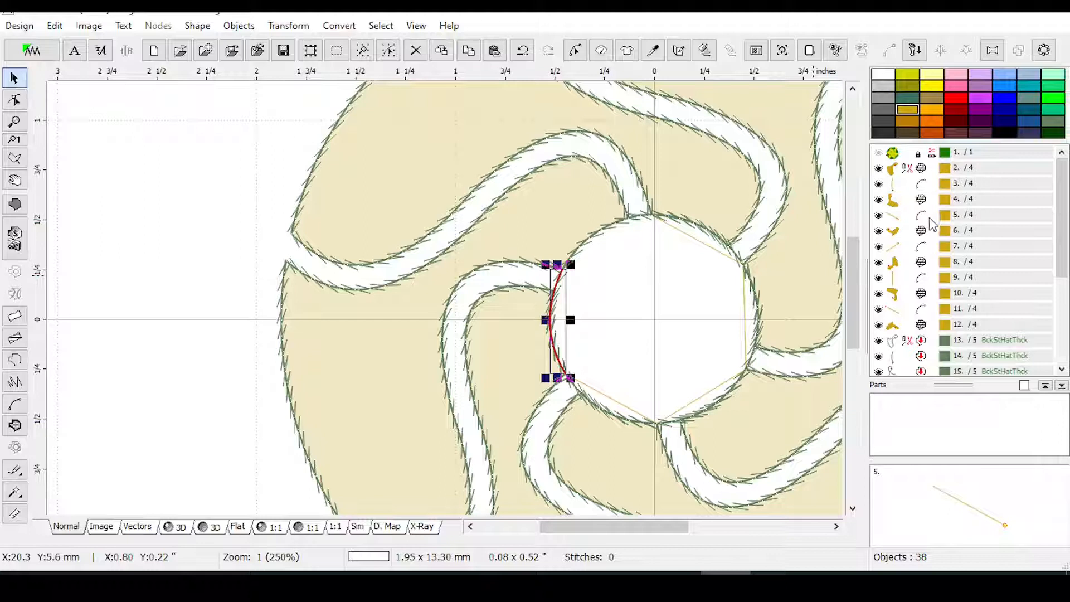
Bend the second and third connections, at the circle's lower left and lower right, onto the central circle's edge.
click(575, 51)
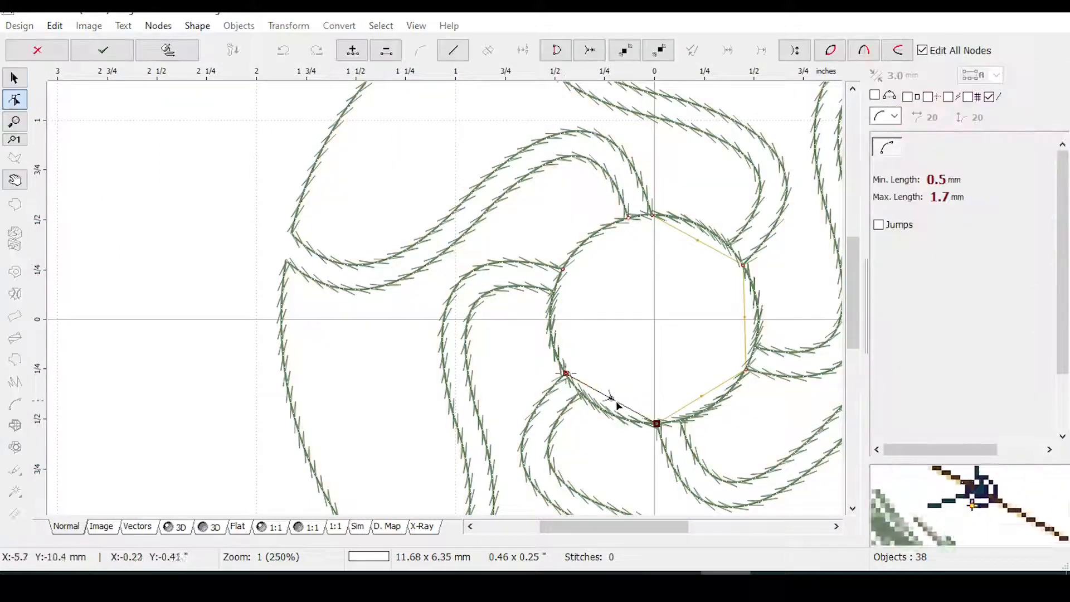
key(Return)
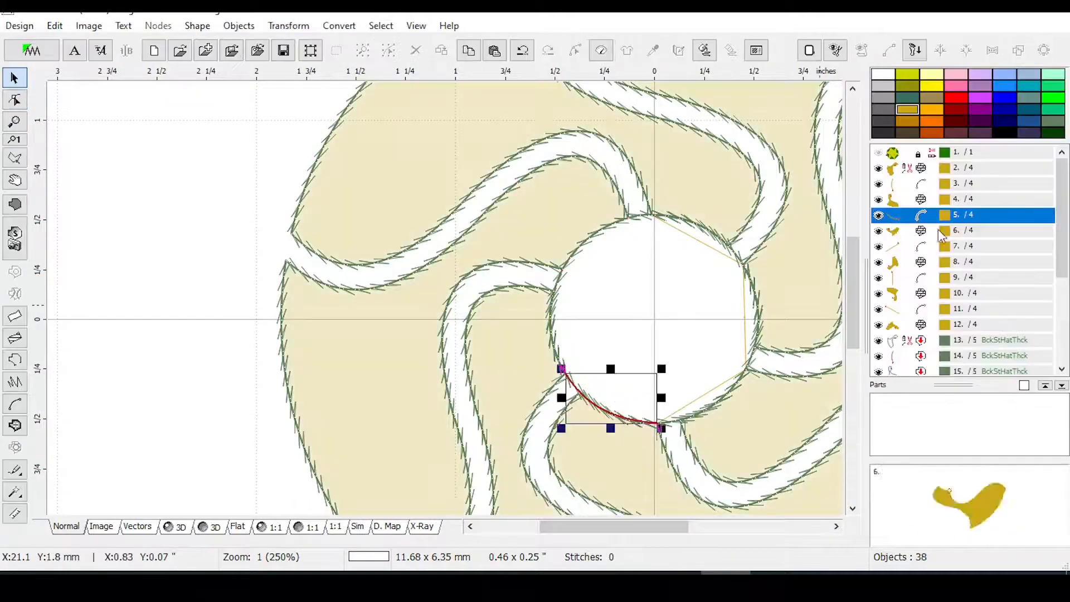
click(923, 248)
click(577, 51)
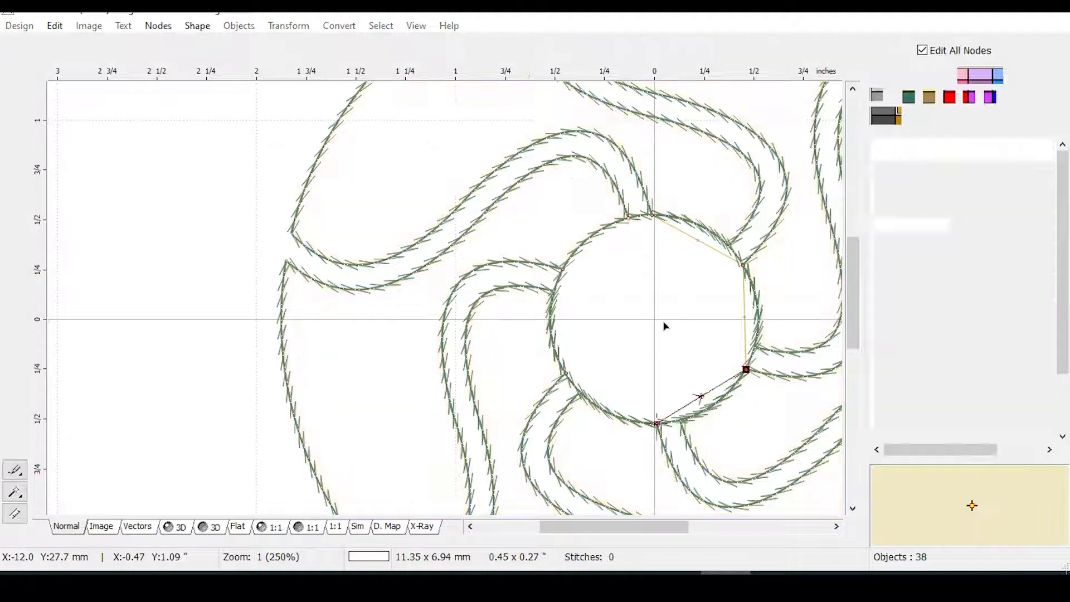
key(Return)
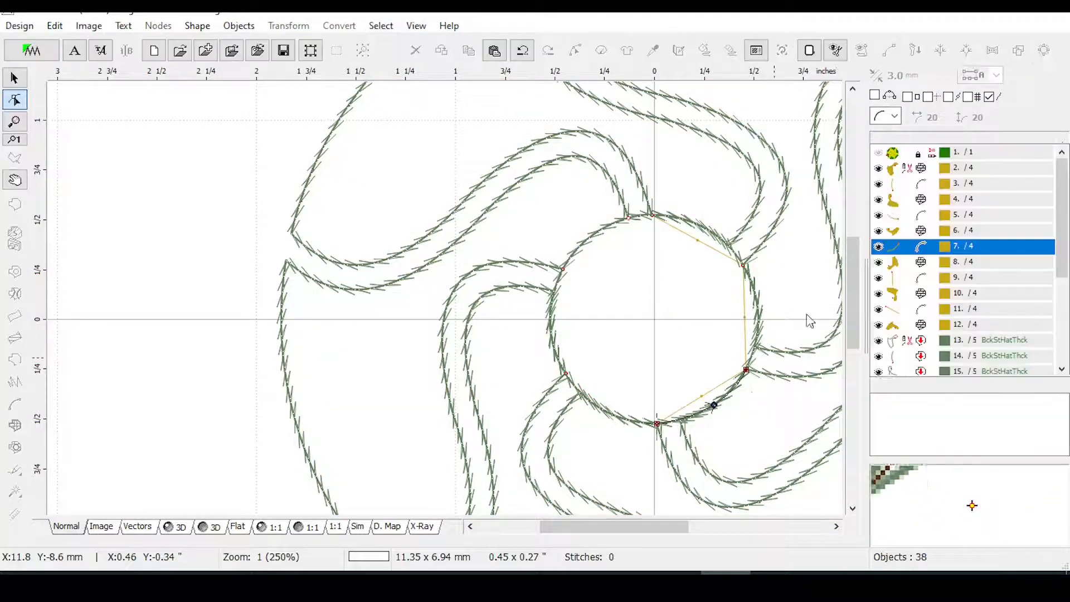
Bend the fourth and fifth connections, at the circle's right and upper right, onto the central circle's edge.
click(923, 277)
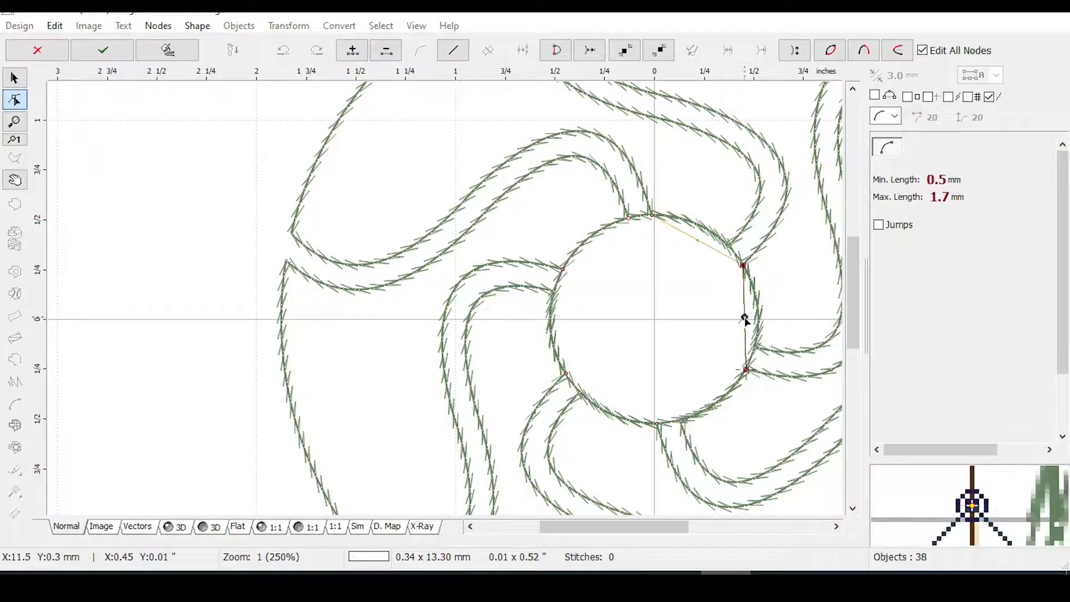
drag(744, 318, 758, 319)
key(Return)
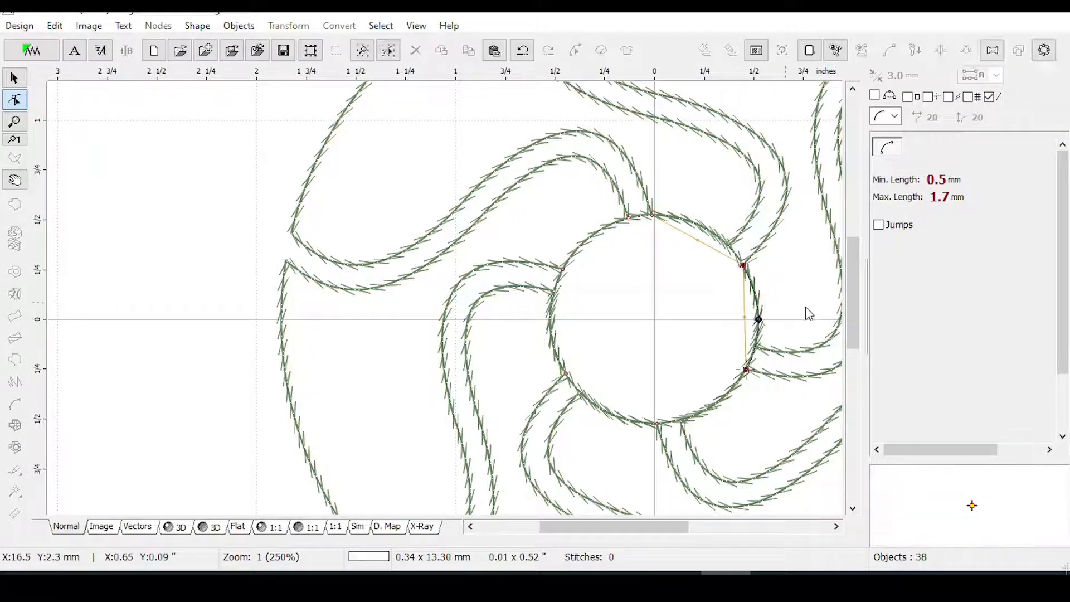
click(921, 310)
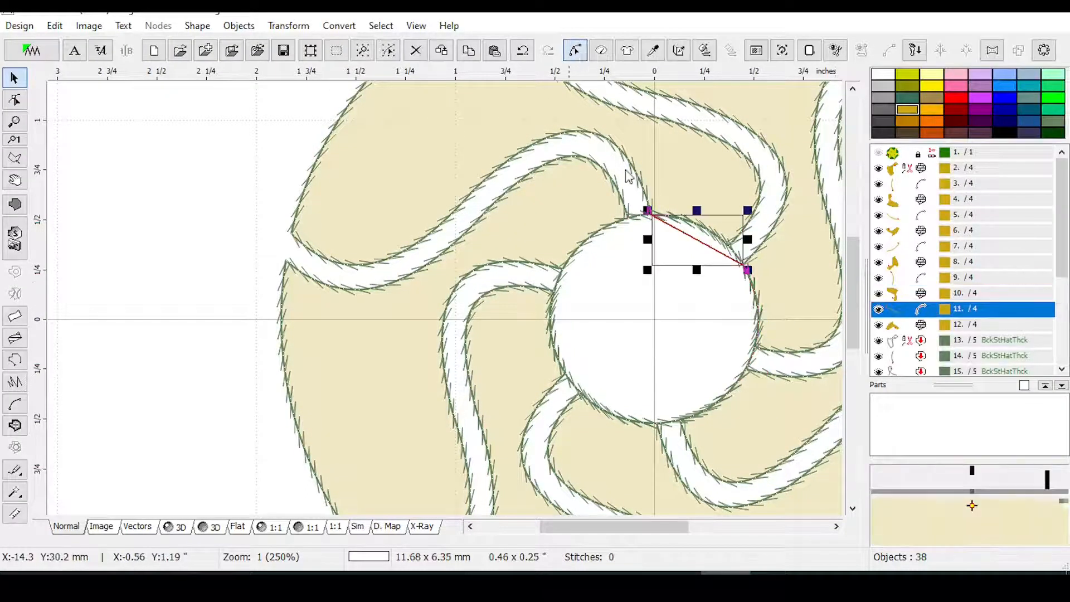
drag(698, 240, 706, 229)
key(Return)
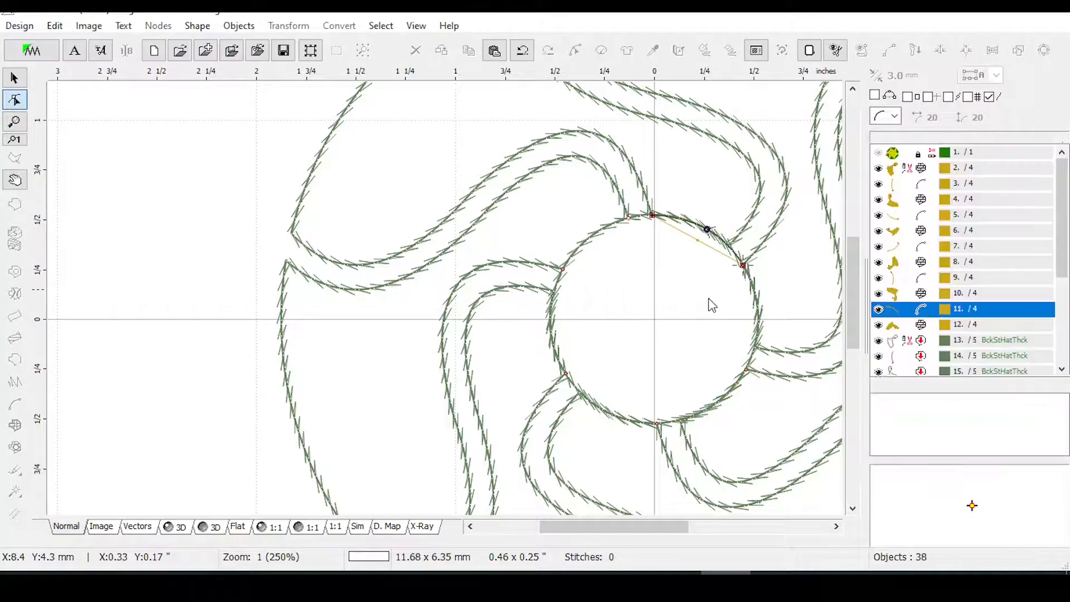
click(938, 170)
drag(939, 177, 954, 325)
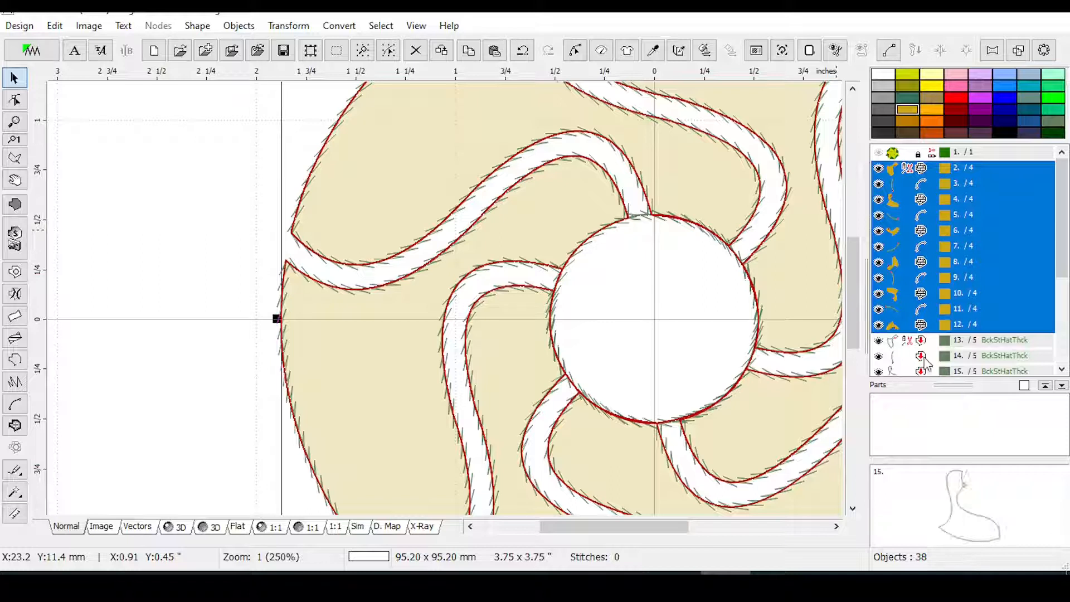
click(894, 349)
double_click(927, 327)
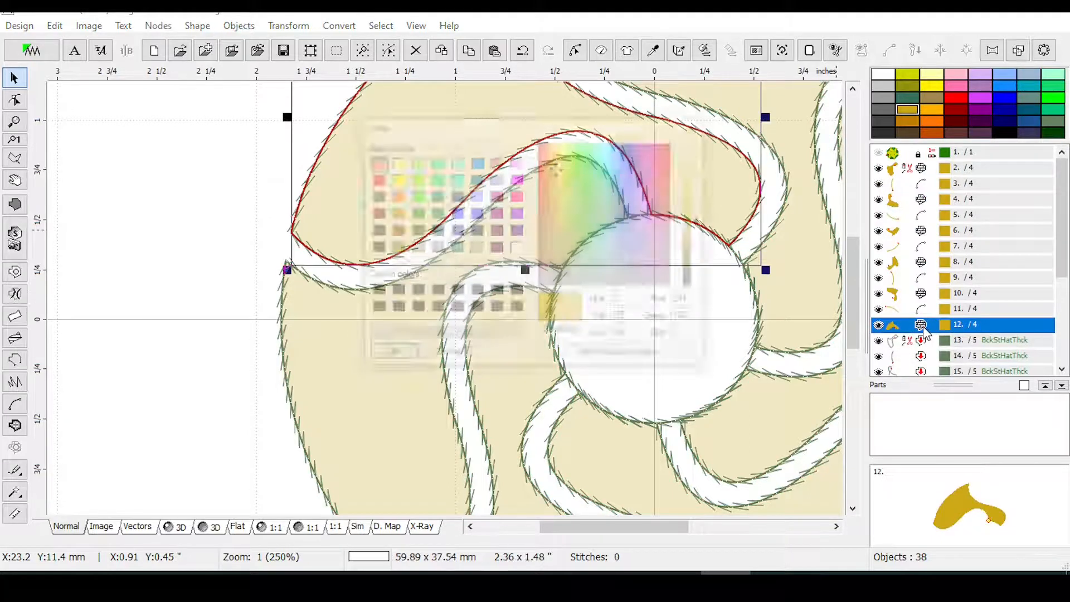
click(441, 358)
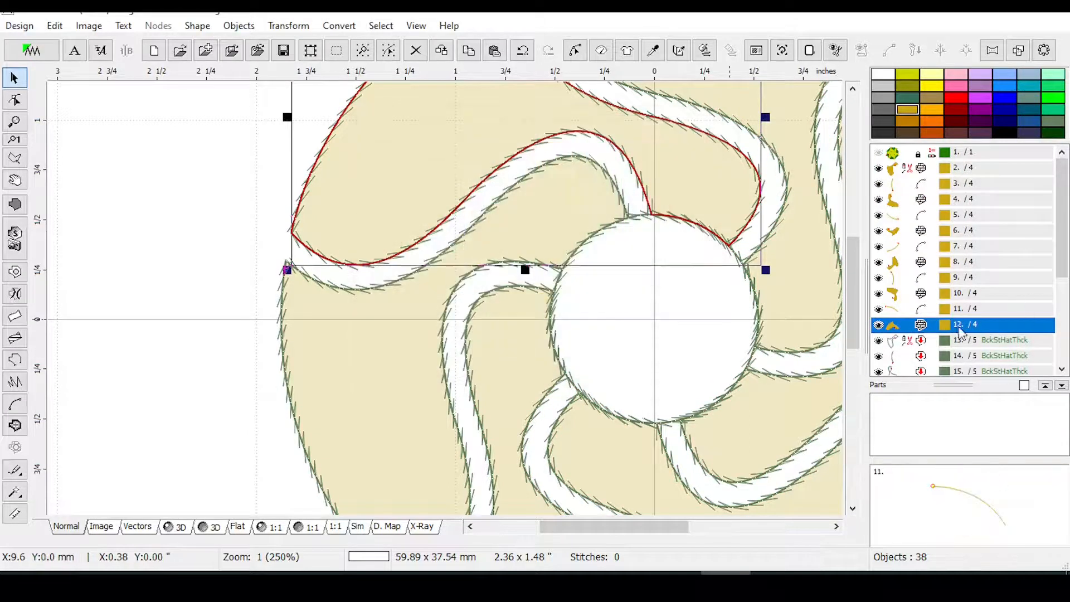
Generate stitches for the six gold fills and their five connections, and group them with Group 1.
drag(943, 325, 907, 168)
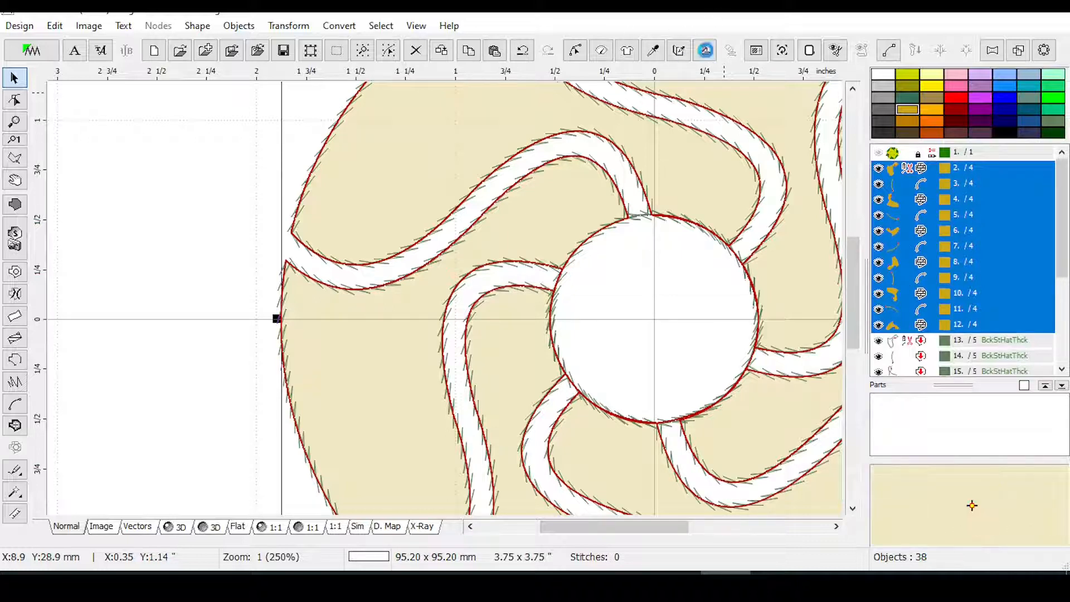
right_click(925, 257)
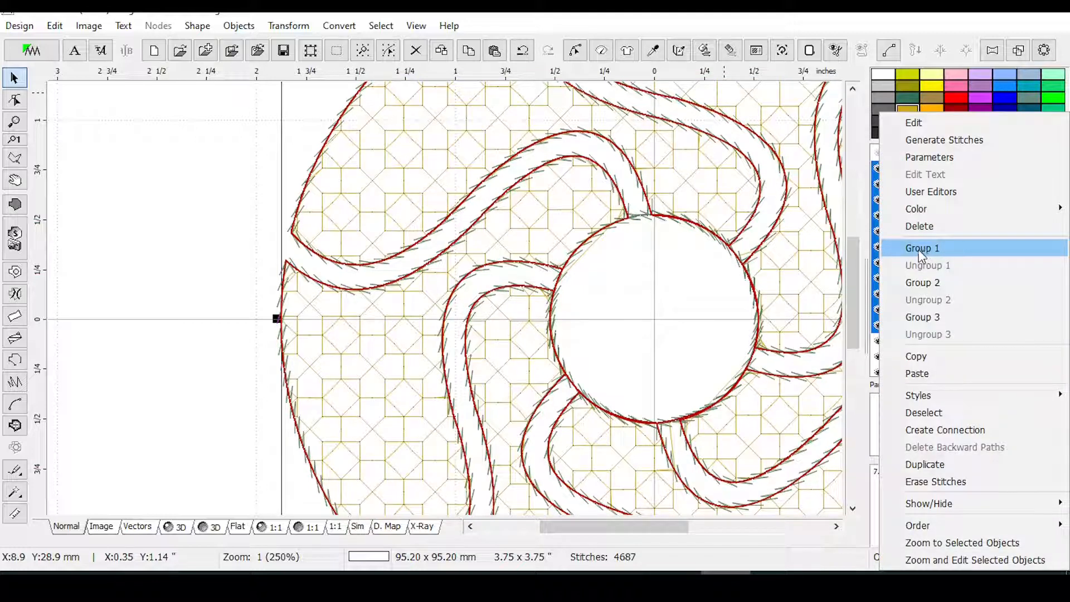
click(918, 247)
Group the twelve BckStHatThck outline objects with Group 1.
drag(914, 190, 933, 358)
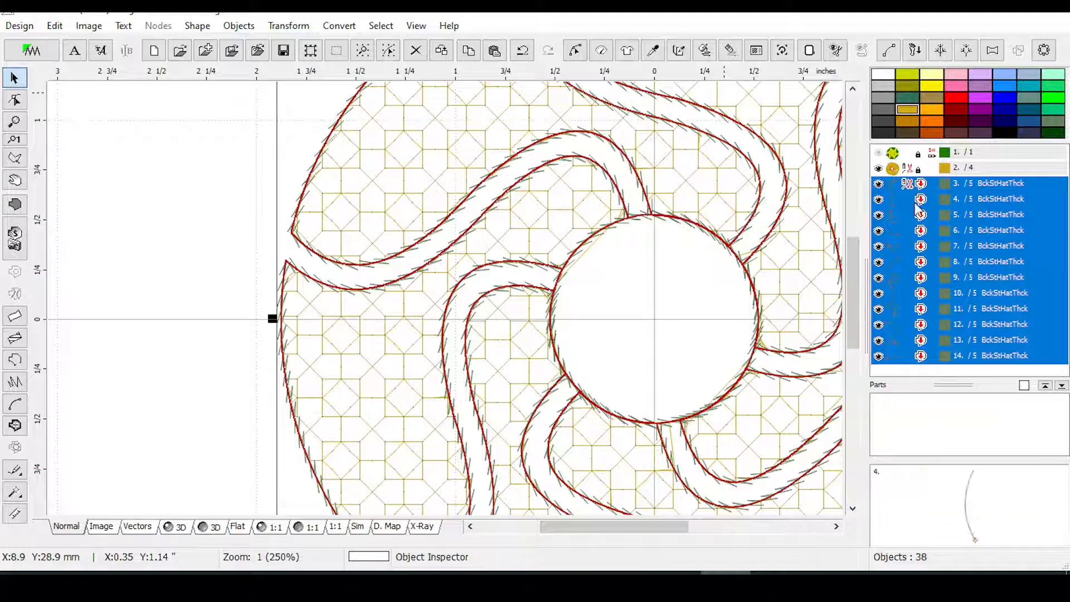
right_click(932, 289)
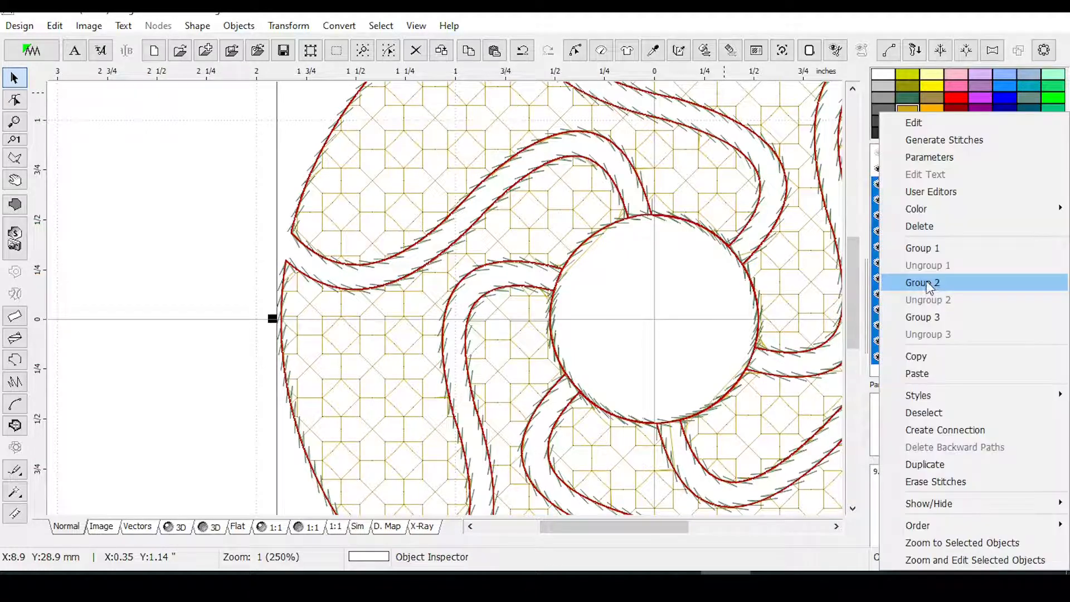
click(928, 252)
Examine the parts of the gold fill group and how its motif stitches fill the whole design.
click(906, 170)
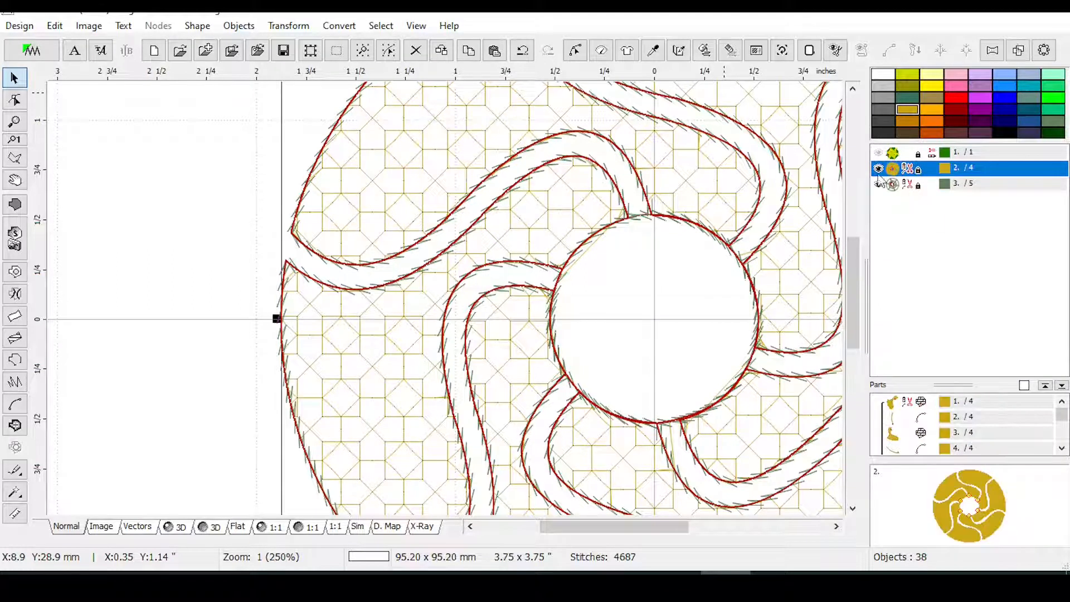
drag(953, 384, 931, 218)
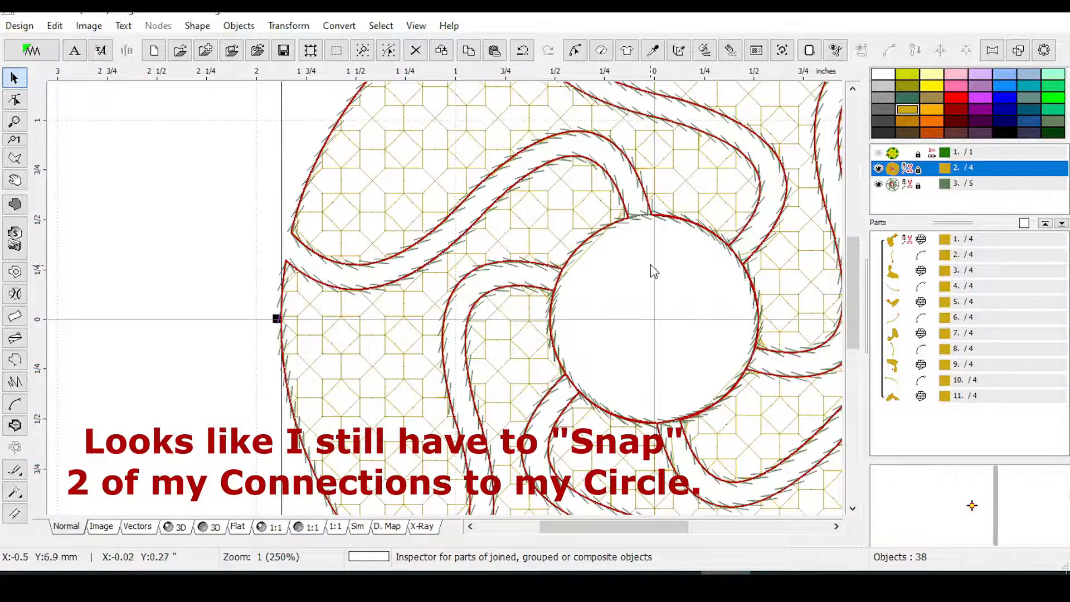
scroll(650, 265, down, 2)
scroll(365, 354, up, 1)
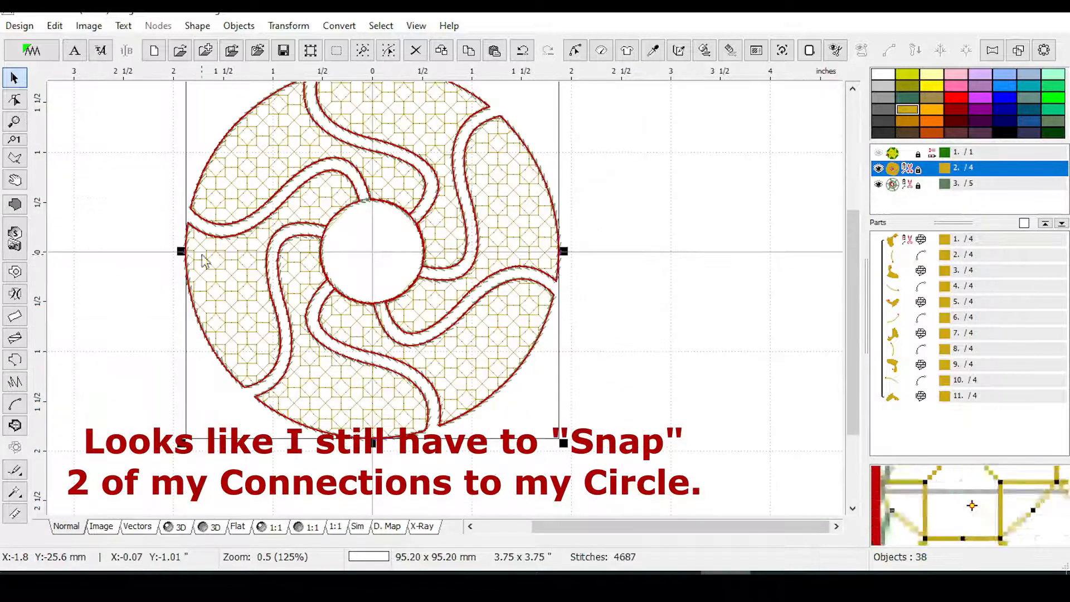
drag(852, 383, 850, 339)
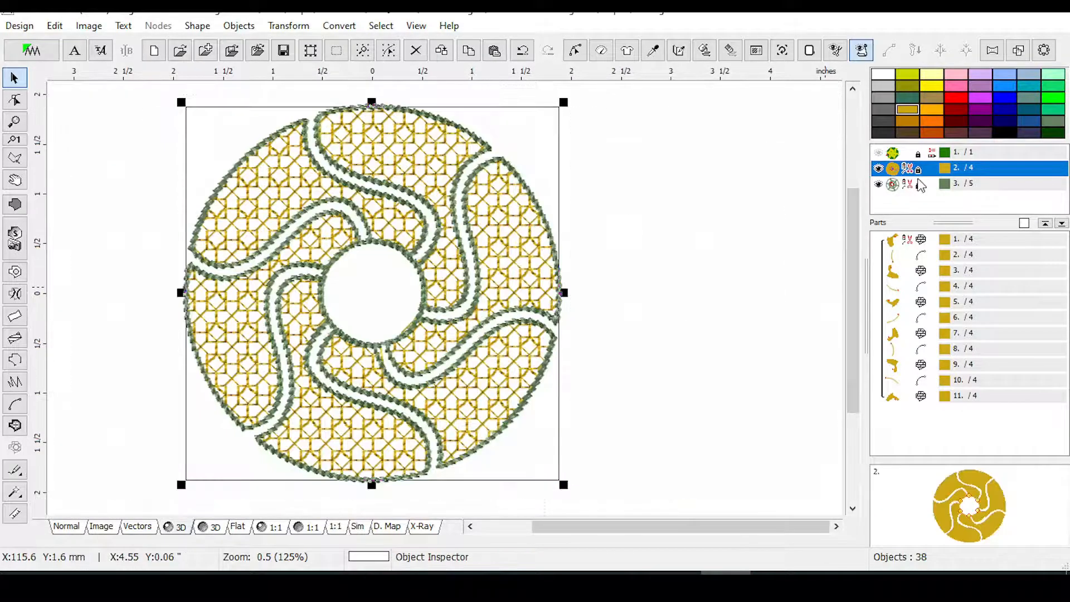
Simulate the sewing of the gold fill group and the outline group, playing the outlines at speed 50.
shift+click(914, 183)
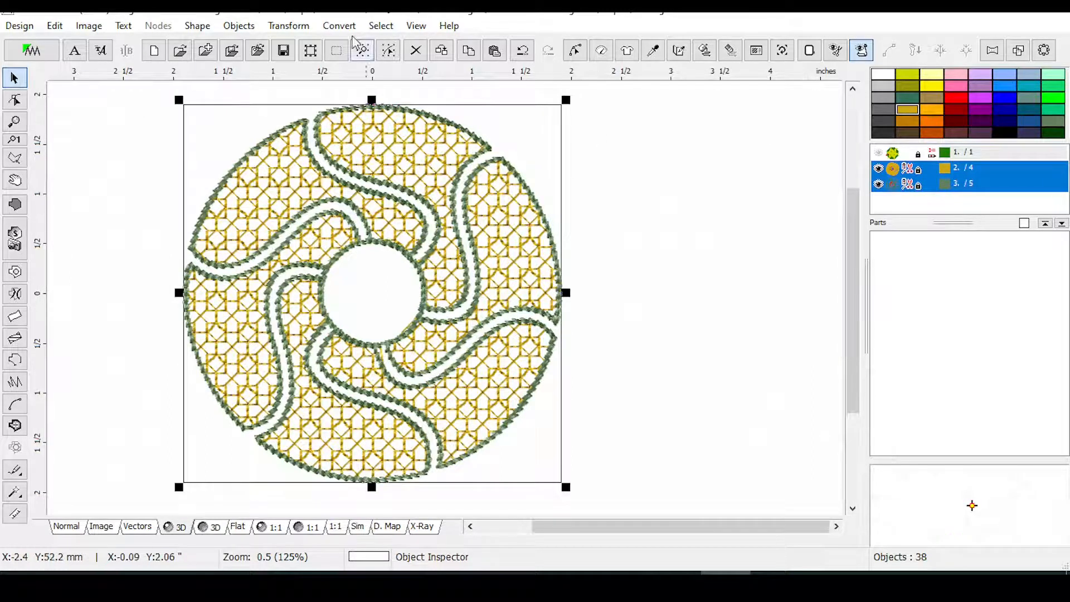
click(357, 529)
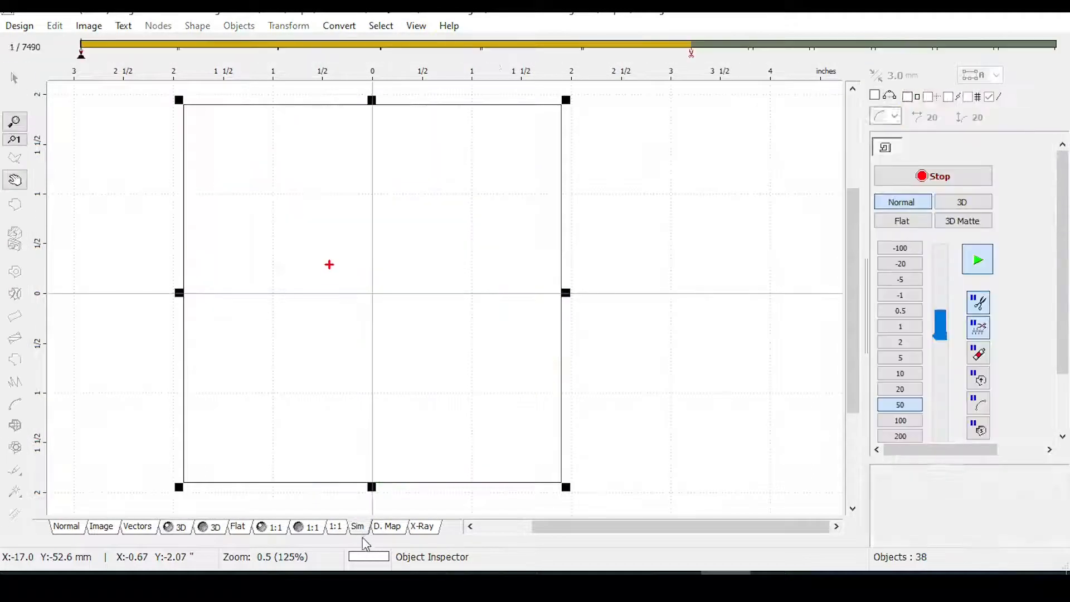
drag(947, 339, 940, 426)
click(900, 417)
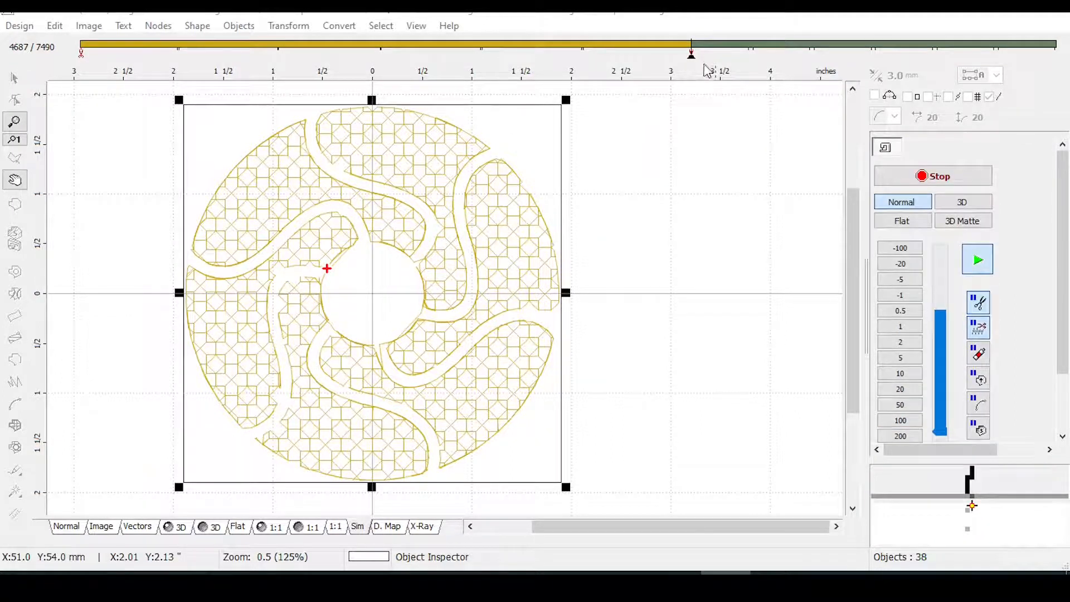
click(904, 406)
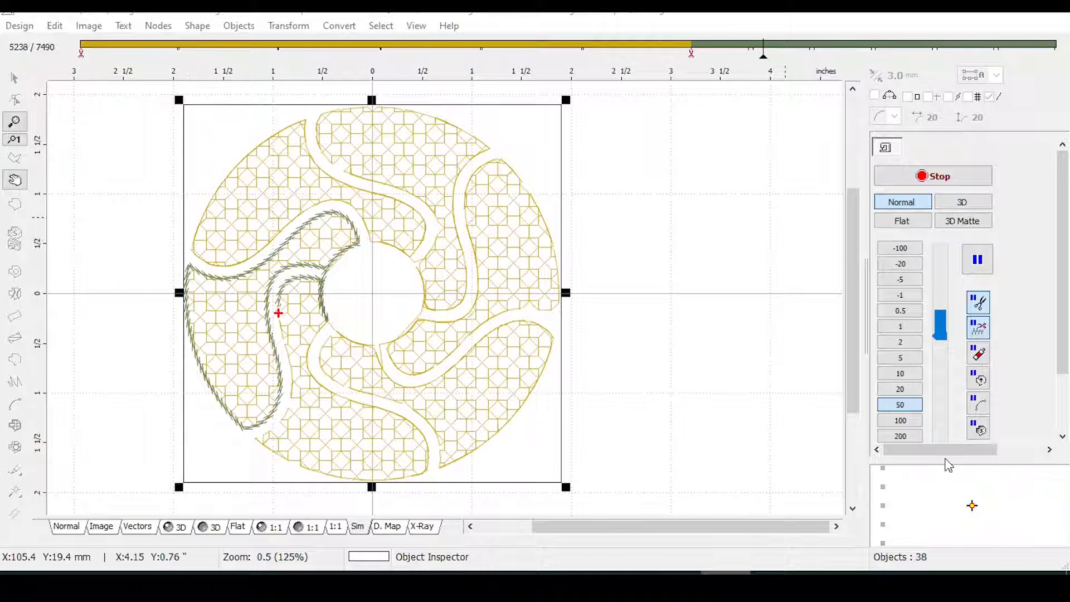
Run the simulation of the green outline group through to its end at a higher speed.
drag(946, 355, 946, 425)
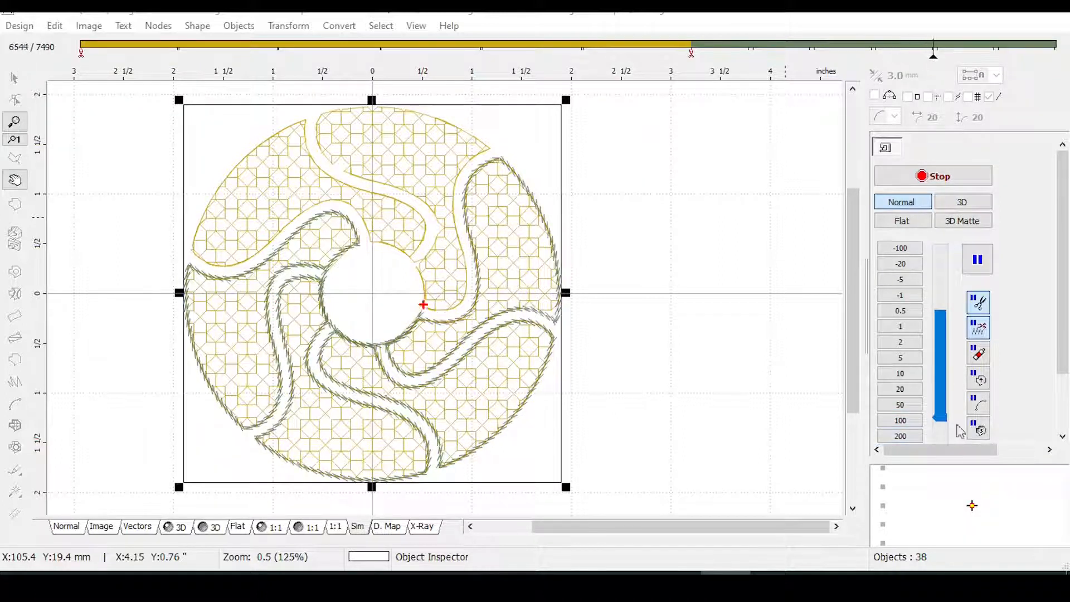
scroll(947, 425, down, 2)
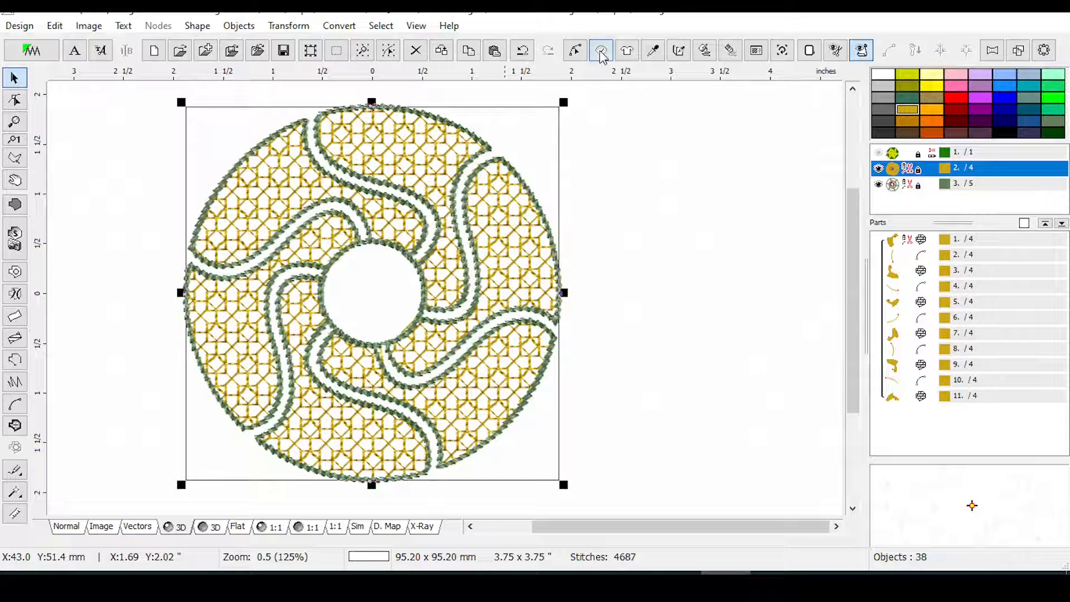
Change the motif pattern of the gold fill group to FRA_009 in its fill parameters.
click(601, 53)
click(898, 181)
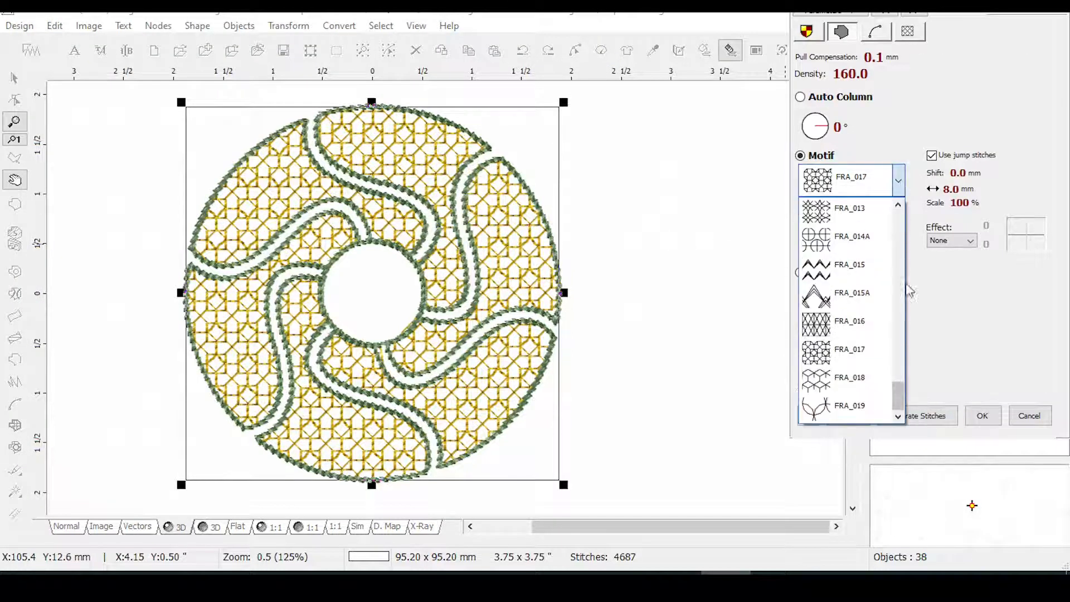
drag(898, 397, 898, 373)
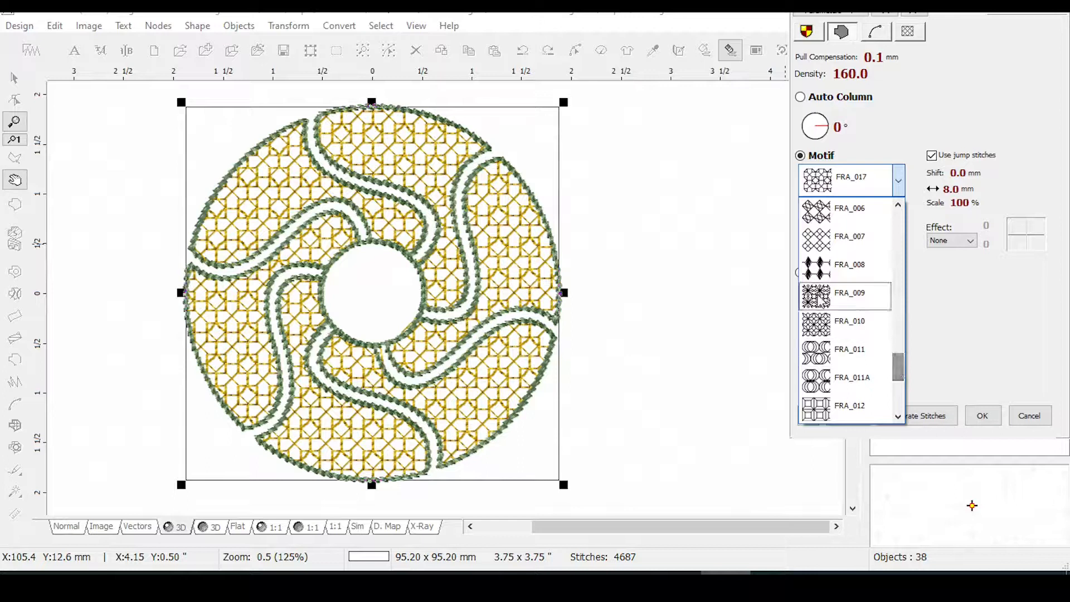
click(823, 302)
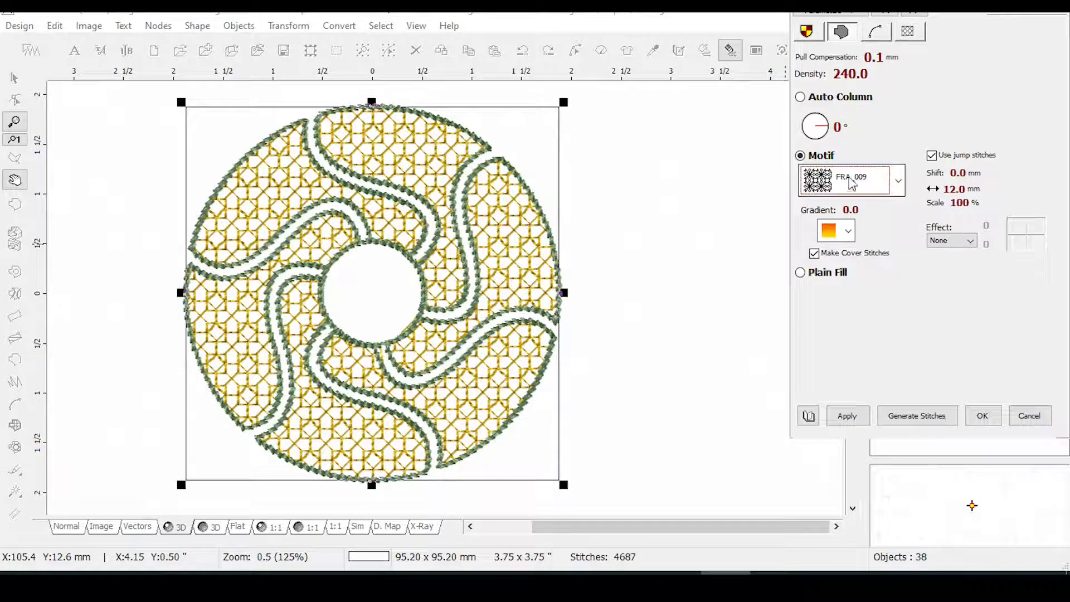
Set the motif fill's density to 100 and its motif width to 5 mm, and apply the settings to the gold group.
click(812, 76)
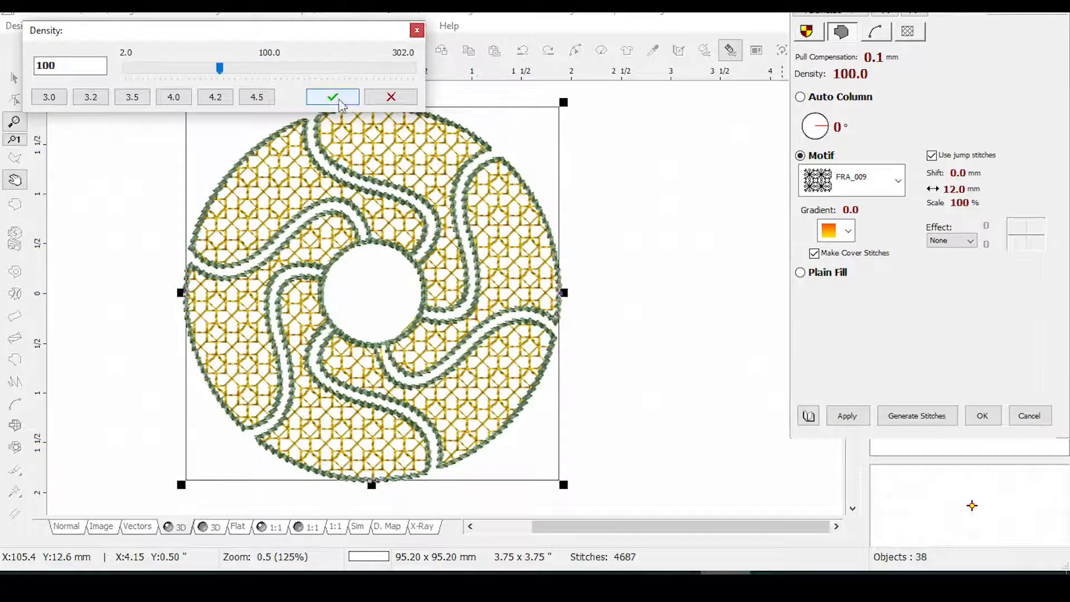
click(340, 101)
click(953, 189)
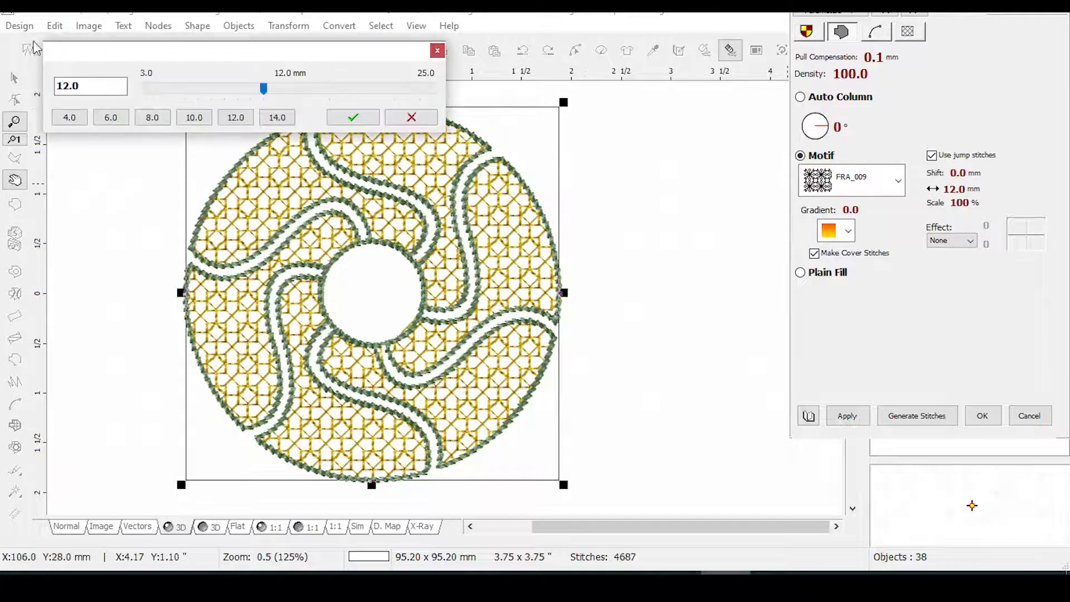
text(5)
click(367, 124)
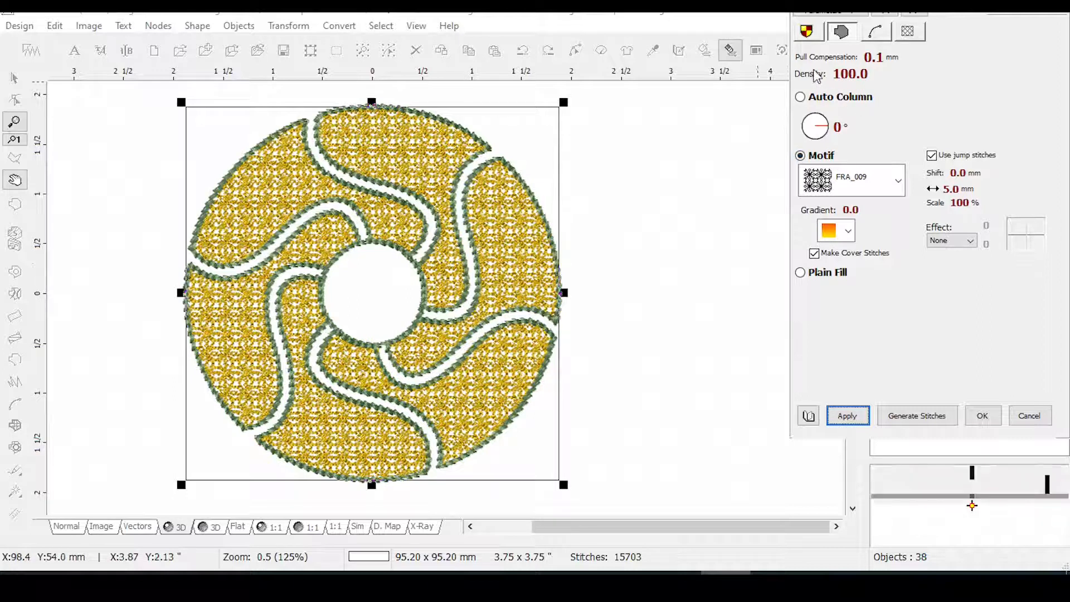
Set the motif fill's density to 200 and its motif width to 10 mm, then apply and accept the parameters.
click(816, 74)
text(200)
click(374, 137)
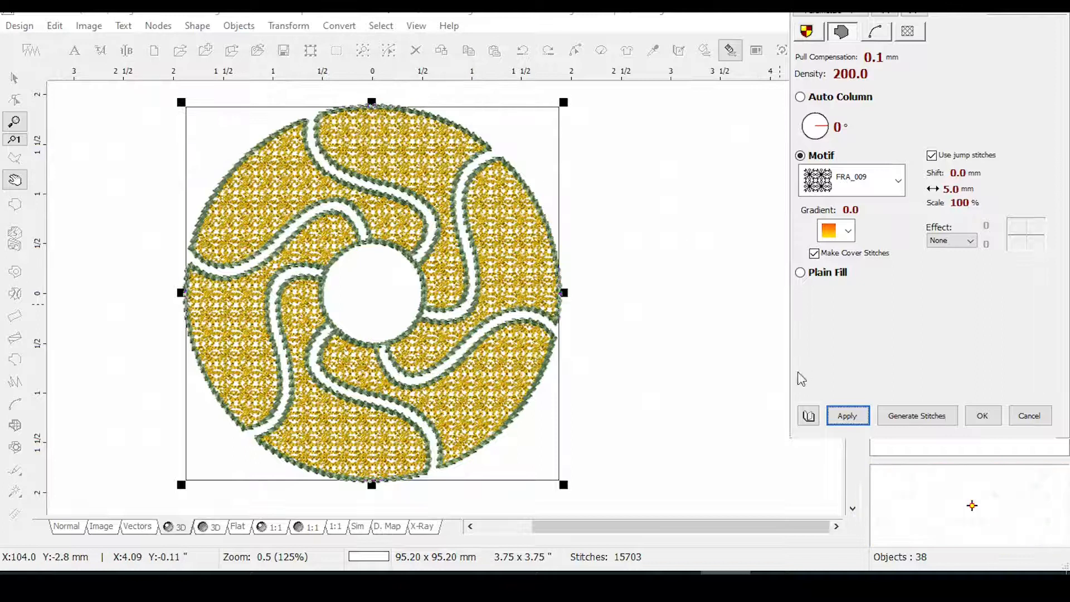
click(939, 190)
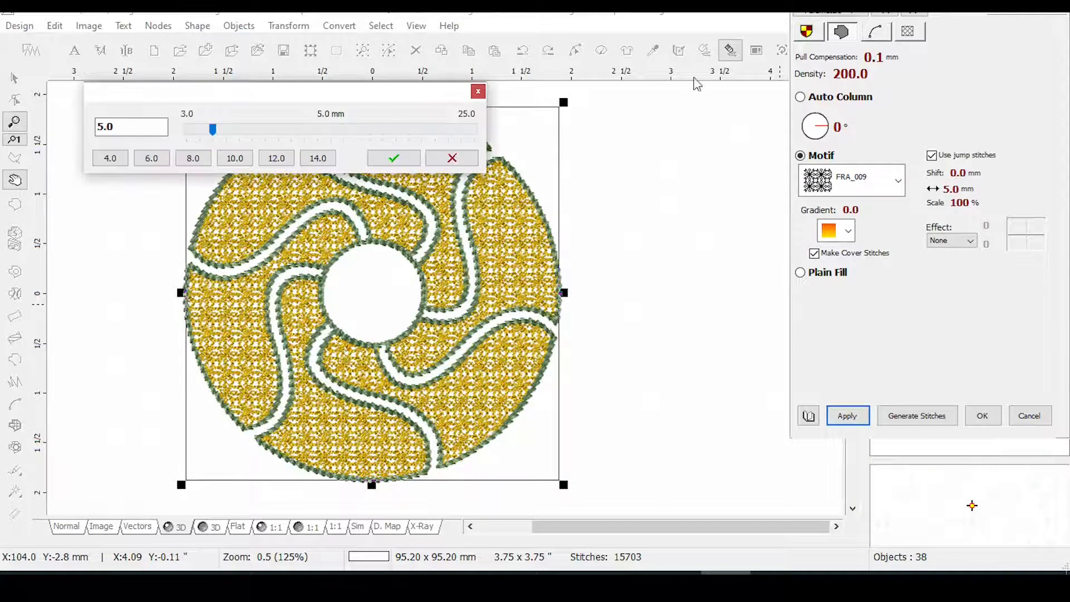
click(393, 157)
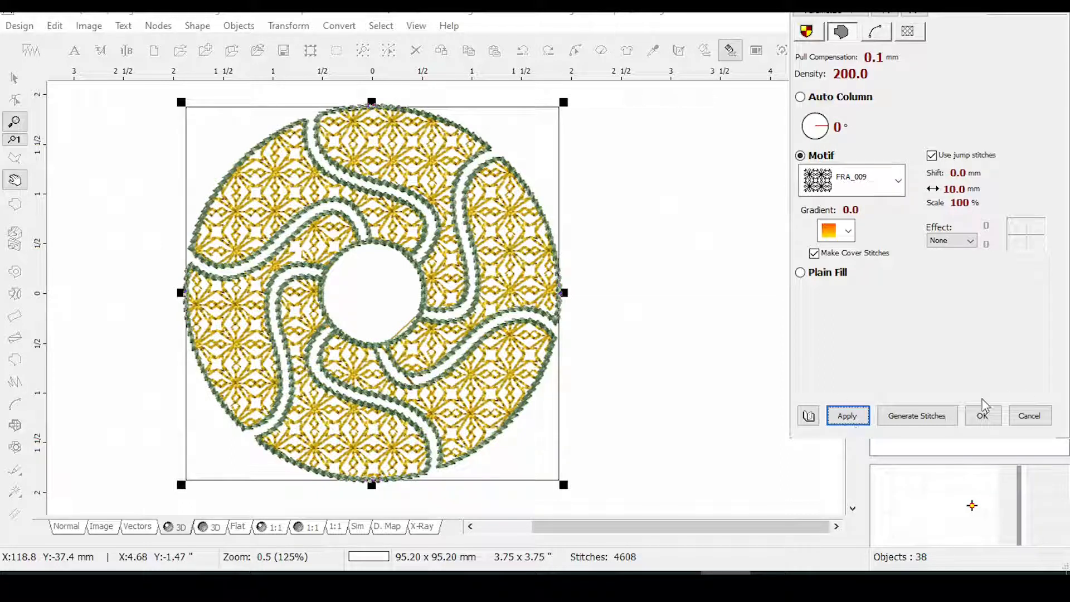
click(974, 415)
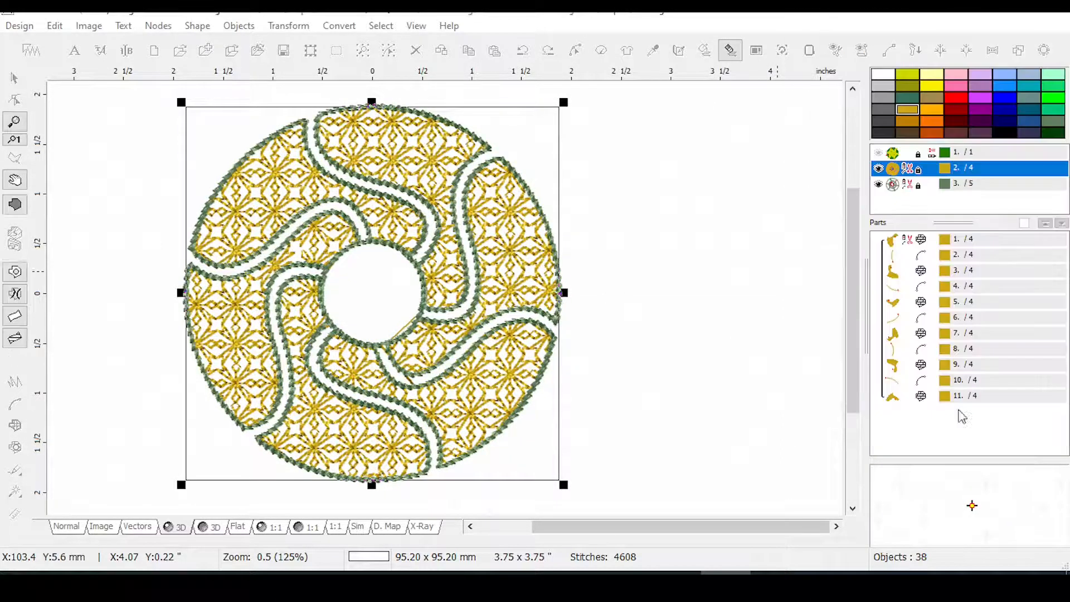
Examine the gold stitch cutting across the lower edge of the central circle and select connection part 10 of the gold group.
scroll(370, 341, up, 1)
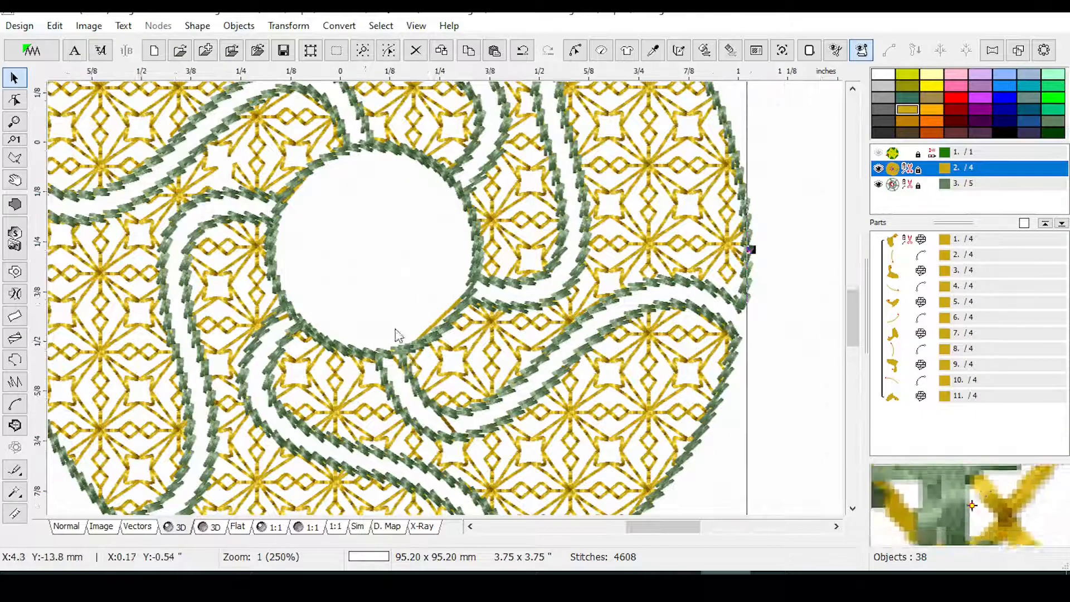
scroll(396, 334, up, 1)
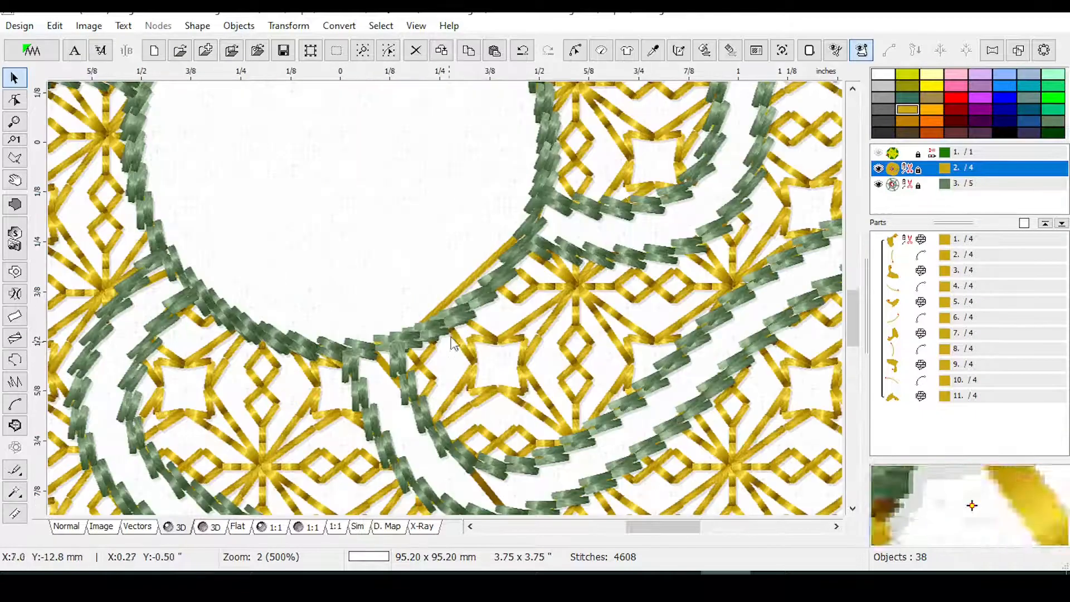
click(909, 379)
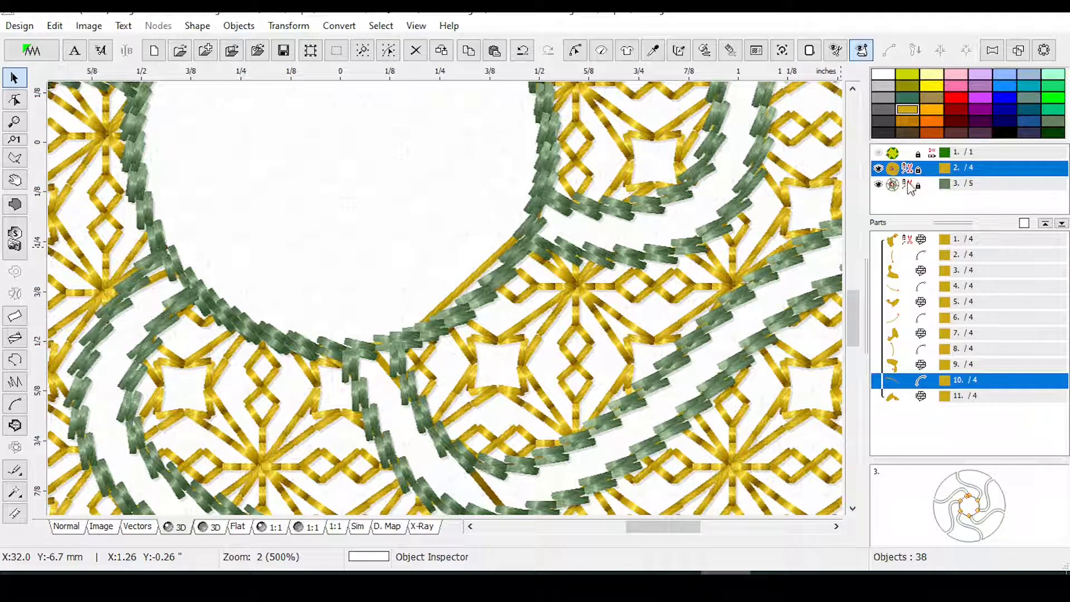
Ungroup the gold fill group with Ungroup 1 and undo the ungrouping.
right_click(905, 169)
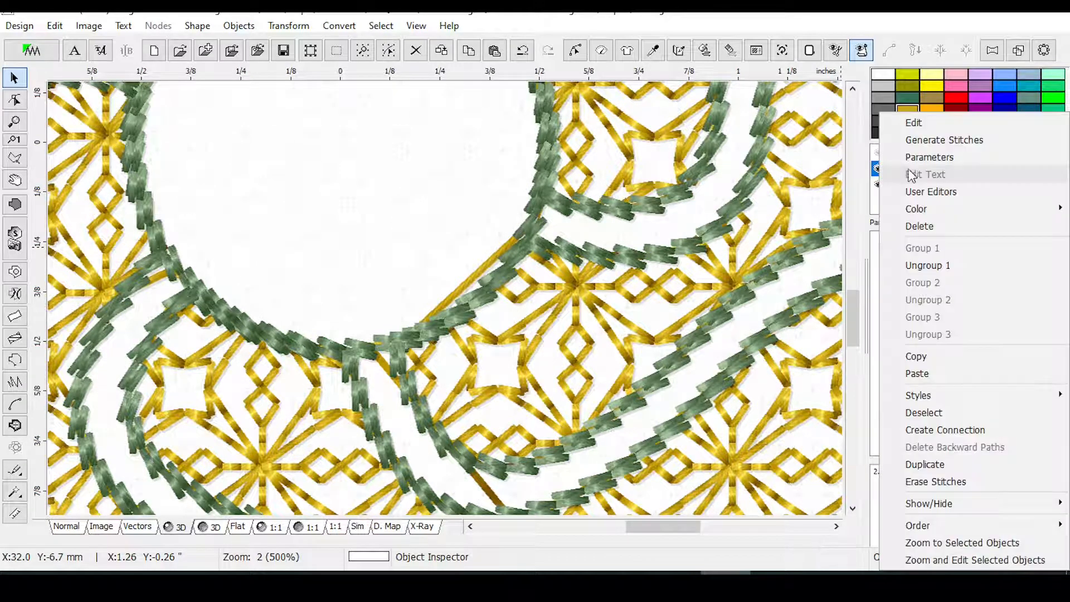
click(925, 267)
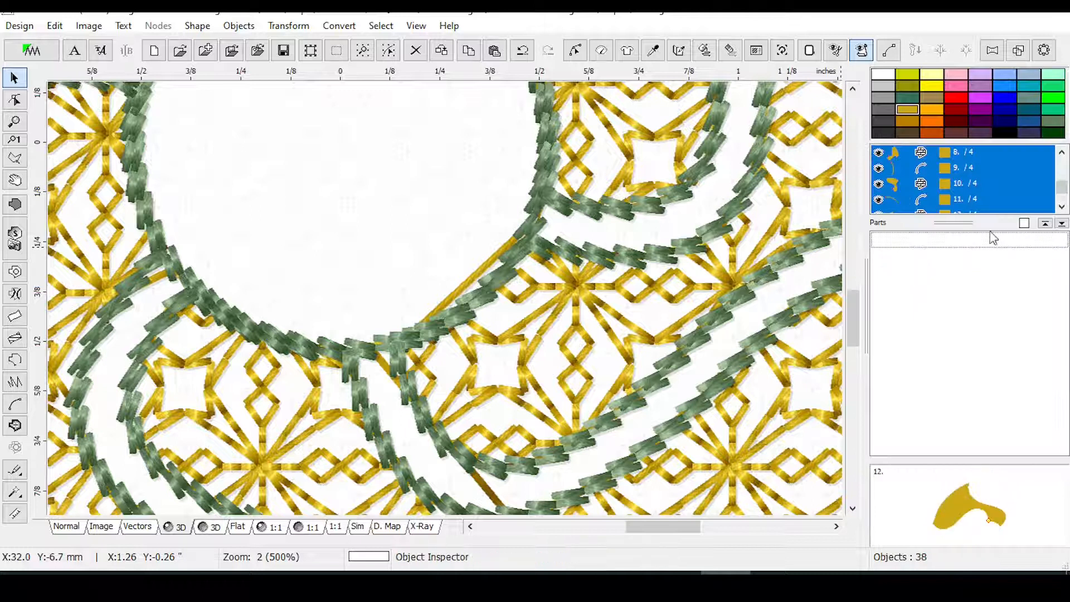
mouse_move(954, 219)
mouse_down()
mouse_move(977, 436)
mouse_move(974, 214)
mouse_up()
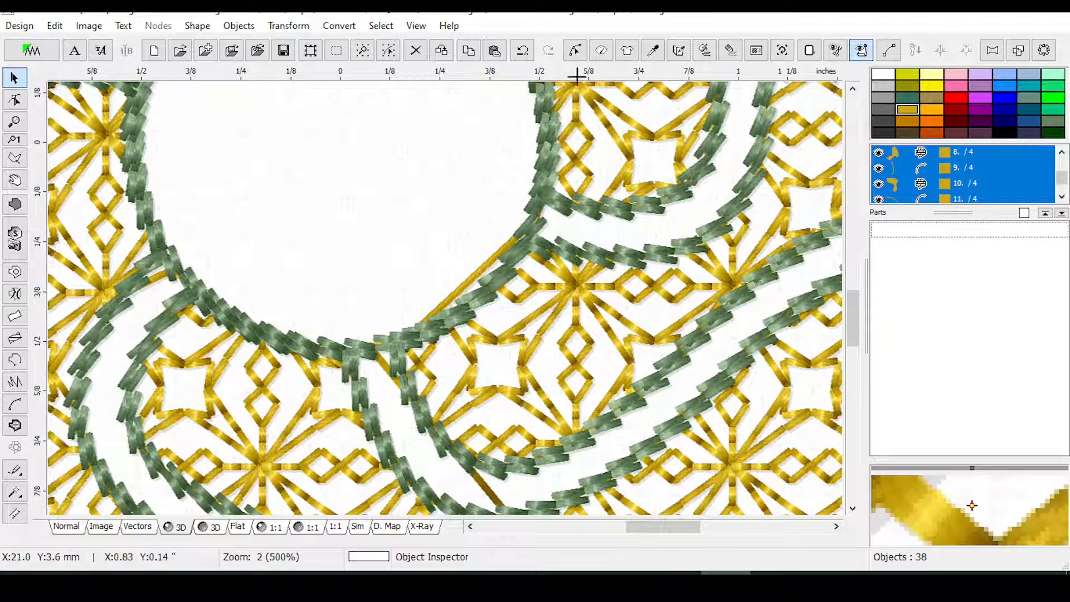
click(522, 52)
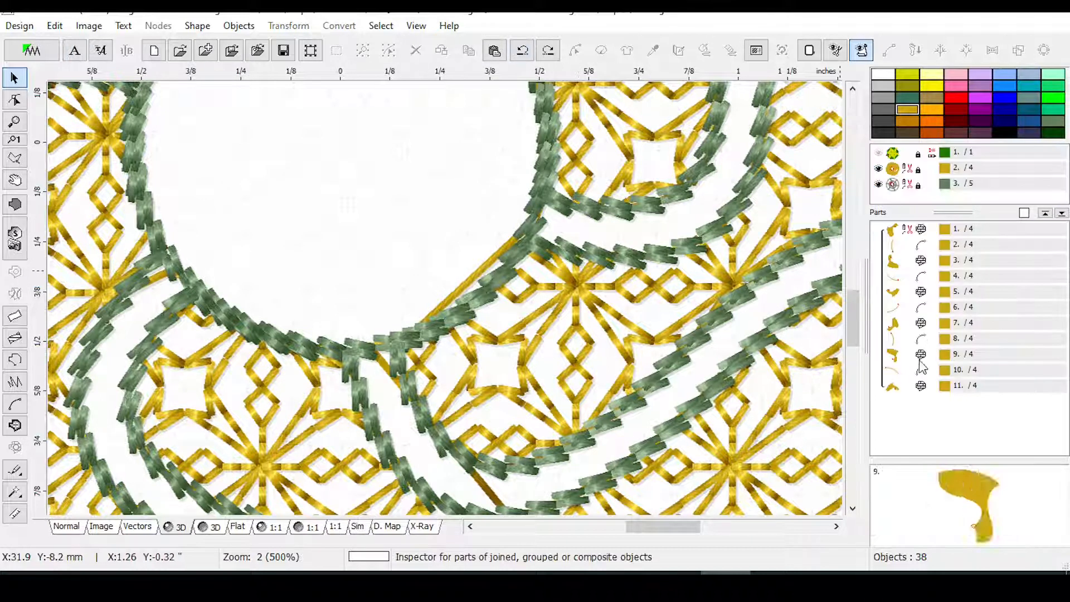
Check connection parts 4 and 6 of the gold group, inspecting the nodes of part 6 without editing them.
click(934, 251)
click(933, 275)
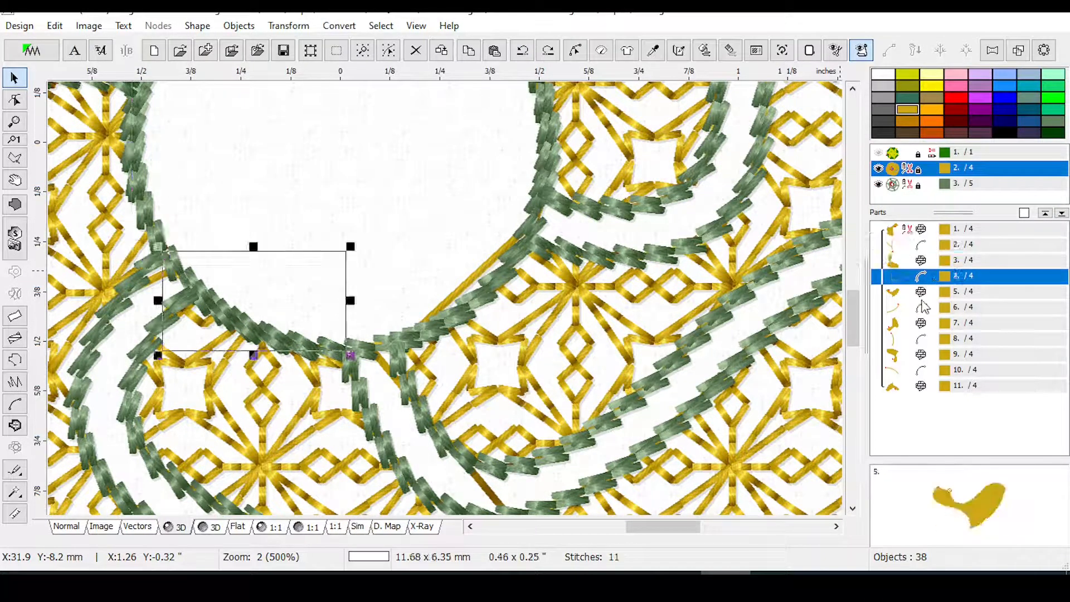
click(934, 307)
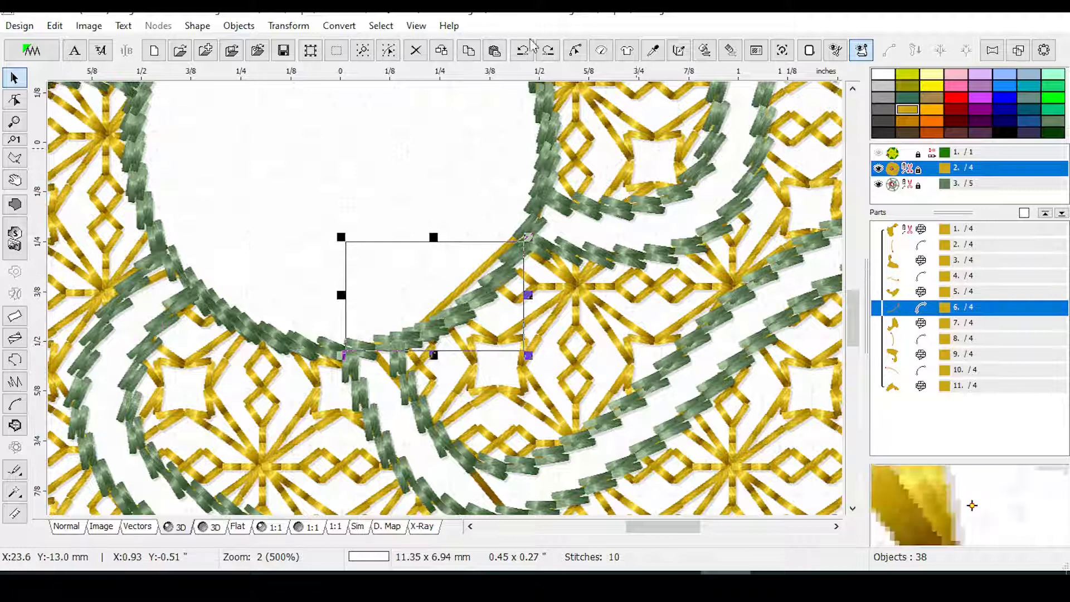
click(573, 55)
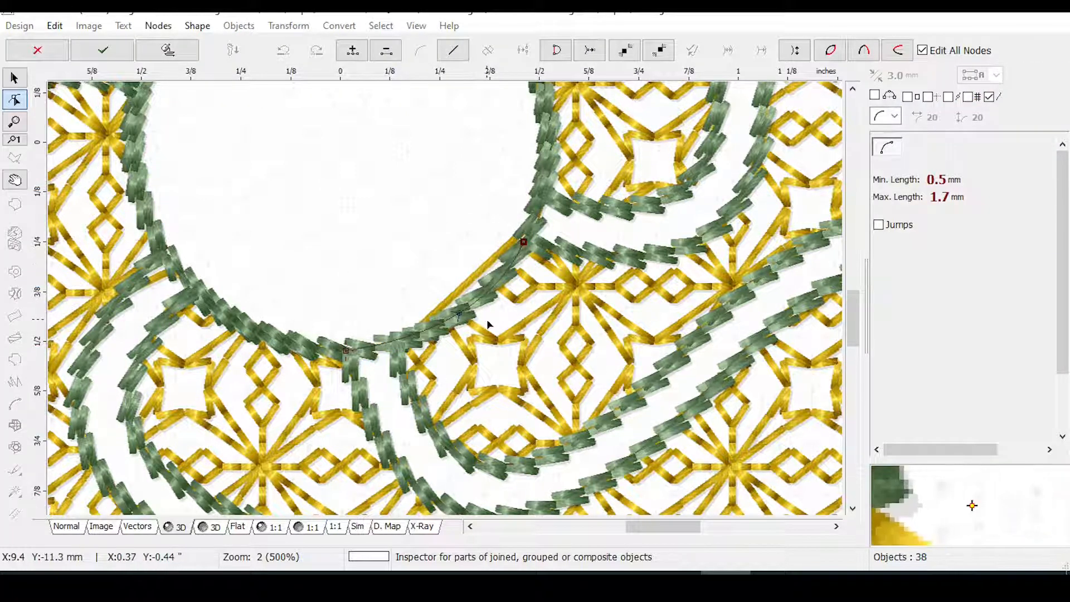
key(Escape)
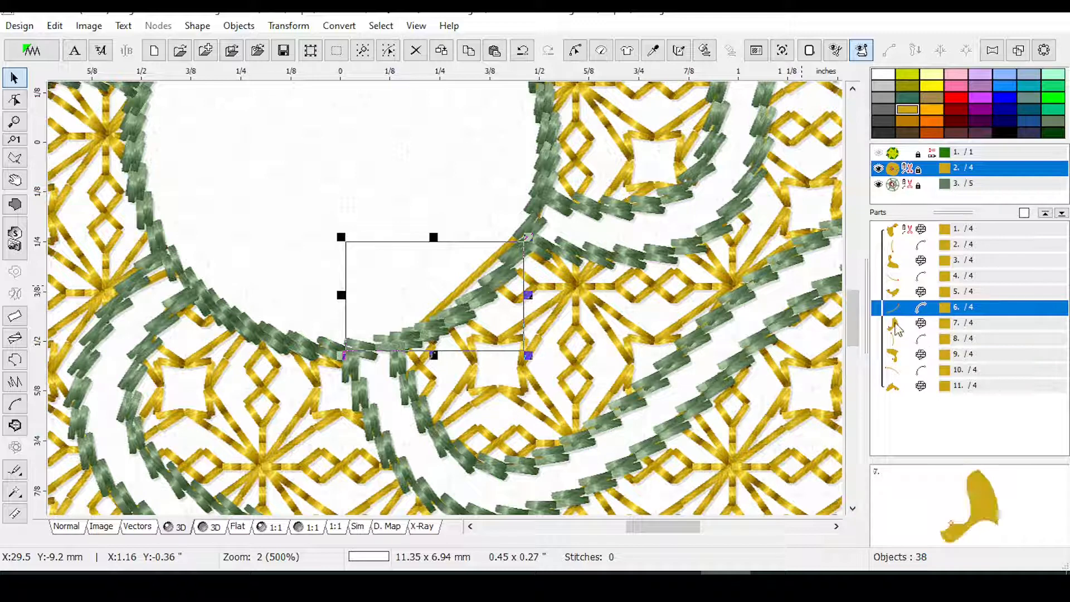
Check the group's other connections and fill part 5 to find which part makes the stray stitch at the central circle.
click(887, 169)
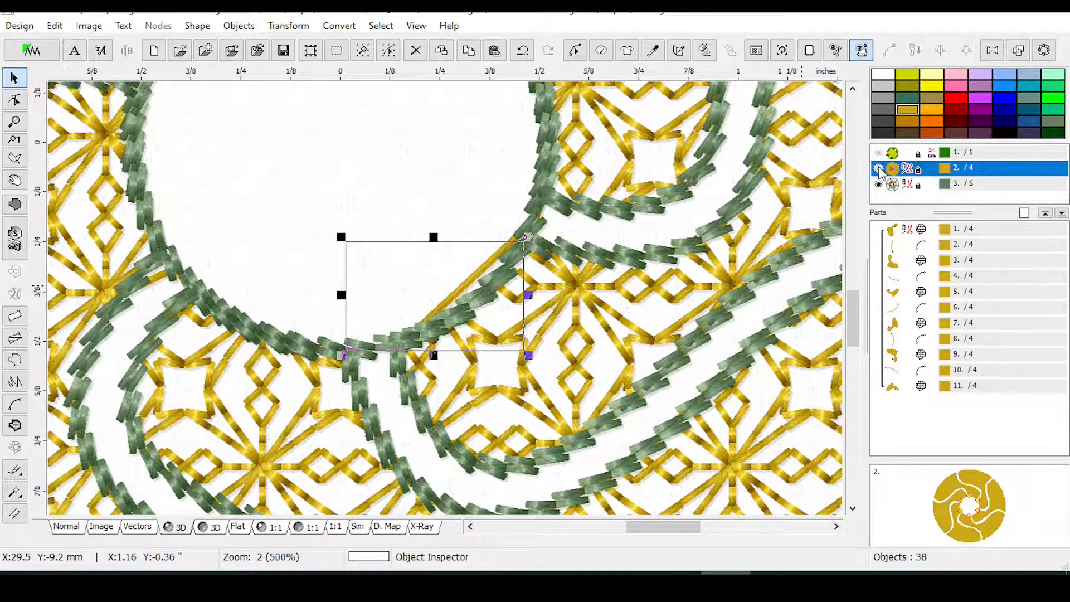
click(921, 341)
click(922, 373)
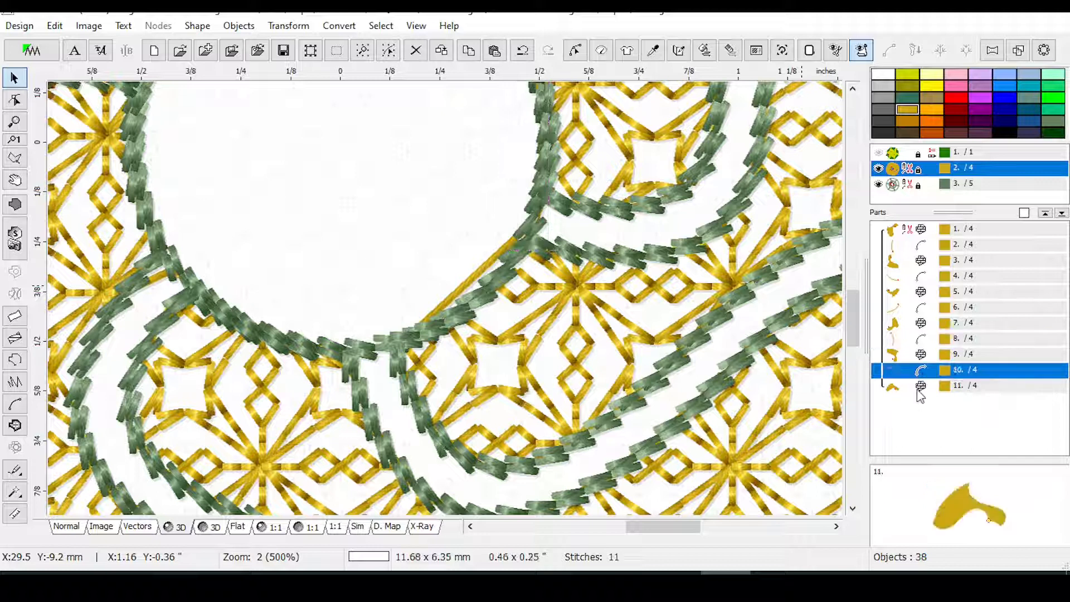
click(918, 250)
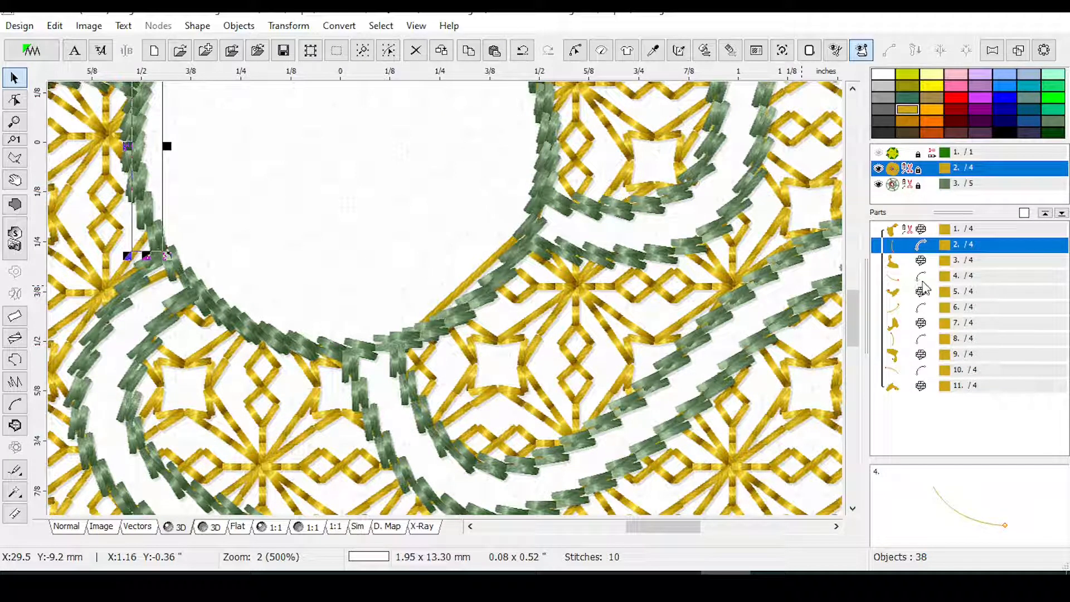
click(922, 278)
click(922, 295)
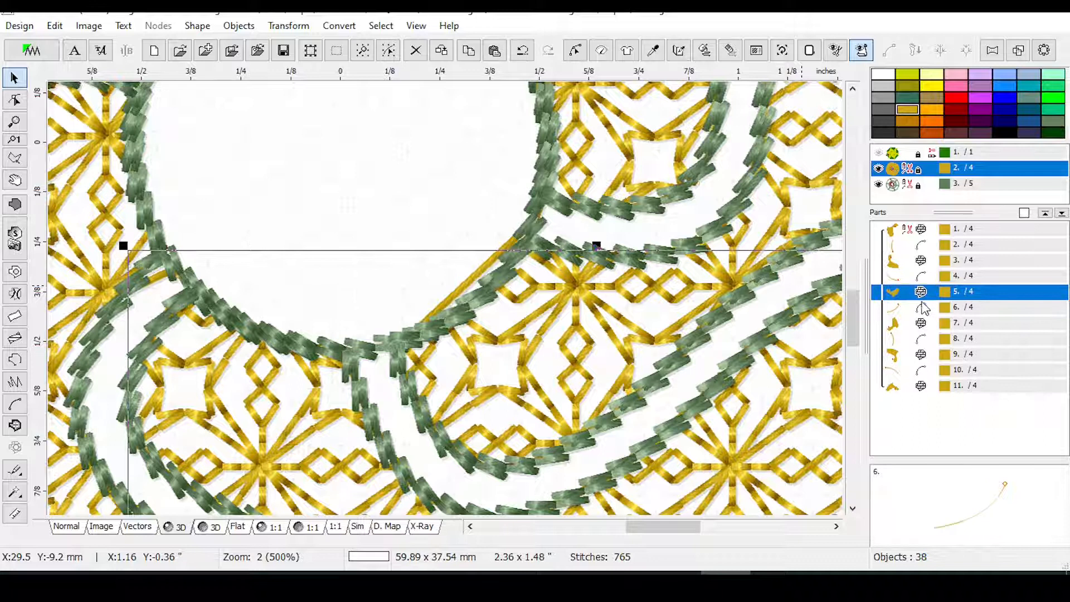
Ungroup the gold fills and connections with Ungroup 1, enlarge the object list, and select connection object 11.
right_click(910, 177)
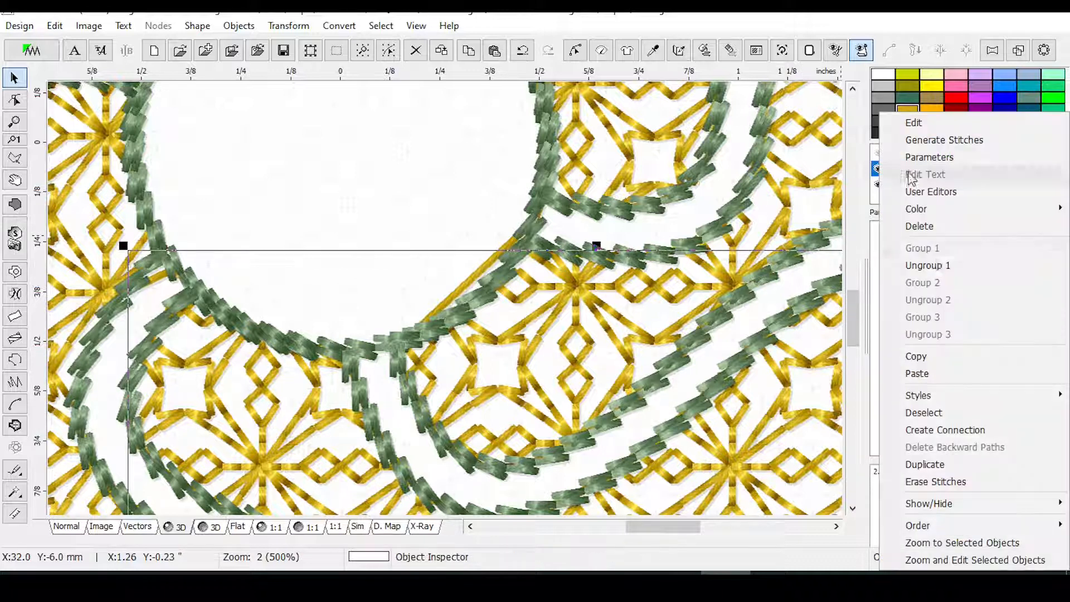
click(927, 265)
drag(950, 212, 966, 423)
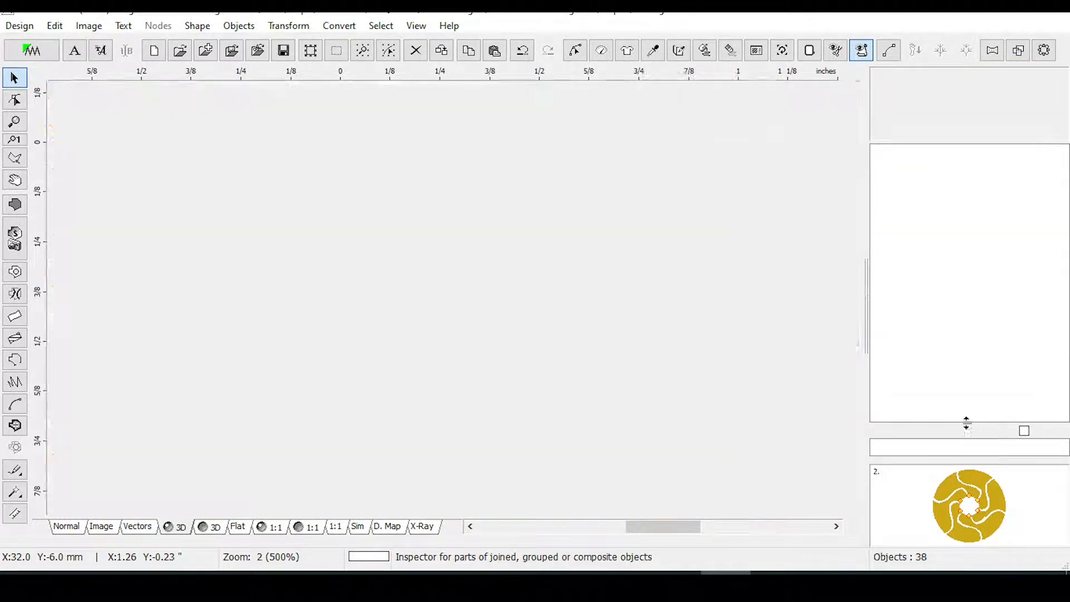
click(924, 309)
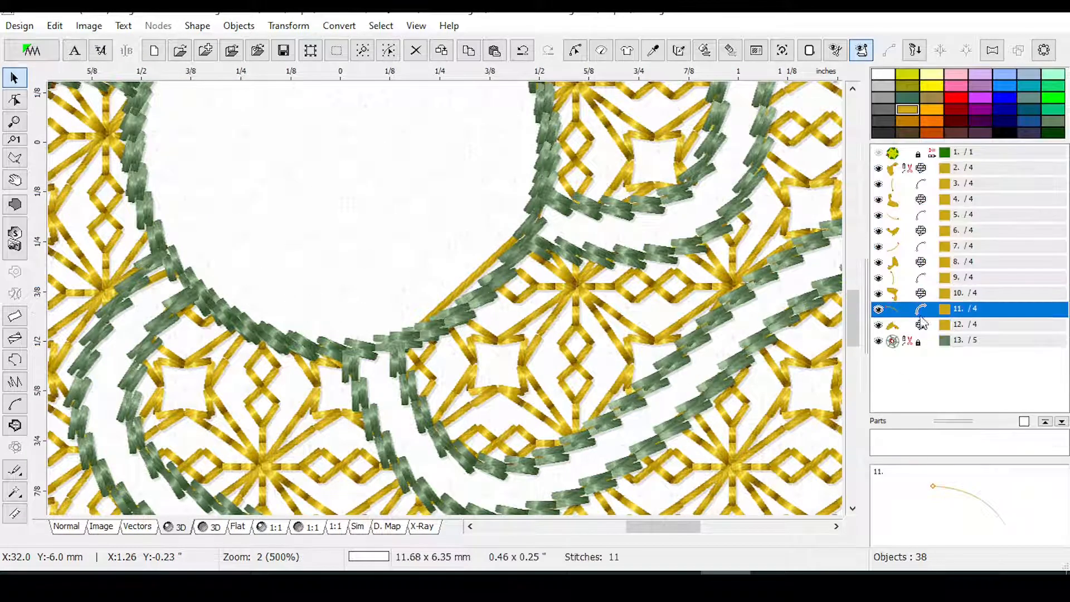
Clear the selection and inspect the stray gold stitch along the central circle at close range.
click(467, 283)
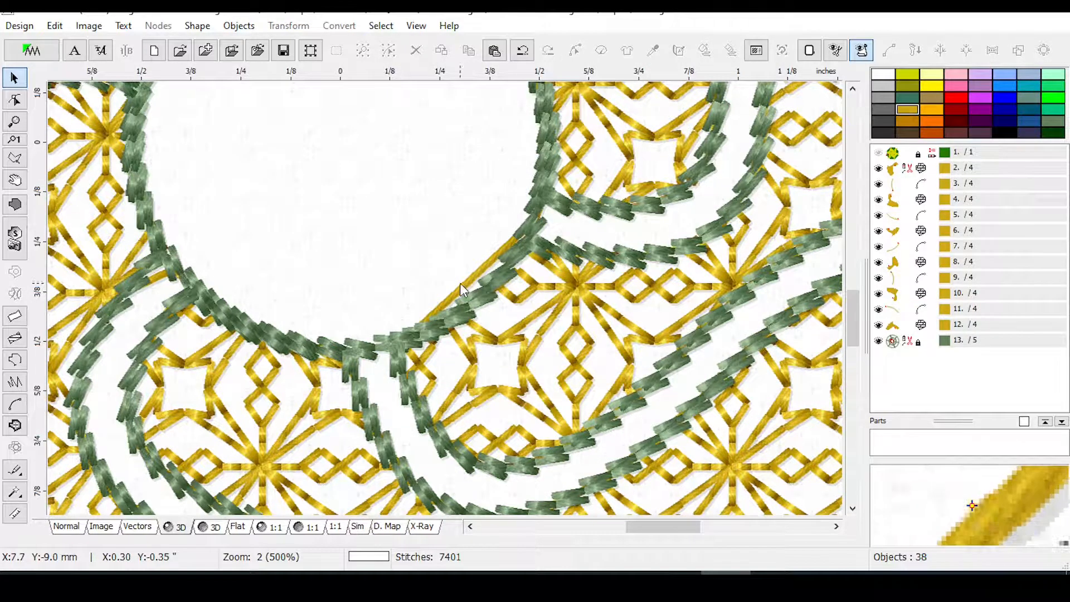
scroll(599, 177, down, 3)
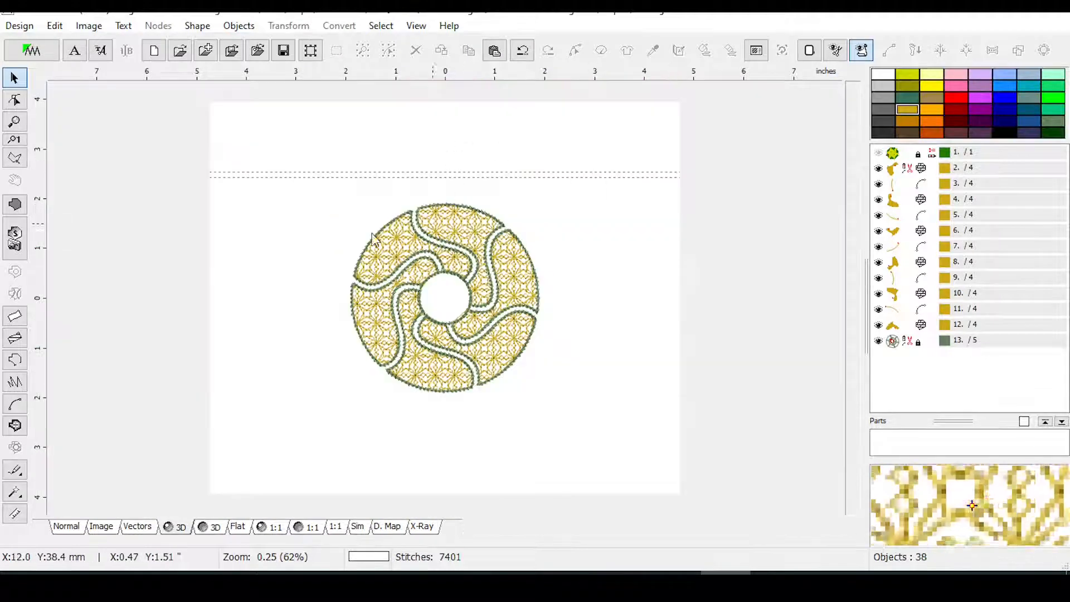
scroll(375, 295, up, 2)
drag(845, 269, 851, 334)
scroll(413, 357, up, 1)
scroll(413, 357, up, 1)
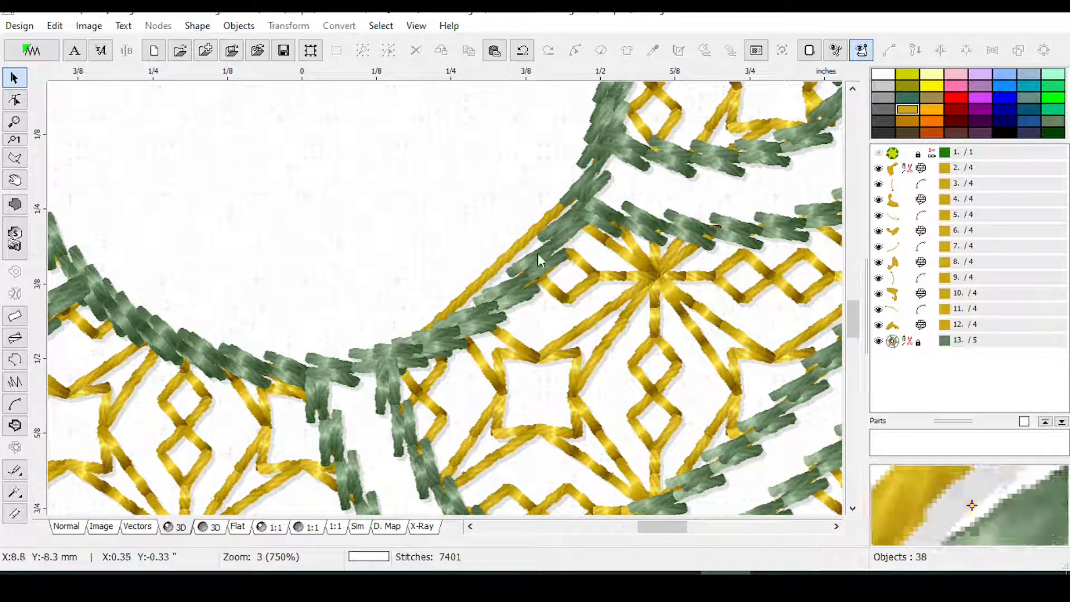
Hide and show gold objects 2 to 6 one at a time to look for the source of the stray circle stitch.
click(915, 171)
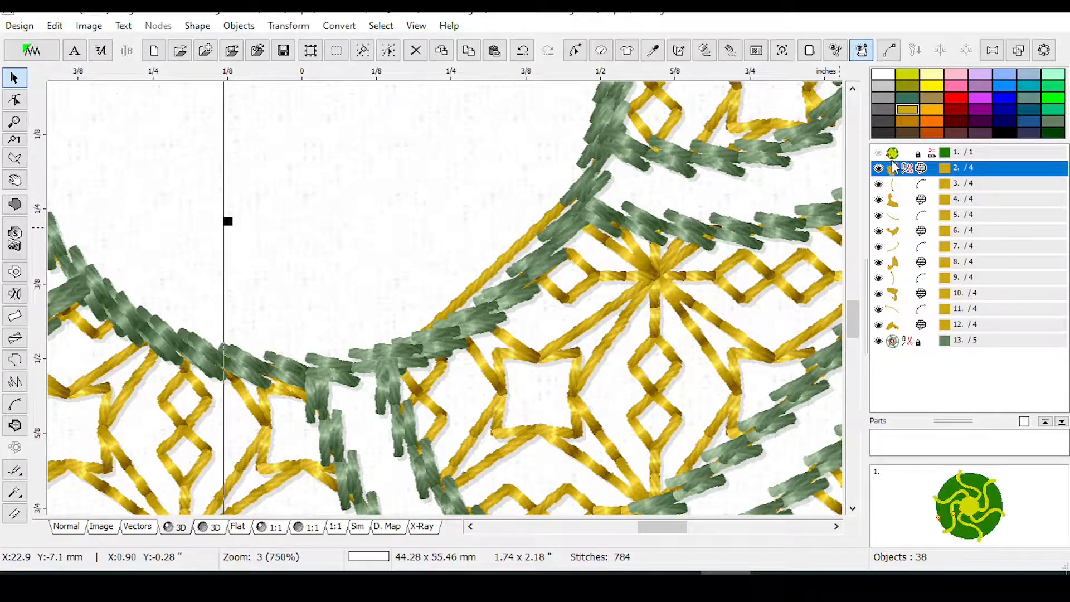
click(879, 169)
click(880, 167)
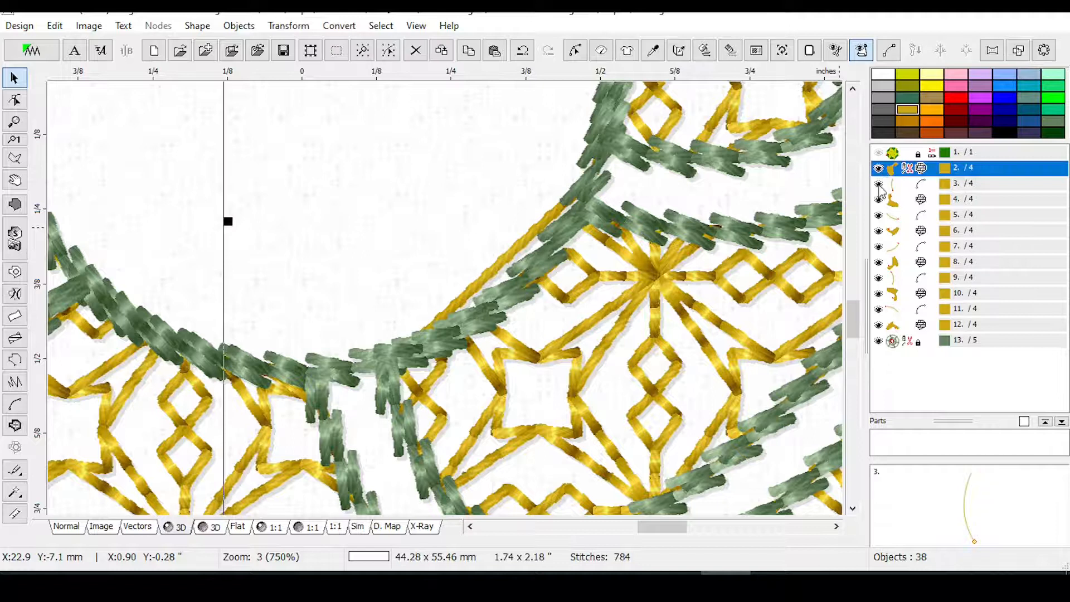
click(880, 185)
click(882, 186)
click(880, 199)
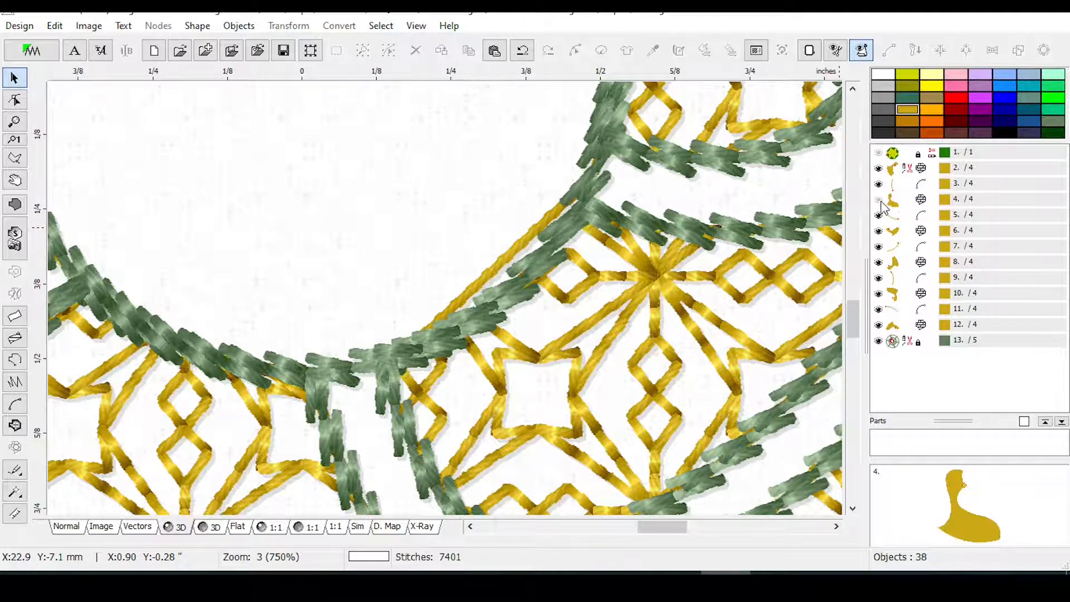
click(880, 200)
click(879, 216)
click(879, 216)
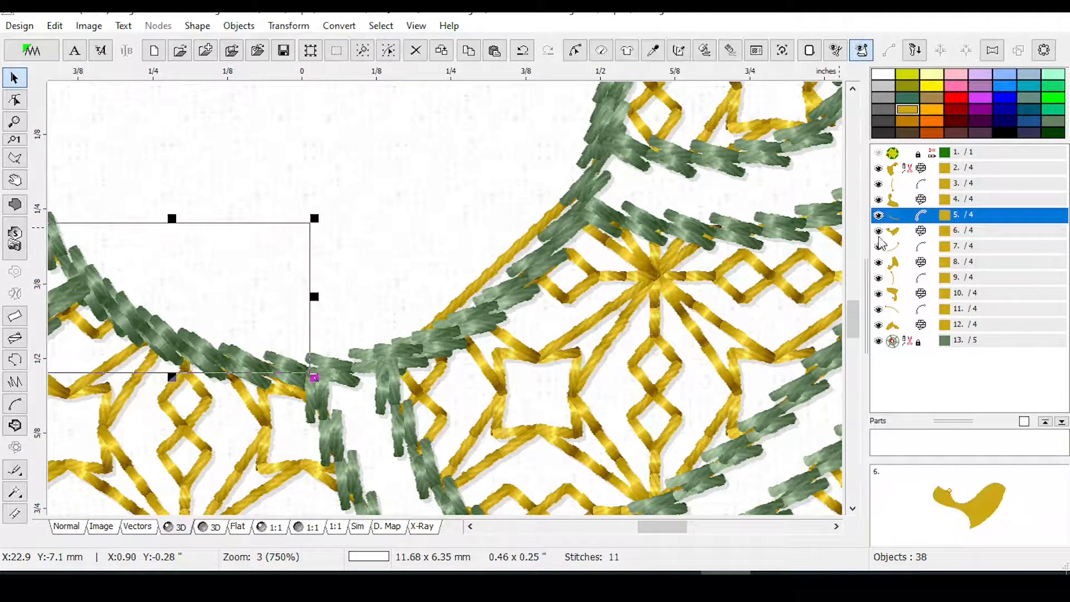
click(880, 232)
click(880, 232)
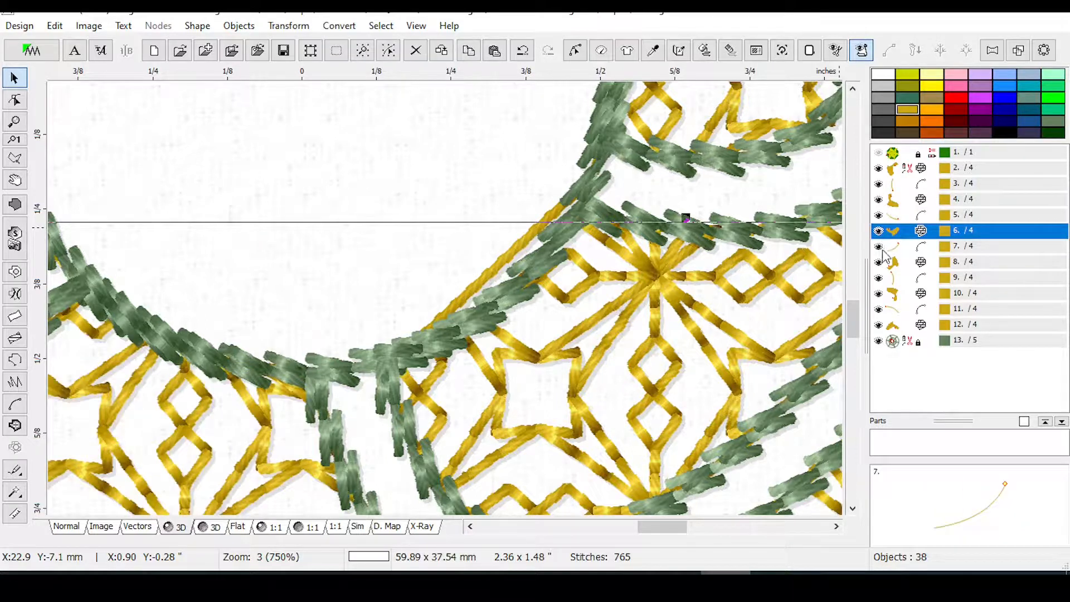
Hide and show gold objects 7 to 9 one at a time to check which one sews the stray stitch.
click(880, 247)
click(880, 247)
click(880, 263)
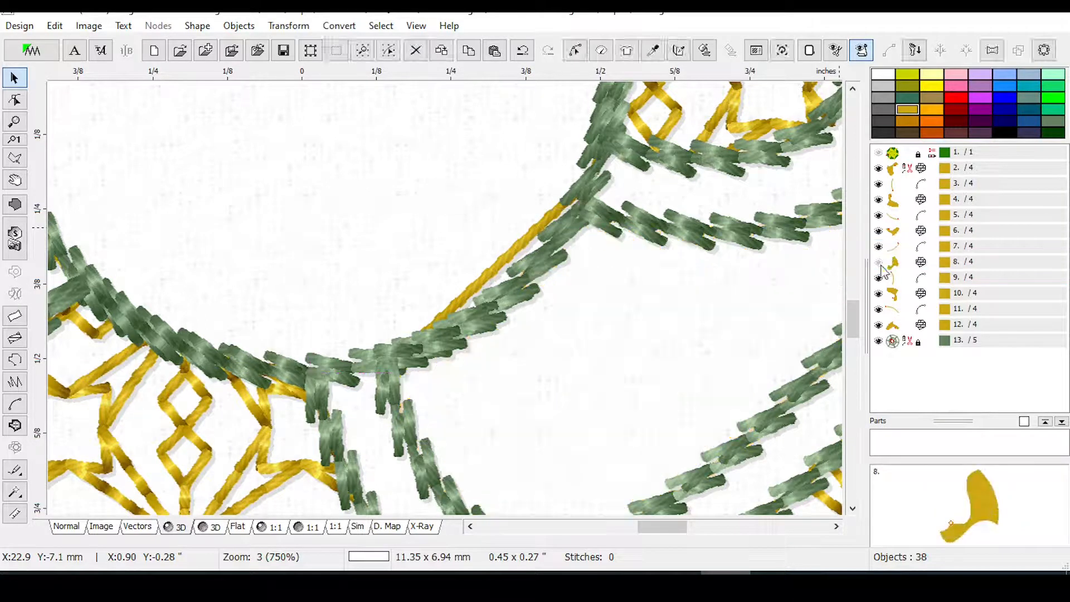
click(883, 265)
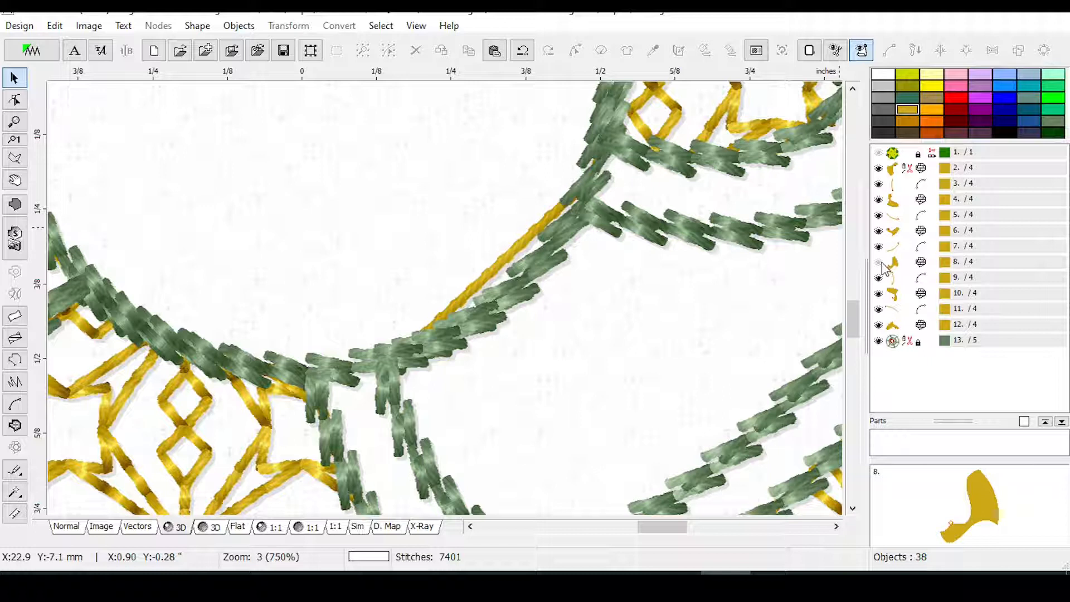
click(880, 262)
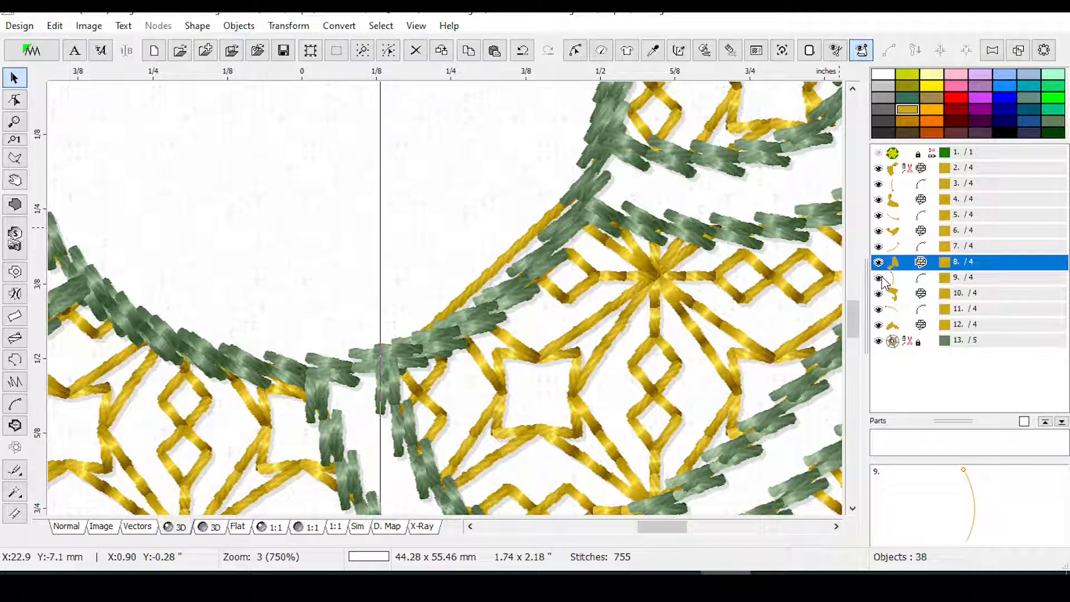
click(881, 278)
click(880, 278)
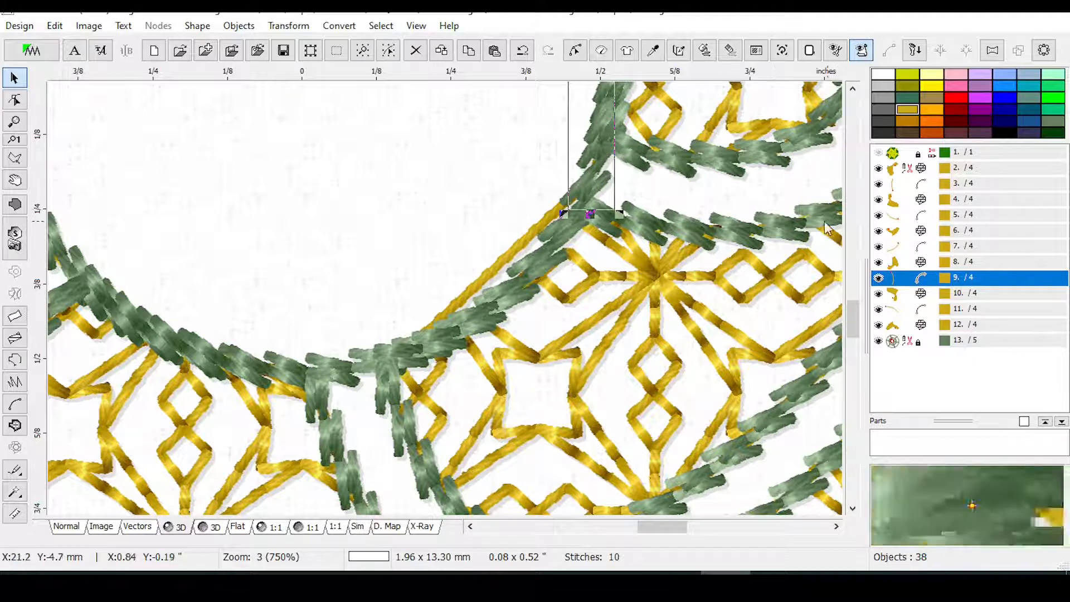
click(880, 278)
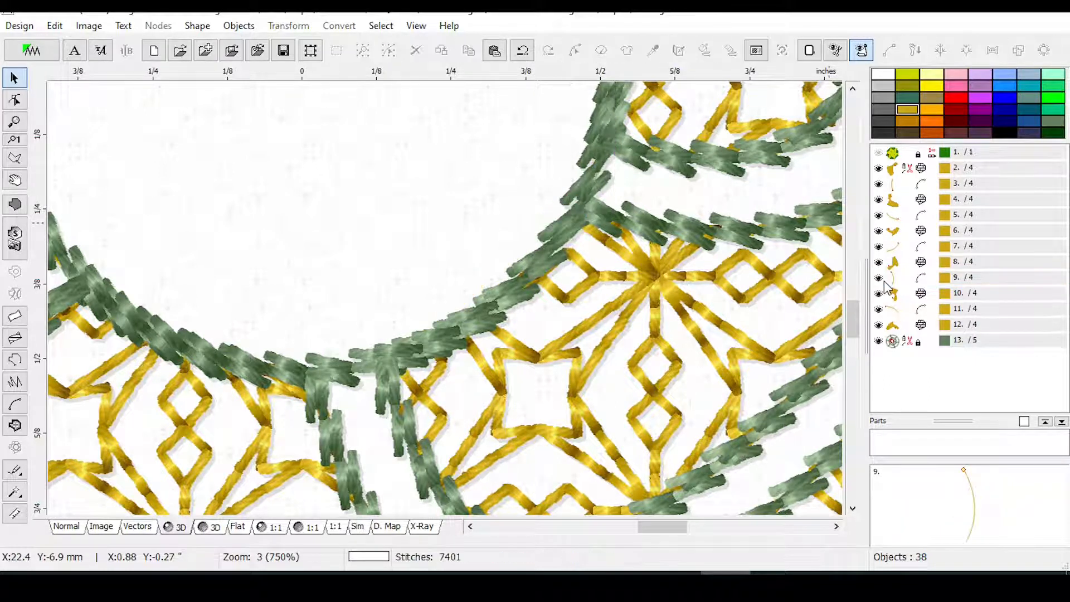
click(880, 278)
Inspect the nodes of connection object 9 without editing them, and regenerate its stitches.
drag(849, 308, 824, 295)
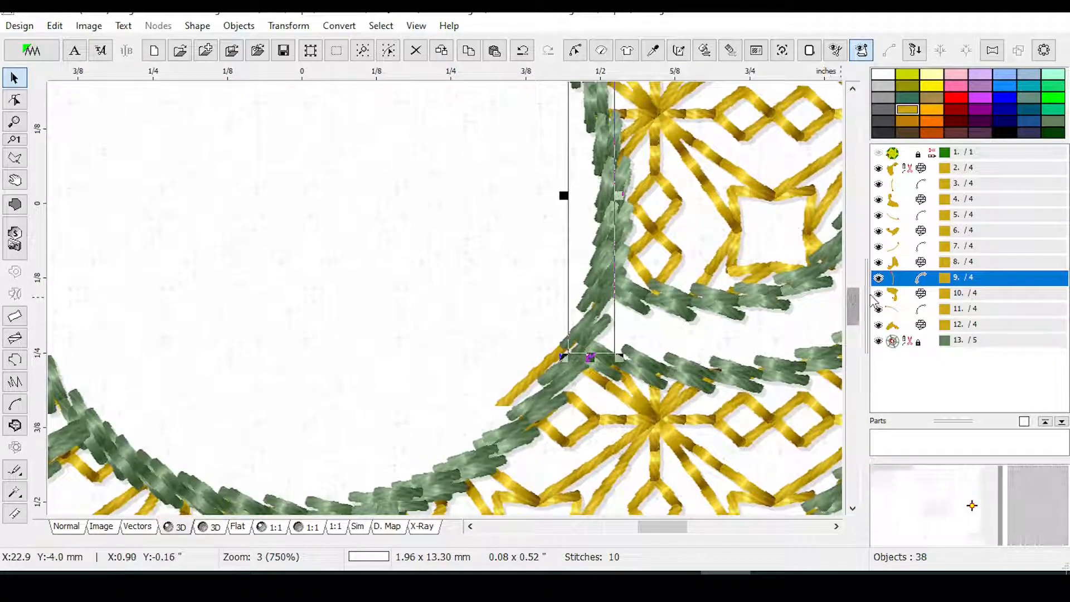
click(574, 51)
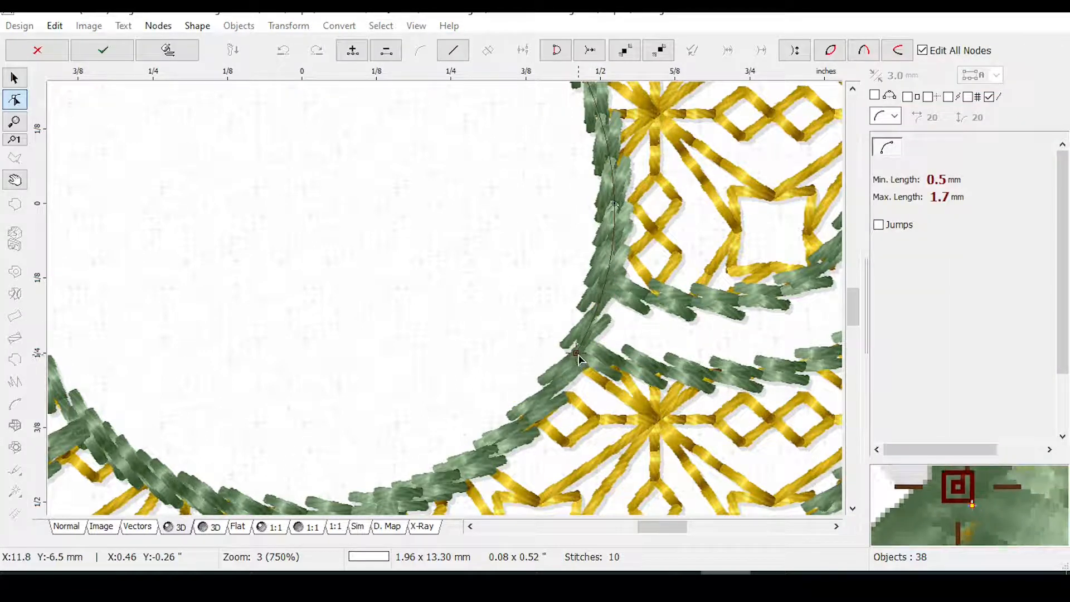
key(Escape)
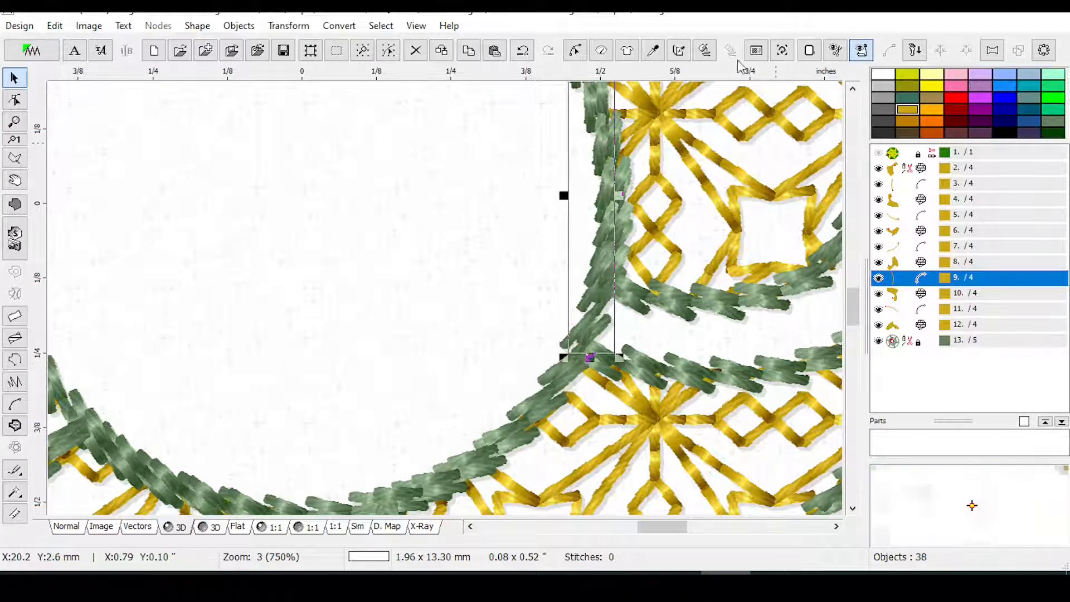
click(706, 50)
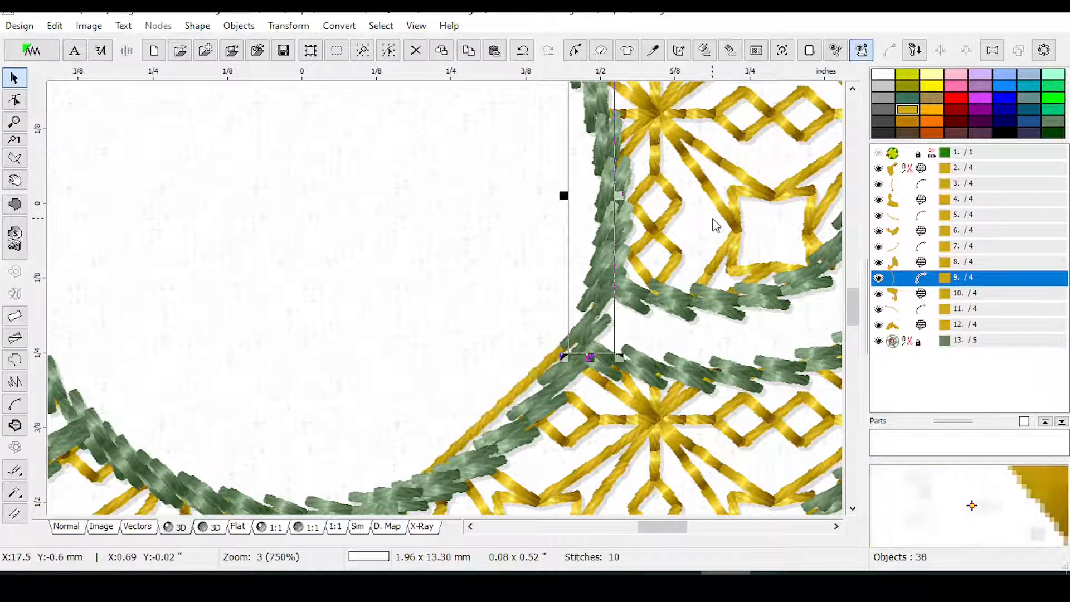
Select all gold fills and connections, objects 2 to 12, and combine them with Group 1.
scroll(710, 215, down, 2)
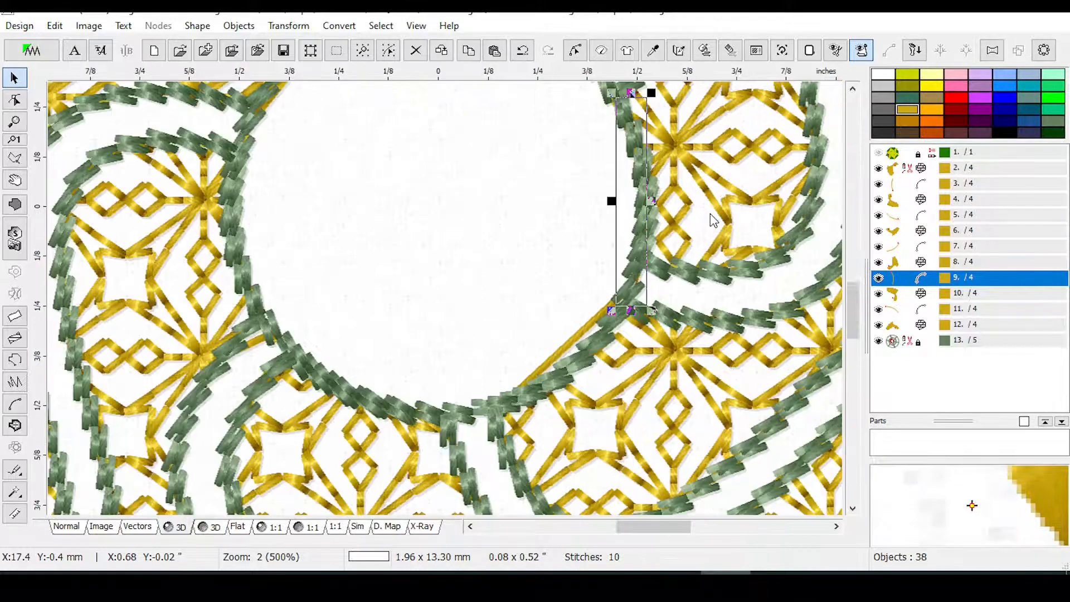
drag(853, 341, 851, 307)
scroll(623, 259, down, 1)
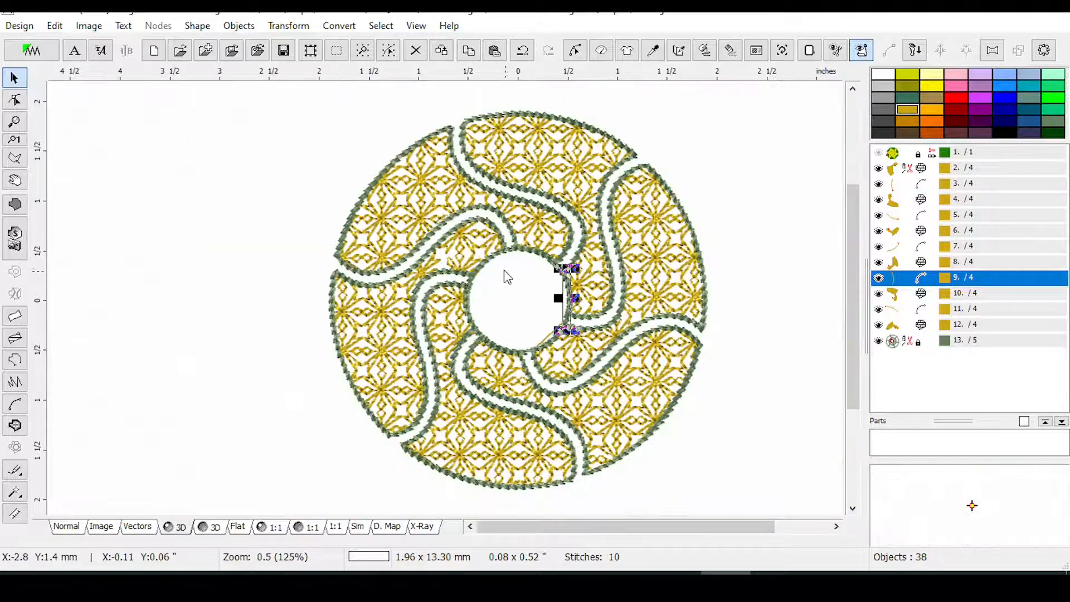
drag(927, 167, 916, 329)
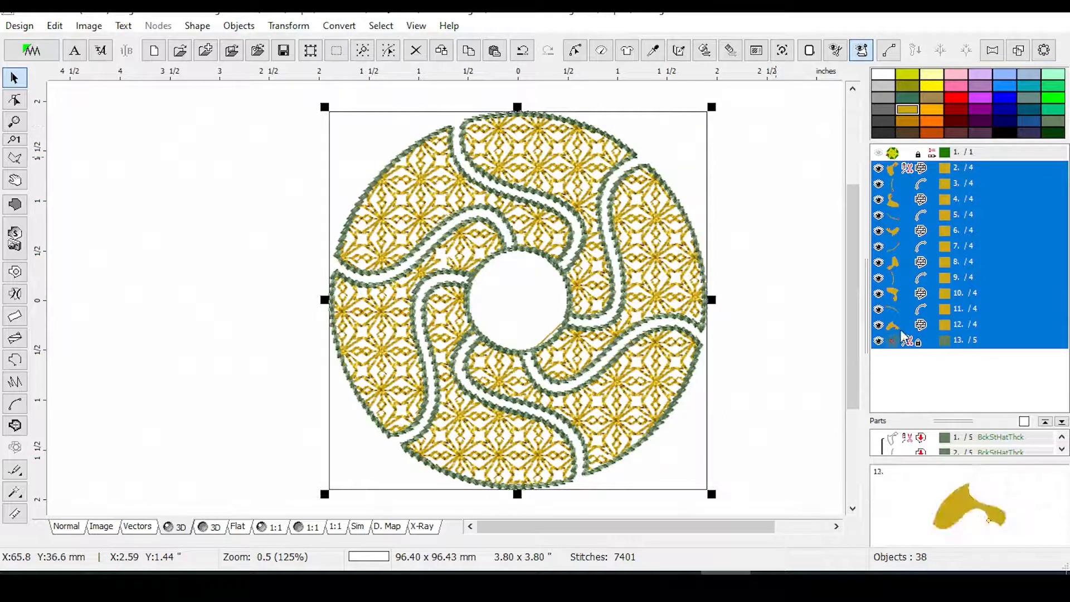
click(921, 328)
drag(922, 333, 914, 168)
right_click(910, 212)
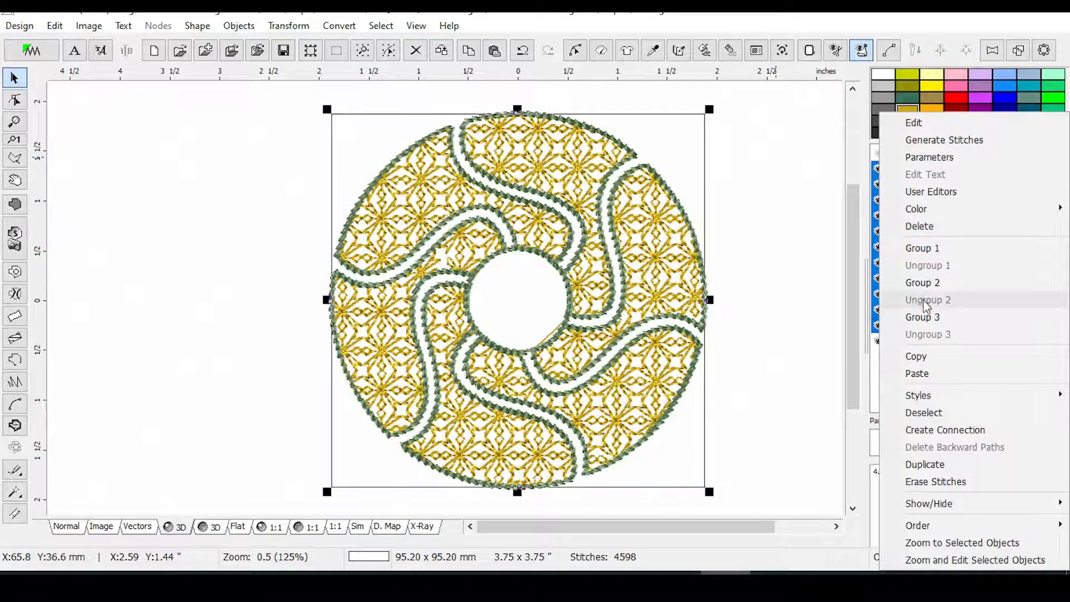
click(916, 250)
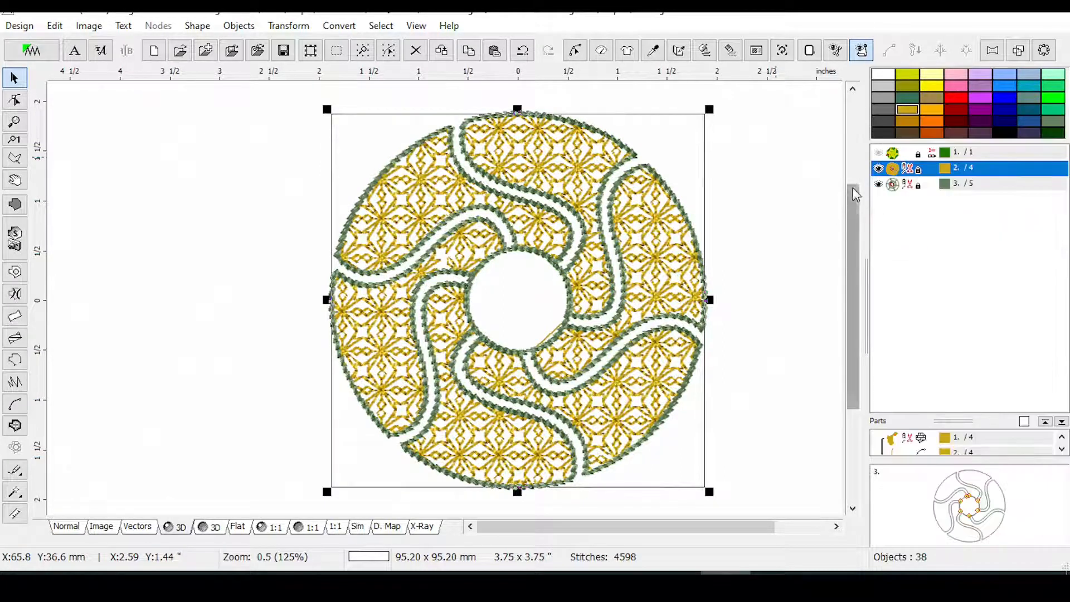
Convert the gold group to editable stitches and select the converted stitch object 11 beside the central circle.
click(336, 26)
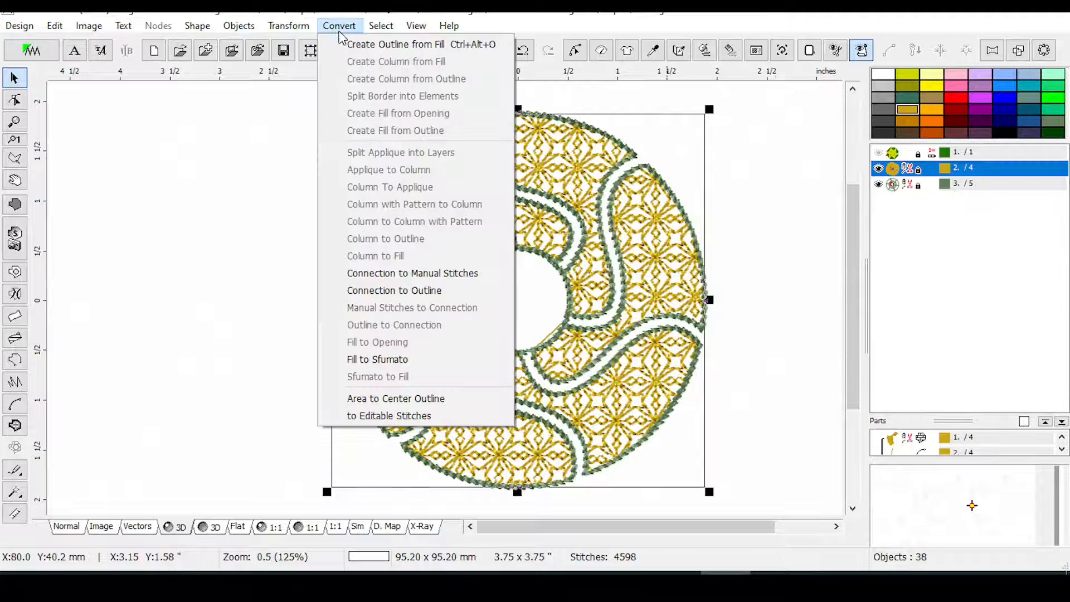
click(391, 419)
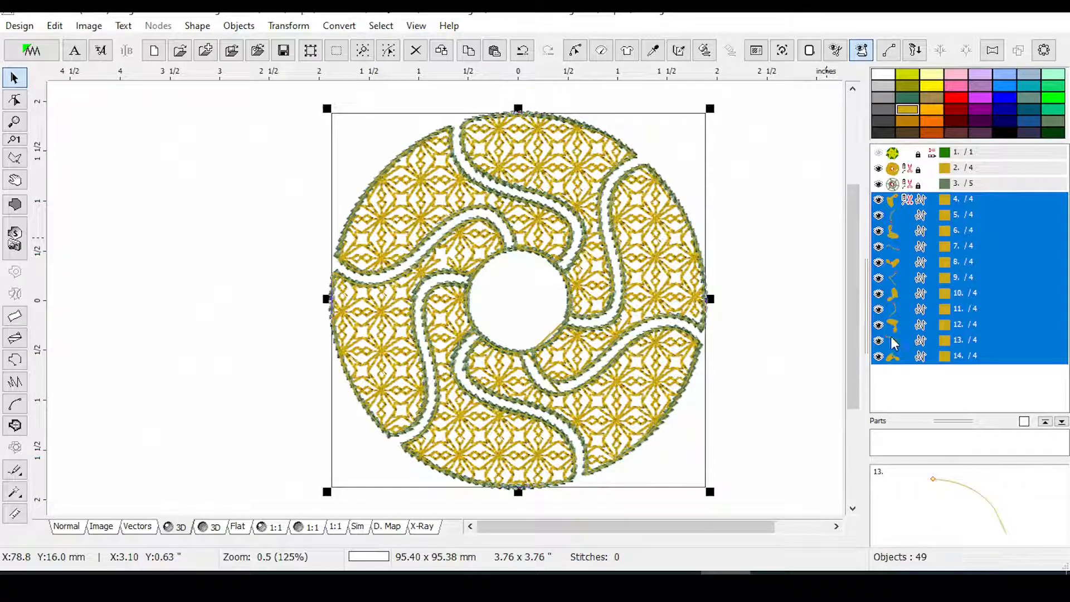
click(906, 314)
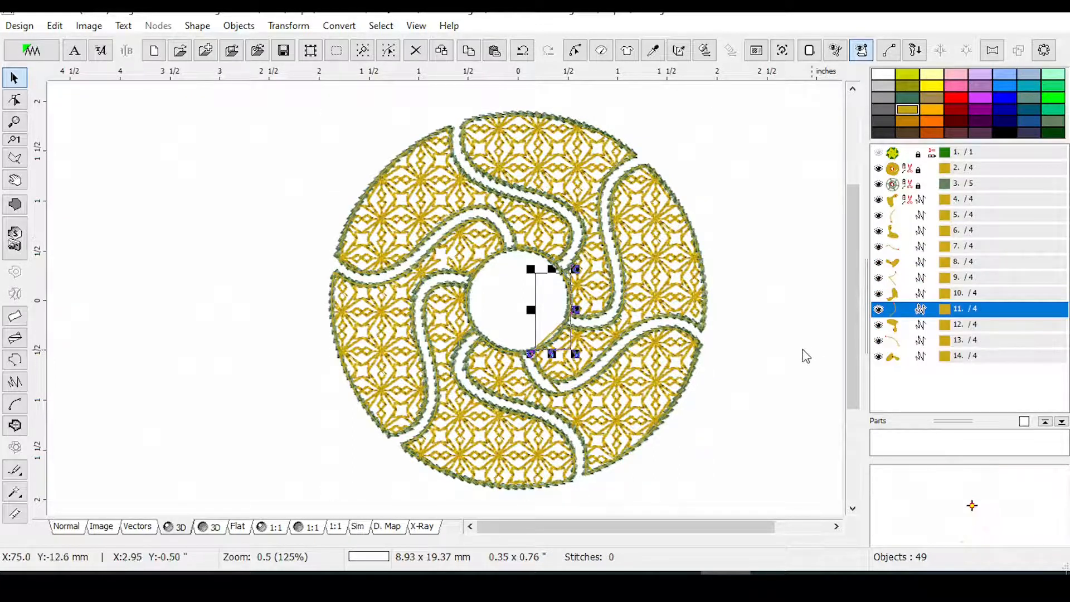
Recolour the original gold group, object 2, yellow and hide it, keeping stitch object 11 selected.
scroll(540, 335, up, 3)
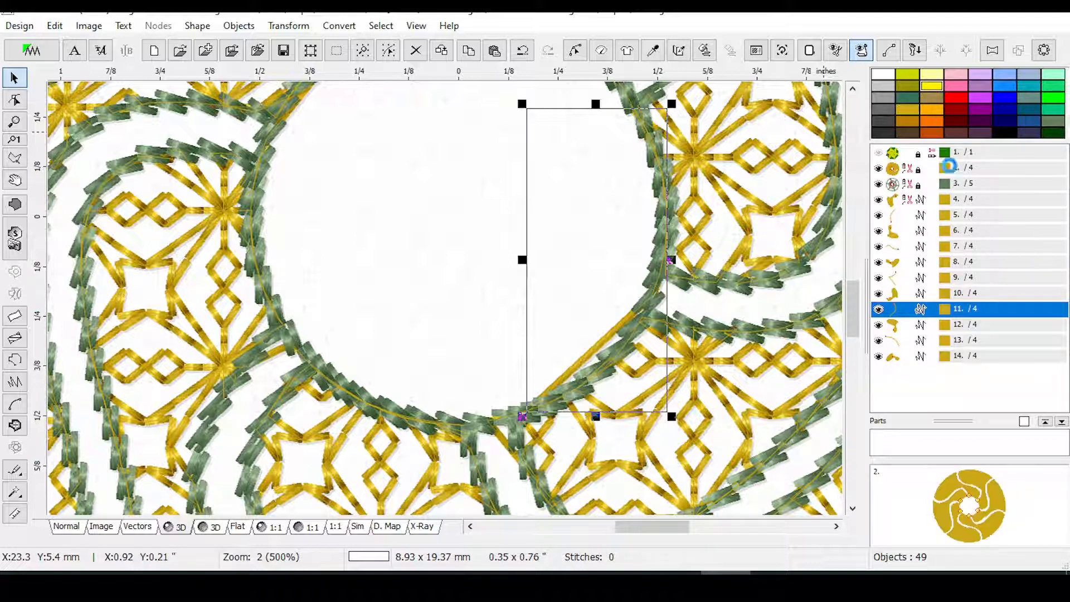
click(878, 169)
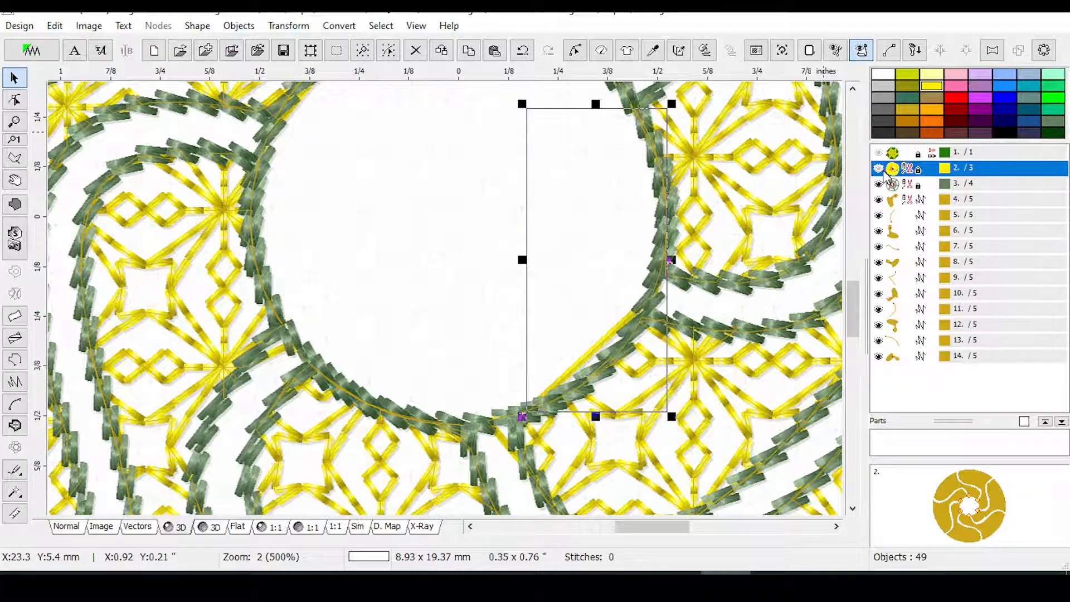
click(909, 306)
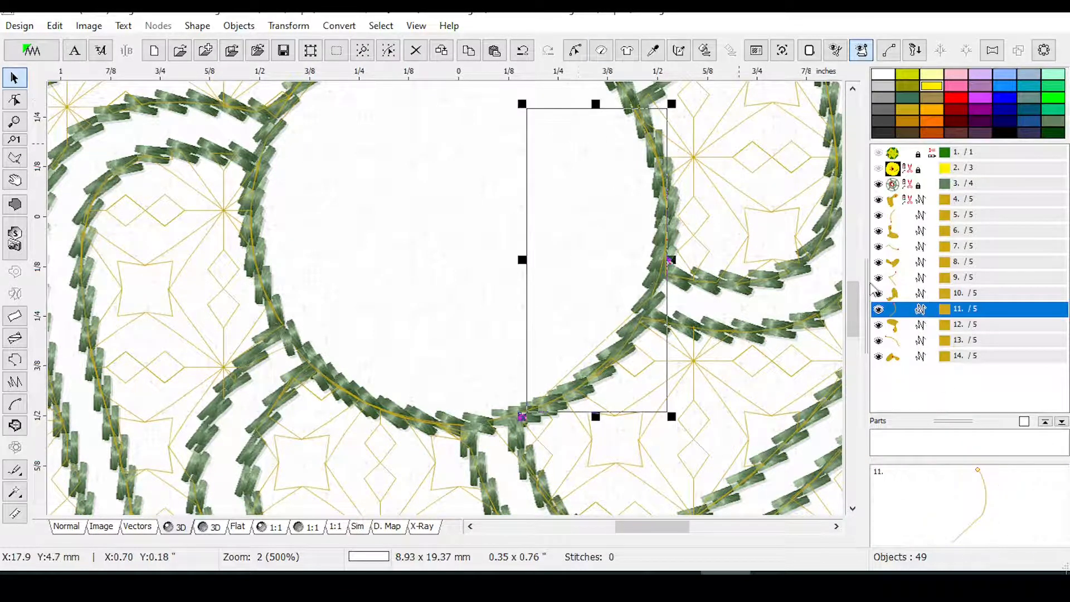
Edit stitch object 11 by adding two points to its long straight stitch and moving them onto the green circle outline.
click(574, 50)
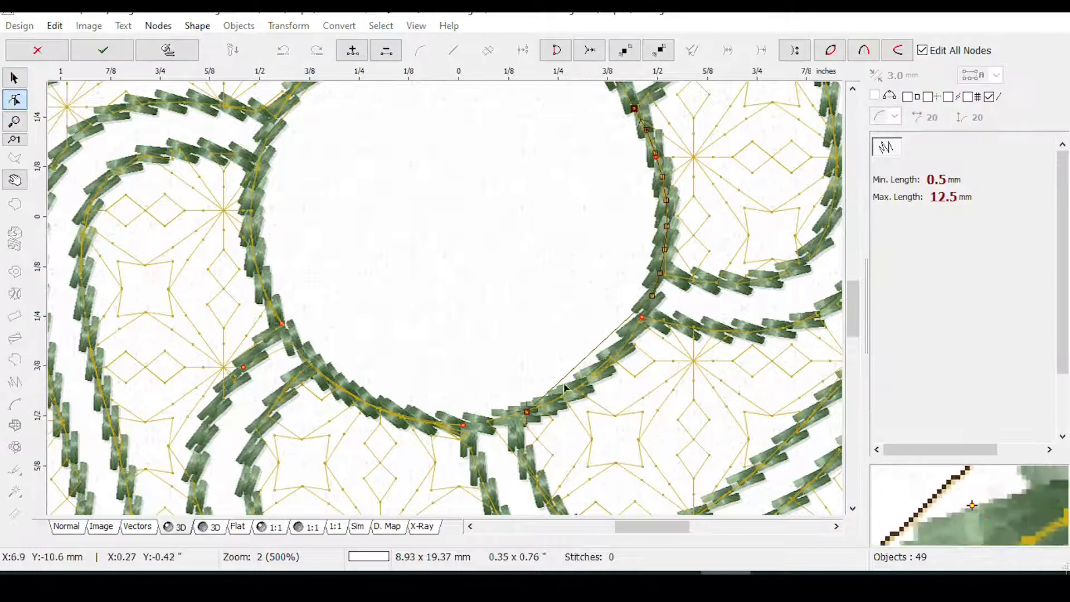
click(652, 297)
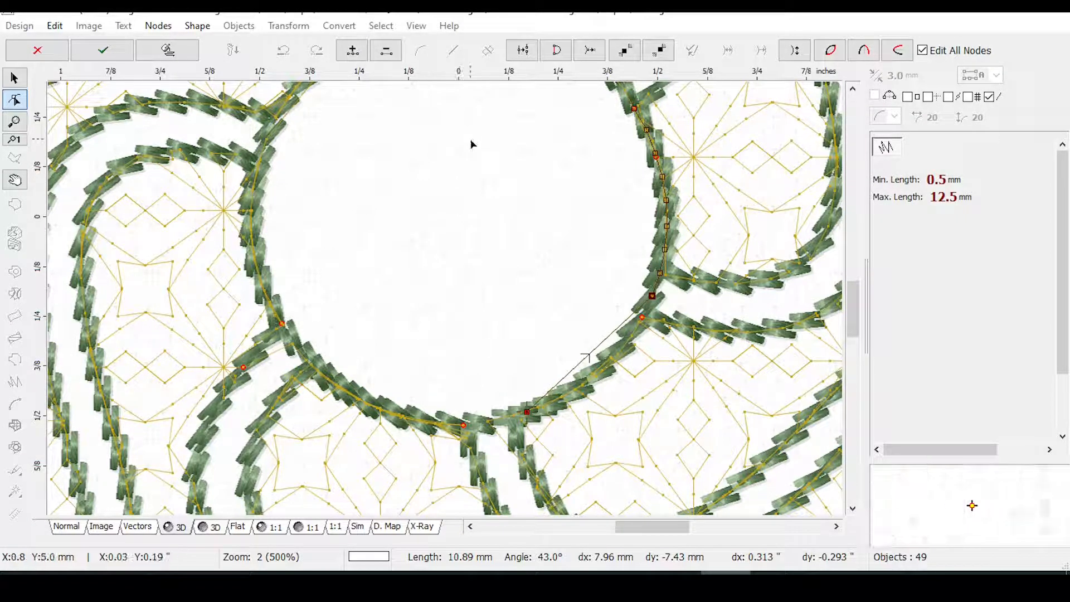
click(352, 50)
drag(589, 355, 602, 372)
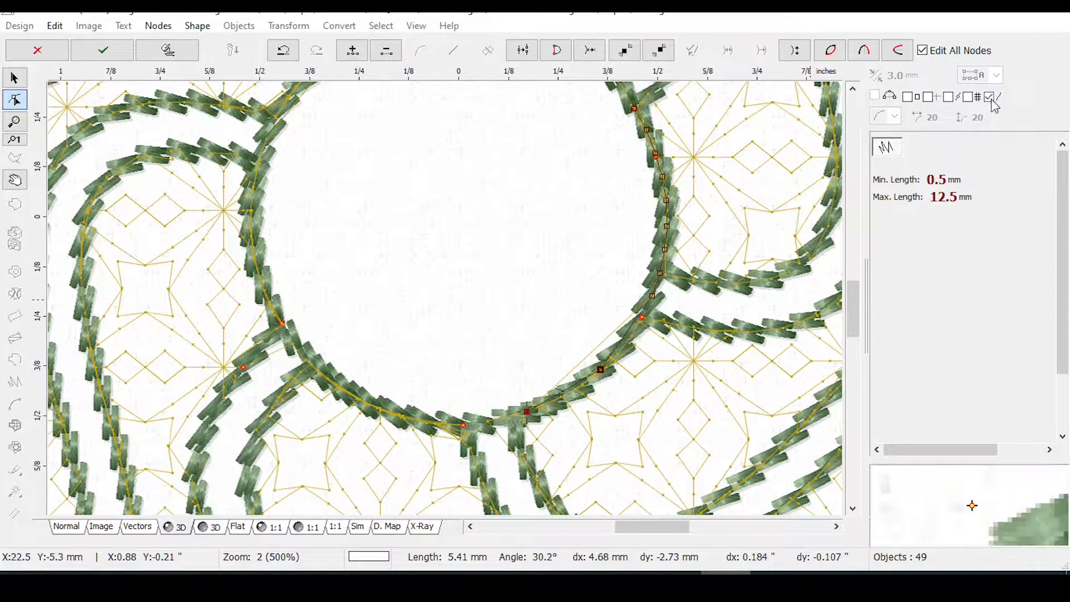
click(352, 51)
drag(564, 398, 572, 393)
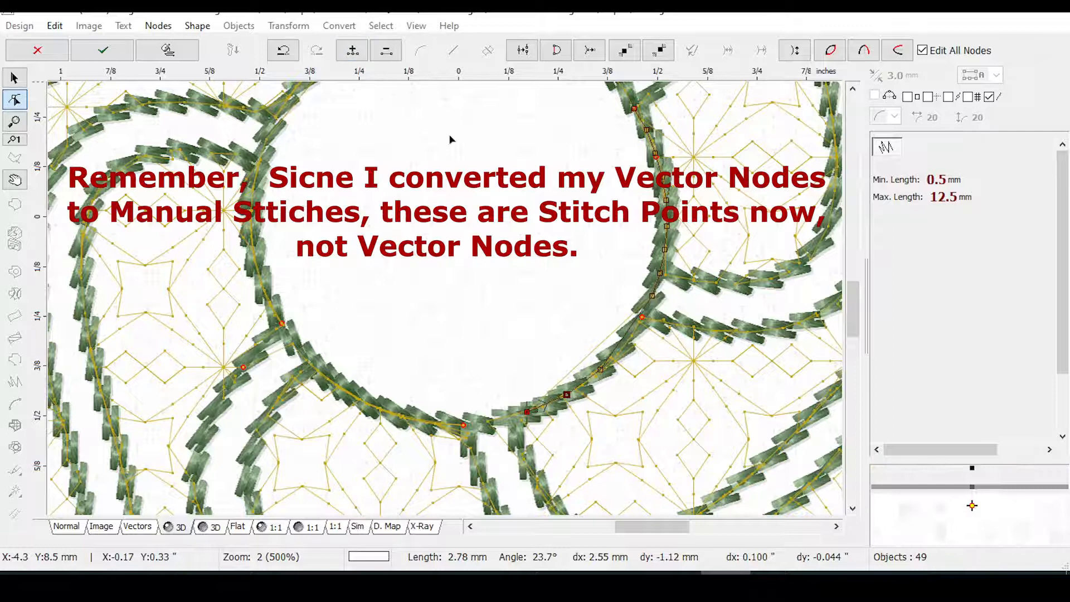
Add a third stitch point near the upper end of the former long stitch, move it under the green outline, and apply the edits.
click(651, 296)
scroll(660, 342, up, 1)
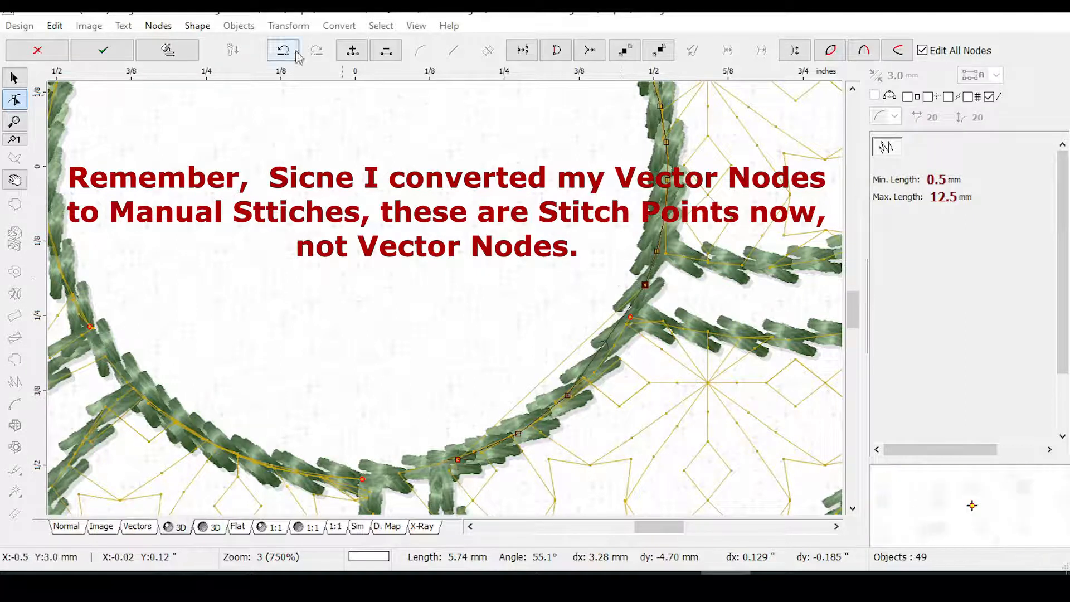
click(353, 50)
mouse_move(608, 346)
mouse_down()
mouse_move(618, 363)
mouse_move(608, 359)
mouse_up()
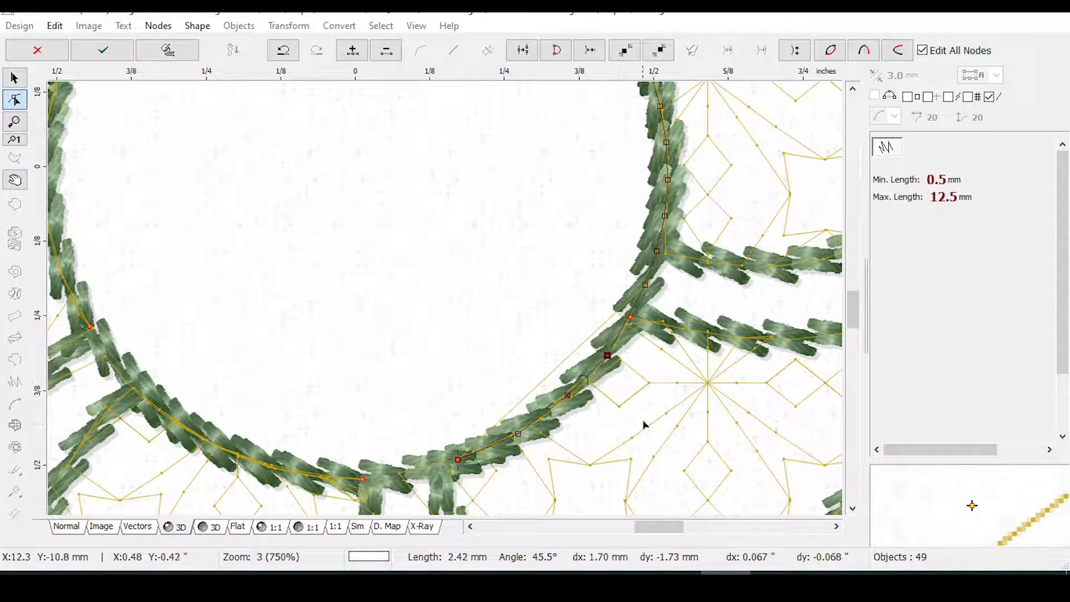
key(Return)
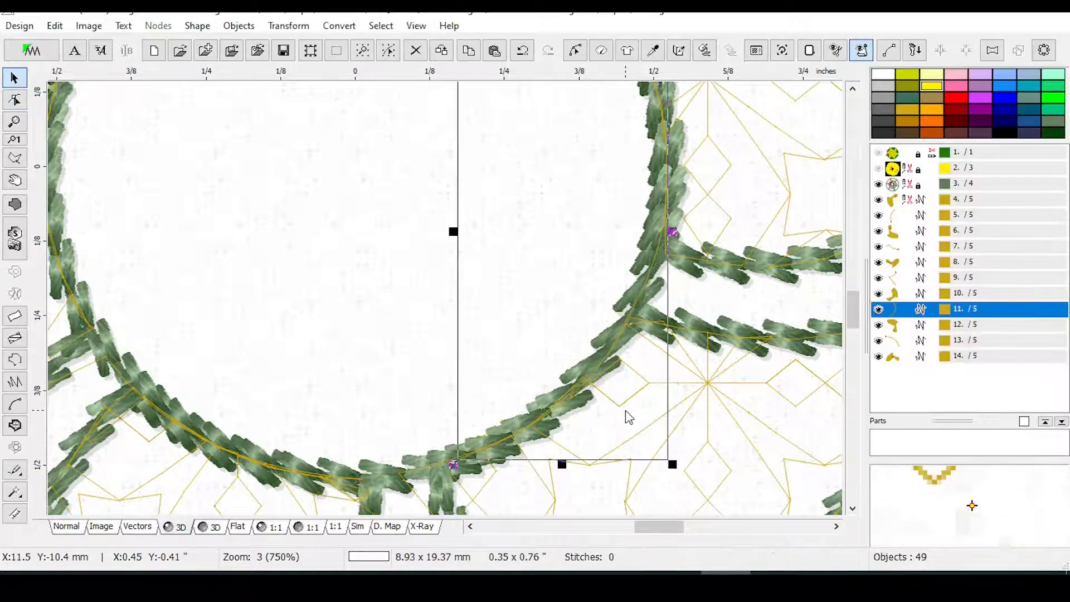
Select the converted stitch objects 4 to 14 and generate their stitches.
scroll(629, 419, down, 2)
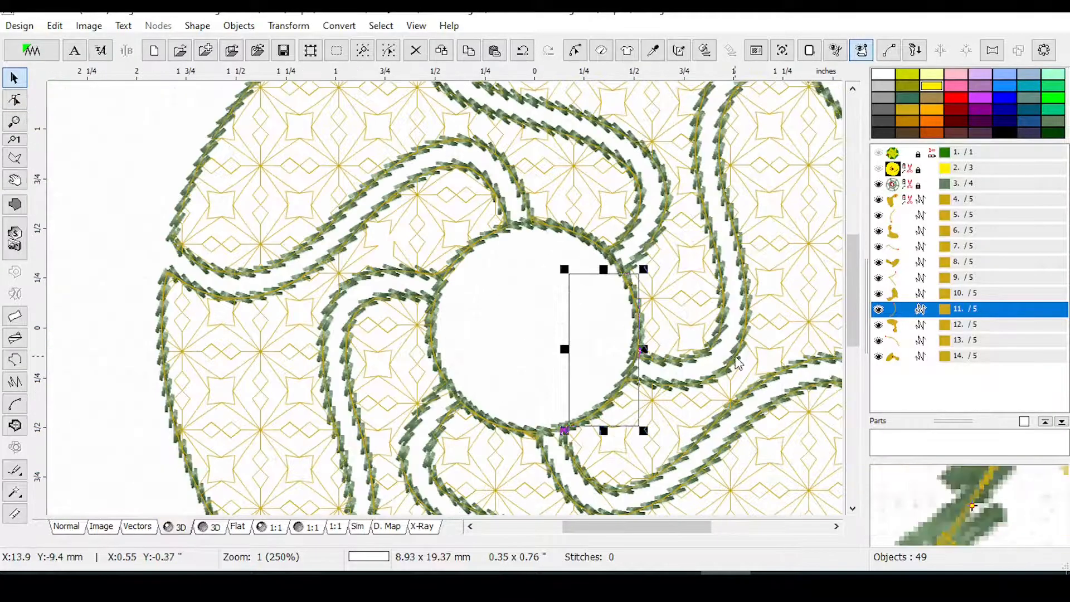
drag(926, 205, 929, 381)
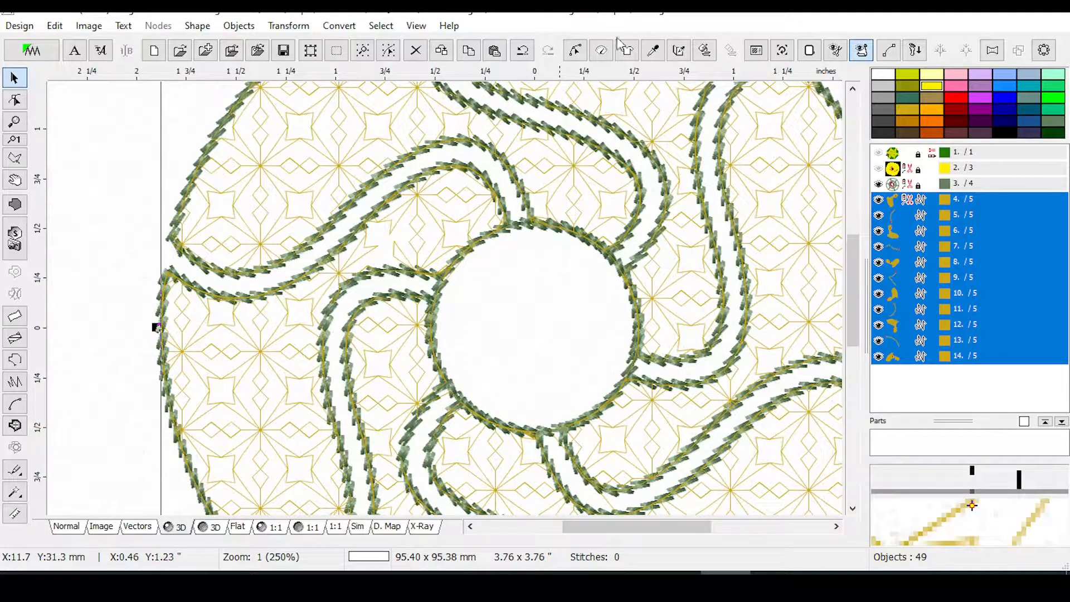
click(704, 50)
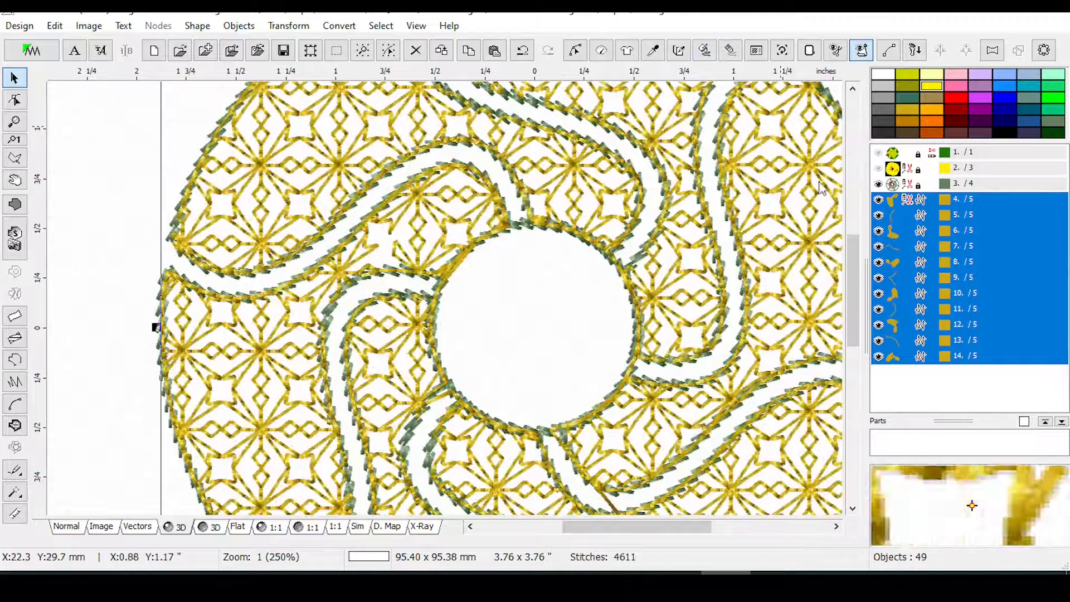
Group the converted gold stitch objects and move the group ahead of the green outline group in the stitching order.
right_click(936, 261)
click(922, 247)
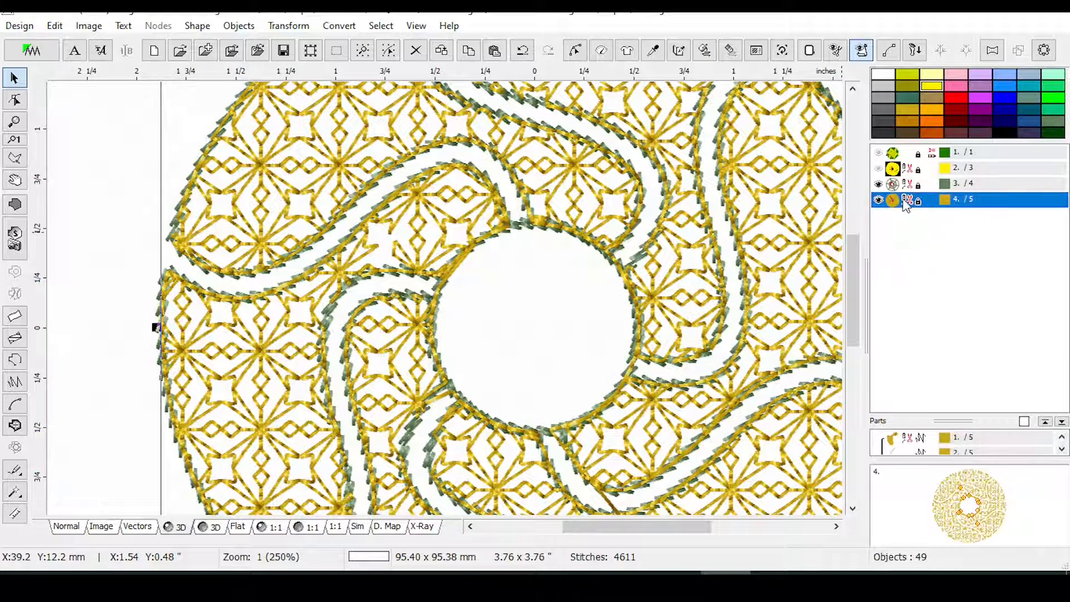
right_click(912, 183)
click(927, 191)
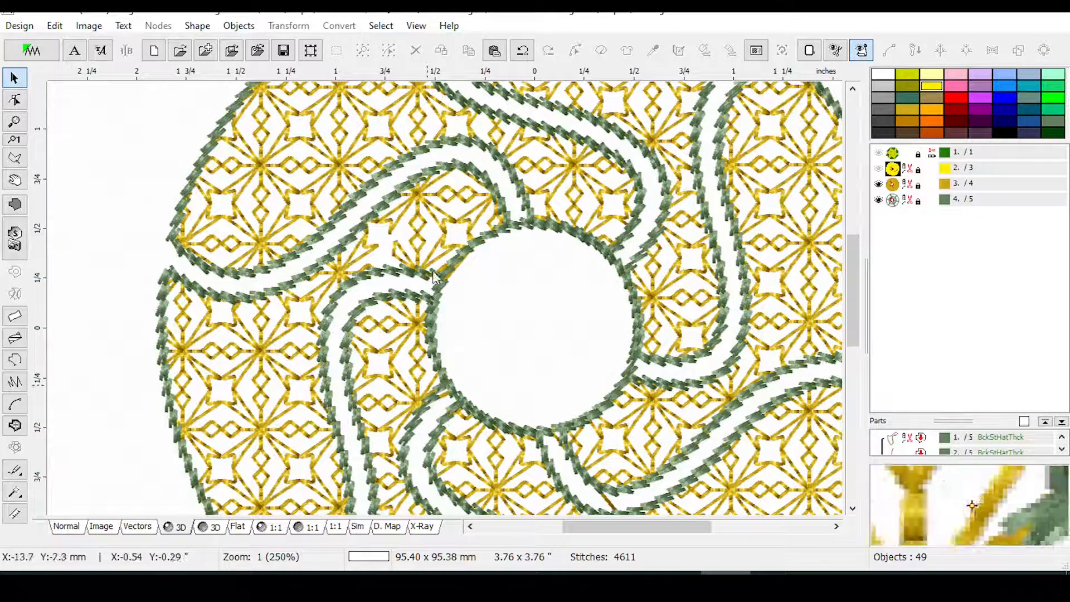
scroll(434, 270, up, 1)
scroll(494, 308, up, 2)
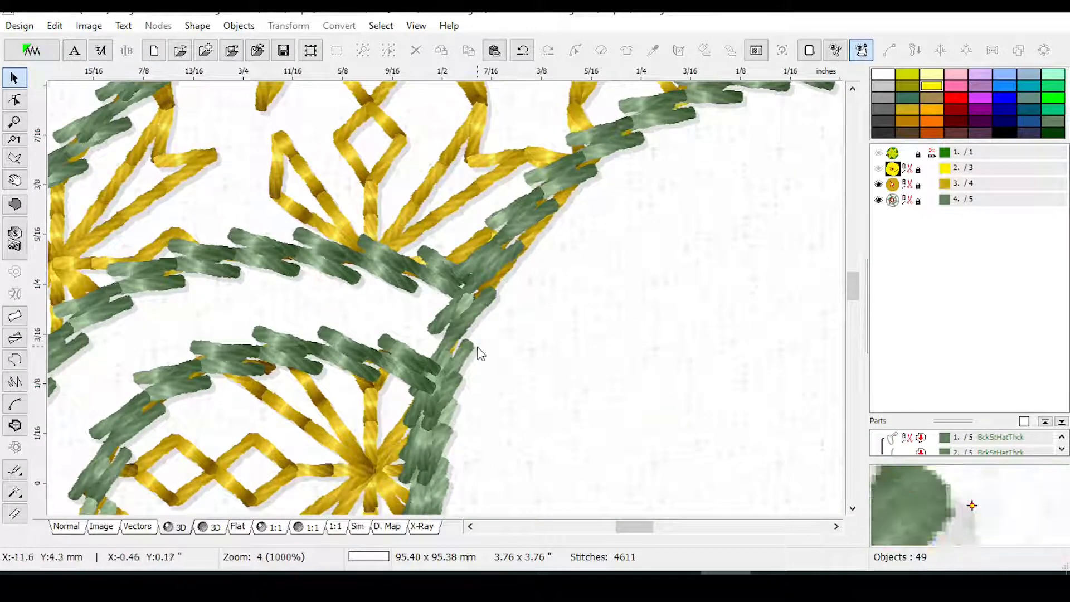
scroll(528, 252, down, 1)
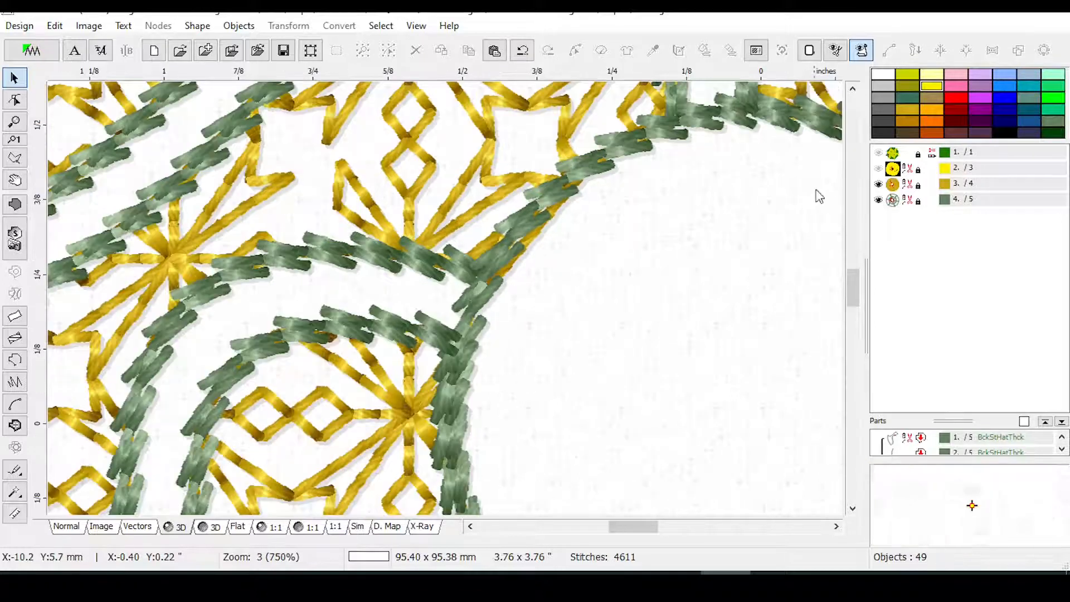
click(907, 204)
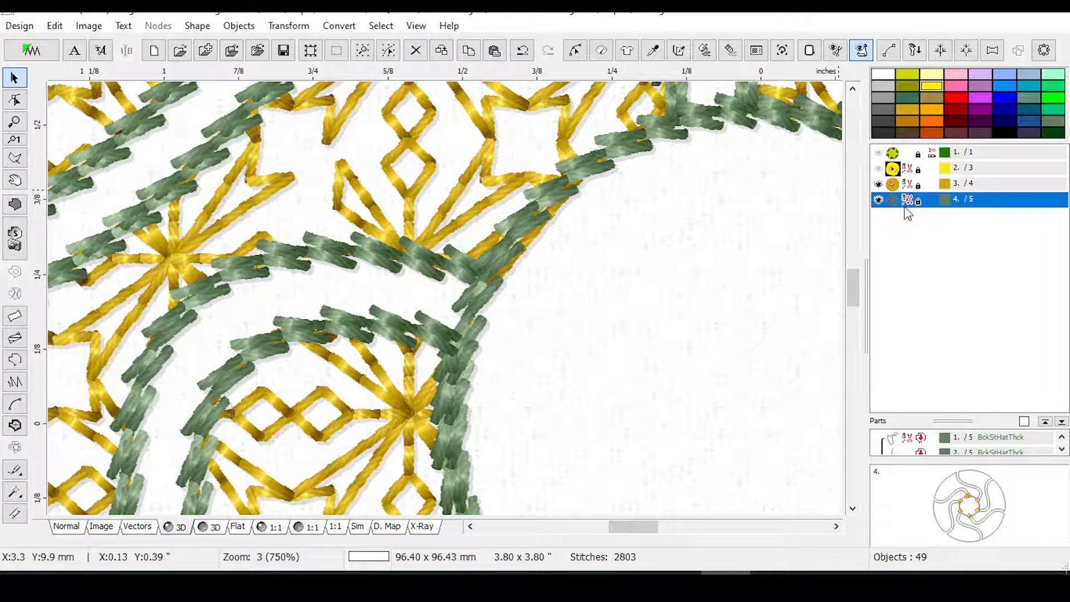
scroll(907, 214, down, 2)
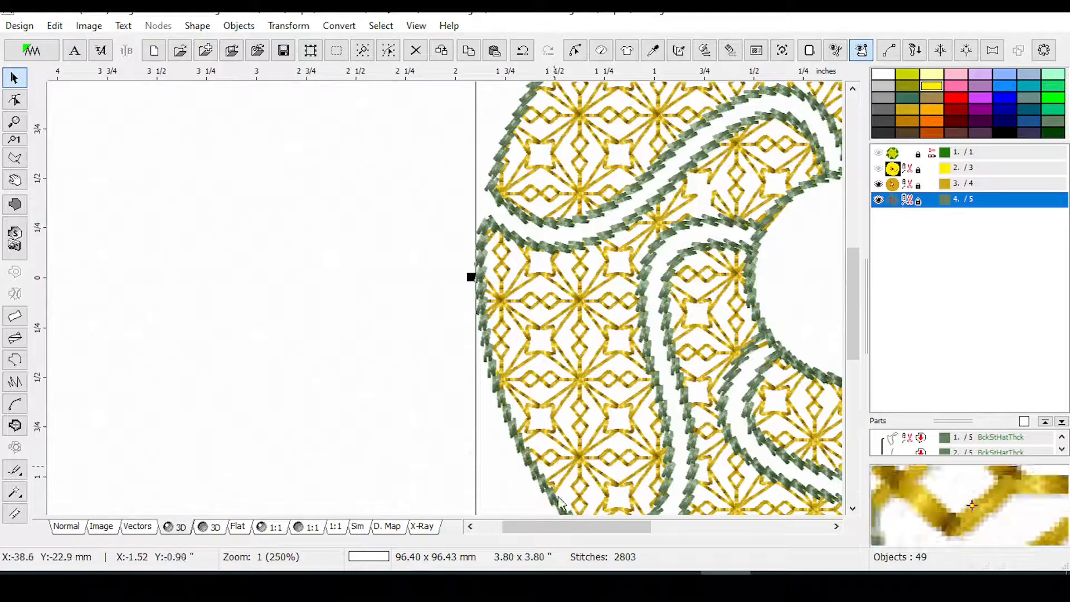
drag(569, 521, 641, 520)
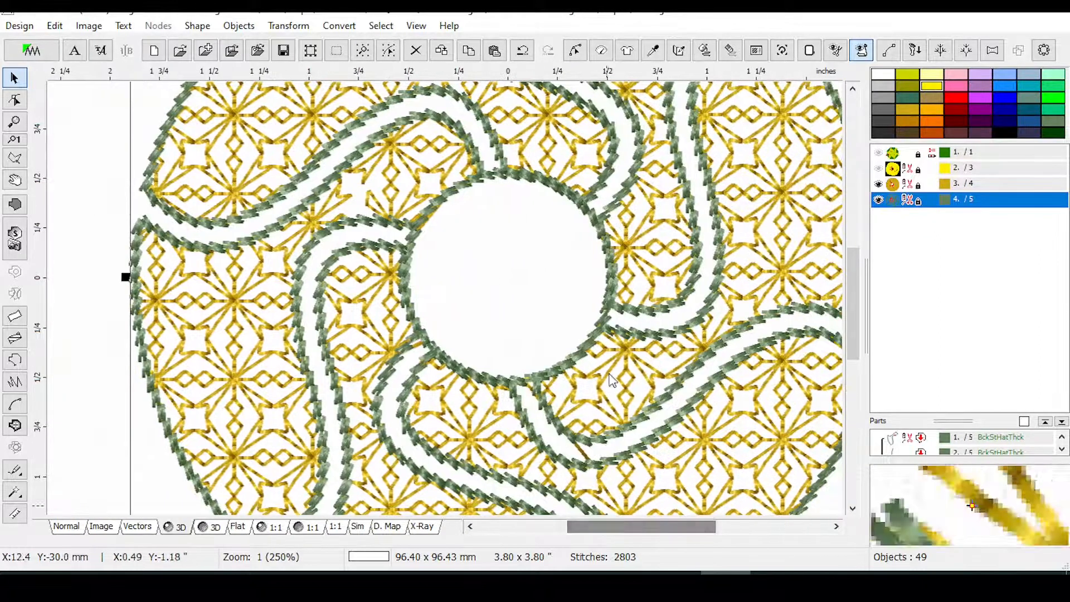
click(576, 51)
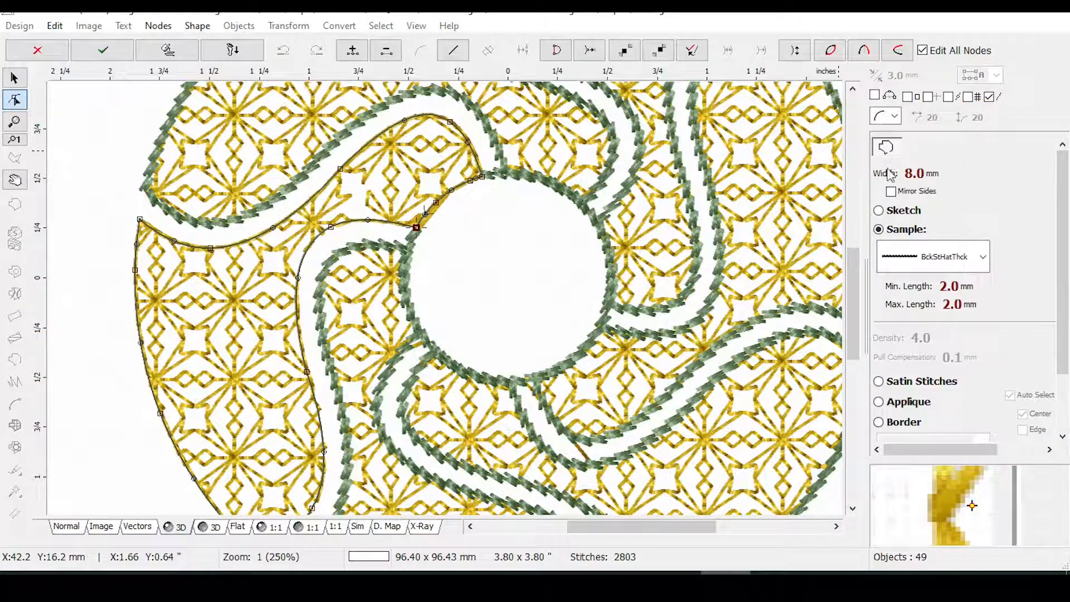
click(37, 49)
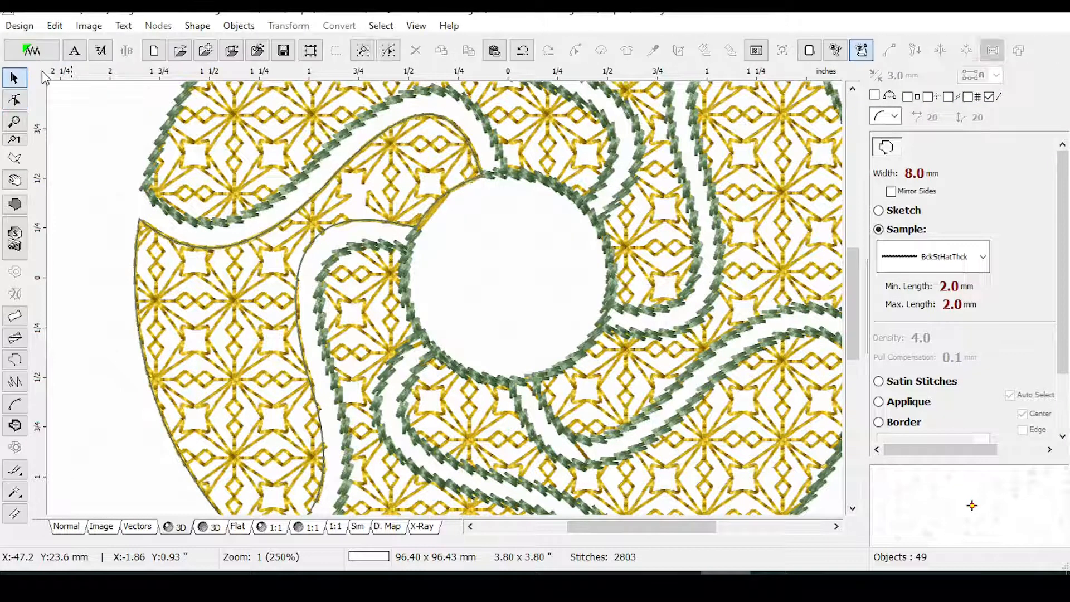
click(908, 199)
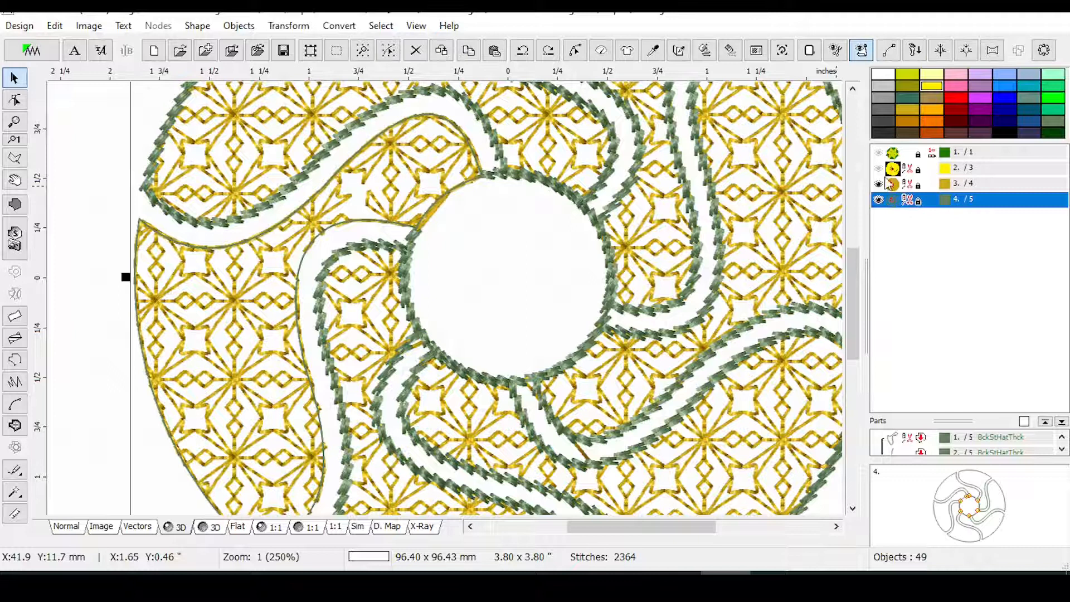
click(602, 52)
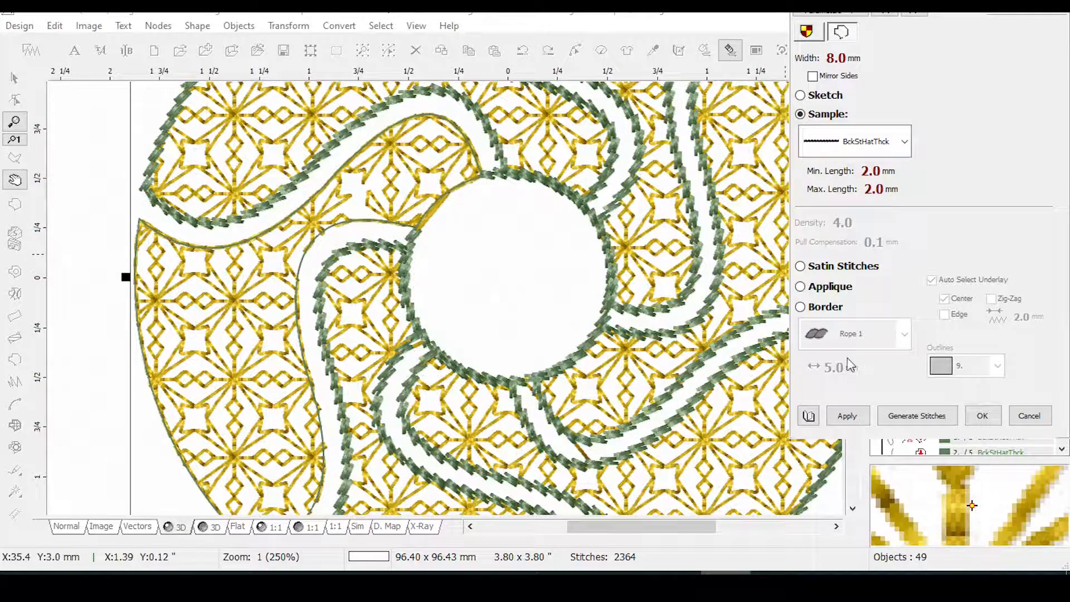
click(983, 417)
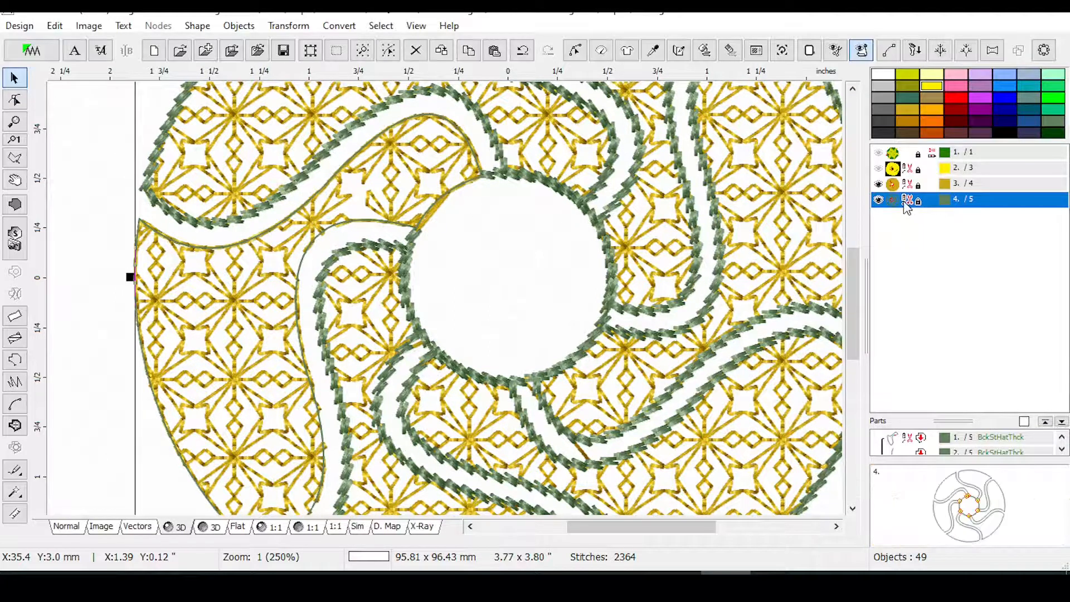
Ungroup the green outlines and set the width of their BckStHatThck sample stitches to 12 mm.
right_click(905, 206)
click(927, 267)
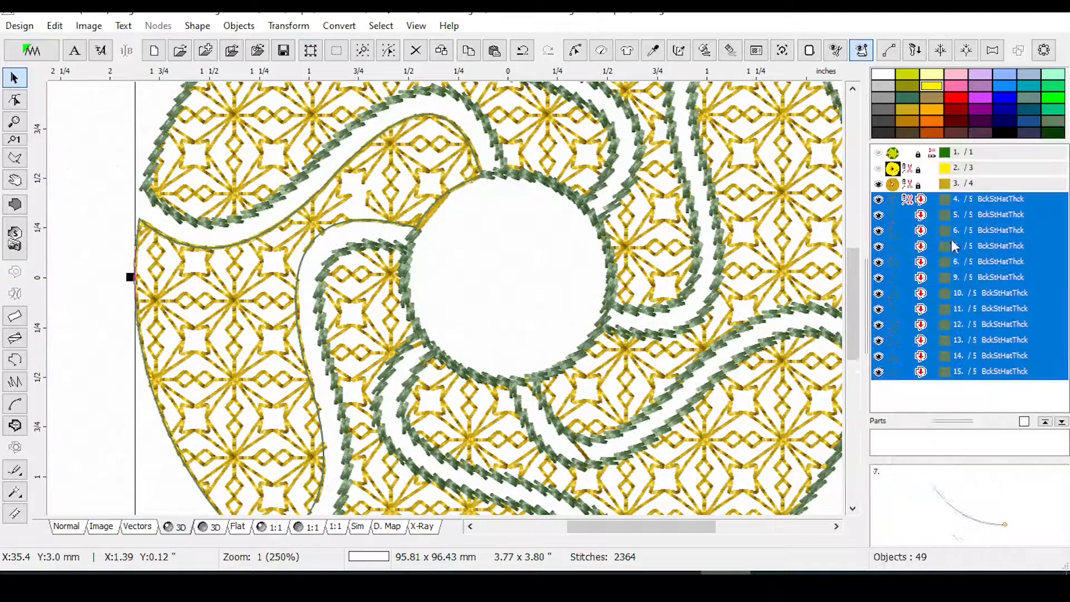
click(602, 51)
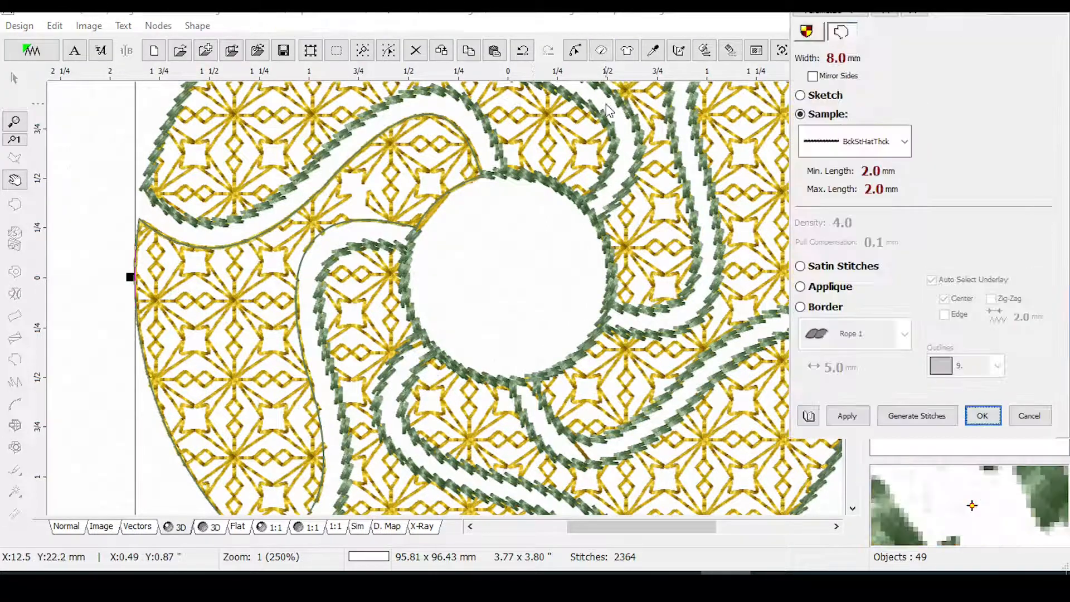
click(806, 59)
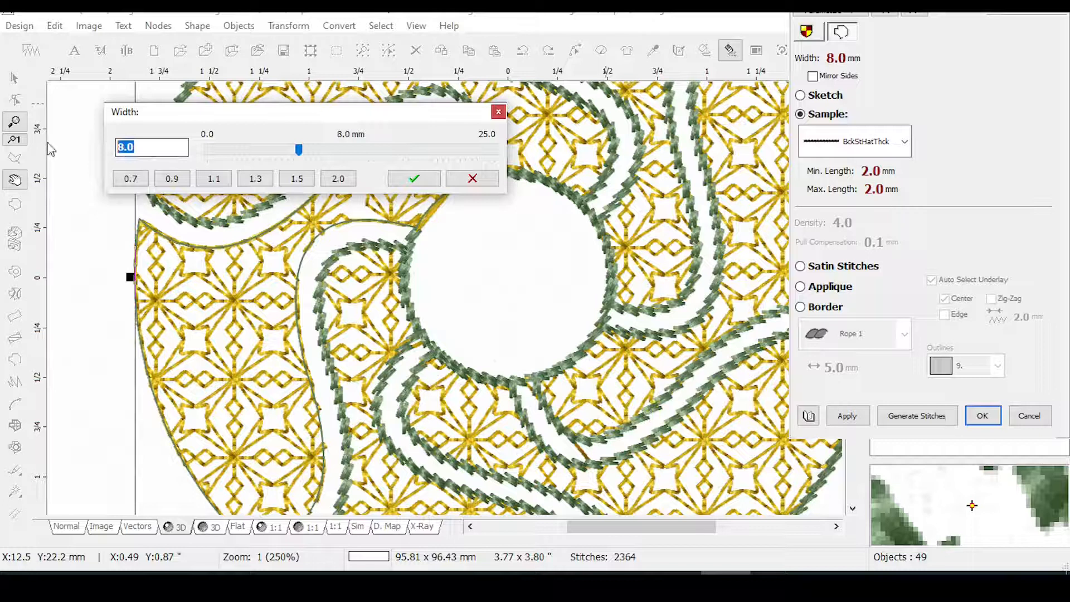
text(12)
click(399, 174)
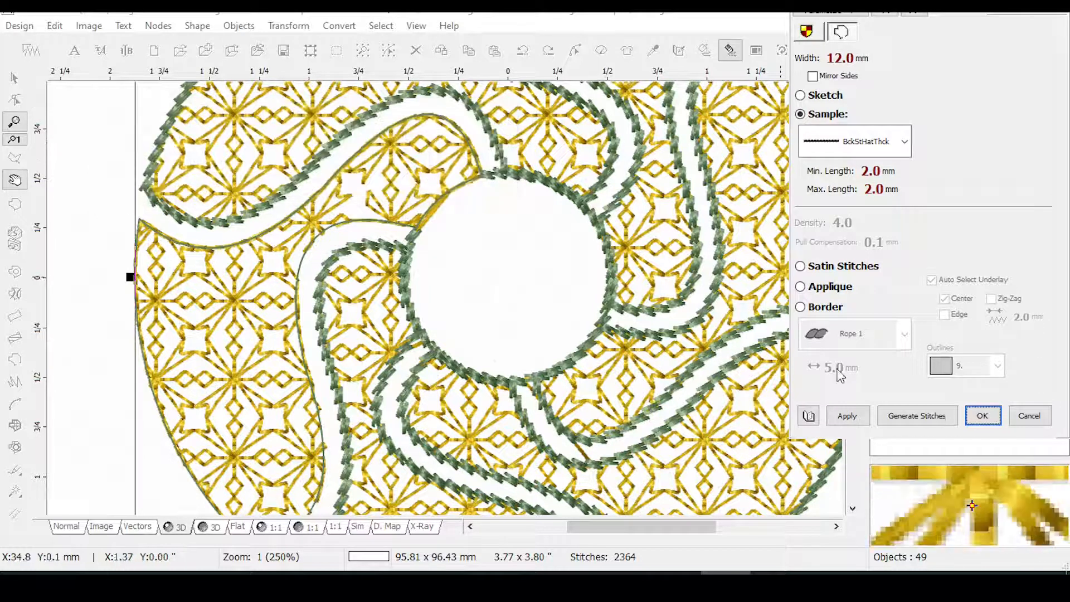
click(863, 414)
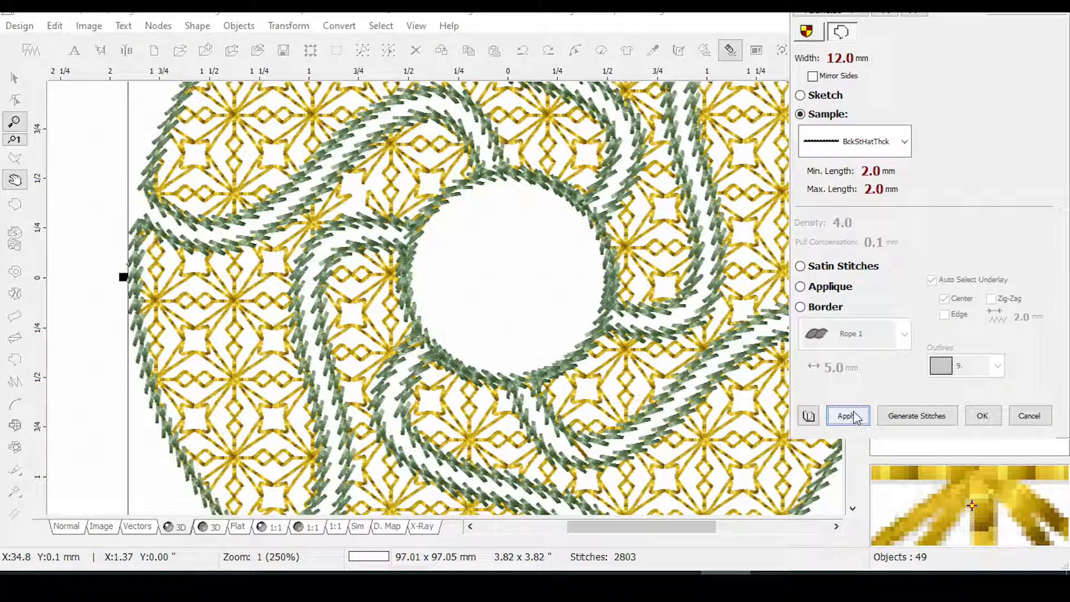
scroll(852, 412, down, 1)
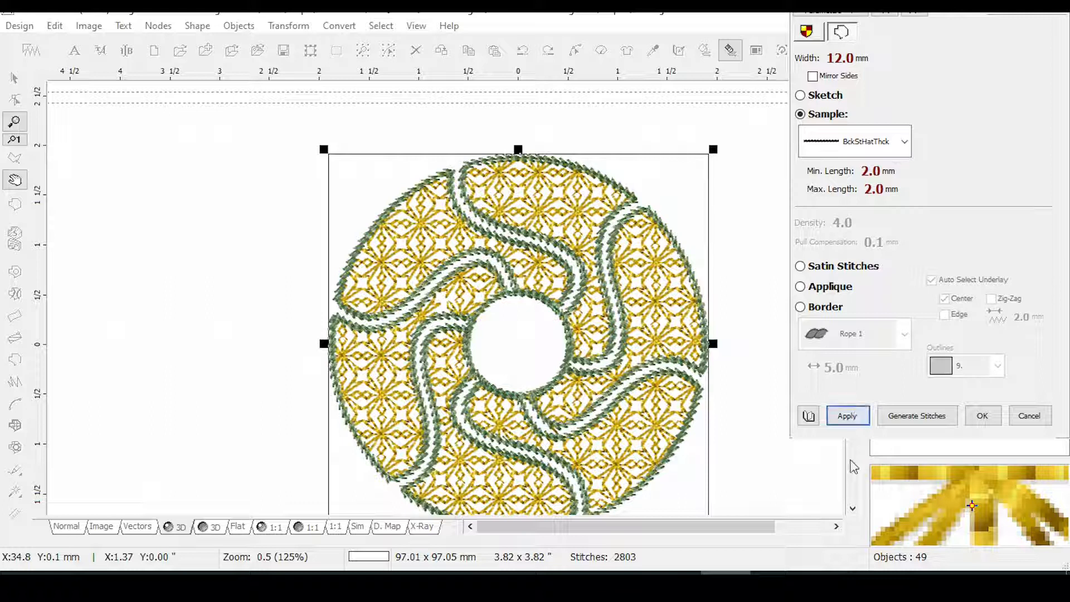
scroll(514, 360, up, 1)
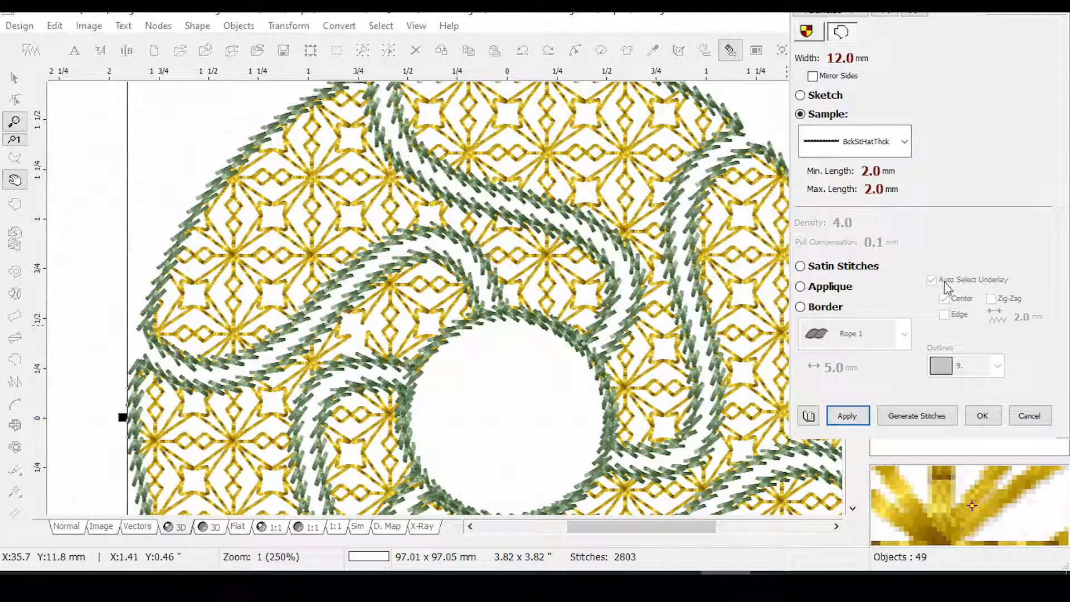
click(982, 419)
Group the green outlines again and hide the group.
scroll(968, 414, down, 1)
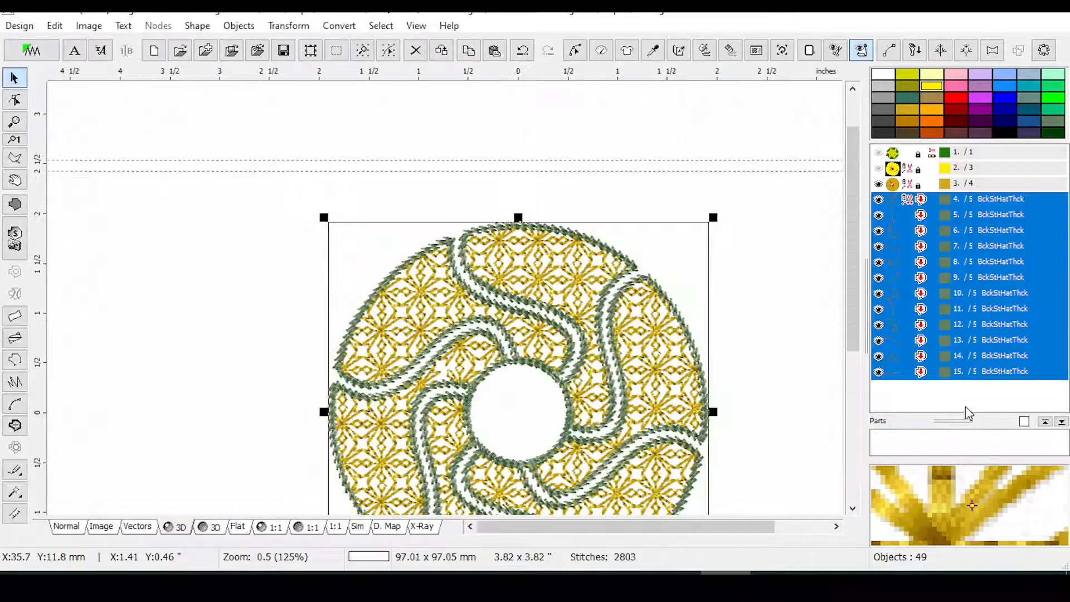
drag(851, 270, 839, 341)
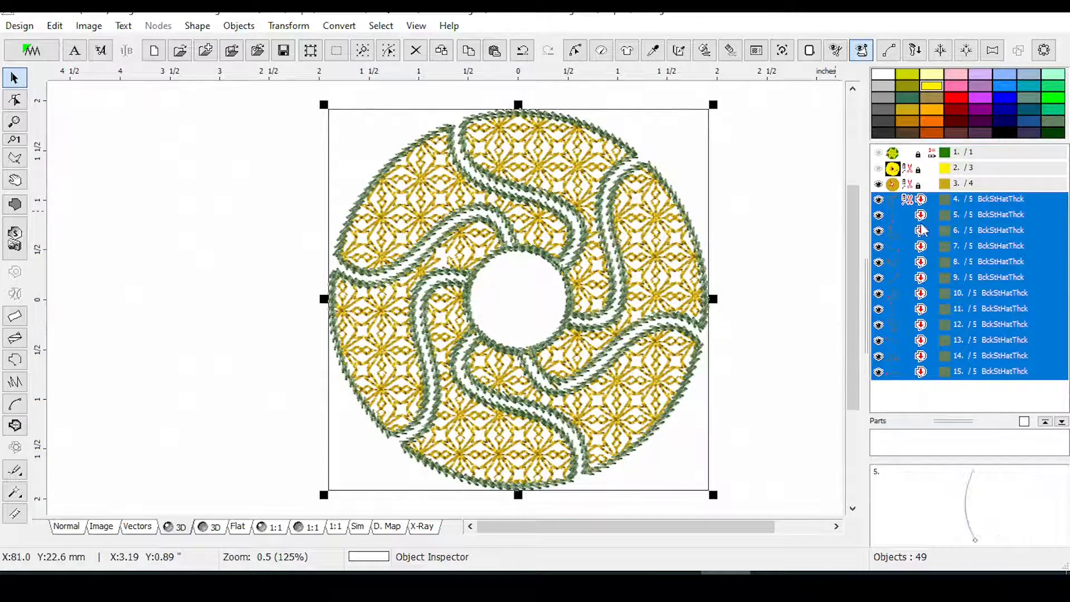
right_click(922, 260)
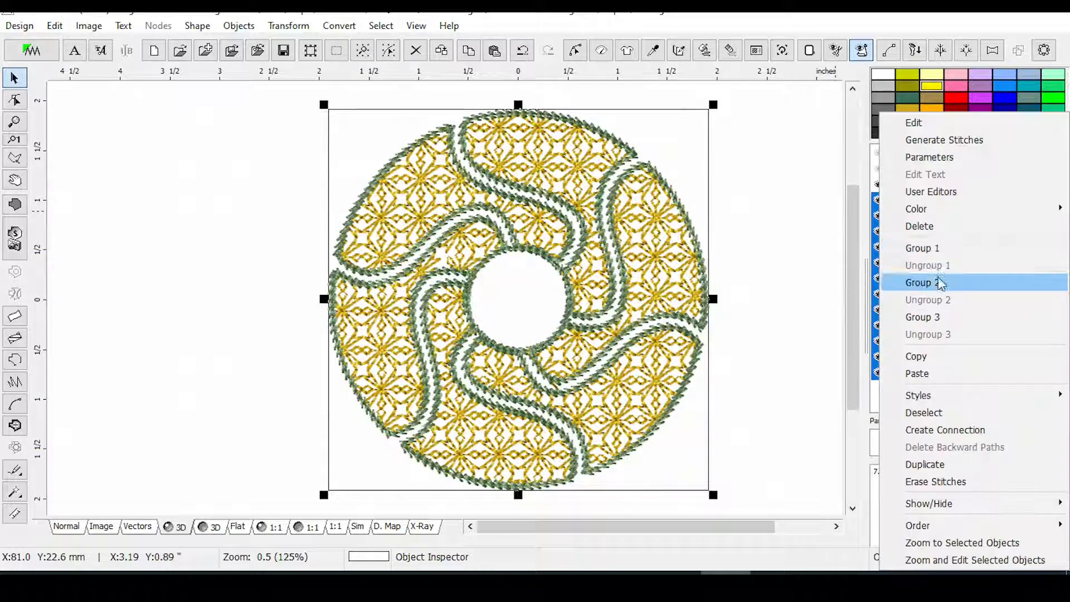
click(927, 248)
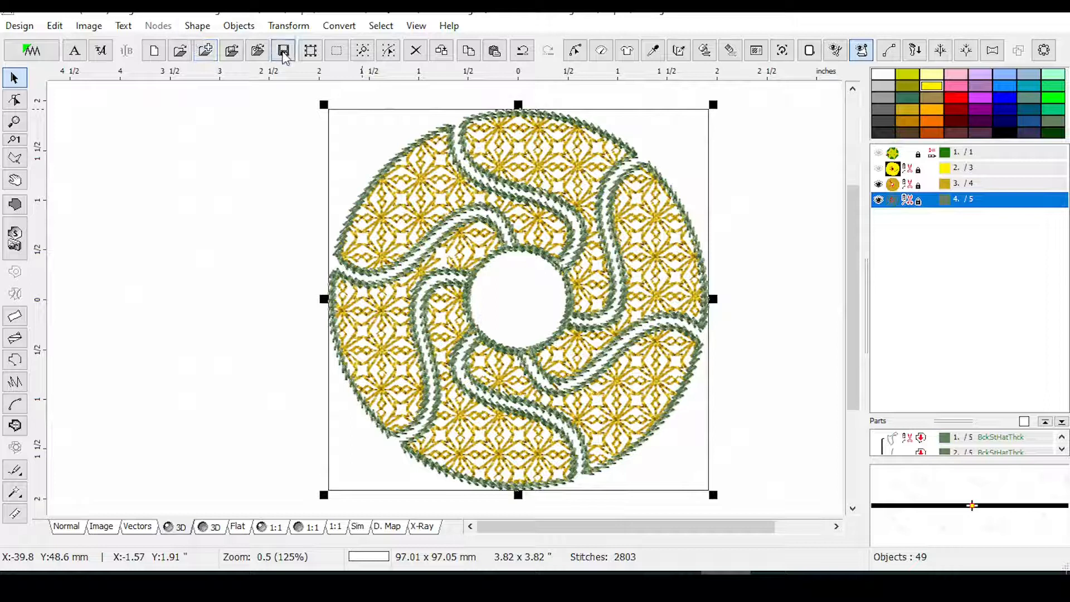
click(878, 200)
click(900, 221)
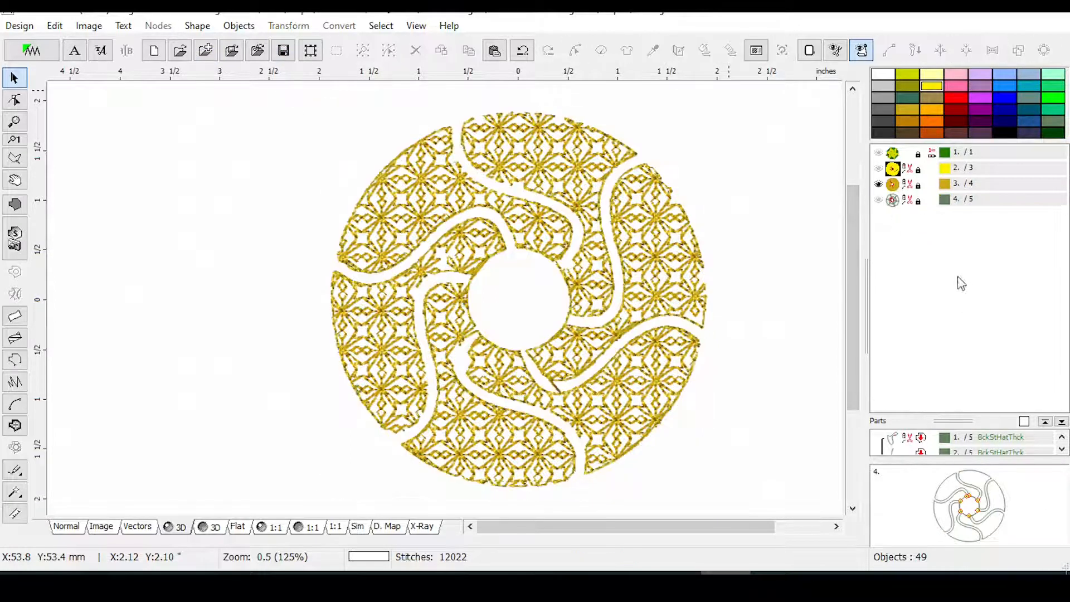
click(913, 185)
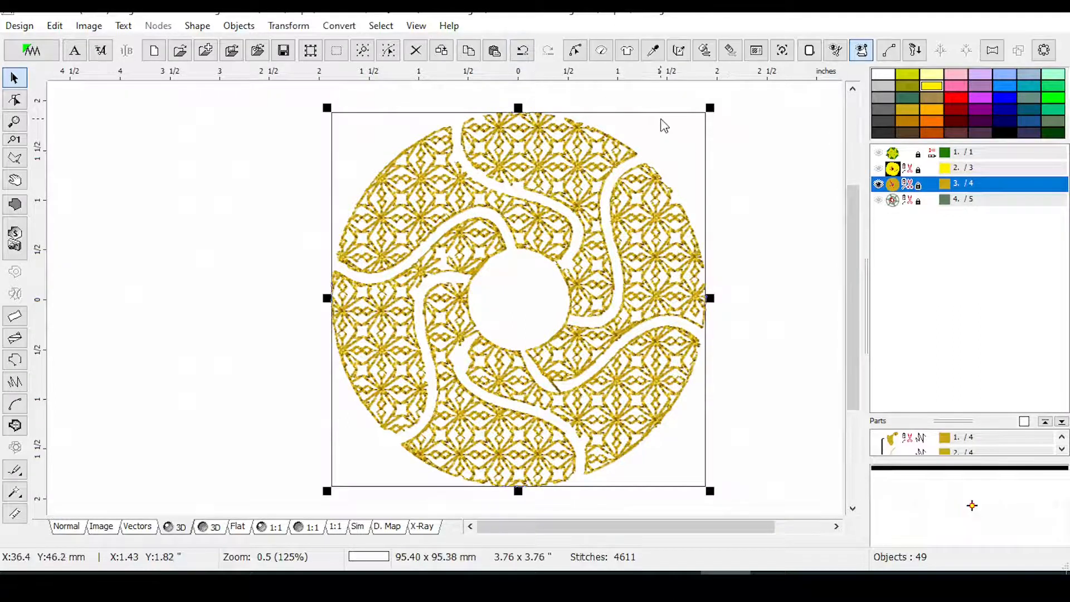
click(602, 51)
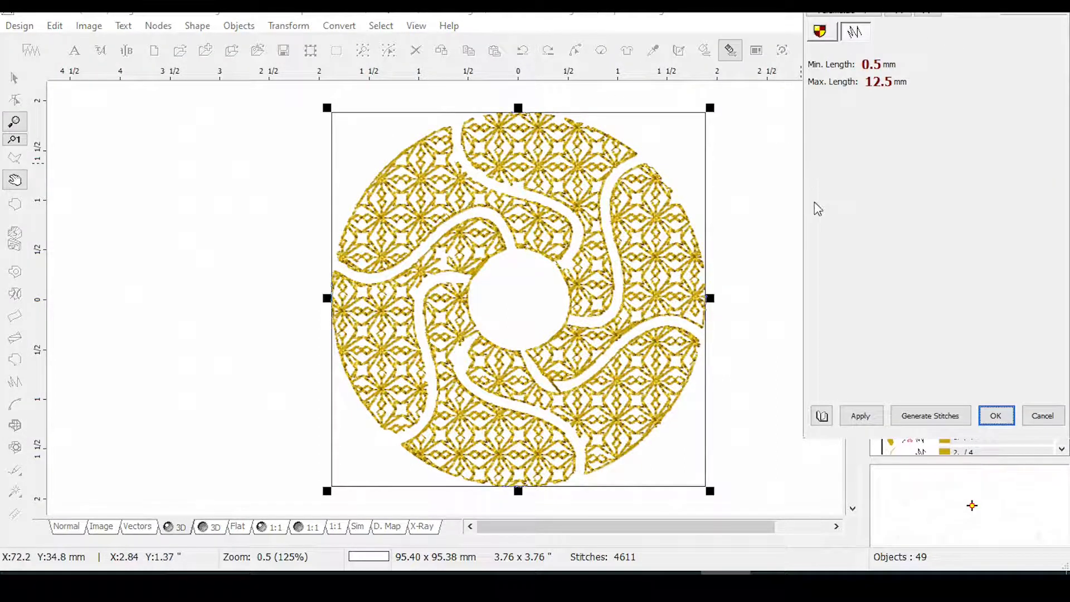
click(1042, 415)
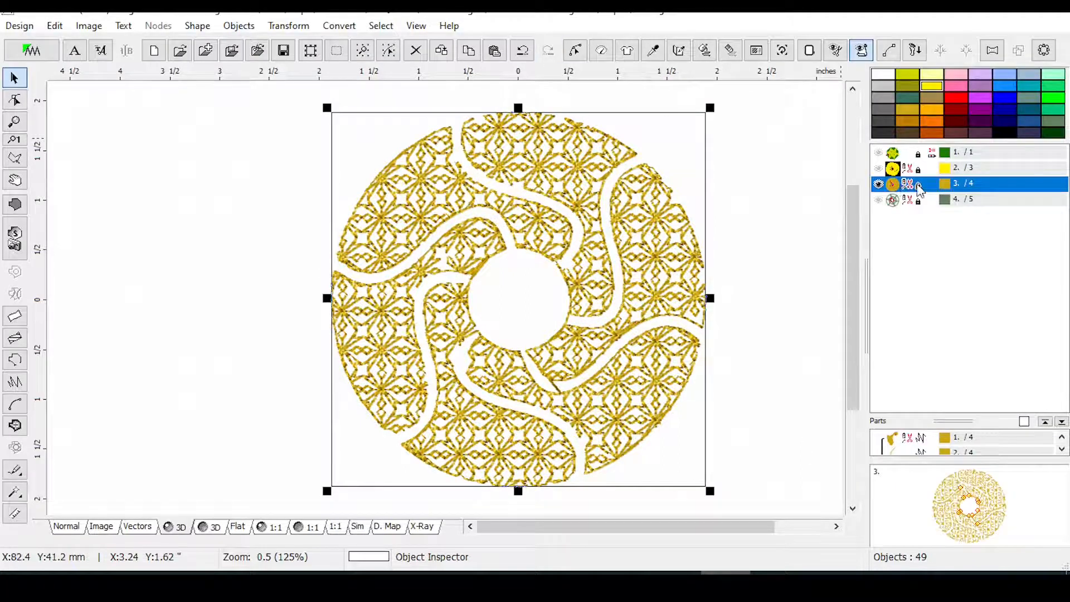
right_click(891, 183)
click(925, 265)
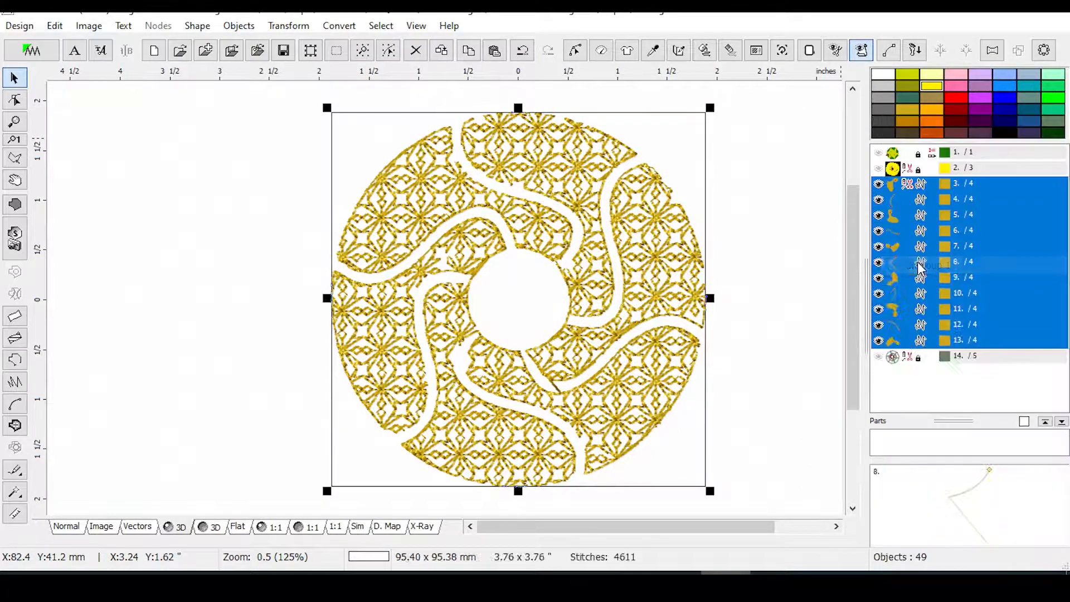
mouse_move(908, 186)
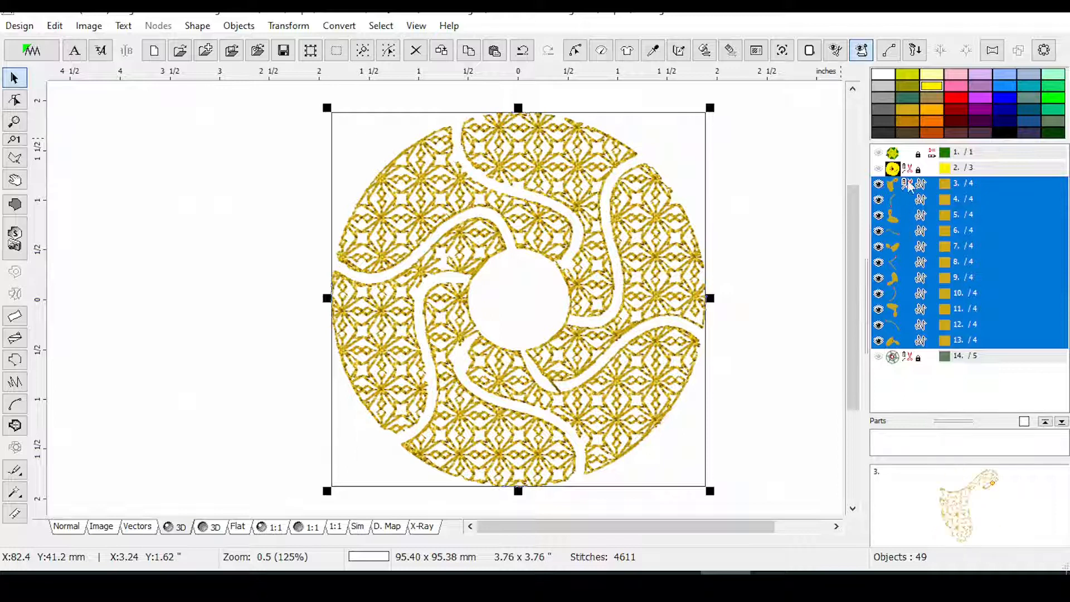
right_click(917, 299)
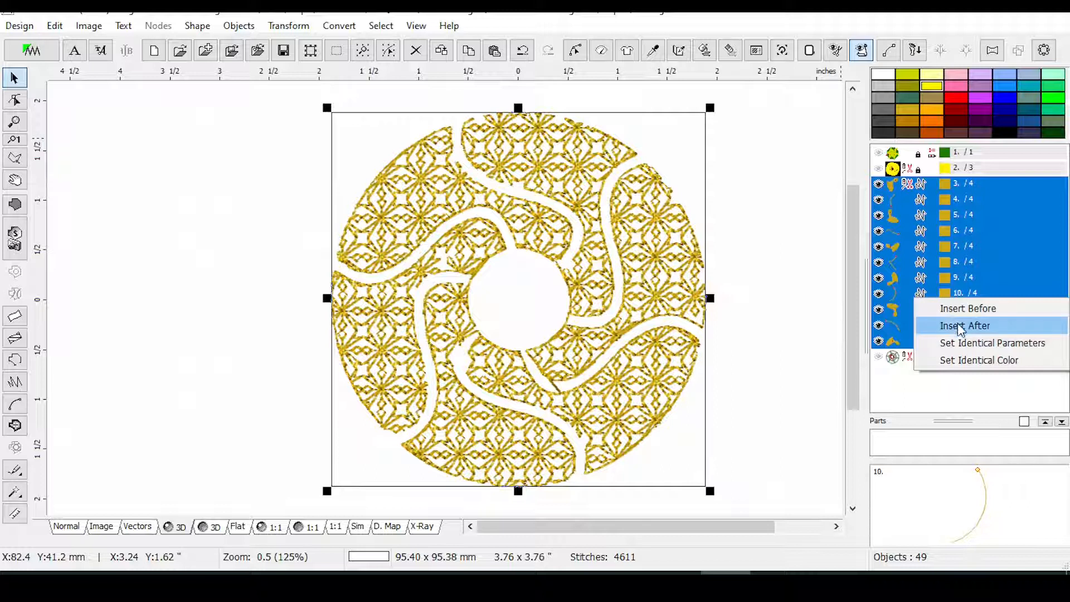
right_click(923, 243)
click(936, 246)
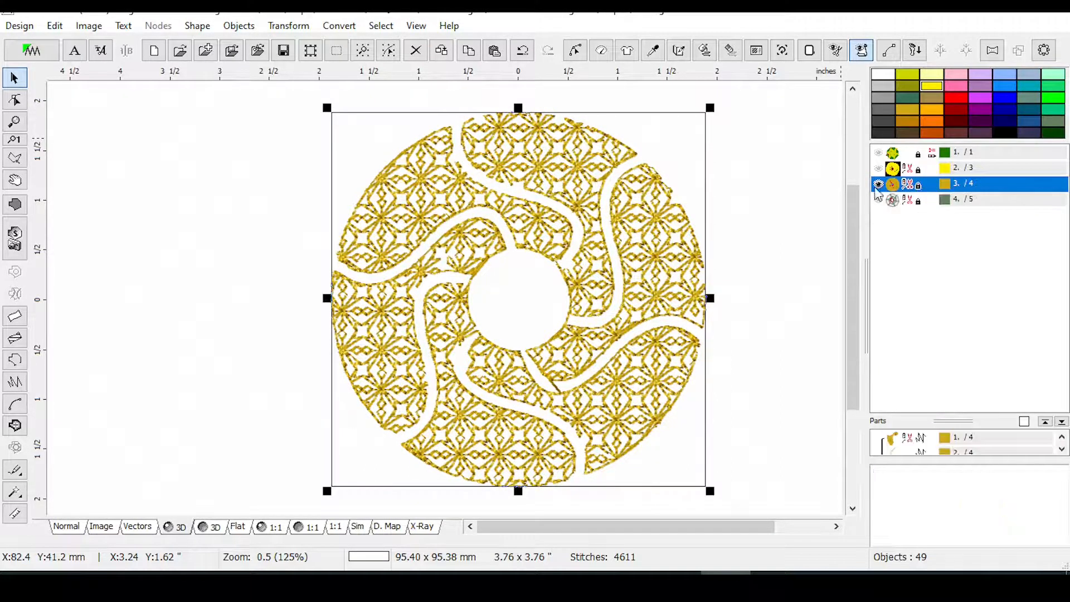
Hide the gold stitch group, show the yellow motif fill group instead, and open its parameters.
click(879, 170)
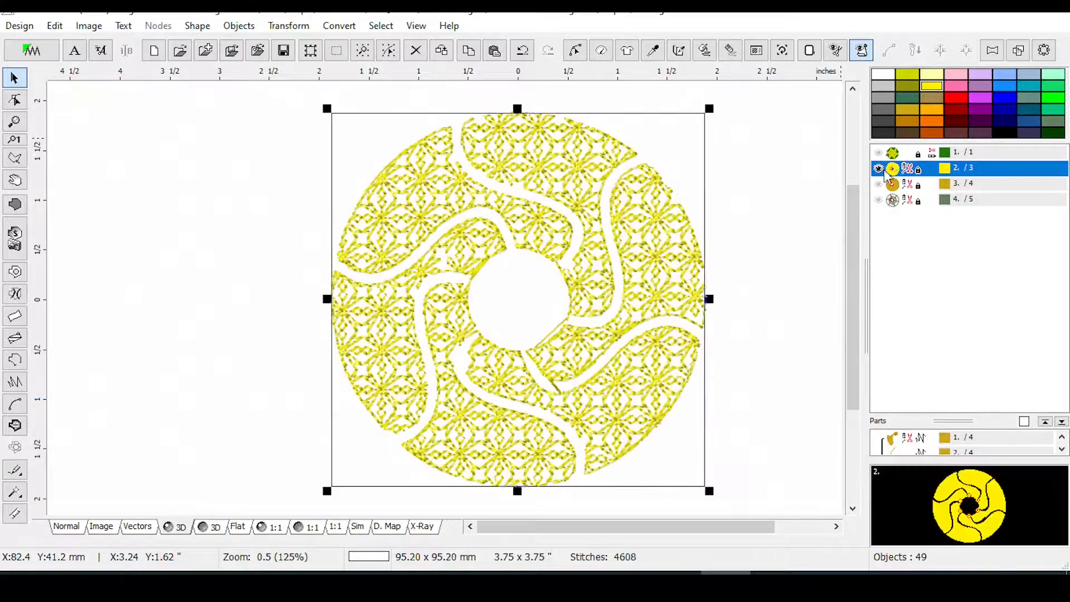
click(600, 49)
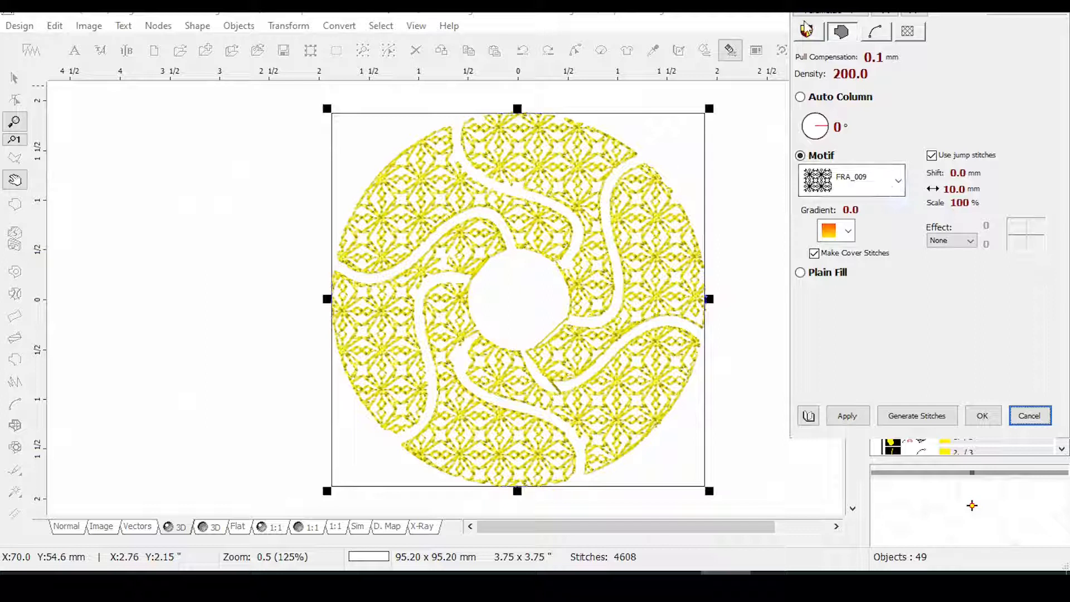
Load the Ripple4 motif from the Favorite Motifs folder into the second user motif slot.
click(843, 13)
click(824, 124)
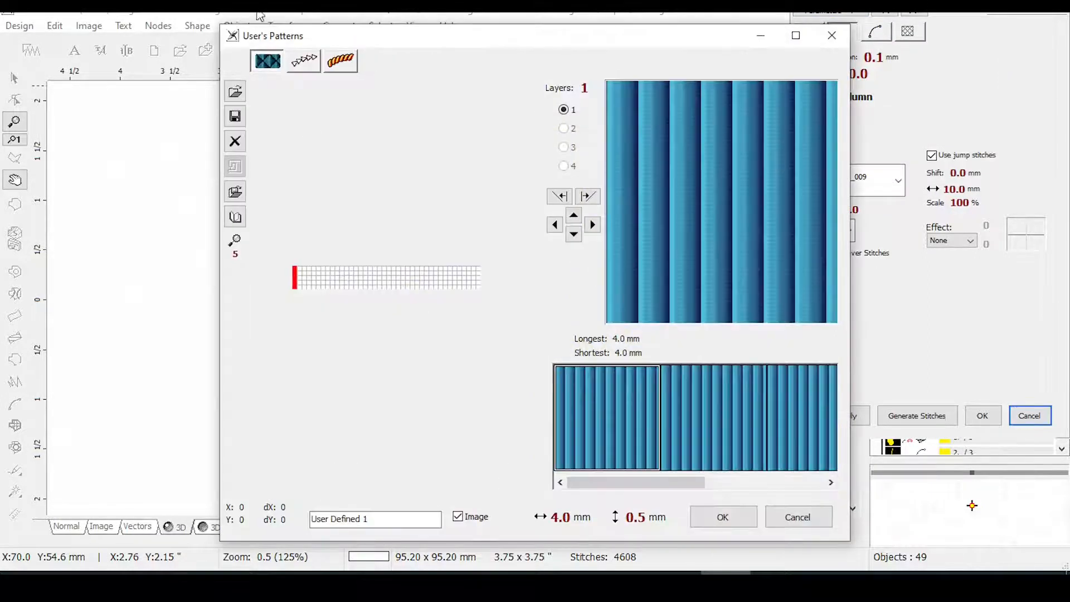
click(305, 60)
click(775, 149)
click(235, 91)
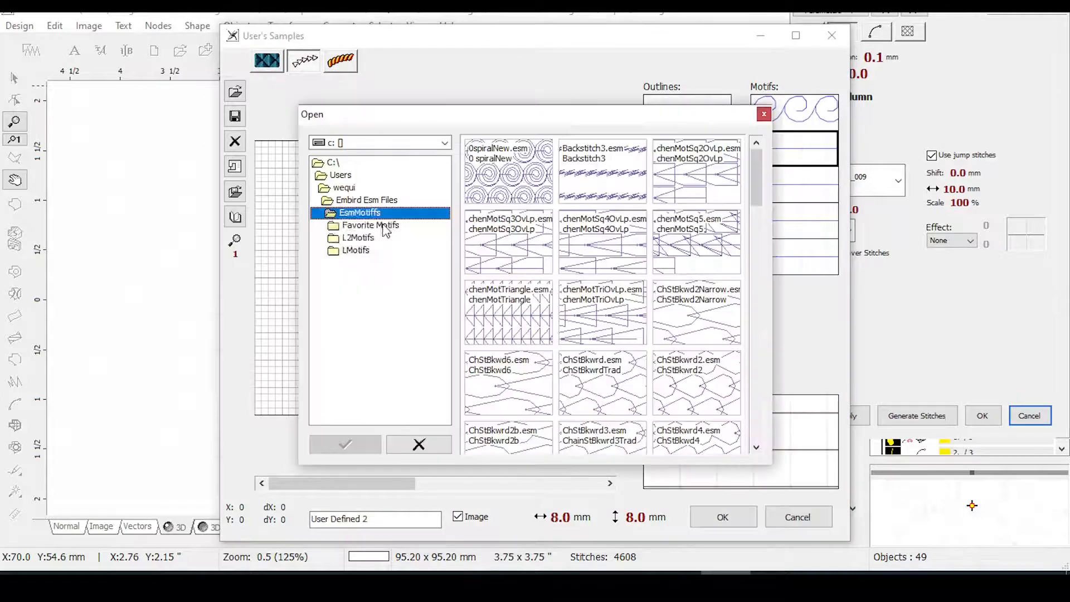
drag(755, 184, 763, 341)
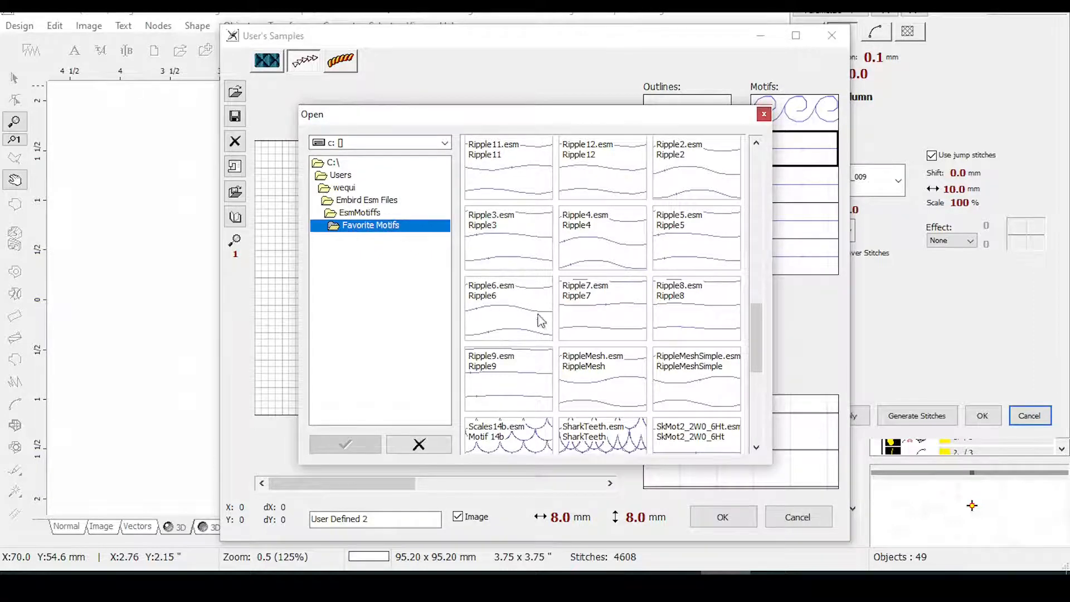
click(592, 213)
click(346, 446)
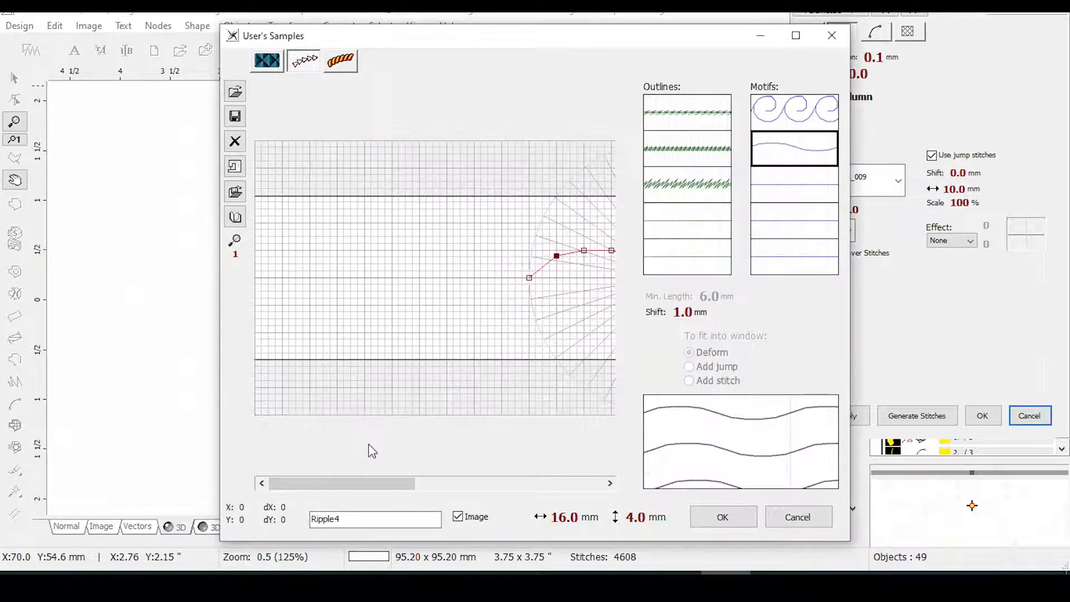
Load the RippleMeshSimple motif from Favorite Motifs into the third user motif slot and accept the user samples.
click(801, 188)
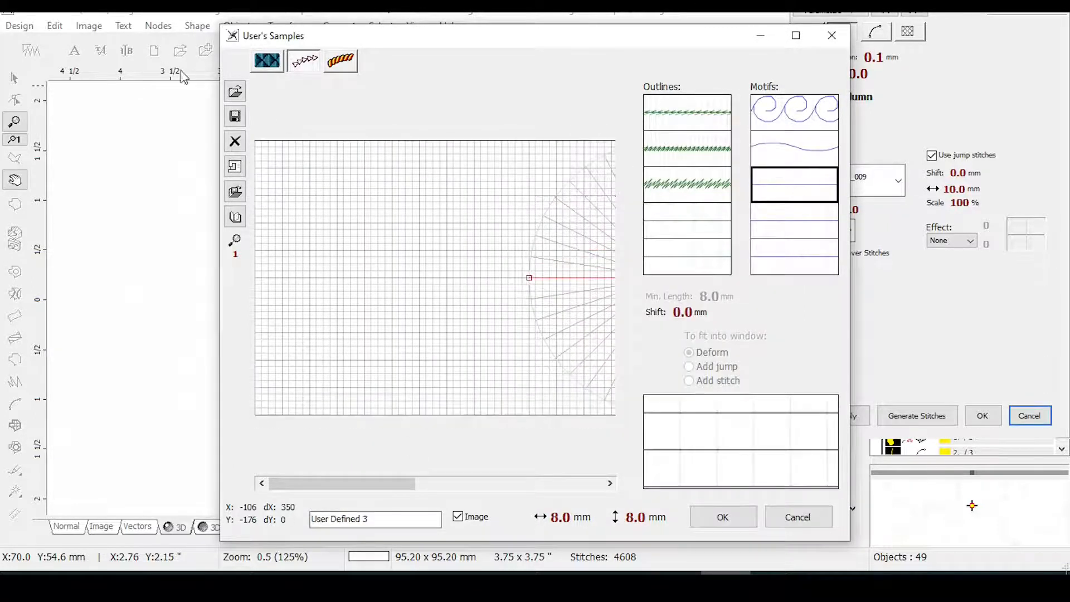
click(234, 91)
drag(757, 201, 771, 367)
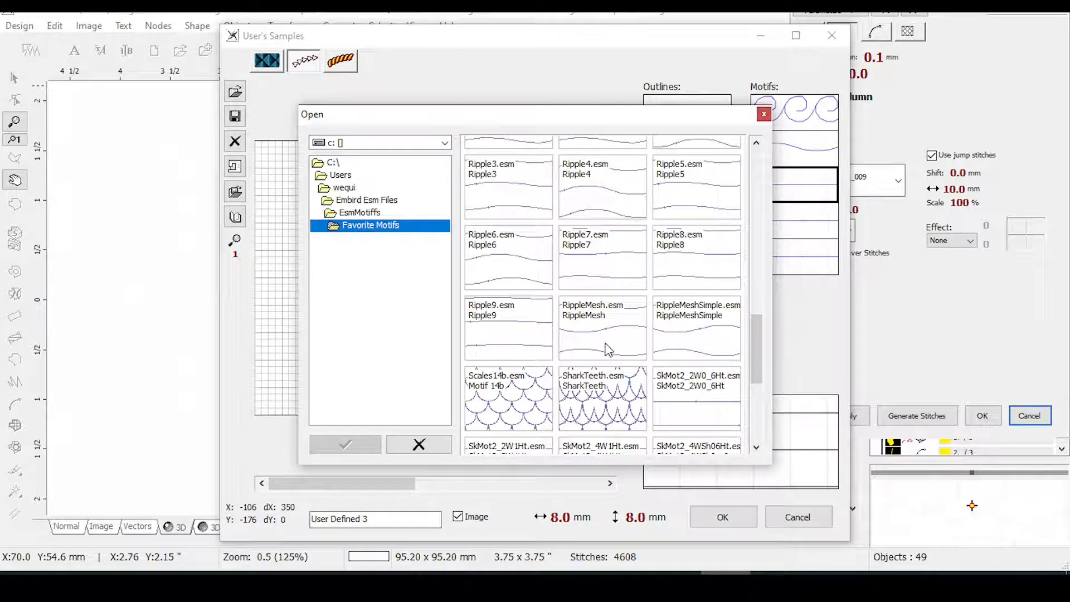
click(611, 355)
click(721, 340)
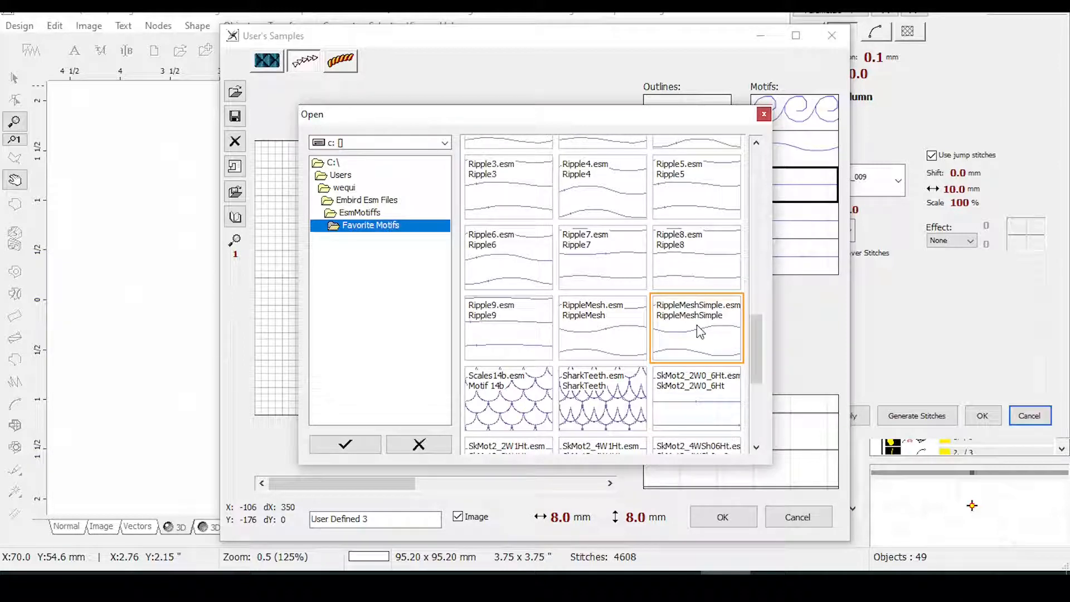
click(345, 444)
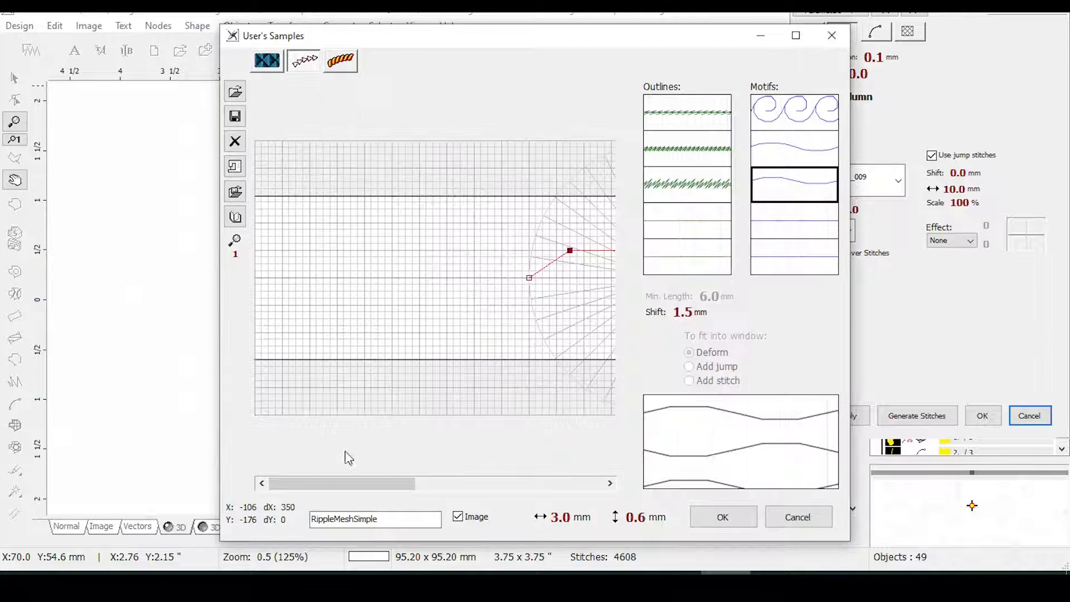
click(737, 521)
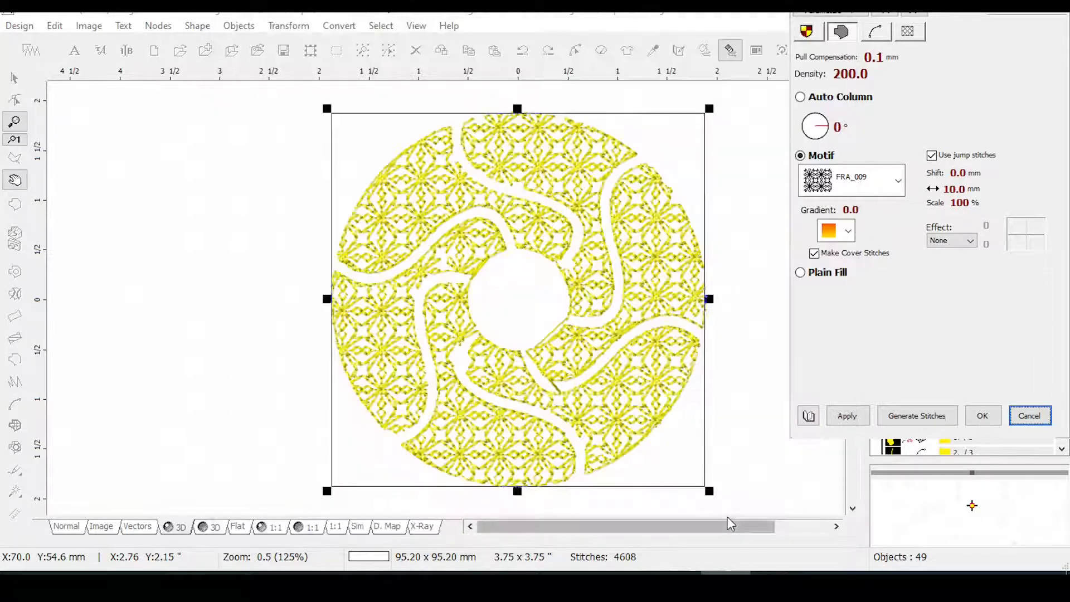
Apply the Ripple4 motif to the yellow fill group.
click(895, 185)
scroll(894, 223, down, 5)
scroll(894, 212, up, 3)
click(827, 236)
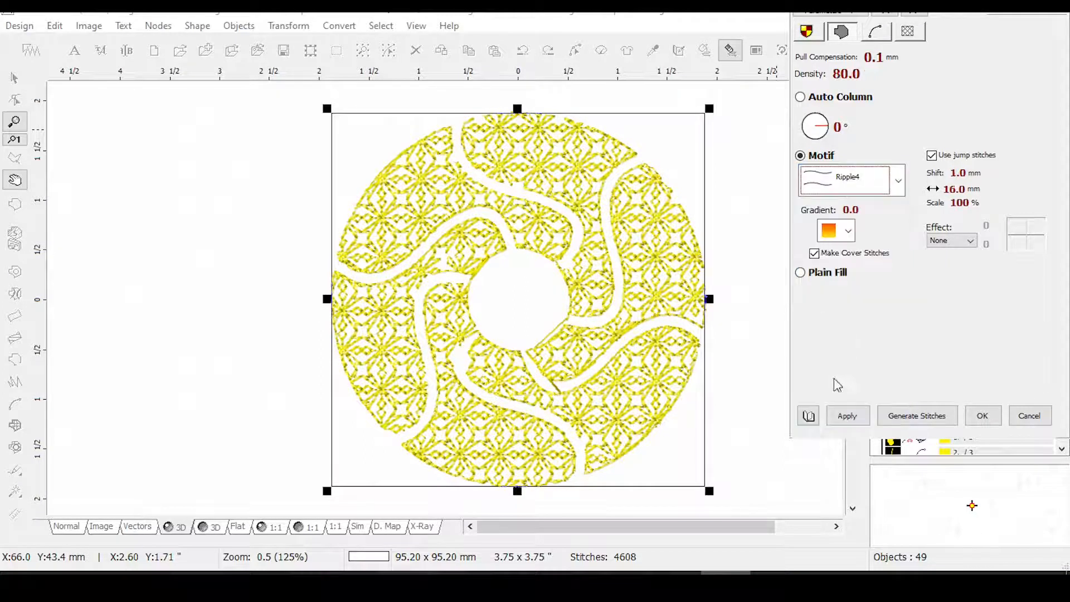
click(846, 417)
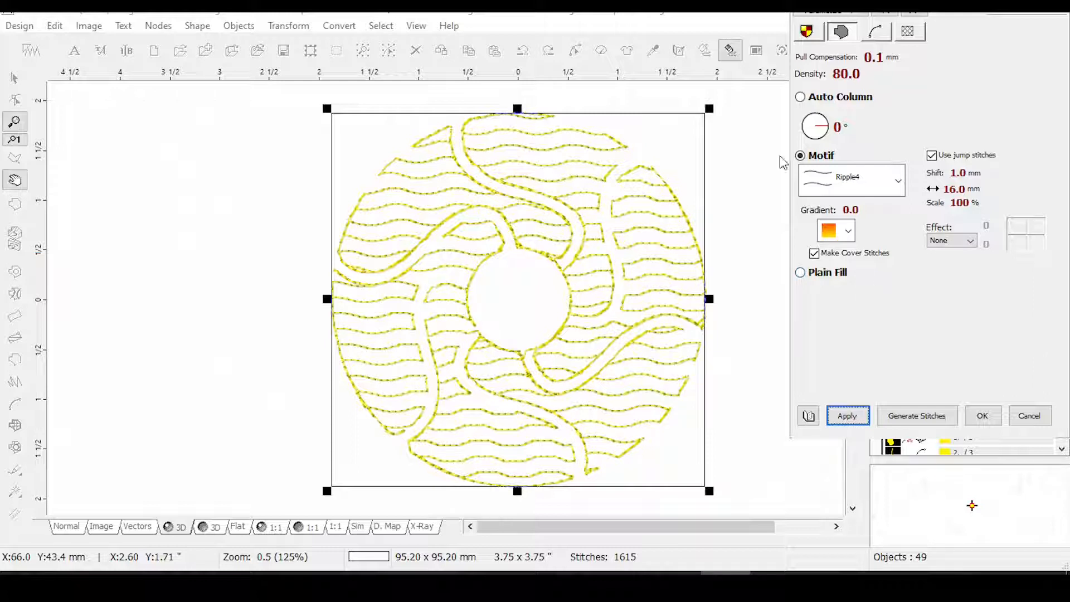
Set the density of the yellow ripple fill to 40 and apply it.
click(813, 74)
double_click(67, 65)
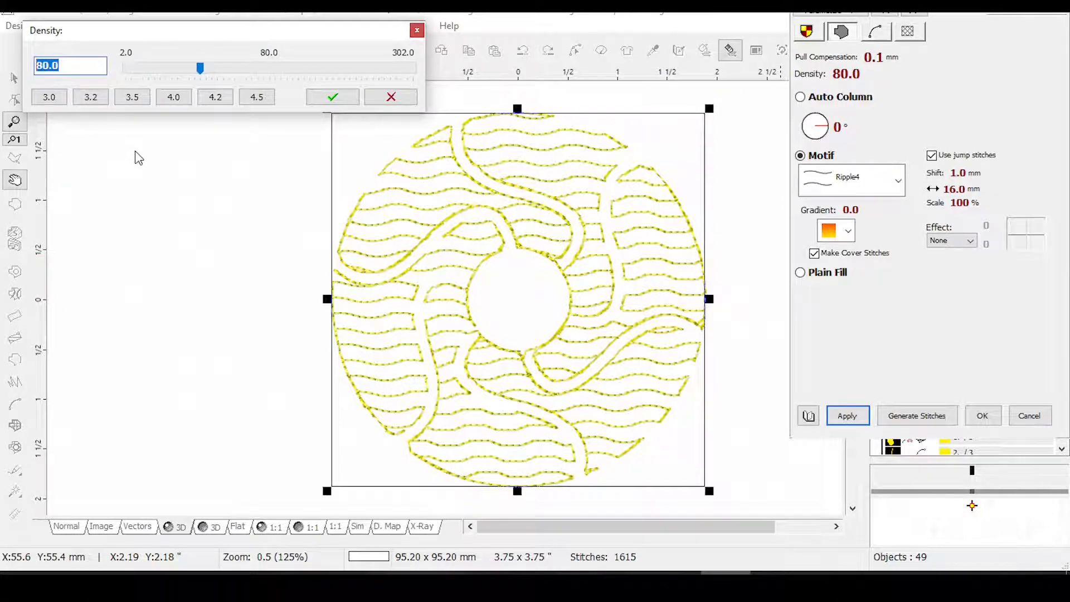
text(40)
click(341, 99)
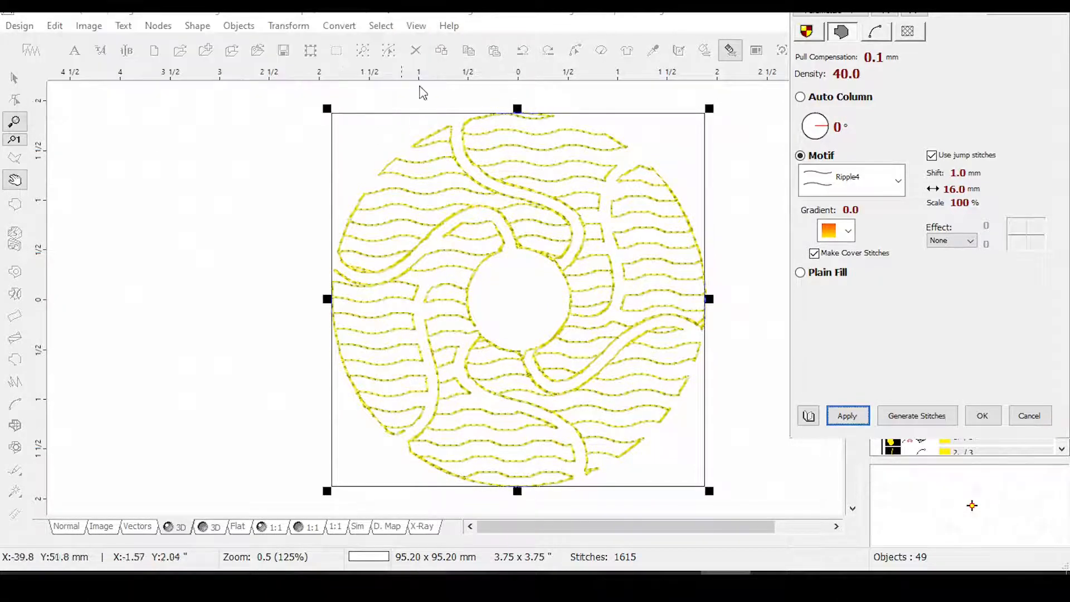
click(848, 415)
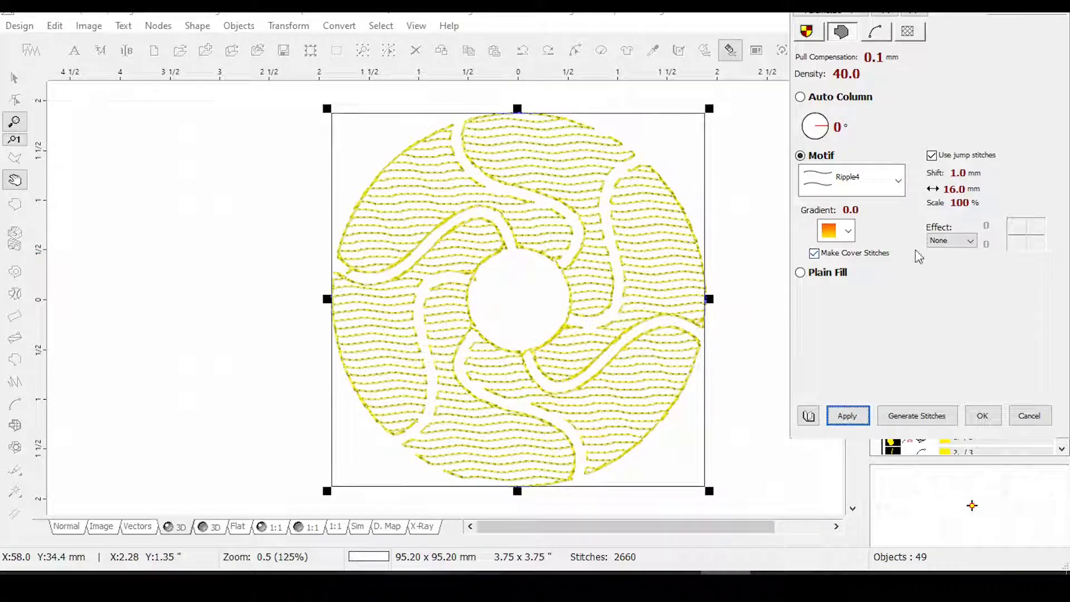
Set the ripple motif's width to 8 mm and apply it to the yellow fill.
click(937, 191)
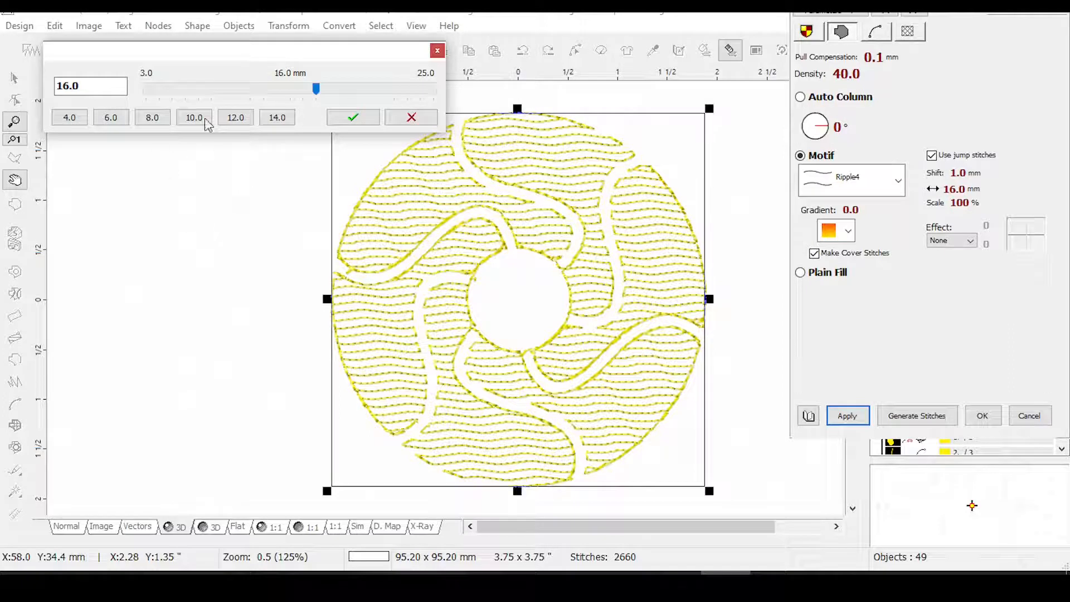
click(354, 117)
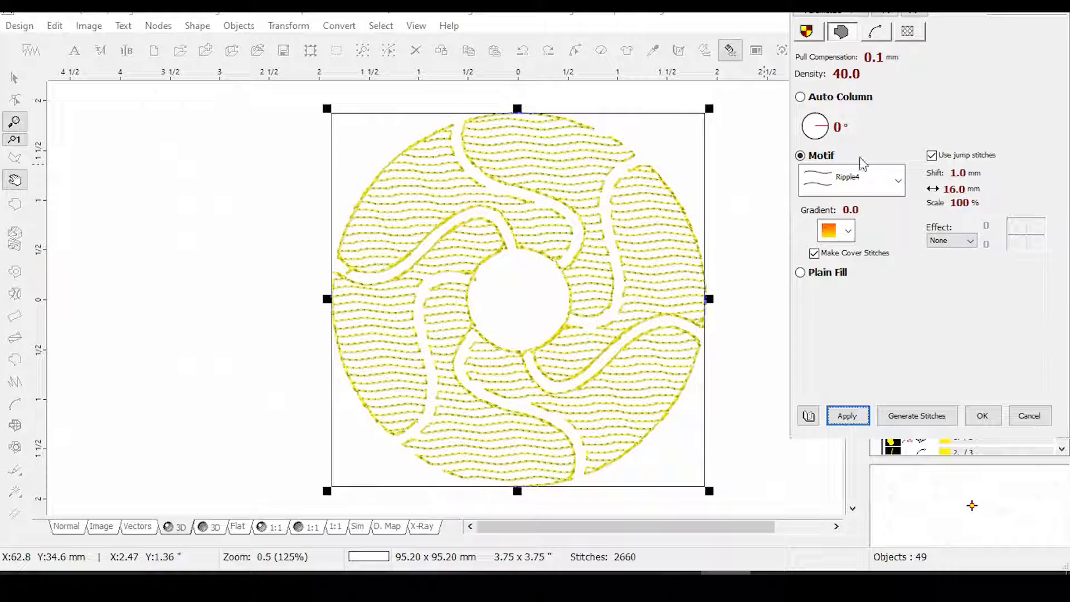
click(939, 191)
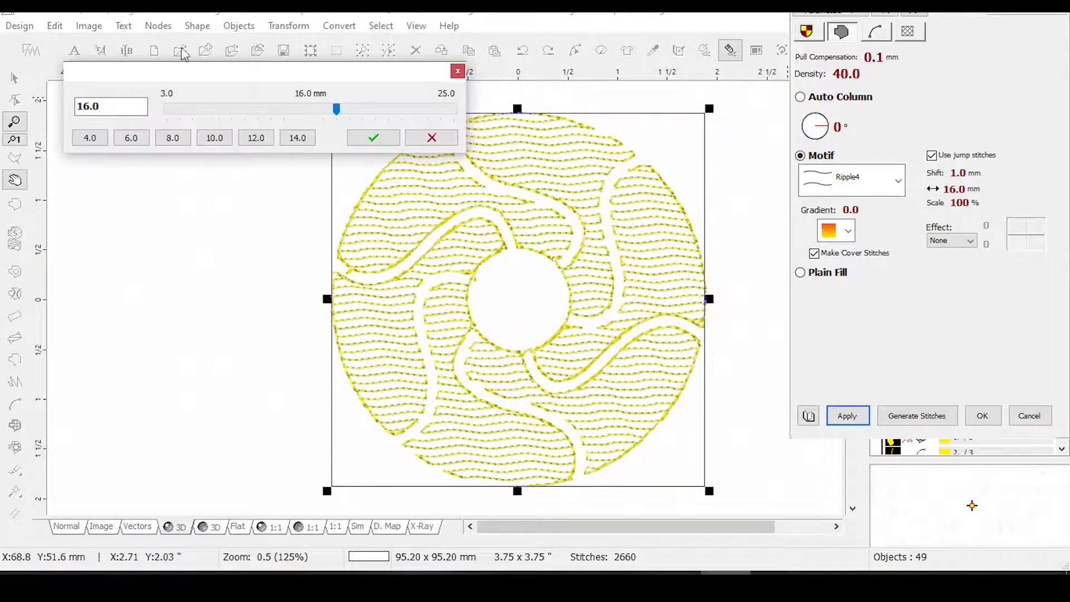
double_click(85, 104)
click(173, 139)
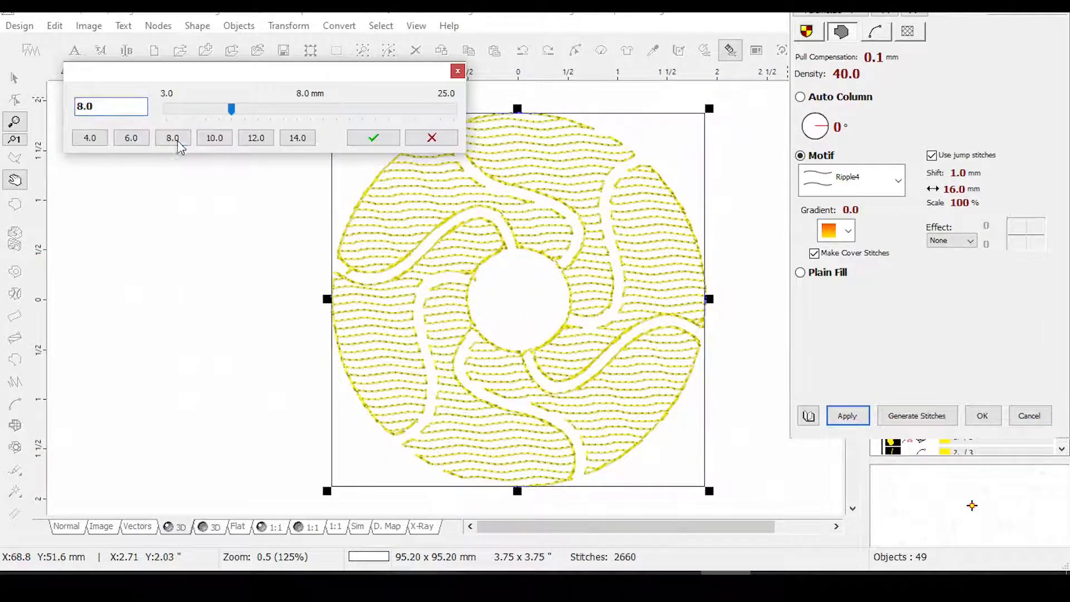
click(373, 137)
click(845, 415)
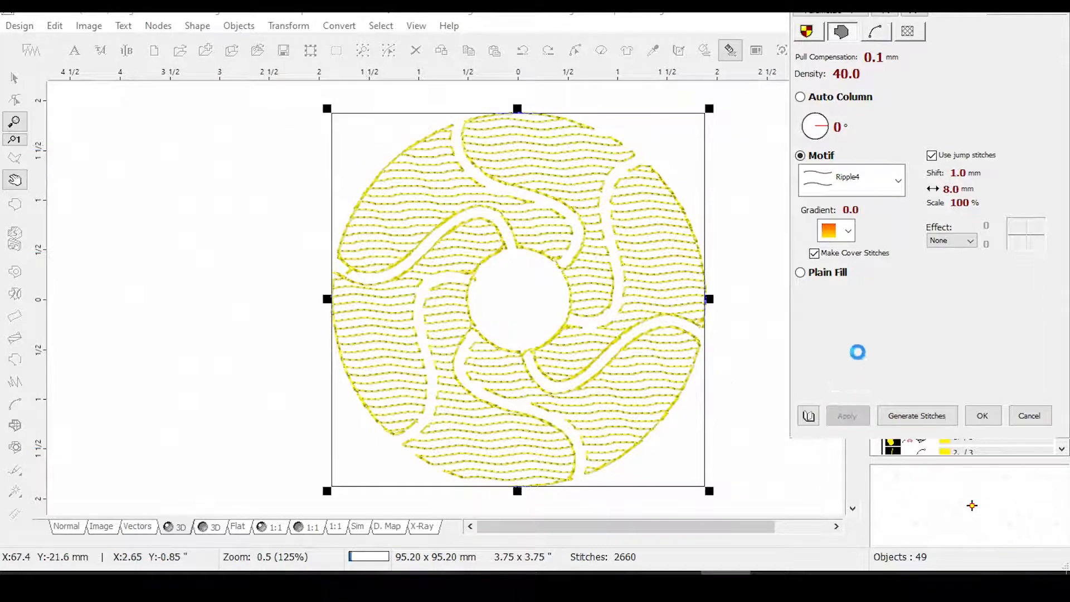
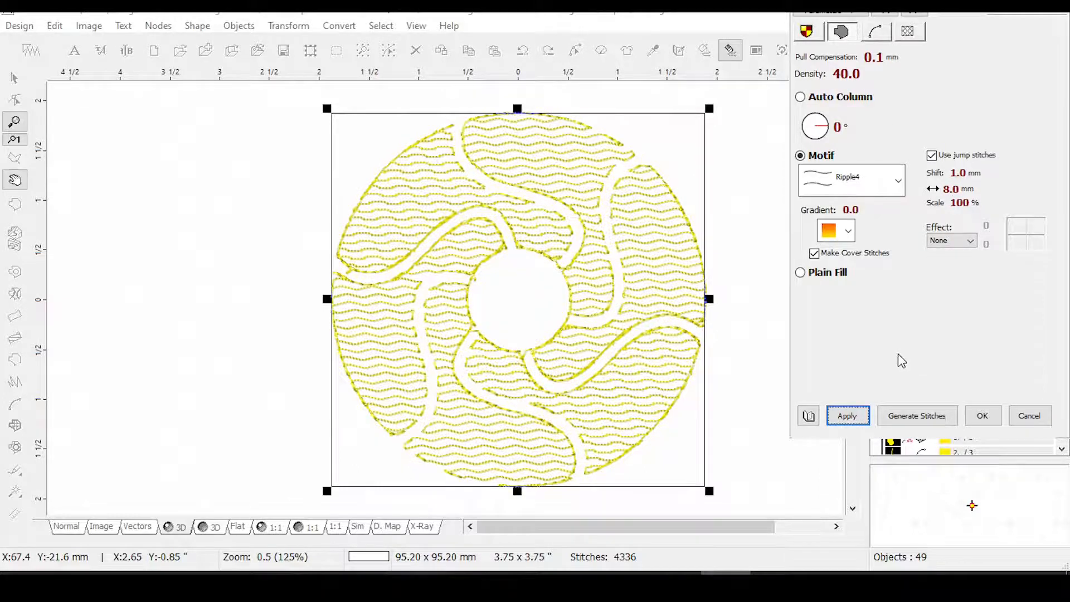
Examine the ripple stitches up close around the gaps between the swirl segments, and close the fill parameters.
click(416, 293)
click(444, 272)
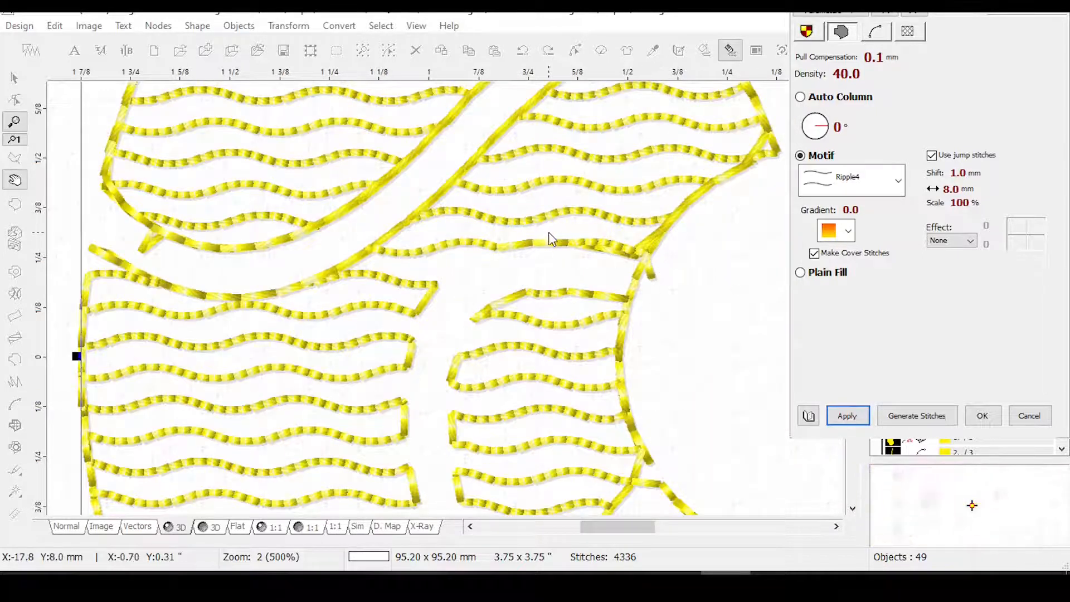
click(512, 258)
click(521, 273)
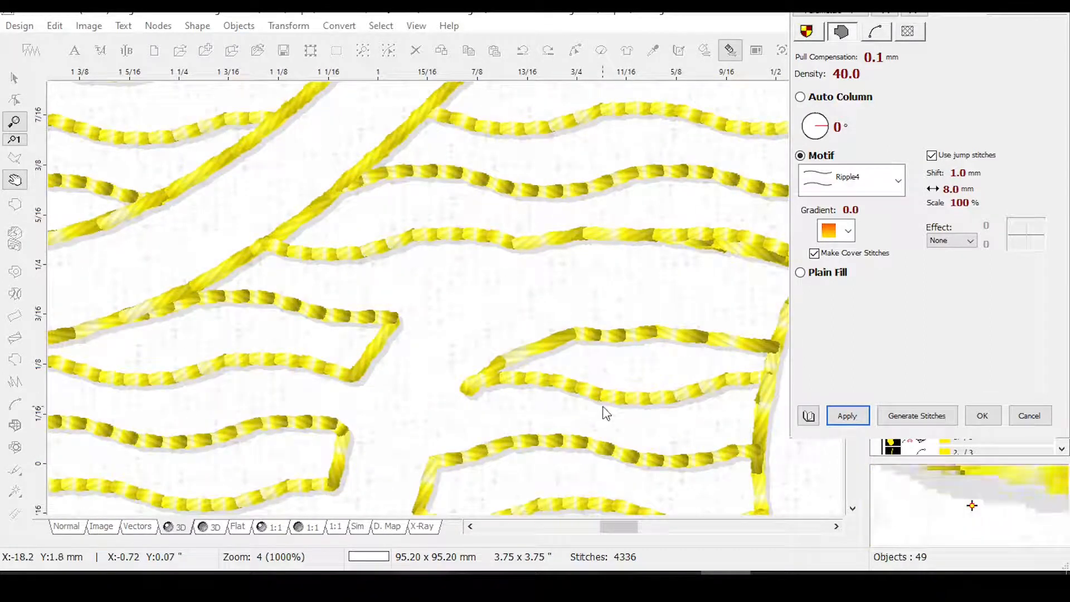
double_click(585, 359)
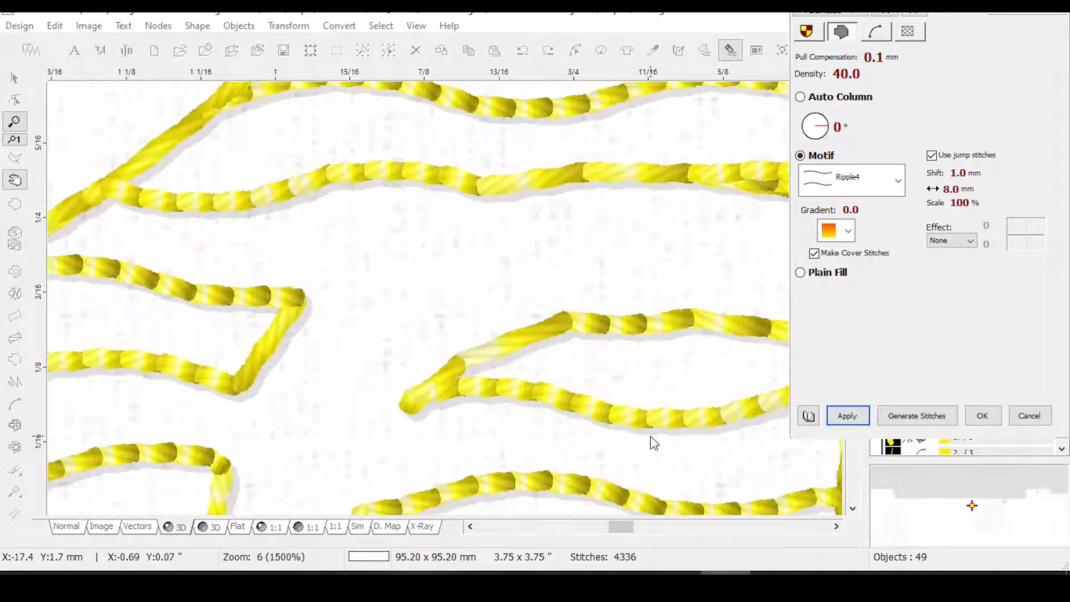
scroll(614, 392, down, 5)
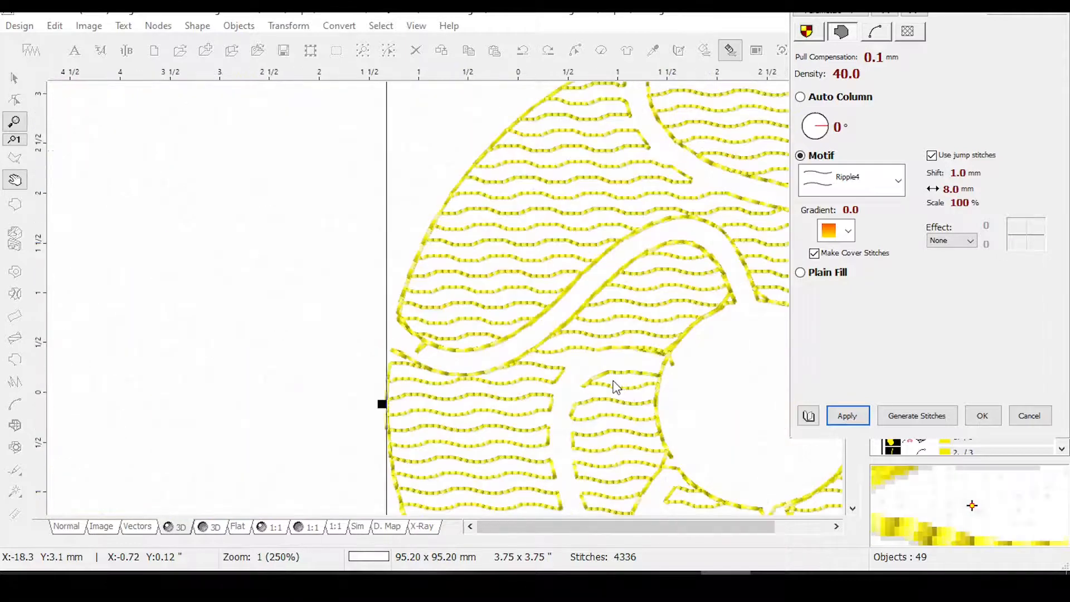
scroll(614, 383, down, 1)
click(1028, 415)
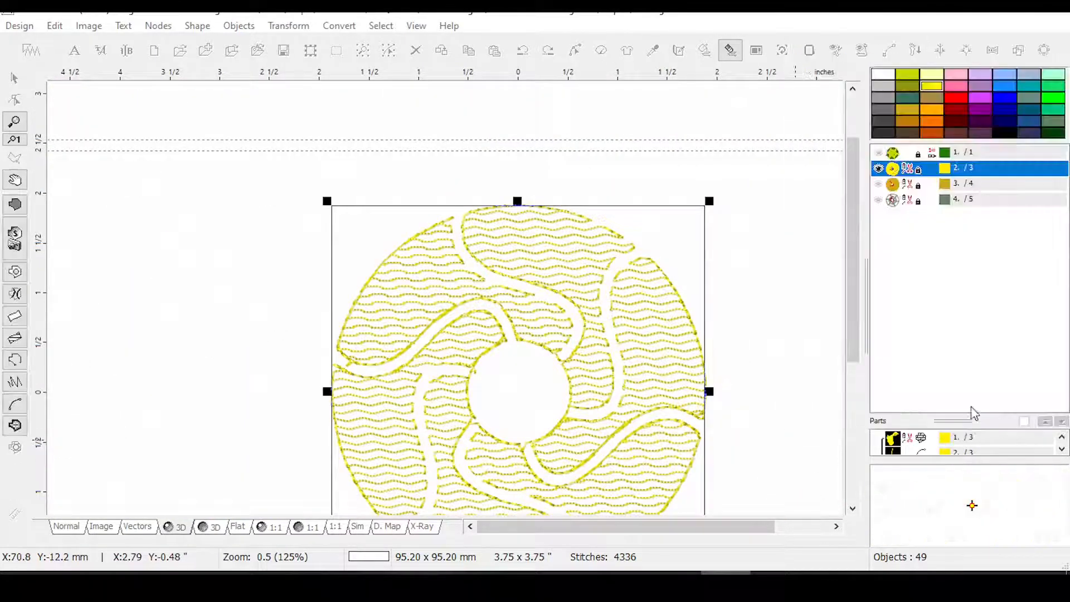
drag(857, 363, 860, 388)
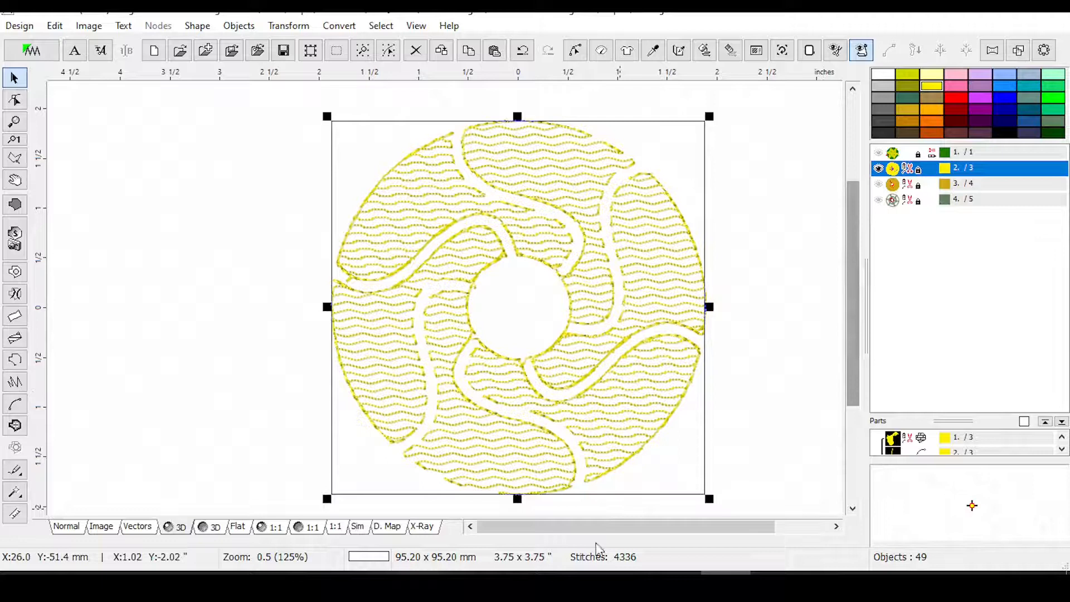
mouse_move(543, 529)
mouse_down()
mouse_move(572, 530)
mouse_move(549, 527)
mouse_up()
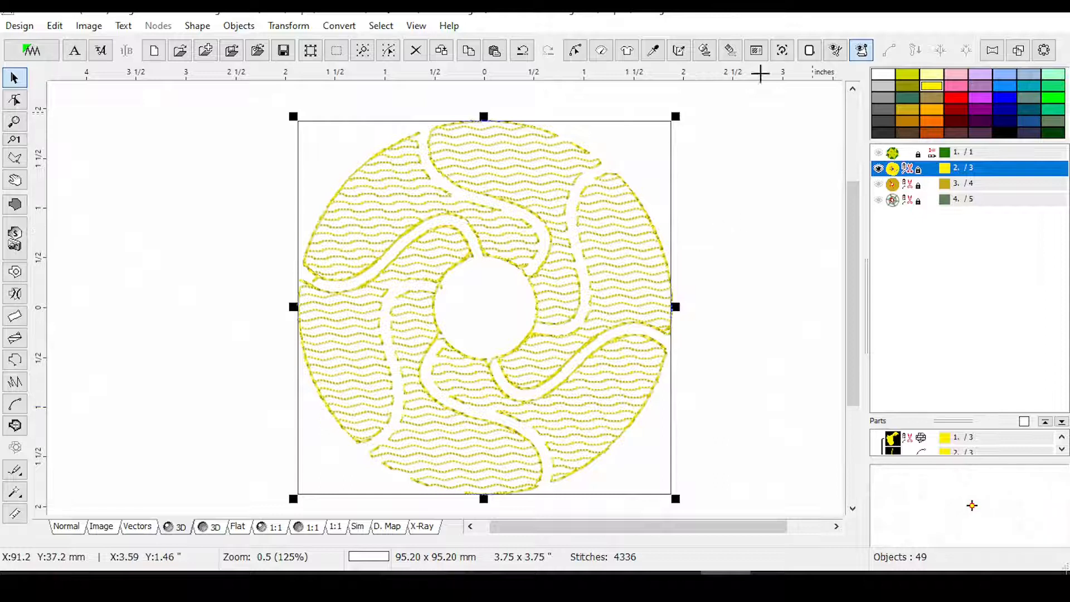
Reopen the yellow fill group's parameters and apply Motif 23 to it.
click(601, 51)
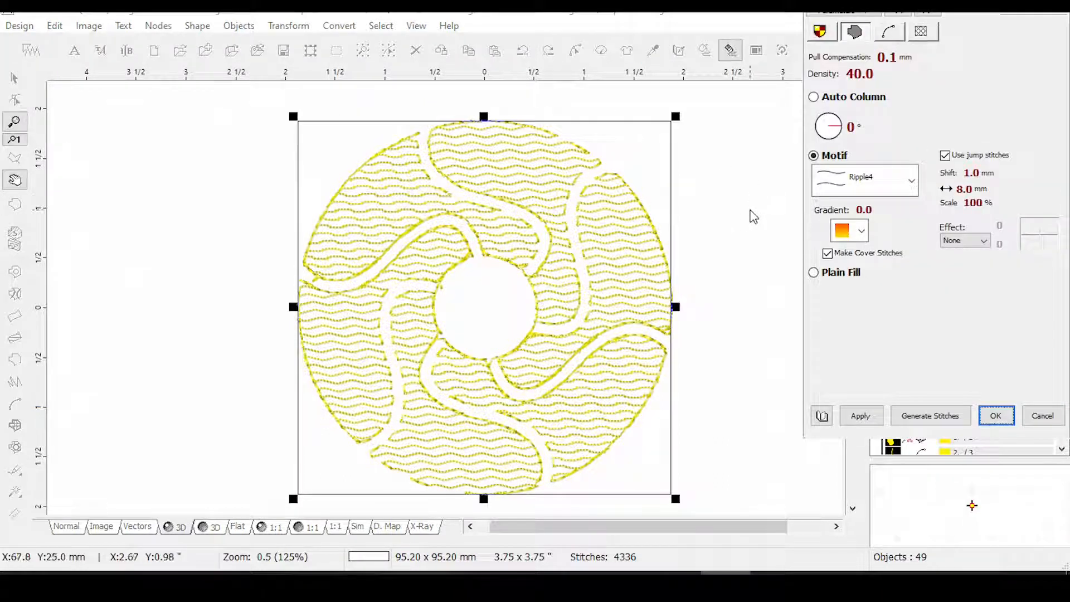
click(910, 181)
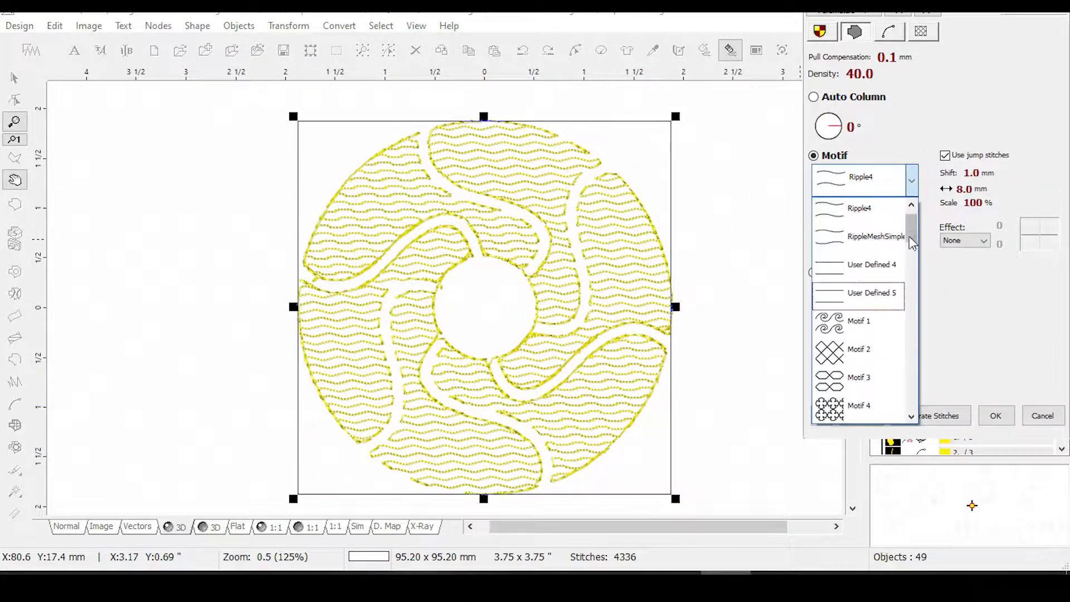
click(969, 302)
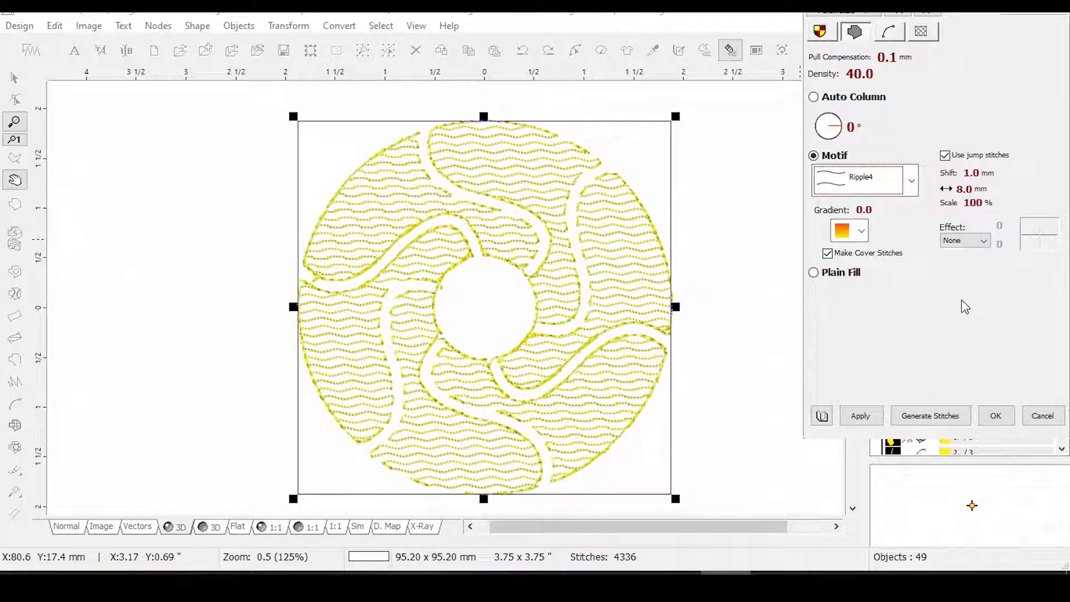
click(911, 180)
drag(912, 228, 914, 304)
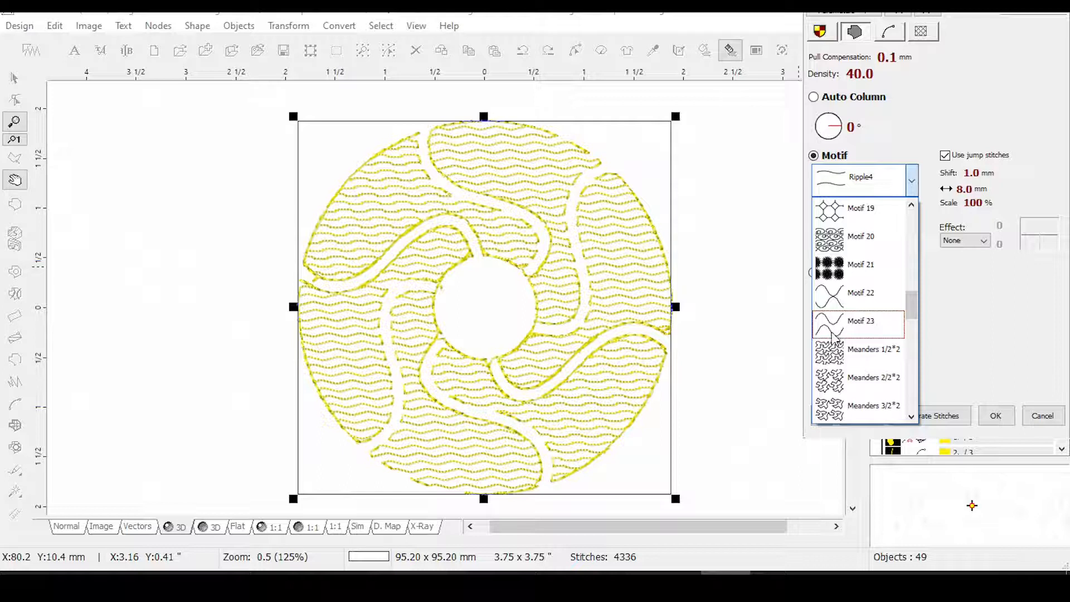
click(834, 335)
click(860, 415)
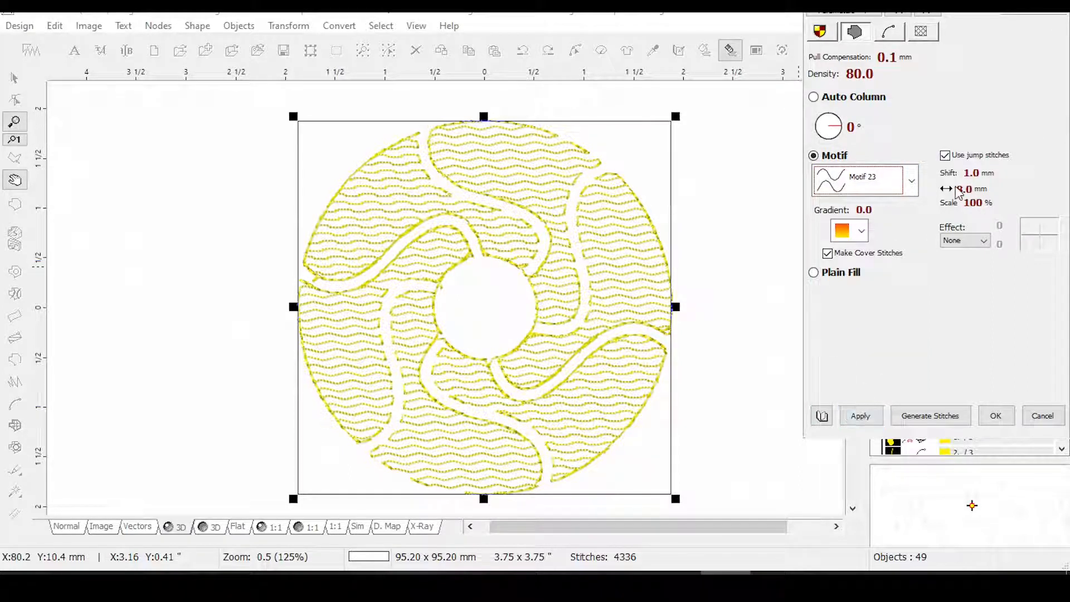
click(860, 414)
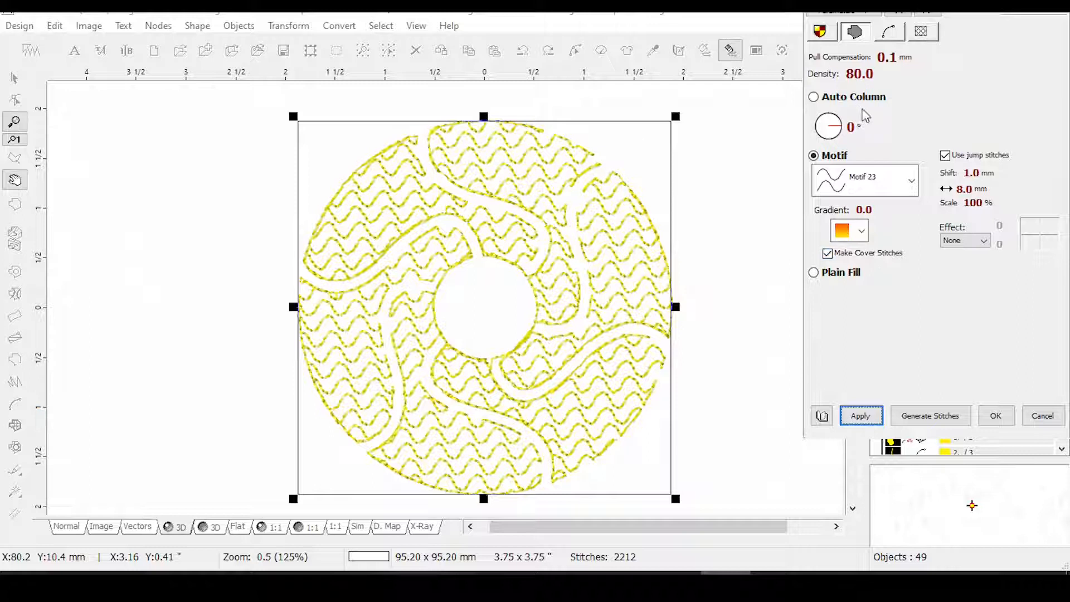
Switch the yellow fill to Plain Fill with the Diagonal Lines pattern, with Edge and Zig-Zag 1 turned off.
click(814, 272)
click(814, 329)
click(813, 350)
click(911, 297)
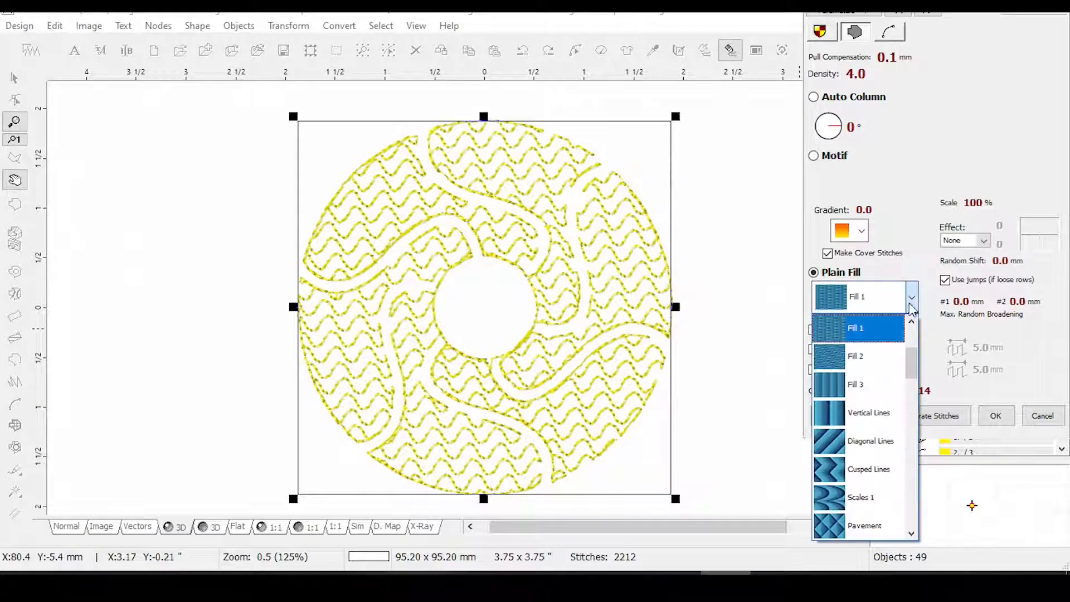
mouse_move(912, 372)
mouse_down()
mouse_move(911, 390)
mouse_move(911, 381)
mouse_up()
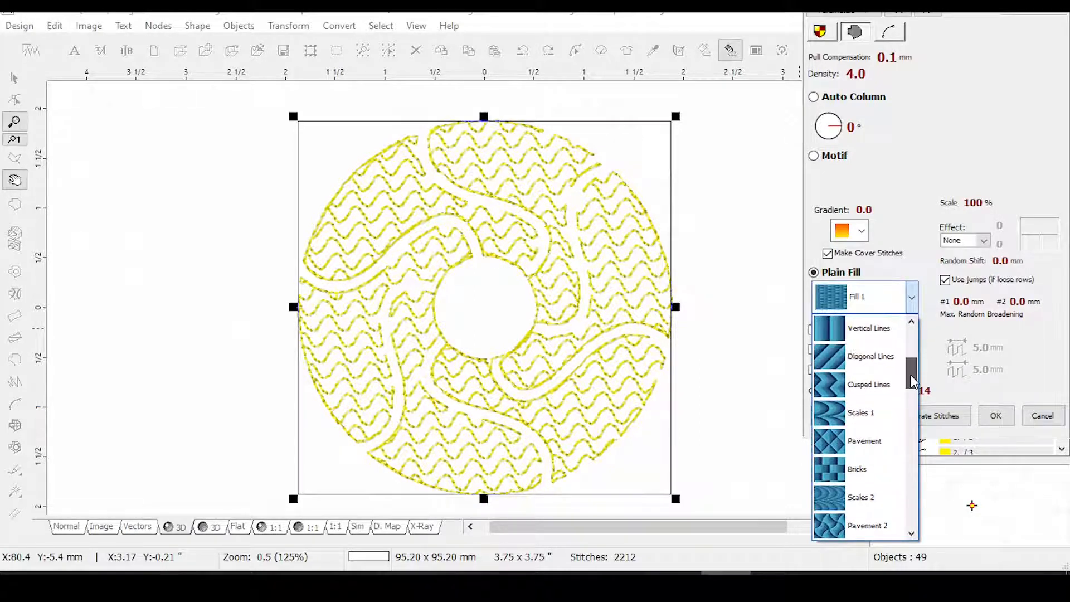
click(830, 361)
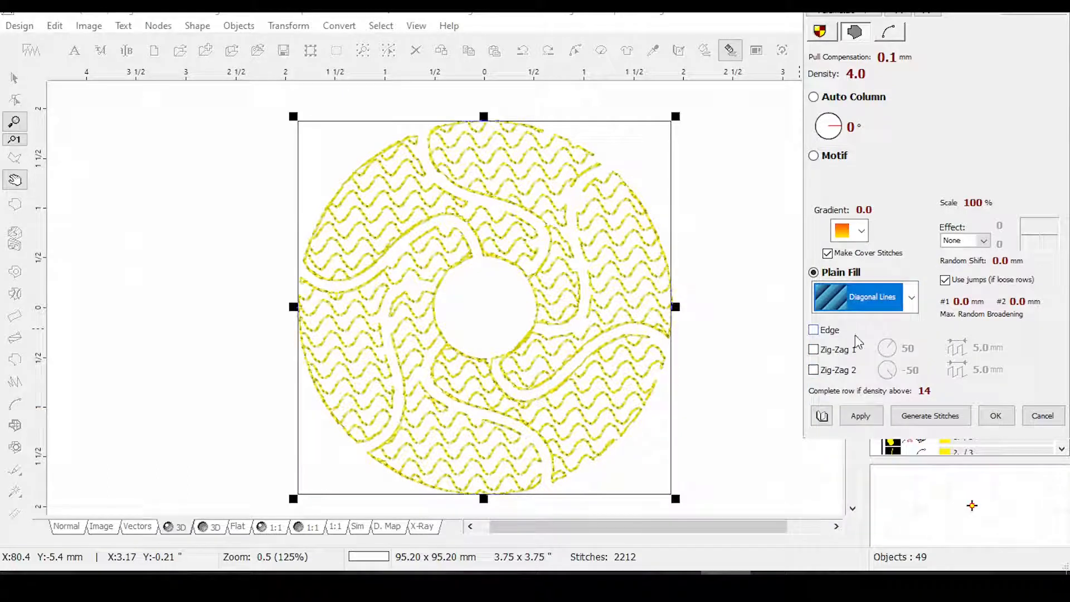
Set the density of the Diagonal Lines fill to 15 and apply it to the yellow segments.
click(825, 74)
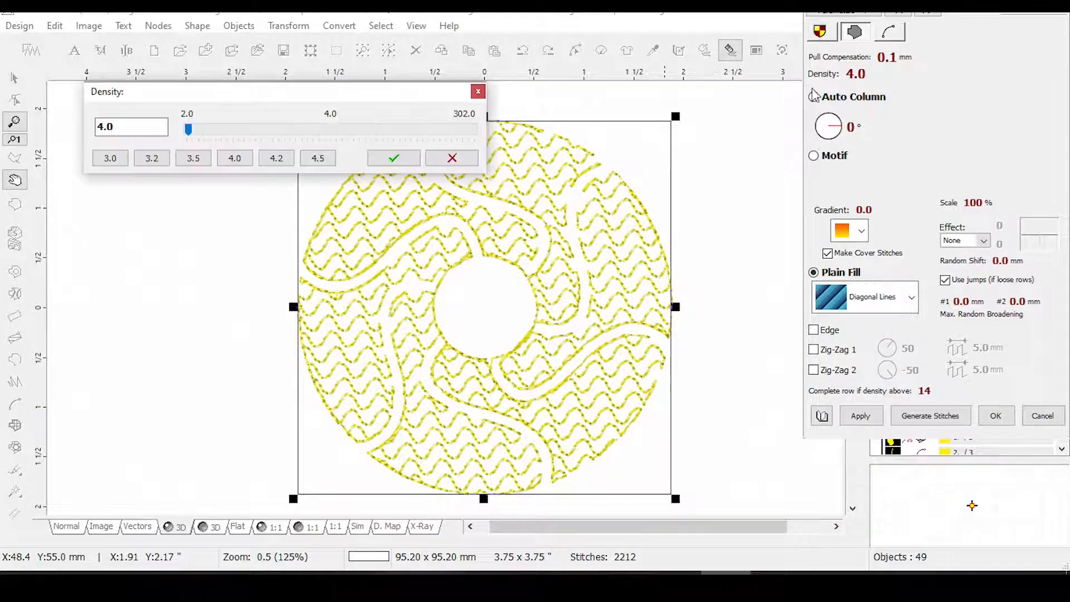
drag(133, 124, 43, 133)
text(15)
click(399, 161)
click(860, 415)
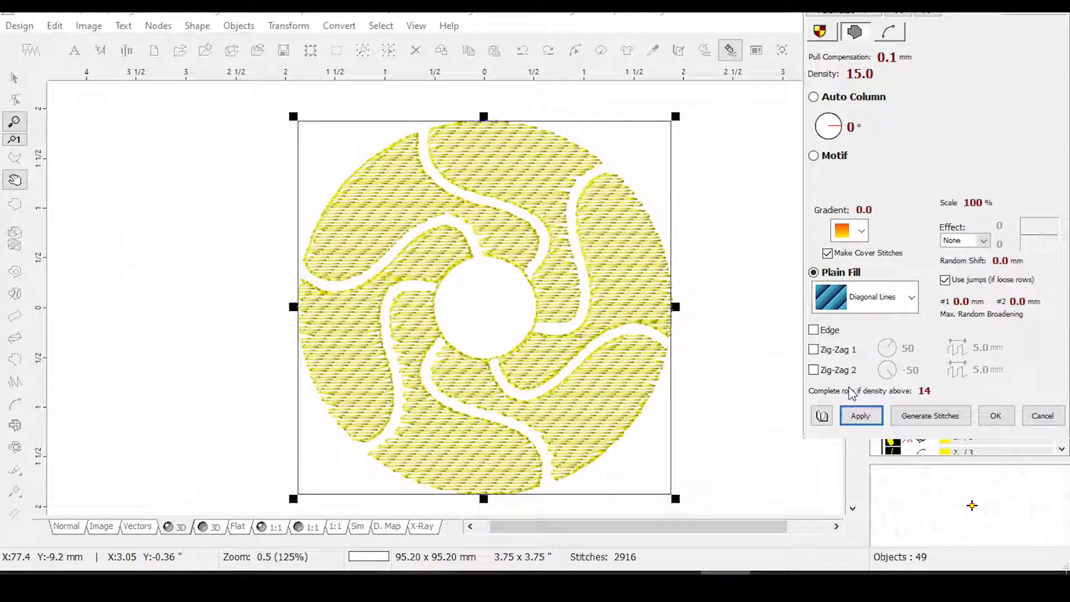
Set the density of the Diagonal Lines fill to 40 and apply it to the yellow segments.
click(818, 74)
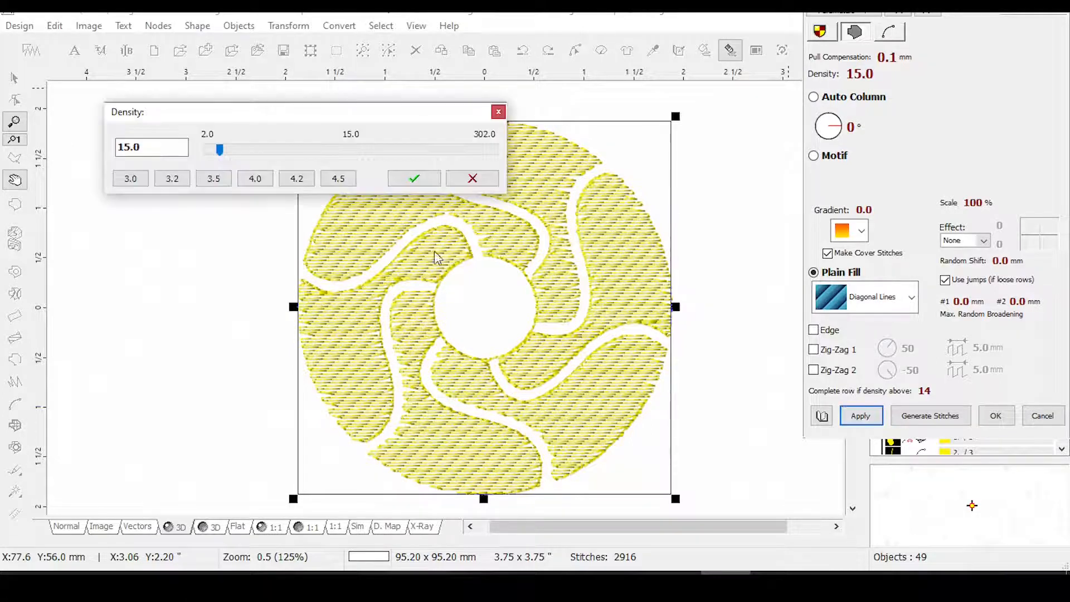
double_click(147, 146)
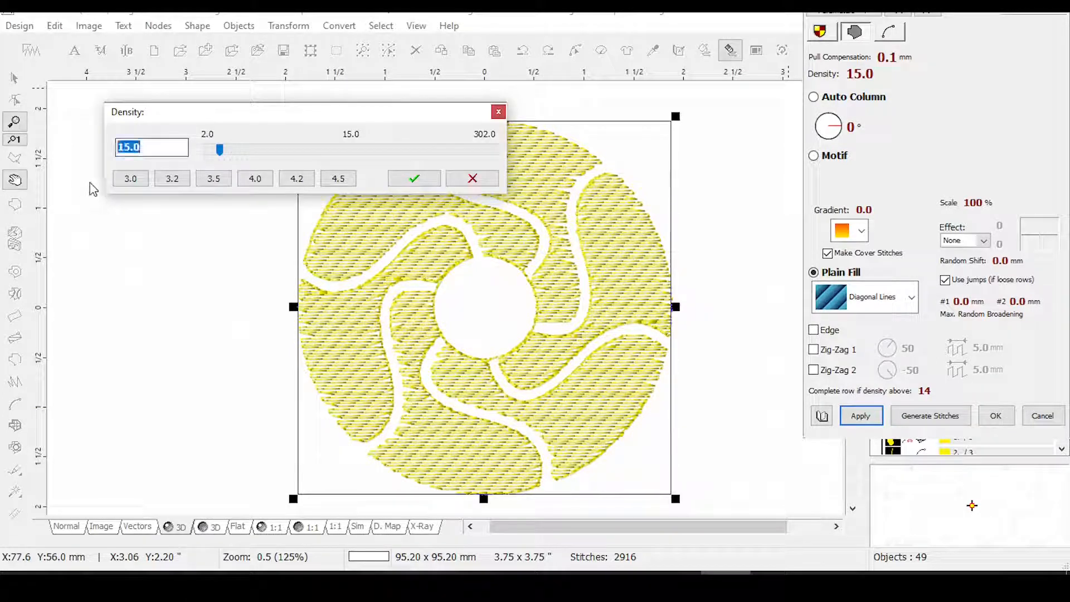
text(40)
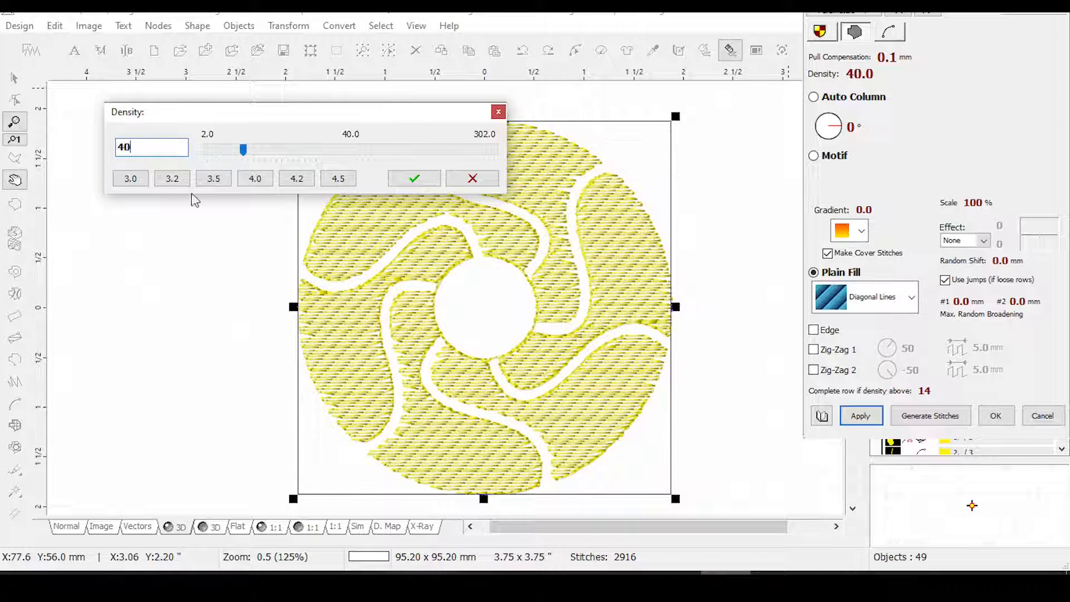
click(429, 180)
click(859, 415)
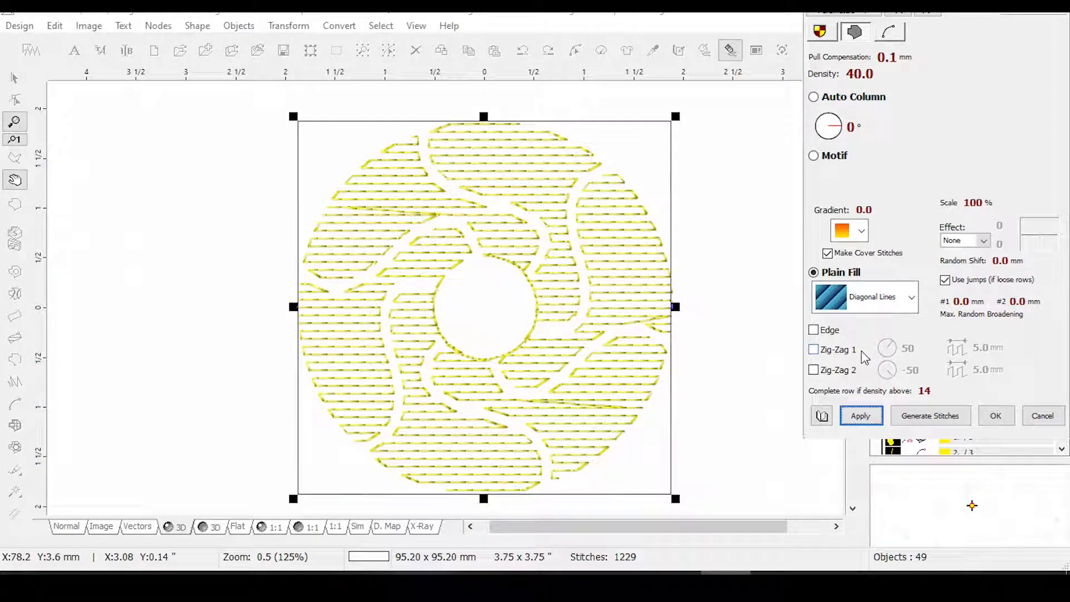
Apply a Wave effect of about -29 and 29 to the Diagonal Lines fill and check its stitches up close.
click(980, 240)
click(957, 263)
drag(1032, 233, 1053, 227)
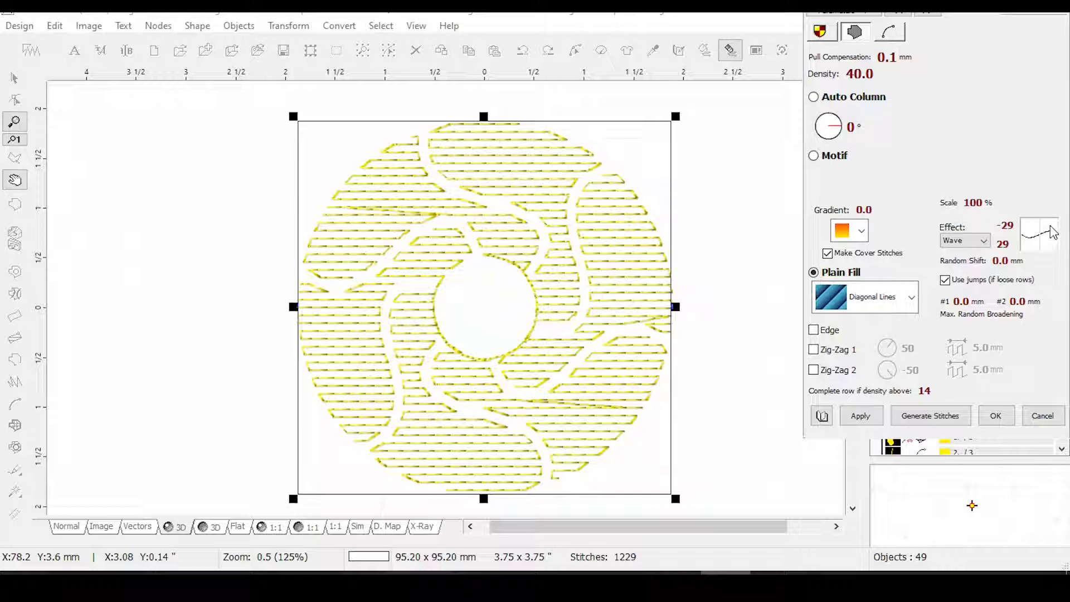
click(865, 416)
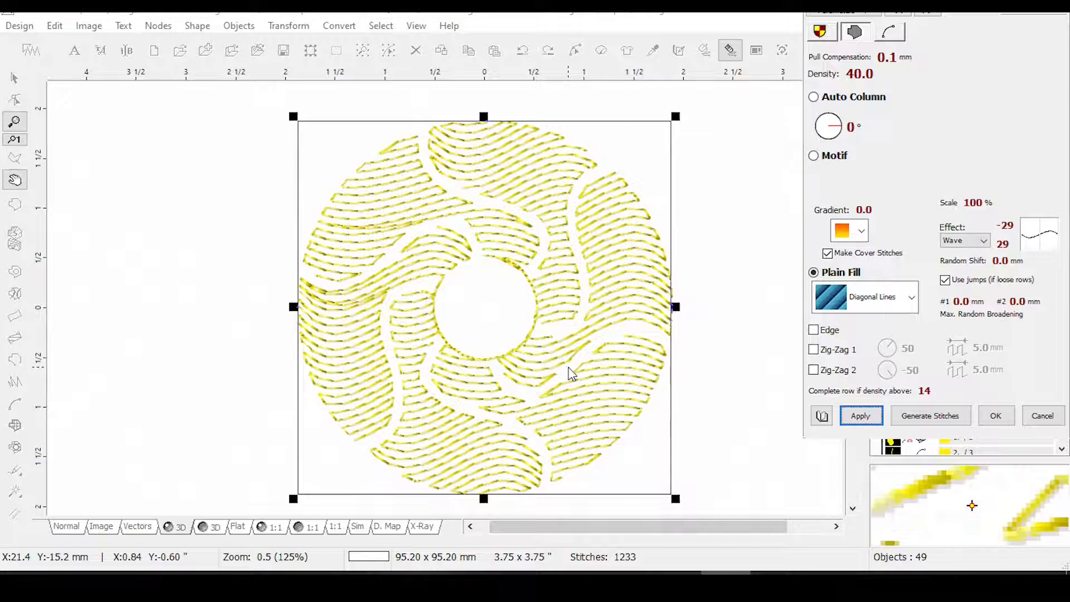
scroll(563, 425, up, 5)
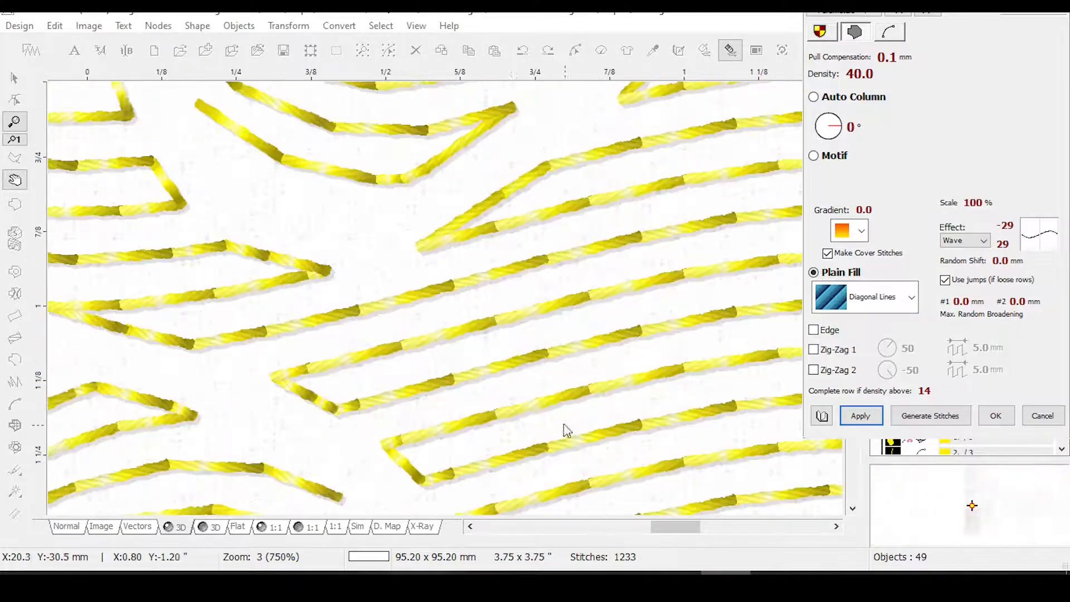
scroll(534, 386, down, 1)
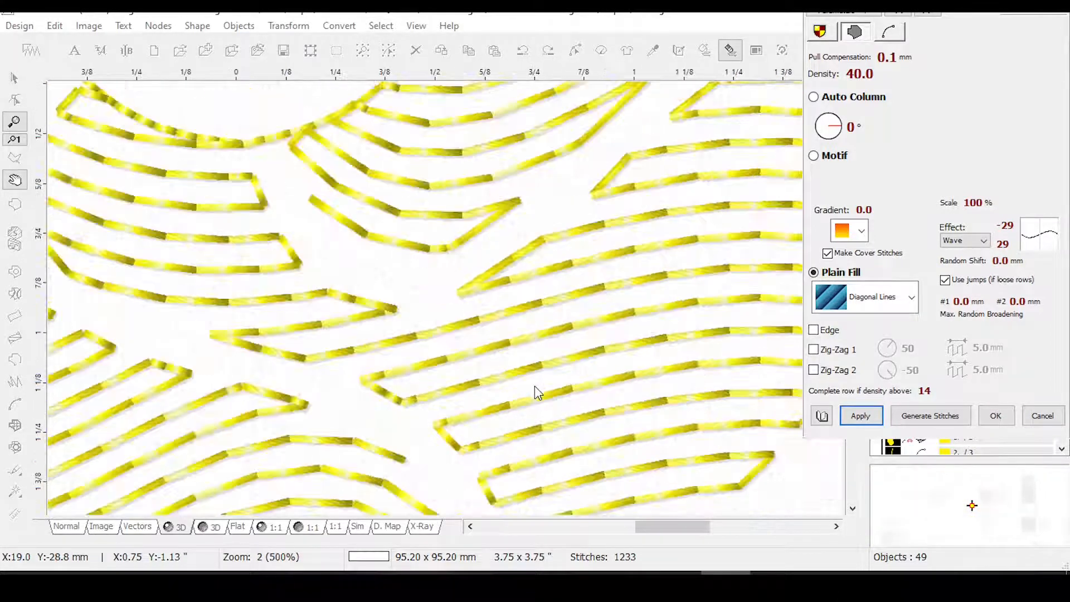
scroll(534, 391, down, 3)
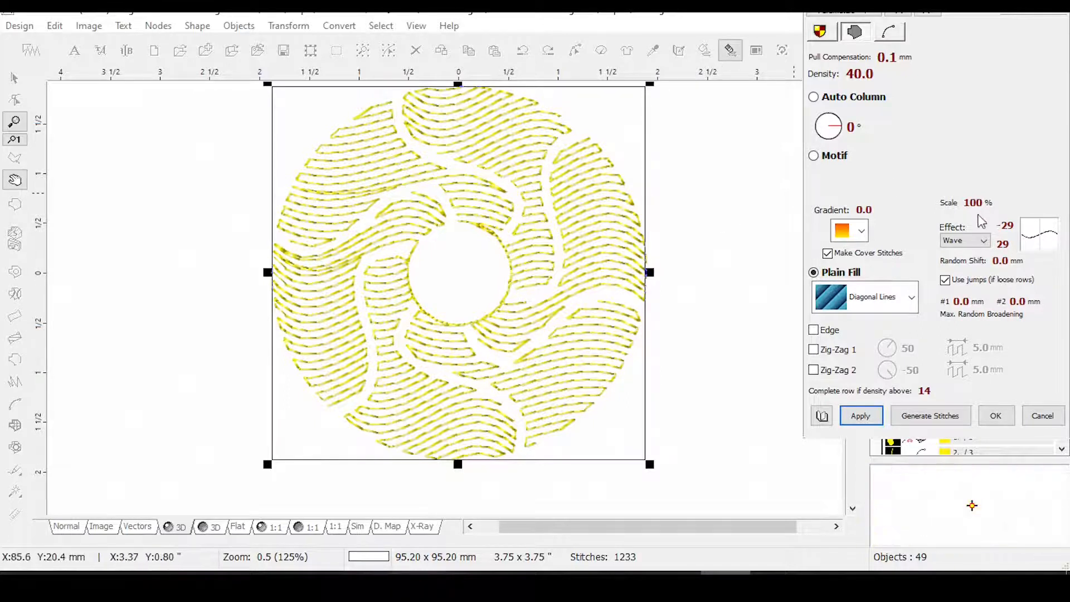
Change the wavy plain fill's pattern to Fill 2 and apply it to the yellow segments.
click(910, 297)
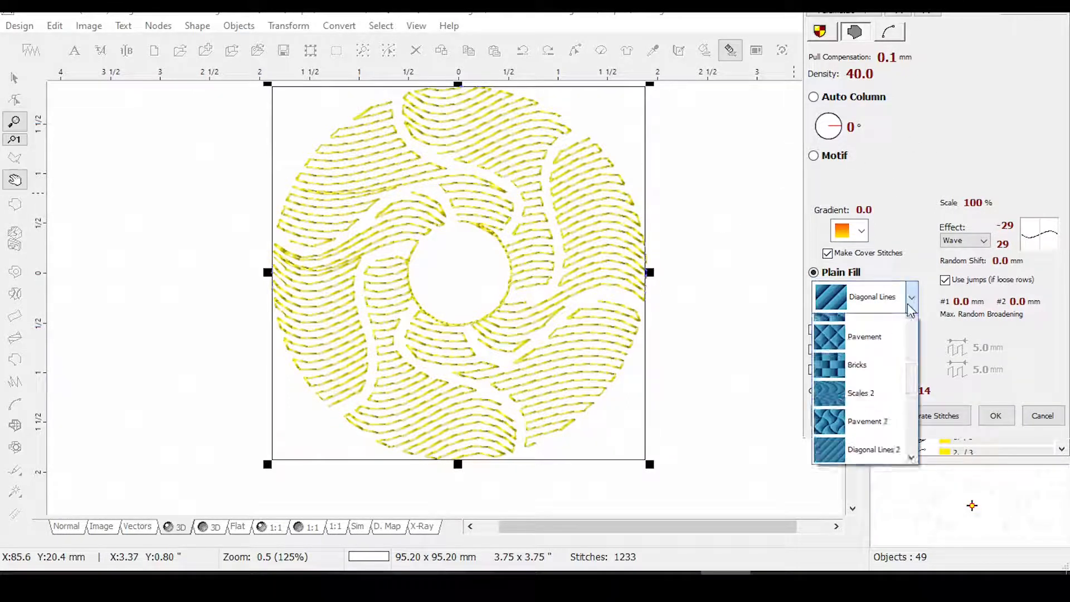
drag(913, 385, 912, 368)
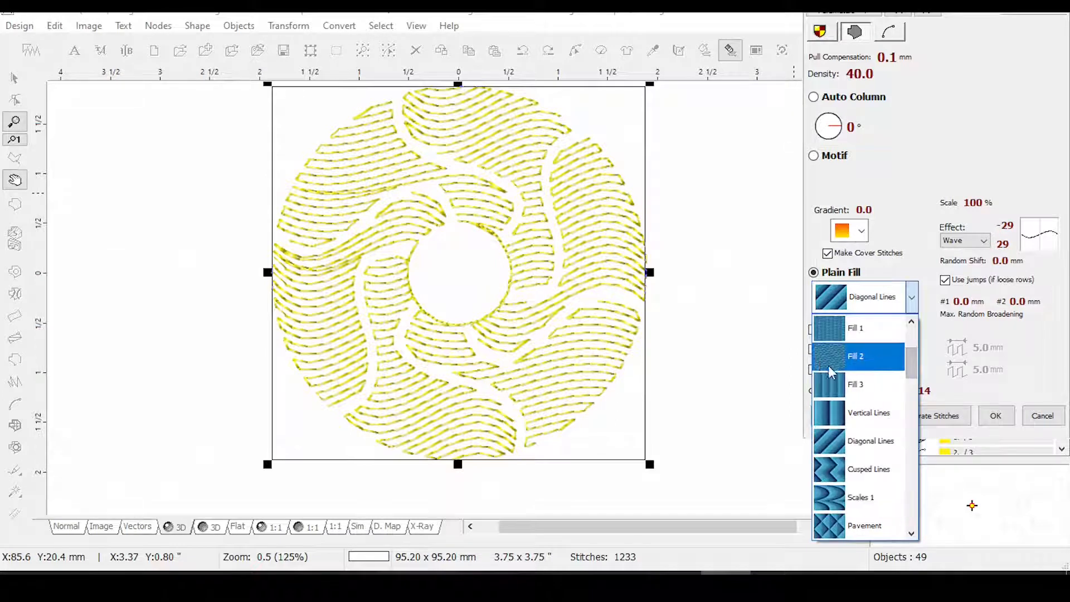
click(839, 357)
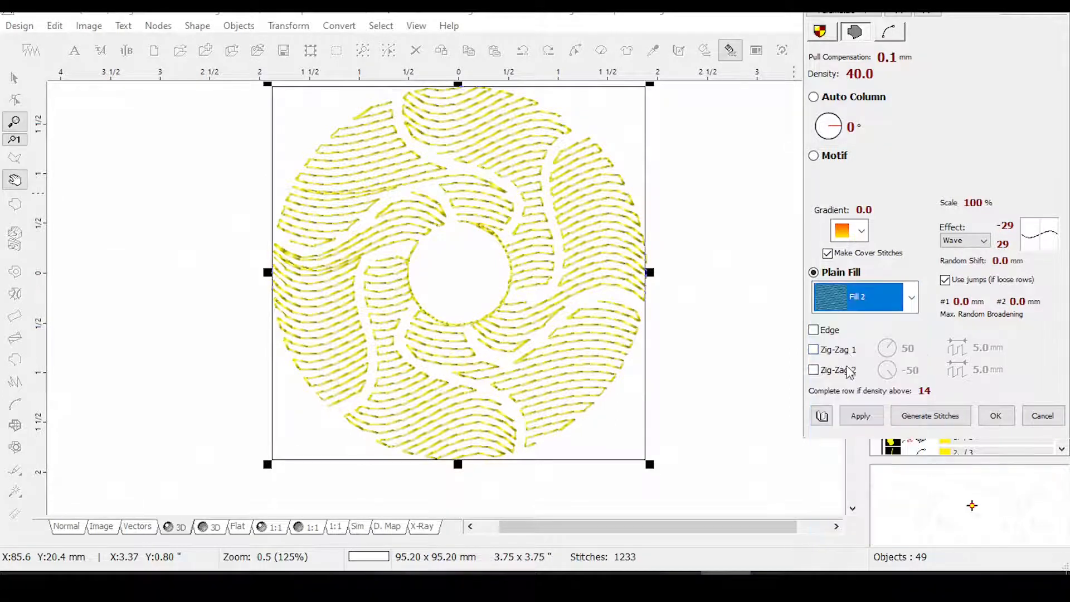
click(861, 415)
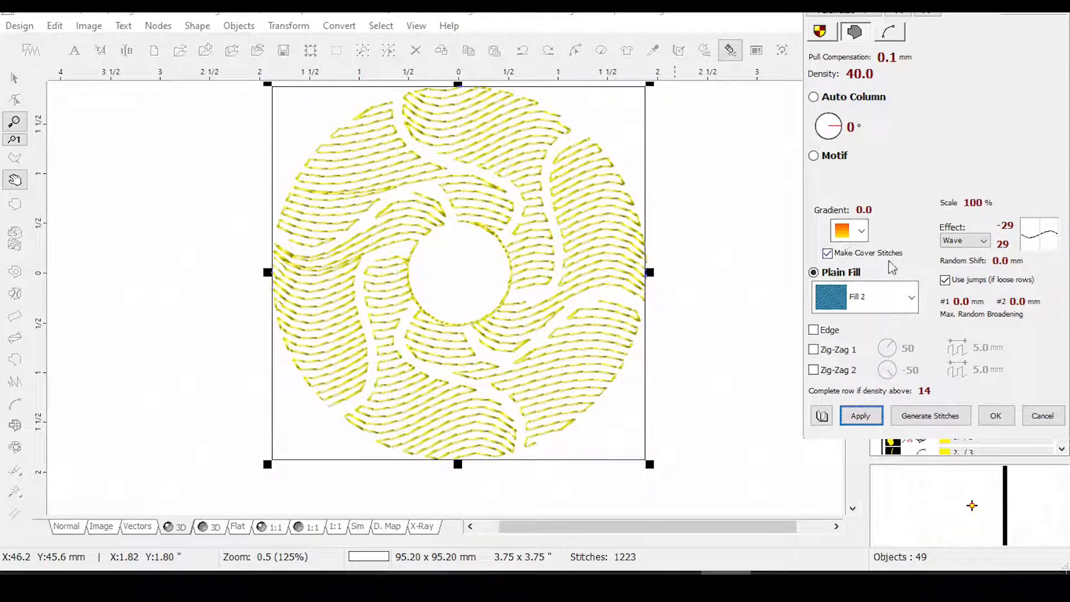
Switch the yellow fill back to a motif fill using Ripple4 and apply it.
click(813, 155)
click(911, 180)
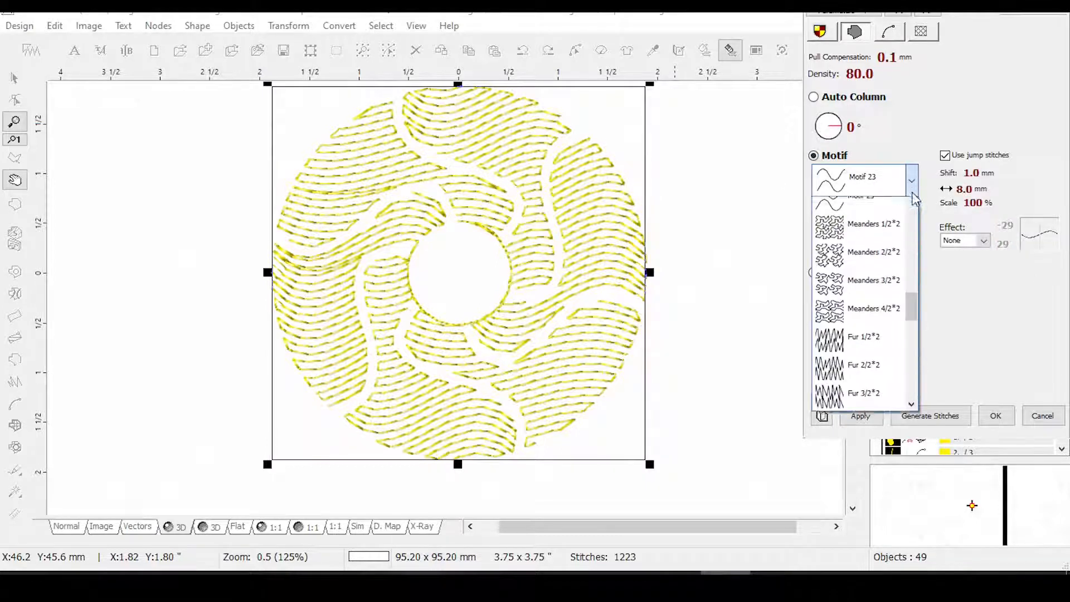
drag(911, 329, 915, 231)
click(858, 208)
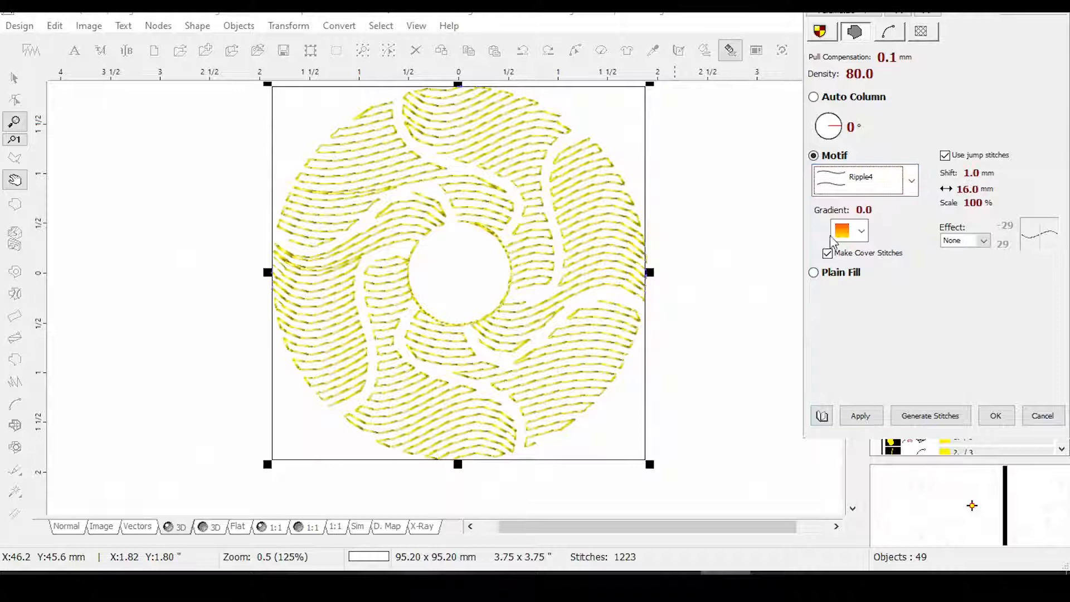
click(860, 415)
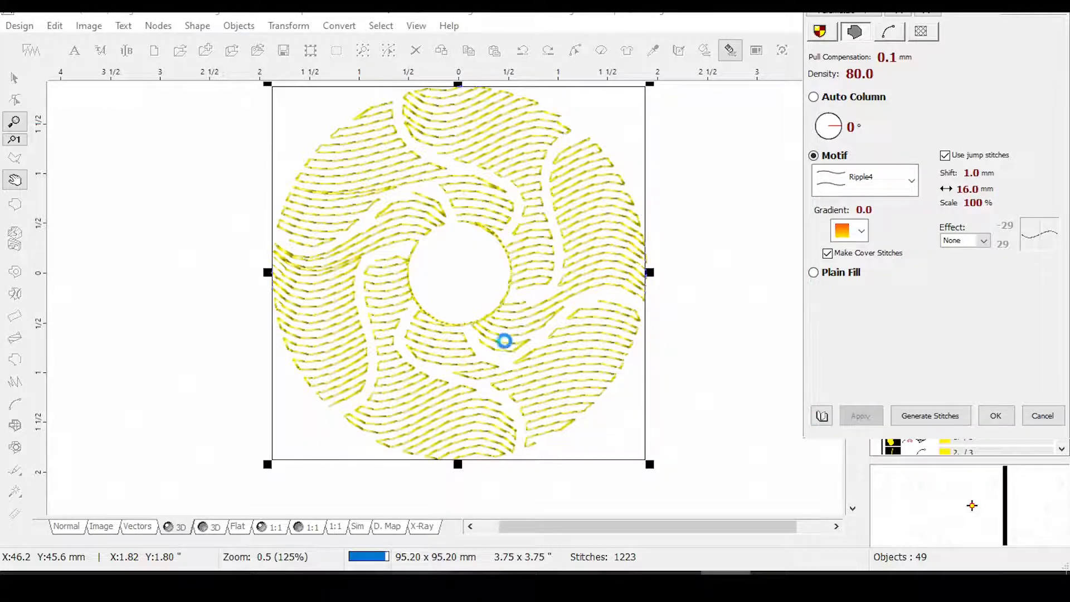
Examine the Ripple4 stitches up close below the central hole, and accept the fill parameters.
click(479, 306)
click(524, 312)
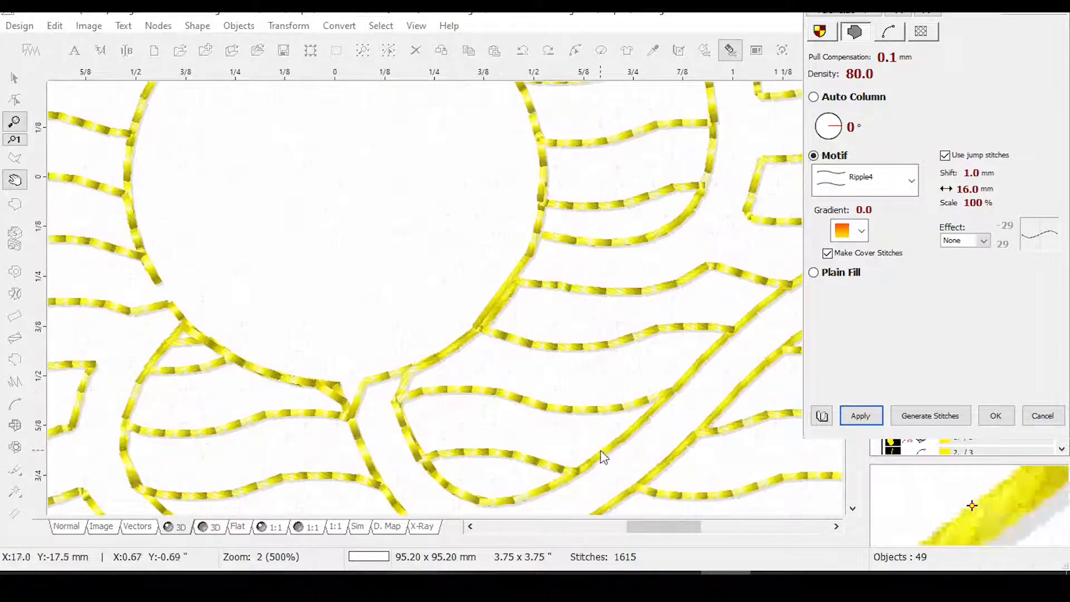
click(576, 429)
click(575, 397)
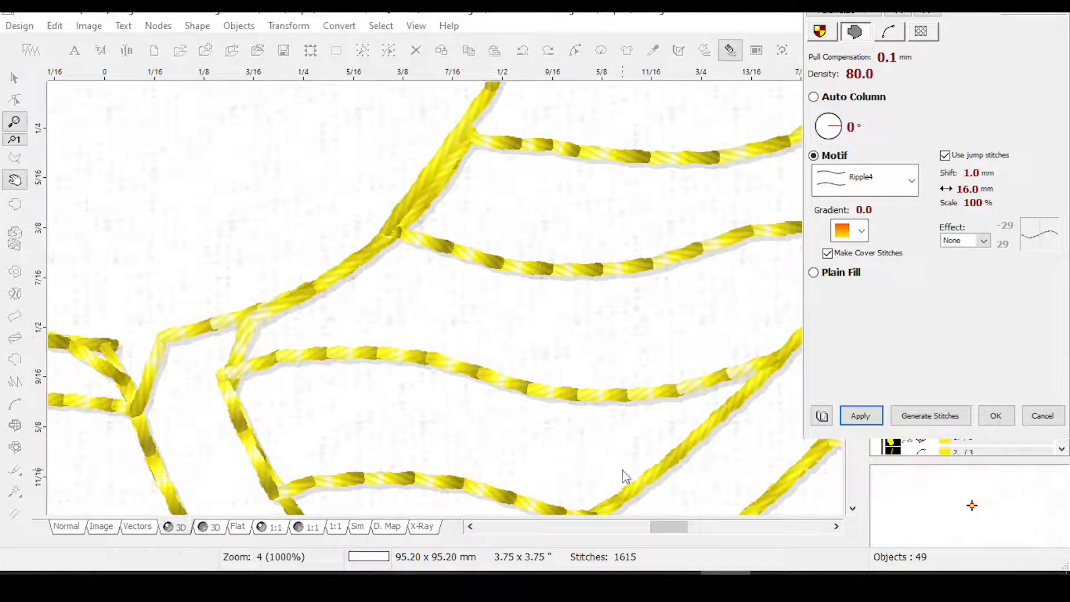
mouse_move(680, 527)
mouse_down()
mouse_move(719, 535)
mouse_move(688, 535)
mouse_up()
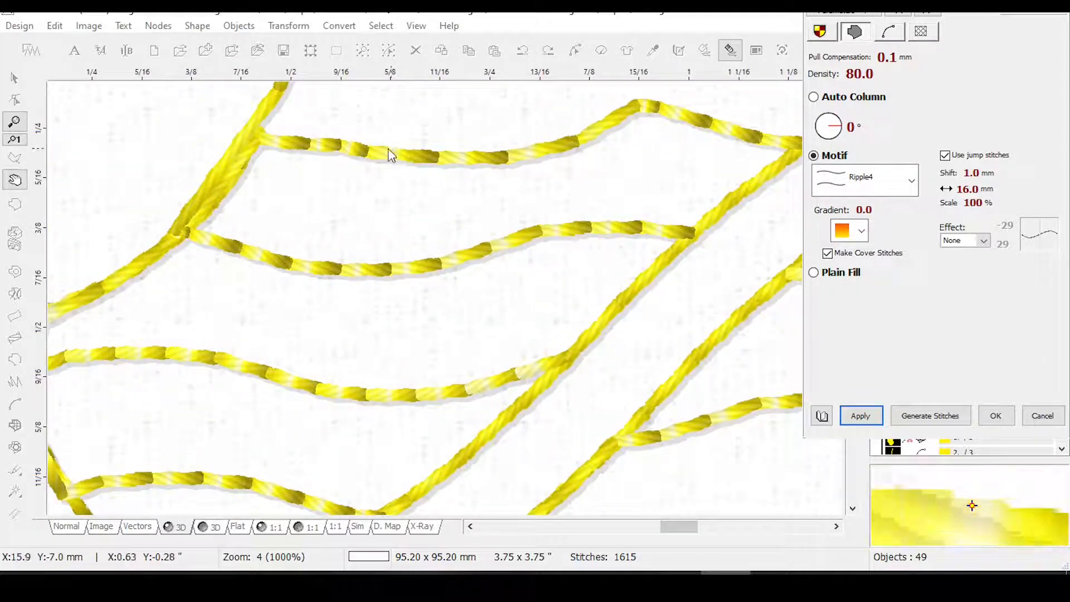
click(996, 417)
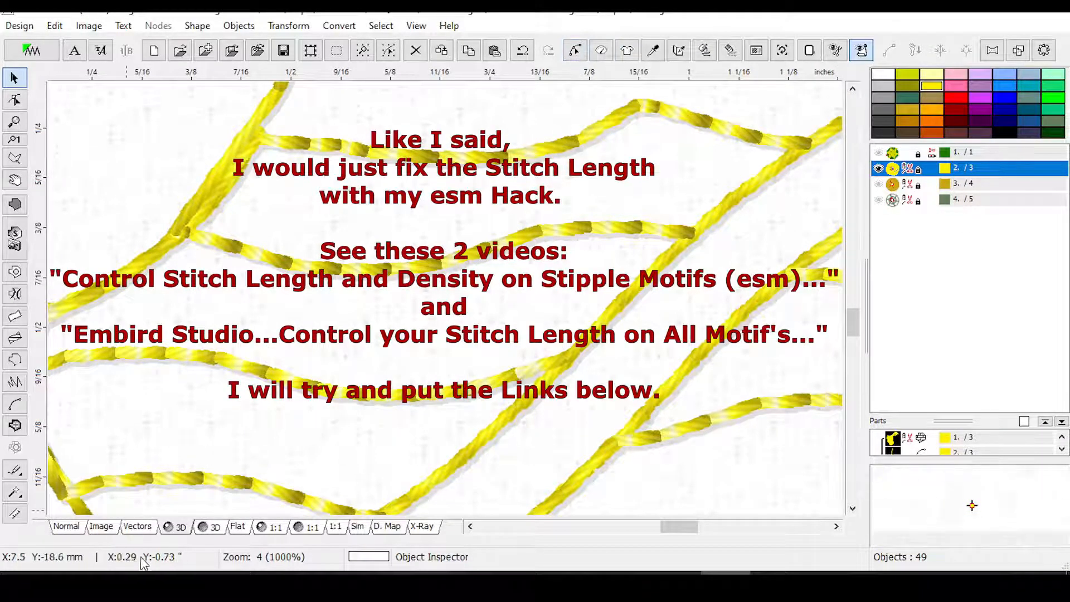
Preview and hide the gold motif fill group, and show the green outline group over the yellow ripple fill.
scroll(364, 558, down, 5)
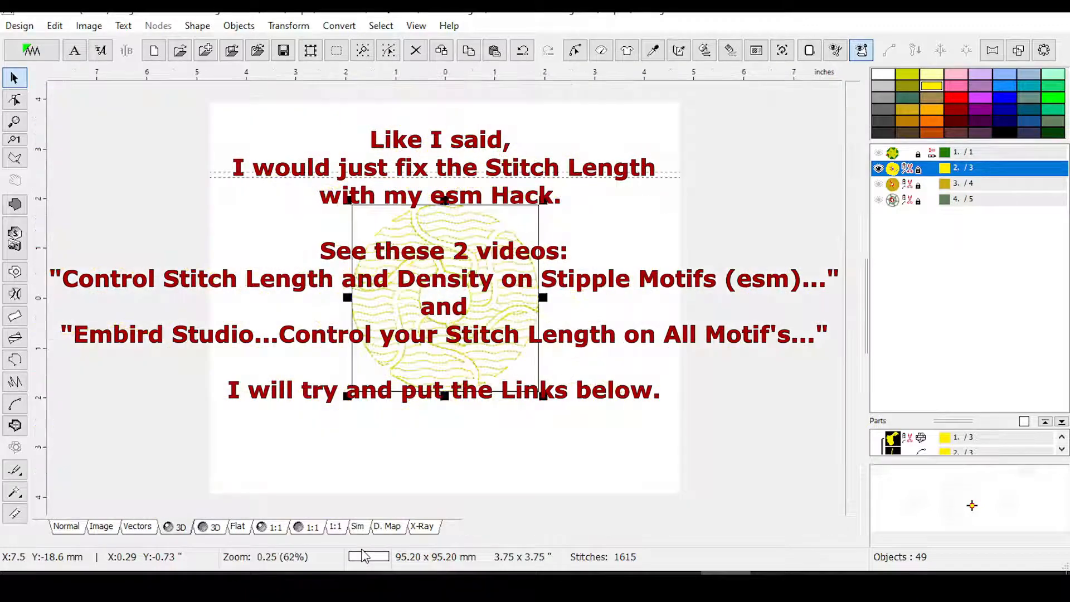
scroll(969, 504, up, 1)
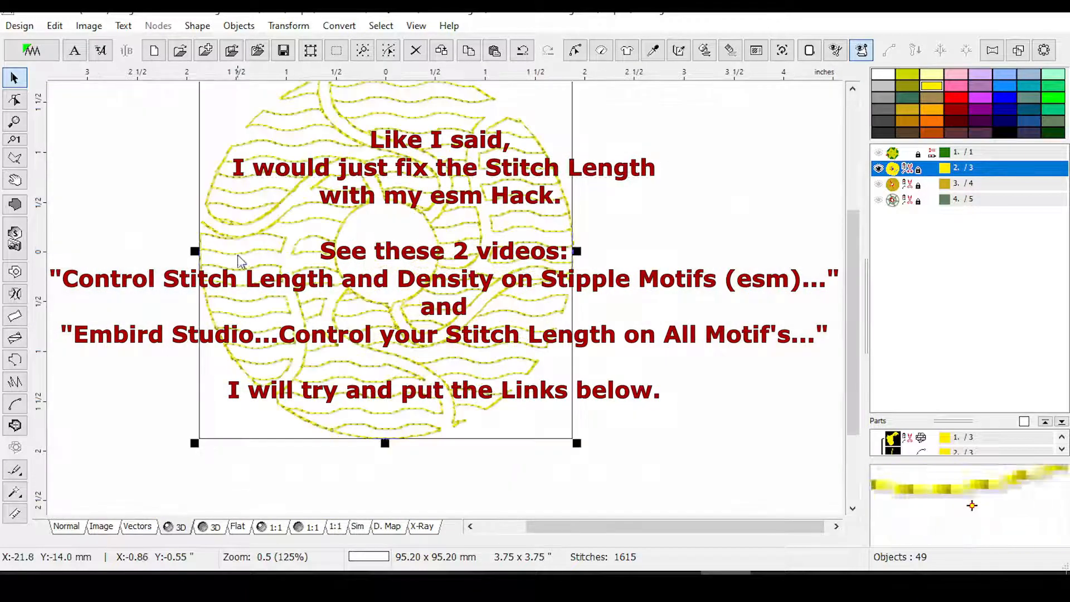
scroll(852, 222, up, 2)
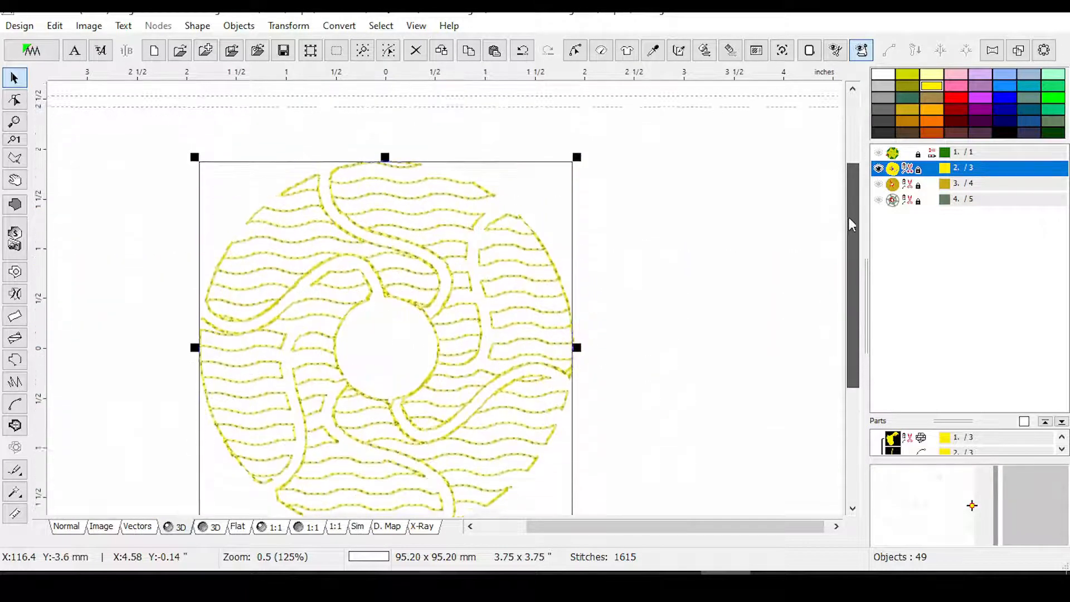
click(887, 185)
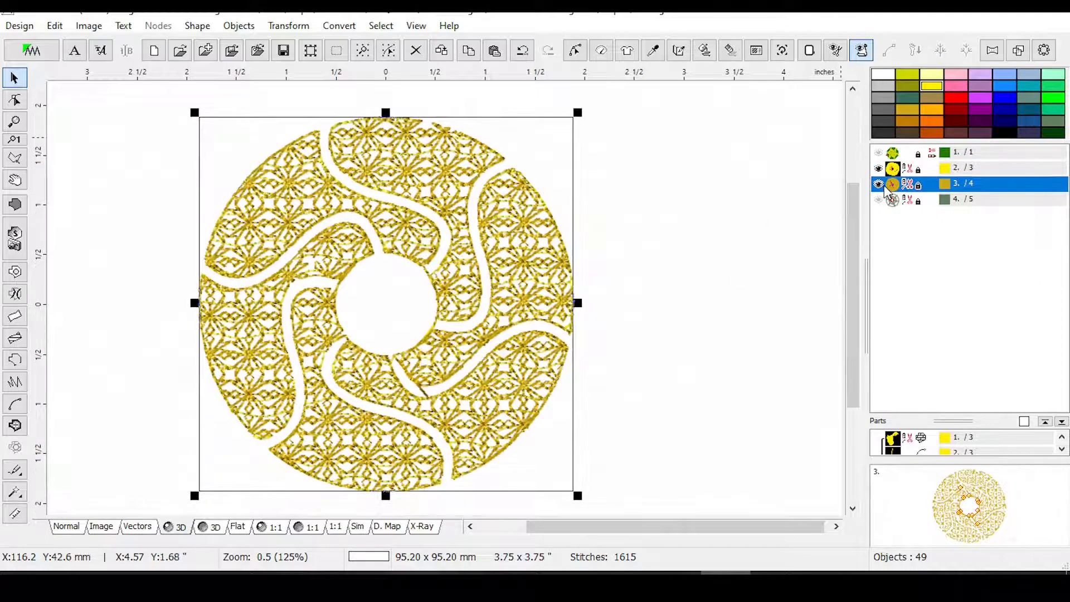
click(880, 184)
click(879, 199)
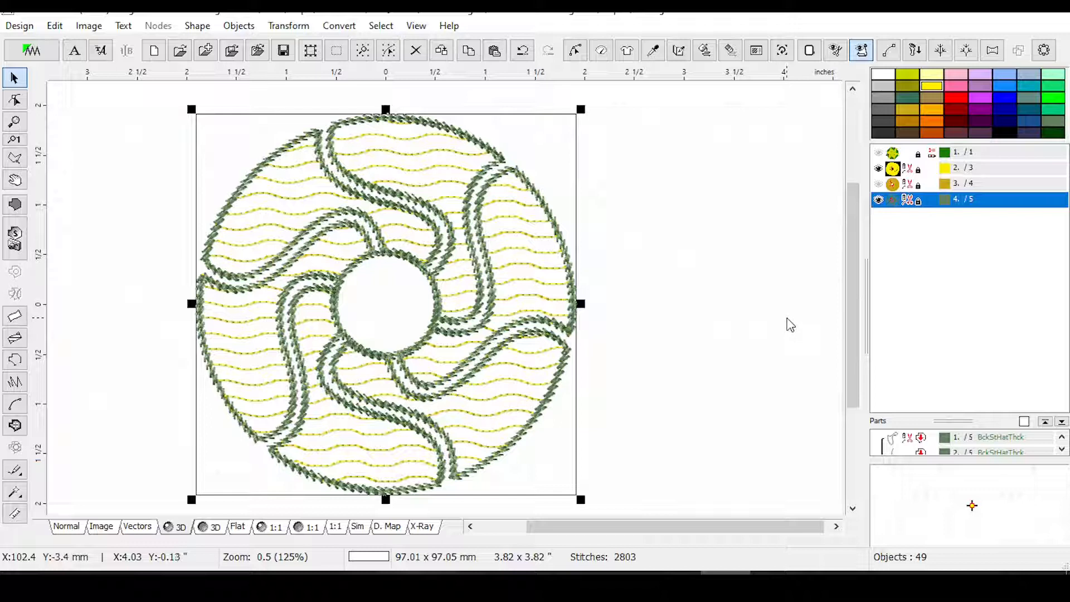
Reopen the yellow fill group's parameters and set the Ripple4 motif's density to 40.
click(905, 171)
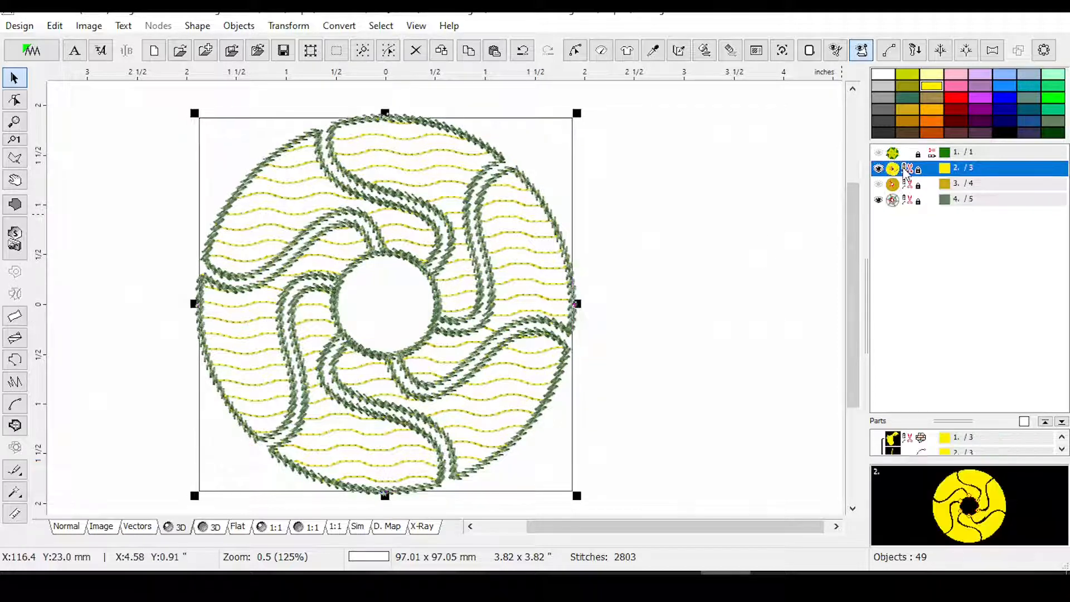
double_click(905, 172)
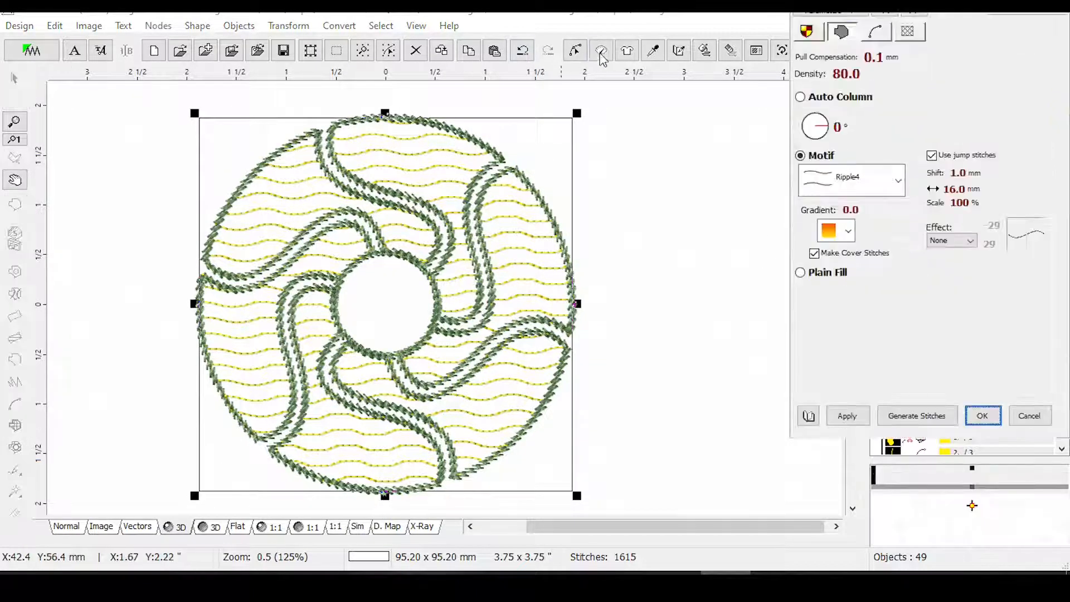
click(809, 77)
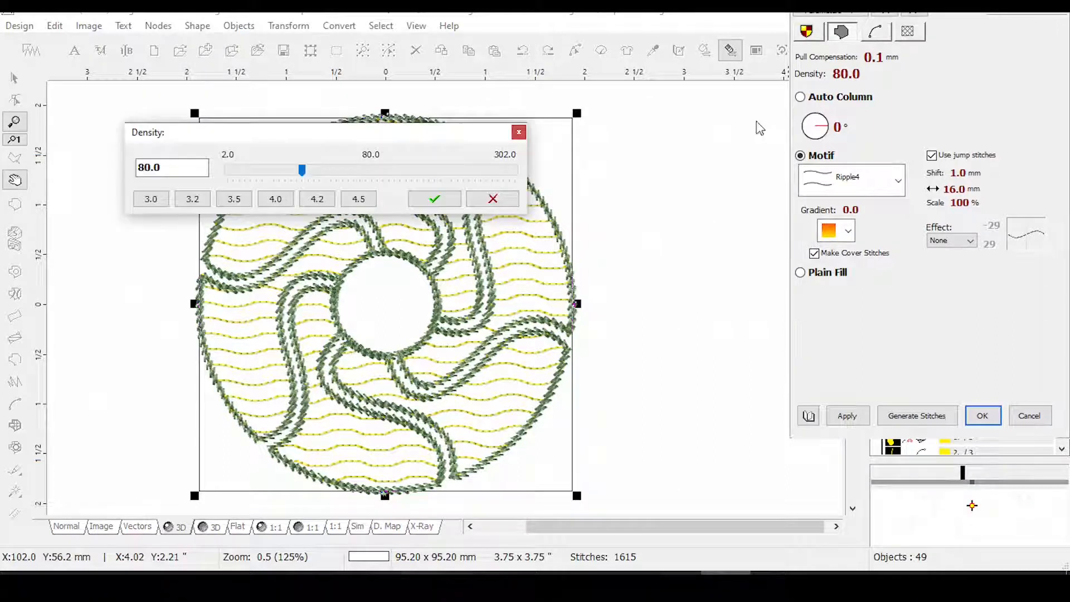
text(40)
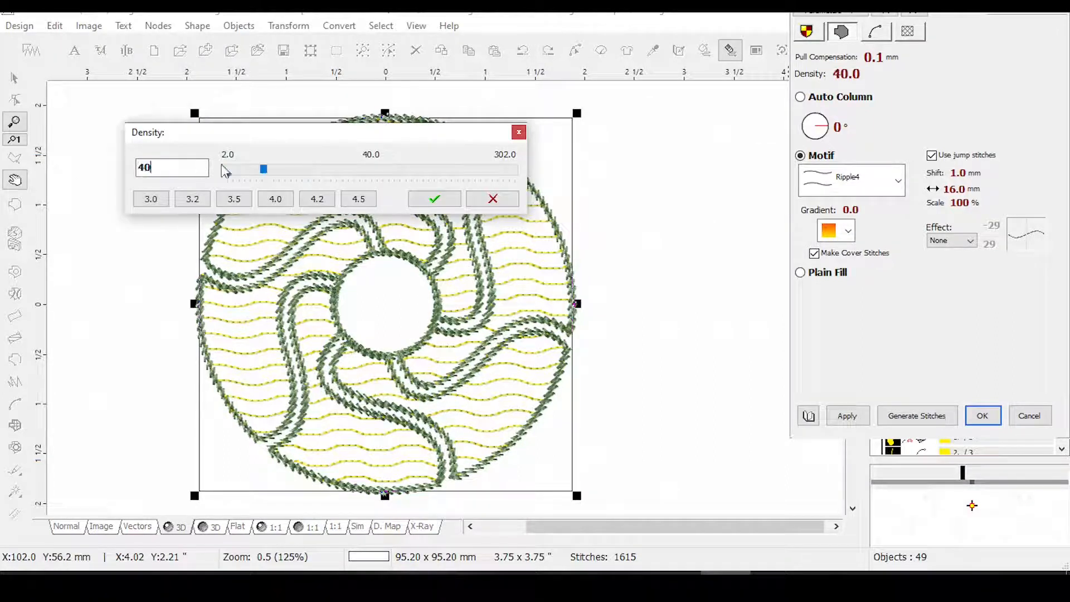
click(442, 197)
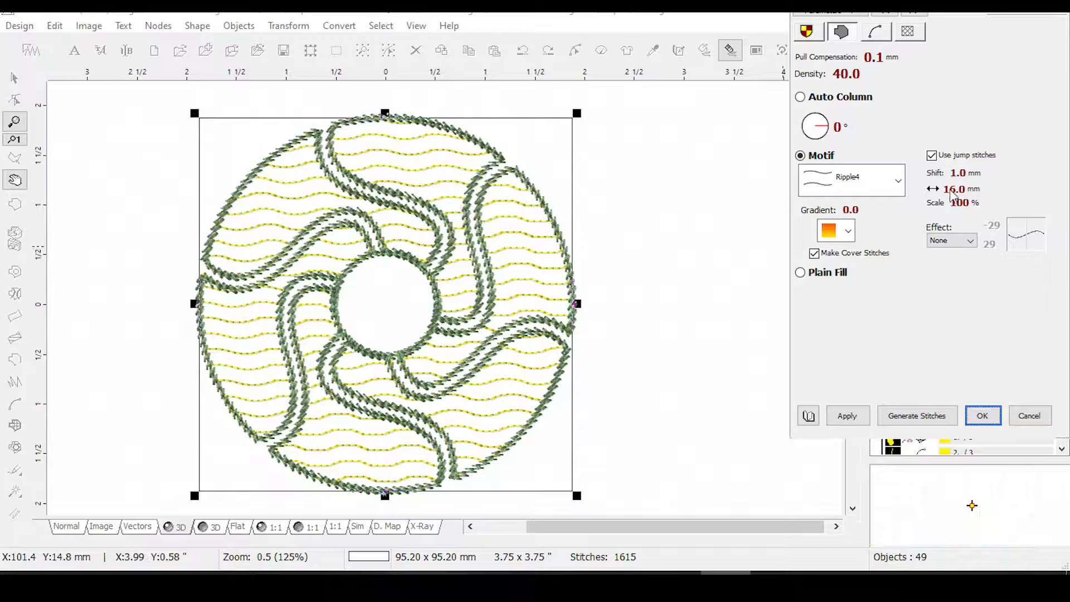
Set the width of the yellow Ripple4 motif to 3.0 mm.
click(951, 192)
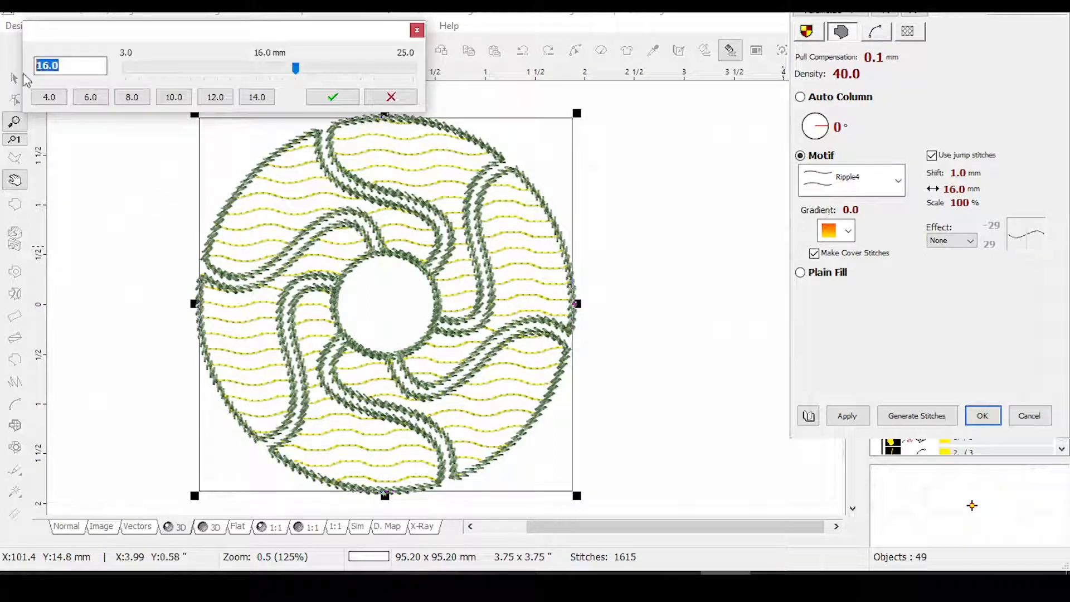
text(2)
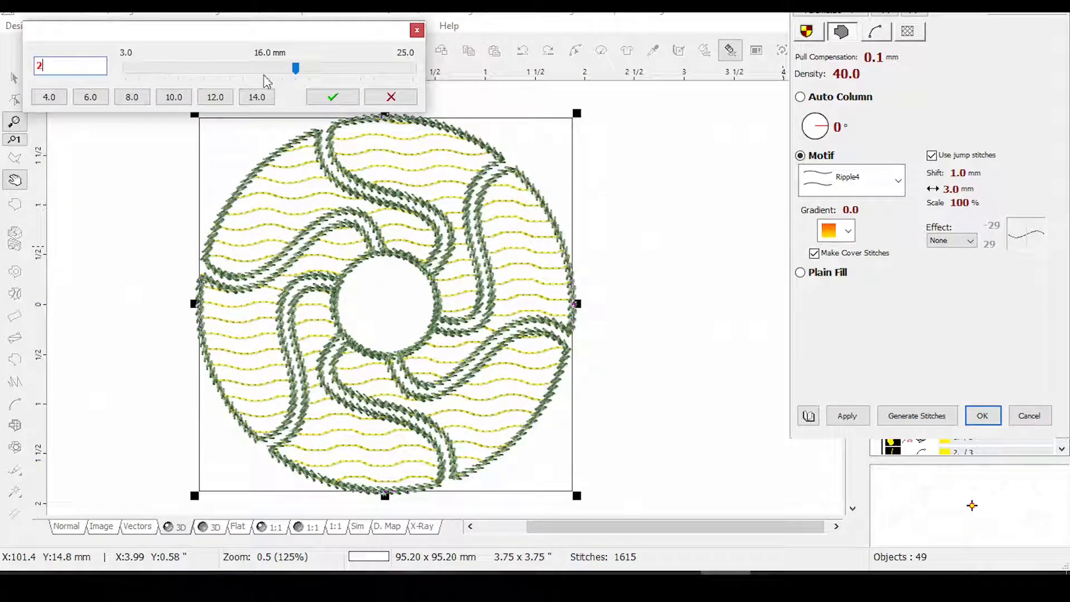
drag(297, 71, 11, 73)
text(60)
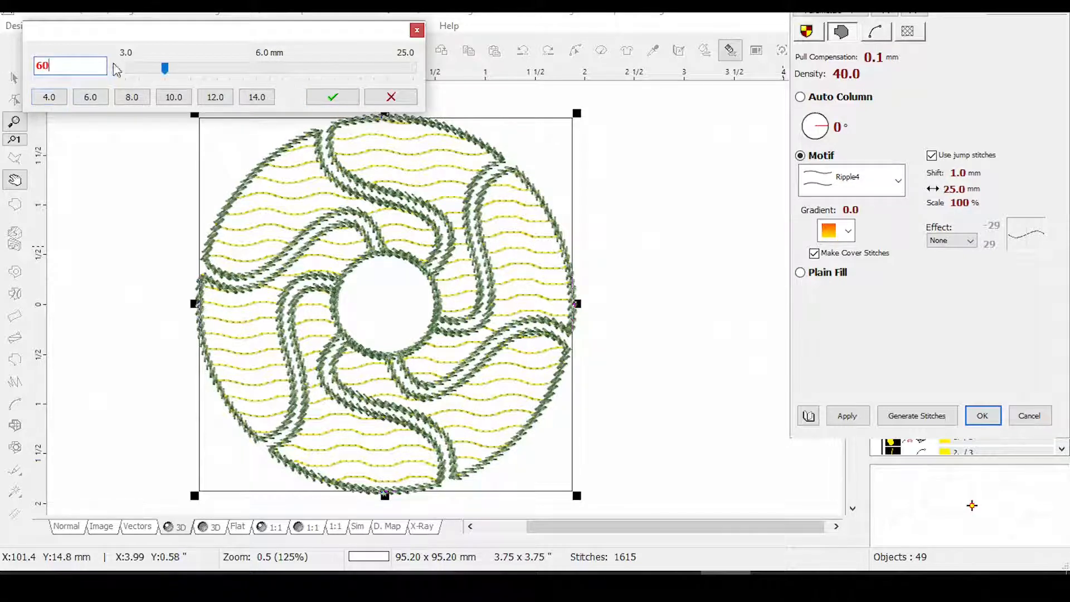
text(3)
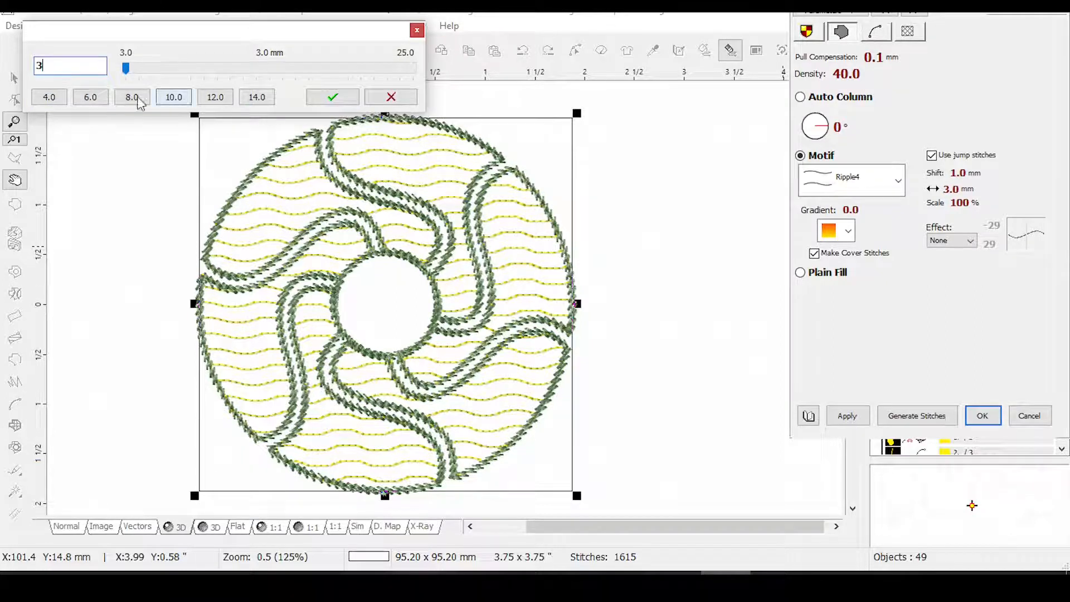
click(332, 98)
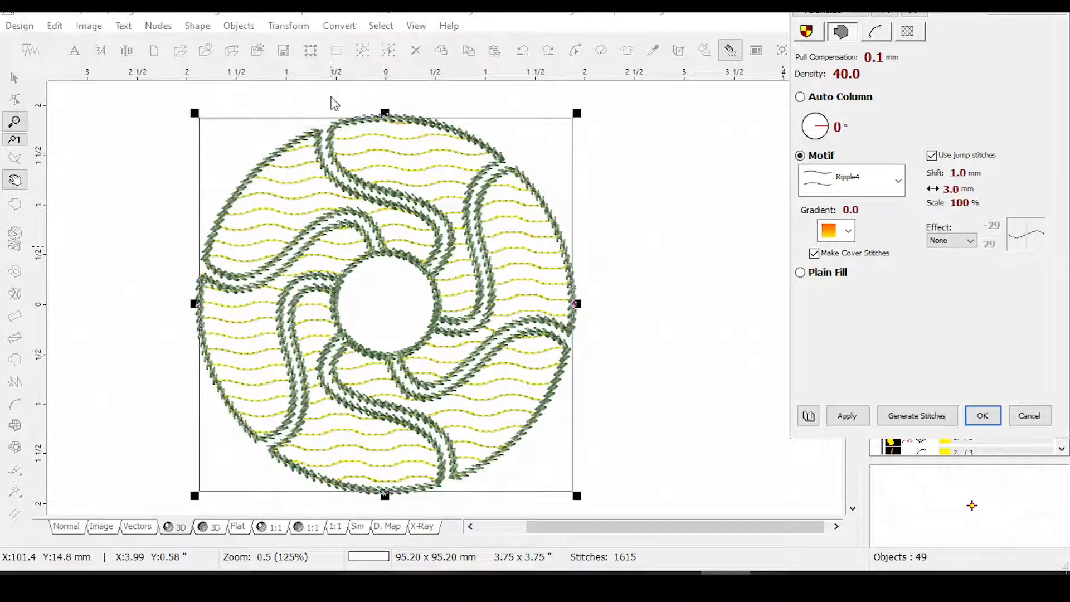
Set the Ripple4 motif's density to 60 and apply it to the yellow segments.
click(830, 74)
text(60)
click(317, 102)
click(844, 415)
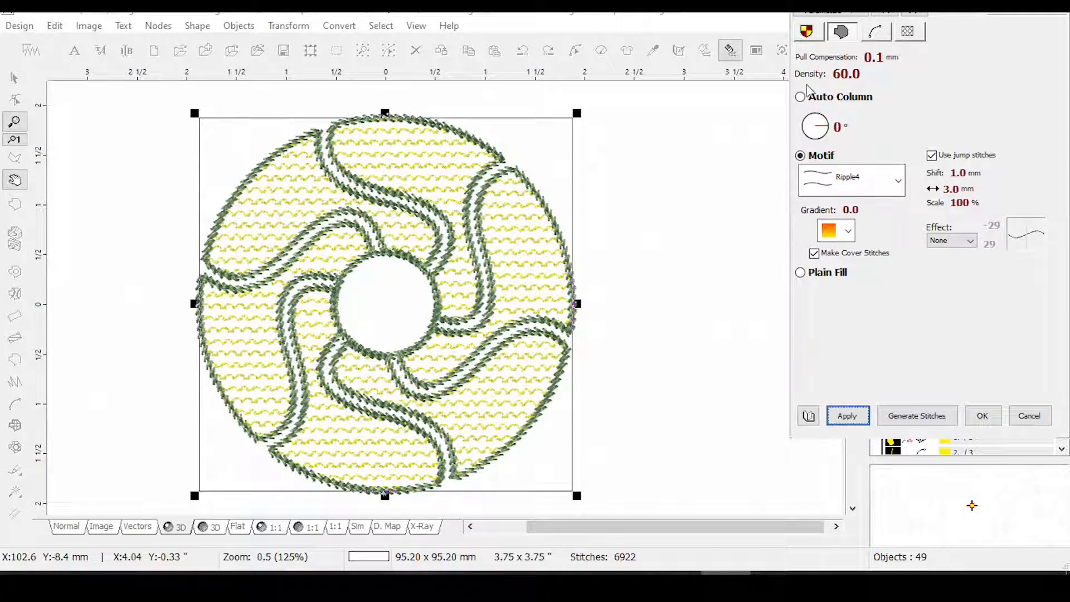
Set the Ripple4 motif's width to 8.0 mm and apply it to the yellow segments.
click(934, 193)
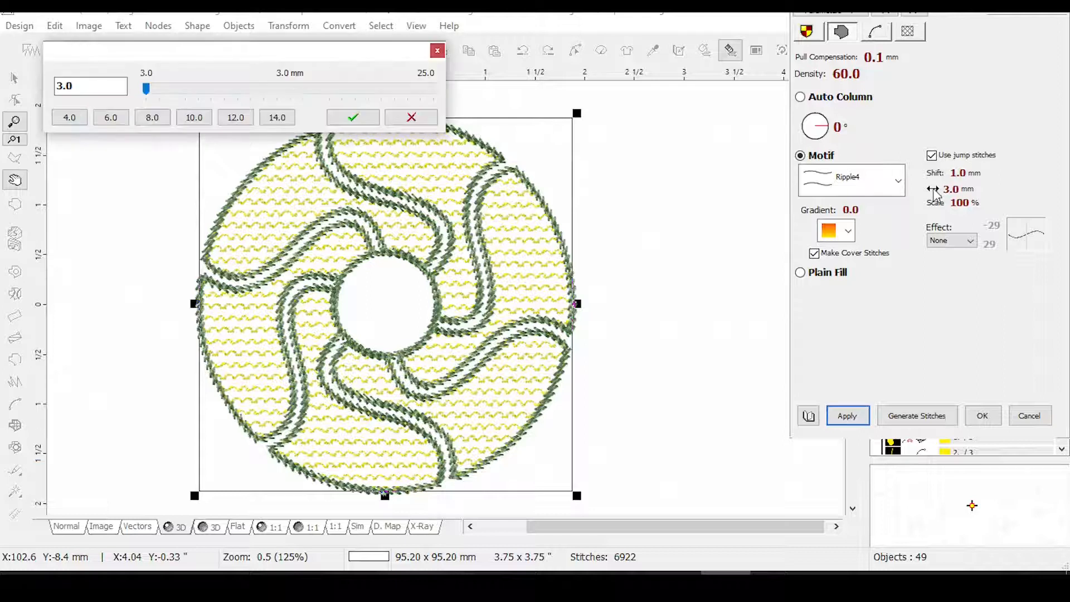
click(152, 117)
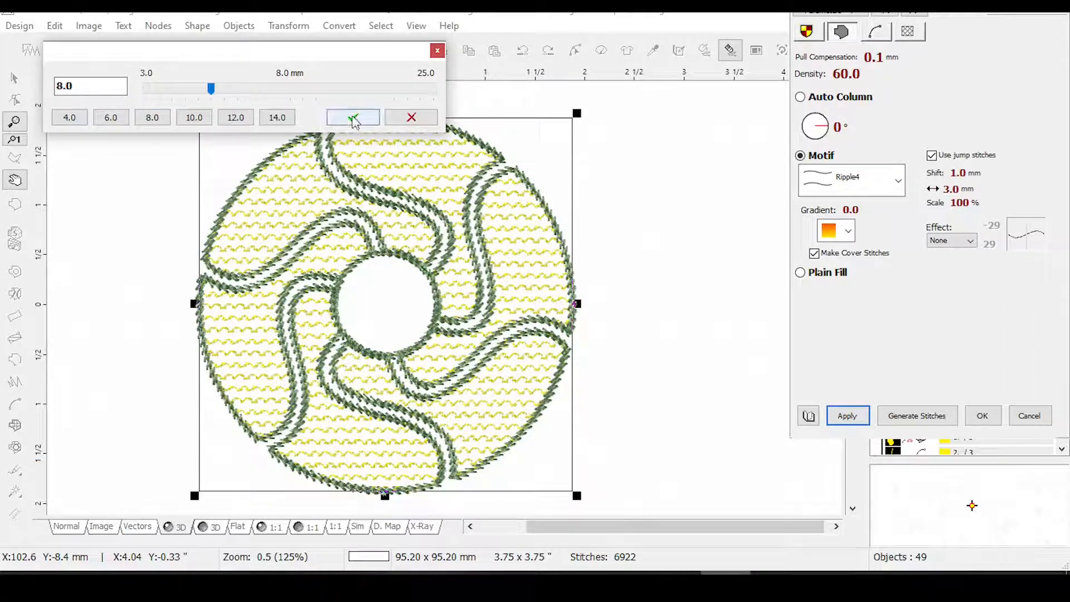
click(352, 117)
click(844, 415)
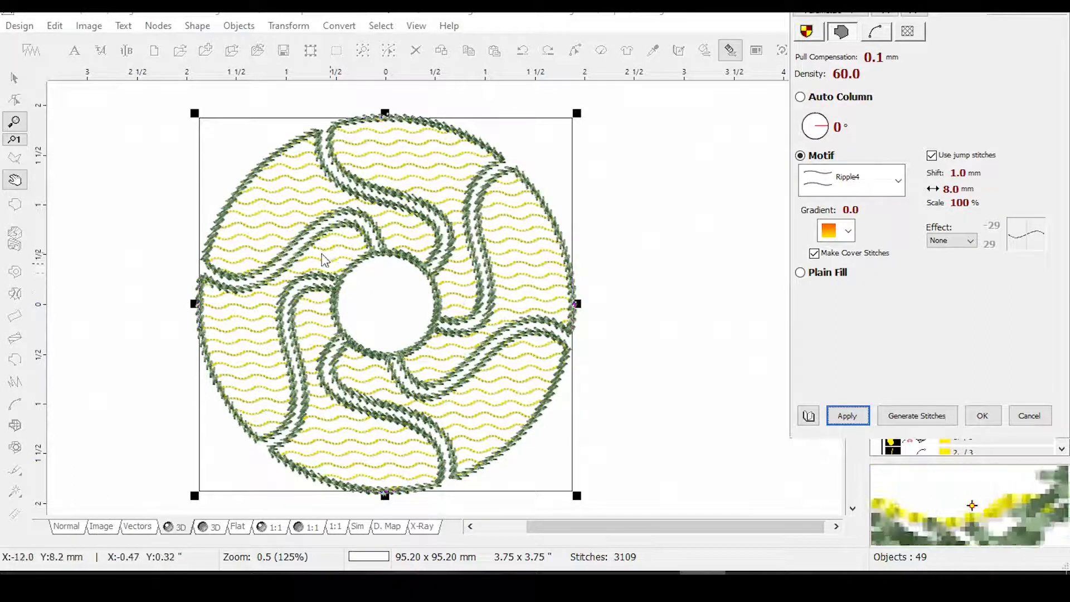
Examine the yellow ripple stitches against the green outlines up close around the central hole and in the adjacent segments.
click(331, 268)
click(426, 314)
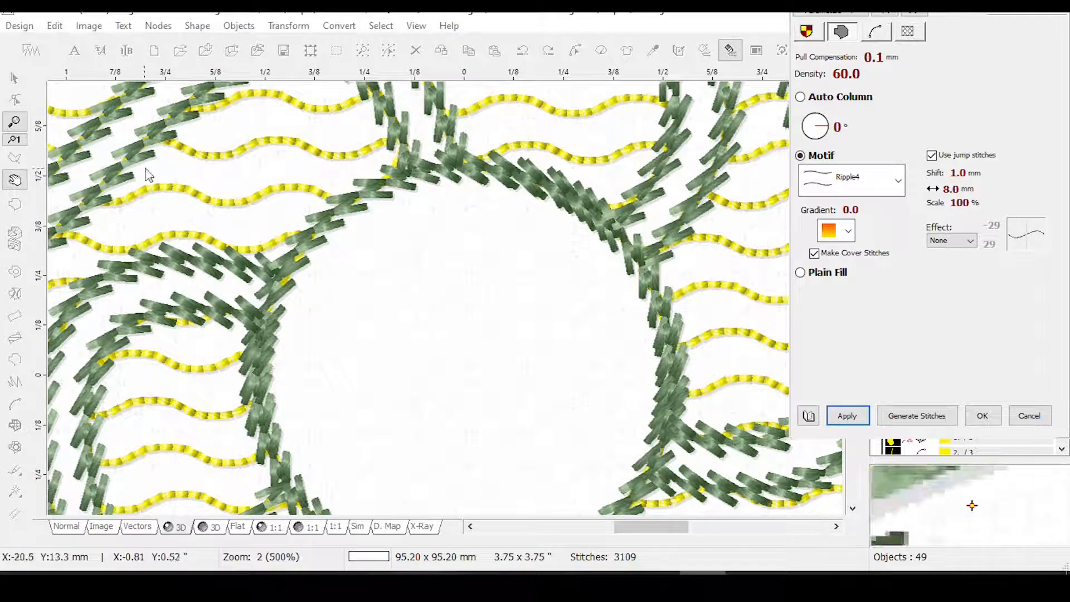
click(163, 140)
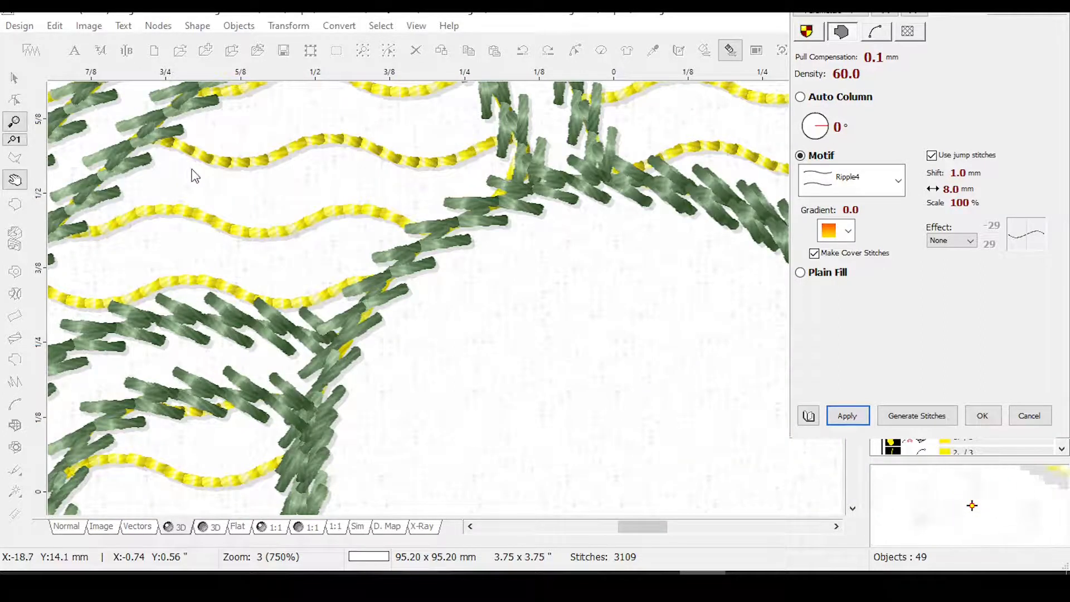
scroll(286, 279, down, 2)
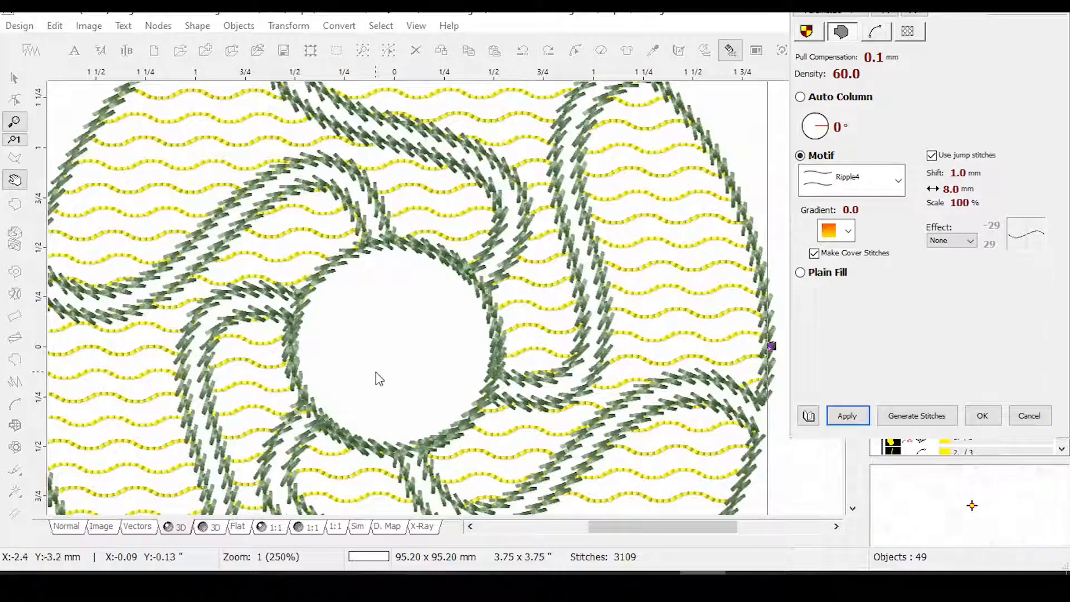
click(661, 312)
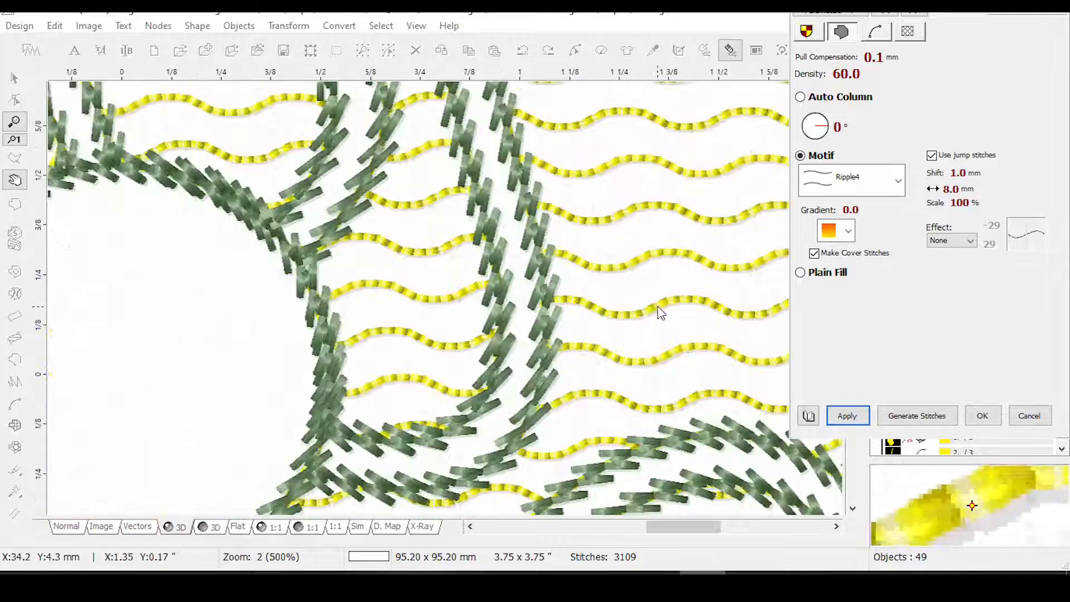
click(585, 353)
click(650, 424)
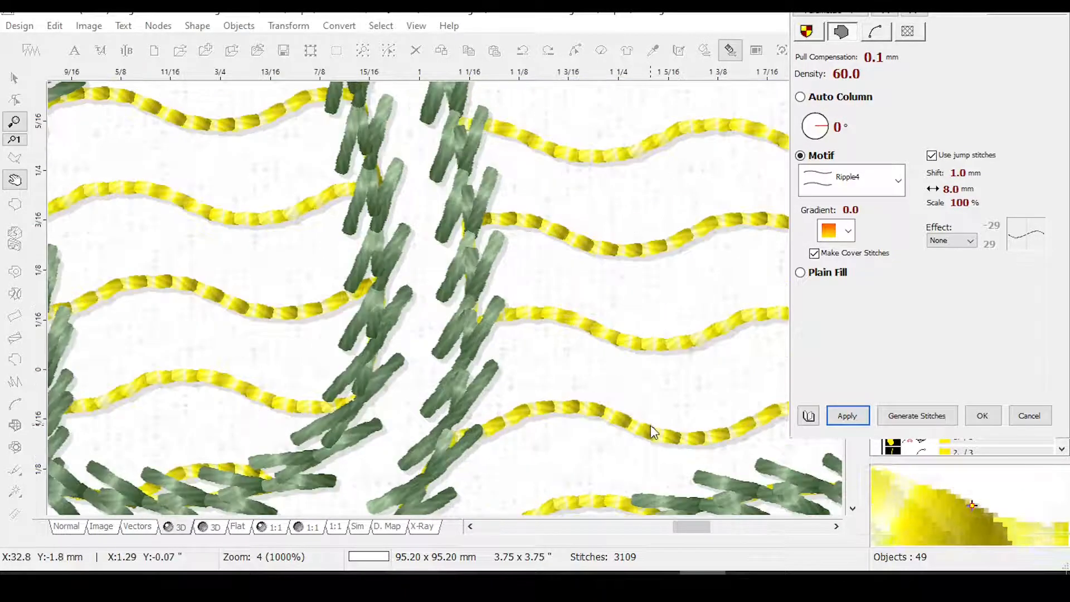
scroll(642, 420, down, 3)
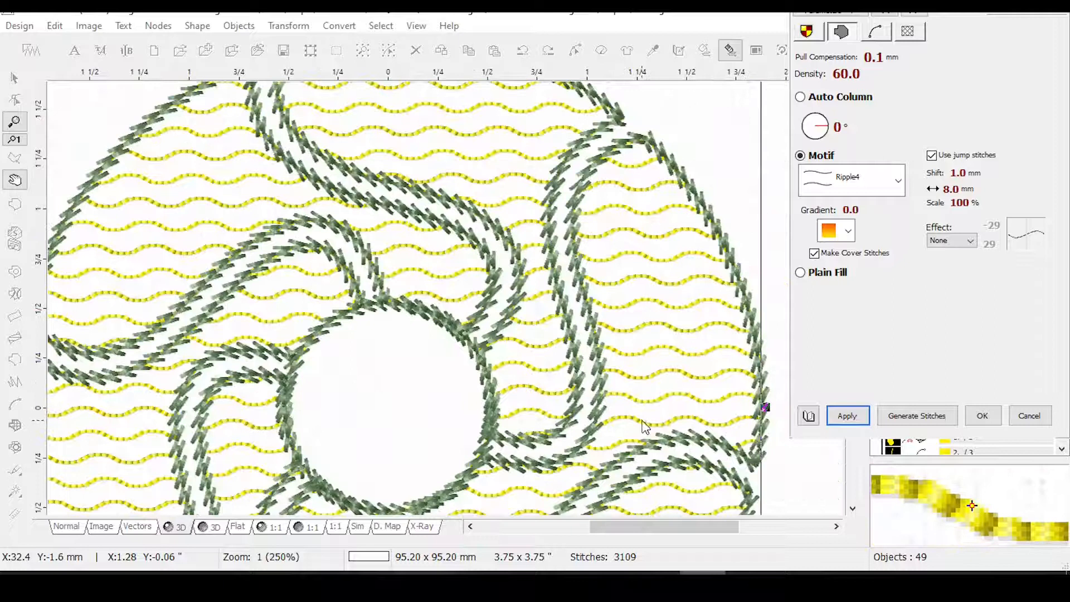
scroll(643, 427, down, 1)
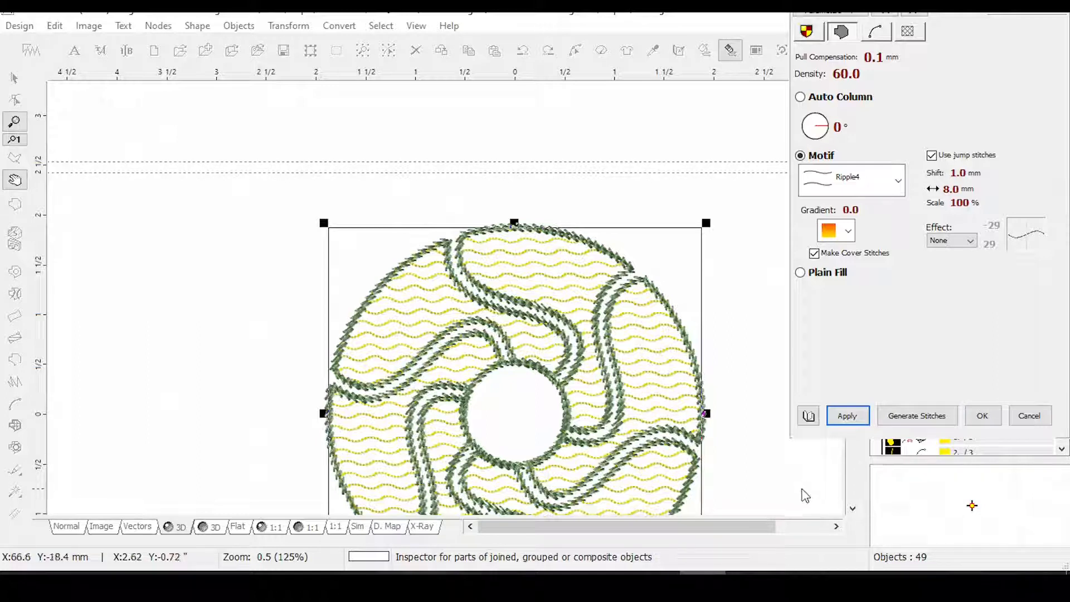
click(852, 508)
drag(852, 508, 853, 508)
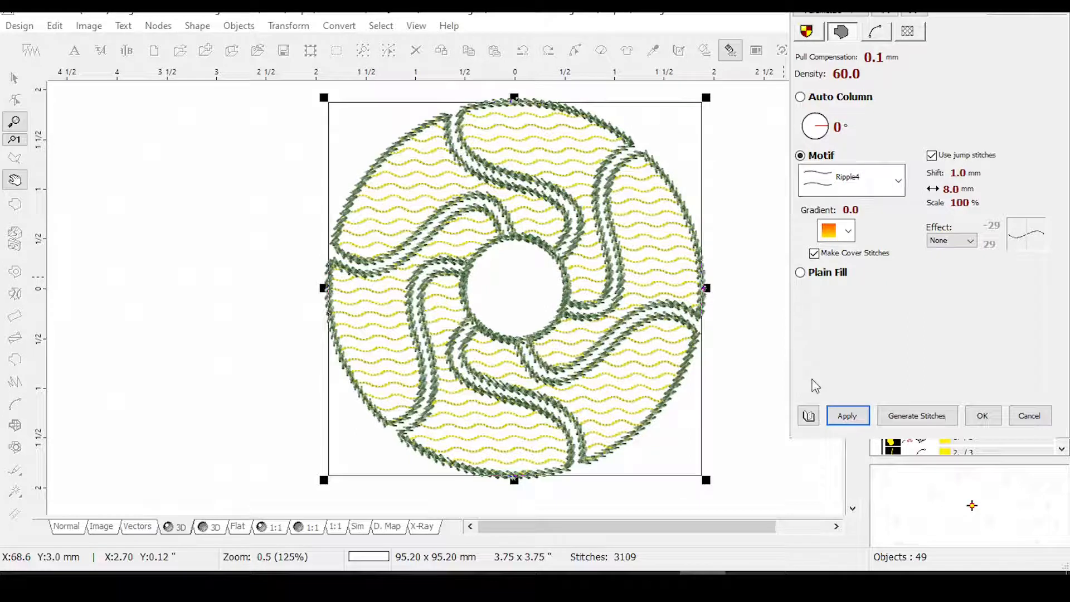
Accept the fill parameters of the yellow Ripple4 group.
click(983, 417)
click(852, 509)
click(853, 508)
drag(853, 509, 853, 509)
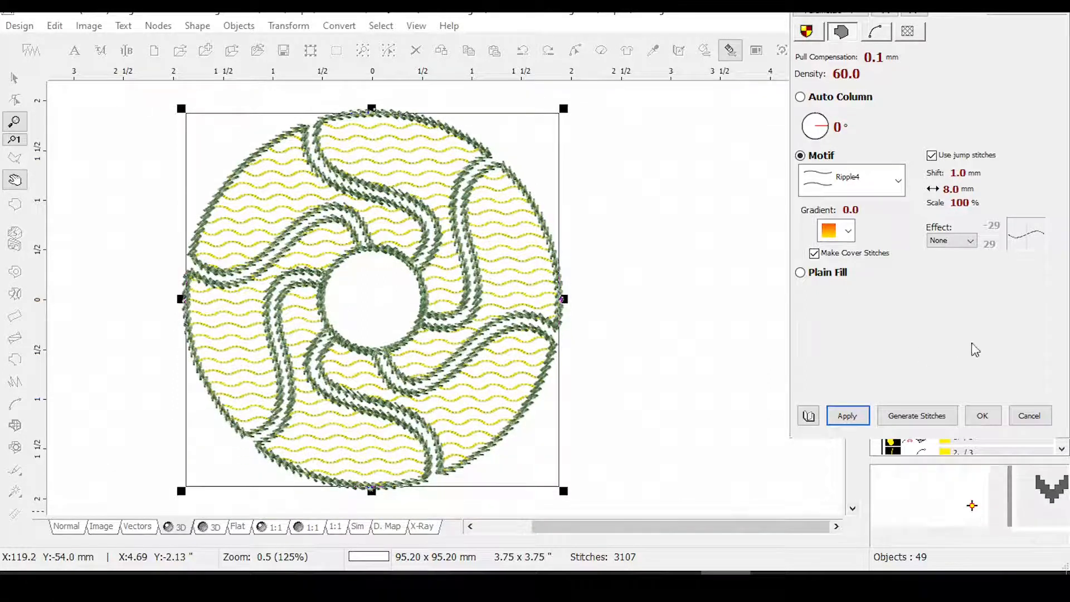
click(982, 415)
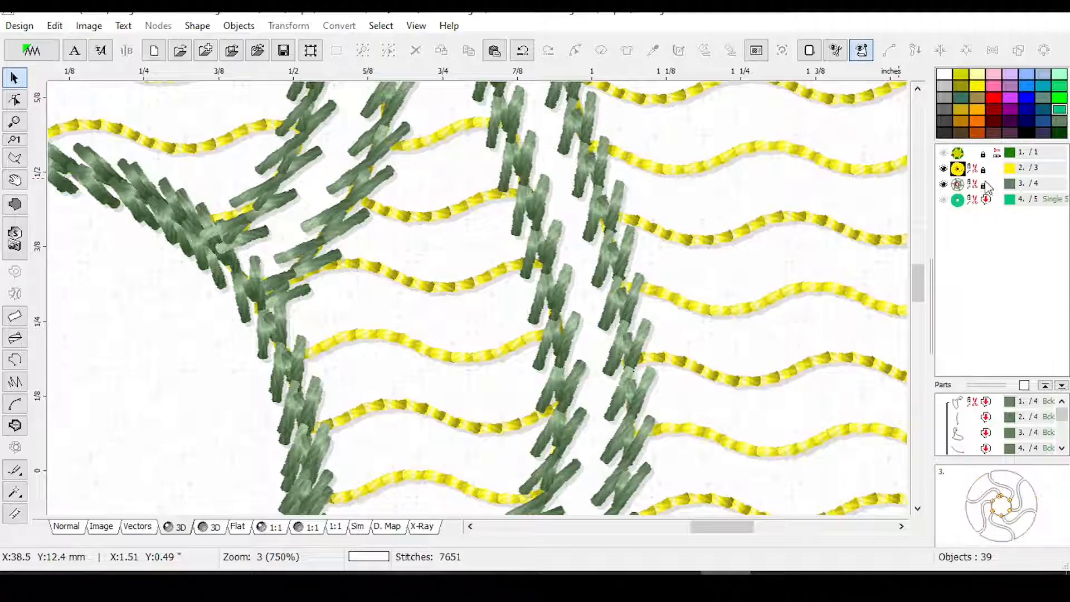
Select the yellow fill group and measure the length of a single ripple stitch up close.
click(963, 170)
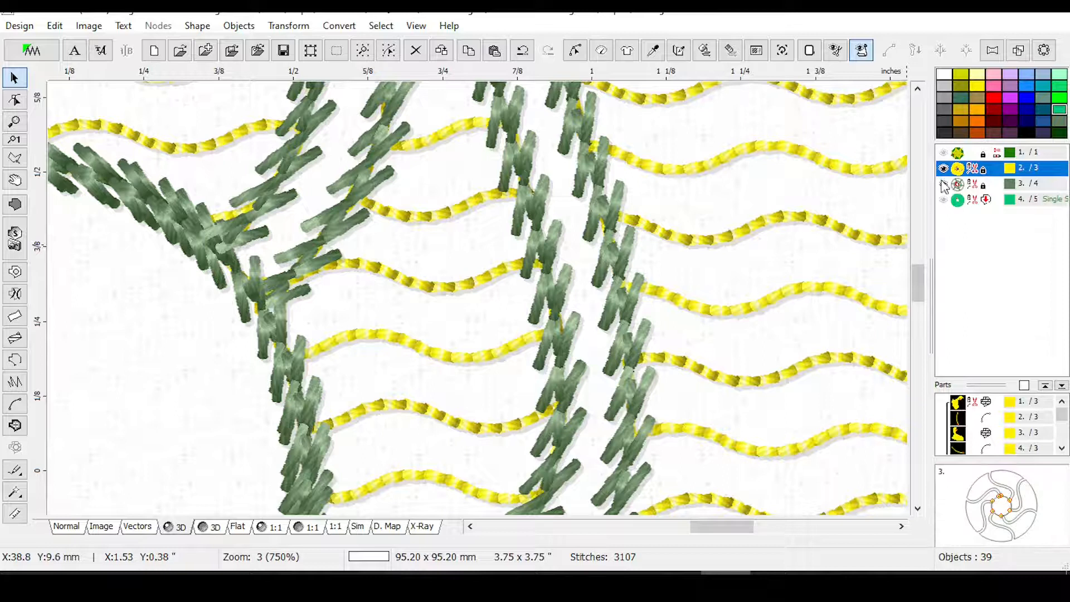
scroll(828, 308, up, 13)
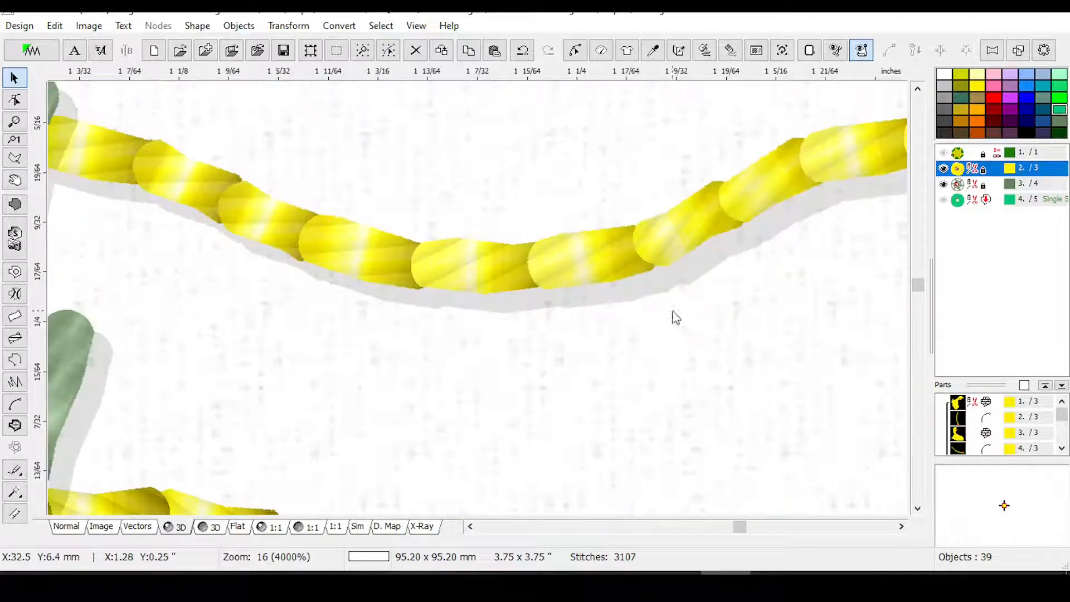
click(15, 513)
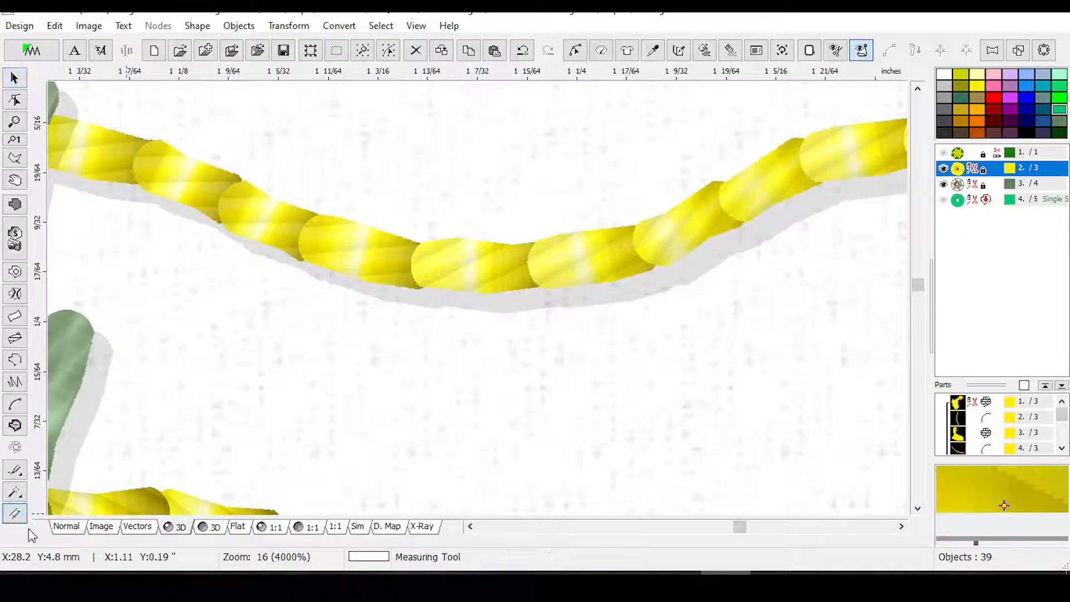
drag(412, 256, 528, 263)
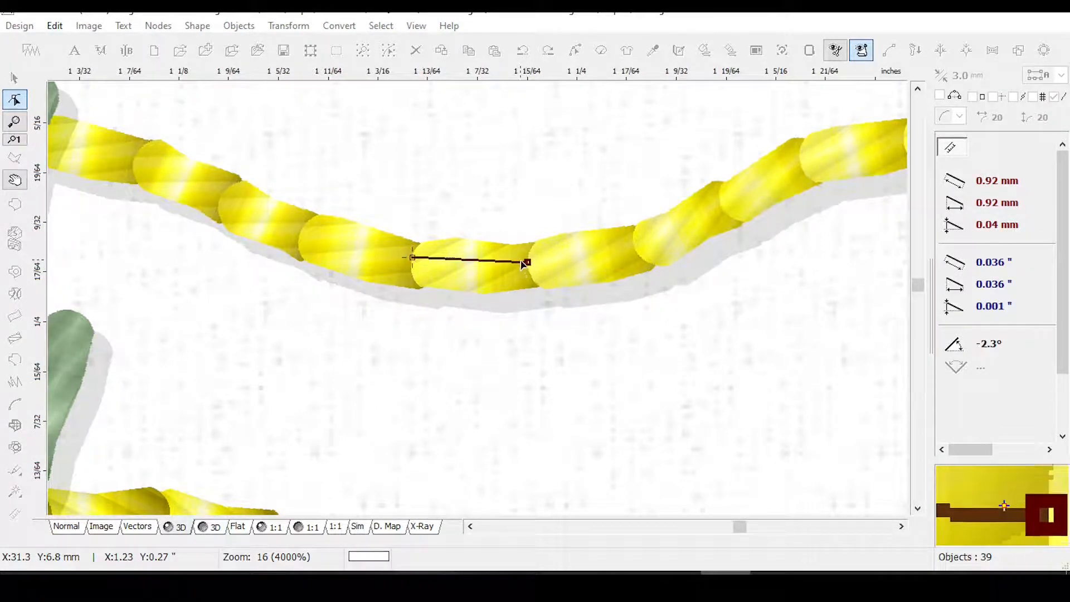
key(Escape)
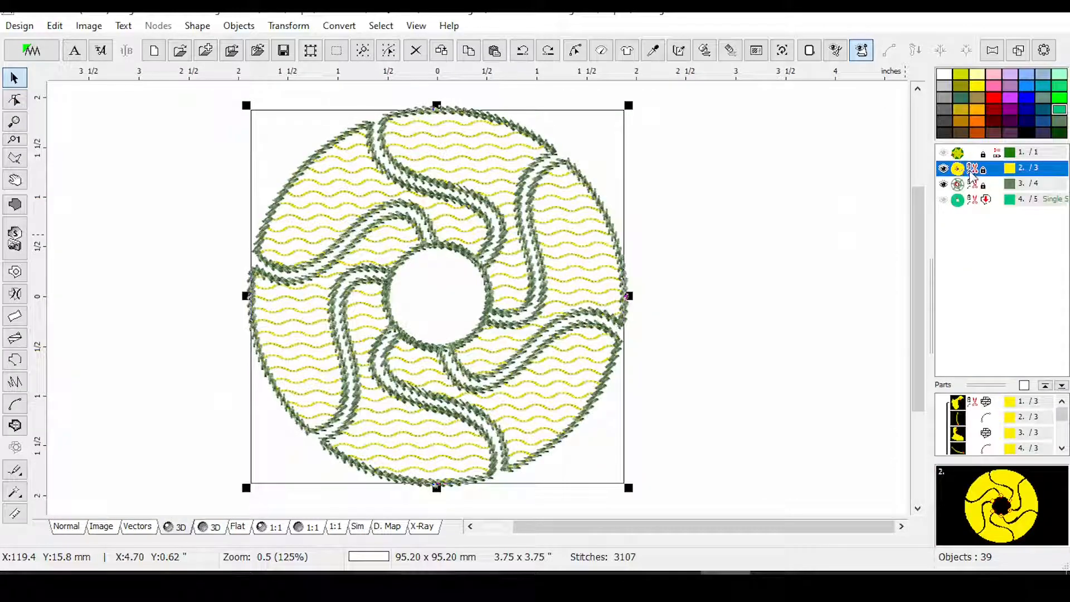
Ungroup the yellow fill group and convert its parts to editable stitches.
click(548, 51)
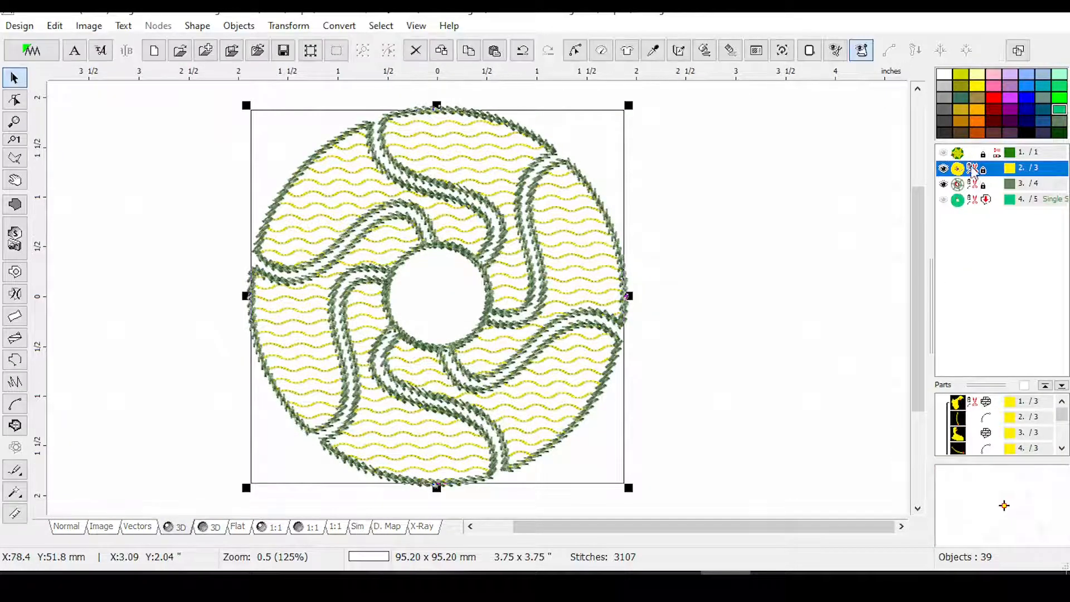
right_click(969, 172)
click(924, 265)
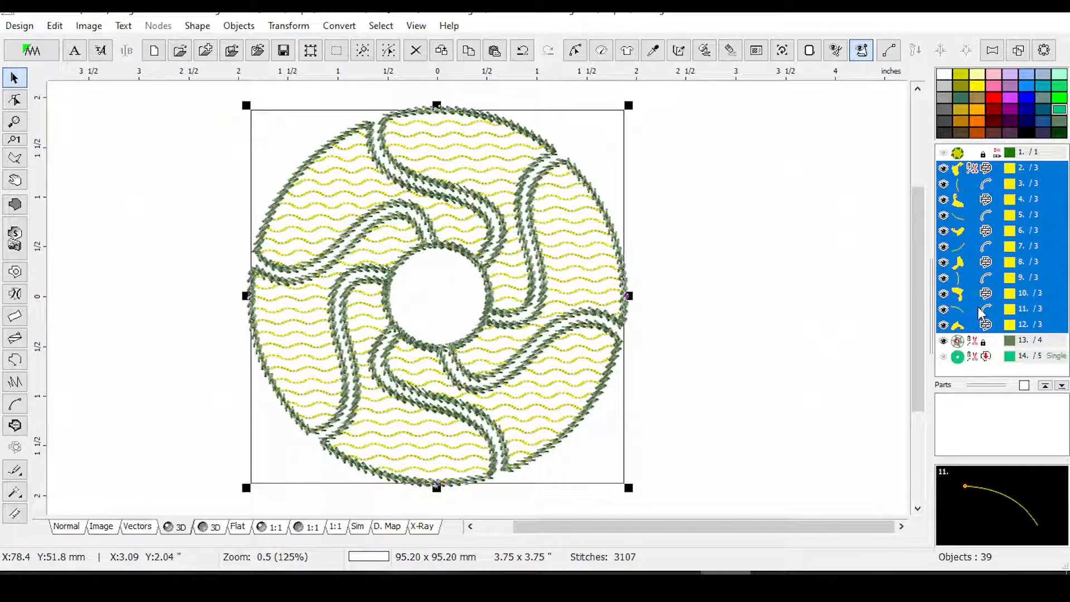
click(337, 26)
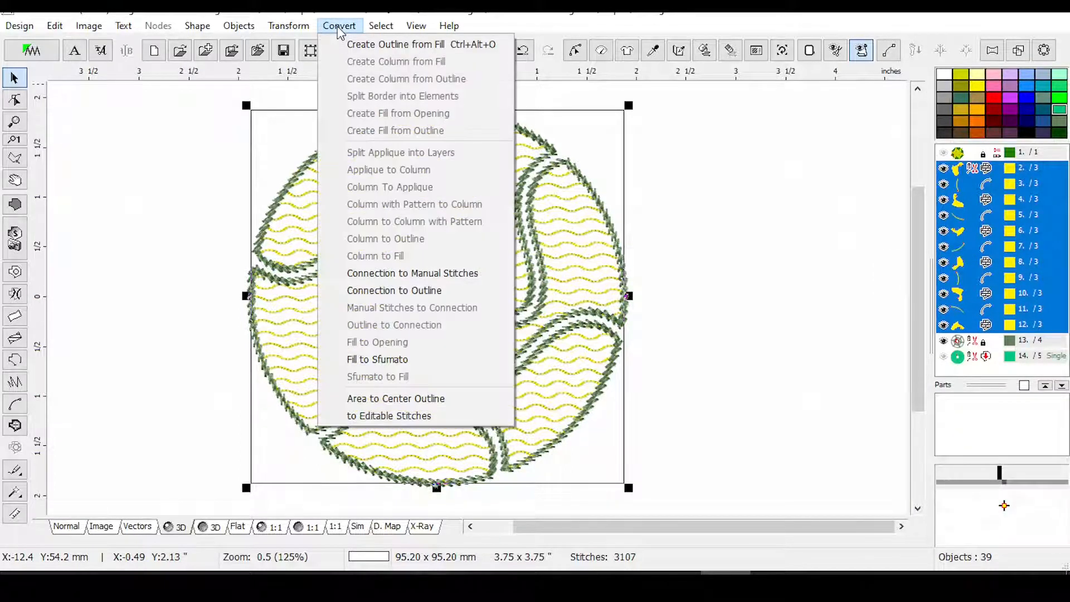
click(377, 421)
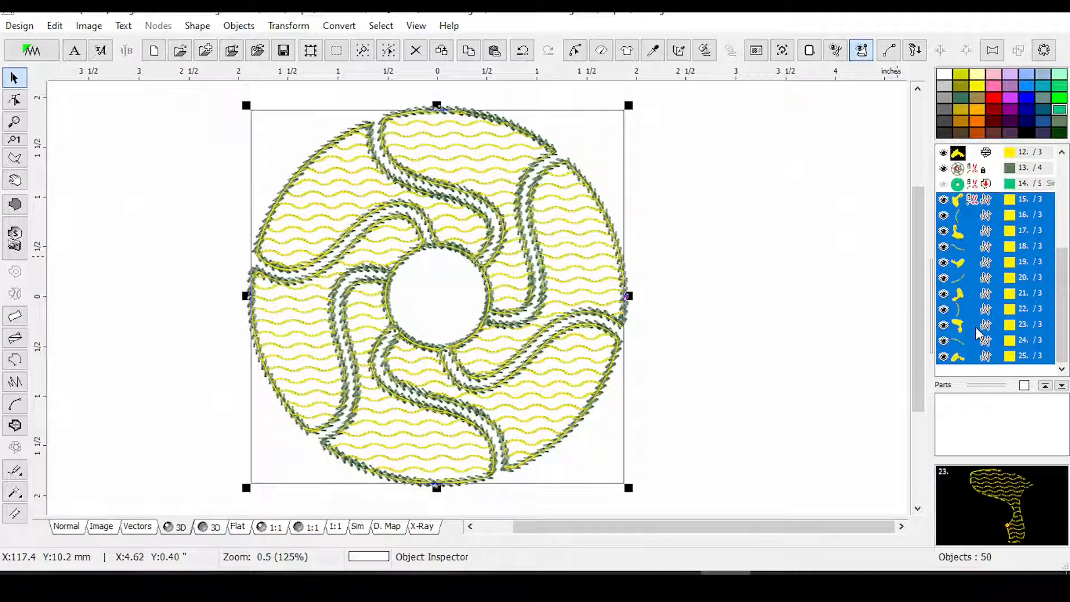
Recolour the new editable stitches light pink and convert them to outlines by way of connections.
click(993, 74)
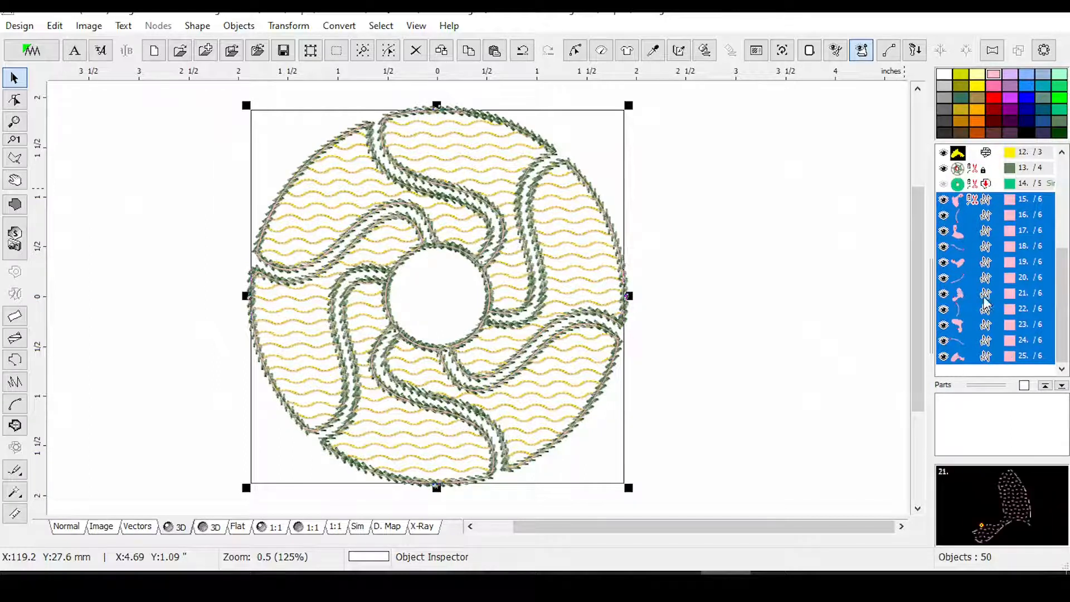
click(339, 25)
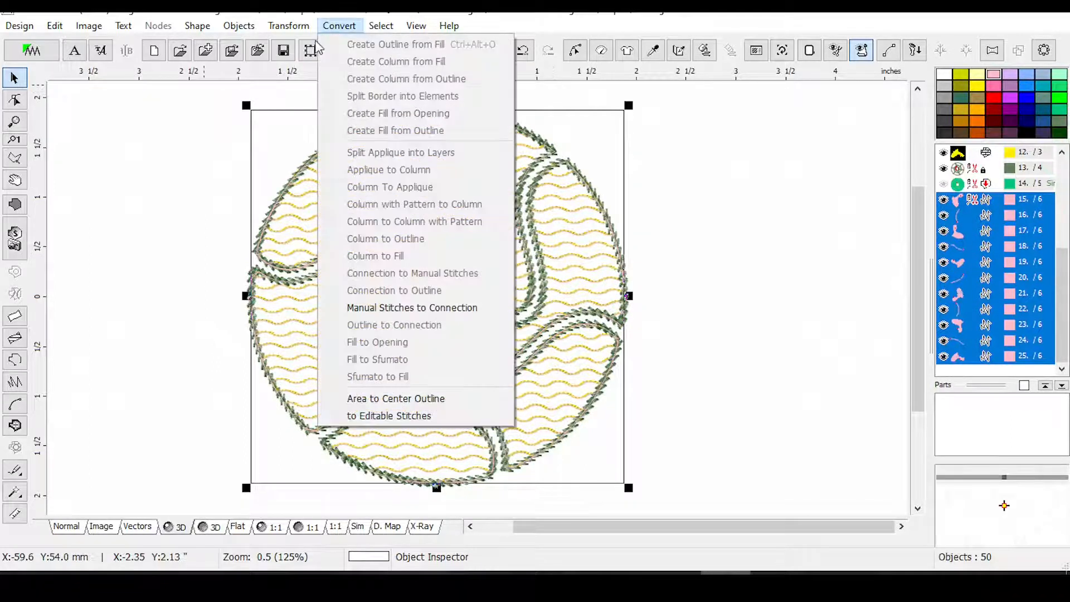
click(399, 311)
click(339, 26)
click(394, 290)
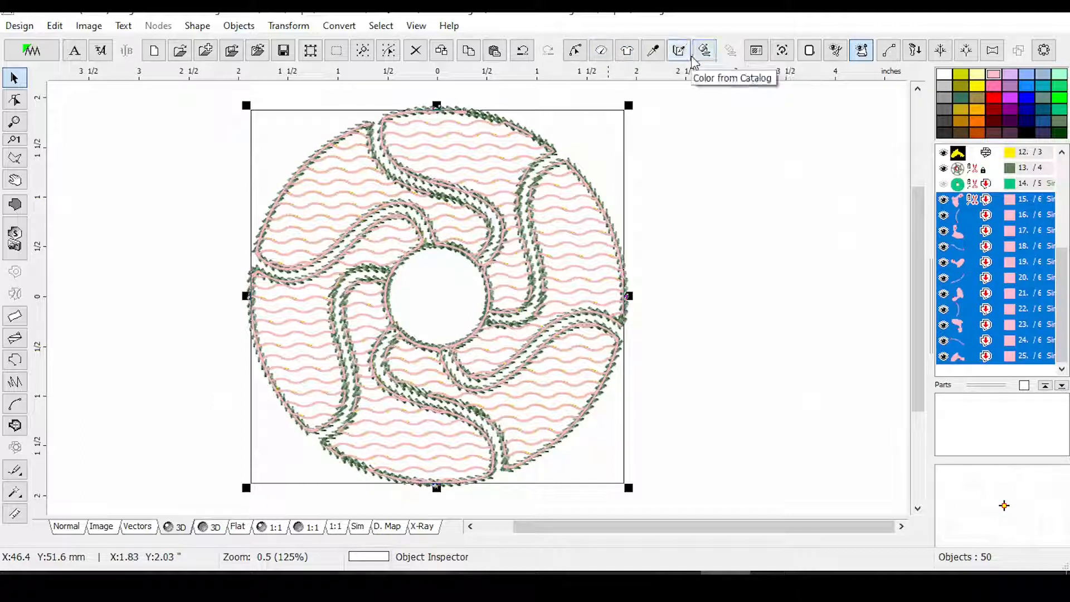
Set the pink outlines' Single Stitch minimum length to 2.0 mm, accept it, and group the outlines.
click(601, 50)
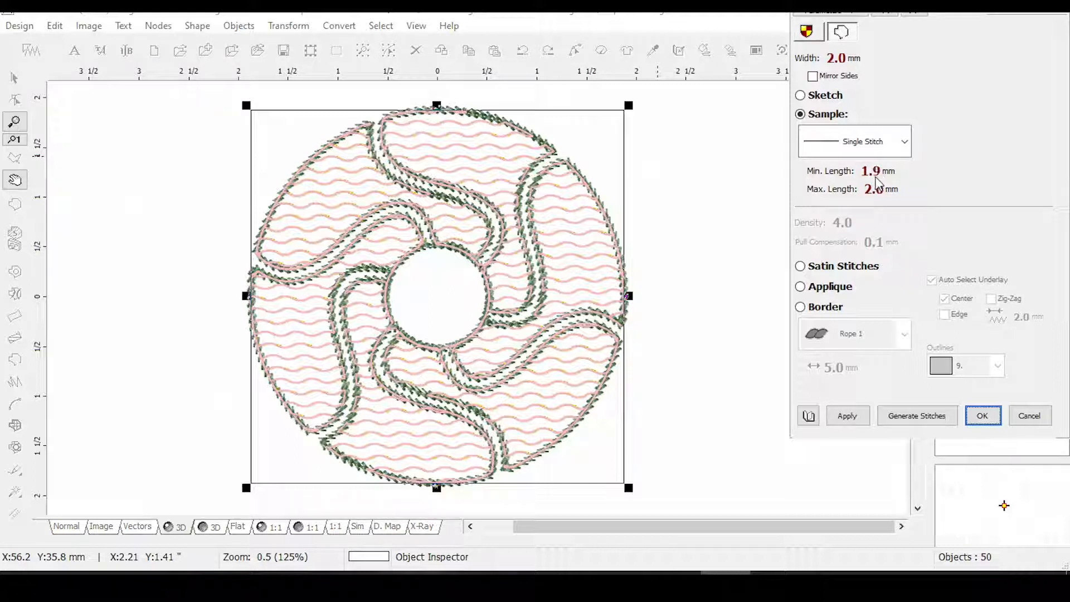
click(849, 419)
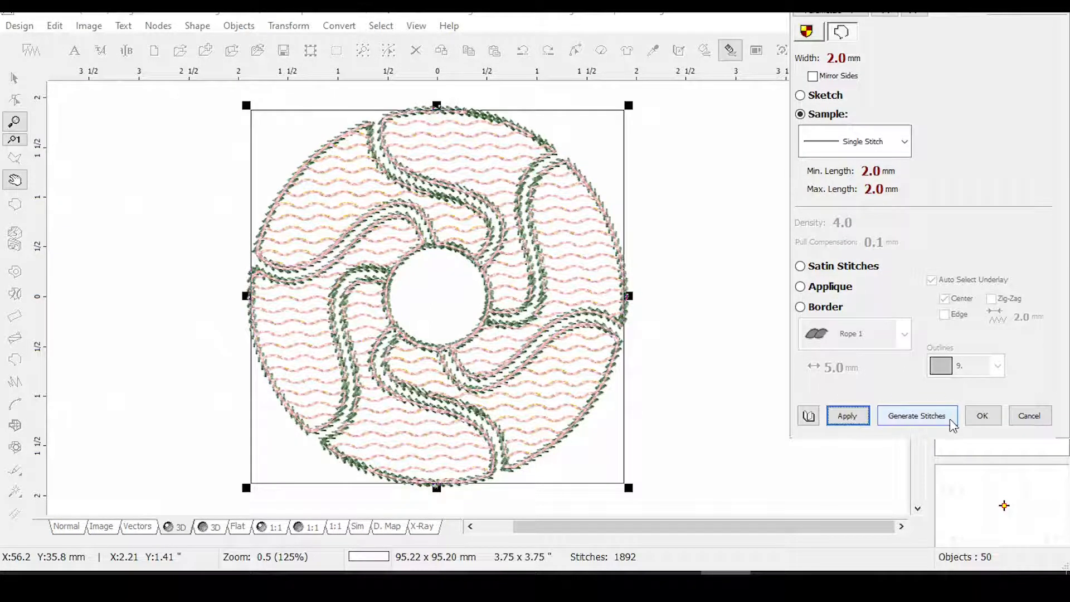
click(981, 417)
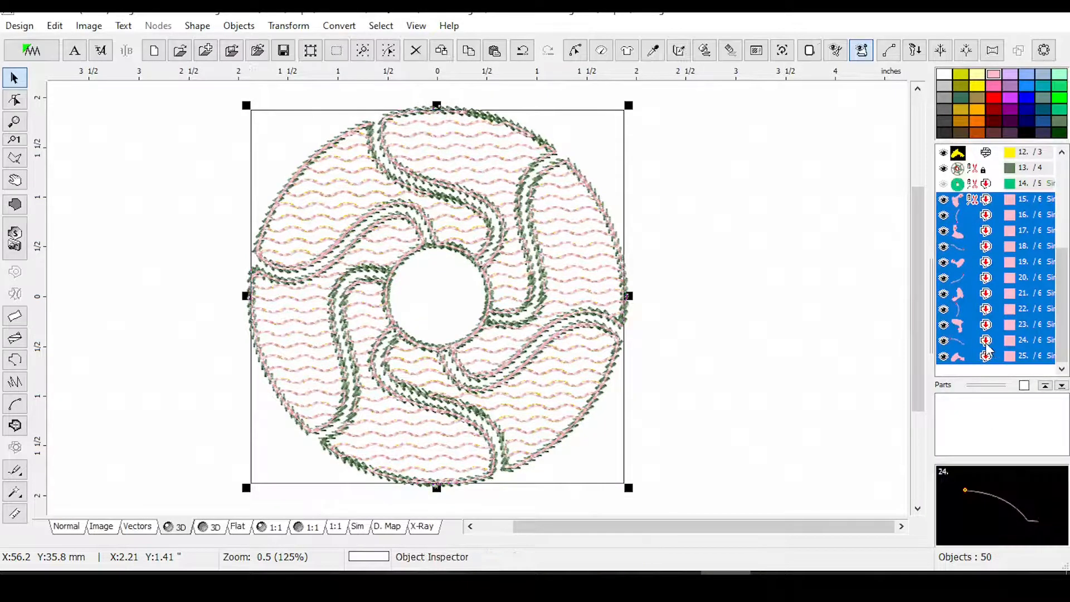
right_click(978, 264)
click(946, 248)
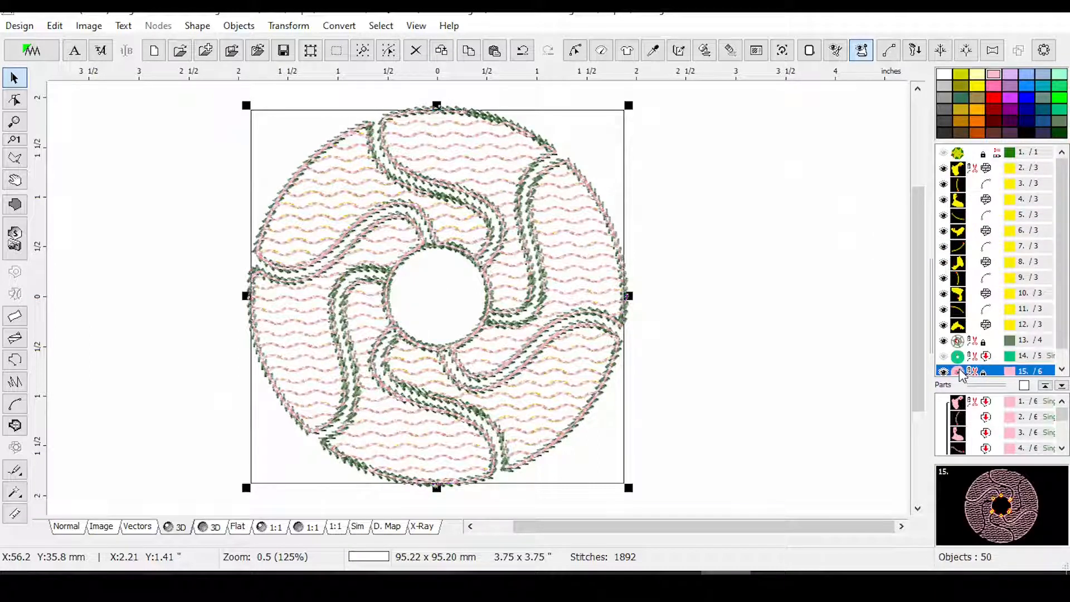
Group the yellow fill parts, objects 2 to 12, into one object again and hide it.
click(979, 329)
drag(985, 167, 995, 332)
right_click(970, 254)
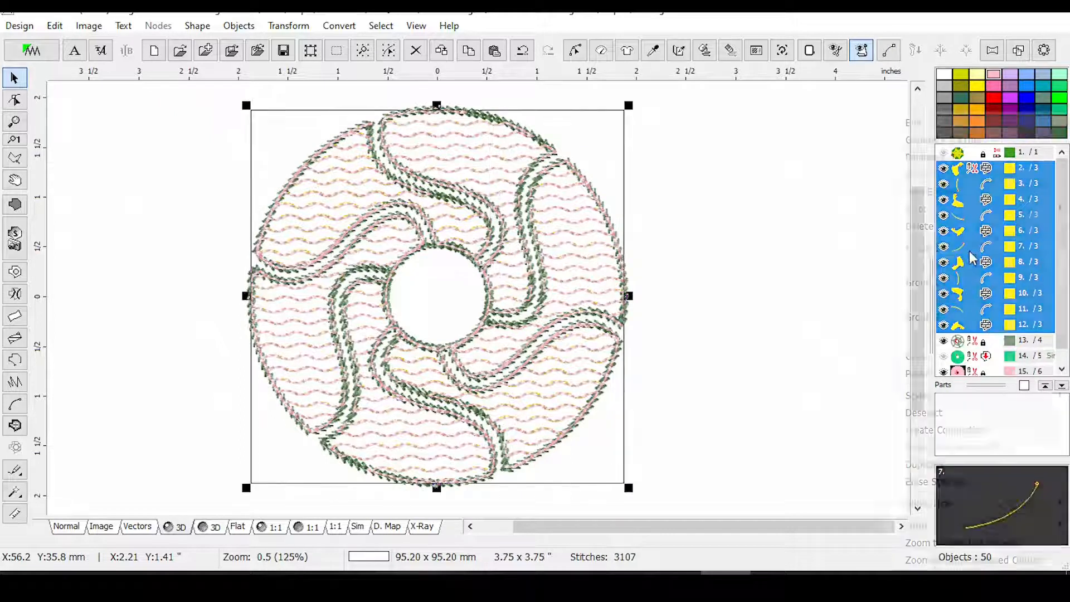
click(933, 249)
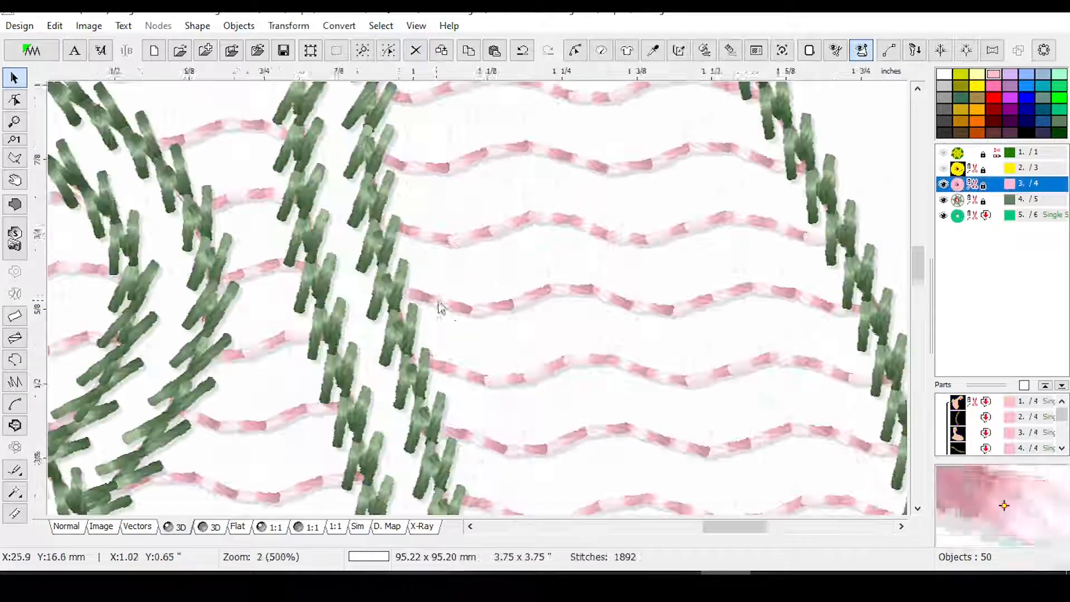
Inspect the pink ripple lines up close and measure the length of a single stitch.
scroll(437, 301, up, 1)
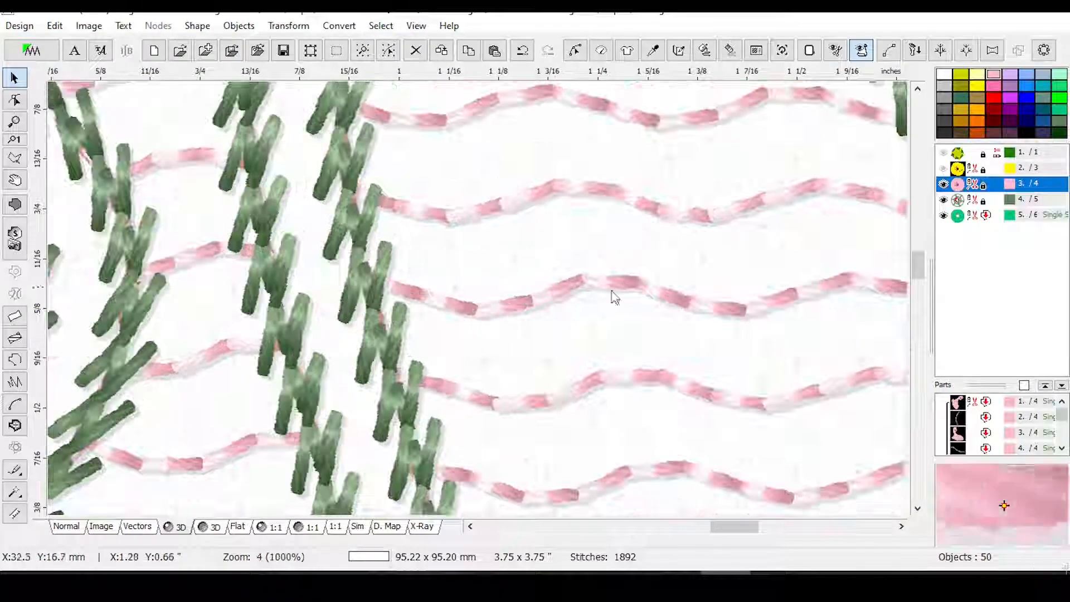
scroll(637, 403, down, 2)
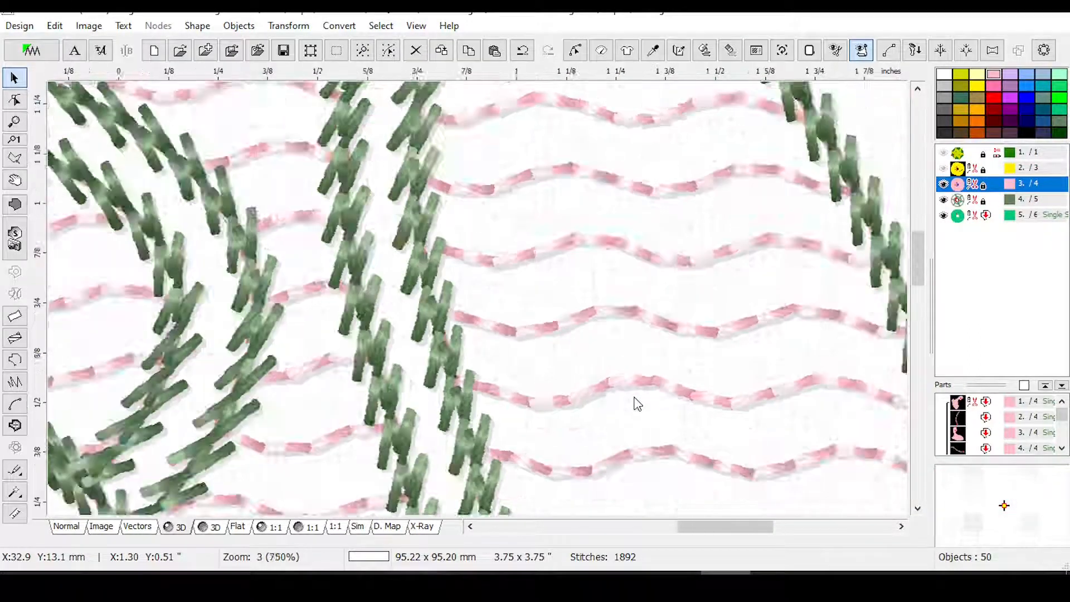
scroll(616, 291, up, 2)
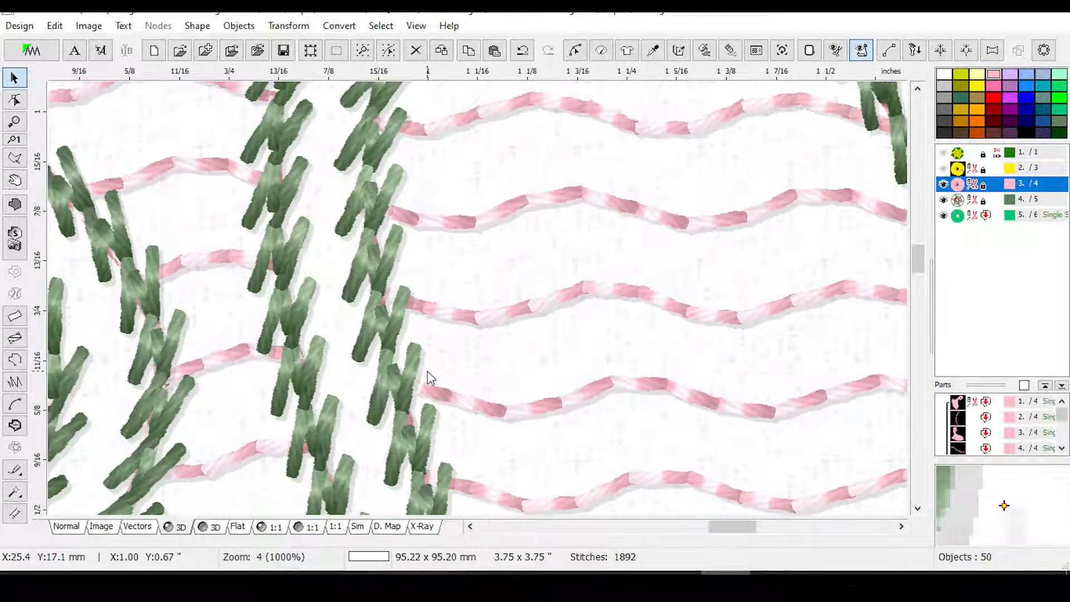
click(14, 513)
drag(505, 413, 563, 402)
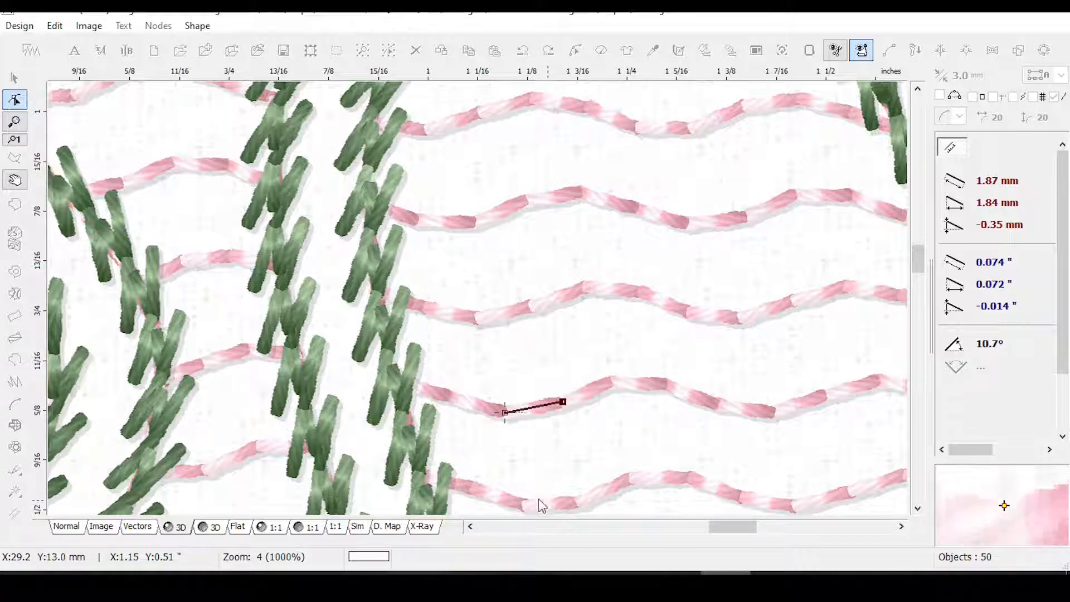
key(Escape)
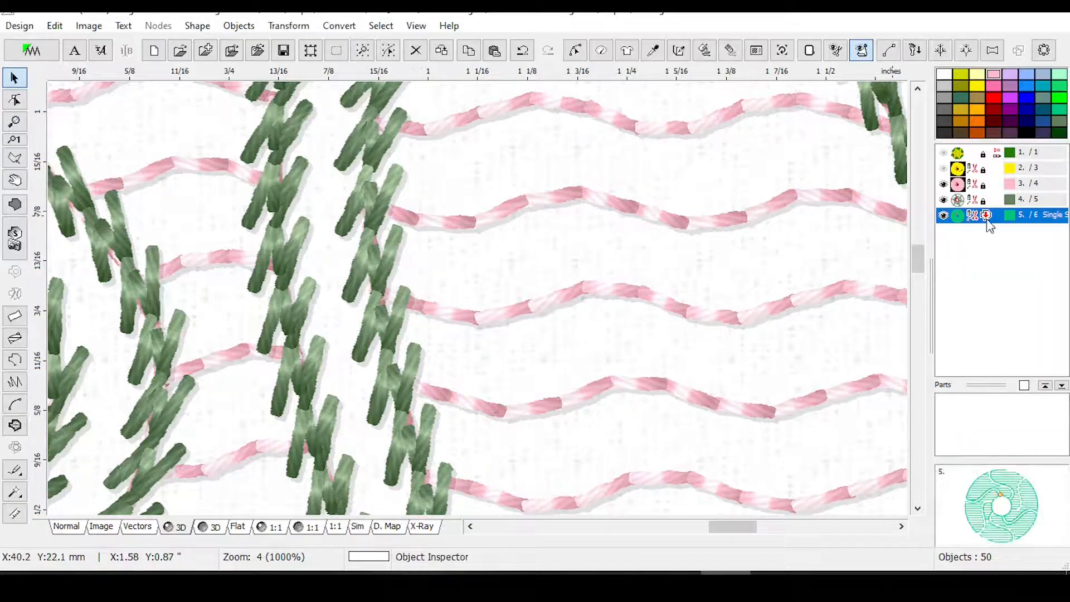
Check the Single Stitch length parameters of the grouped pink outlines.
click(976, 185)
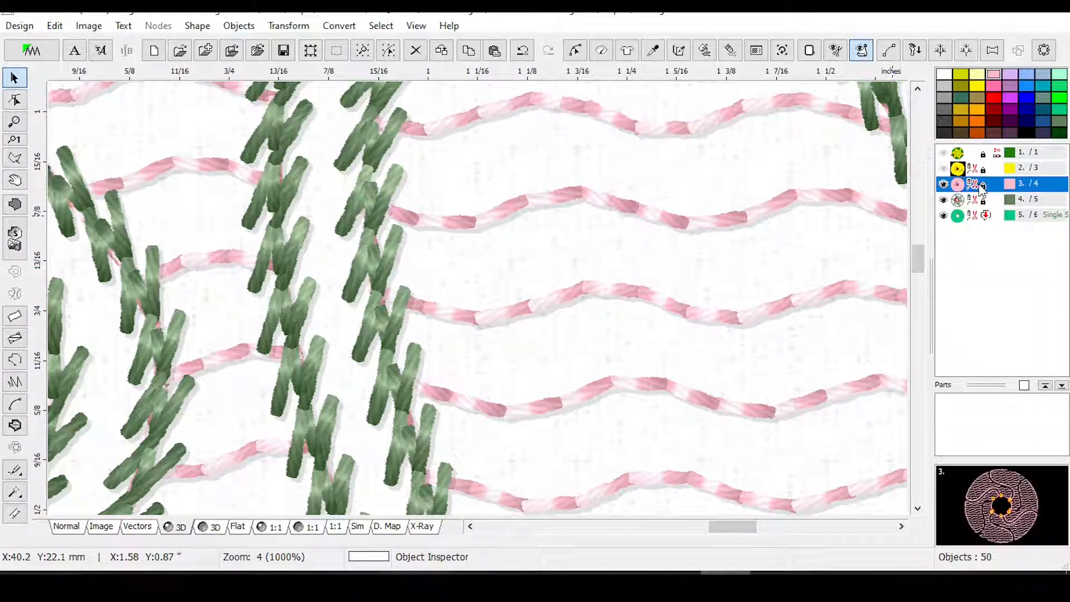
click(608, 53)
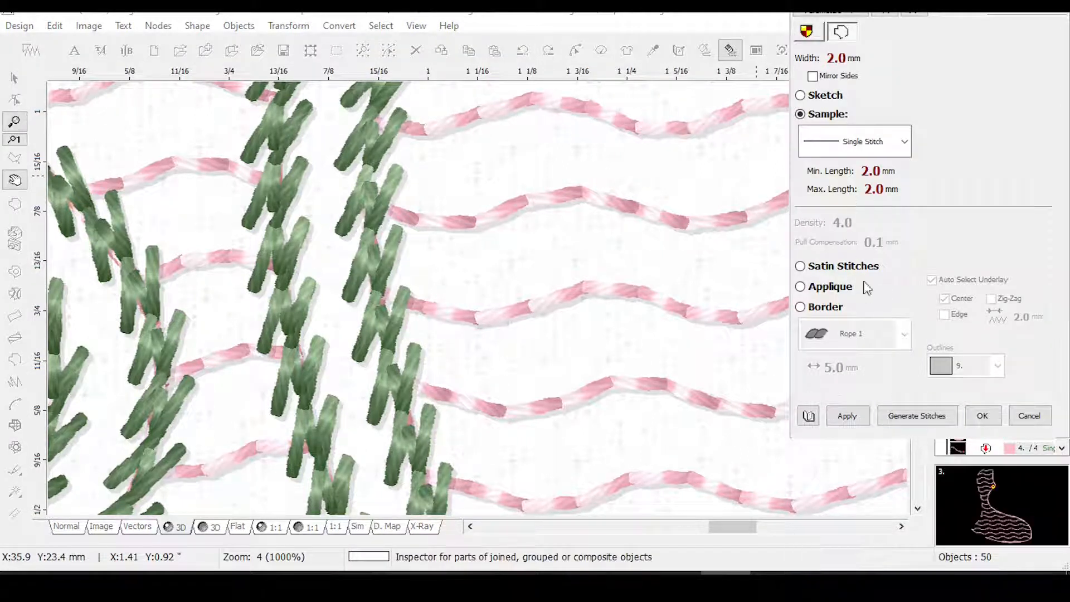
click(994, 414)
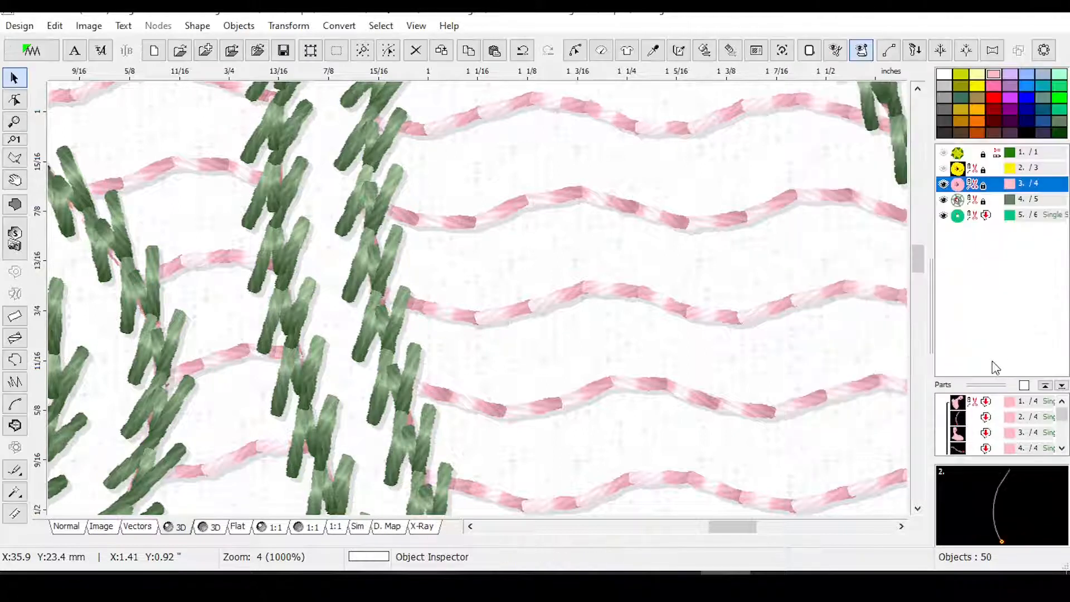